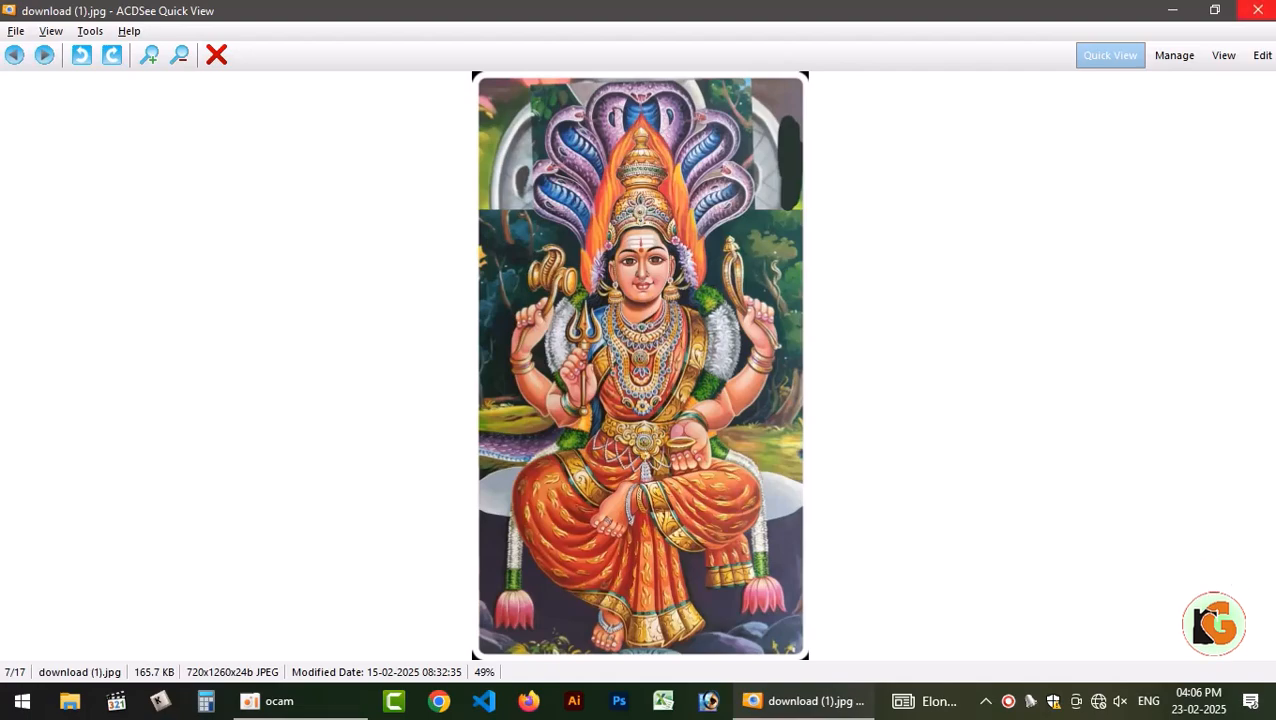
Switch from the image viewer to Adobe Photoshop and open download (1).jpg from the desktop in a maximized document window.
{"action": "left_click", "coordinate": [1264, 8]}
{"action": "left_click", "coordinate": [727, 702]}
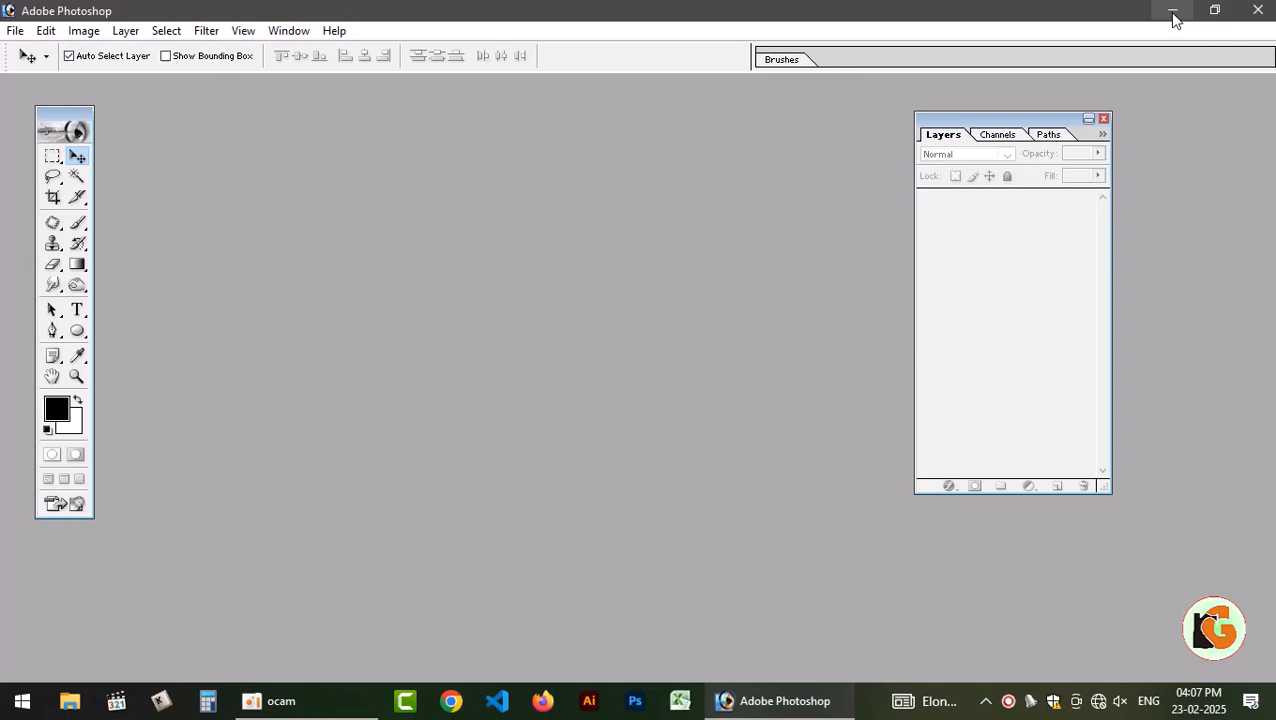
{"action": "left_click", "coordinate": [1170, 10]}
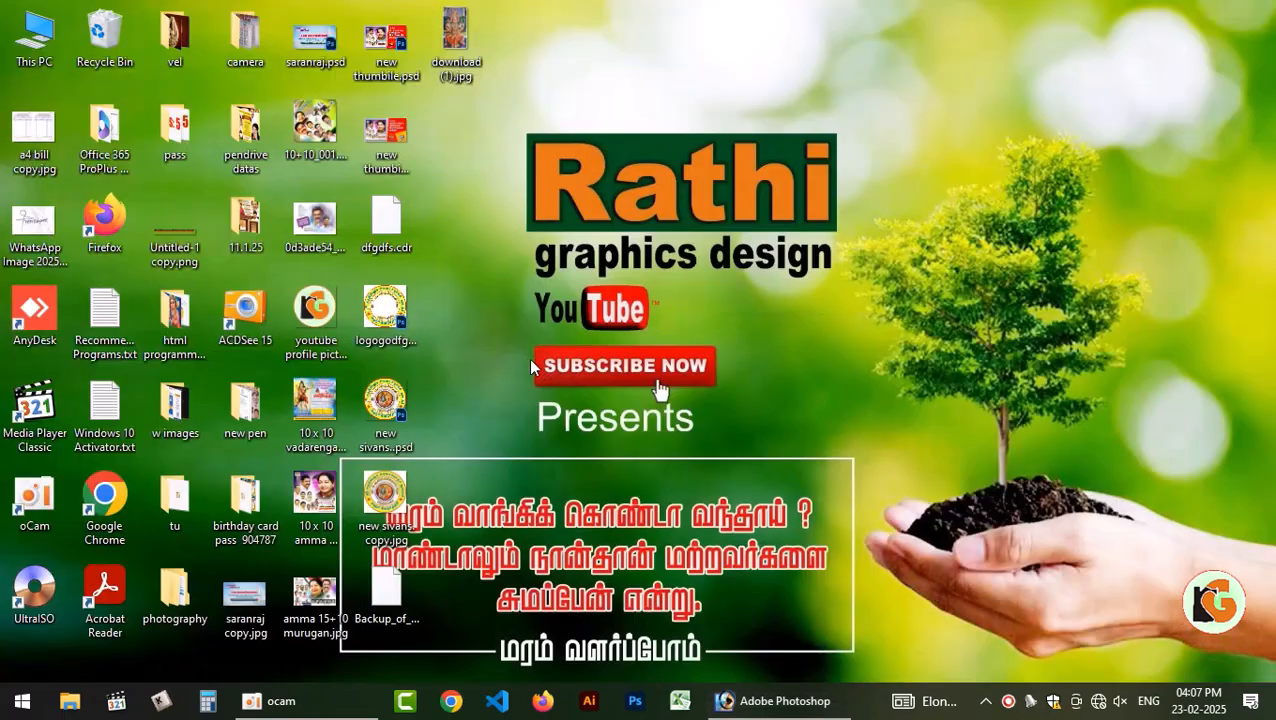
{"action": "left_click_drag", "start_coordinate": [455, 35], "coordinate": [641, 248]}
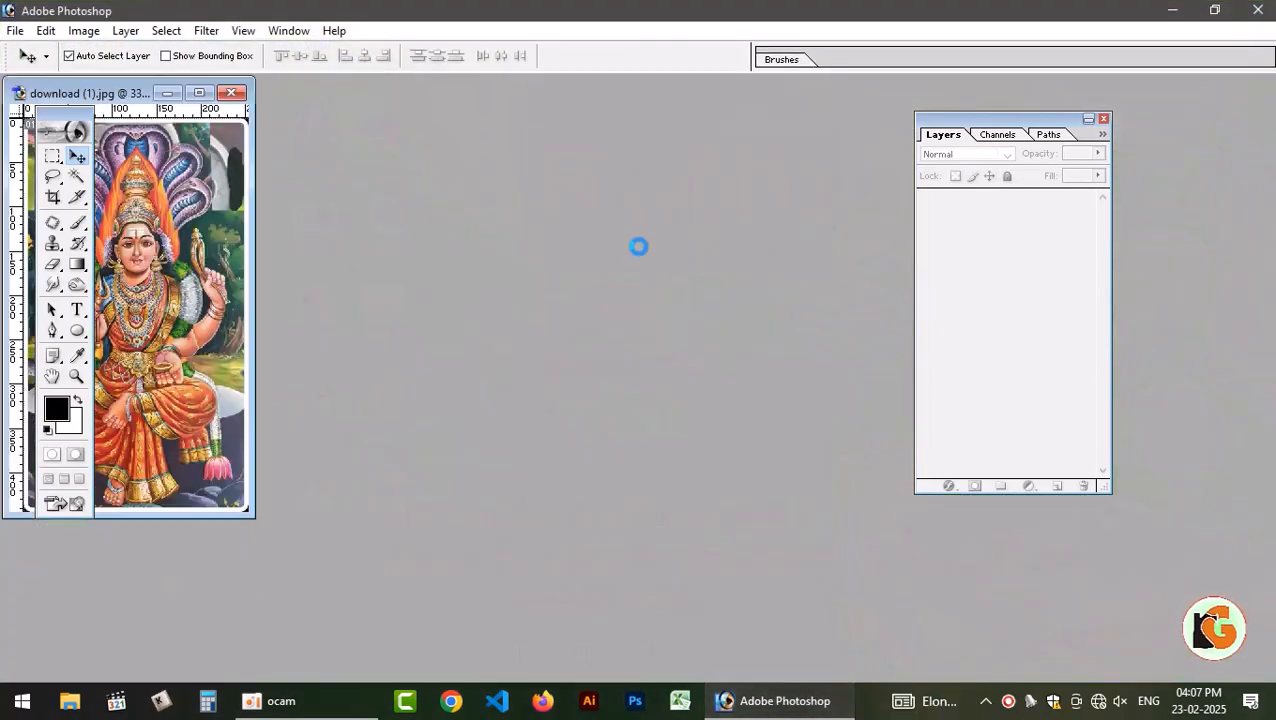
{"action": "left_click", "coordinate": [199, 93]}
{"action": "scroll", "coordinate": [657, 310], "scroll_direction": "up", "scroll_amount": 5}
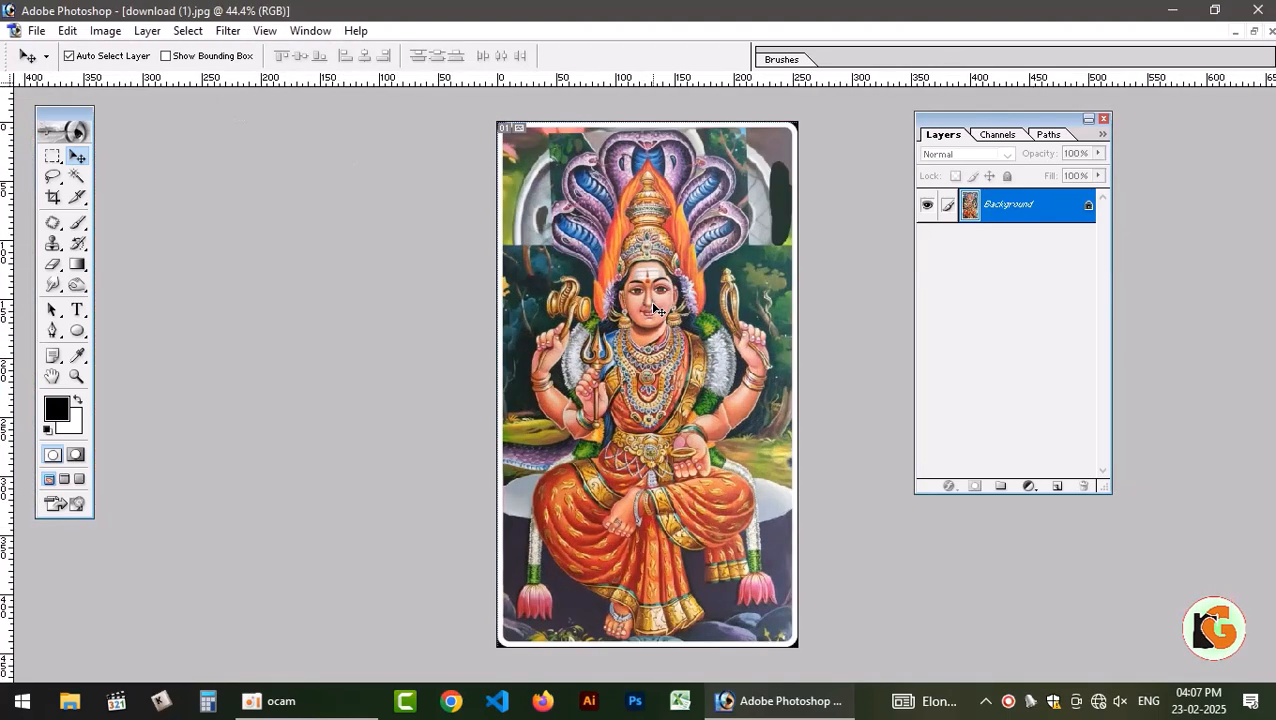
{"action": "scroll", "coordinate": [849, 336], "scroll_direction": "down", "scroll_amount": 2}
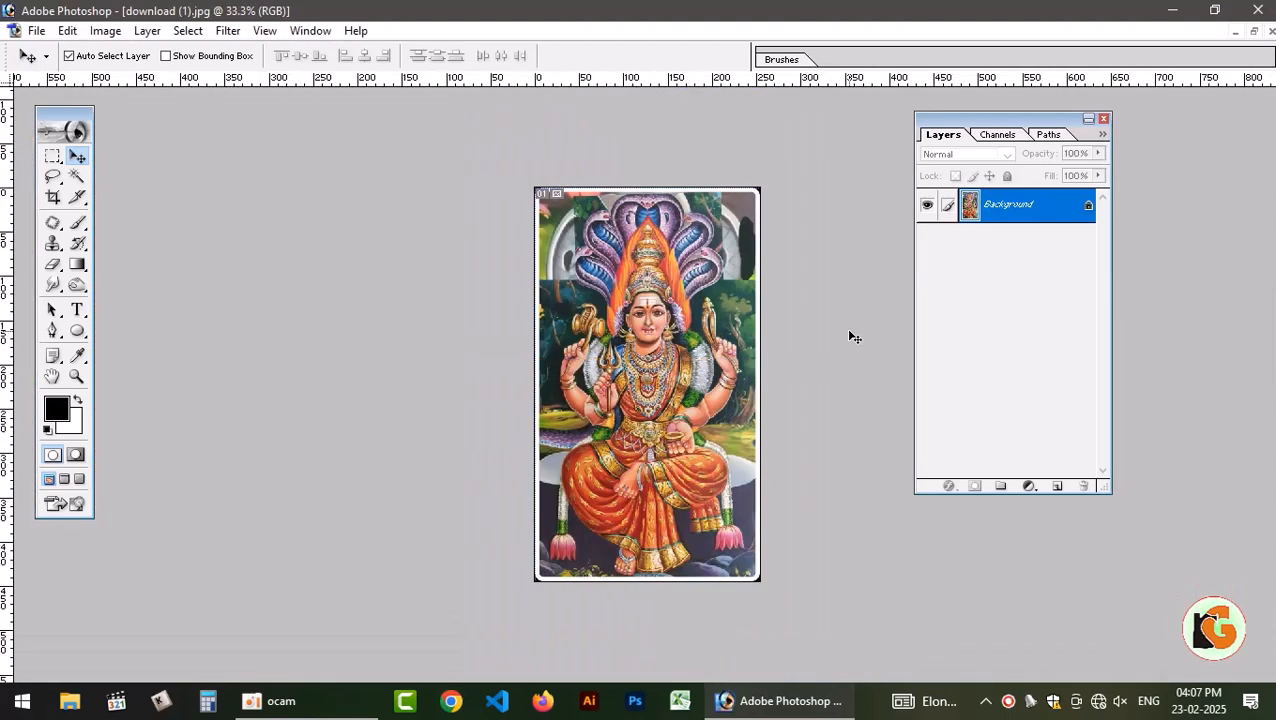
Set the image resolution to 250 pixels/inch with proportions constrained and Bicubic resampling on.
{"action": "left_click", "coordinate": [105, 30]}
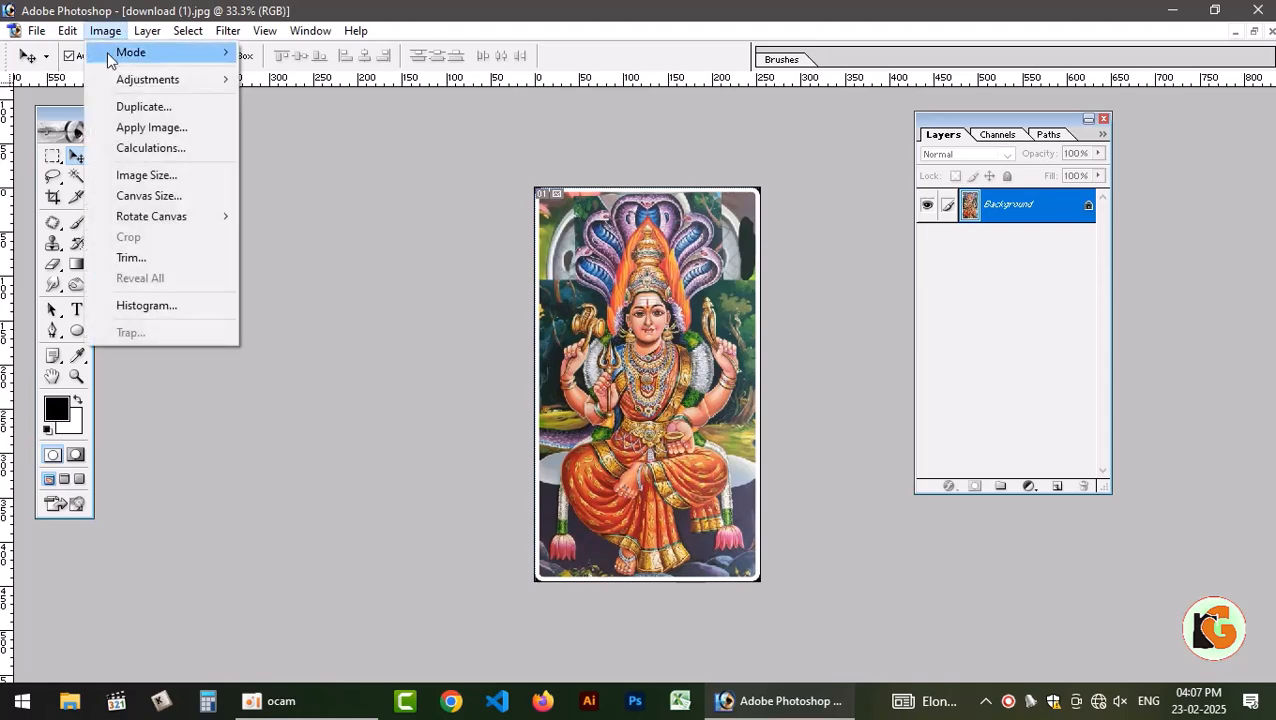
{"action": "left_click", "coordinate": [152, 175]}
{"action": "left_click_drag", "start_coordinate": [592, 417], "coordinate": [382, 367]}
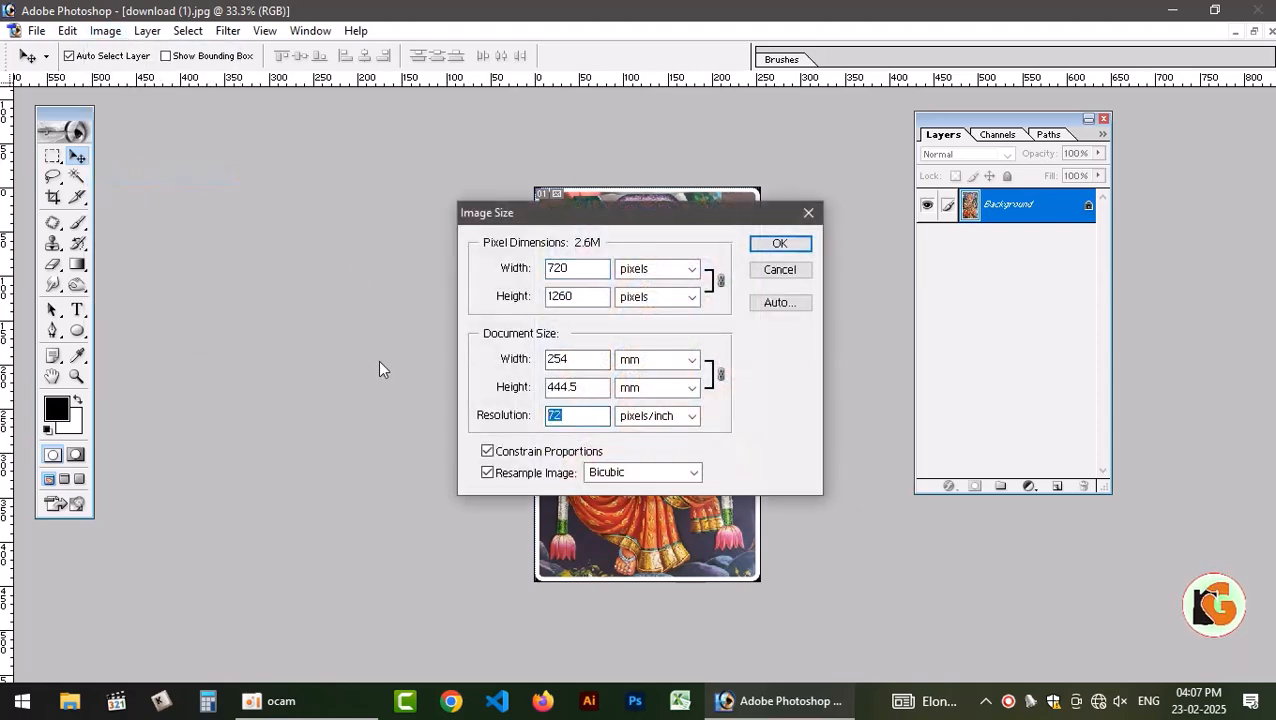
{"action": "type", "text": "2"}
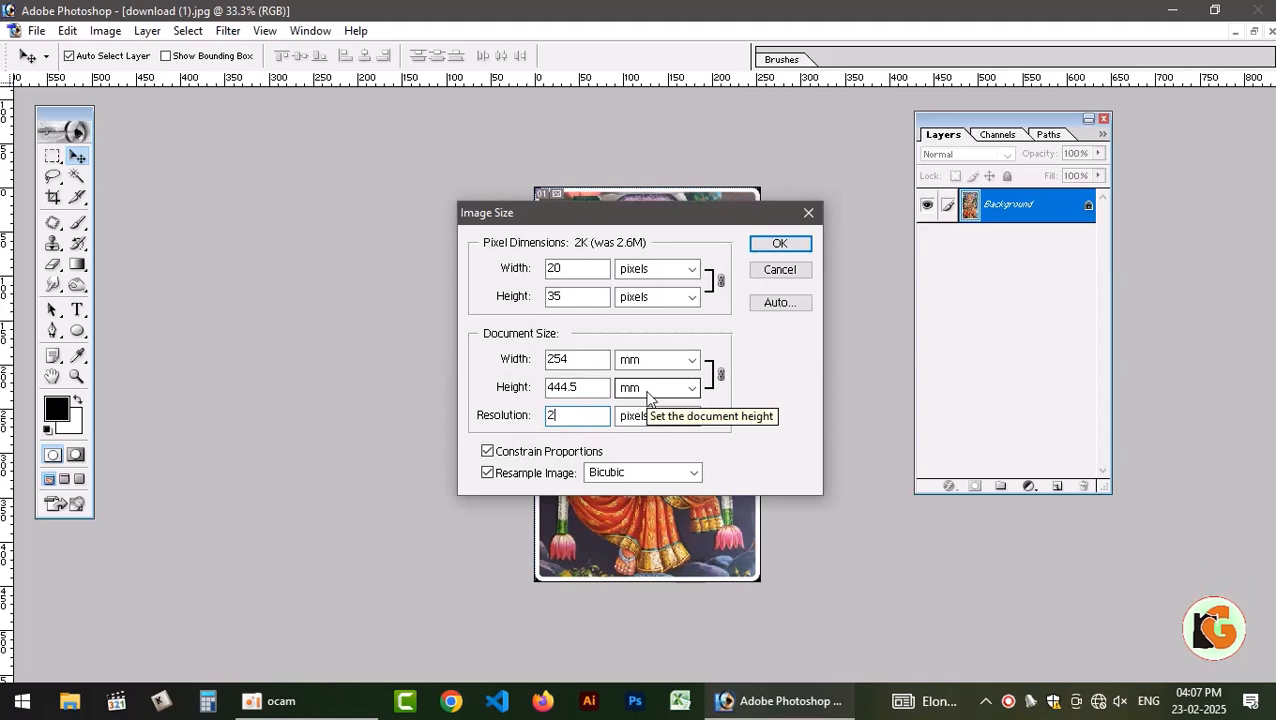
{"action": "type", "text": "50"}
{"action": "key", "text": "Return"}
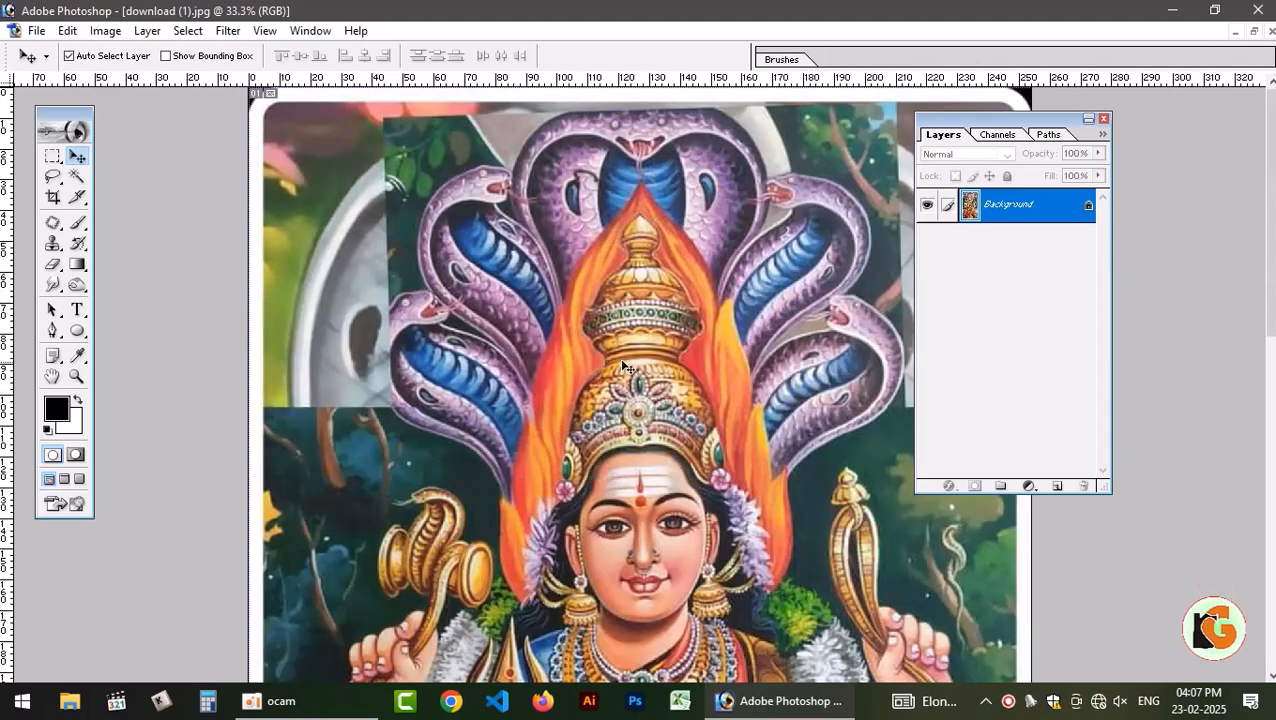
{"action": "key", "text": "ctrl+0"}
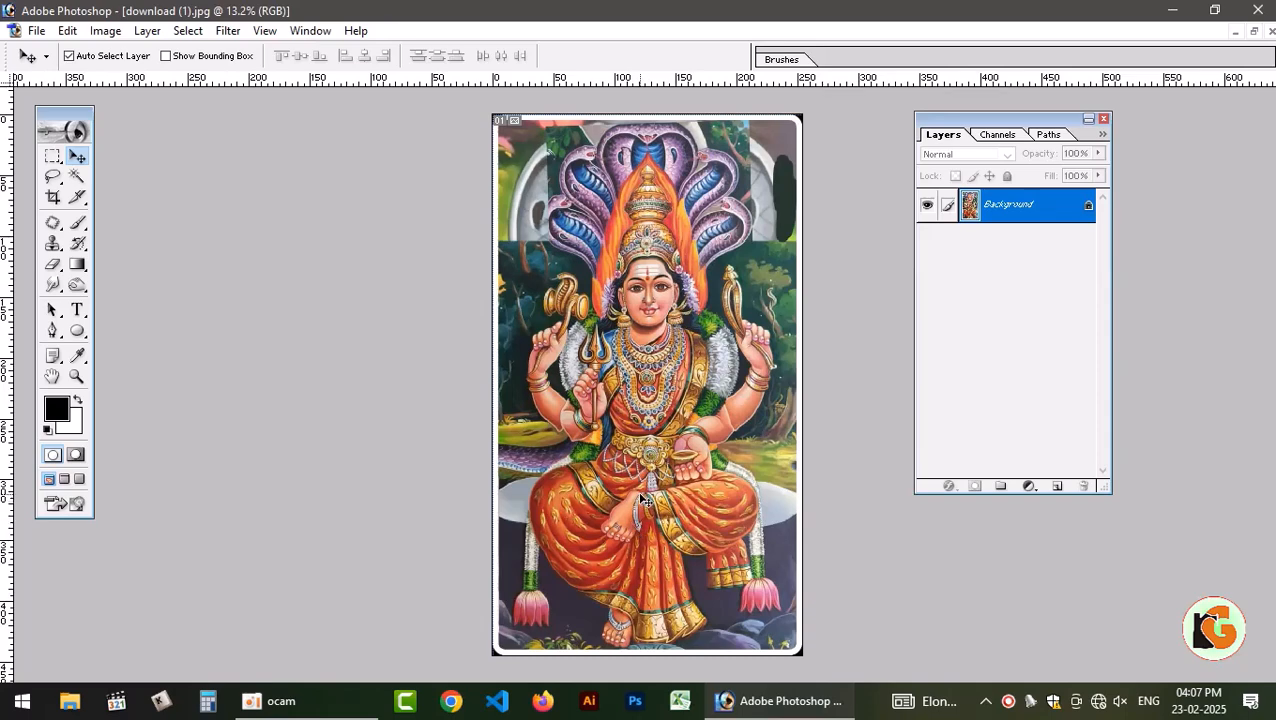
Add a blue solid colour fill layer above the background and place a duplicate of the background on top of it.
{"action": "key", "text": "F2"}
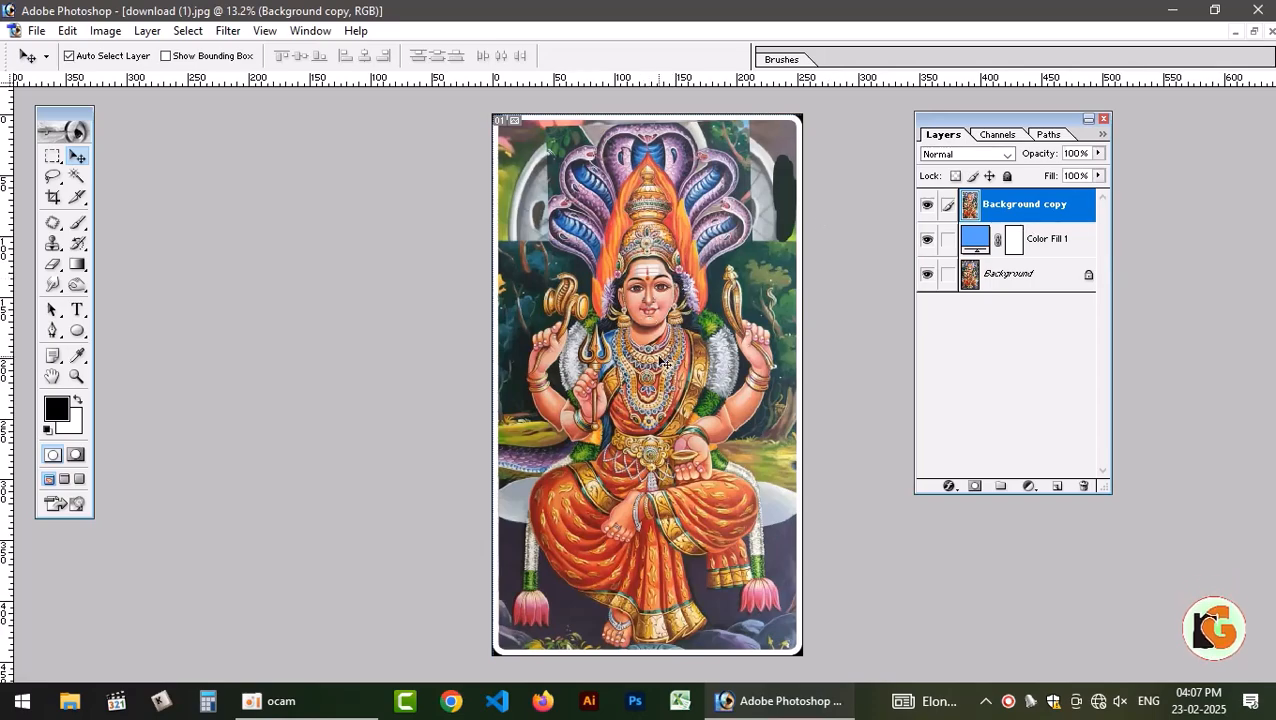
{"action": "key", "text": "ctrl+plus"}
{"action": "key", "text": "ctrl+plus"}
{"action": "key", "text": "ctrl+plus"}
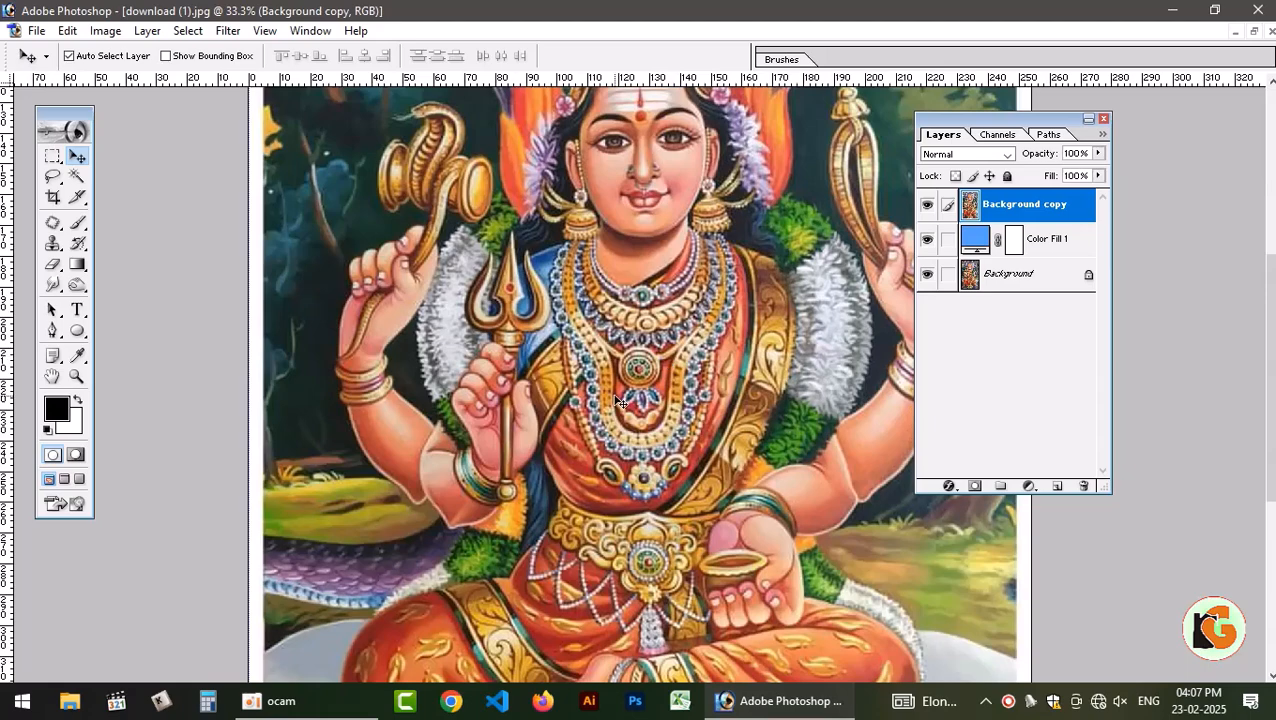
{"action": "key", "text": "ctrl+0"}
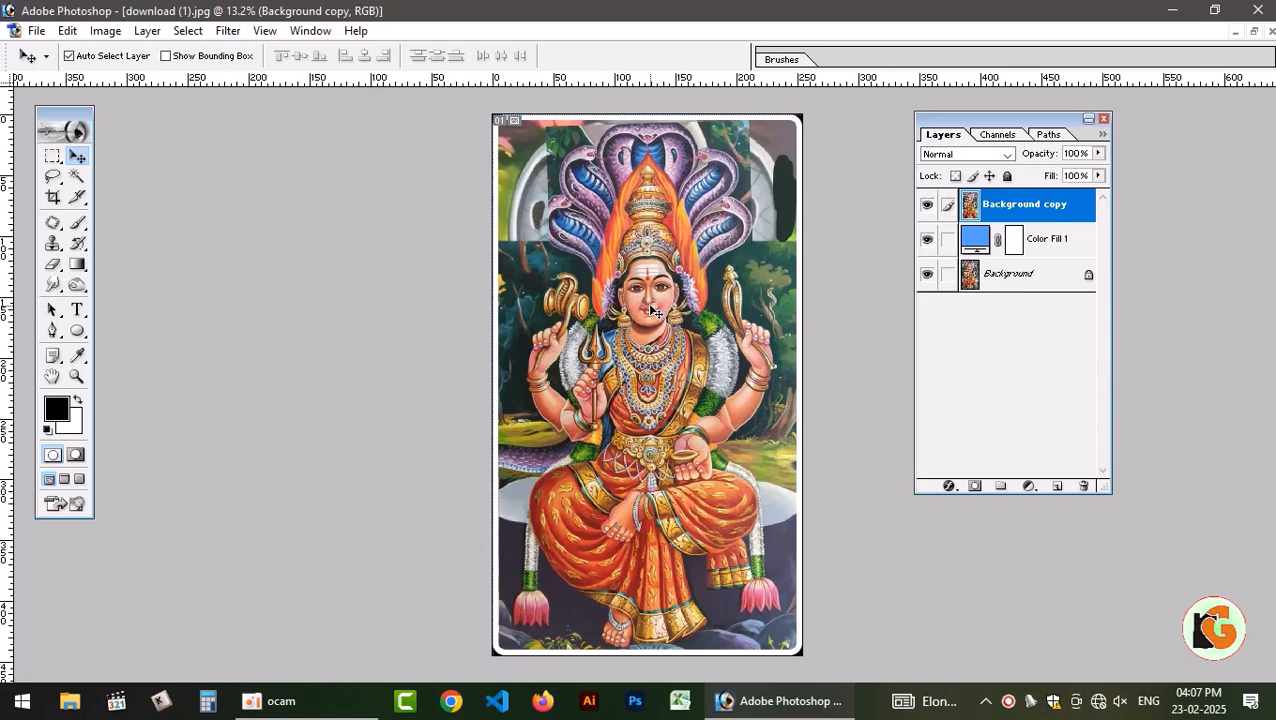
Adjust the duplicate layer's Levels to RGB input values 23, 0.69 and 226, comparing the result with the original before applying.
{"action": "key", "text": "ctrl+l"}
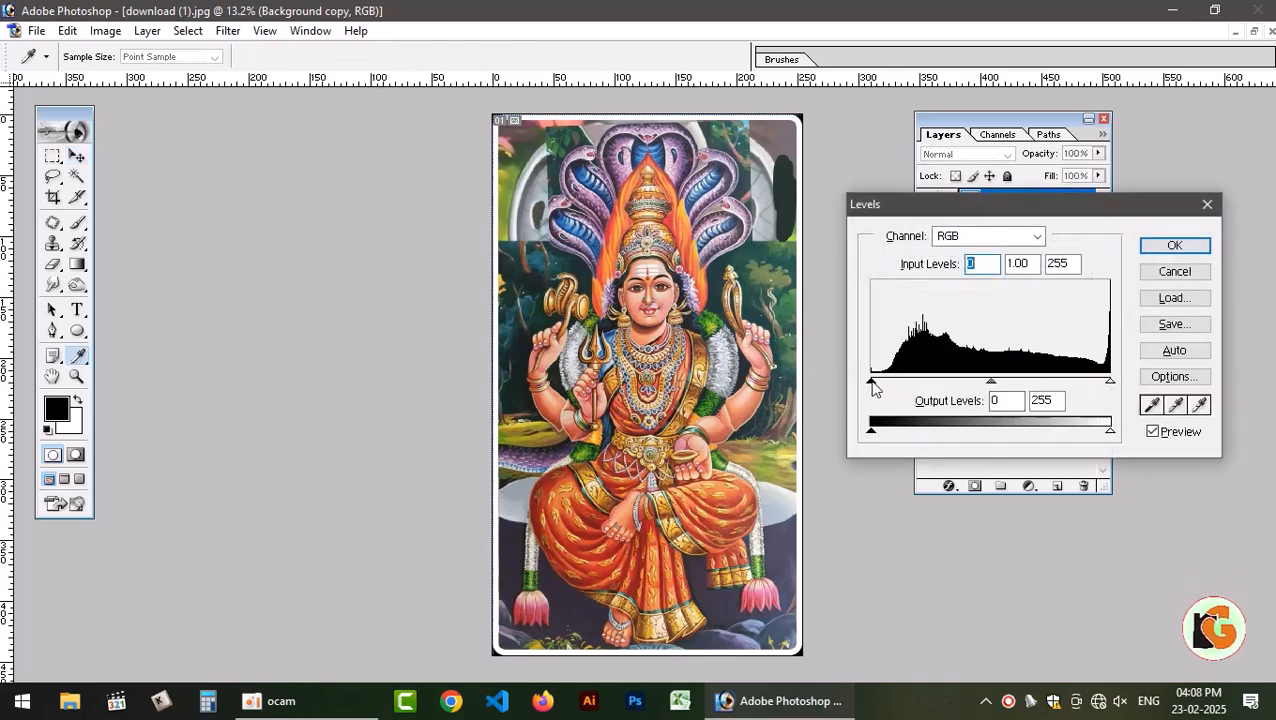
{"action": "left_click_drag", "start_coordinate": [871, 383], "coordinate": [892, 390]}
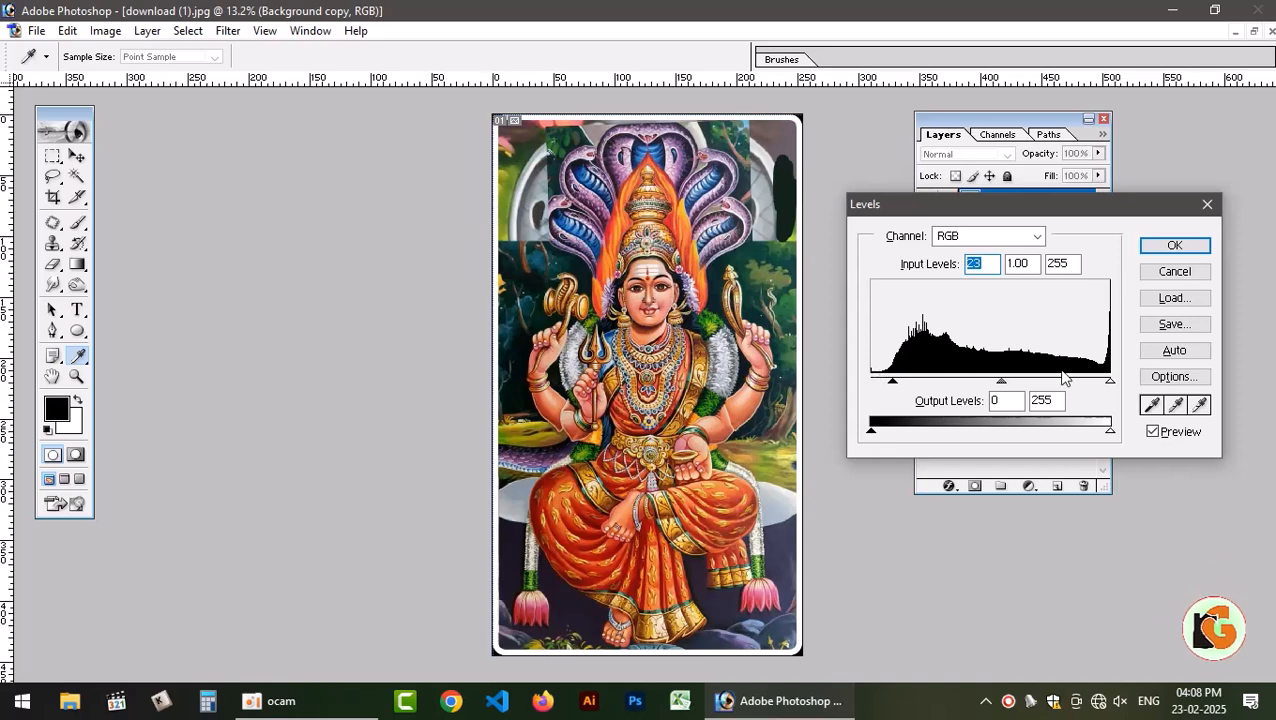
{"action": "left_click_drag", "start_coordinate": [1108, 384], "coordinate": [1083, 384]}
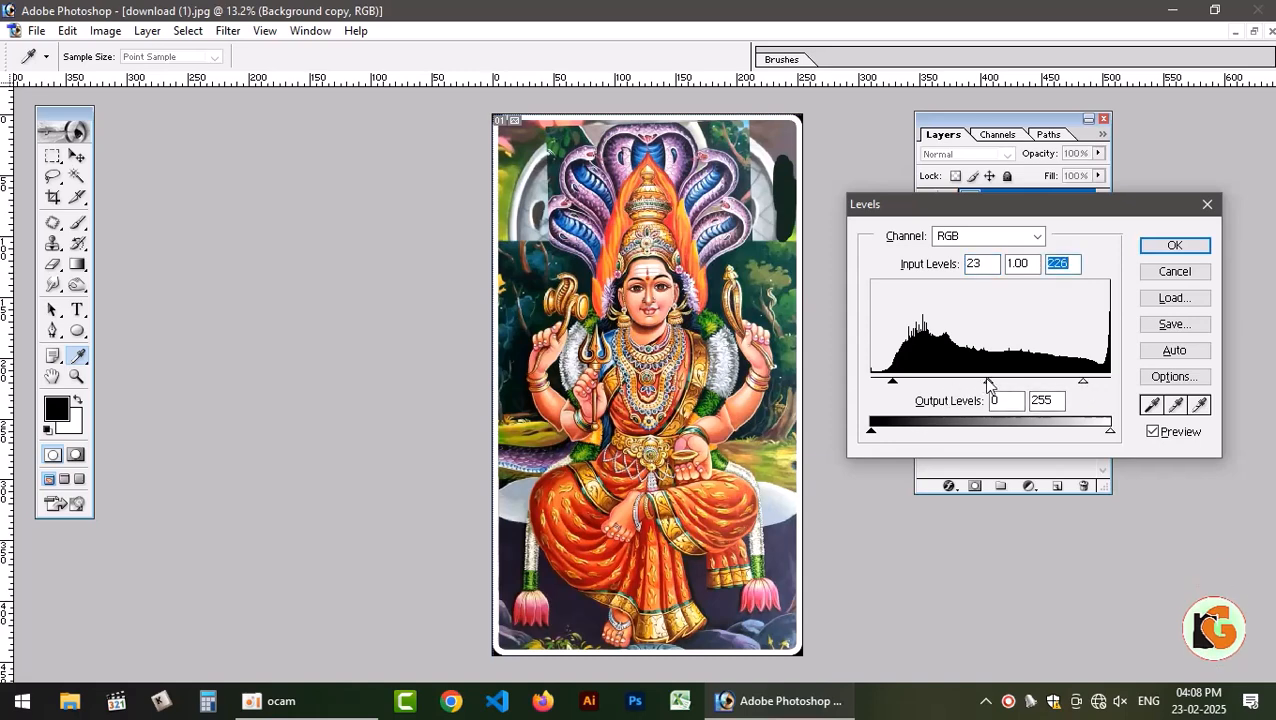
{"action": "mouse_move", "coordinate": [988, 385]}
{"action": "left_mouse_down"}
{"action": "mouse_move", "coordinate": [969, 385]}
{"action": "mouse_move", "coordinate": [1011, 384]}
{"action": "left_mouse_up"}
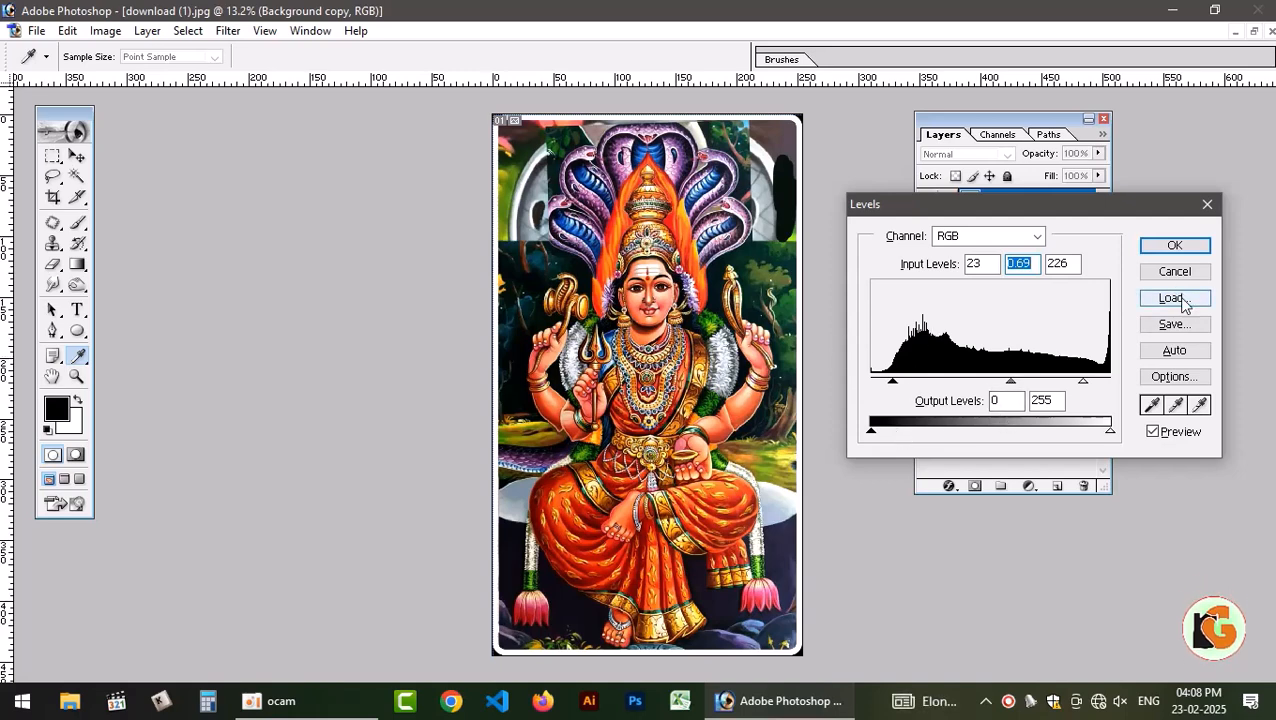
{"action": "left_click", "coordinate": [1153, 436]}
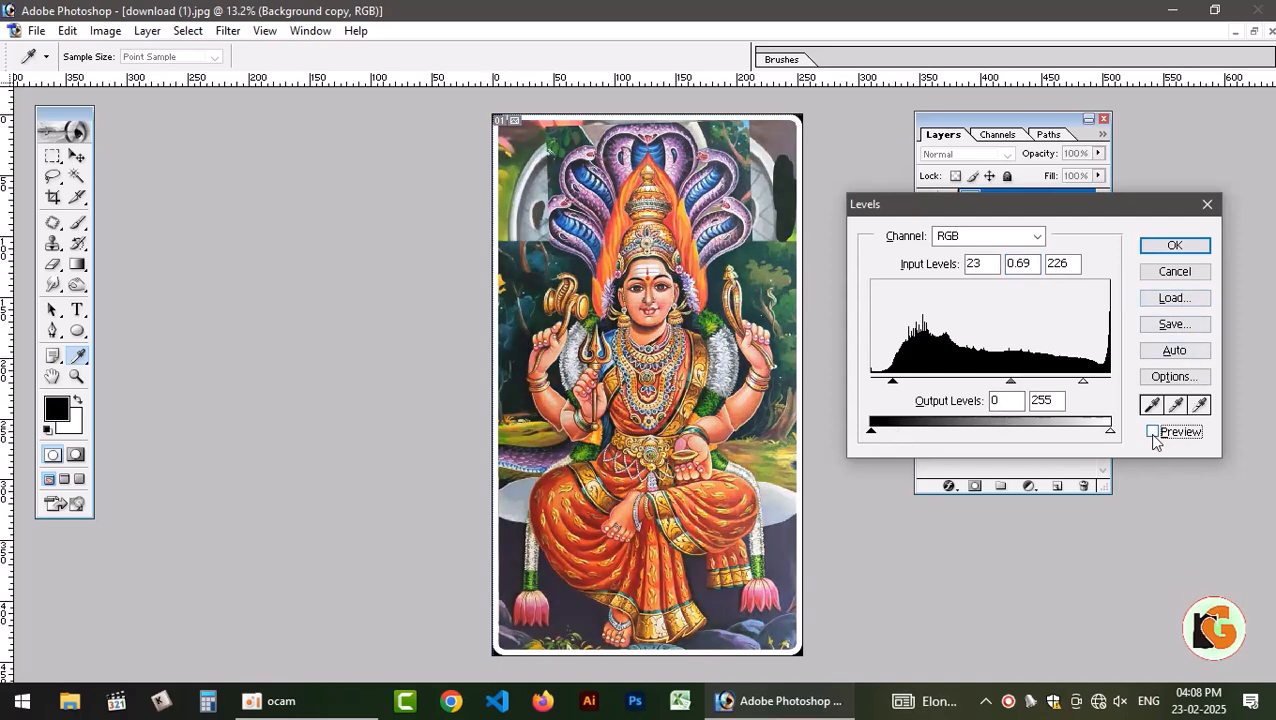
{"action": "left_click", "coordinate": [1152, 435]}
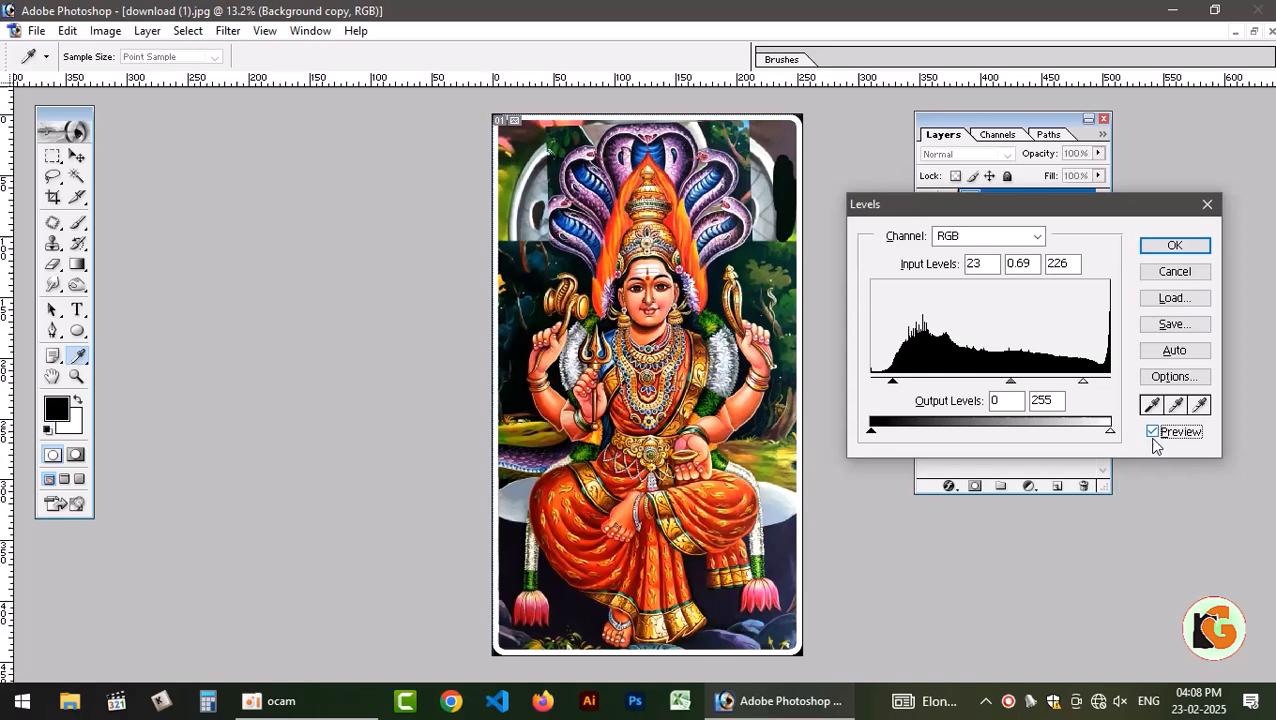
{"action": "left_click", "coordinate": [1175, 245]}
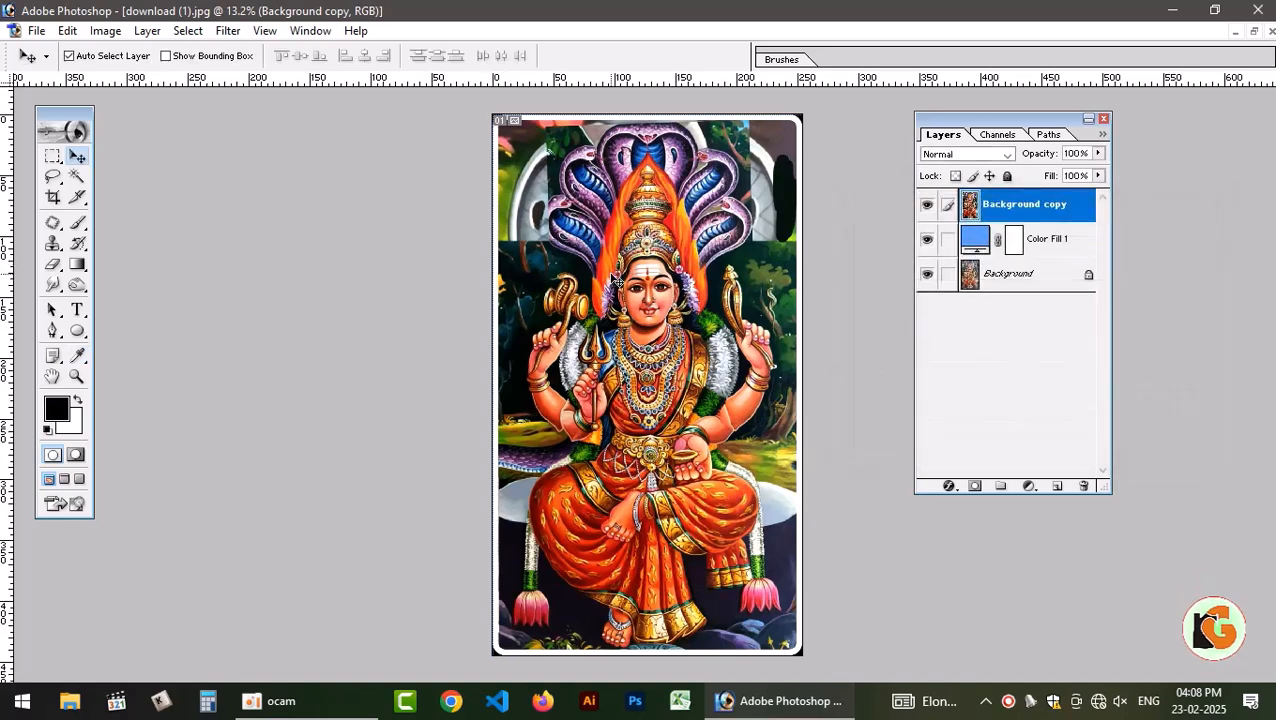
Use Curves to set the black point of the duplicate layer from the dark patch beside the snake hoods, and apply it.
{"action": "key", "text": "ctrl+m"}
{"action": "left_click_drag", "start_coordinate": [872, 218], "coordinate": [1090, 196]}
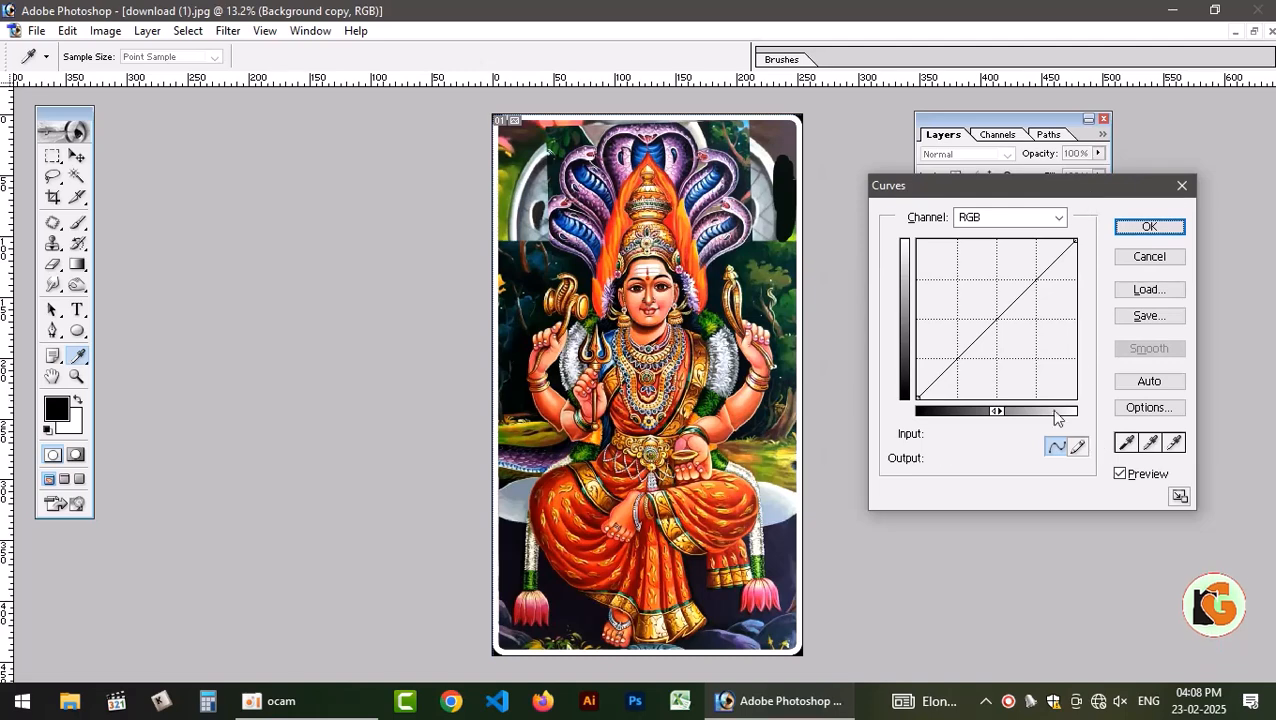
{"action": "left_click", "coordinate": [1126, 443]}
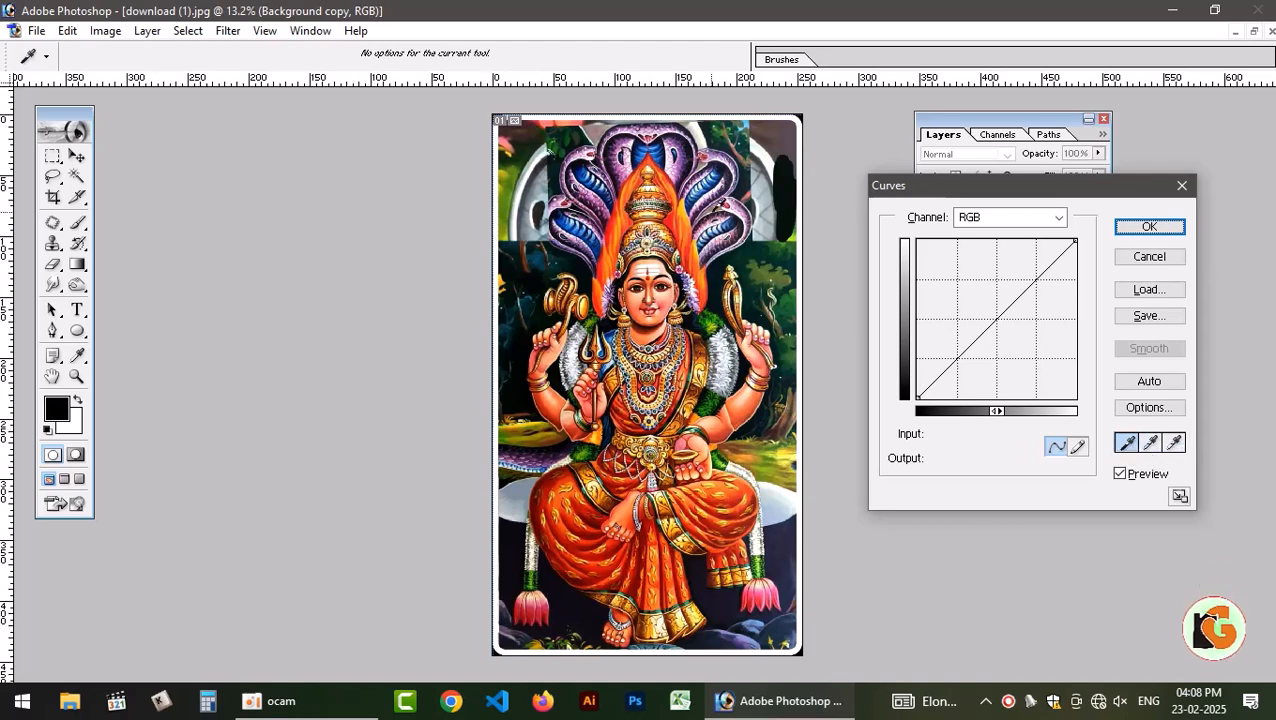
{"action": "left_click", "coordinate": [788, 186]}
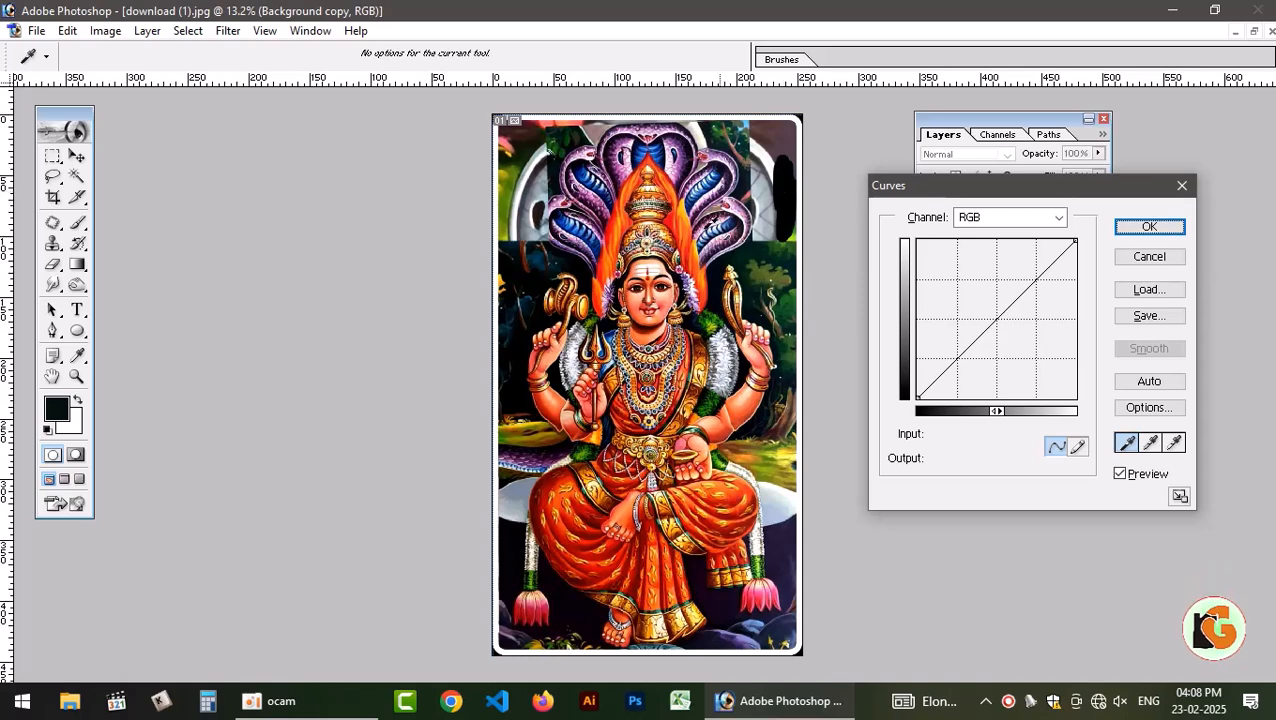
{"action": "left_click", "coordinate": [1120, 474]}
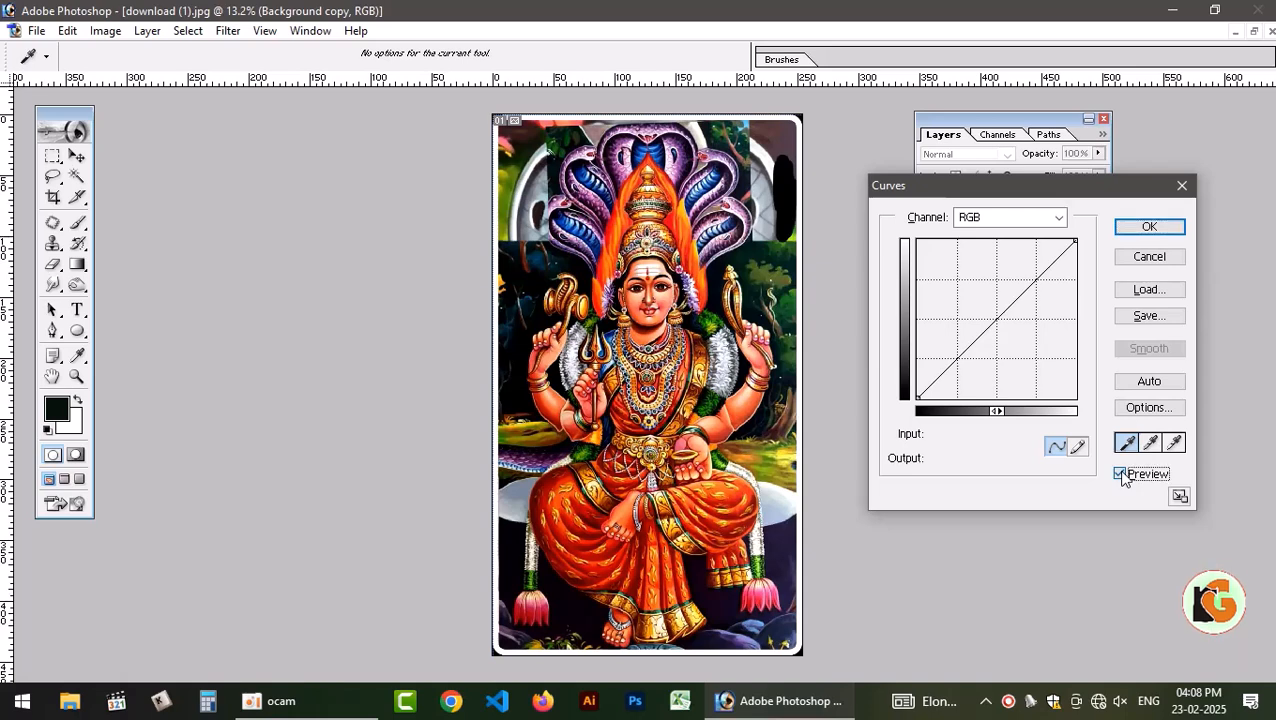
{"action": "left_click", "coordinate": [1121, 474]}
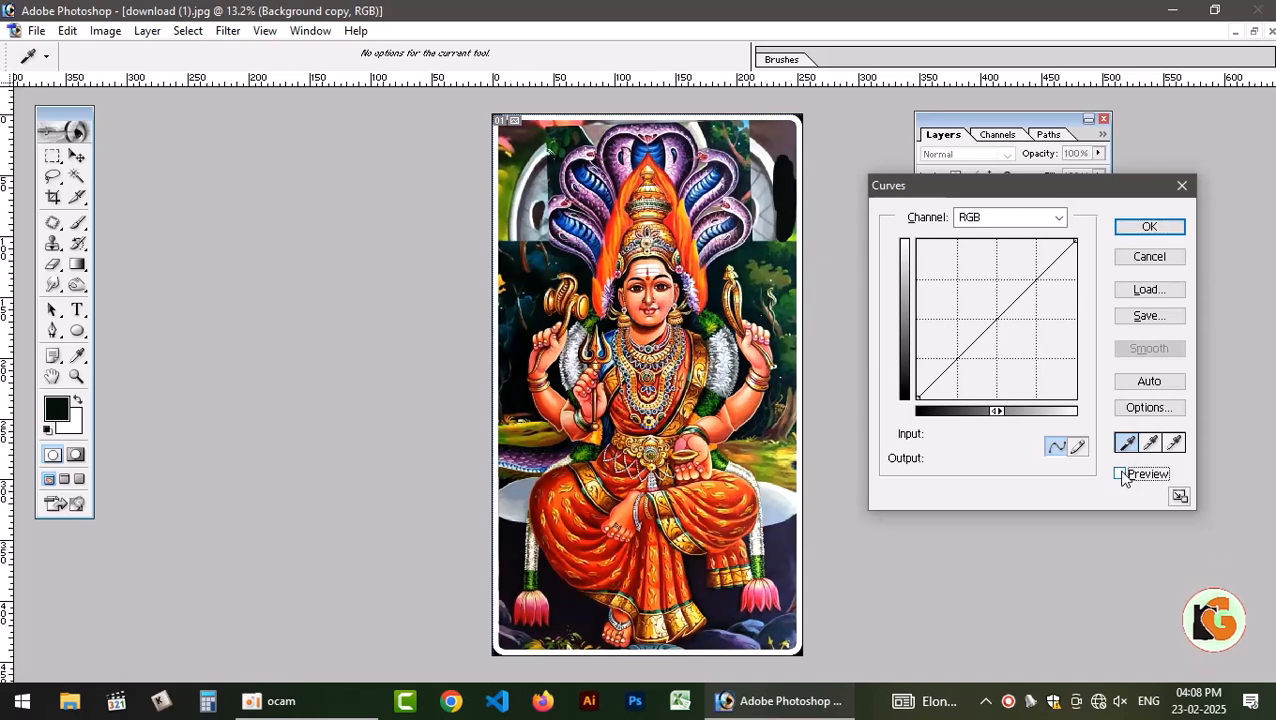
{"action": "left_click", "coordinate": [1150, 227]}
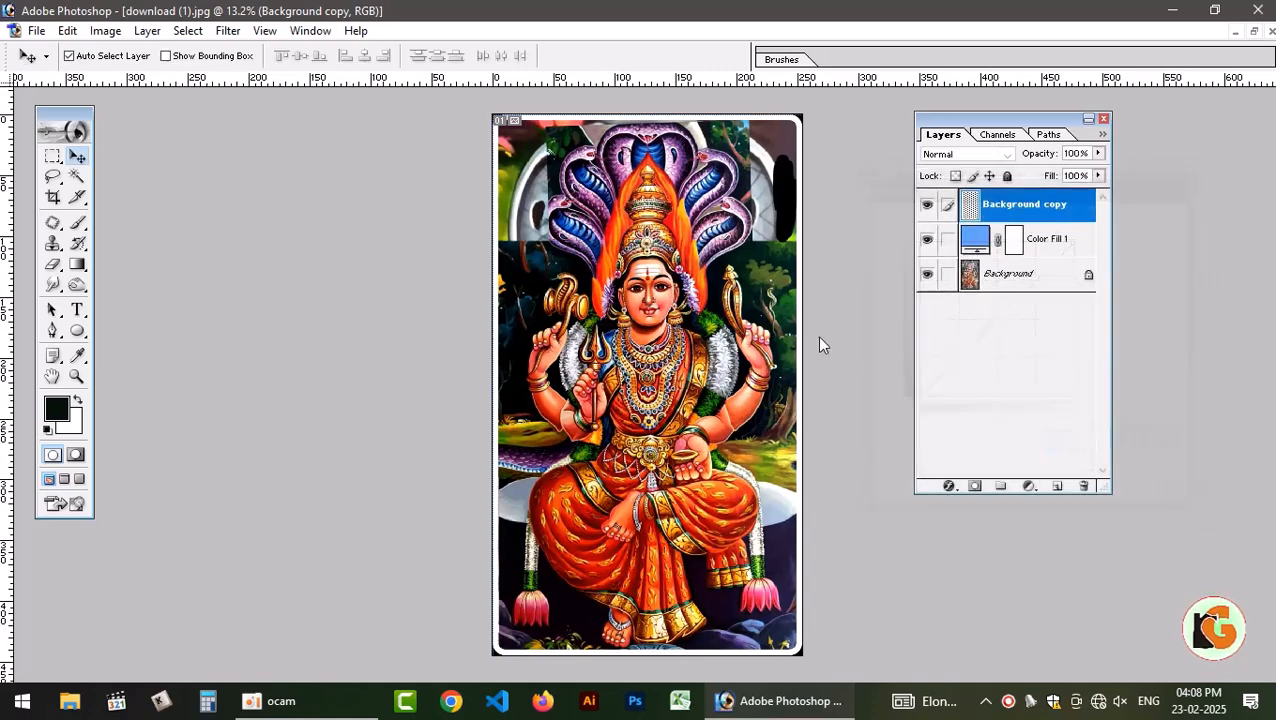
Sharpen the duplicate layer with Unsharp Mask at amount 50%, radius 1.0 pixels and threshold 0 levels.
{"action": "key", "text": "ctrl+plus"}
{"action": "key", "text": "ctrl+plus"}
{"action": "key", "text": "ctrl+plus"}
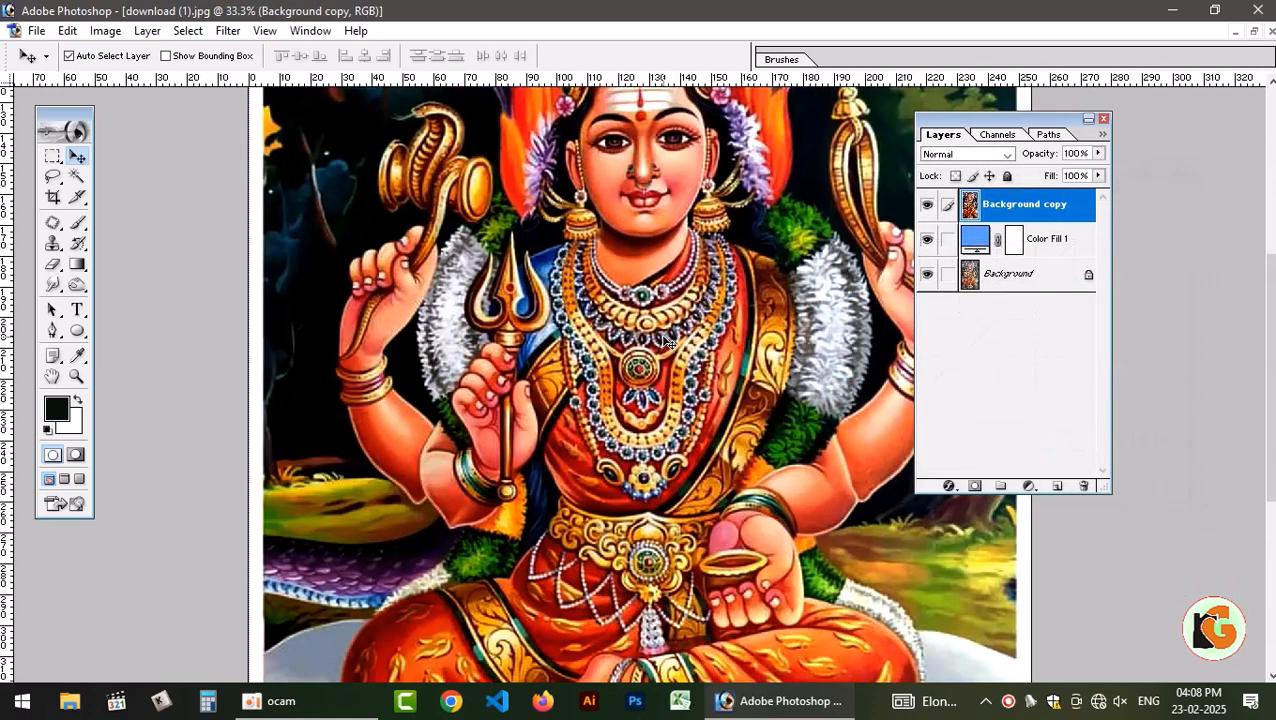
{"action": "scroll", "coordinate": [694, 234], "scroll_direction": "up", "scroll_amount": 3}
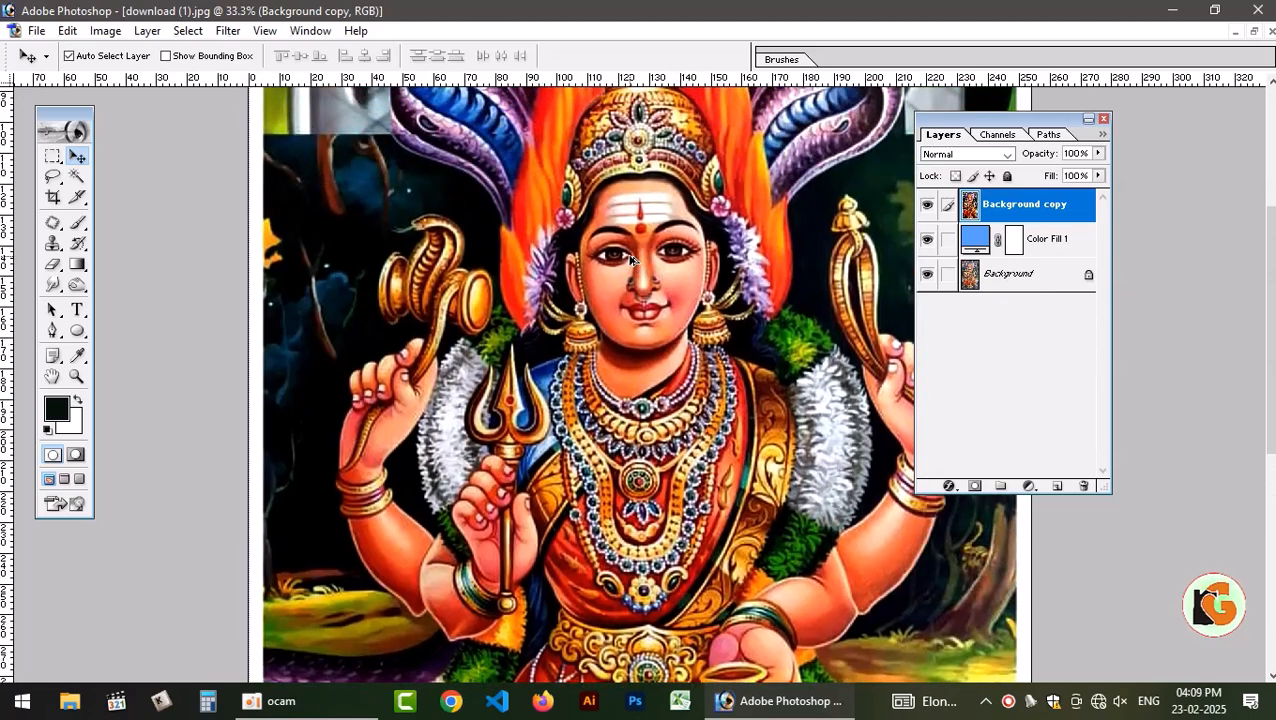
{"action": "key", "text": "alt+t"}
{"action": "key", "text": "s"}
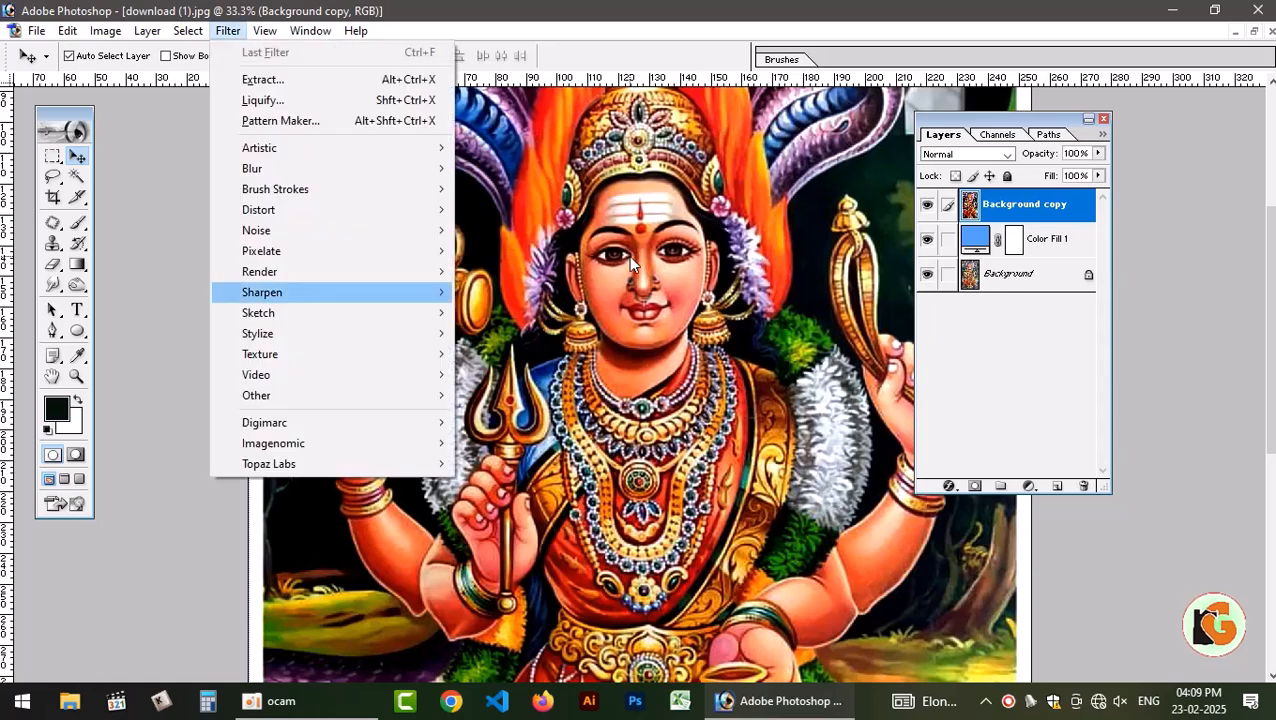
{"action": "key", "text": "Right"}
{"action": "key", "text": "Up"}
{"action": "key", "text": "Return"}
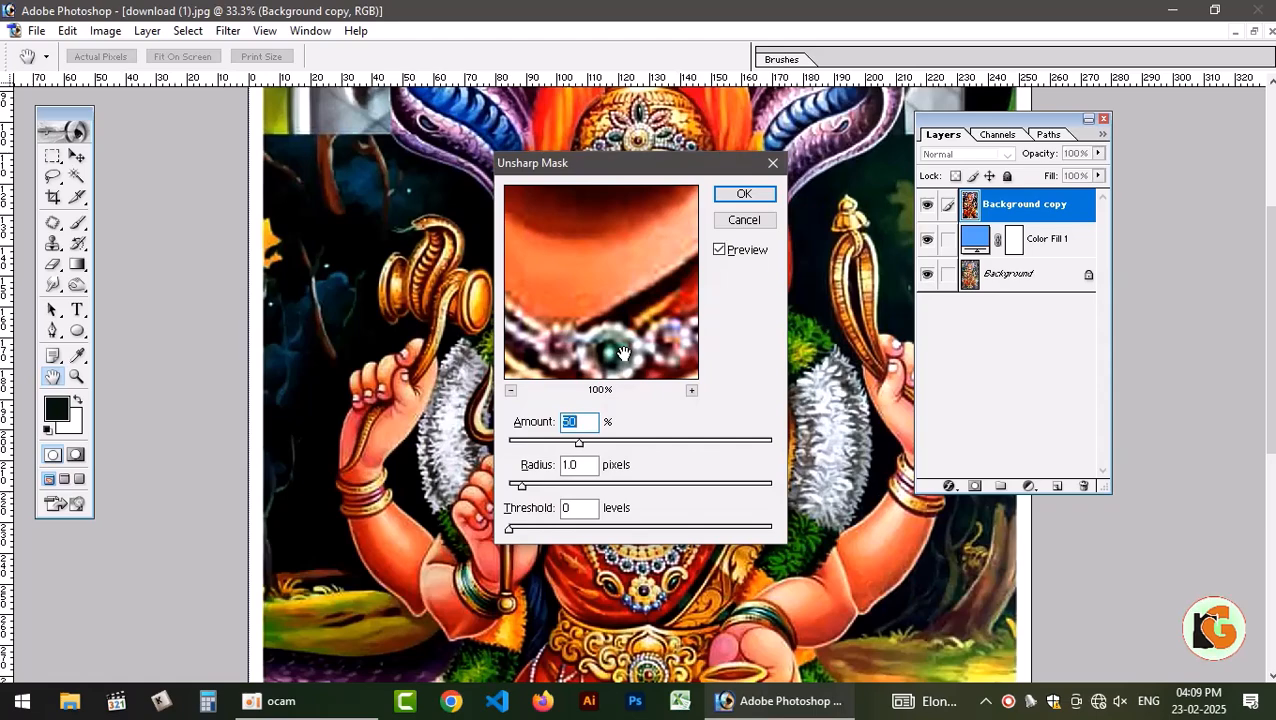
{"action": "key", "text": "Return"}
{"action": "key", "text": "v"}
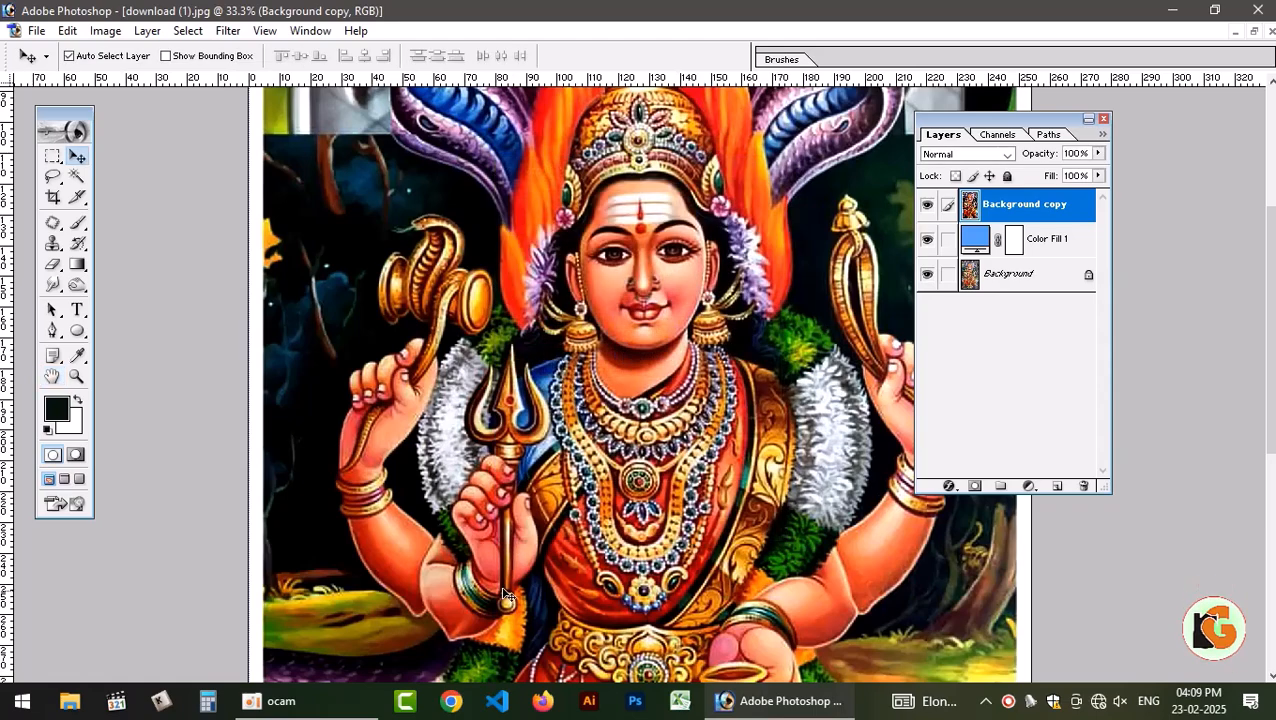
Open Topaz DeNoise 5 for the duplicate layer and bring the deity's eyes into the preview.
{"action": "left_click", "coordinate": [228, 30]}
{"action": "mouse_move", "coordinate": [300, 464]}
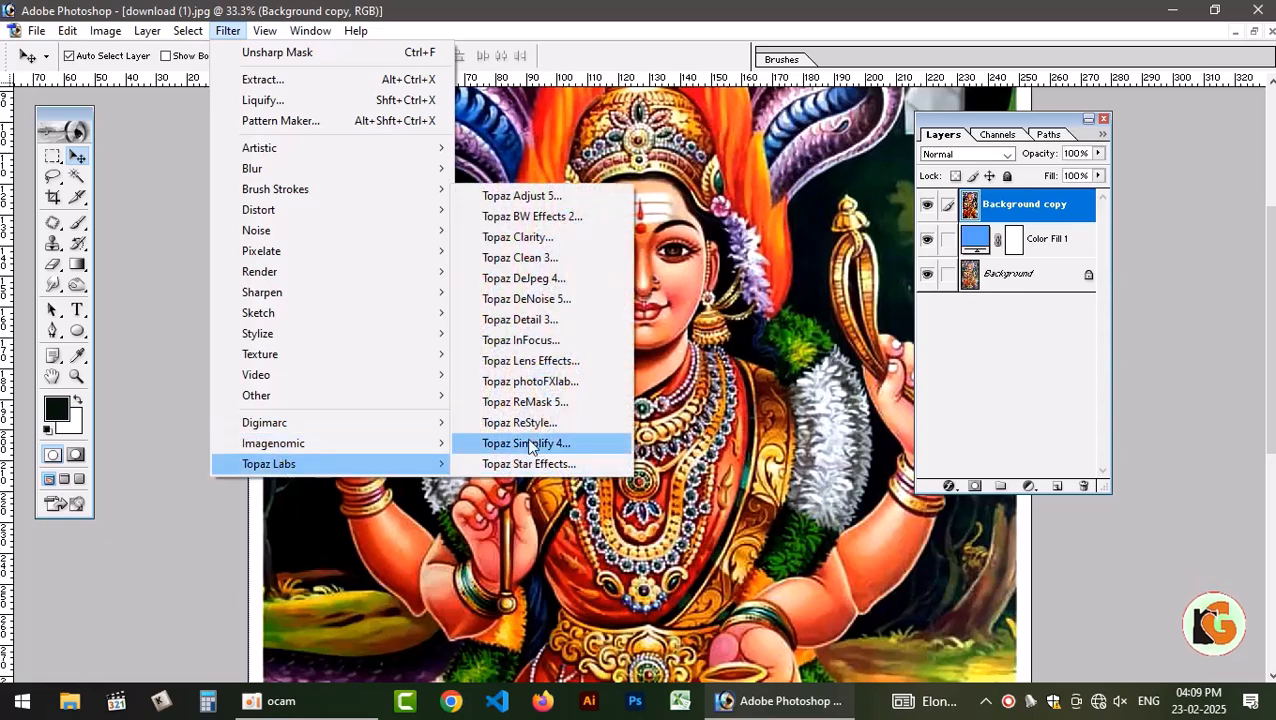
{"action": "left_click", "coordinate": [538, 299]}
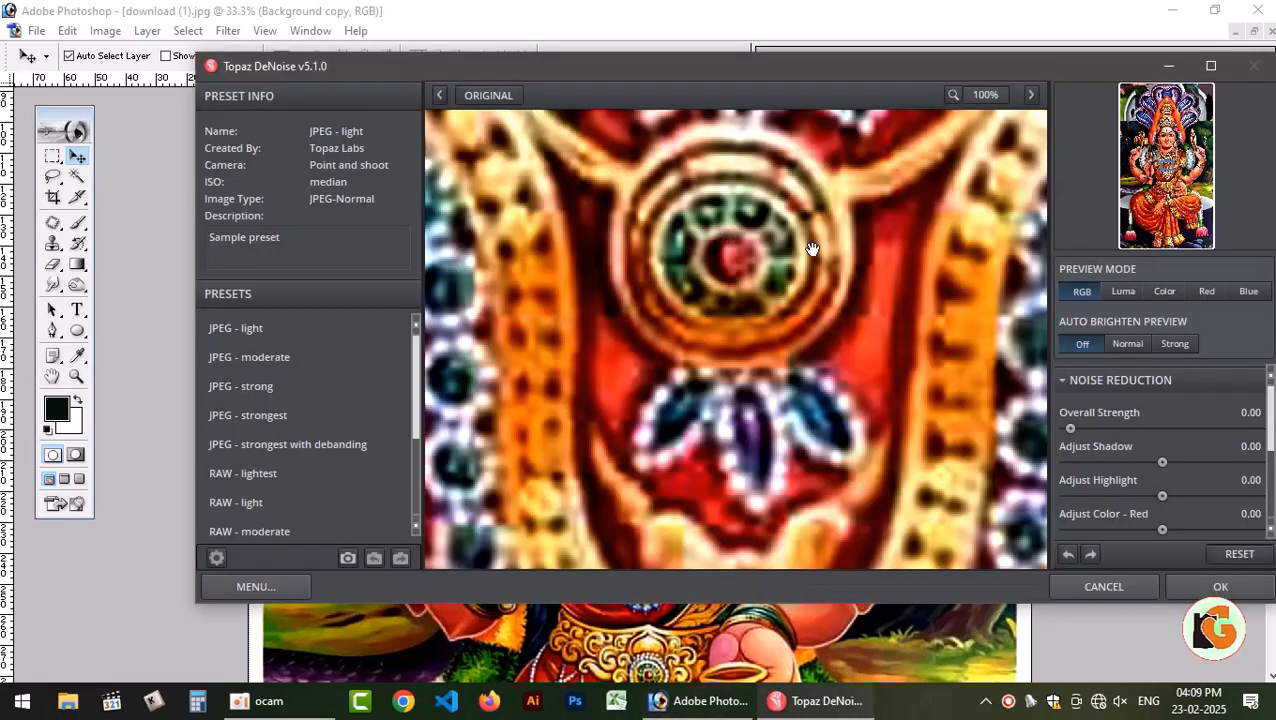
{"action": "left_click_drag", "start_coordinate": [812, 248], "coordinate": [678, 444]}
{"action": "left_click_drag", "start_coordinate": [740, 192], "coordinate": [746, 402]}
{"action": "left_click_drag", "start_coordinate": [668, 298], "coordinate": [749, 413]}
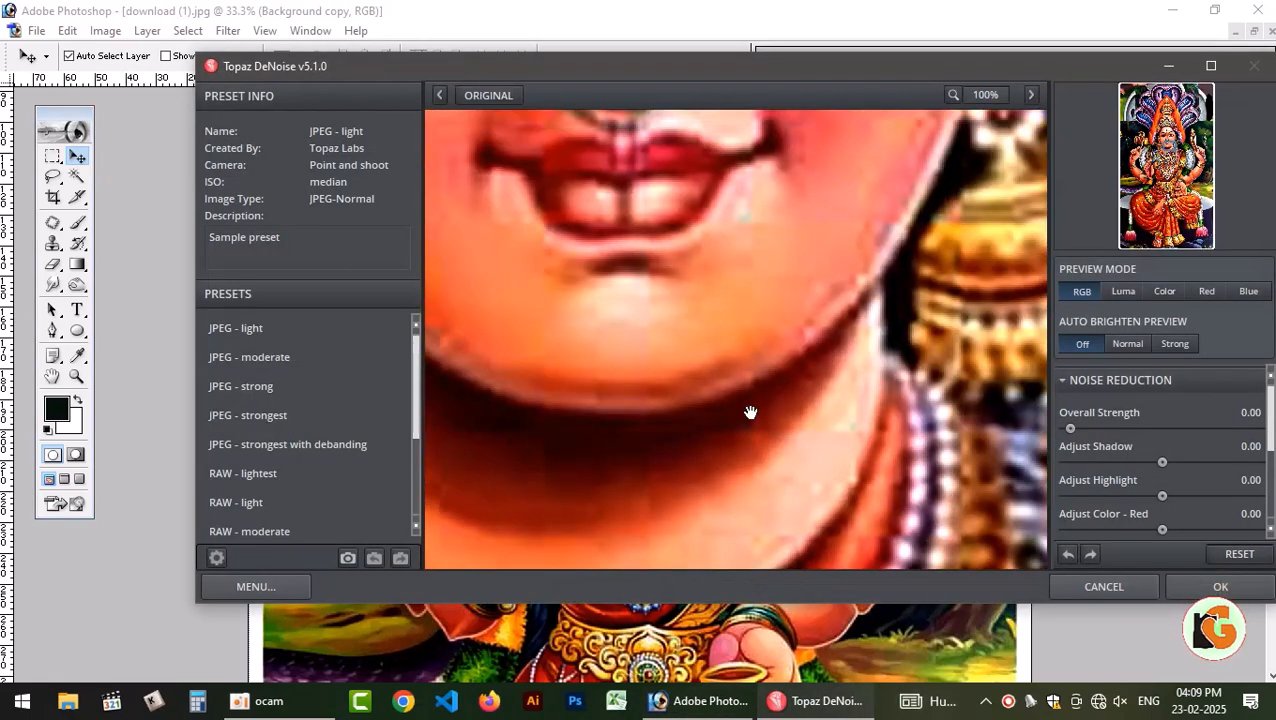
{"action": "left_click_drag", "start_coordinate": [686, 234], "coordinate": [768, 442]}
{"action": "left_click_drag", "start_coordinate": [736, 236], "coordinate": [746, 461]}
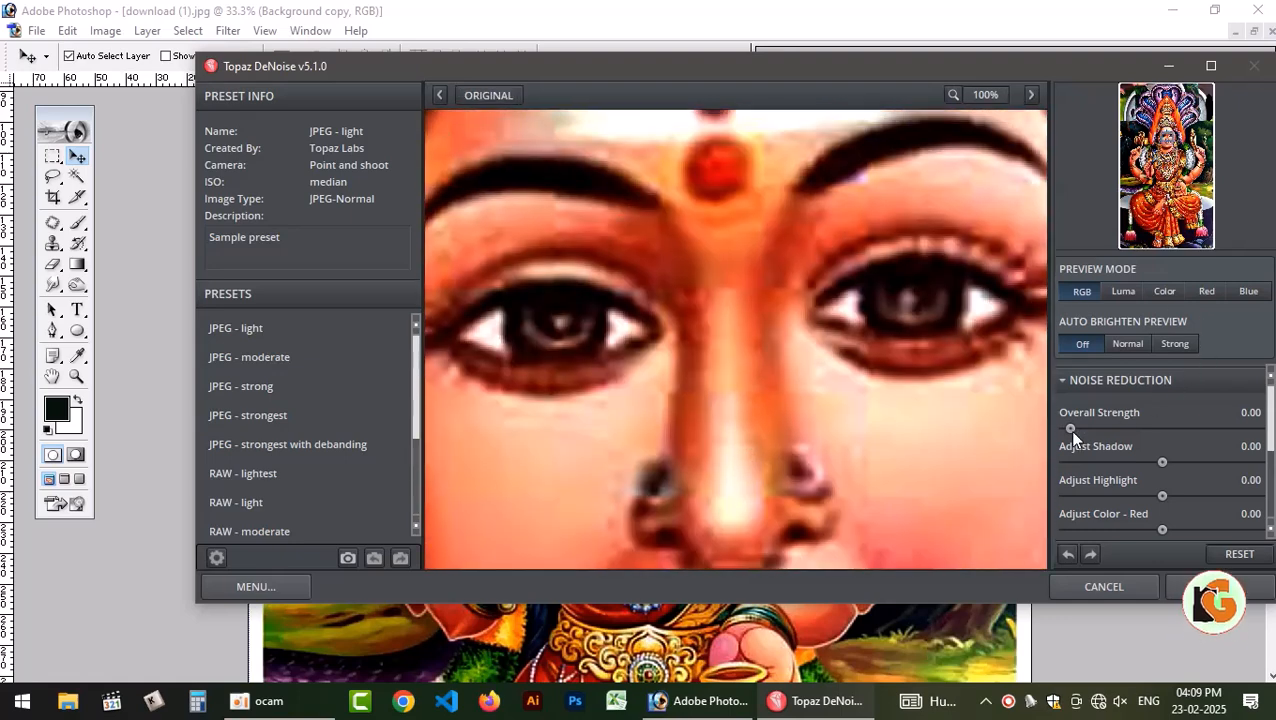
Try an Overall Strength of 0.18 and check its effect around the mouth and eyes.
{"action": "left_click", "coordinate": [1101, 430]}
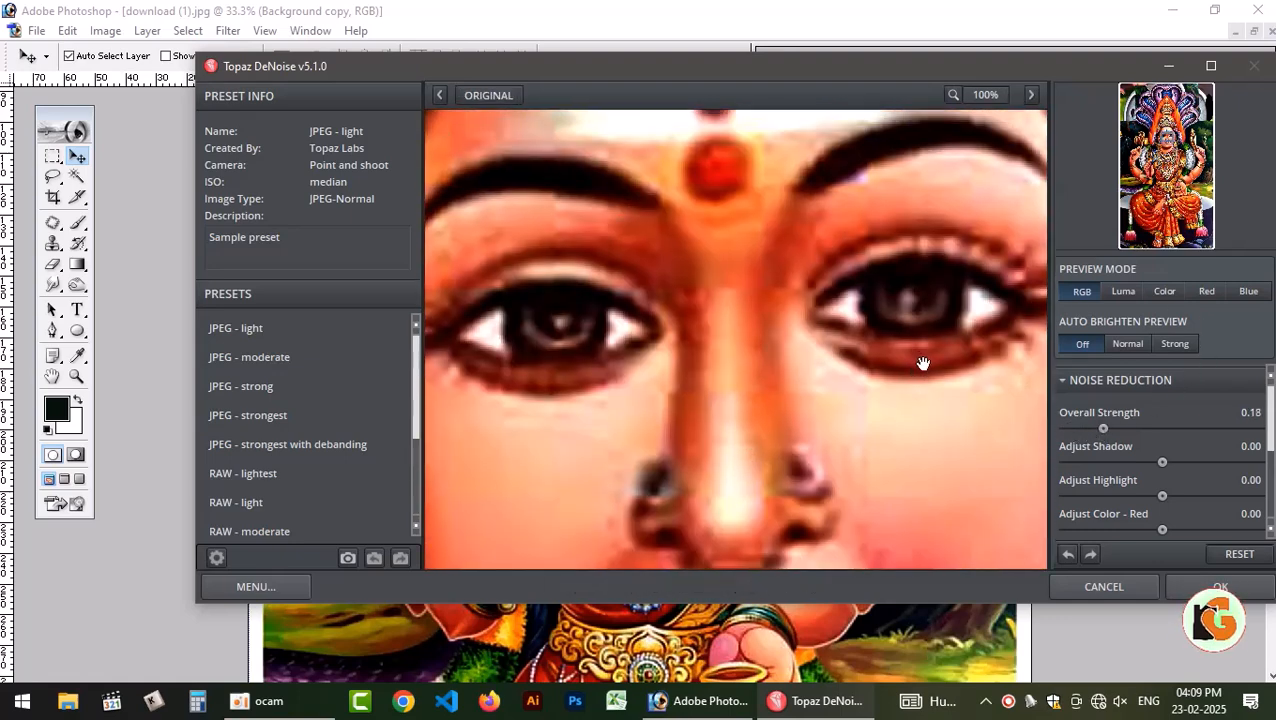
{"action": "left_click_drag", "start_coordinate": [926, 362], "coordinate": [840, 179]}
{"action": "left_click_drag", "start_coordinate": [900, 376], "coordinate": [847, 242]}
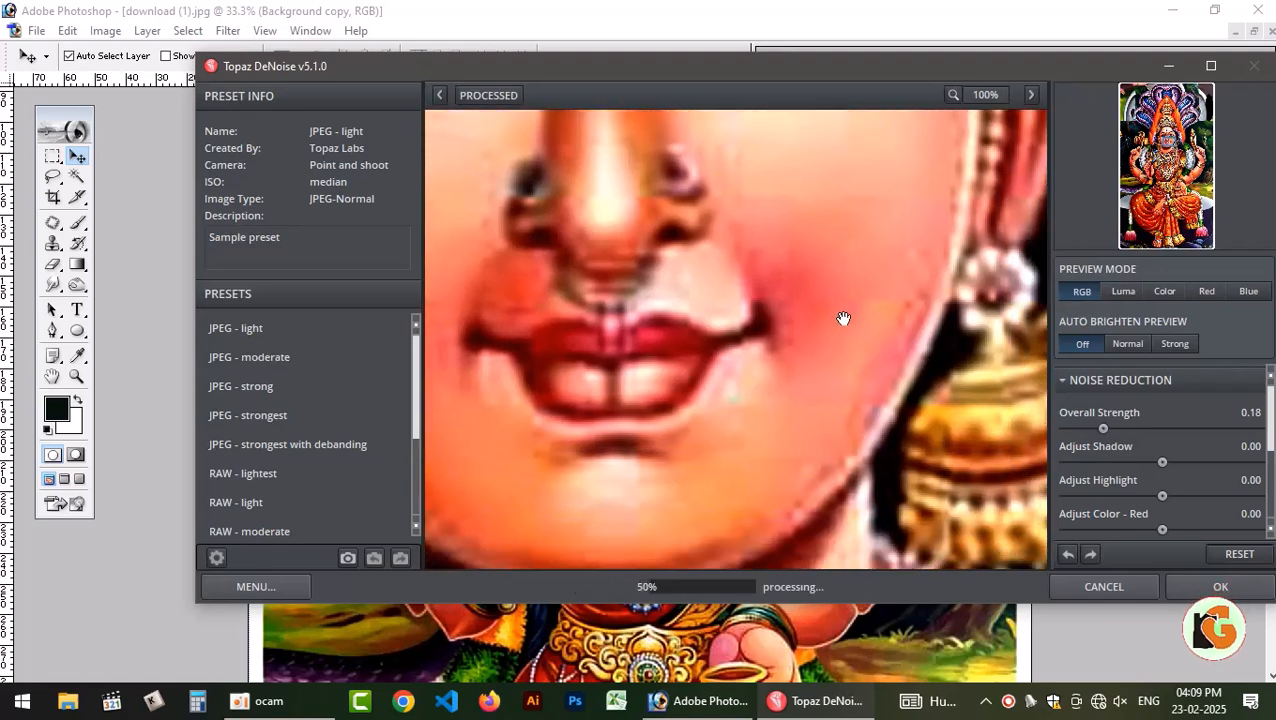
{"action": "left_click_drag", "start_coordinate": [832, 314], "coordinate": [822, 488]}
{"action": "left_click_drag", "start_coordinate": [808, 386], "coordinate": [883, 337]}
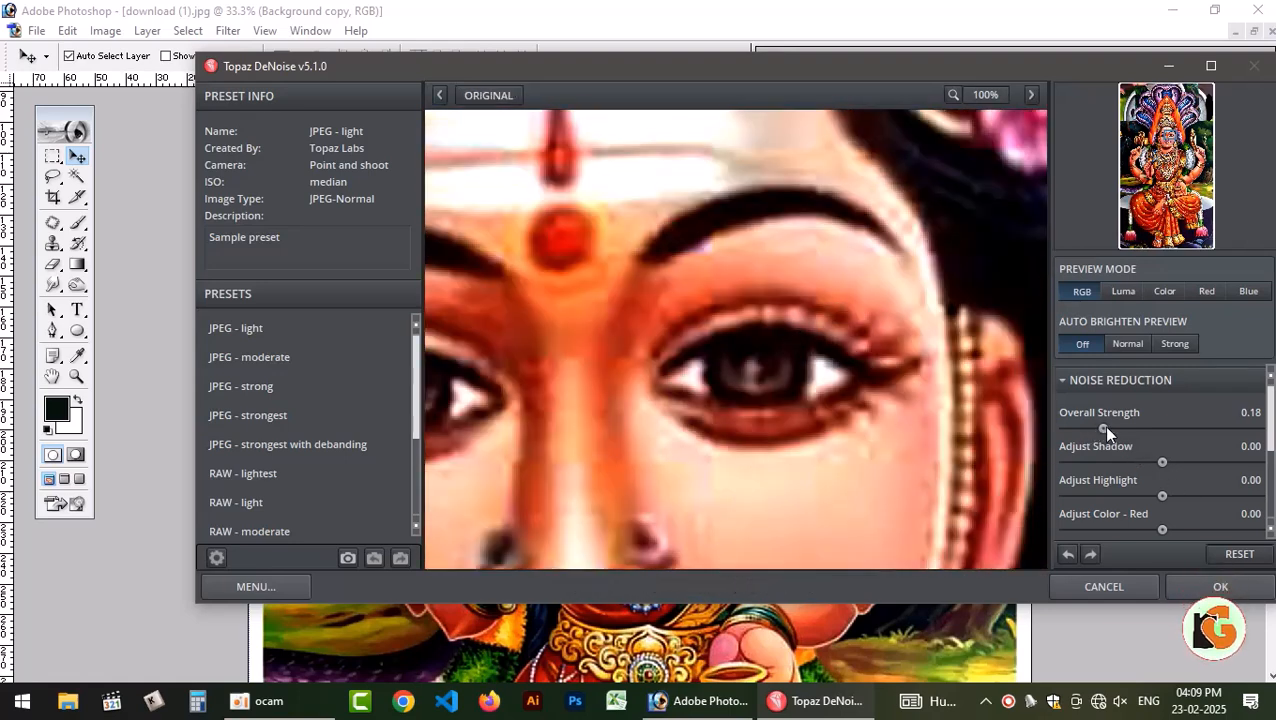
Set the noise reduction's Overall Strength to 0.30, check the face and apply the filter.
{"action": "left_click_drag", "start_coordinate": [1103, 428], "coordinate": [1217, 429]}
{"action": "left_click_drag", "start_coordinate": [886, 447], "coordinate": [913, 305]}
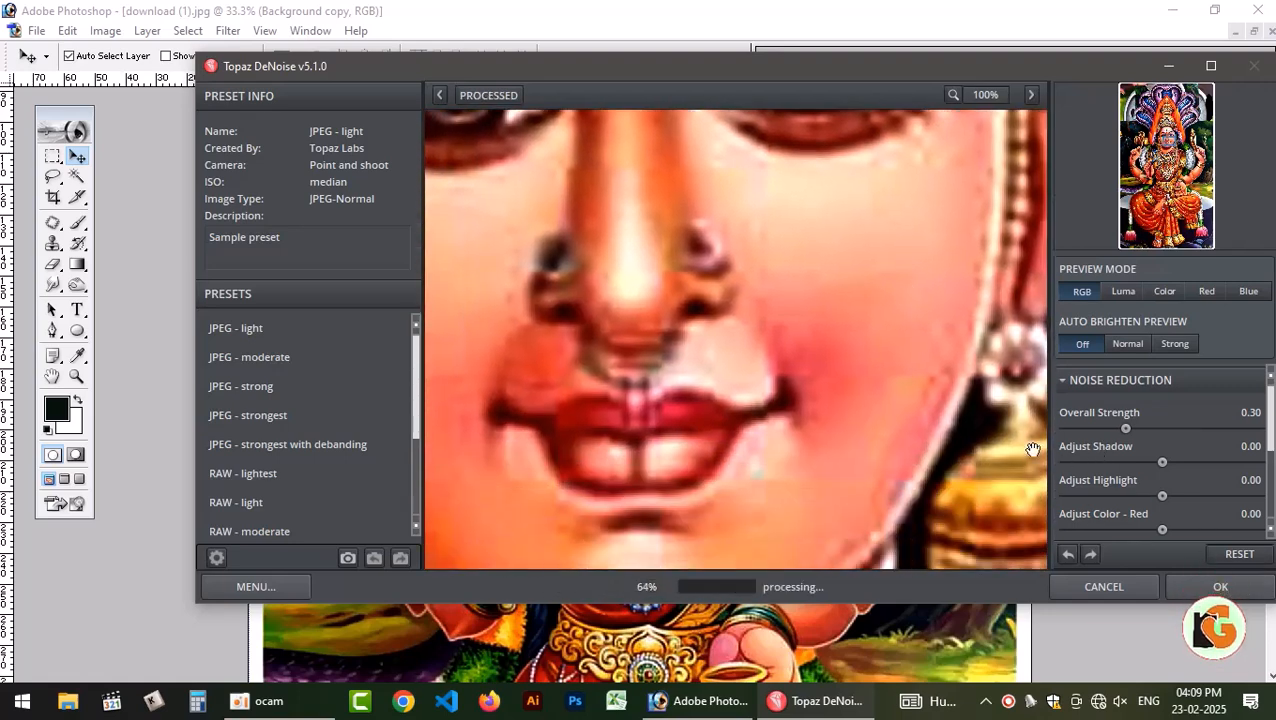
{"action": "left_click", "coordinate": [1221, 587]}
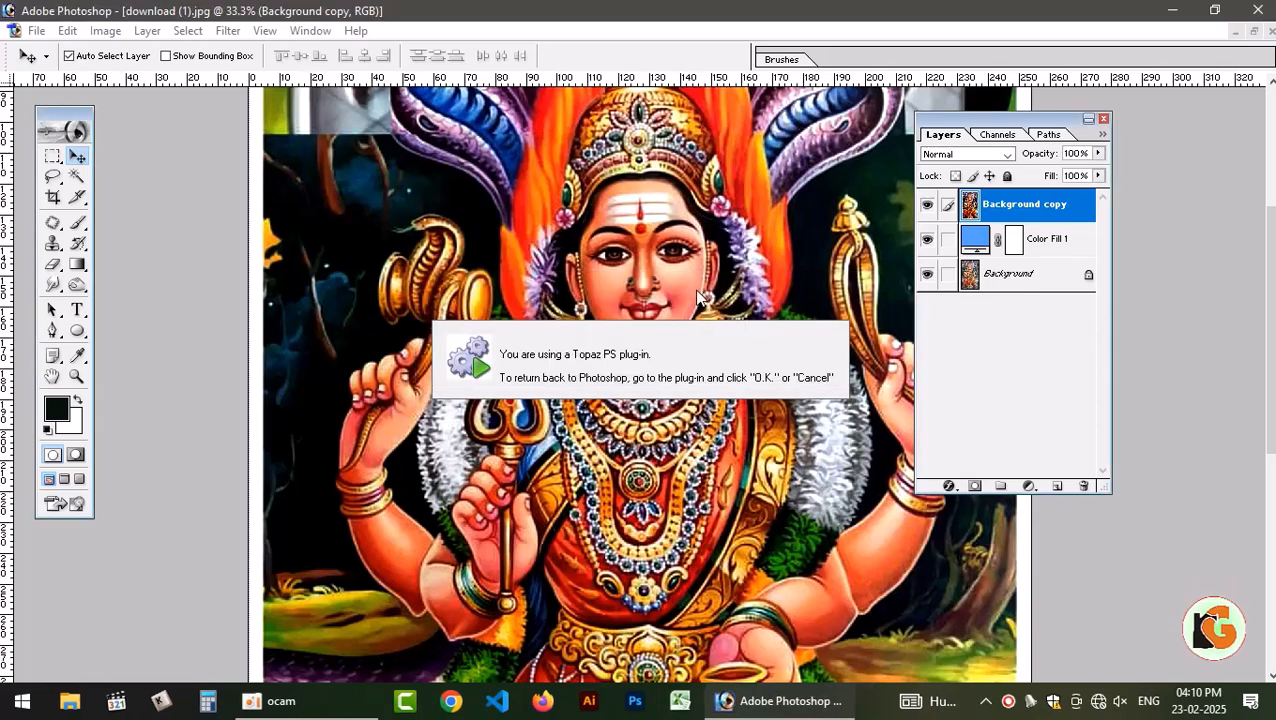
Examine the denoised picture from the snake hoods down to the feet.
{"action": "left_click_drag", "start_coordinate": [651, 451], "coordinate": [657, 197]}
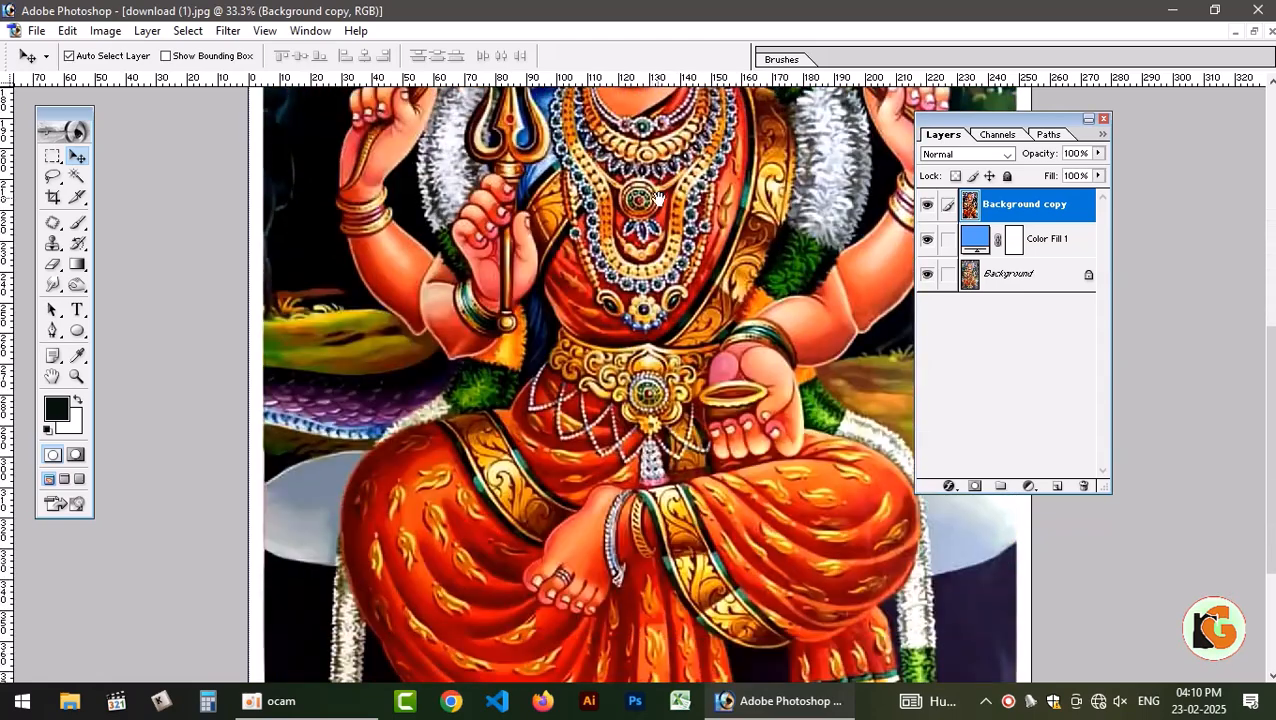
{"action": "left_click_drag", "start_coordinate": [640, 413], "coordinate": [625, 148]}
{"action": "left_click_drag", "start_coordinate": [540, 250], "coordinate": [577, 148]}
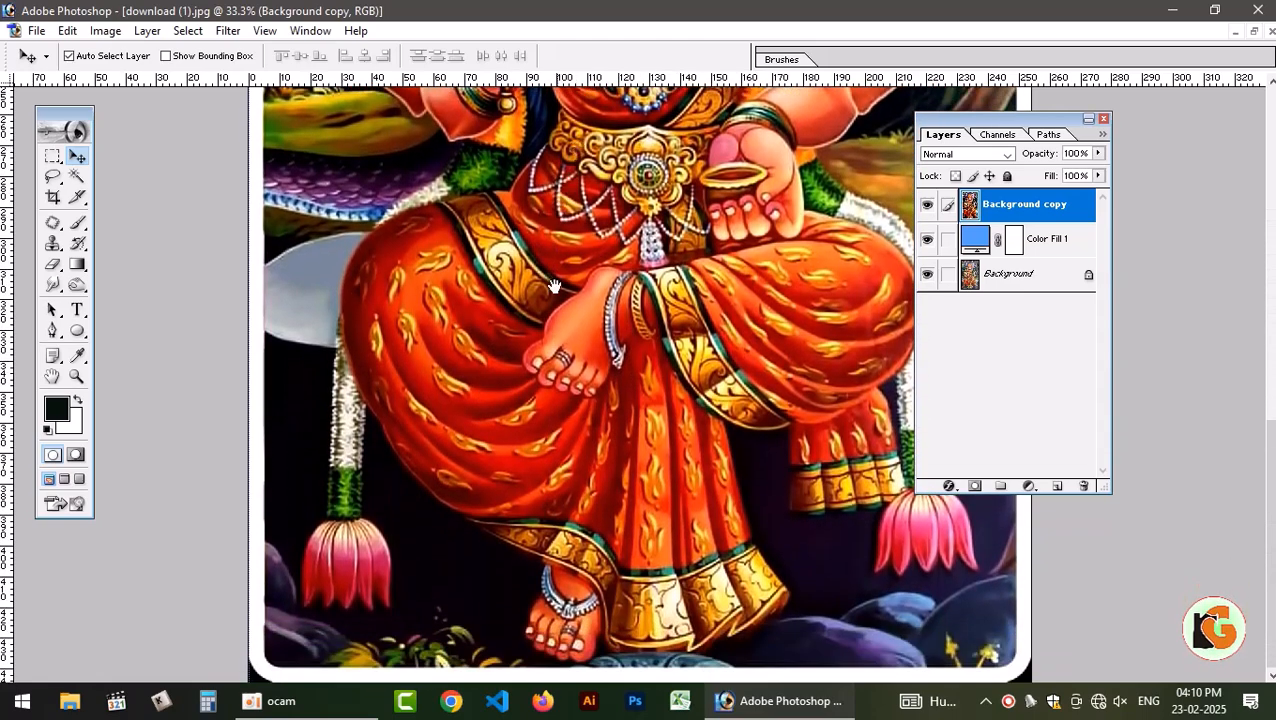
{"action": "left_click_drag", "start_coordinate": [561, 266], "coordinate": [573, 175]}
{"action": "scroll", "coordinate": [431, 217], "scroll_direction": "up", "scroll_amount": 3}
{"action": "scroll", "coordinate": [476, 330], "scroll_direction": "up", "scroll_amount": 10}
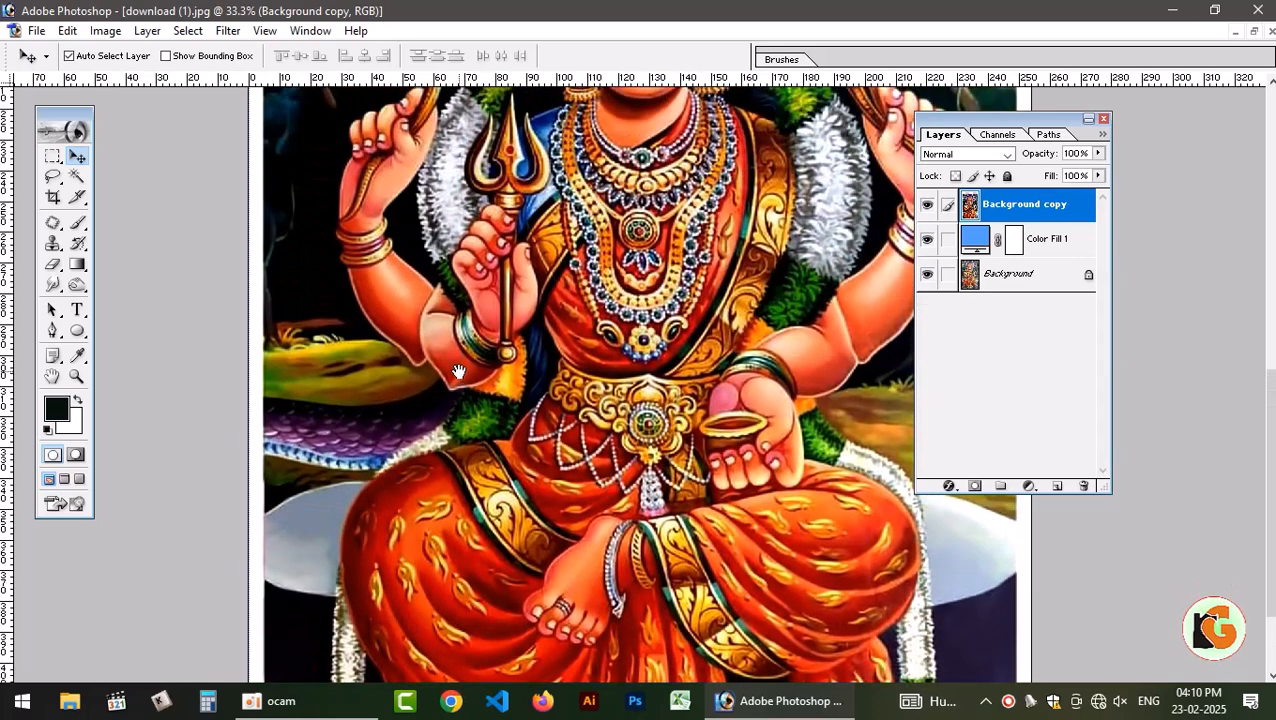
{"action": "scroll", "coordinate": [444, 387], "scroll_direction": "up", "scroll_amount": 5}
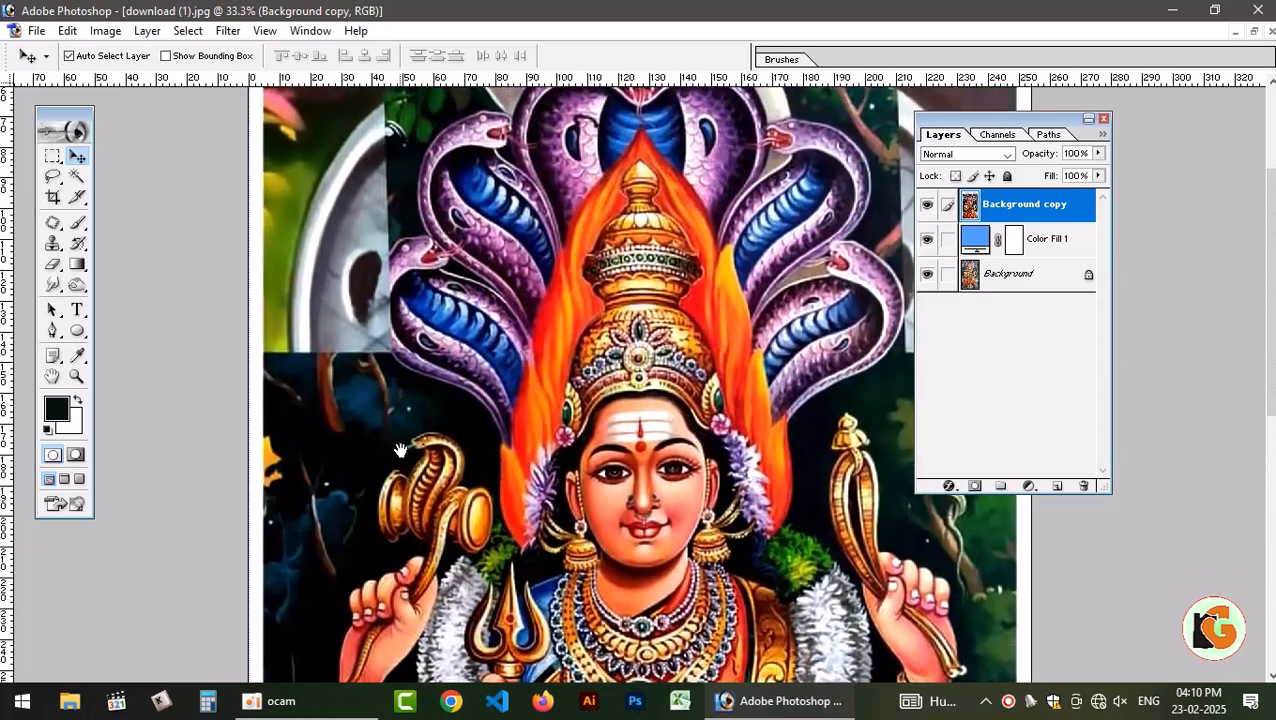
{"action": "scroll", "coordinate": [478, 296], "scroll_direction": "down", "scroll_amount": 11}
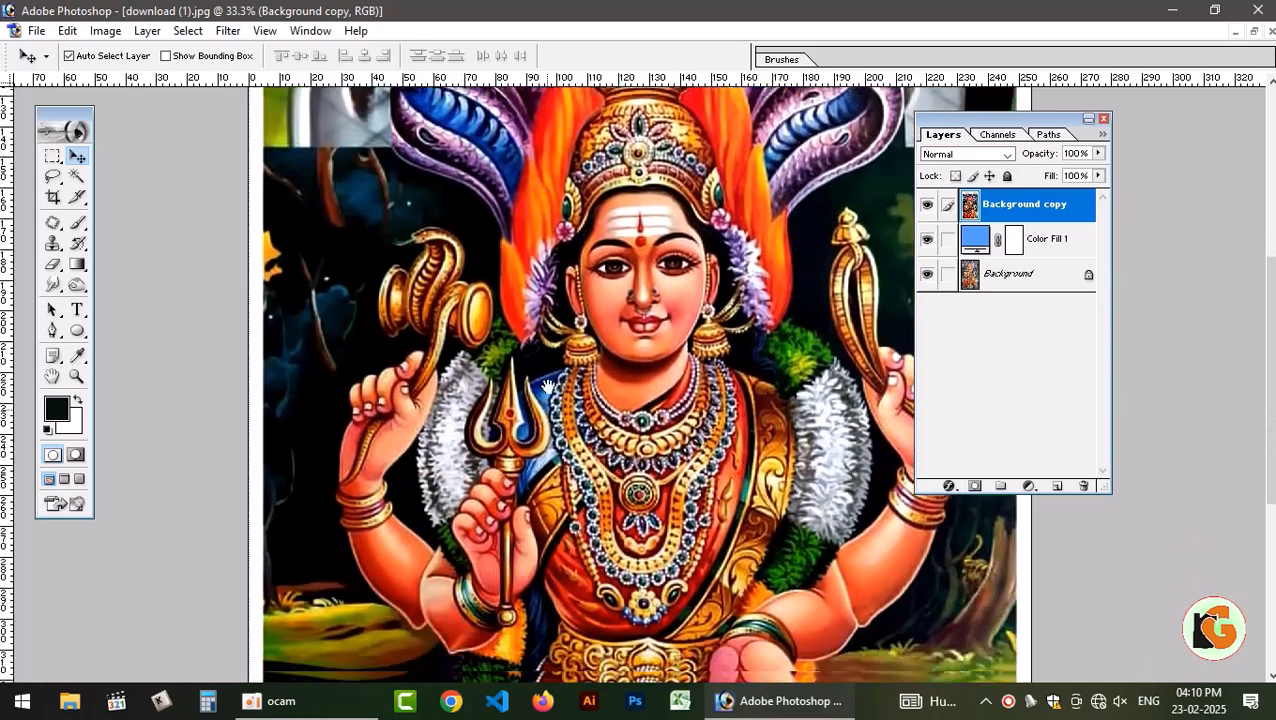
{"action": "scroll", "coordinate": [476, 490], "scroll_direction": "down", "scroll_amount": 3}
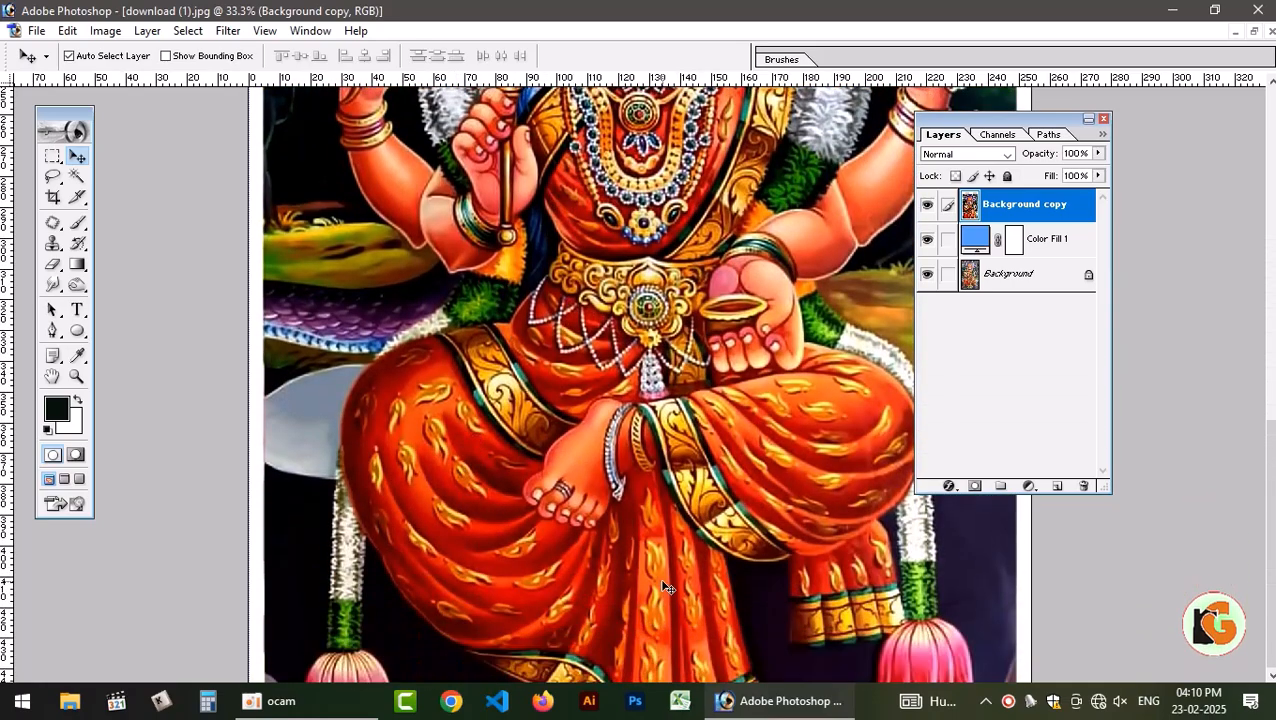
Start a Pen outline at the picture's left edge beside the grey seat and switch the Pen tool to Paths mode.
{"action": "key", "text": "ctrl+plus"}
{"action": "key", "text": "ctrl+plus"}
{"action": "left_click_drag", "start_coordinate": [566, 570], "coordinate": [1110, 336]}
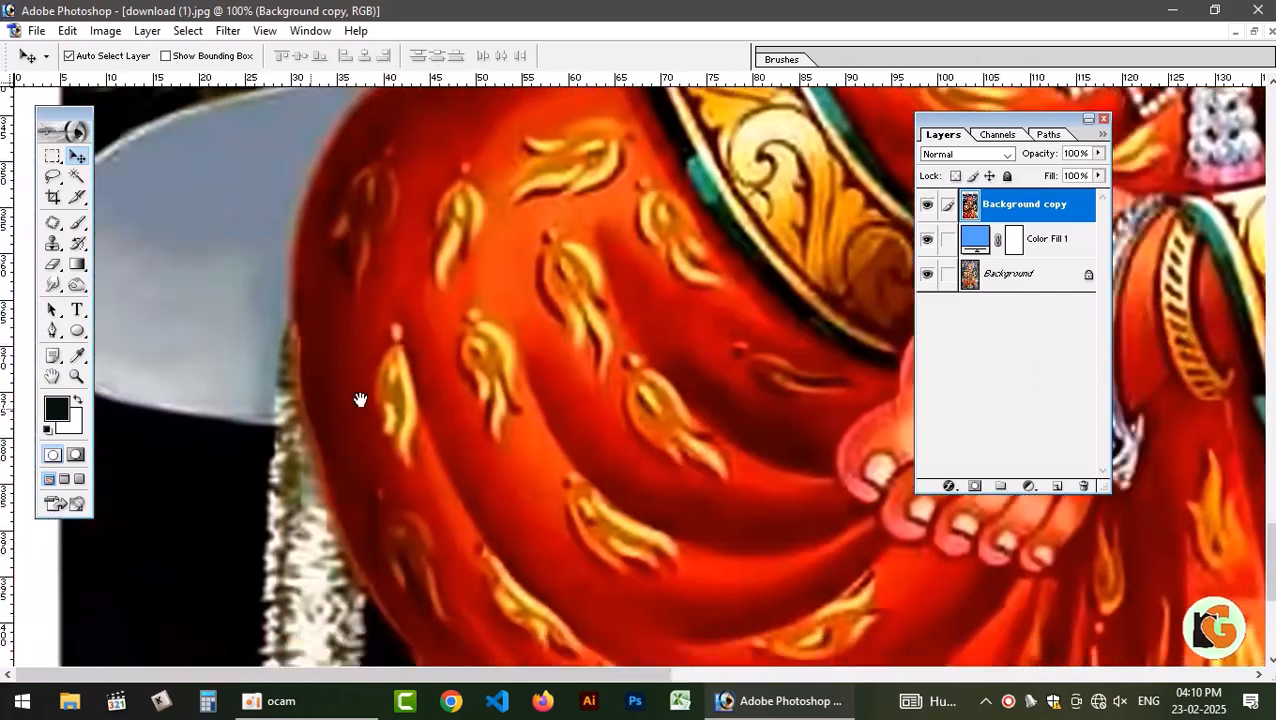
{"action": "left_click_drag", "start_coordinate": [359, 398], "coordinate": [719, 412]}
{"action": "left_click_drag", "start_coordinate": [387, 347], "coordinate": [543, 690]}
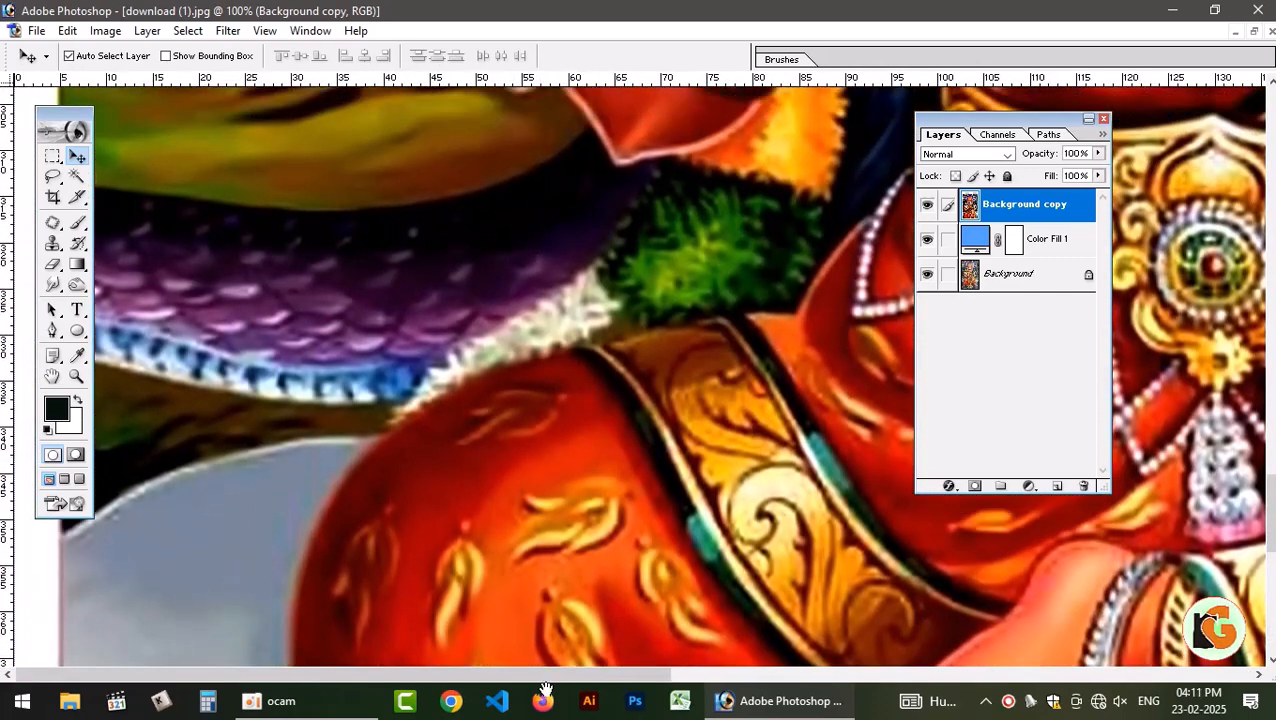
{"action": "key", "text": "p"}
{"action": "left_click", "coordinate": [64, 545]}
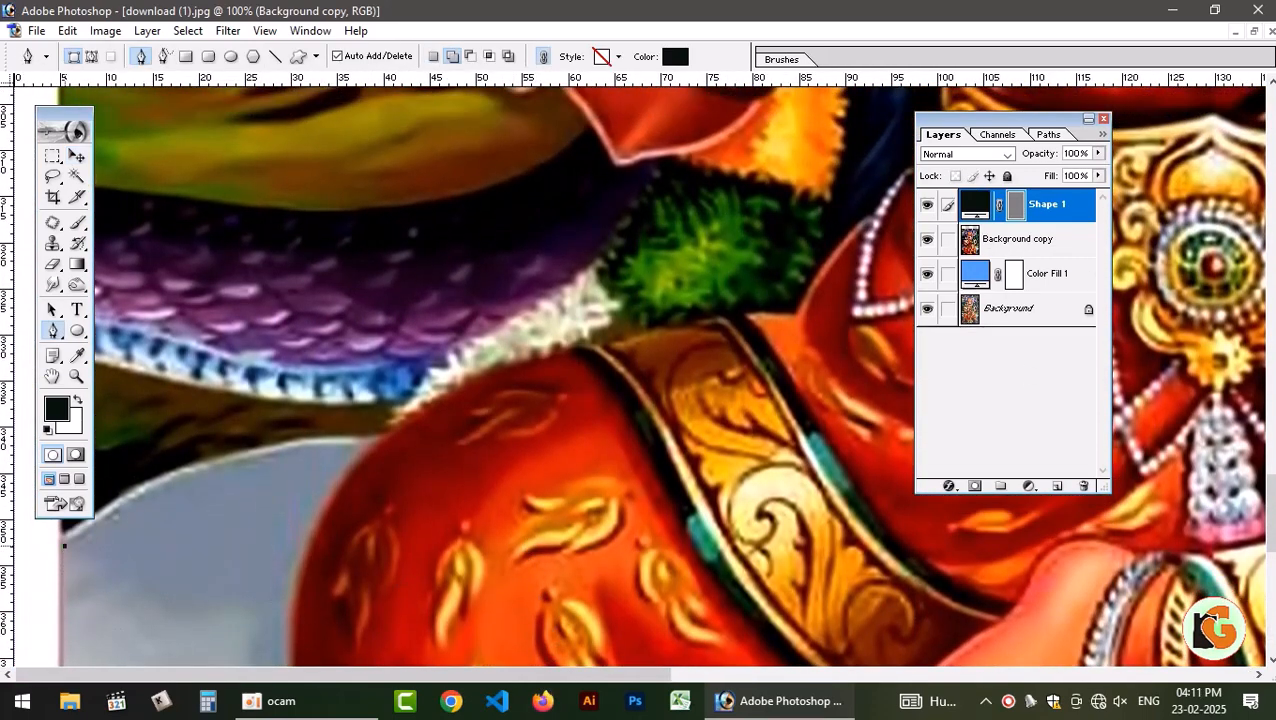
{"action": "left_click_drag", "start_coordinate": [261, 452], "coordinate": [328, 432]}
{"action": "key", "text": "ctrl+z"}
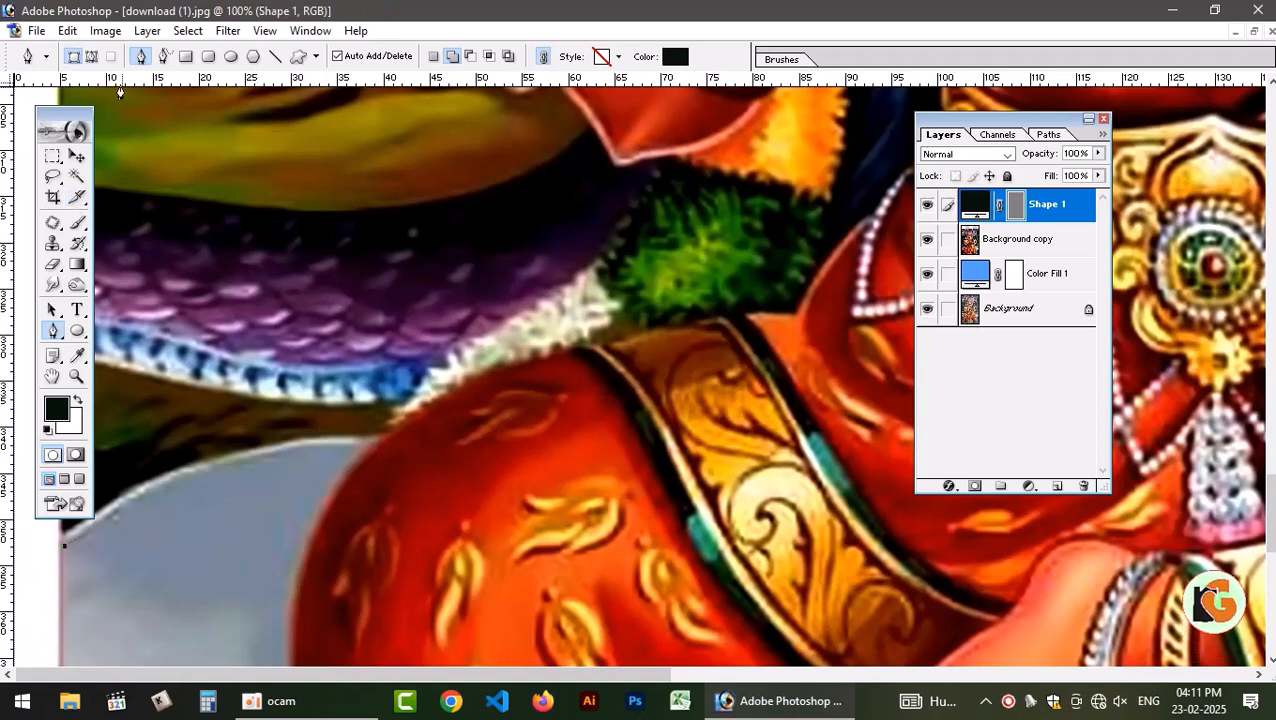
{"action": "left_click", "coordinate": [91, 56]}
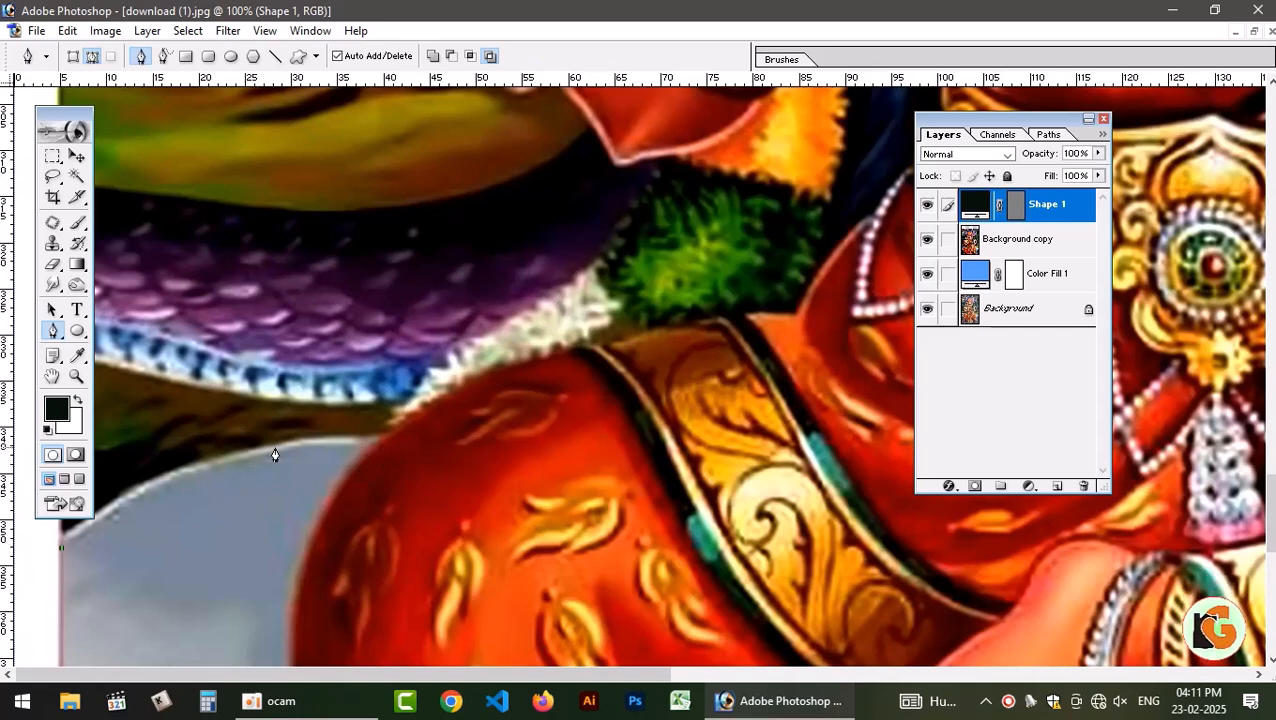
Trace the path along the grey seat's upper edge and the white and green garland to the elbow of the trident arm.
{"action": "left_click_drag", "start_coordinate": [279, 449], "coordinate": [424, 431]}
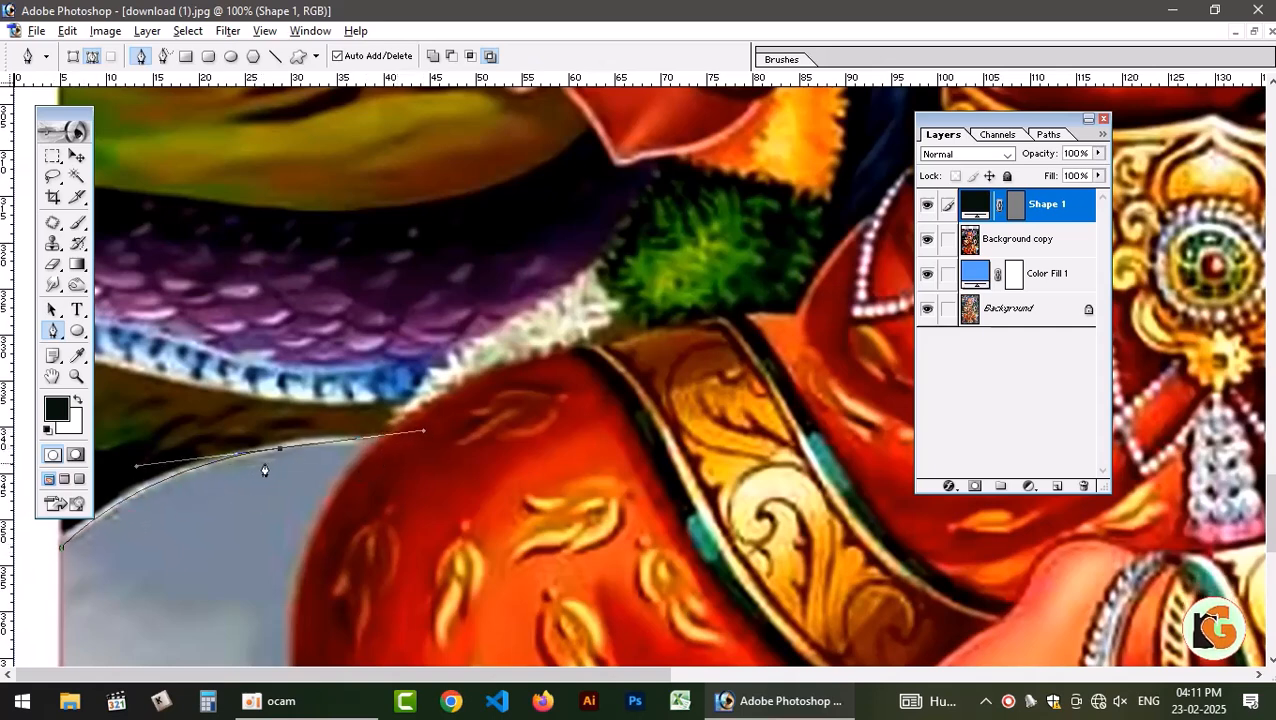
{"action": "left_click", "coordinate": [280, 449], "text": "alt"}
{"action": "left_click", "coordinate": [381, 441]}
{"action": "left_click_drag", "start_coordinate": [437, 377], "coordinate": [483, 346]}
{"action": "left_click_drag", "start_coordinate": [589, 274], "coordinate": [428, 480]}
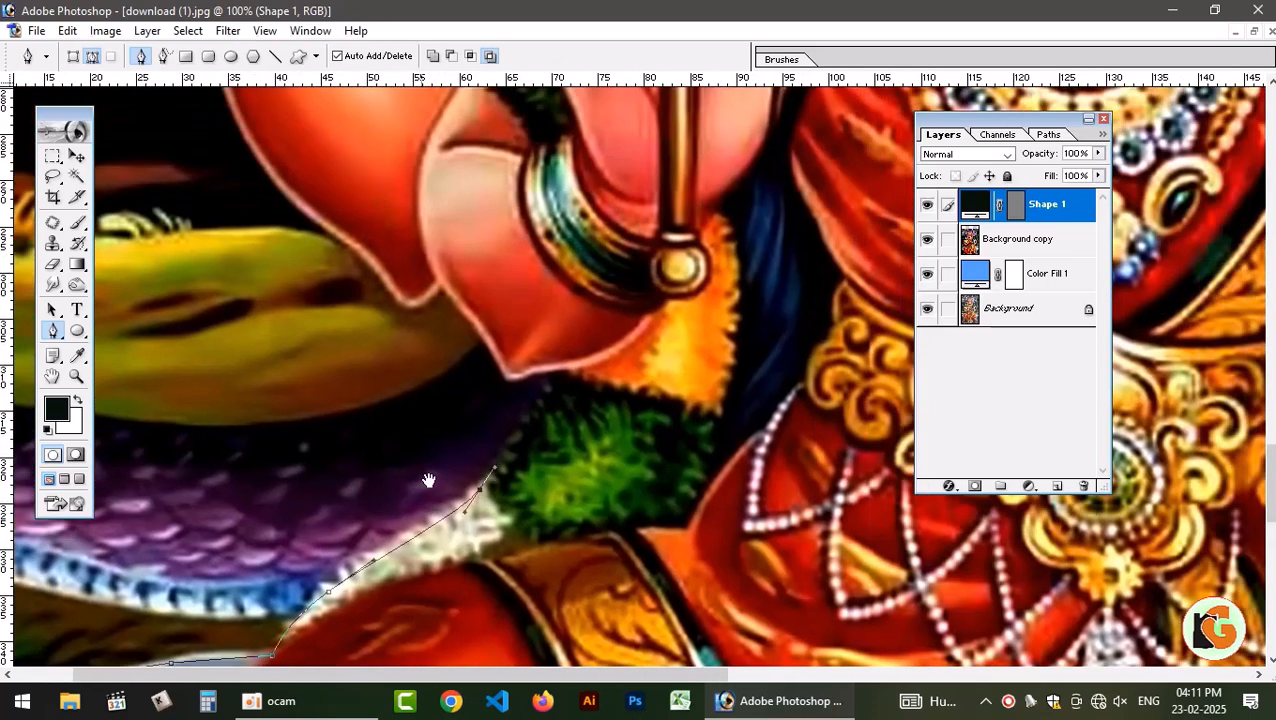
{"action": "left_click", "coordinate": [548, 370]}
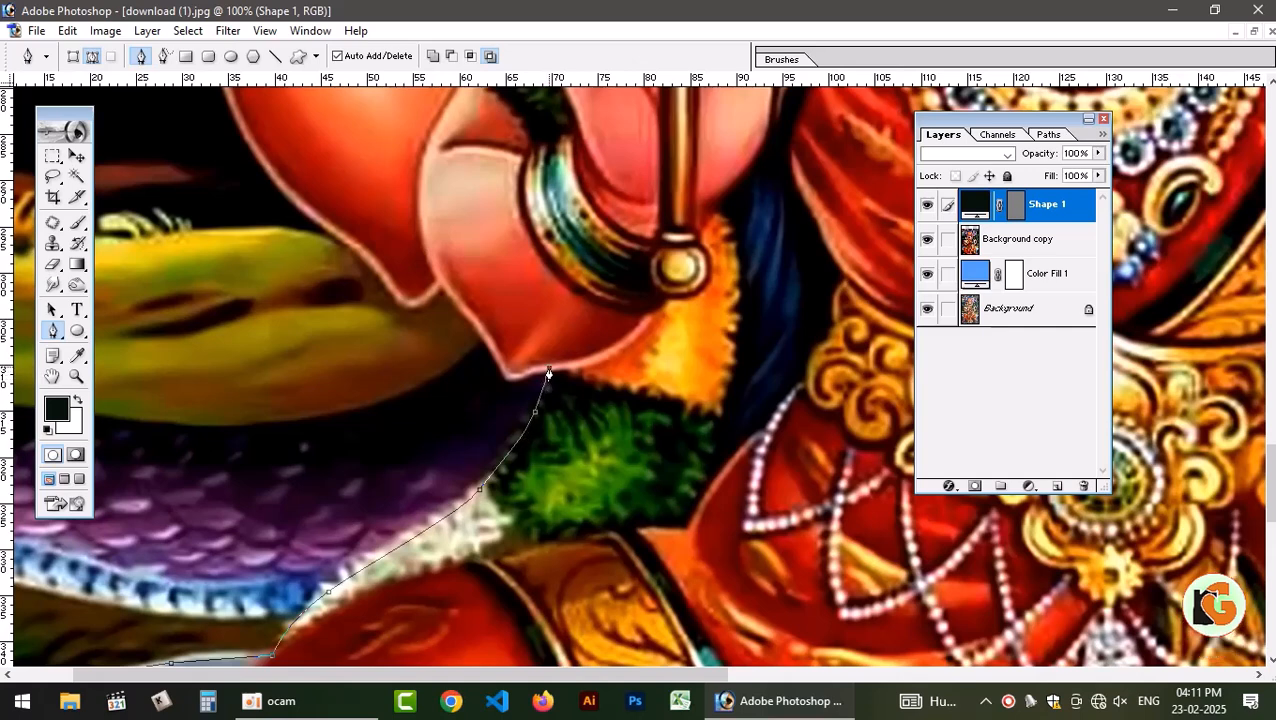
Continue the path around both elbows and up the outer edge of the raised forearm to the bangles.
{"action": "left_click_drag", "start_coordinate": [510, 373], "coordinate": [395, 290]}
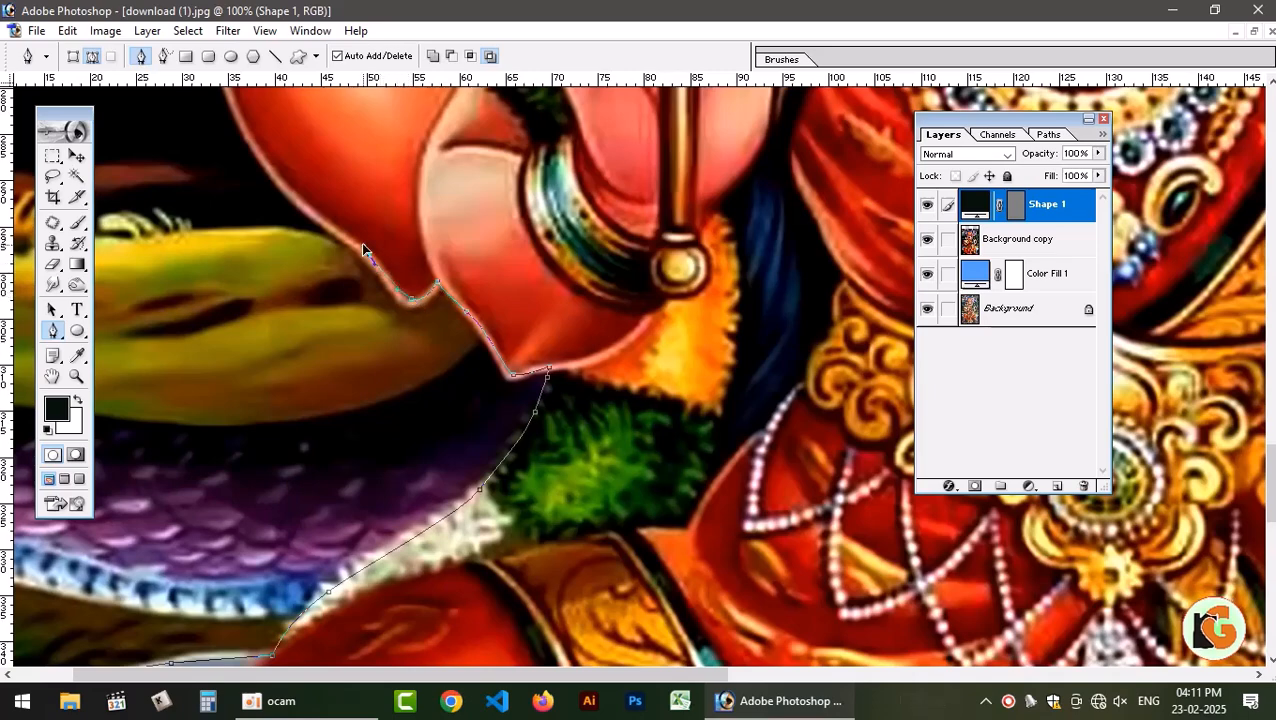
{"action": "left_click_drag", "start_coordinate": [347, 235], "coordinate": [302, 205]}
{"action": "scroll", "coordinate": [354, 380], "scroll_direction": "up", "scroll_amount": 5}
{"action": "scroll", "coordinate": [354, 380], "scroll_direction": "left", "scroll_amount": 2}
{"action": "left_click_drag", "start_coordinate": [355, 391], "coordinate": [327, 322]}
{"action": "left_click", "coordinate": [317, 272]}
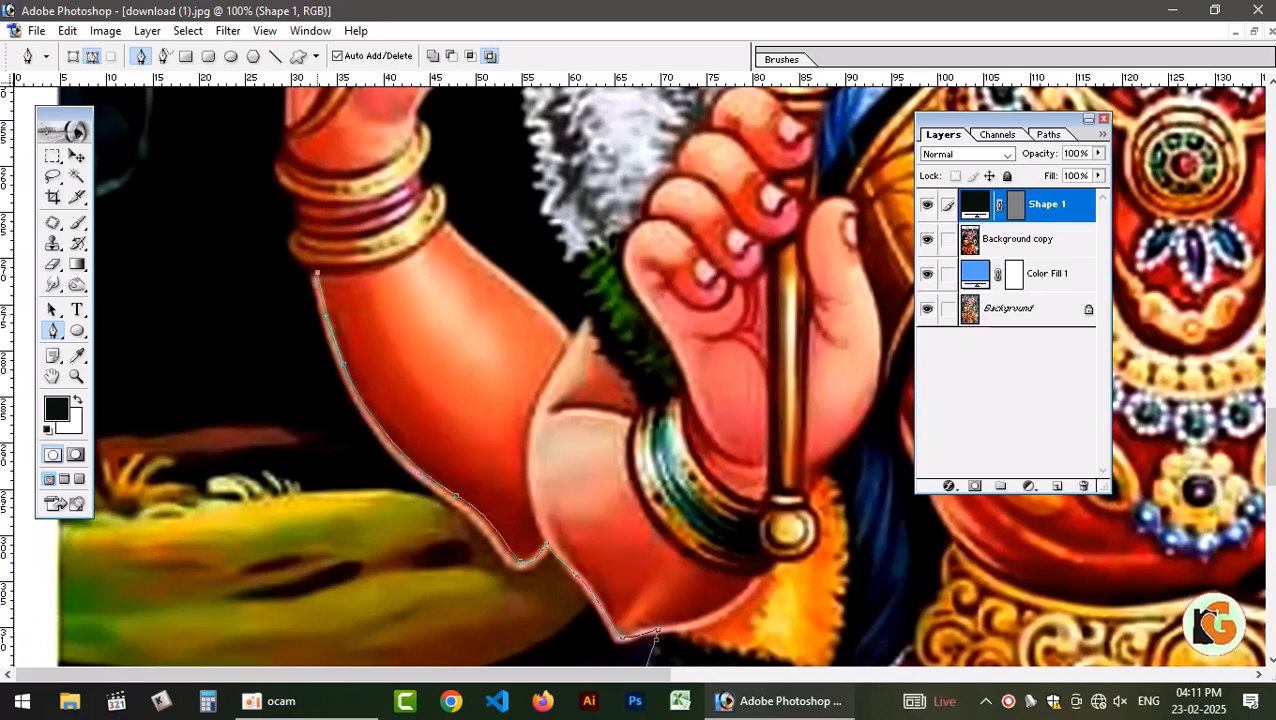
Trace the path up the outer edges of the gold and red bangles on the raised arm.
{"action": "key", "text": "ctrl+plus"}
{"action": "key", "text": "ctrl+plus"}
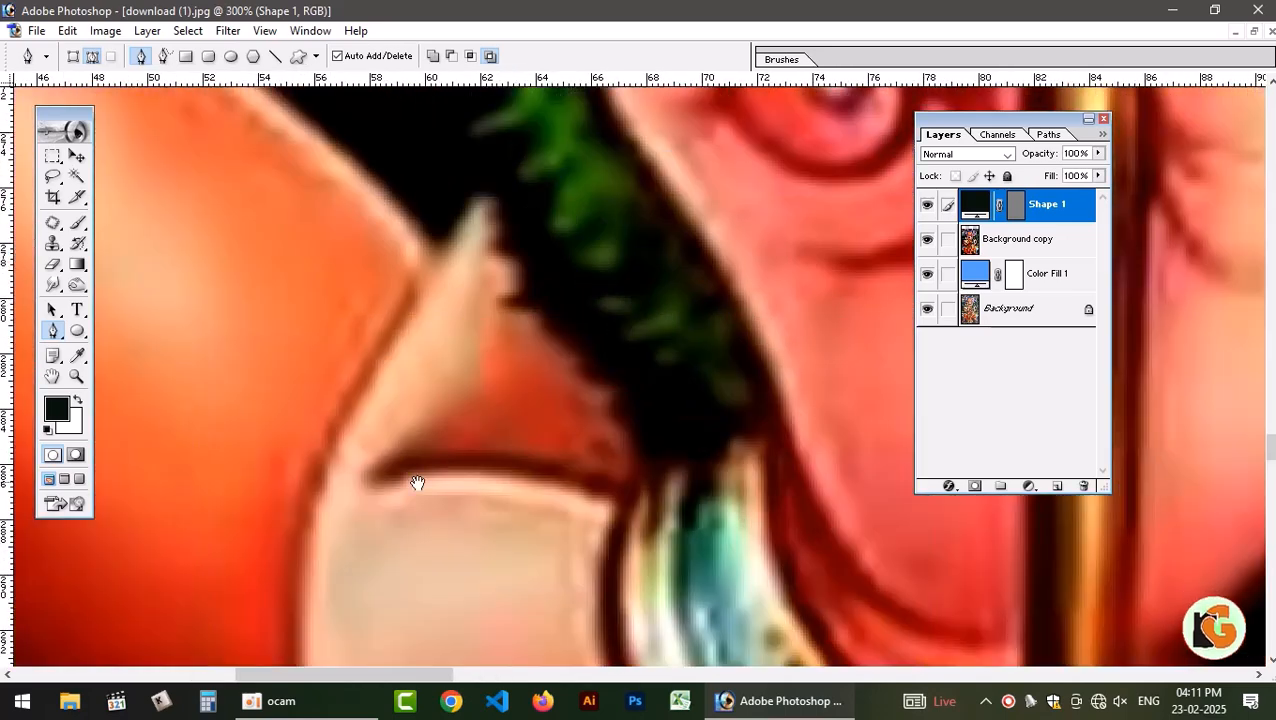
{"action": "left_click_drag", "start_coordinate": [434, 399], "coordinate": [896, 519]}
{"action": "left_click_drag", "start_coordinate": [430, 365], "coordinate": [841, 555]}
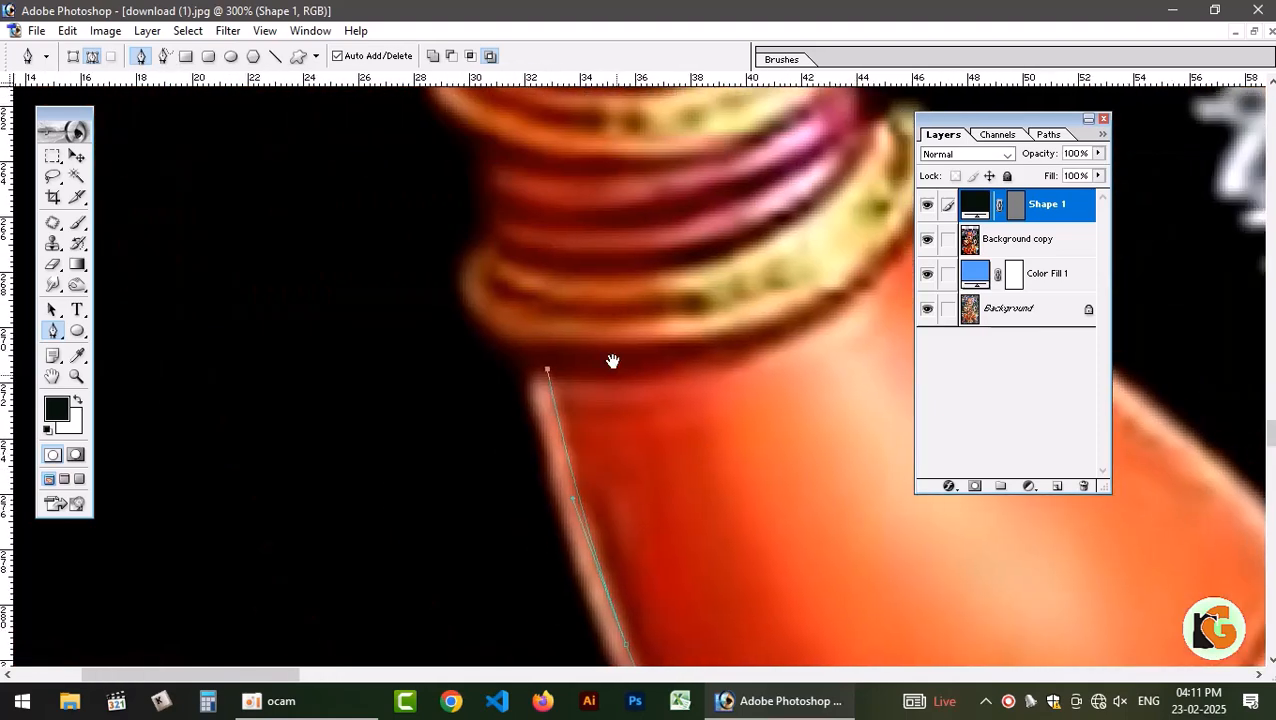
{"action": "left_click", "coordinate": [471, 323]}
{"action": "left_click", "coordinate": [459, 261]}
{"action": "left_click", "coordinate": [481, 232]}
{"action": "left_click", "coordinate": [486, 209]}
{"action": "left_click", "coordinate": [475, 155]}
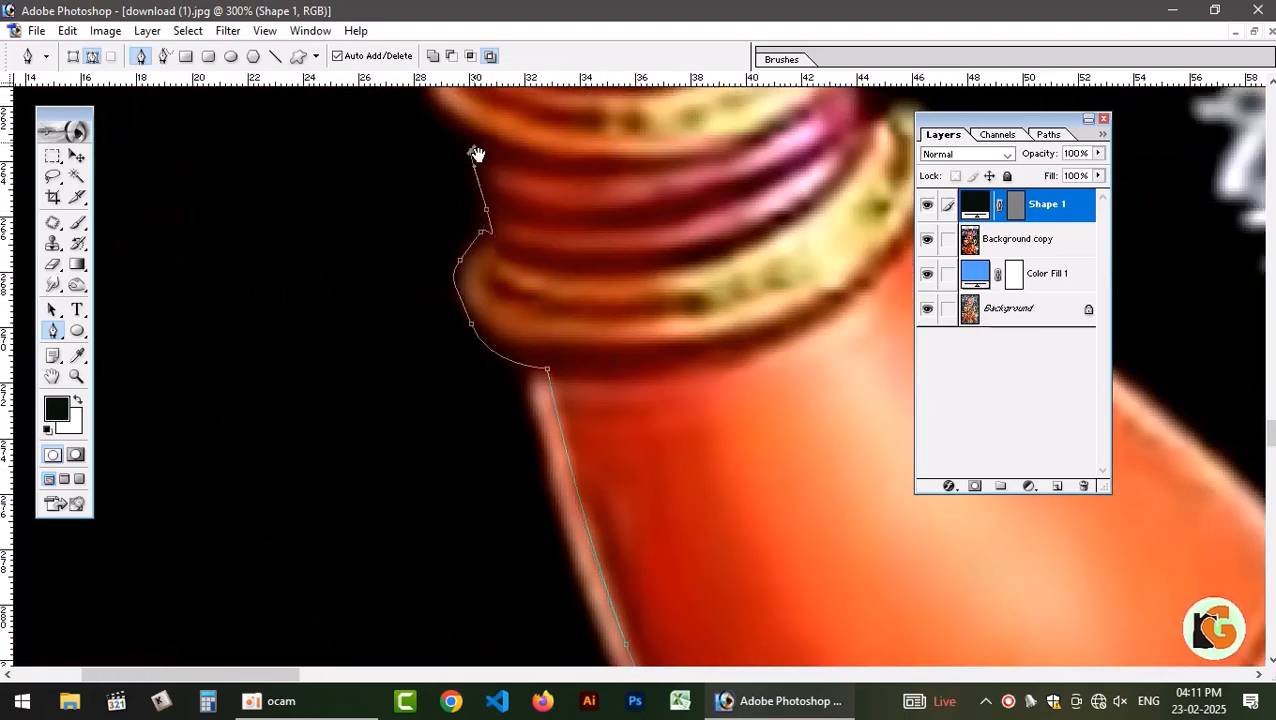
{"action": "left_click_drag", "start_coordinate": [476, 155], "coordinate": [495, 330]}
{"action": "left_click_drag", "start_coordinate": [447, 230], "coordinate": [452, 193]}
{"action": "left_click_drag", "start_coordinate": [464, 180], "coordinate": [469, 152]}
Extend the path from the wrist up the outer edge of the palm to the little fingertip.
{"action": "left_click_drag", "start_coordinate": [469, 152], "coordinate": [499, 515]}
{"action": "left_click", "coordinate": [502, 475]}
{"action": "left_click", "coordinate": [507, 405]}
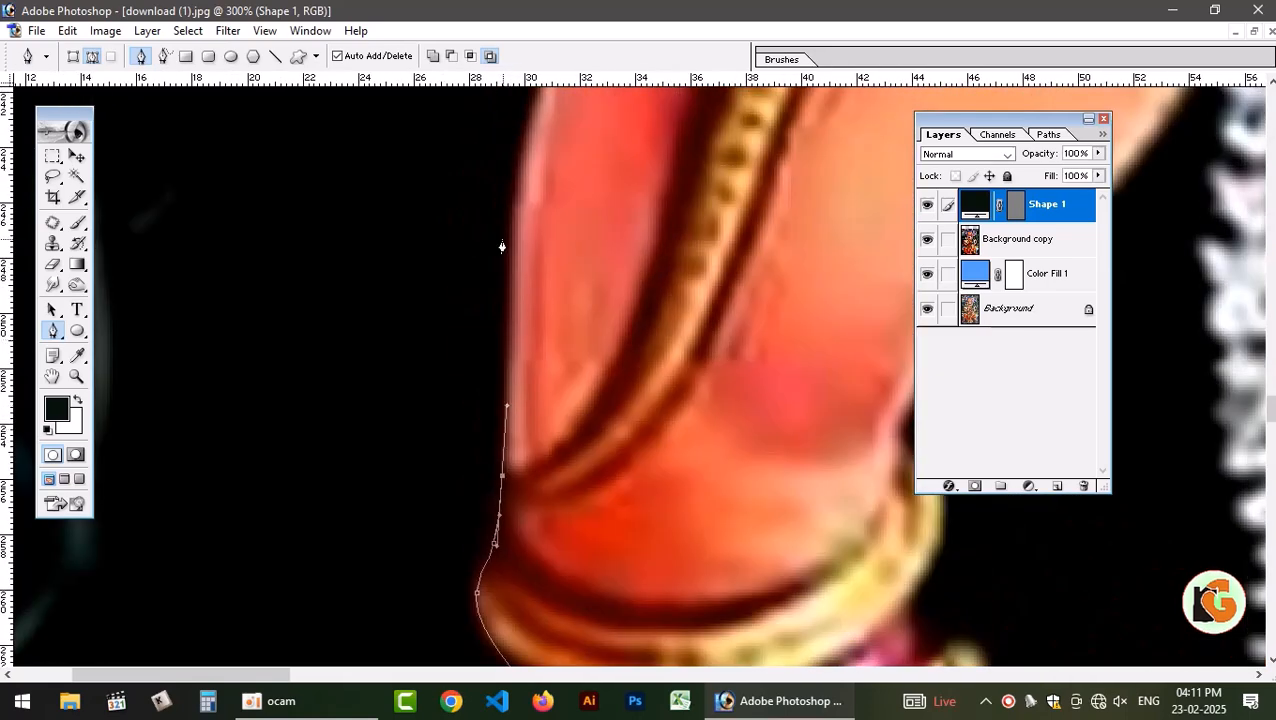
{"action": "left_click_drag", "start_coordinate": [521, 170], "coordinate": [448, 489]}
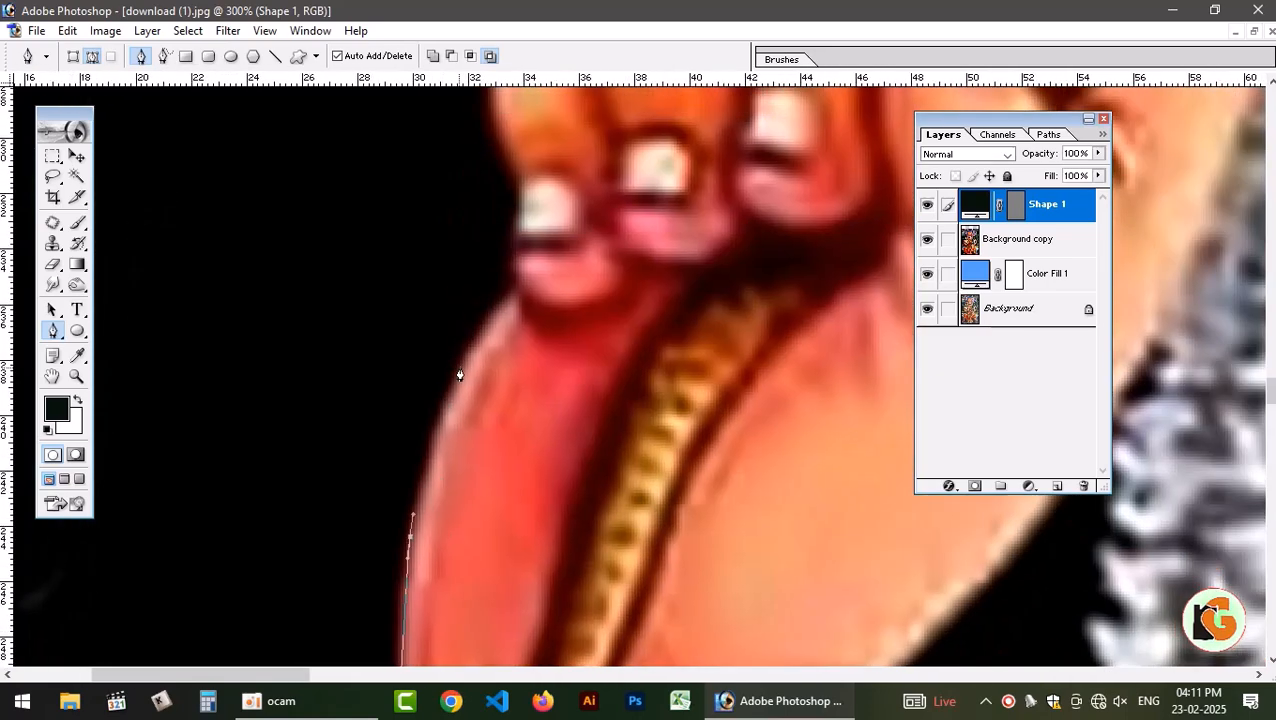
{"action": "left_click_drag", "start_coordinate": [464, 358], "coordinate": [475, 340]}
{"action": "left_click", "coordinate": [516, 285]}
Trace the path around the little finger and over the next knuckle, undoing the misplaced curve on the third finger.
{"action": "left_click_drag", "start_coordinate": [521, 238], "coordinate": [456, 404]}
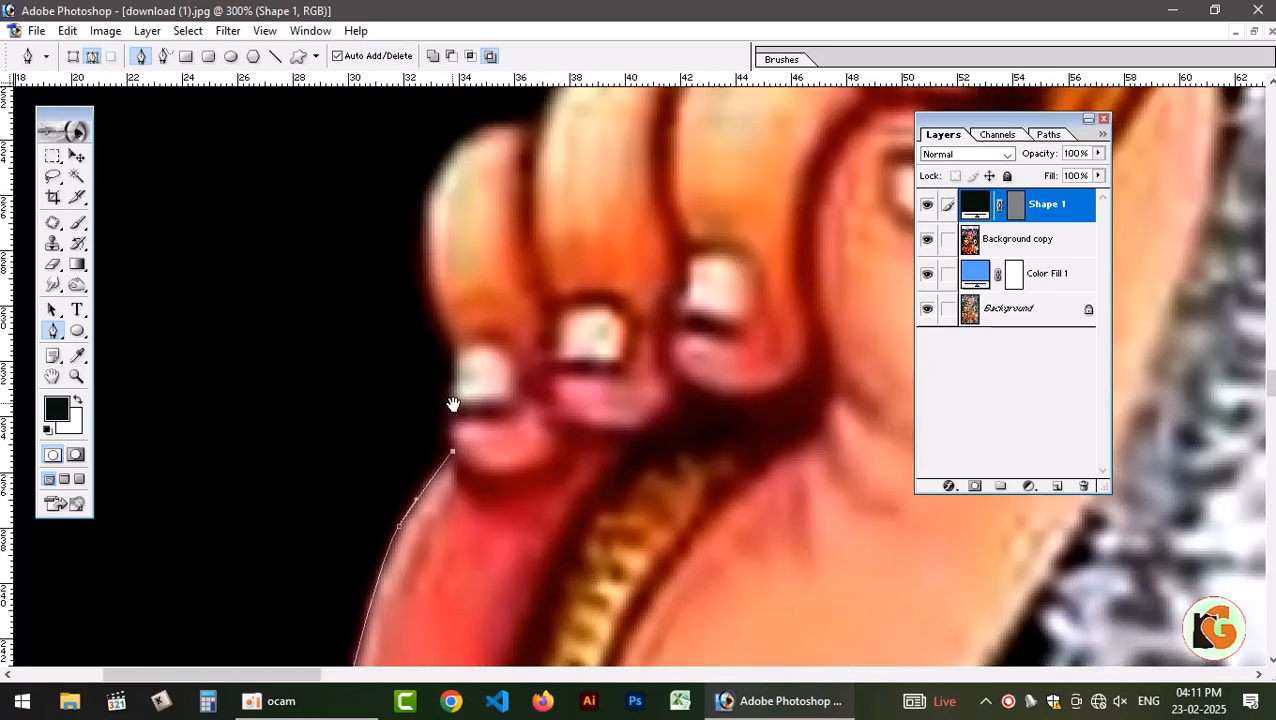
{"action": "left_click", "coordinate": [448, 398]}
{"action": "left_click", "coordinate": [447, 335]}
{"action": "left_click_drag", "start_coordinate": [426, 205], "coordinate": [441, 432]}
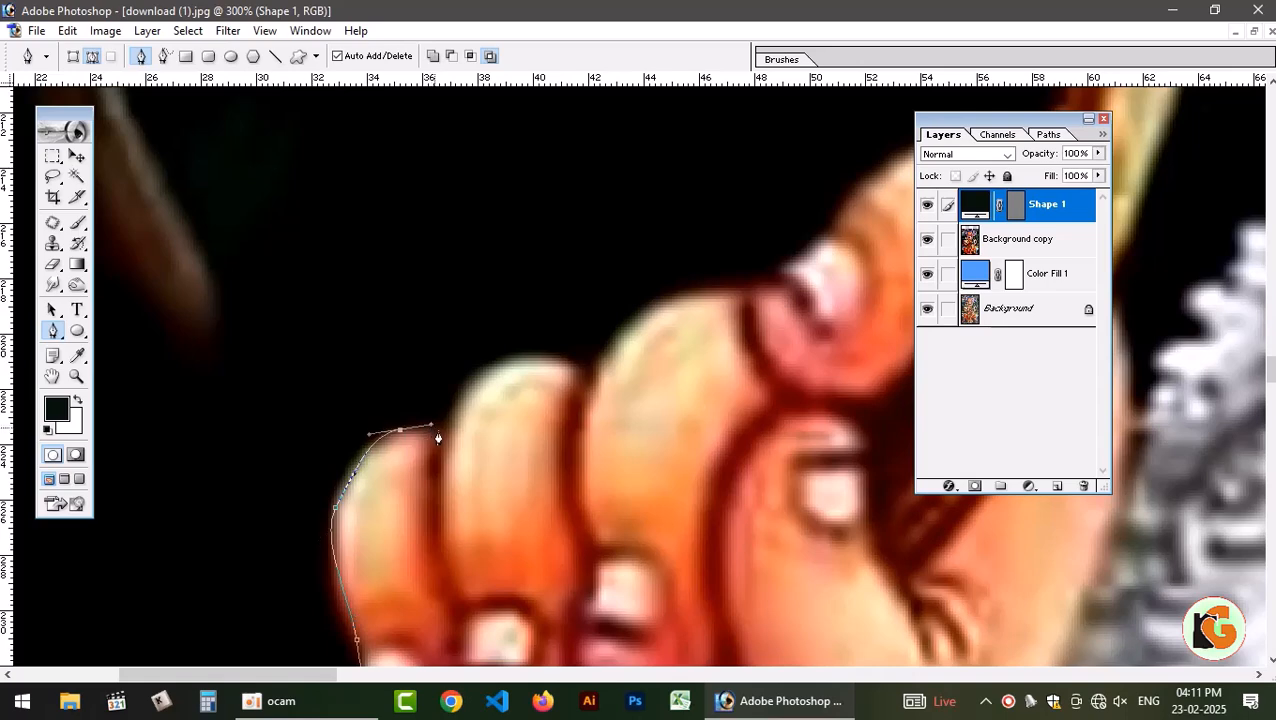
{"action": "left_click_drag", "start_coordinate": [519, 372], "coordinate": [598, 391]}
{"action": "left_click_drag", "start_coordinate": [622, 326], "coordinate": [673, 302]}
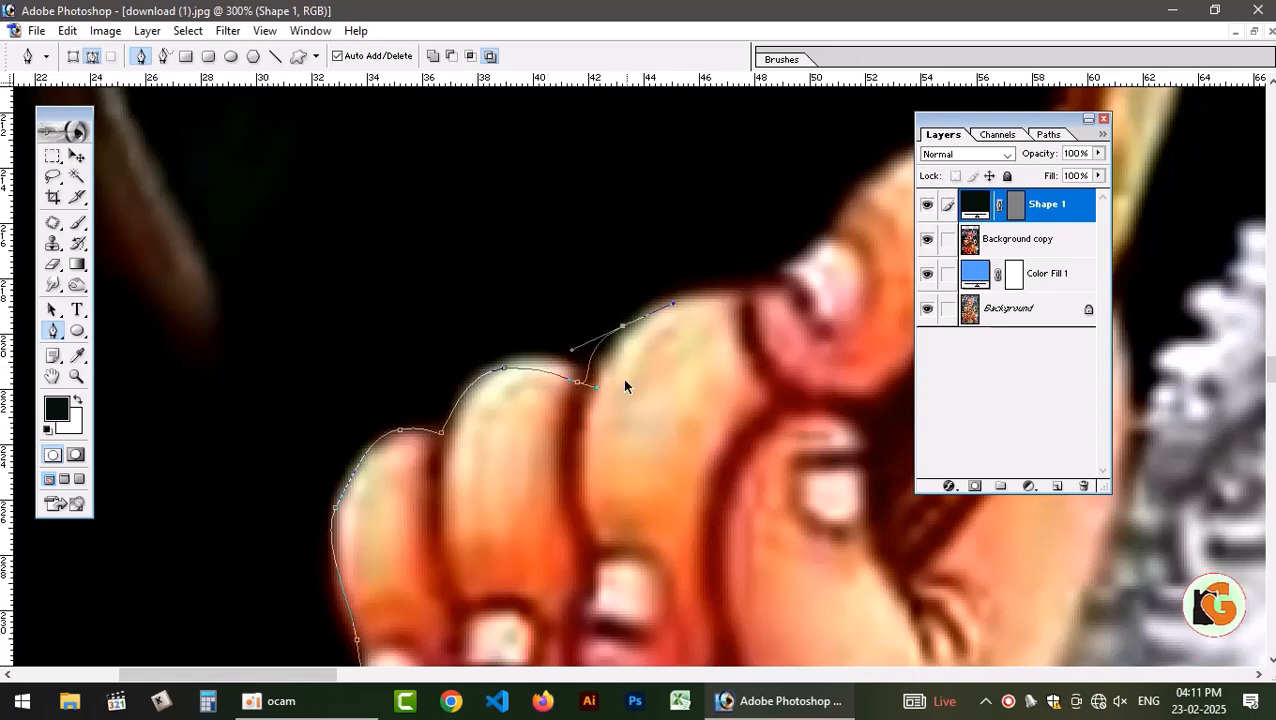
{"action": "key", "text": "ctrl+z"}
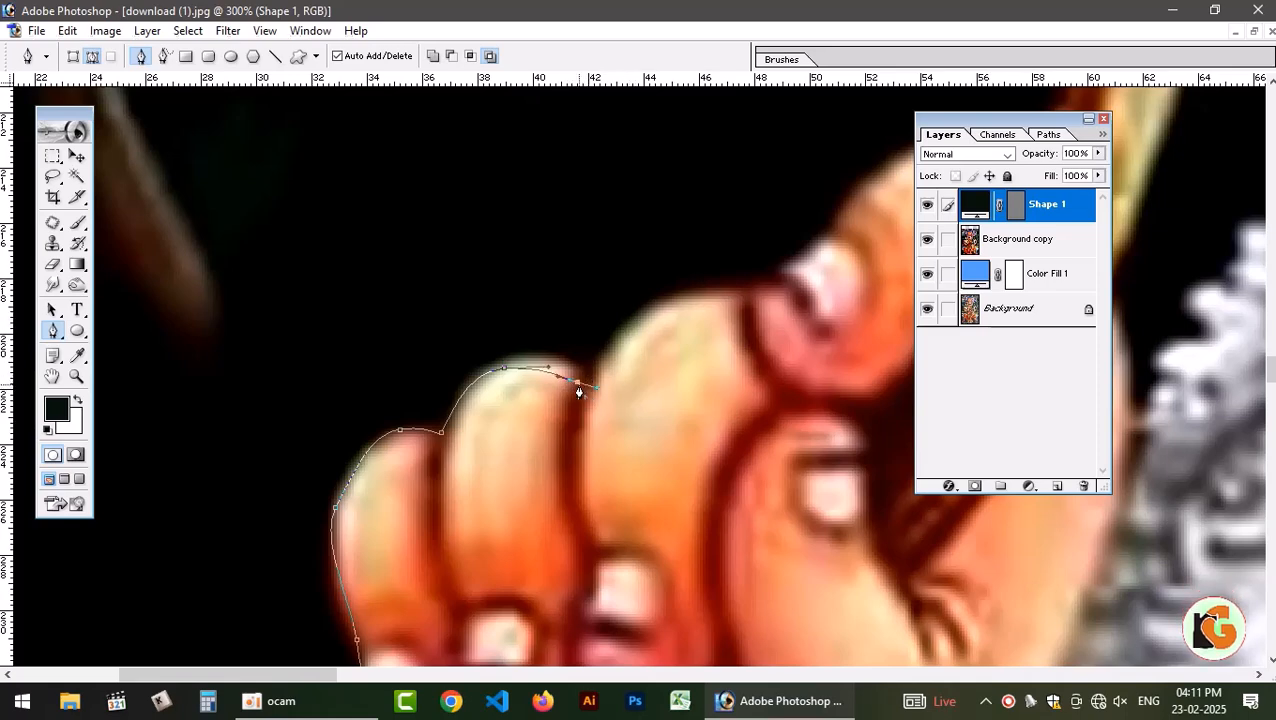
Extend the path over the next knuckle and up around the uppermost finger of the raised hand, undoing a misplaced point.
{"action": "left_click", "coordinate": [596, 371]}
{"action": "left_click_drag", "start_coordinate": [673, 299], "coordinate": [582, 436]}
{"action": "key", "text": "space"}
{"action": "key", "text": "ctrl+z"}
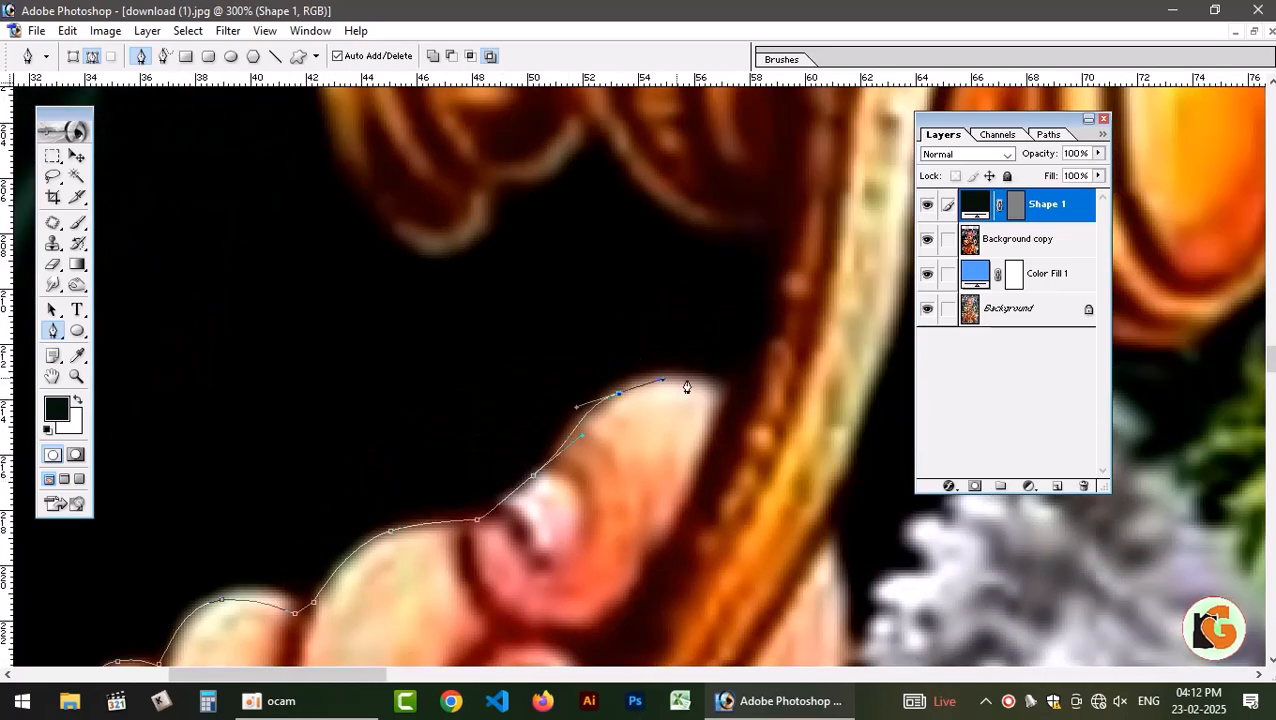
{"action": "left_click_drag", "start_coordinate": [703, 383], "coordinate": [735, 407]}
Trace the path up the snake's body above the hand and along the lower edge of the golden drum to its outer rim.
{"action": "left_click_drag", "start_coordinate": [777, 349], "coordinate": [399, 489]}
{"action": "left_click", "coordinate": [608, 588]}
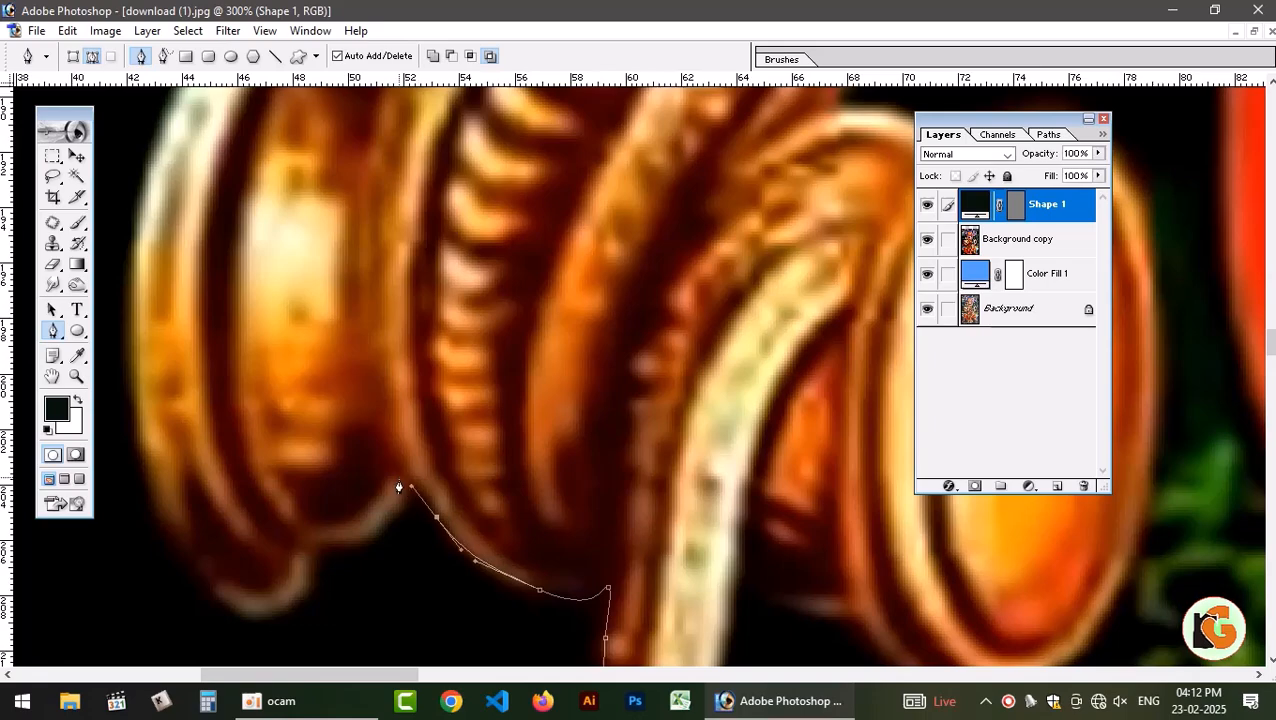
{"action": "left_click_drag", "start_coordinate": [351, 535], "coordinate": [316, 541]}
{"action": "left_click_drag", "start_coordinate": [298, 586], "coordinate": [297, 591]}
{"action": "left_click_drag", "start_coordinate": [267, 607], "coordinate": [198, 548]}
{"action": "left_click_drag", "start_coordinate": [194, 484], "coordinate": [289, 624]}
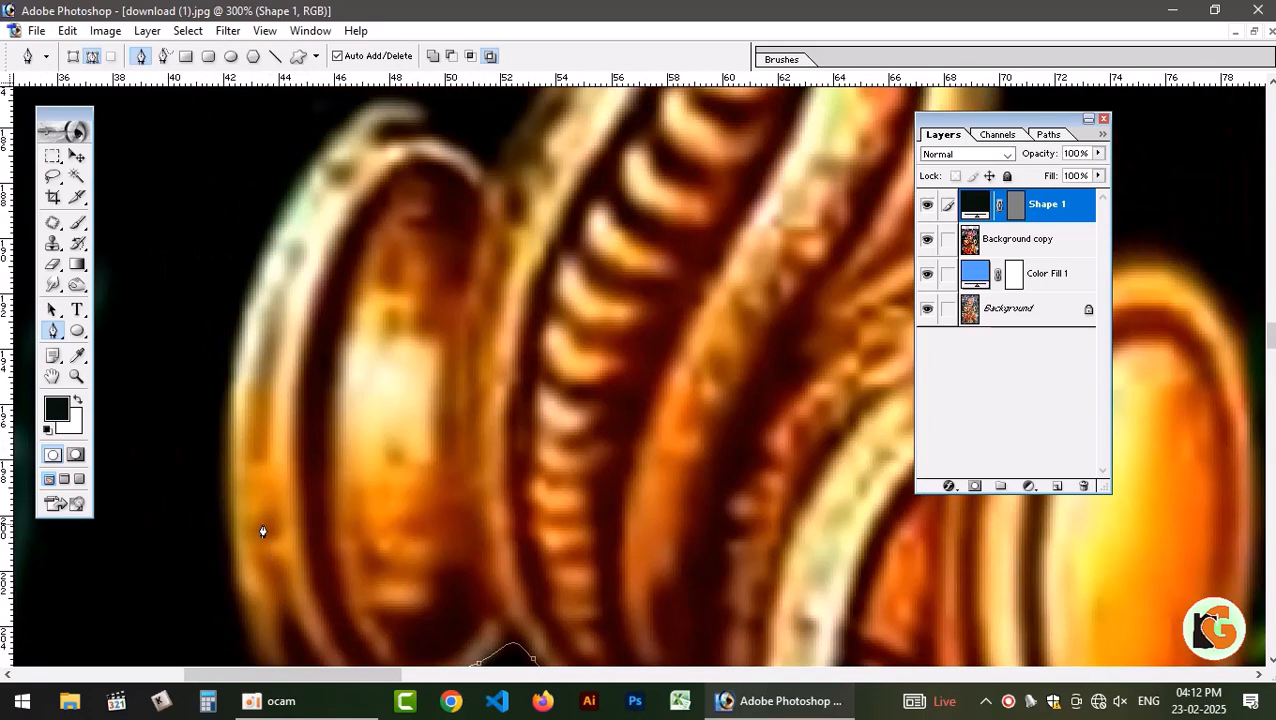
Continue the path up the drum's outer rim and over its top to the cobra's neck.
{"action": "left_click_drag", "start_coordinate": [220, 466], "coordinate": [228, 342]}
{"action": "left_click_drag", "start_coordinate": [285, 409], "coordinate": [296, 177]}
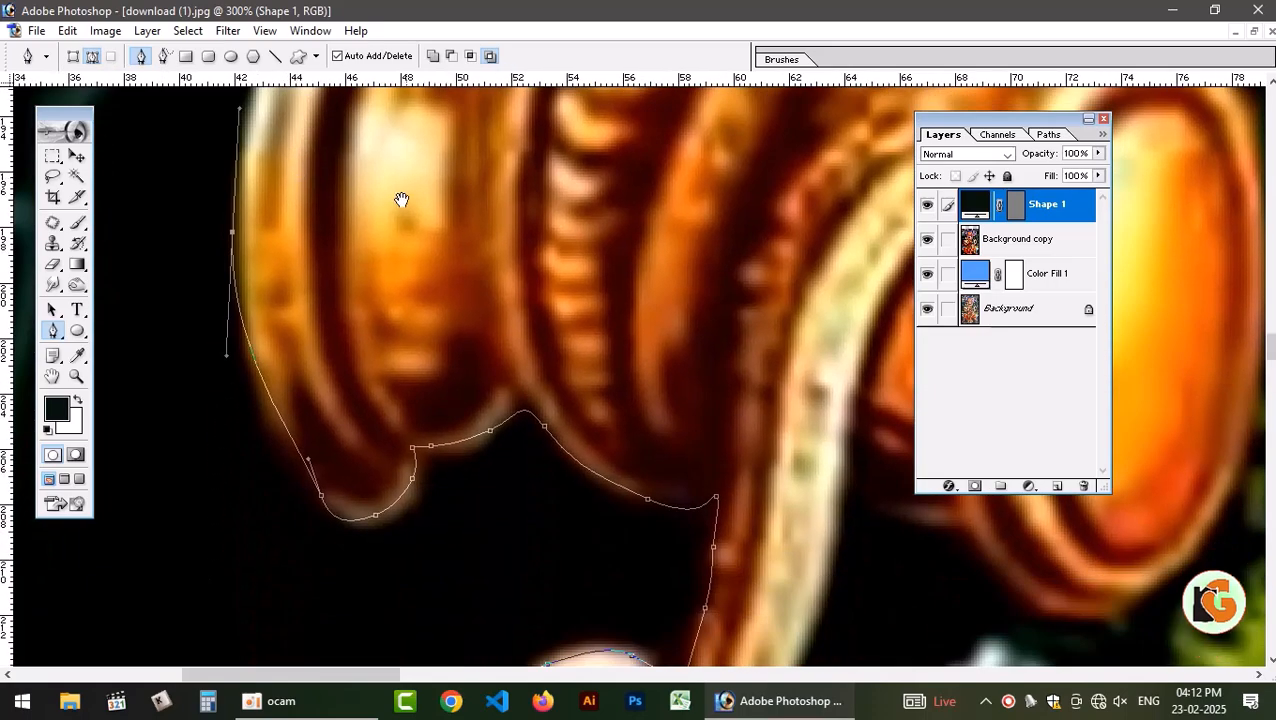
{"action": "left_click_drag", "start_coordinate": [360, 142], "coordinate": [362, 464]}
{"action": "left_click_drag", "start_coordinate": [295, 306], "coordinate": [326, 247]}
{"action": "left_click_drag", "start_coordinate": [383, 212], "coordinate": [407, 217]}
{"action": "mouse_move", "coordinate": [492, 250]}
{"action": "left_mouse_down"}
{"action": "mouse_move", "coordinate": [507, 285]}
{"action": "mouse_move", "coordinate": [507, 266]}
{"action": "left_mouse_up"}
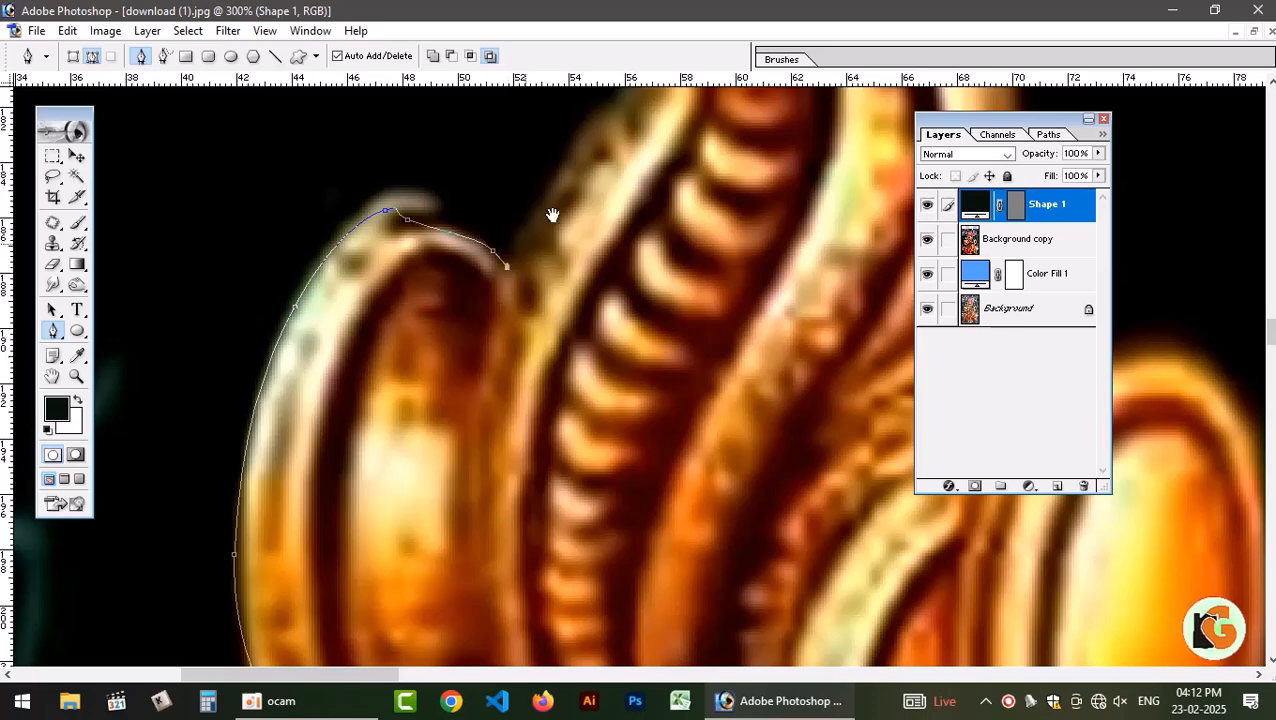
Trace the path up the golden cobra's neck, around its tongue and over the top of its head.
{"action": "left_click_drag", "start_coordinate": [552, 215], "coordinate": [453, 487]}
{"action": "left_click_drag", "start_coordinate": [467, 428], "coordinate": [497, 379]}
{"action": "left_click_drag", "start_coordinate": [543, 341], "coordinate": [552, 324]}
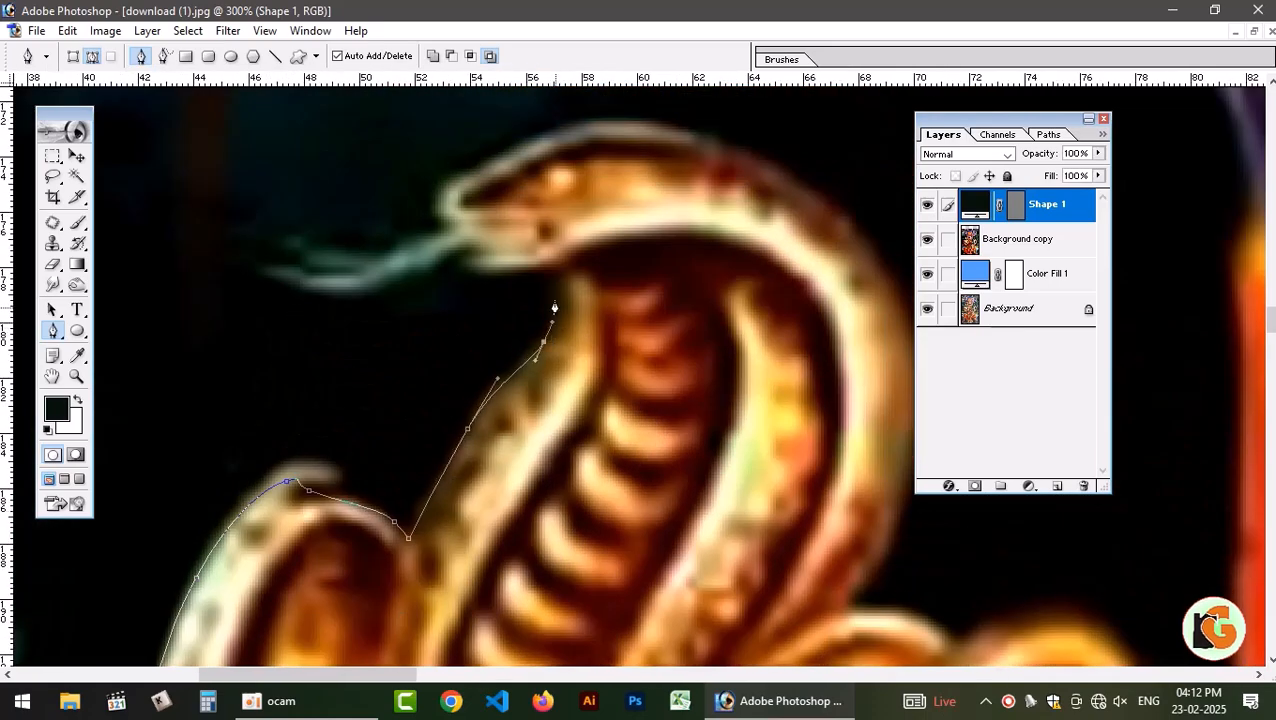
{"action": "left_click_drag", "start_coordinate": [548, 278], "coordinate": [305, 257]}
{"action": "key", "text": "ctrl+z"}
{"action": "left_click_drag", "start_coordinate": [417, 196], "coordinate": [542, 133]}
{"action": "left_click_drag", "start_coordinate": [606, 150], "coordinate": [308, 205]}
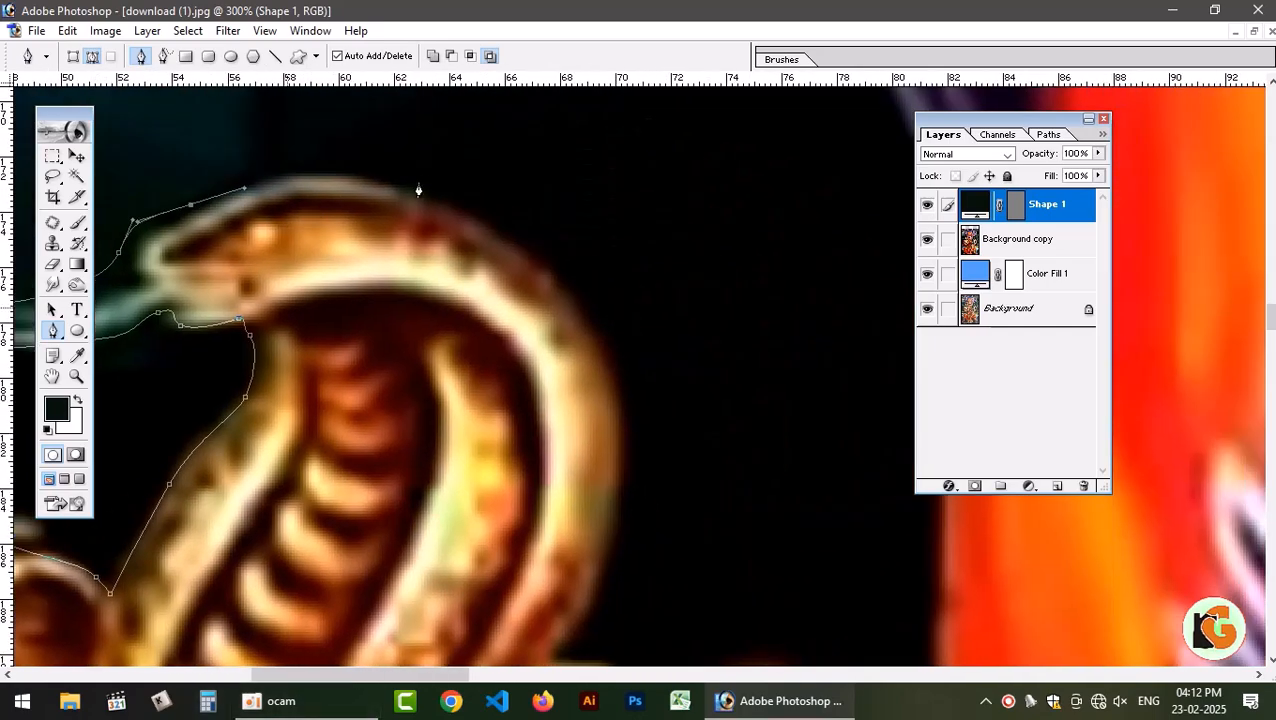
Curve the path around the back of the golden cobra's hood and down to the drum.
{"action": "left_click_drag", "start_coordinate": [597, 325], "coordinate": [718, 515]}
{"action": "left_click", "coordinate": [597, 328]}
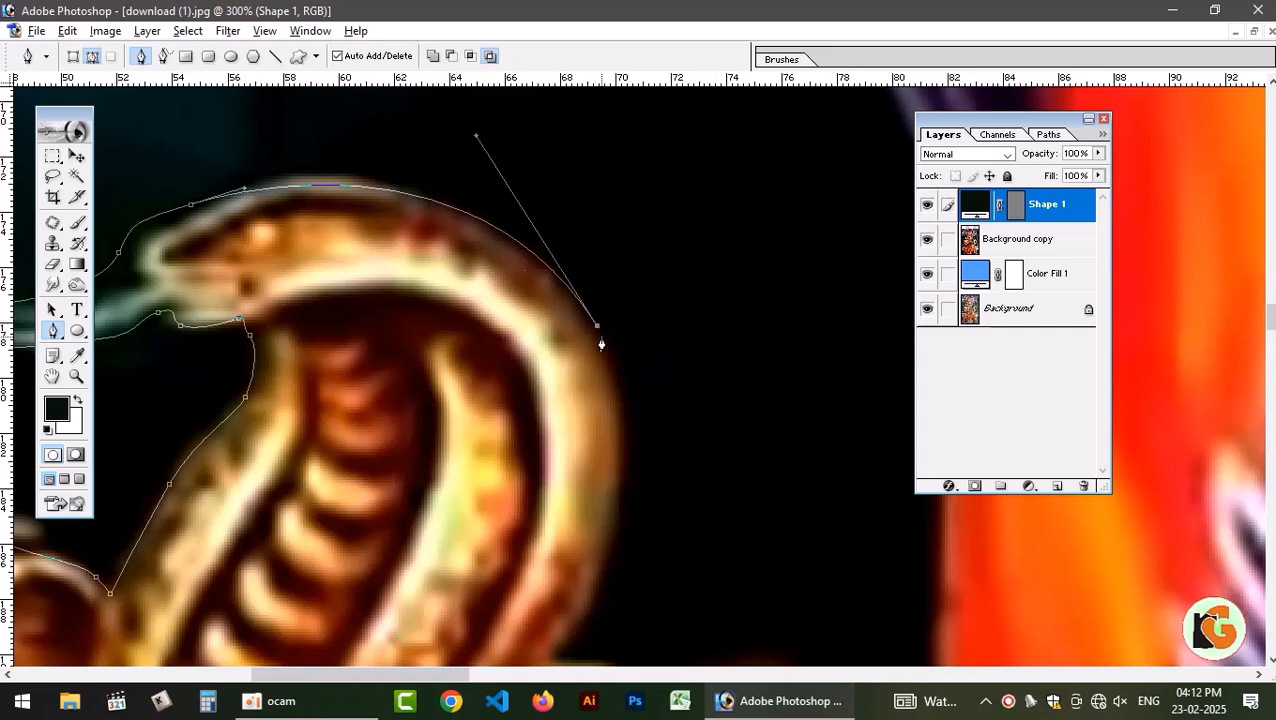
{"action": "left_click_drag", "start_coordinate": [601, 441], "coordinate": [591, 233]}
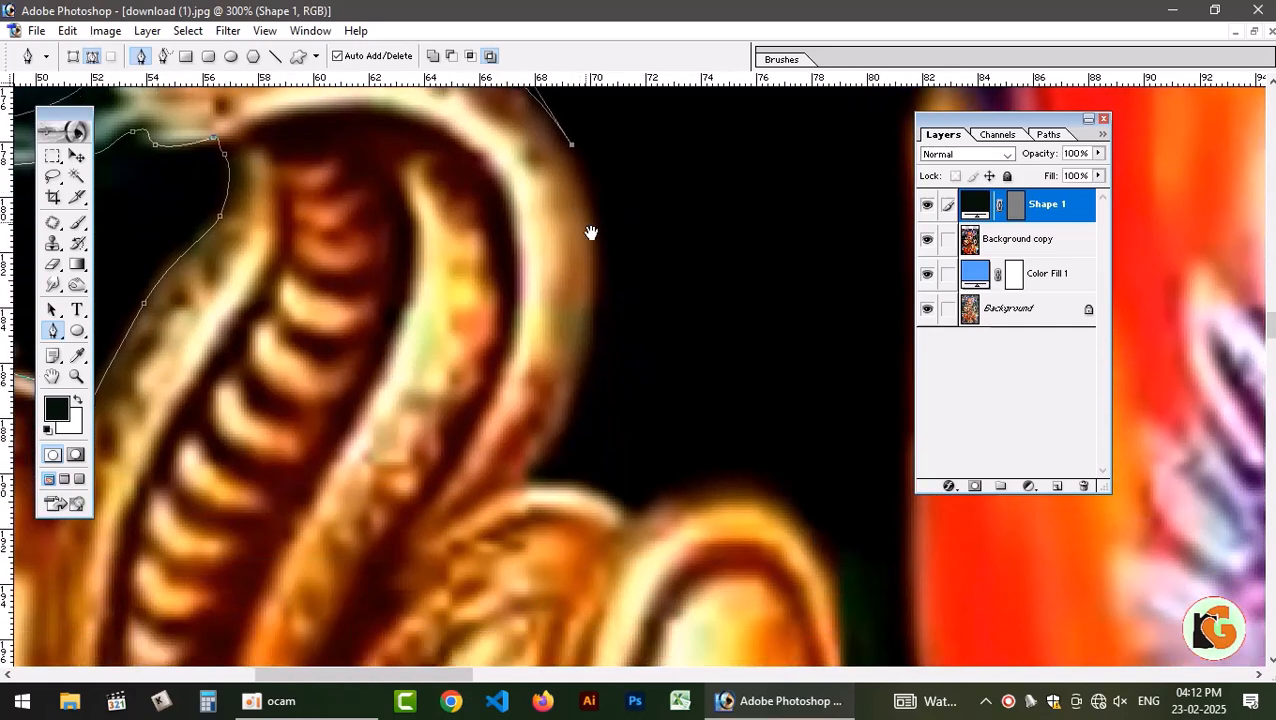
{"action": "left_click_drag", "start_coordinate": [589, 333], "coordinate": [561, 420]}
{"action": "left_click", "coordinate": [519, 476]}
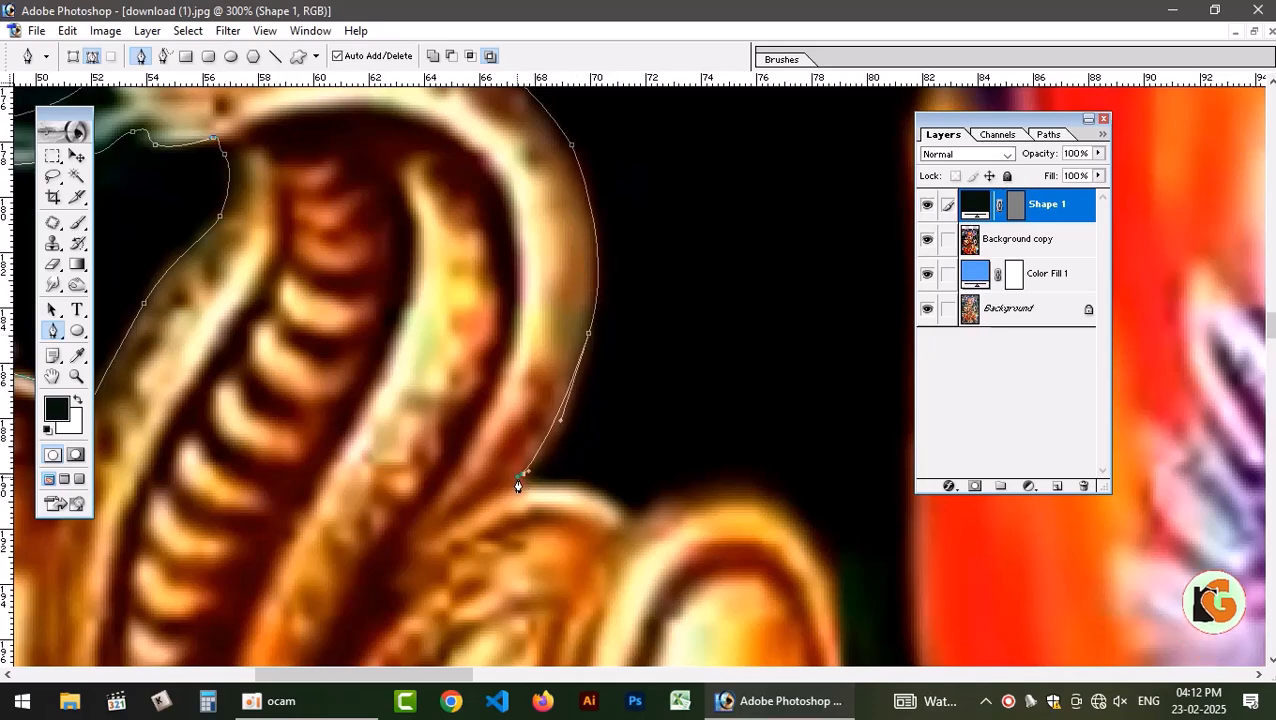
Continue the path over the drum's other end and down its outer edge.
{"action": "left_click_drag", "start_coordinate": [638, 520], "coordinate": [661, 554]}
{"action": "left_click", "coordinate": [637, 521], "text": "alt"}
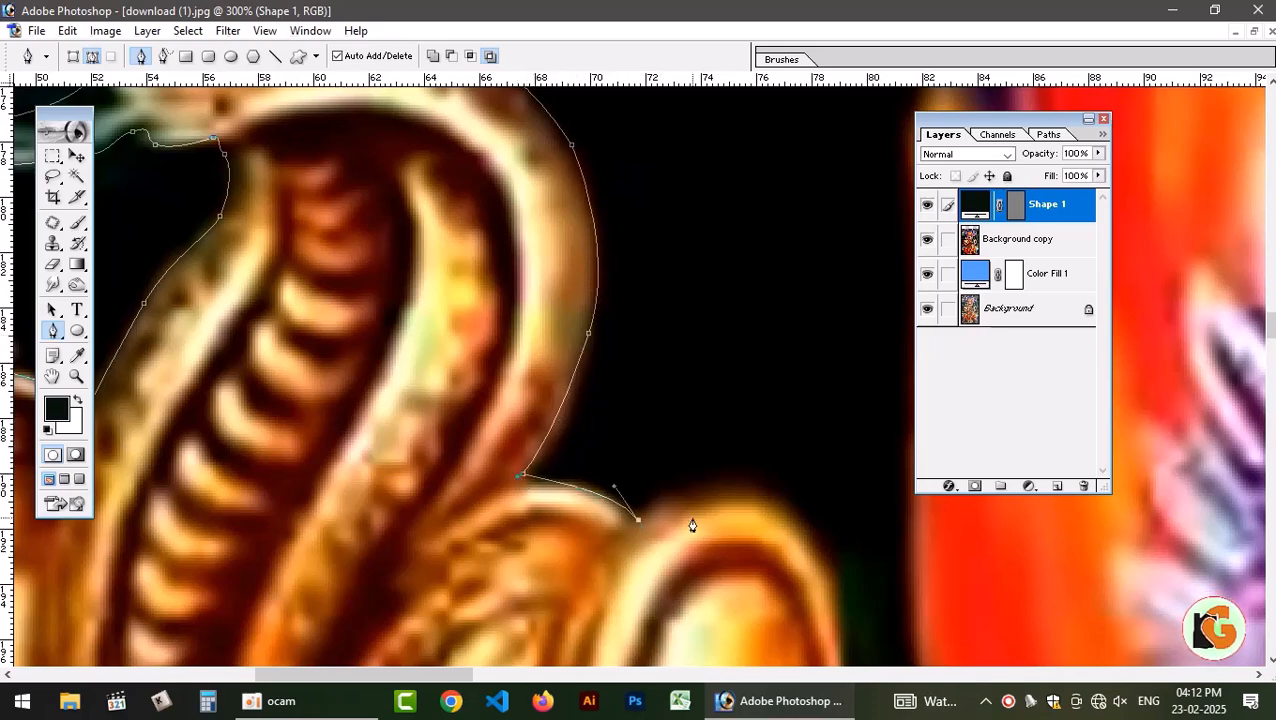
{"action": "left_click_drag", "start_coordinate": [766, 567], "coordinate": [769, 370]}
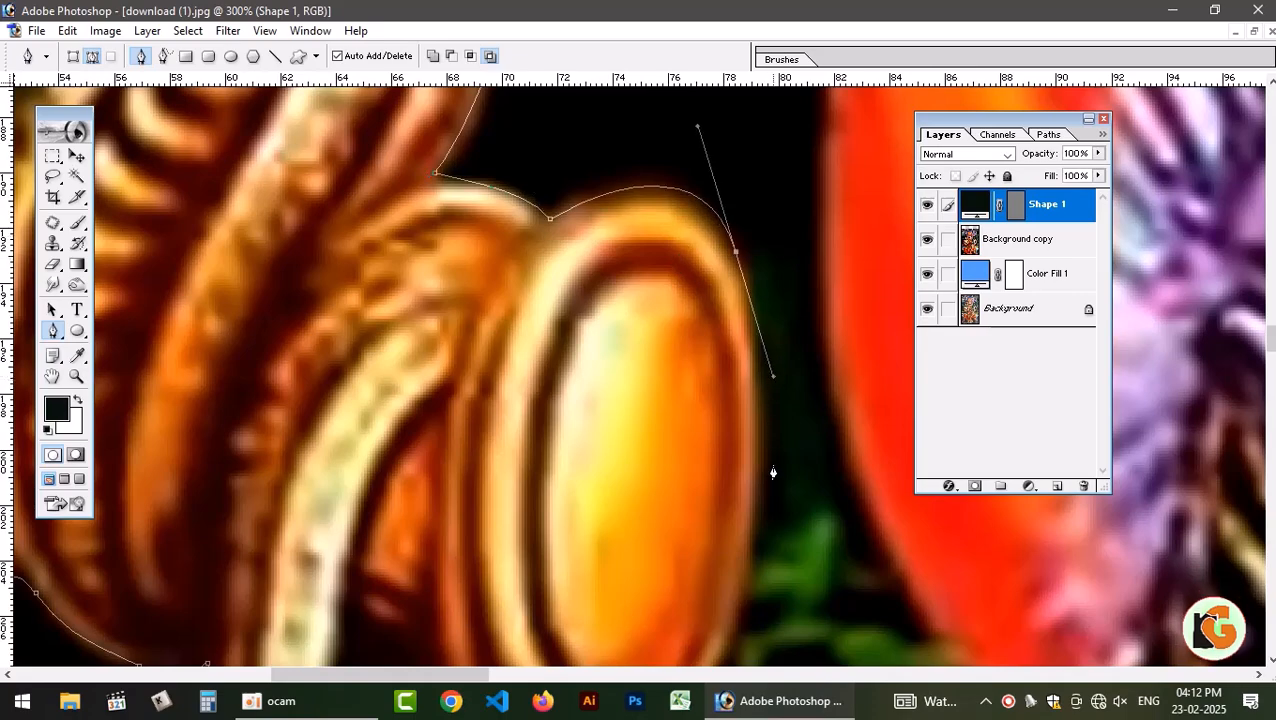
{"action": "left_click", "coordinate": [755, 541]}
{"action": "left_click_drag", "start_coordinate": [755, 541], "coordinate": [697, 27]}
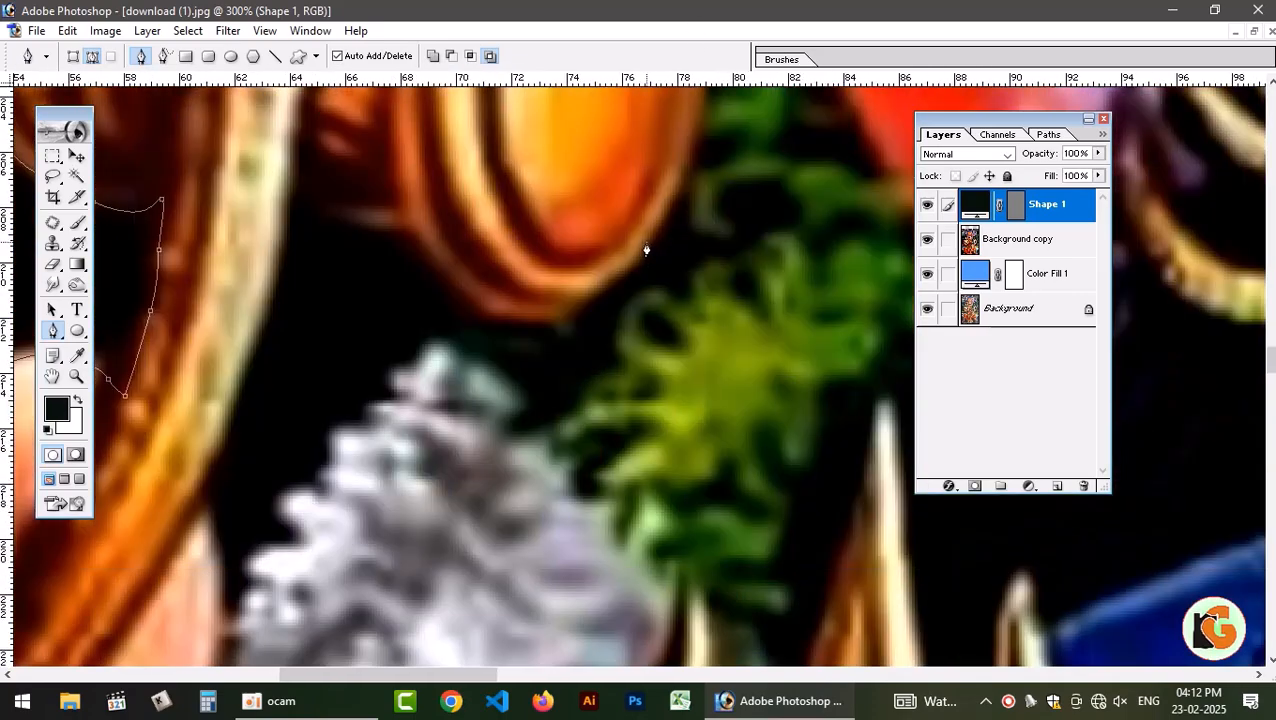
Carry the path from the drum up the flame's outer edge to the lowest purple serpent, redoing the misplaced points.
{"action": "key", "text": "ctrl+minus"}
{"action": "key", "text": "ctrl+minus"}
{"action": "key", "text": "ctrl+minus"}
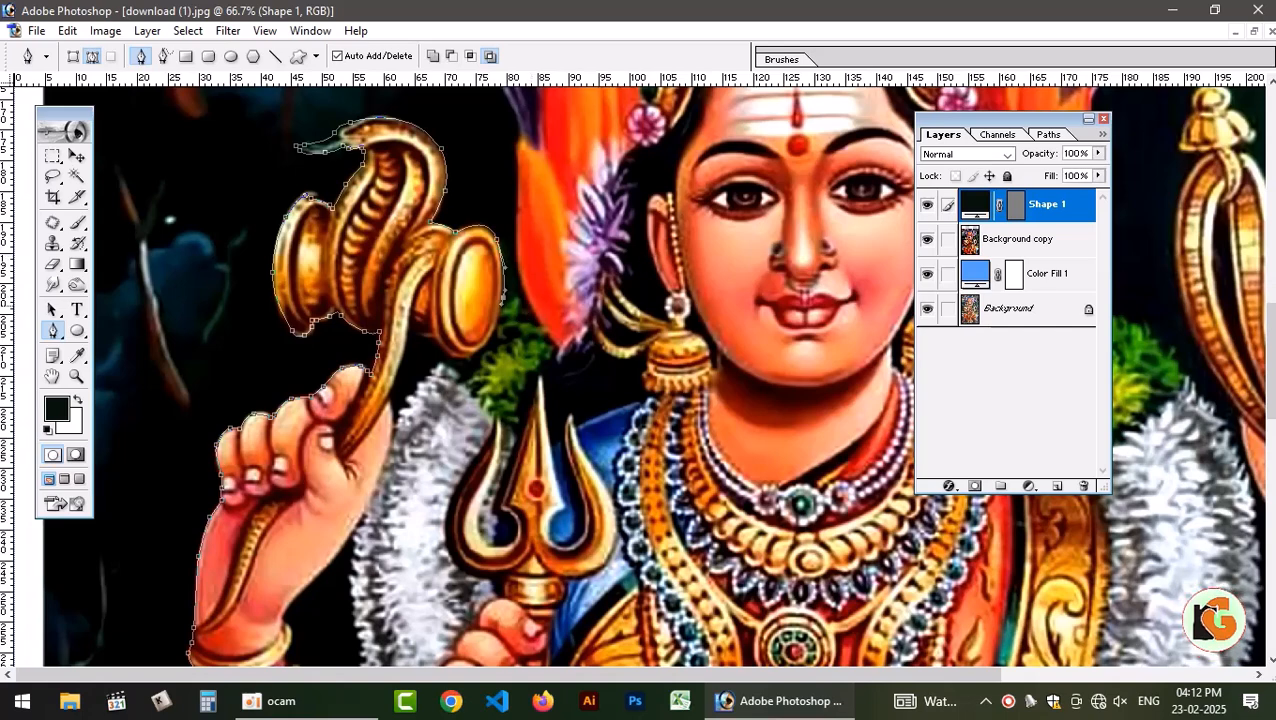
{"action": "mouse_move", "coordinate": [540, 300]}
{"action": "left_mouse_down"}
{"action": "mouse_move", "coordinate": [569, 422]}
{"action": "mouse_move", "coordinate": [509, 373]}
{"action": "mouse_move", "coordinate": [518, 303]}
{"action": "left_mouse_up"}
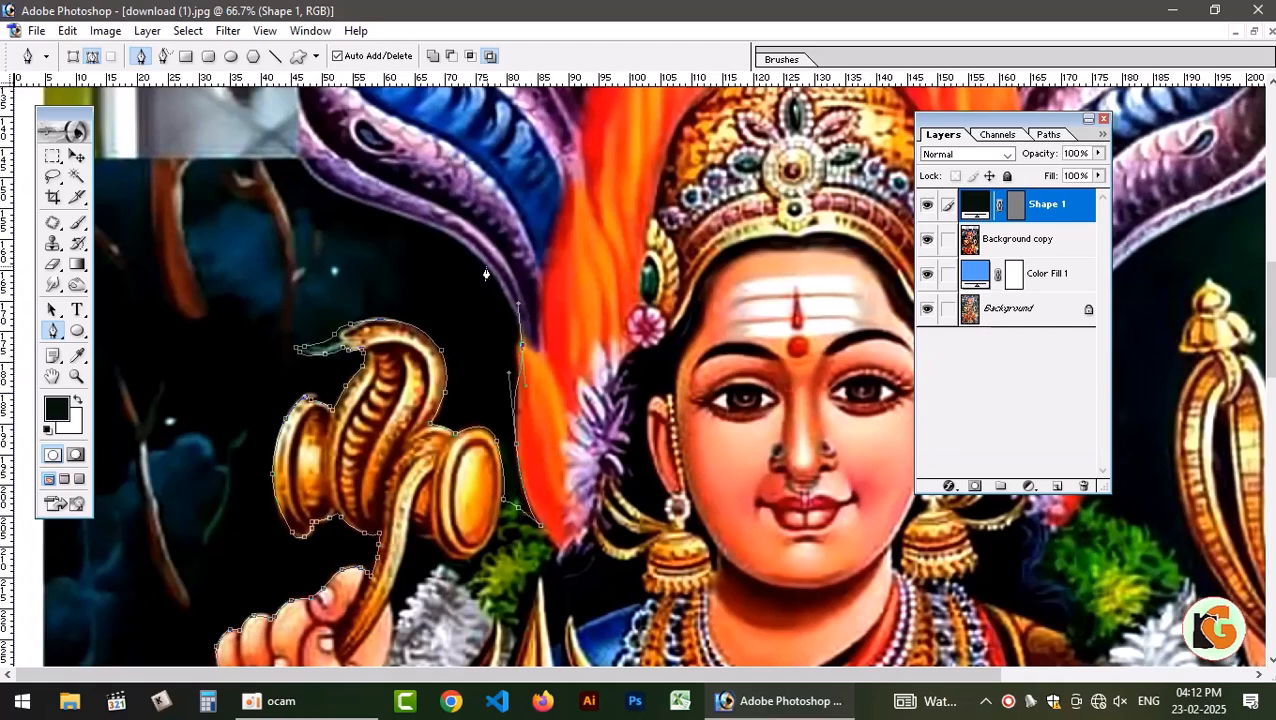
{"action": "key", "text": "ctrl+alt+z"}
{"action": "key", "text": "ctrl+alt+z"}
{"action": "left_click_drag", "start_coordinate": [519, 441], "coordinate": [515, 403]}
{"action": "left_click_drag", "start_coordinate": [430, 315], "coordinate": [372, 290]}
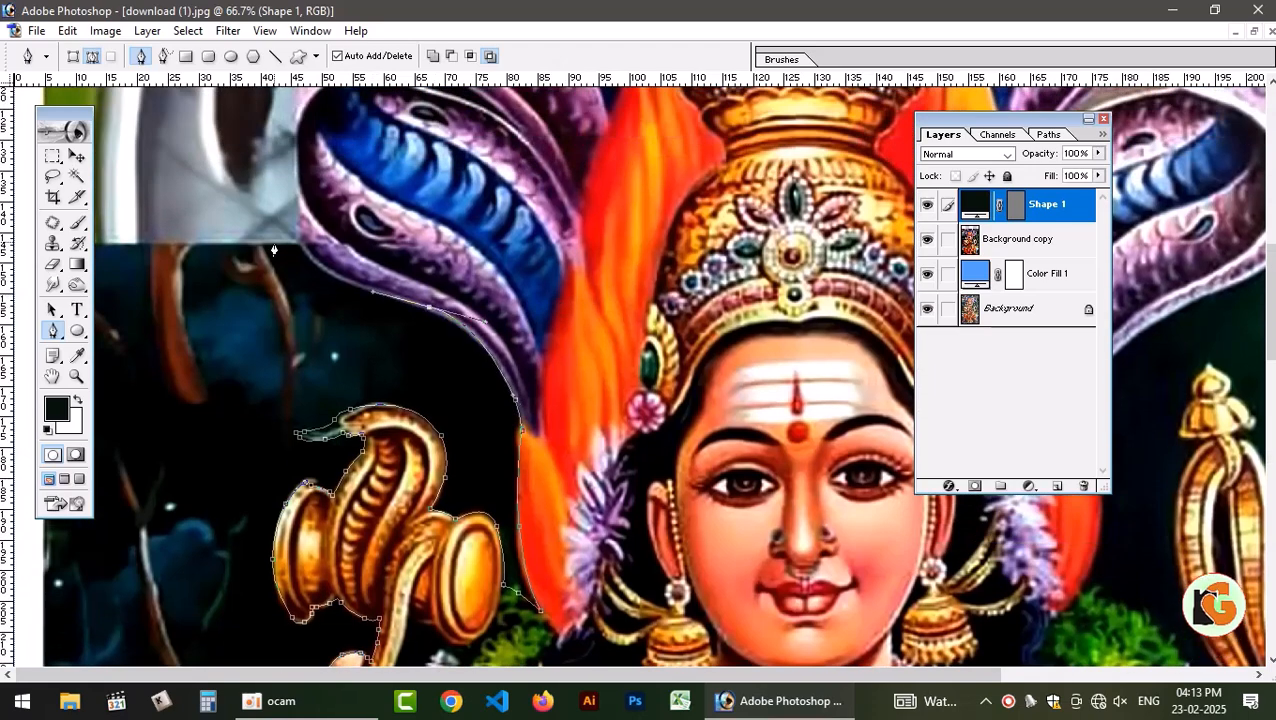
Trace the path up the lowest purple serpent's outer edge and over its head on the image's left side.
{"action": "left_click_drag", "start_coordinate": [312, 257], "coordinate": [298, 224]}
{"action": "left_click_drag", "start_coordinate": [298, 208], "coordinate": [311, 331]}
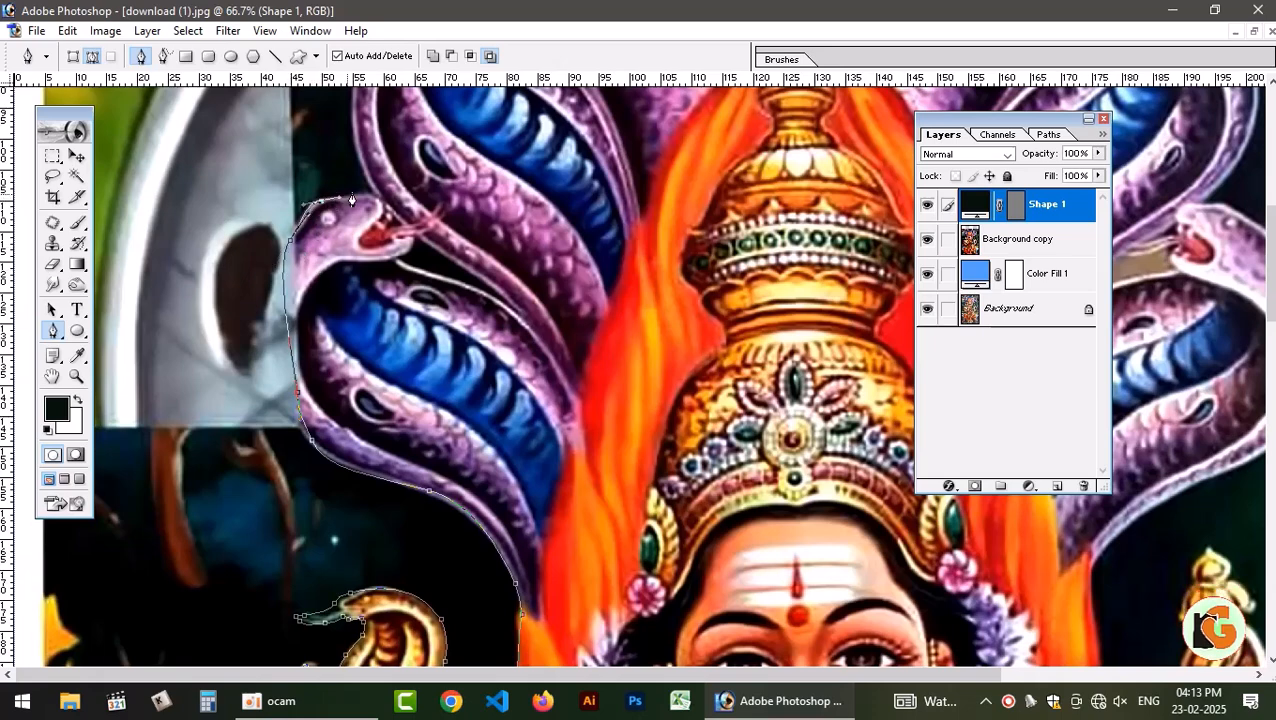
{"action": "scroll", "coordinate": [640, 330], "scroll_direction": "up", "scroll_amount": 3}
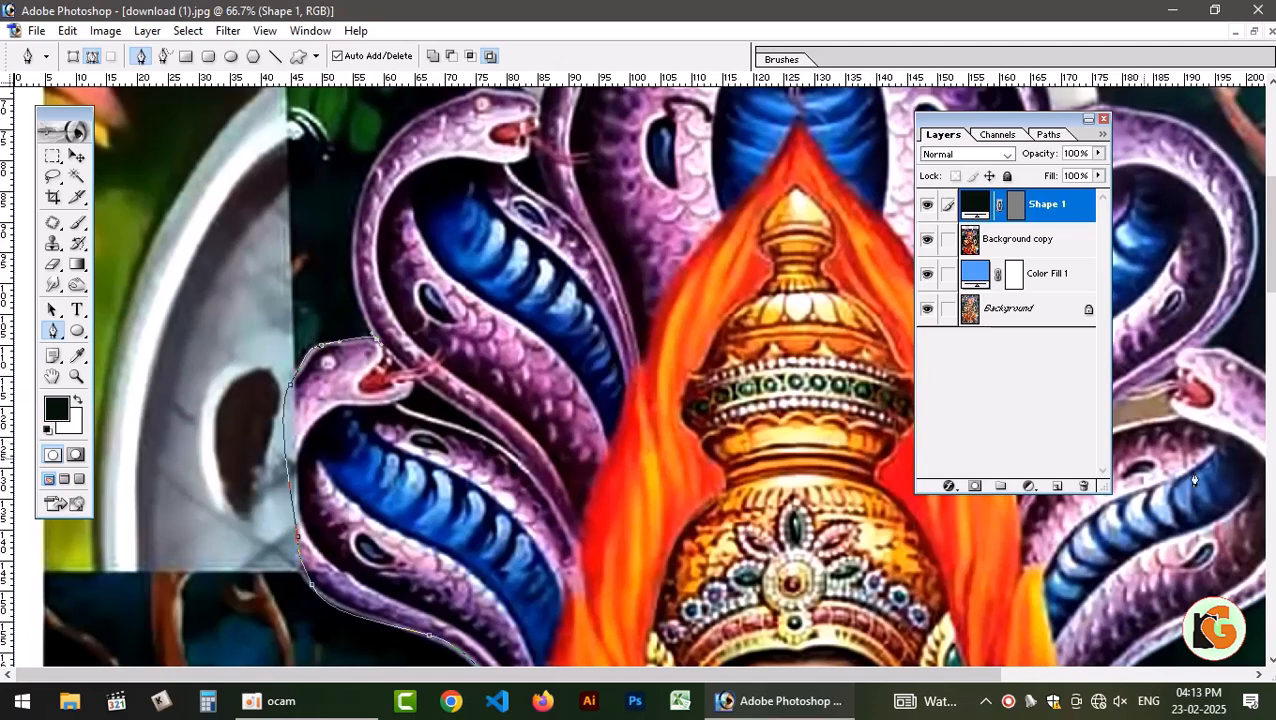
{"action": "left_click_drag", "start_coordinate": [512, 252], "coordinate": [484, 365]}
Outline the next serpent's outer curve and the top of its head up to the central hood.
{"action": "left_click", "coordinate": [330, 324]}
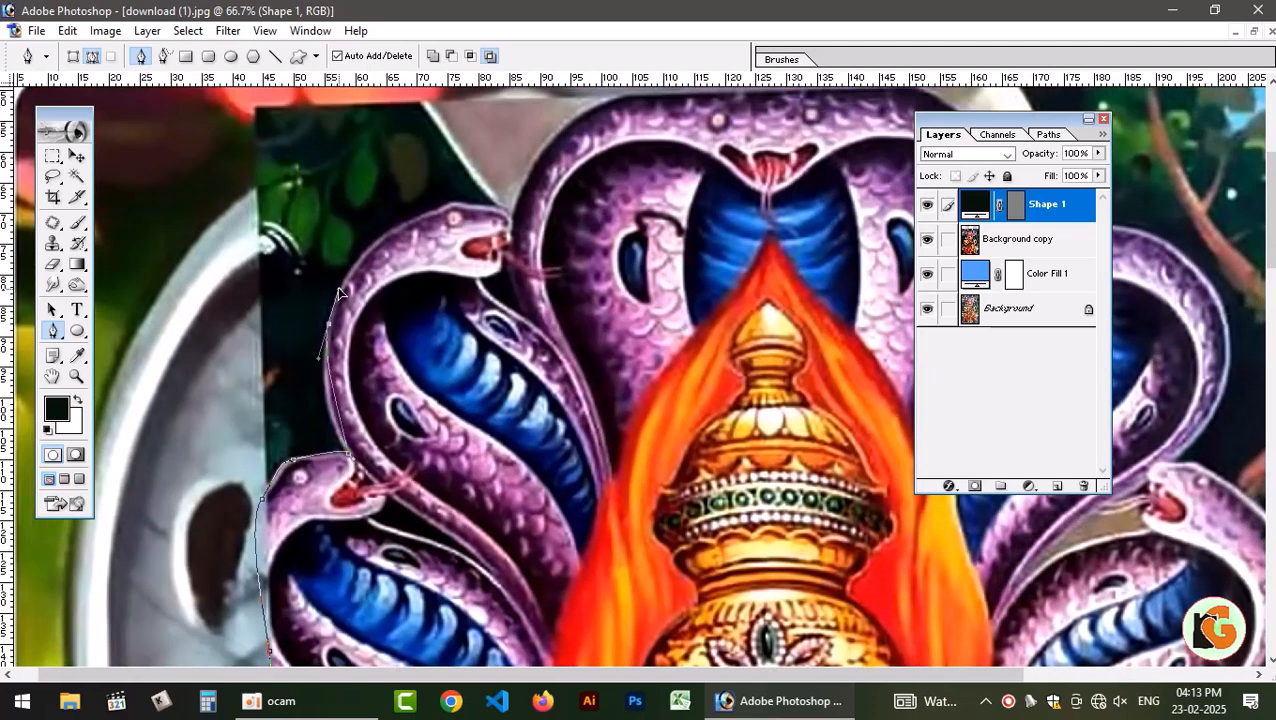
{"action": "left_click", "coordinate": [350, 265]}
{"action": "left_click", "coordinate": [396, 228]}
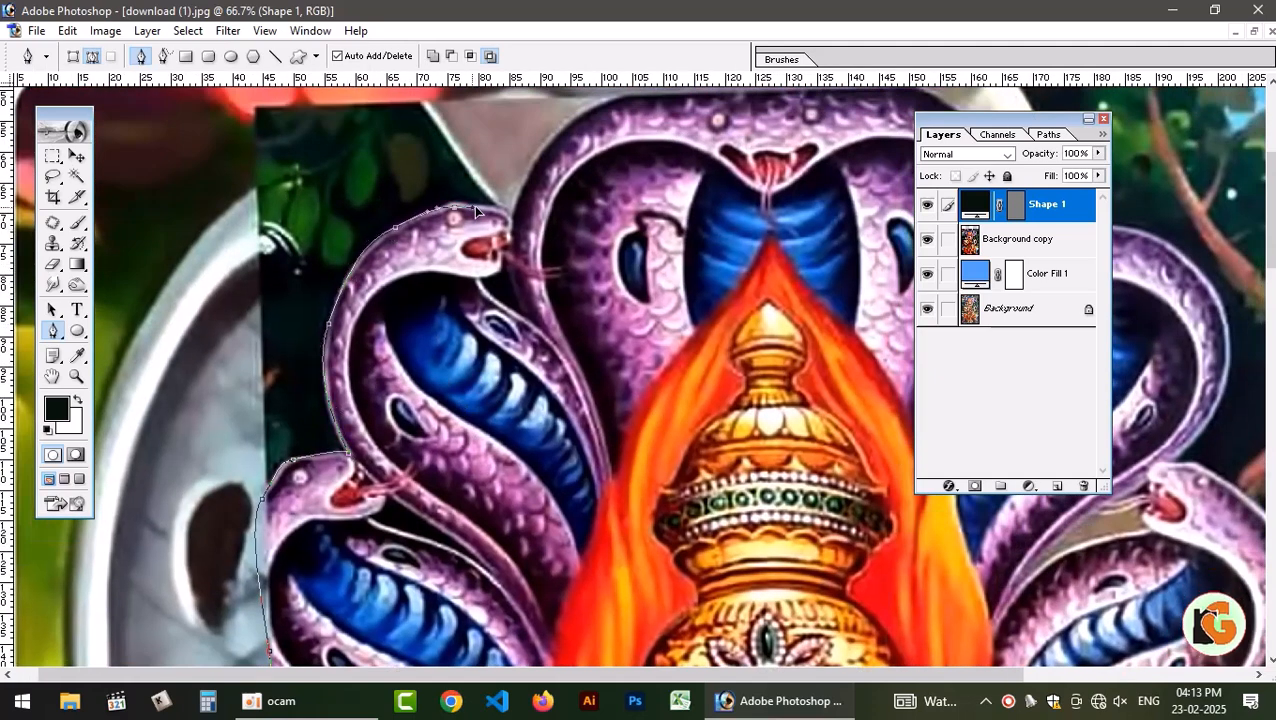
{"action": "left_click_drag", "start_coordinate": [474, 206], "coordinate": [480, 208]}
{"action": "left_click_drag", "start_coordinate": [510, 211], "coordinate": [433, 375]}
Trace the path over the large central serpent hood and down to the neighbouring serpent's mouth.
{"action": "left_click_drag", "start_coordinate": [452, 325], "coordinate": [458, 316]}
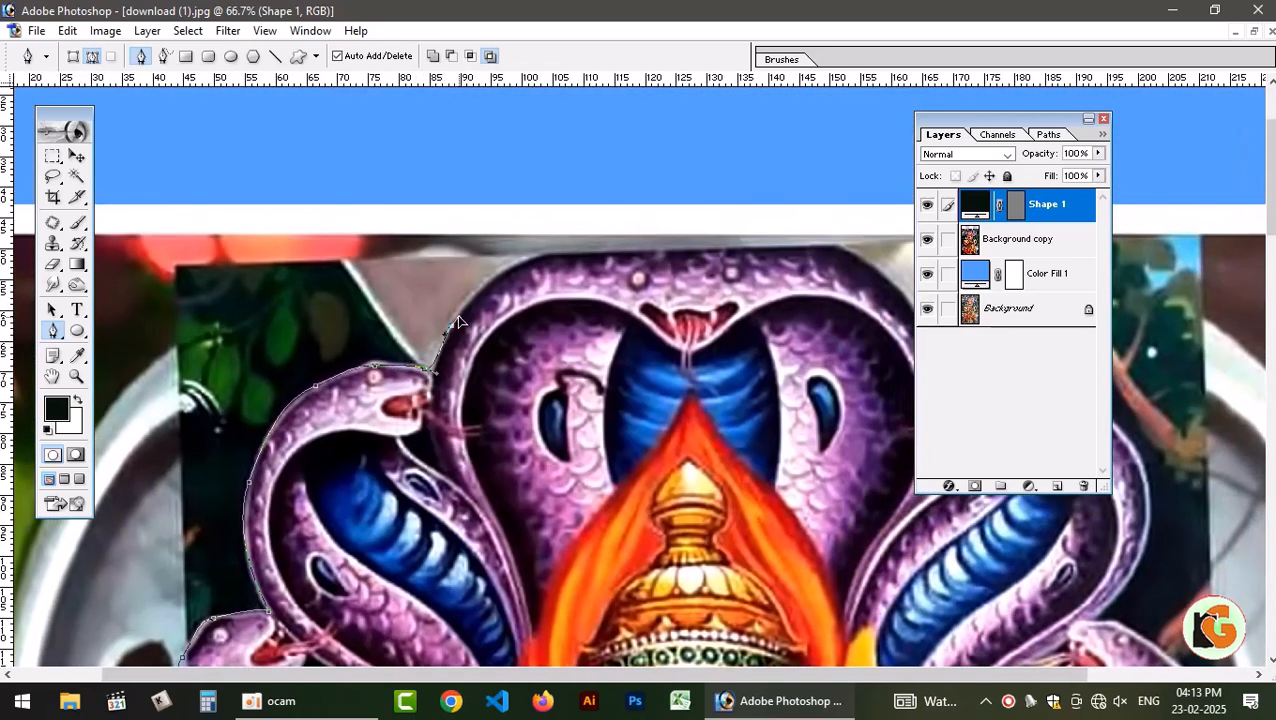
{"action": "left_click_drag", "start_coordinate": [540, 253], "coordinate": [588, 243]}
{"action": "left_click_drag", "start_coordinate": [808, 236], "coordinate": [860, 257]}
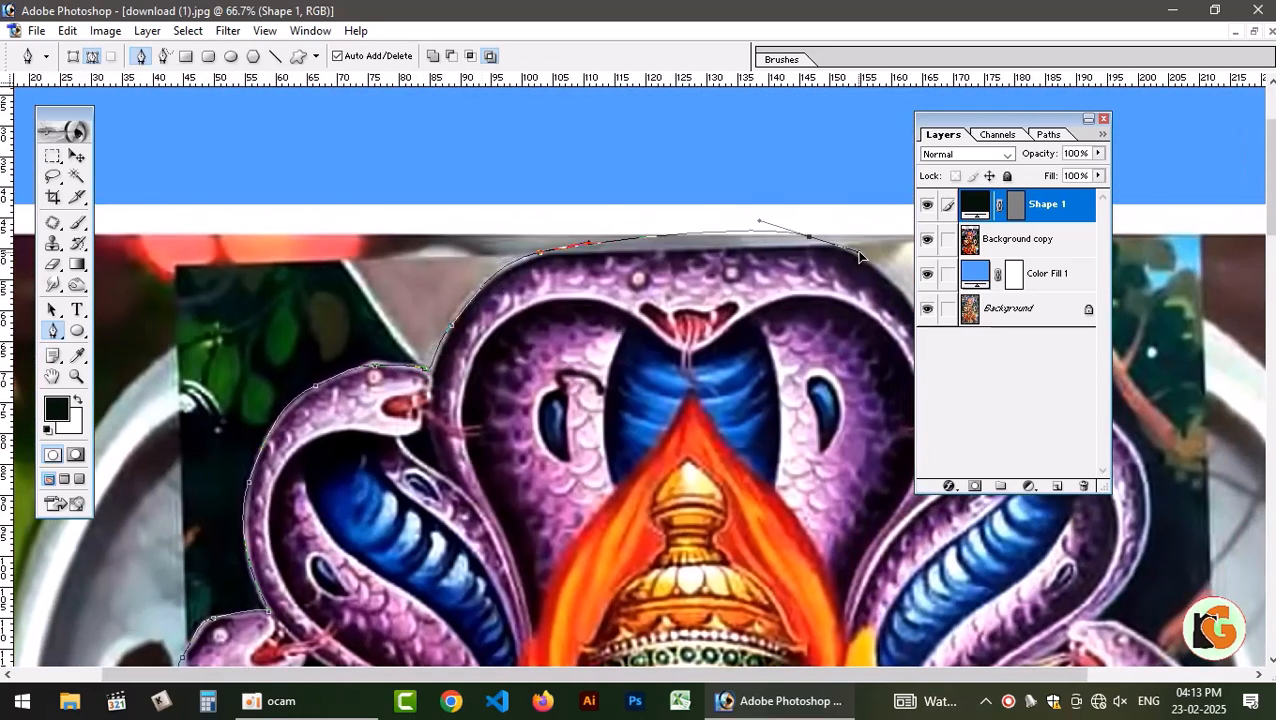
{"action": "left_click_drag", "start_coordinate": [898, 300], "coordinate": [695, 199]}
{"action": "left_click_drag", "start_coordinate": [738, 289], "coordinate": [751, 381]}
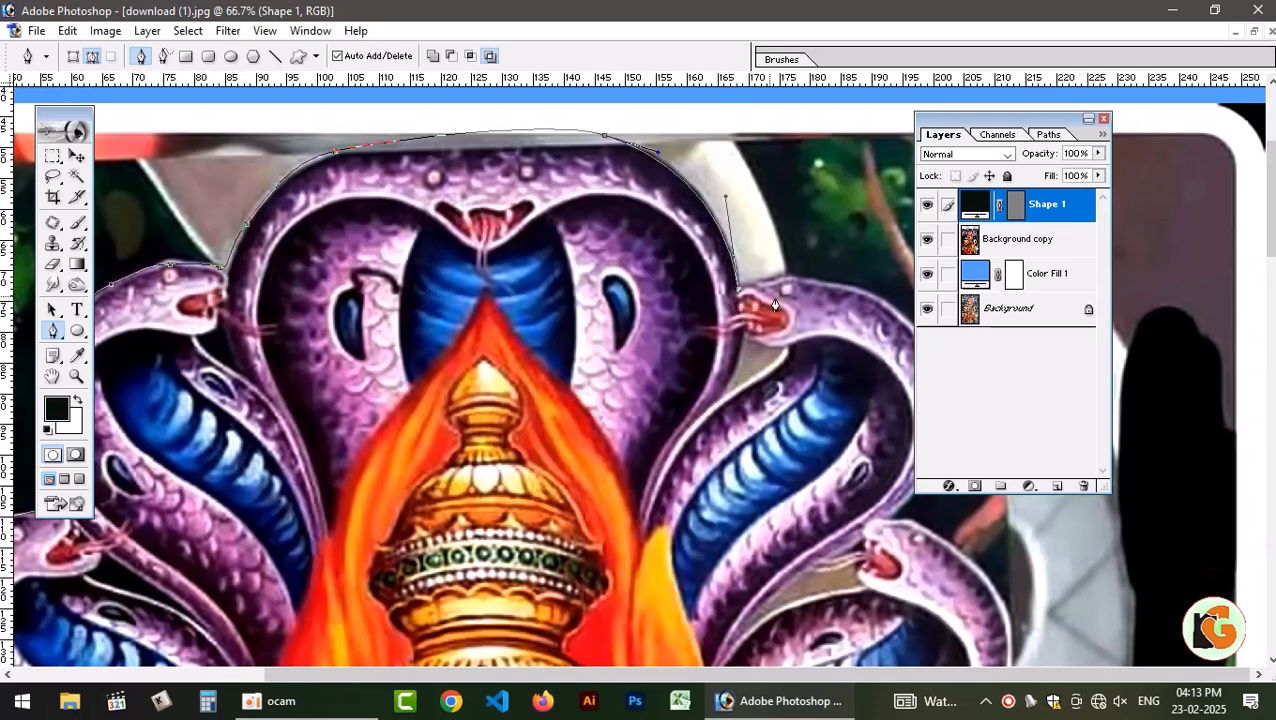
Hide the Layers palette and trace the upper serpent on the image's right side down to the head below it.
{"action": "scroll", "coordinate": [773, 291], "scroll_direction": "down", "scroll_amount": 3}
{"action": "left_click", "coordinate": [1104, 119]}
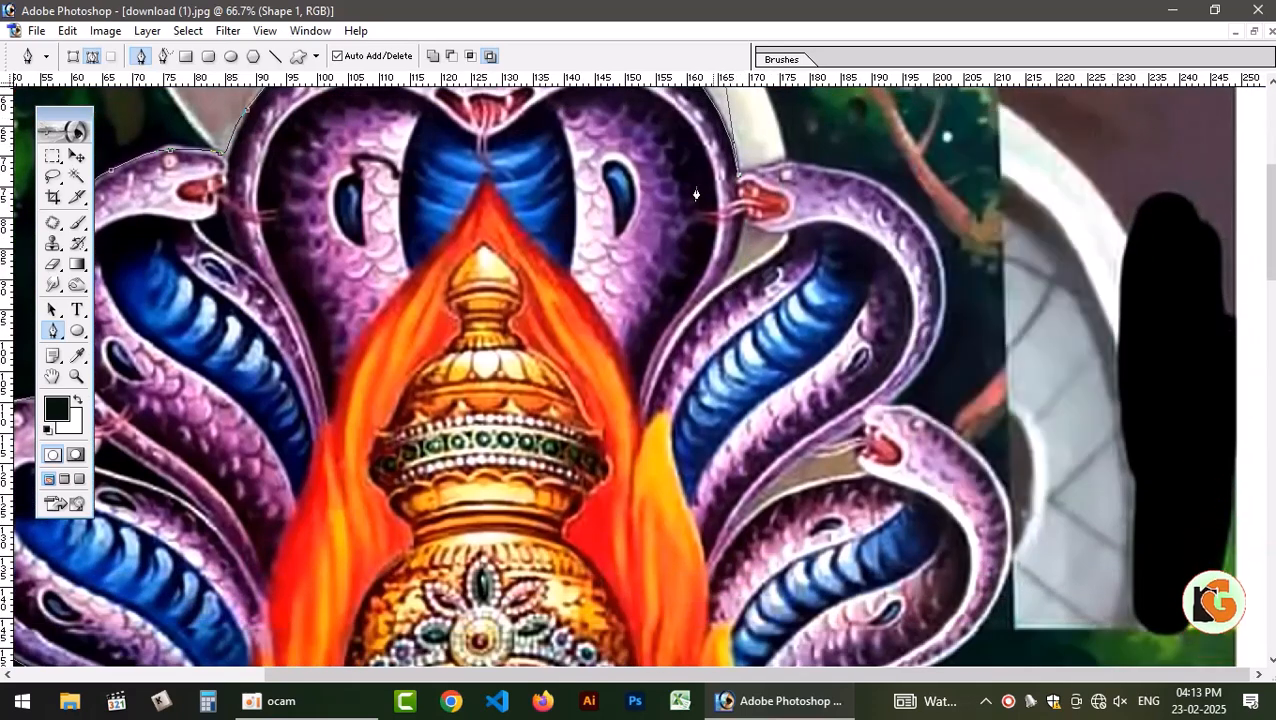
{"action": "left_click_drag", "start_coordinate": [944, 270], "coordinate": [987, 418]}
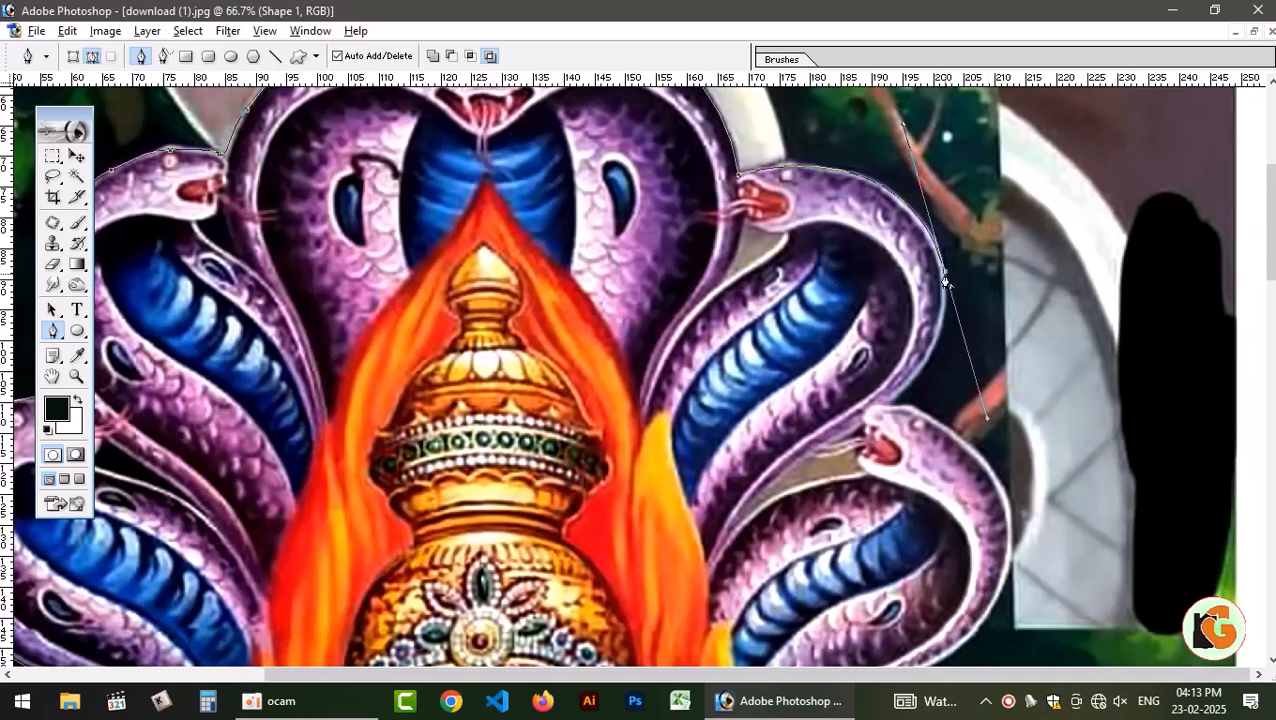
{"action": "left_click_drag", "start_coordinate": [886, 409], "coordinate": [815, 456]}
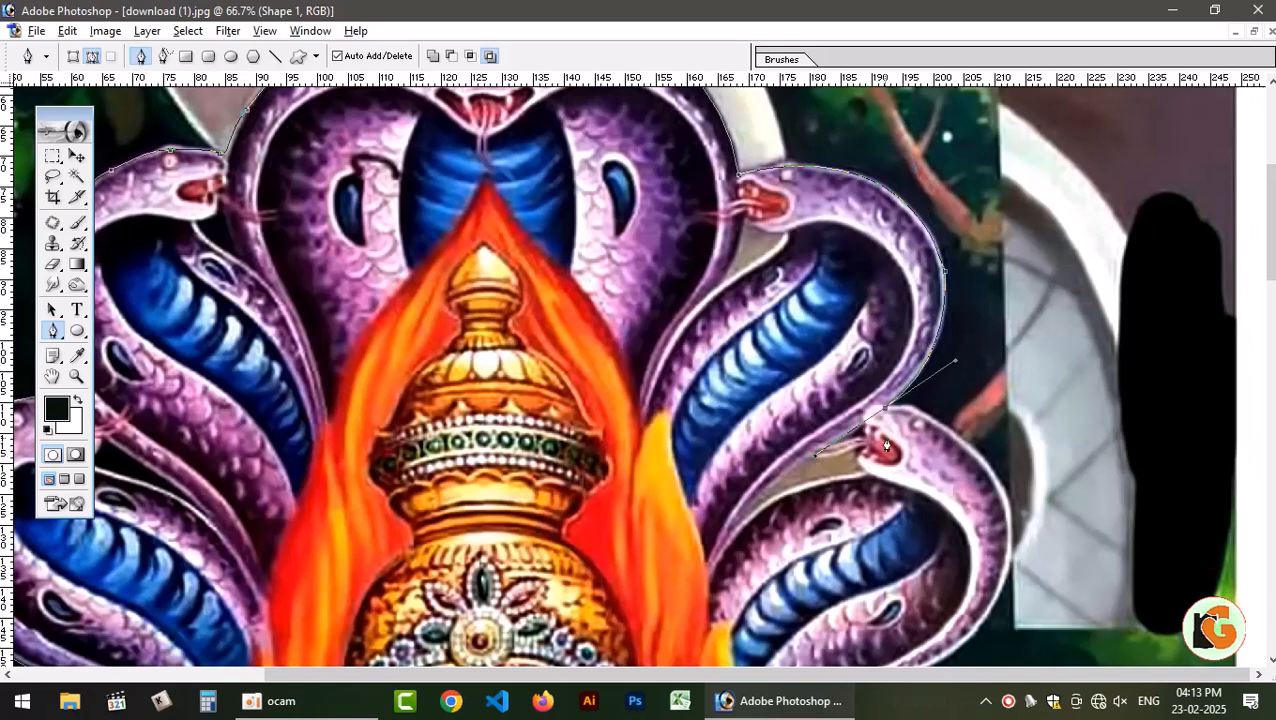
{"action": "left_click", "coordinate": [885, 409], "text": "alt"}
Outline the lowest serpent on the image's right side, from its head down its outer curve to the orange flame.
{"action": "scroll", "coordinate": [910, 456], "scroll_direction": "down", "scroll_amount": 5}
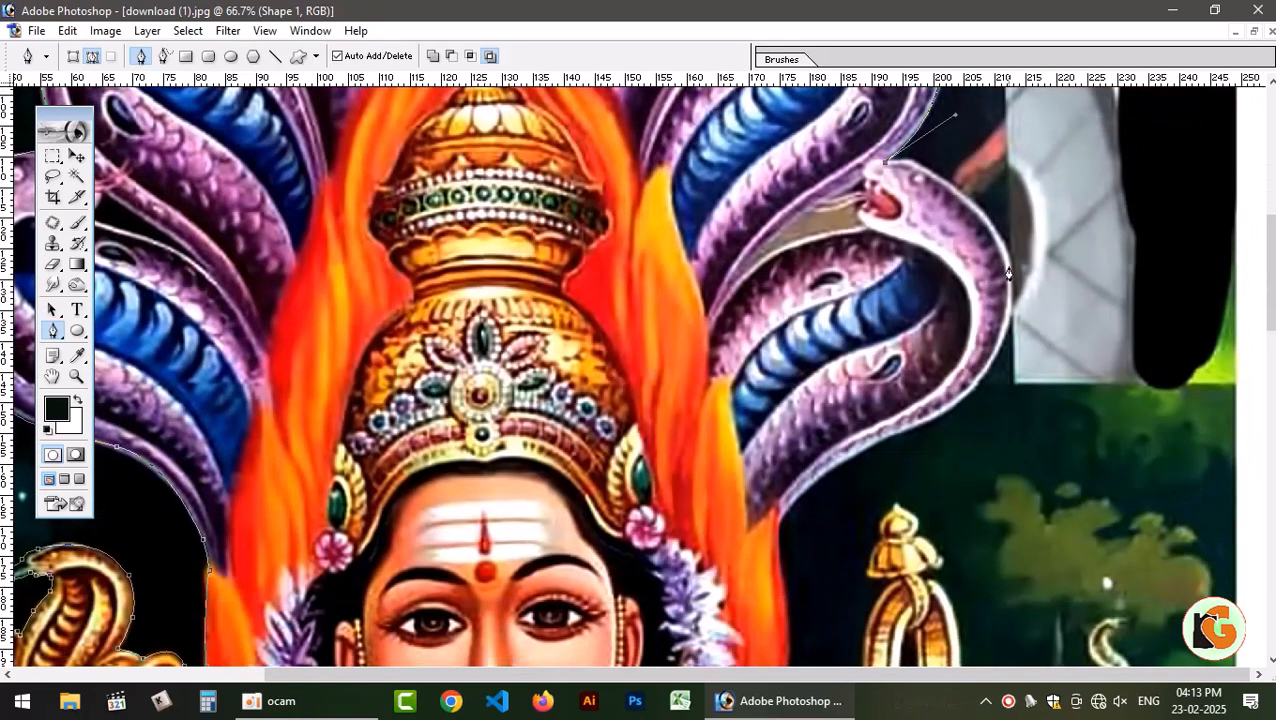
{"action": "left_click_drag", "start_coordinate": [1008, 270], "coordinate": [1007, 340]}
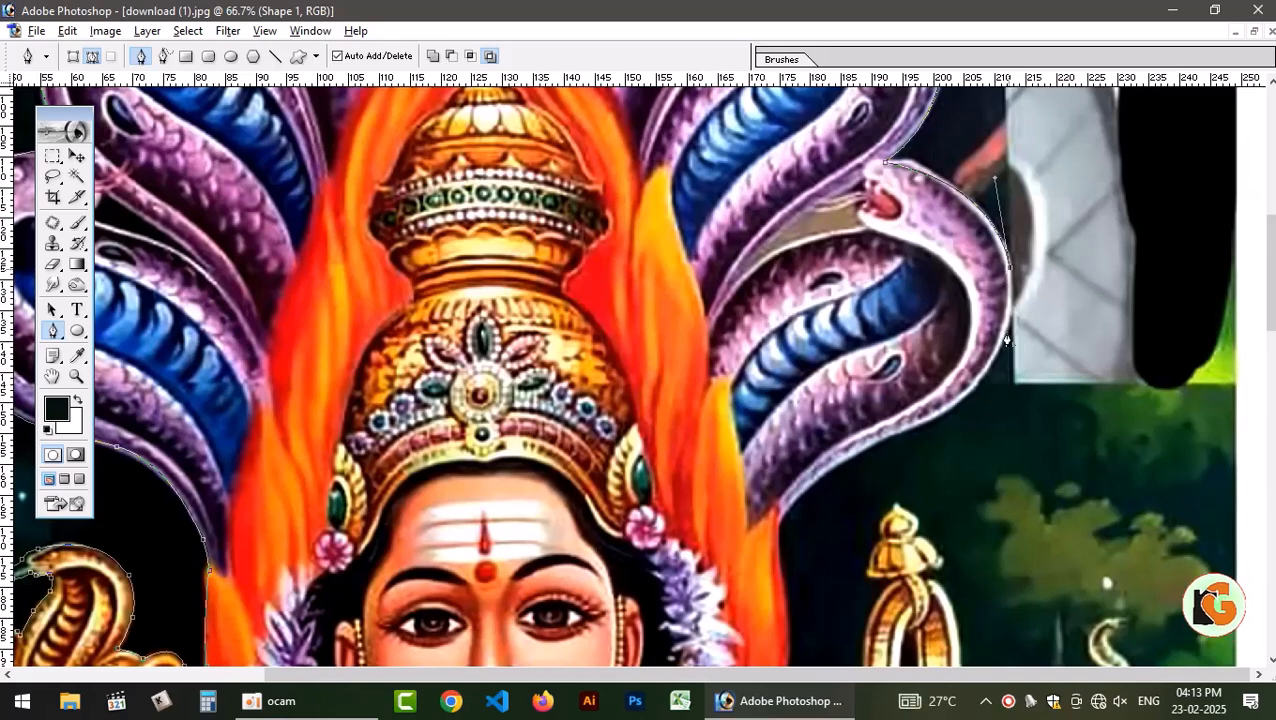
{"action": "scroll", "coordinate": [1007, 340], "scroll_direction": "down", "scroll_amount": 3}
{"action": "left_click_drag", "start_coordinate": [962, 264], "coordinate": [922, 277]}
{"action": "left_click_drag", "start_coordinate": [896, 296], "coordinate": [897, 316]}
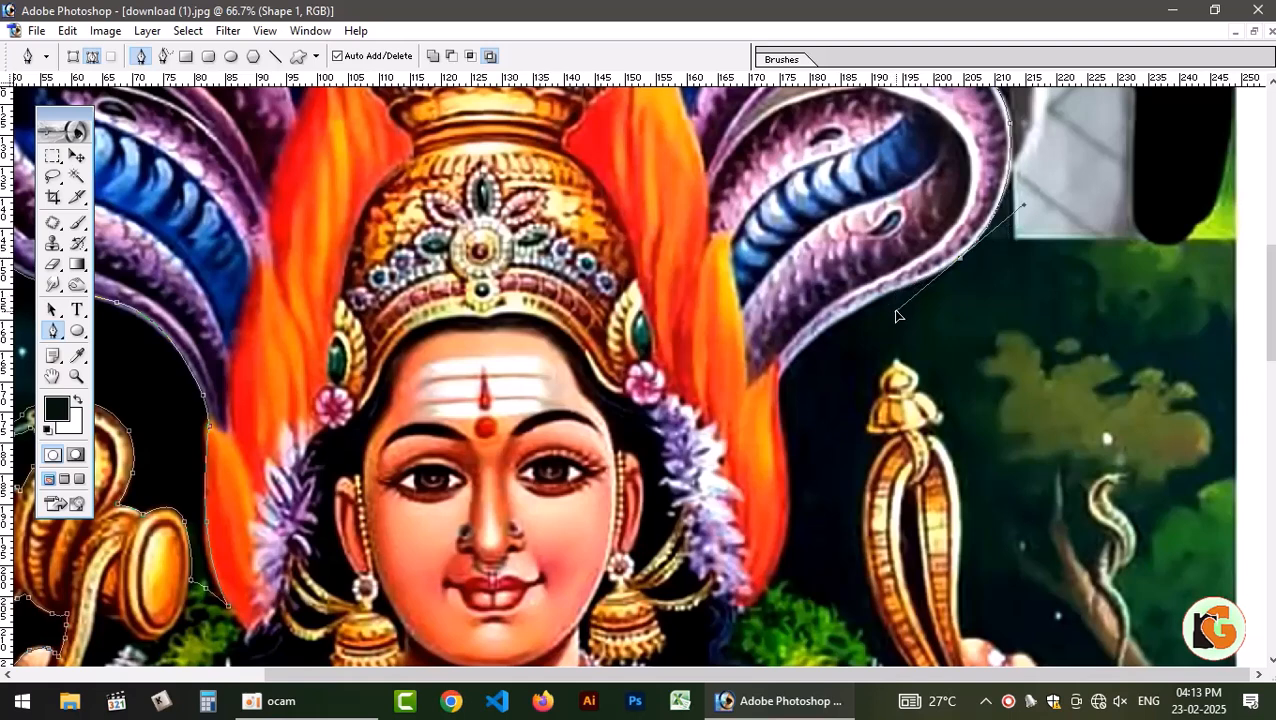
{"action": "left_click", "coordinate": [958, 259], "text": "alt"}
{"action": "left_click_drag", "start_coordinate": [775, 384], "coordinate": [767, 441]}
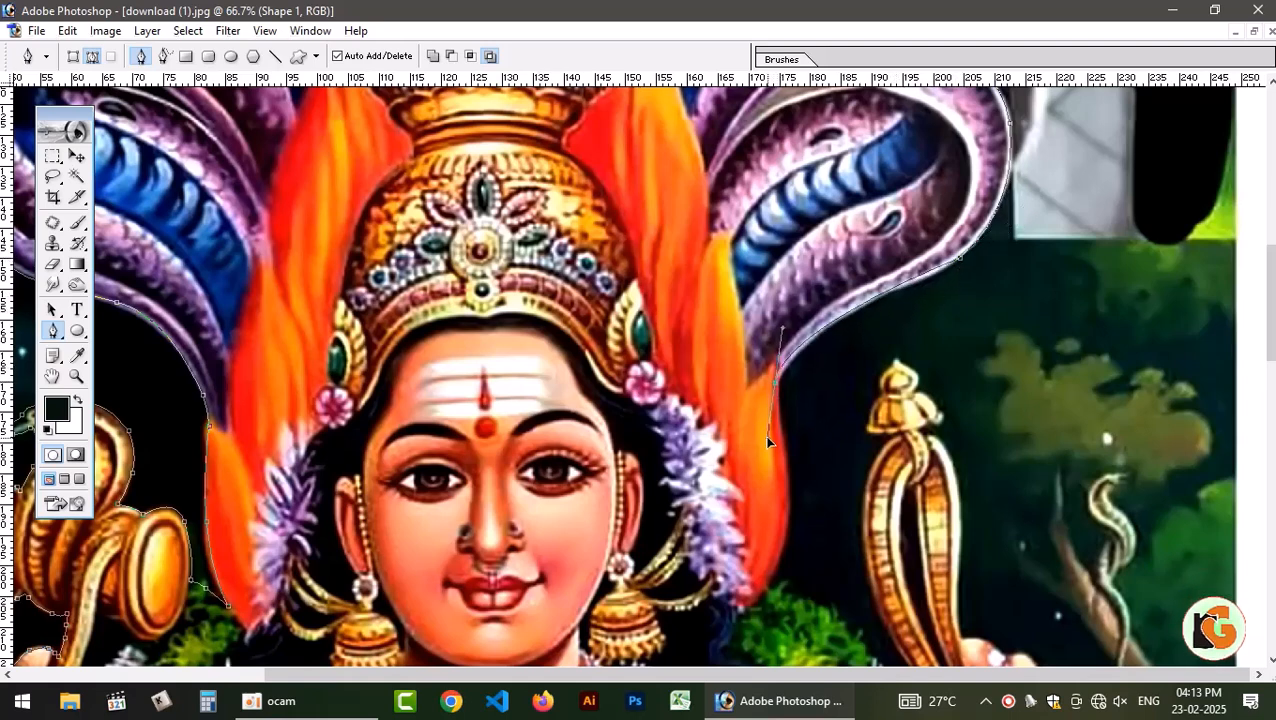
{"action": "left_click", "coordinate": [775, 385], "text": "alt"}
Trace the path down the flame's outer edge and over the green leaves to the top of the white garland.
{"action": "scroll", "coordinate": [777, 393], "scroll_direction": "down", "scroll_amount": 5}
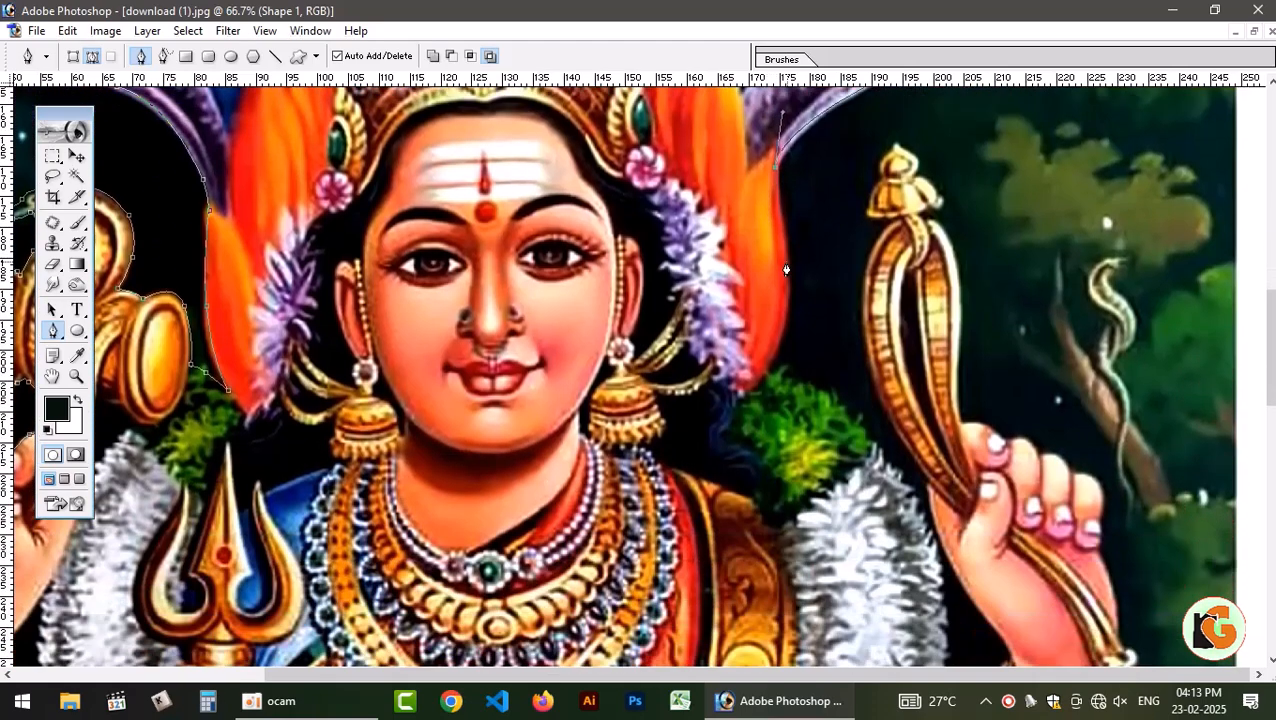
{"action": "left_click_drag", "start_coordinate": [787, 265], "coordinate": [784, 318]}
{"action": "left_click", "coordinate": [763, 373]}
{"action": "left_click_drag", "start_coordinate": [787, 373], "coordinate": [842, 404]}
{"action": "left_click", "coordinate": [879, 445]}
{"action": "left_click_drag", "start_coordinate": [879, 447], "coordinate": [889, 467]}
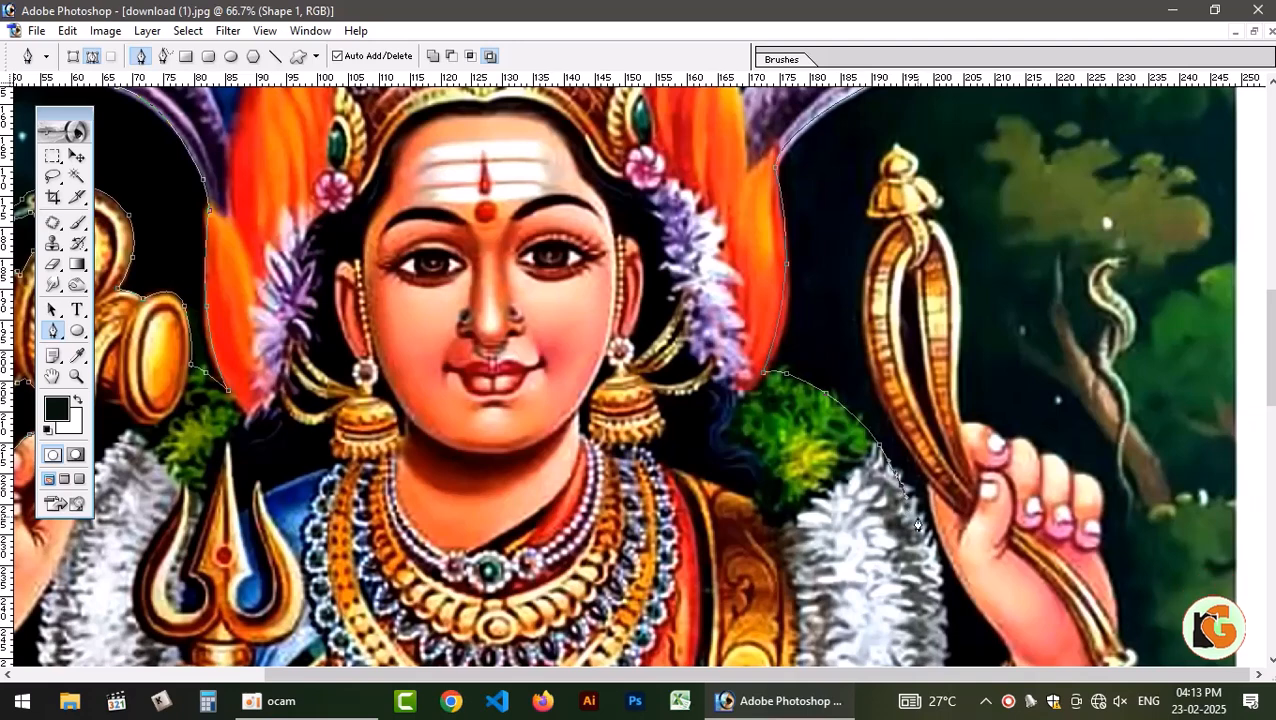
Continue the path down the white garland's outer edge to where it meets the raised arm.
{"action": "left_click_drag", "start_coordinate": [916, 517], "coordinate": [932, 553]}
{"action": "scroll", "coordinate": [912, 503], "scroll_direction": "down", "scroll_amount": 10}
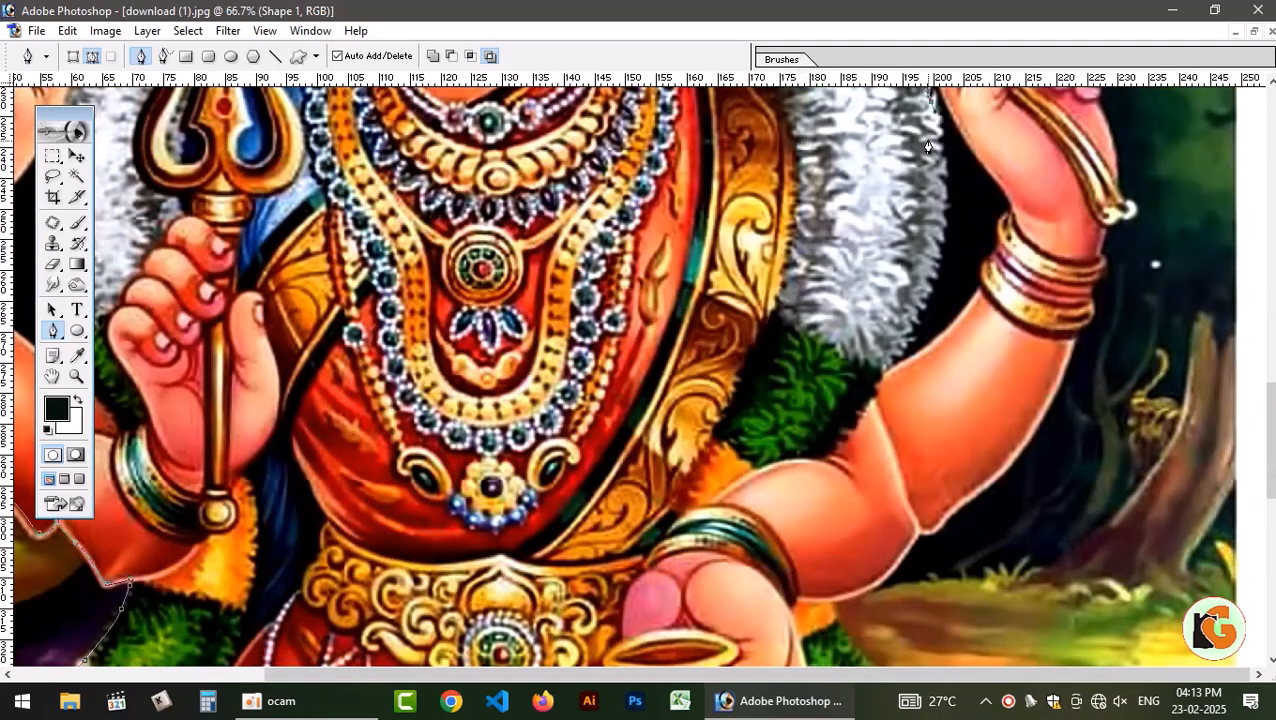
{"action": "left_click", "coordinate": [950, 211]}
{"action": "left_click_drag", "start_coordinate": [942, 253], "coordinate": [886, 379]}
Trace the path up the inner edge of the raised forearm and along the side of its bangles.
{"action": "left_click_drag", "start_coordinate": [978, 299], "coordinate": [989, 271]}
{"action": "left_click", "coordinate": [978, 299], "text": "alt"}
{"action": "left_click", "coordinate": [978, 285]}
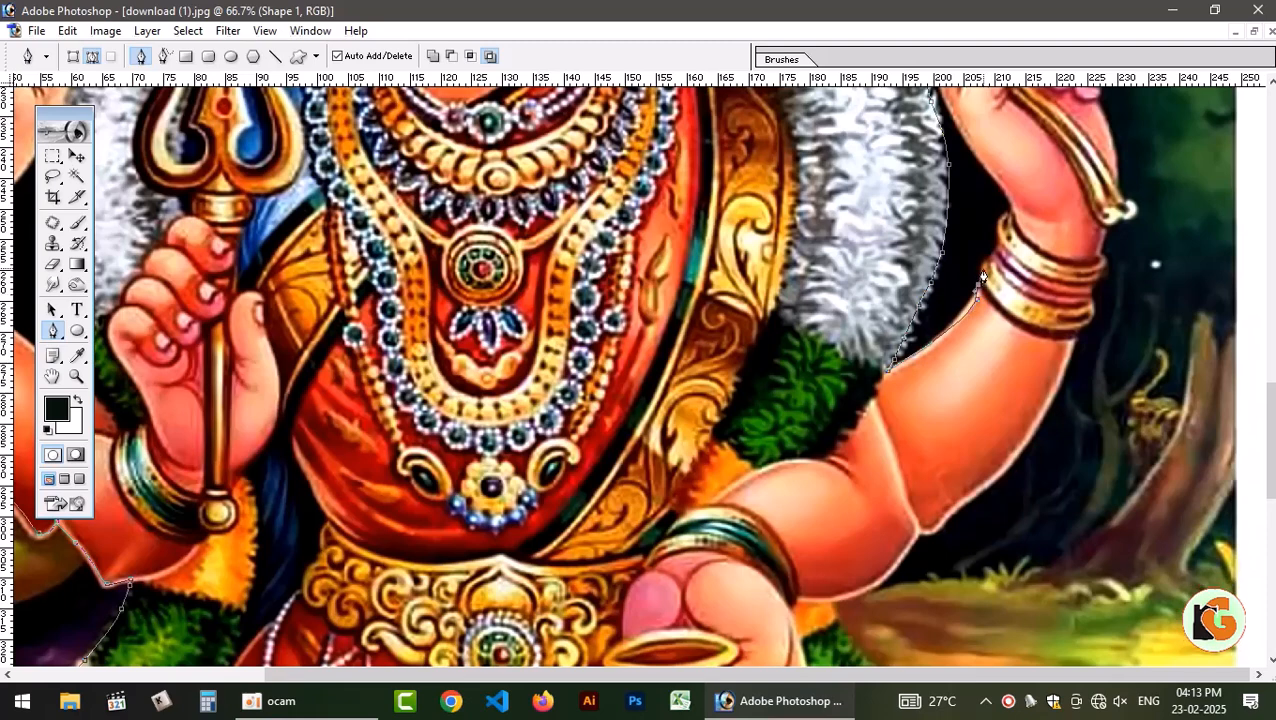
{"action": "left_click", "coordinate": [989, 257]}
{"action": "left_click", "coordinate": [1001, 249]}
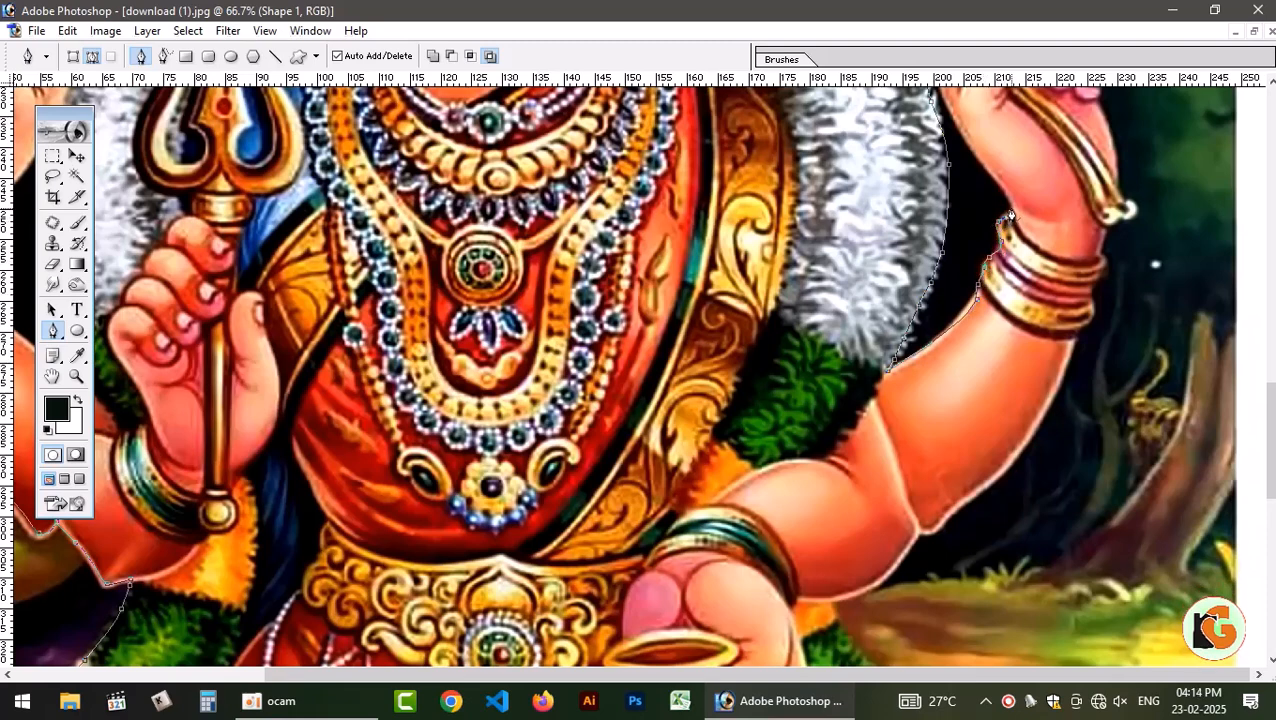
Trace the path from the raised arm's bangles up the inner edge of the wrist toward the noose.
{"action": "left_click_drag", "start_coordinate": [993, 190], "coordinate": [1035, 288]}
{"action": "left_click", "coordinate": [1033, 272]}
{"action": "left_click", "coordinate": [1019, 251]}
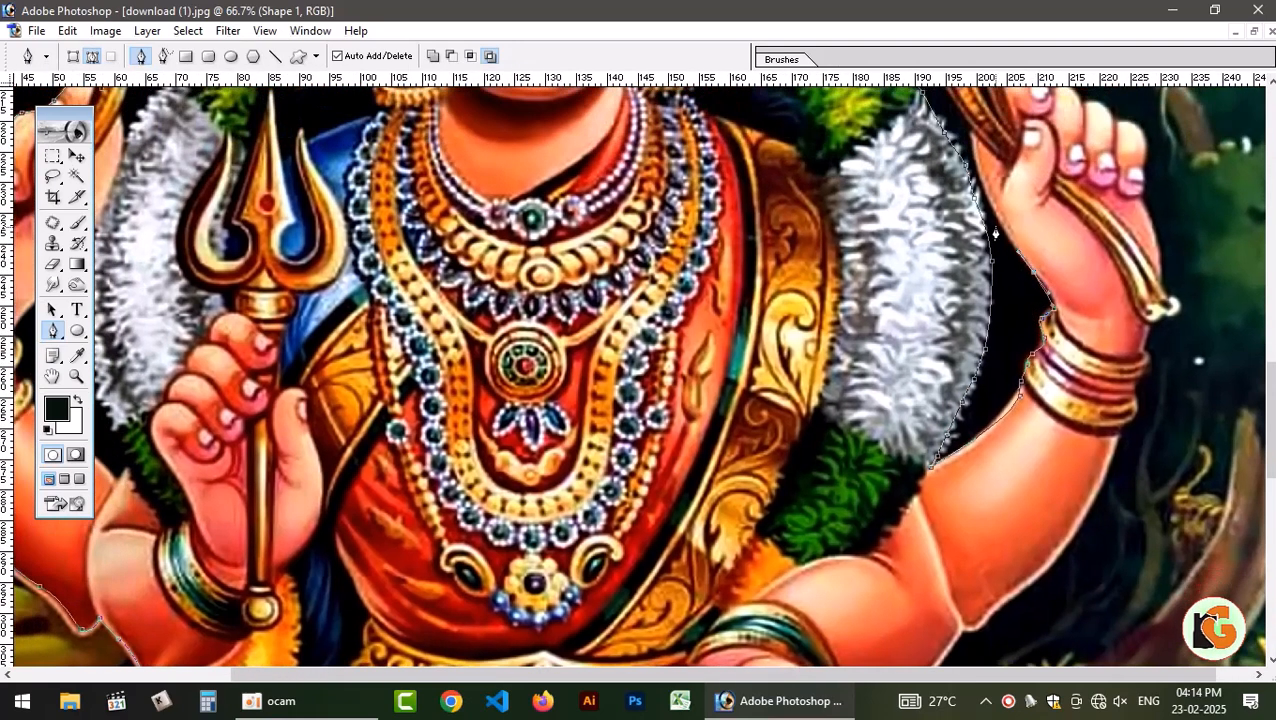
{"action": "left_click_drag", "start_coordinate": [991, 205], "coordinate": [980, 169]}
{"action": "scroll", "coordinate": [972, 142], "scroll_direction": "up", "scroll_amount": 5}
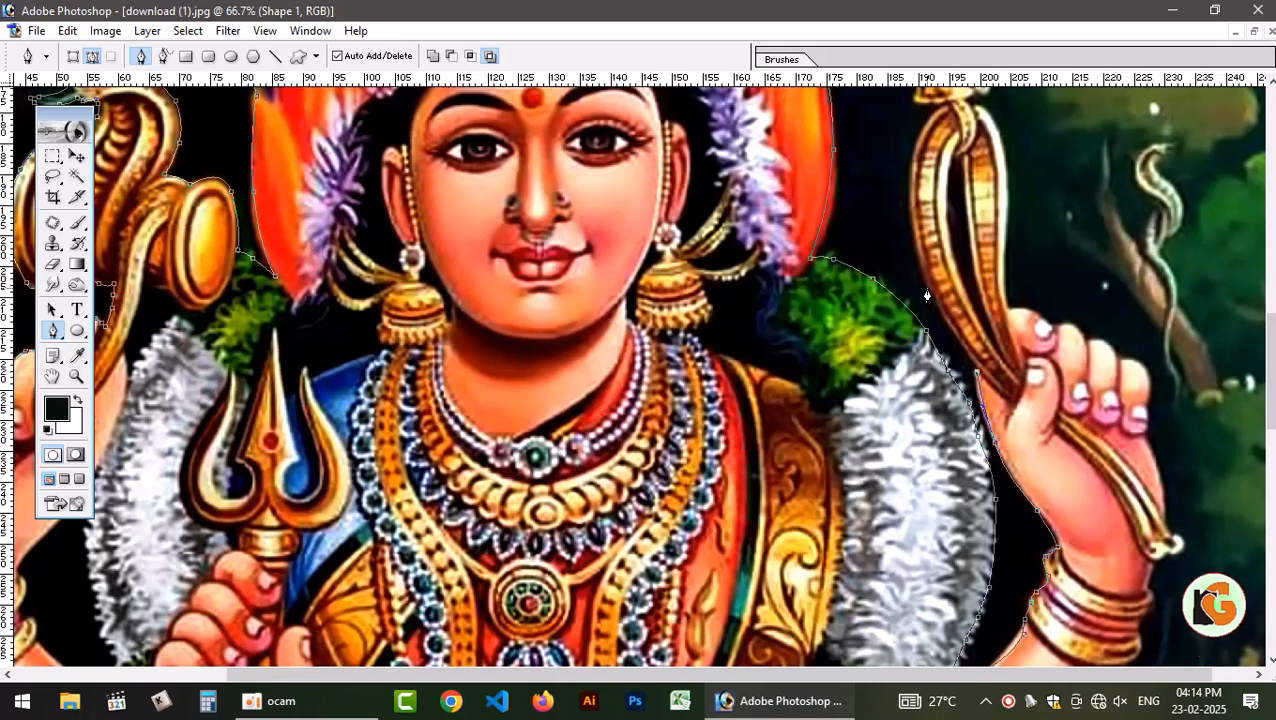
Continue the path up the inner edge of the golden noose held in the raised hand to its curved top.
{"action": "left_click_drag", "start_coordinate": [926, 284], "coordinate": [912, 245]}
{"action": "left_click_drag", "start_coordinate": [913, 181], "coordinate": [913, 153]}
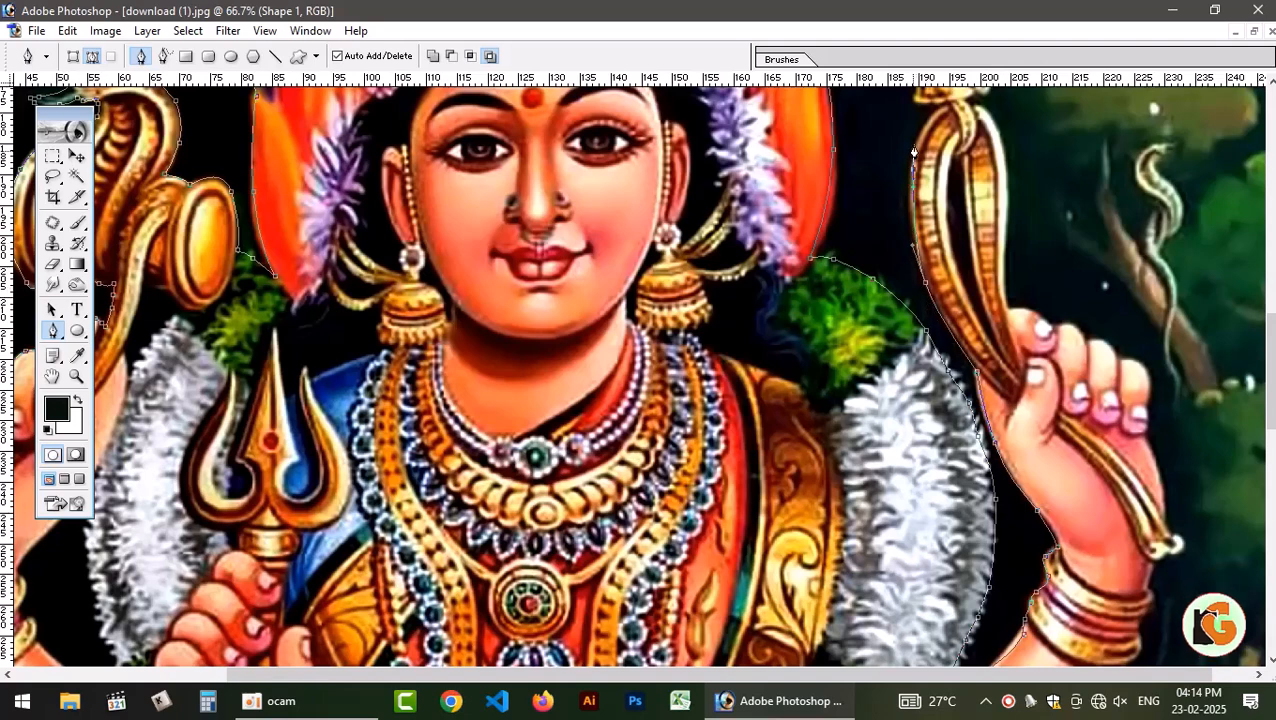
{"action": "scroll", "coordinate": [925, 123], "scroll_direction": "up", "scroll_amount": 5}
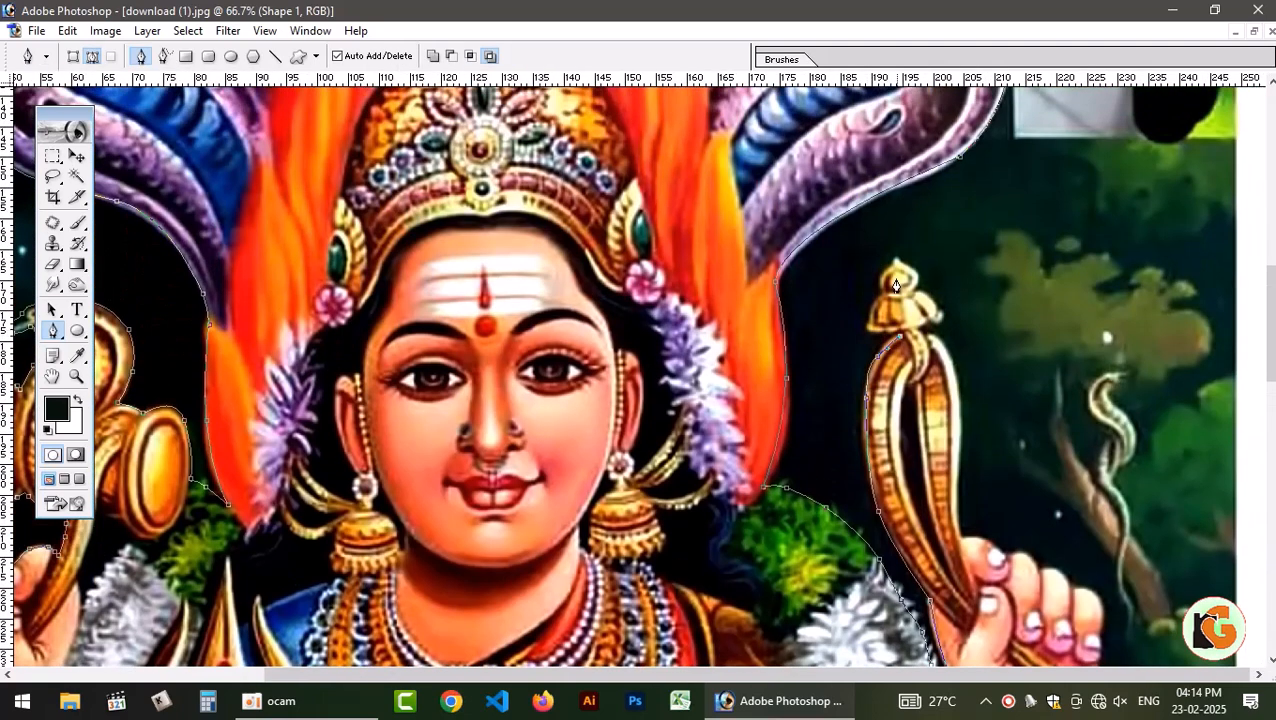
{"action": "key", "text": "ctrl+plus"}
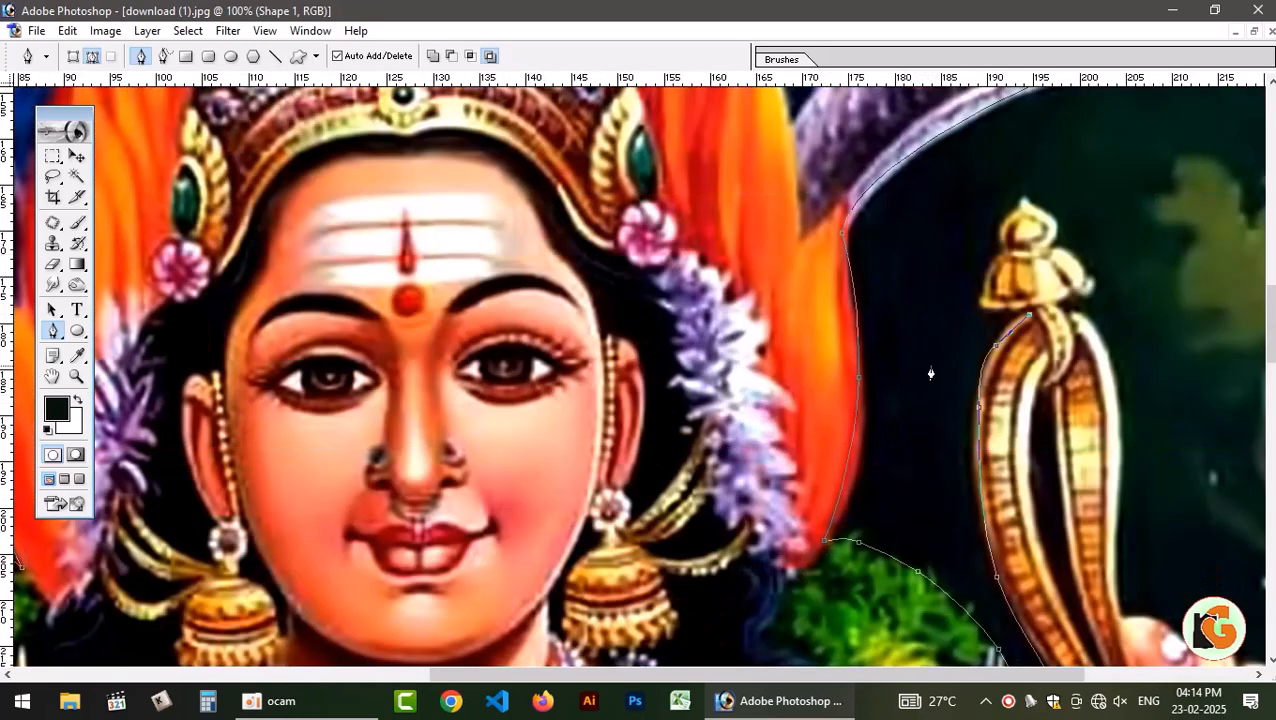
Outline the golden finial on top of the noose and rejoin the noose's outer side.
{"action": "left_click_drag", "start_coordinate": [979, 301], "coordinate": [763, 207]}
{"action": "left_click", "coordinate": [1024, 202]}
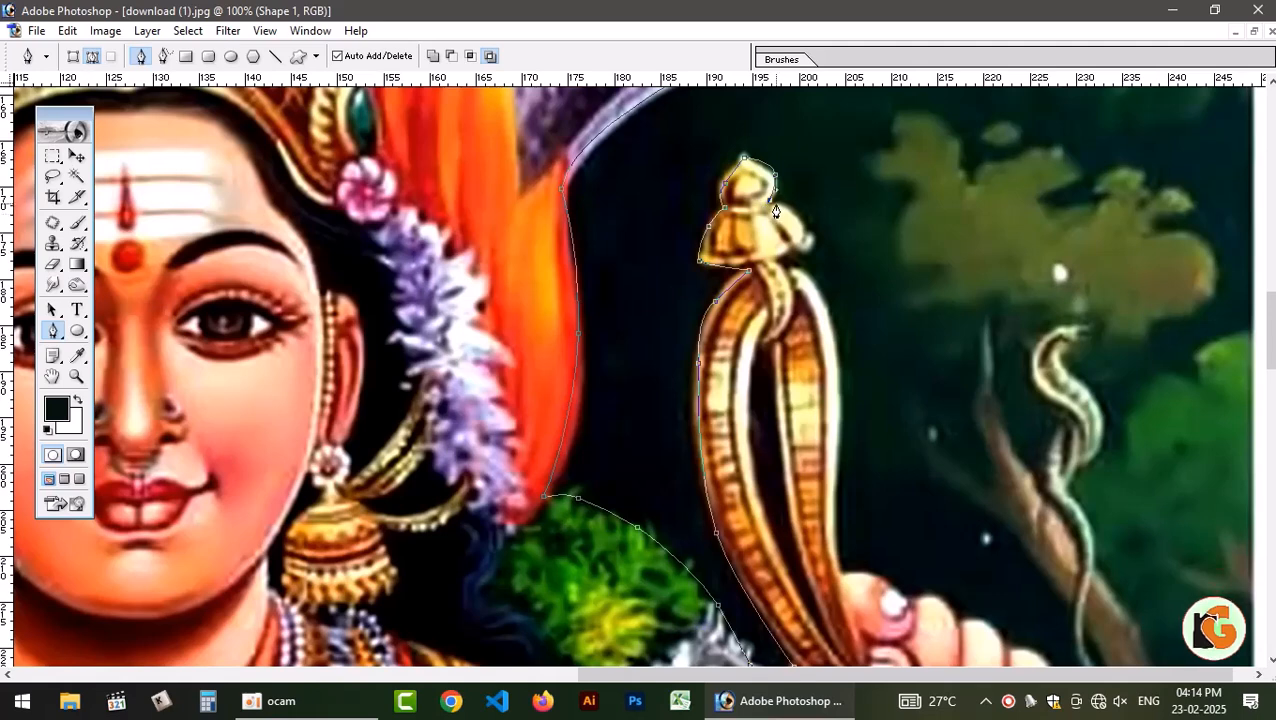
{"action": "left_click_drag", "start_coordinate": [778, 208], "coordinate": [771, 207]}
{"action": "left_click", "coordinate": [772, 200], "text": "alt"}
{"action": "left_click_drag", "start_coordinate": [802, 223], "coordinate": [784, 261]}
{"action": "scroll", "coordinate": [815, 285], "scroll_direction": "down", "scroll_amount": 3}
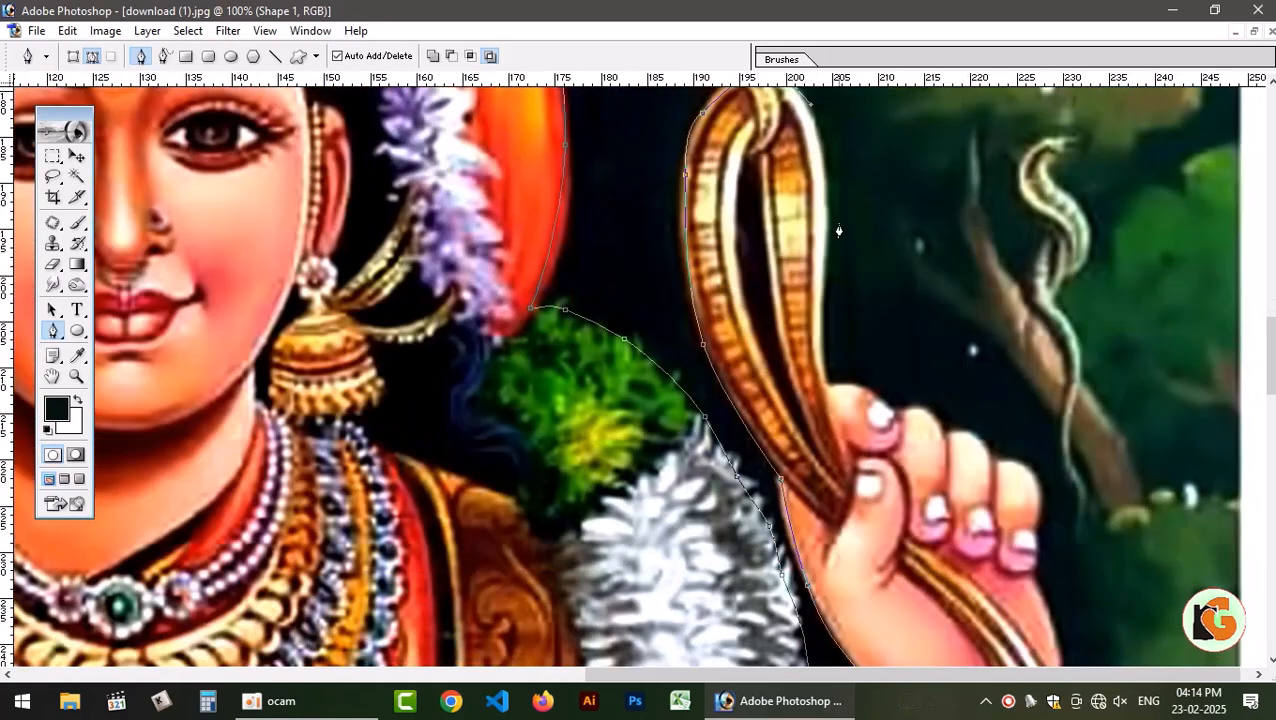
Trace the path down the outer edge of the noose to where it meets the first finger.
{"action": "left_click_drag", "start_coordinate": [826, 198], "coordinate": [826, 247]}
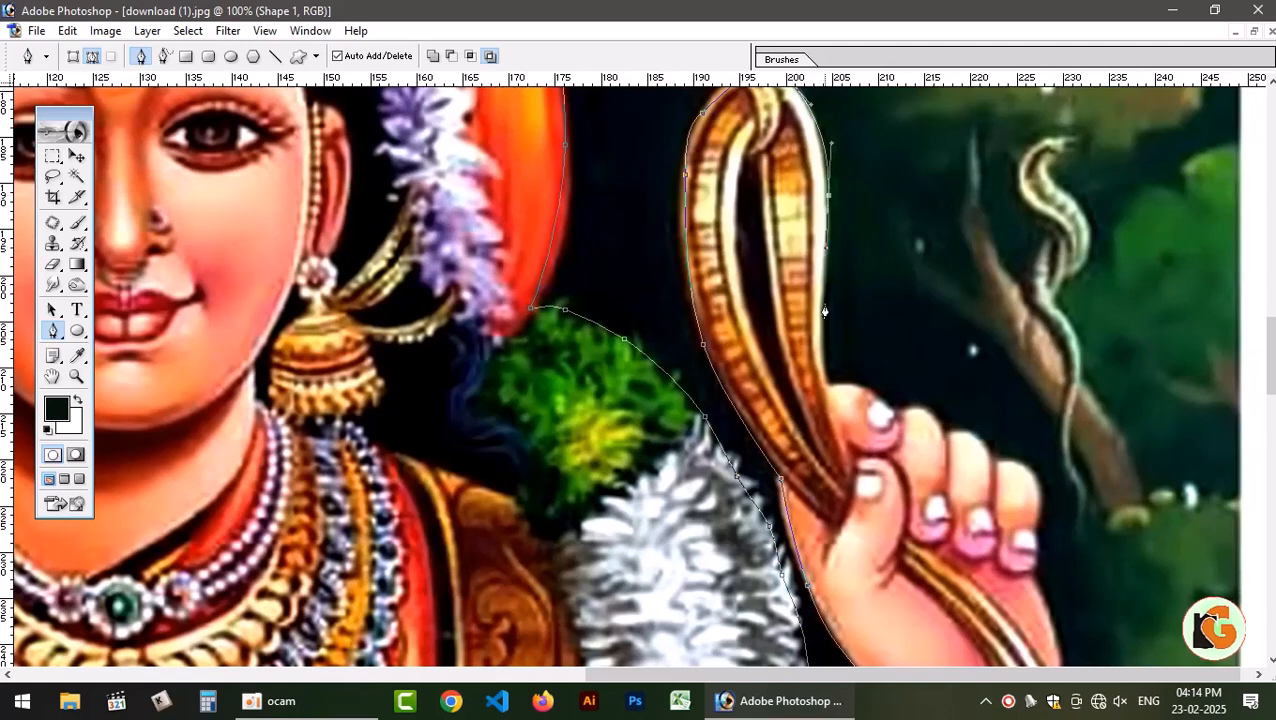
{"action": "left_click_drag", "start_coordinate": [825, 308], "coordinate": [933, 417]}
{"action": "key", "text": "ctrl+z"}
{"action": "left_click", "coordinate": [829, 384]}
Outline the curled fingers of the raised hand along the knuckles to the little finger.
{"action": "left_click", "coordinate": [944, 427]}
{"action": "key", "text": "space"}
{"action": "left_click_drag", "start_coordinate": [944, 473], "coordinate": [1017, 345]}
{"action": "left_click", "coordinate": [976, 280]}
{"action": "left_click", "coordinate": [1021, 302], "text": "alt"}
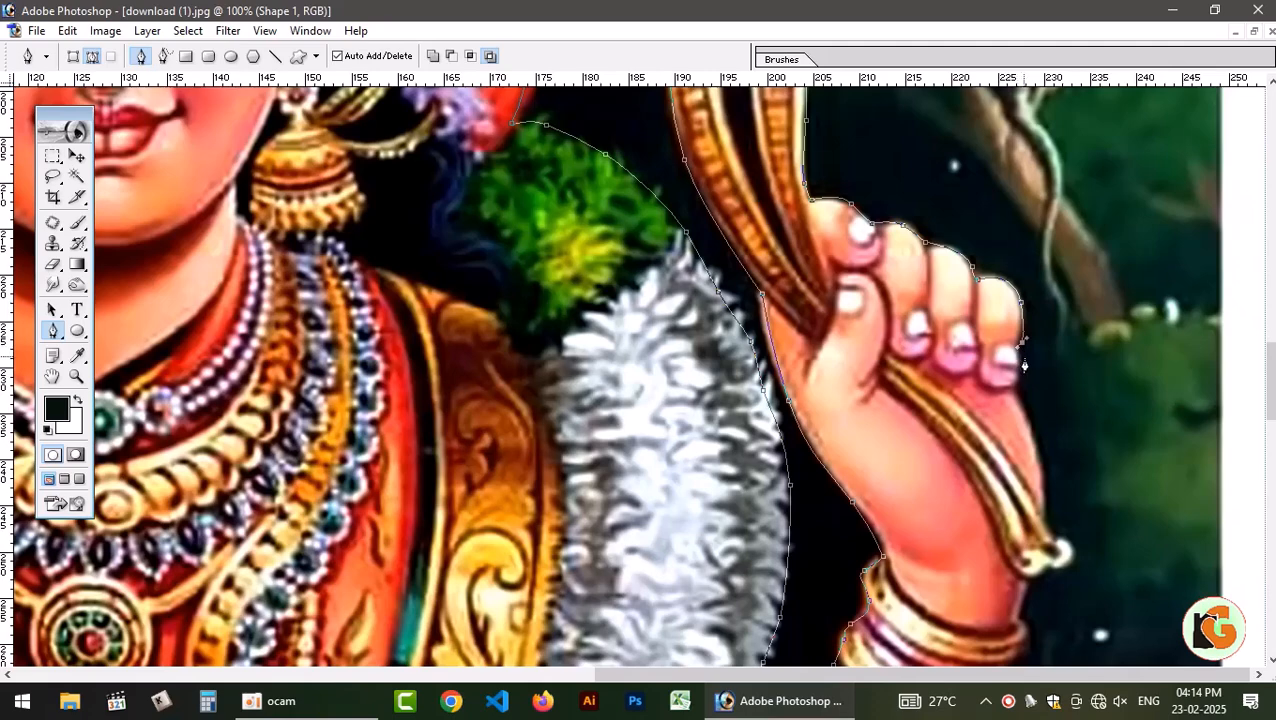
Trace the path down the outer edge of the palm and around the tip of the noose's golden tail.
{"action": "scroll", "coordinate": [1061, 237], "scroll_direction": "down", "scroll_amount": 5}
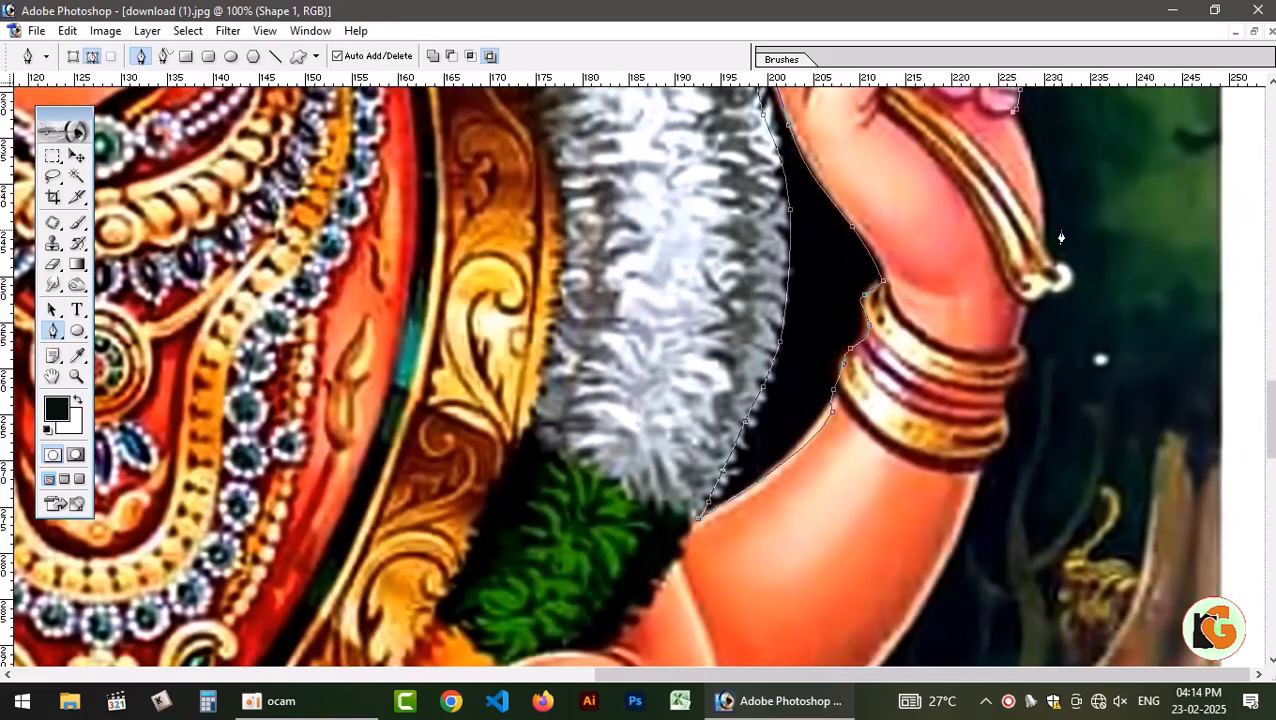
{"action": "left_click_drag", "start_coordinate": [1044, 209], "coordinate": [1045, 249]}
{"action": "left_click", "coordinate": [1048, 258]}
{"action": "left_click", "coordinate": [1067, 265]}
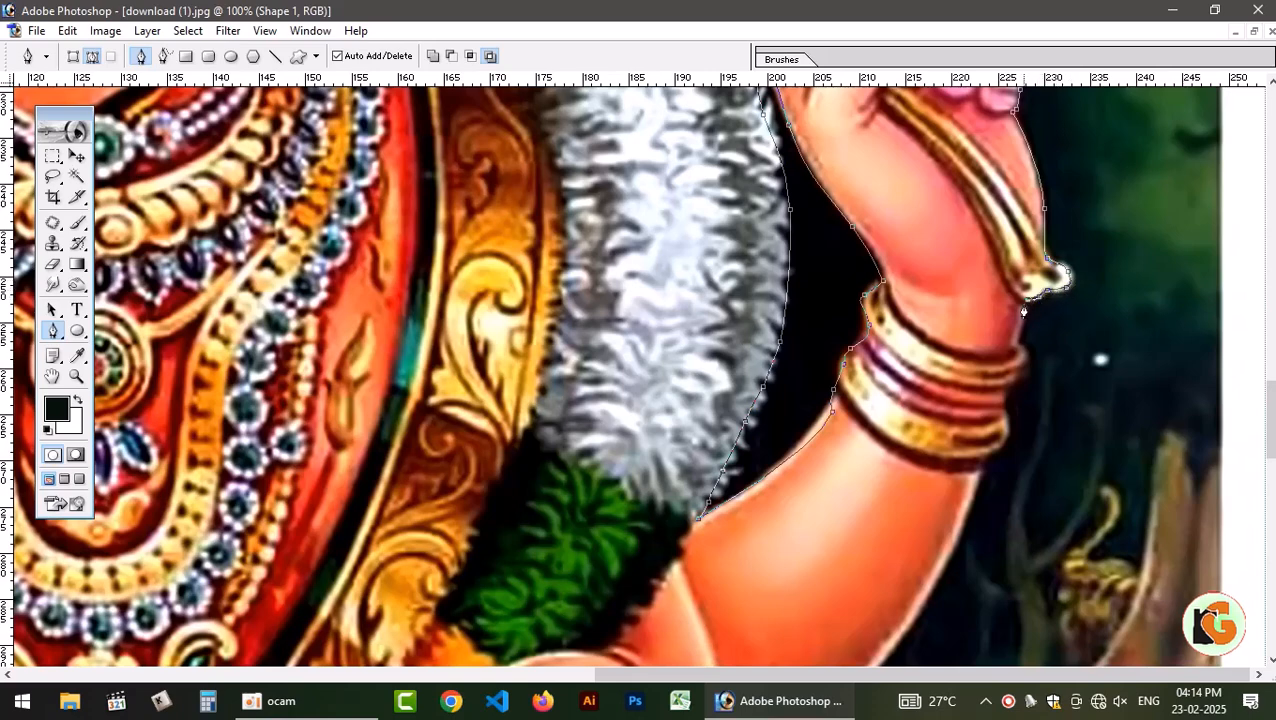
{"action": "left_click_drag", "start_coordinate": [1012, 279], "coordinate": [1002, 146]}
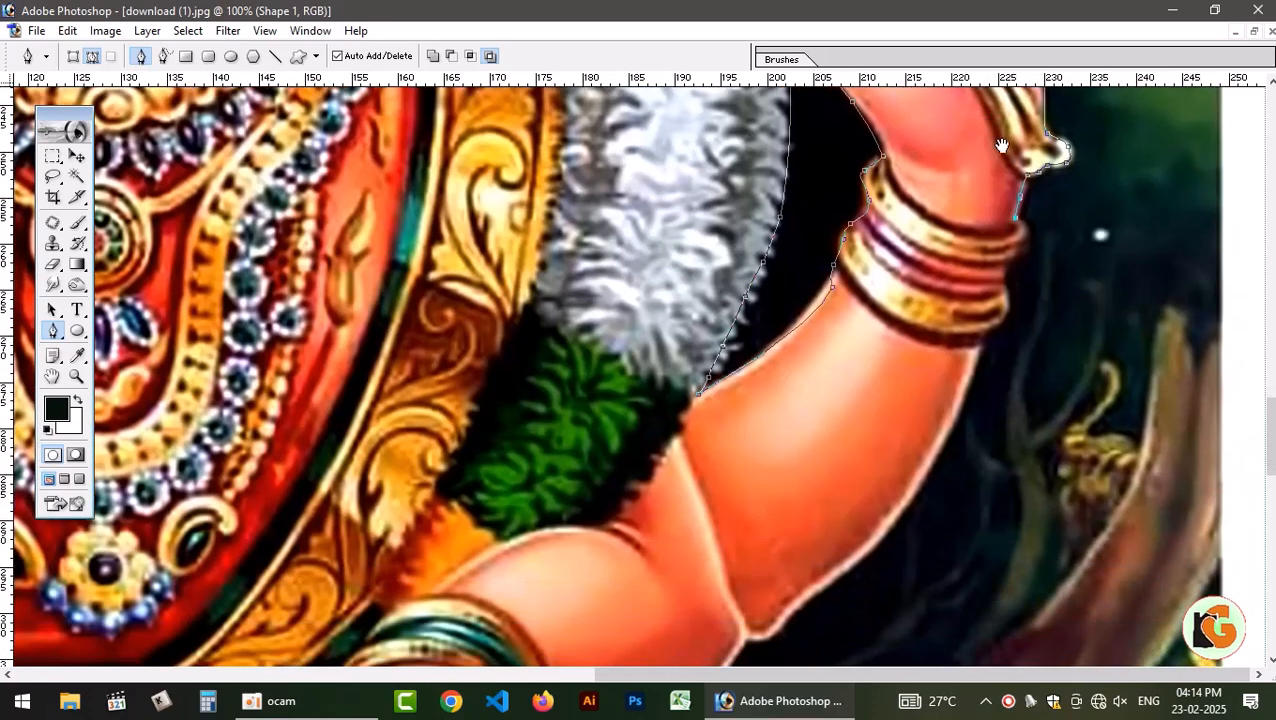
Continue the path around the outer side of the bangles and down the forearm to the elbow.
{"action": "left_click_drag", "start_coordinate": [1026, 238], "coordinate": [1022, 257]}
{"action": "left_click", "coordinate": [1009, 262]}
{"action": "left_click", "coordinate": [1003, 287]}
{"action": "left_click_drag", "start_coordinate": [999, 320], "coordinate": [946, 260]}
{"action": "left_click_drag", "start_coordinate": [880, 336], "coordinate": [849, 365]}
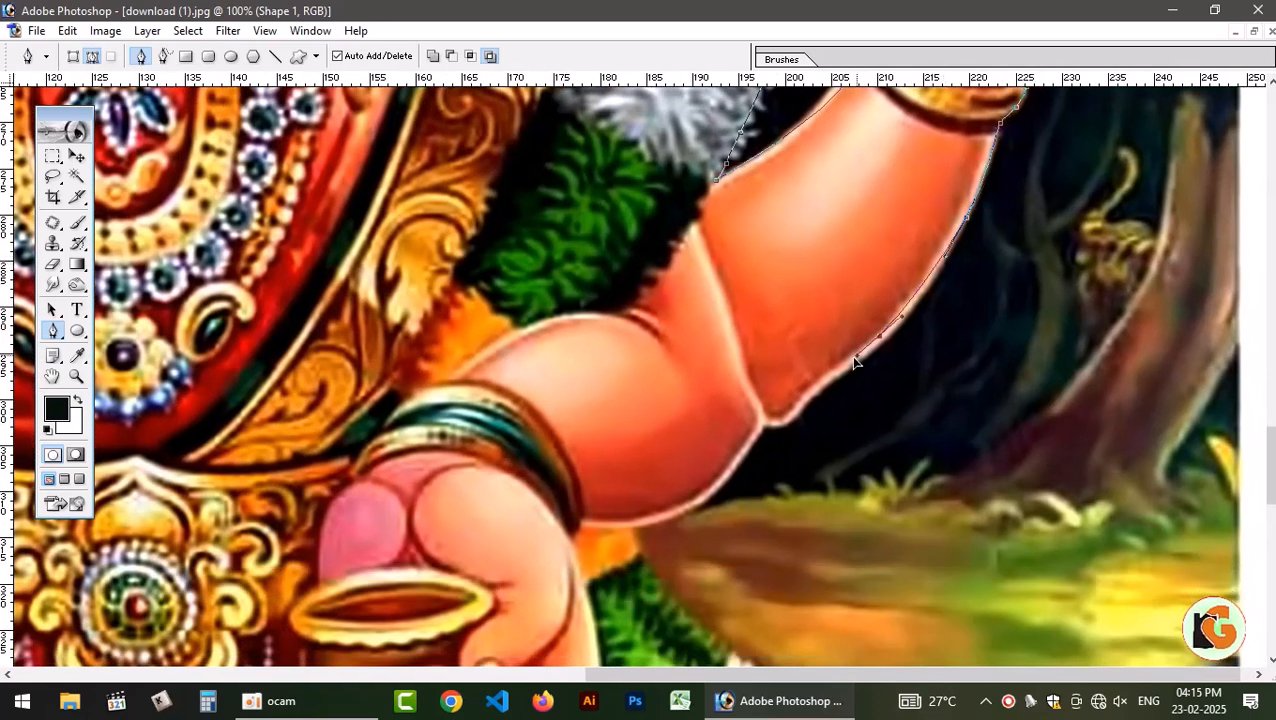
{"action": "left_click_drag", "start_coordinate": [780, 418], "coordinate": [786, 197]}
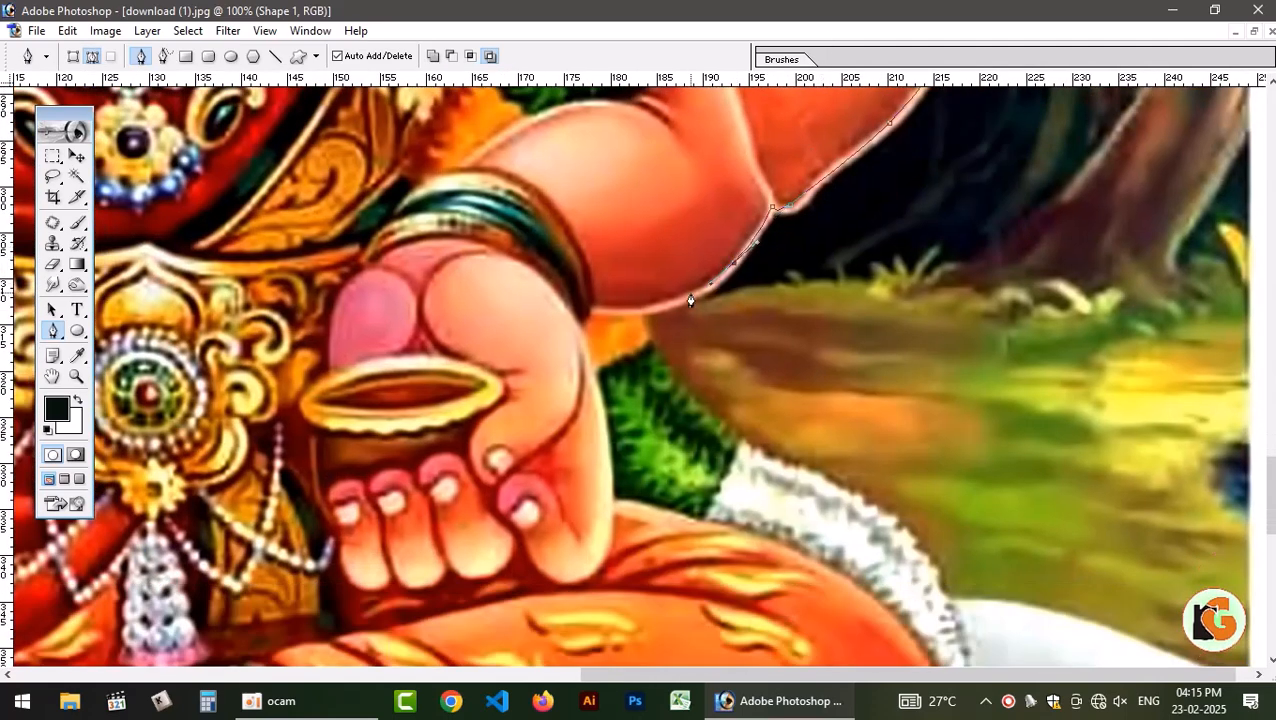
Trace the path under the lower arm, past the green leaves and along the outer curve of the white garland.
{"action": "left_click_drag", "start_coordinate": [690, 293], "coordinate": [717, 426]}
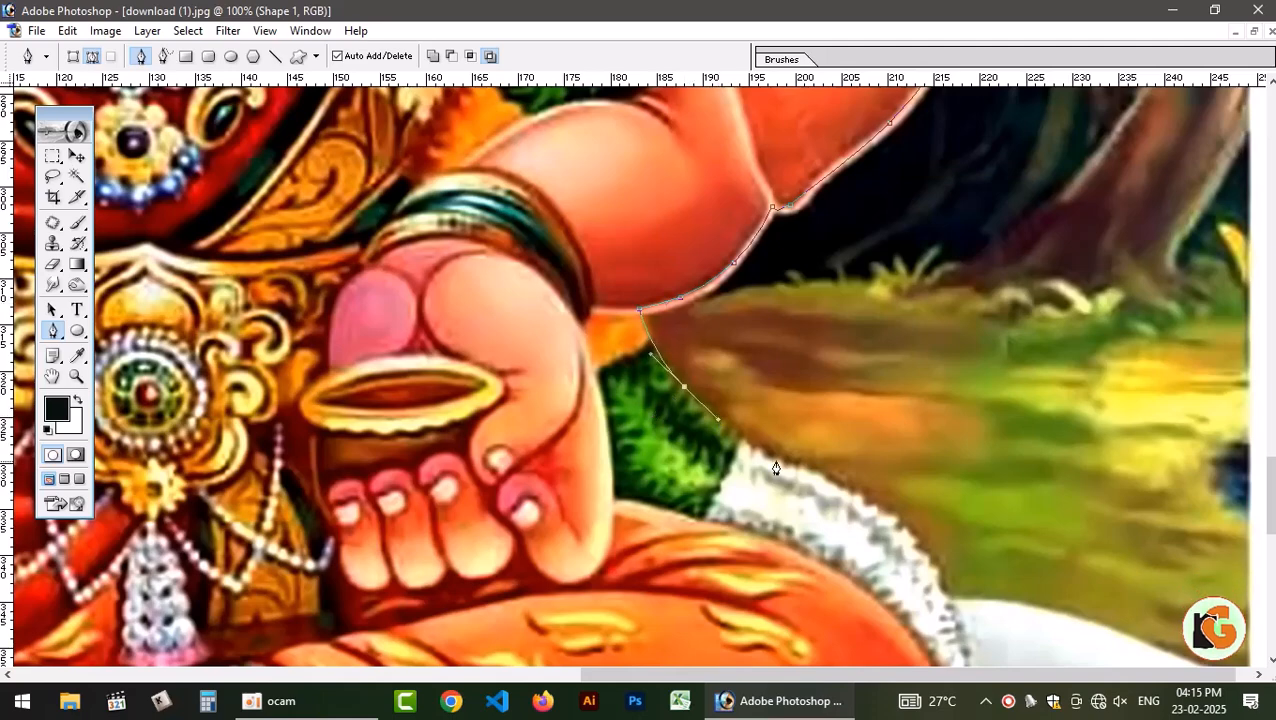
{"action": "left_click_drag", "start_coordinate": [781, 458], "coordinate": [830, 479]}
{"action": "left_click_drag", "start_coordinate": [838, 602], "coordinate": [812, 190]}
{"action": "left_click_drag", "start_coordinate": [886, 118], "coordinate": [946, 281]}
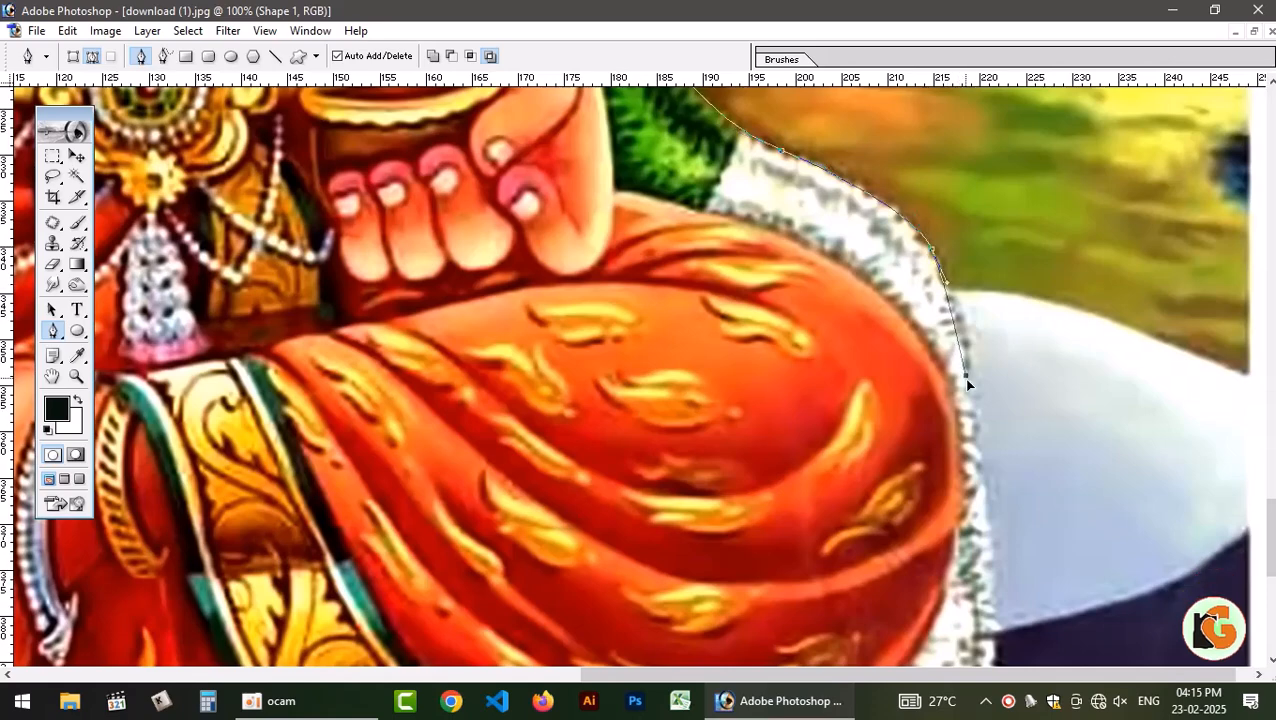
Continue the path down the hanging white and green garland to the top of the pink tassel.
{"action": "scroll", "coordinate": [966, 330], "scroll_direction": "down", "scroll_amount": 3}
{"action": "left_click_drag", "start_coordinate": [984, 217], "coordinate": [998, 330]}
{"action": "left_click_drag", "start_coordinate": [990, 398], "coordinate": [1025, 32]}
{"action": "key", "text": "ctrl+z"}
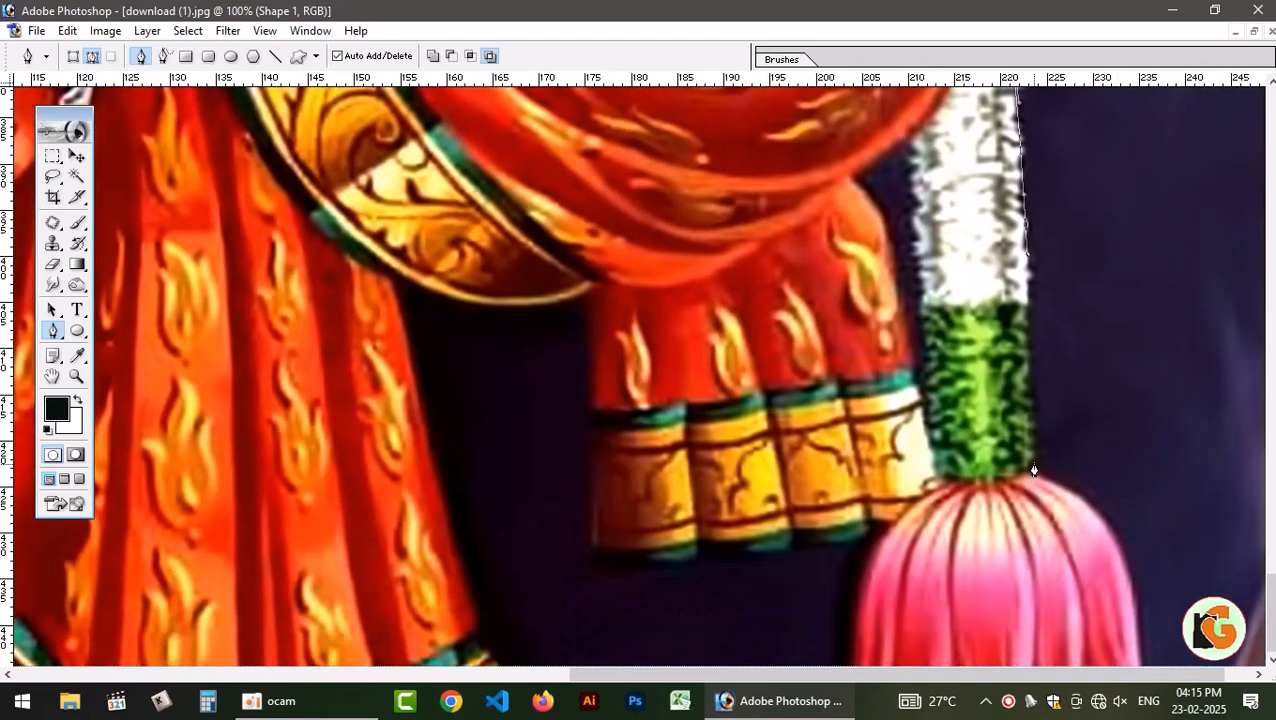
{"action": "left_click_drag", "start_coordinate": [1034, 470], "coordinate": [1030, 486]}
Outline the pink tassel from its outer side around to where it meets the pleated hem.
{"action": "left_click_drag", "start_coordinate": [1041, 392], "coordinate": [1150, 382]}
{"action": "left_click_drag", "start_coordinate": [1124, 601], "coordinate": [1144, 699]}
{"action": "left_click", "coordinate": [1125, 603], "text": "alt"}
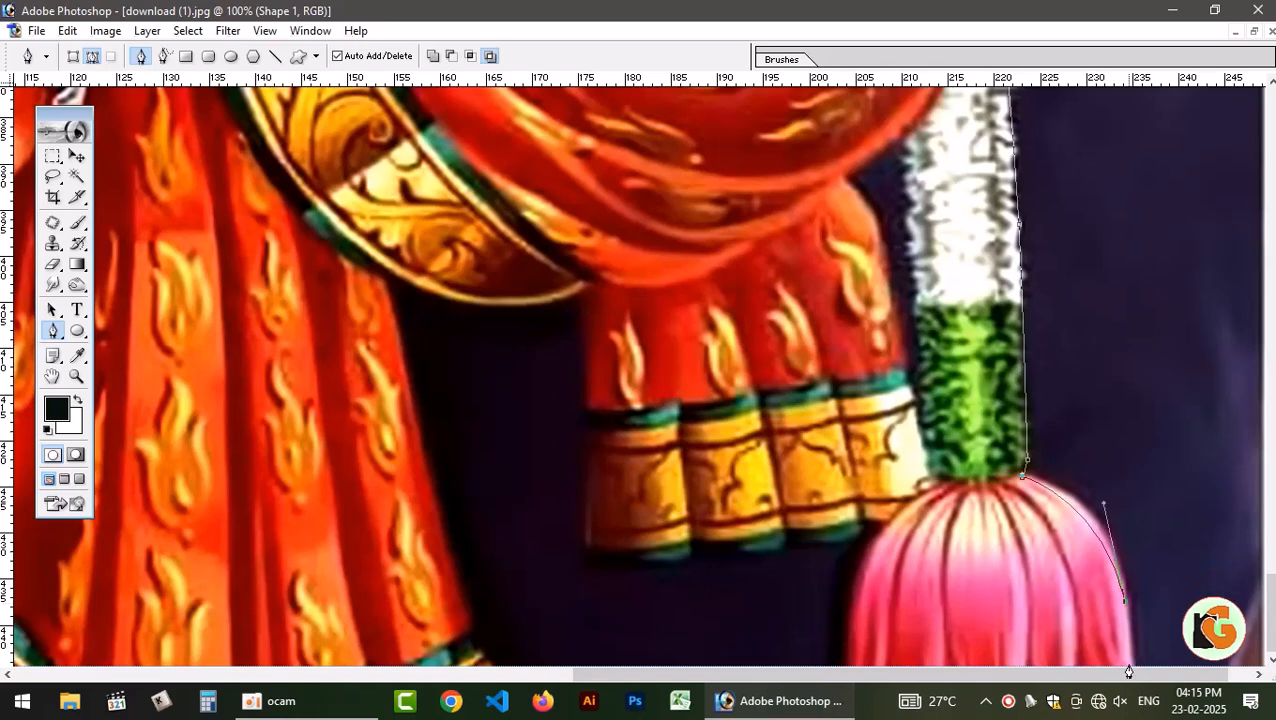
{"action": "left_click", "coordinate": [1131, 663]}
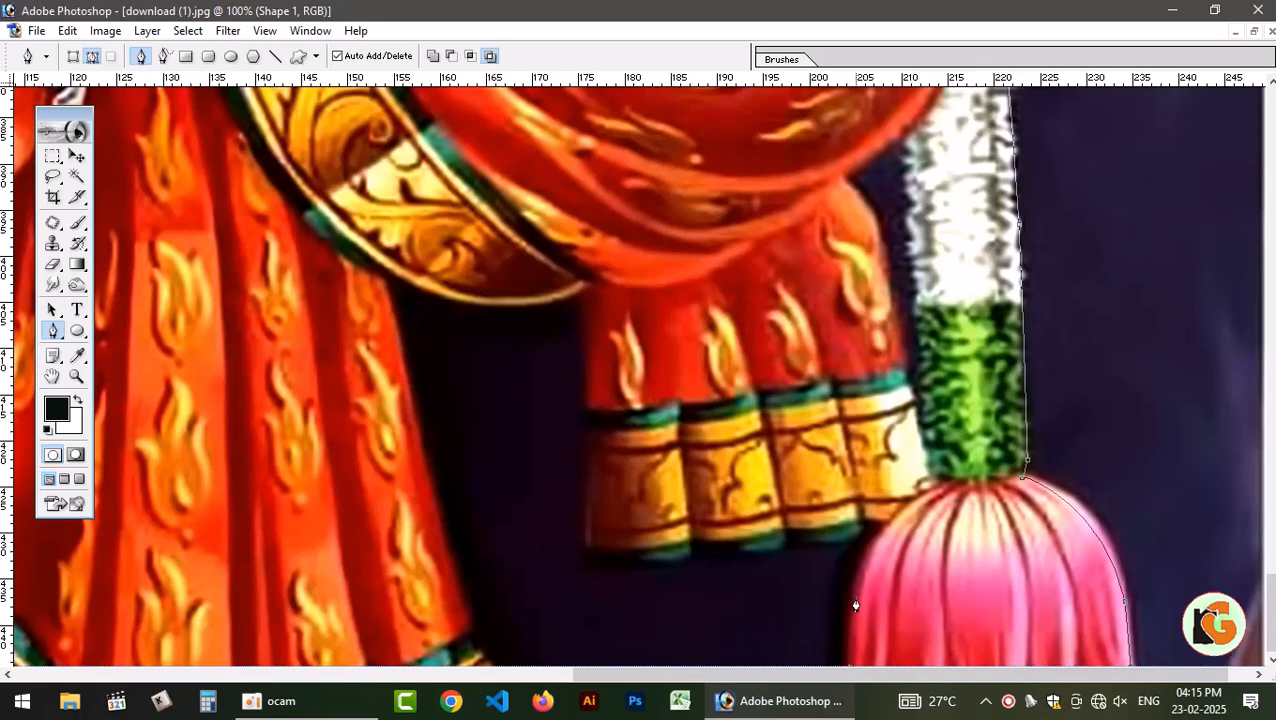
{"action": "left_click_drag", "start_coordinate": [866, 553], "coordinate": [796, 538]}
{"action": "left_click", "coordinate": [886, 520]}
Trace the path along the bottom edge of the pleated gold hem to its inner corner.
{"action": "left_click", "coordinate": [730, 555]}
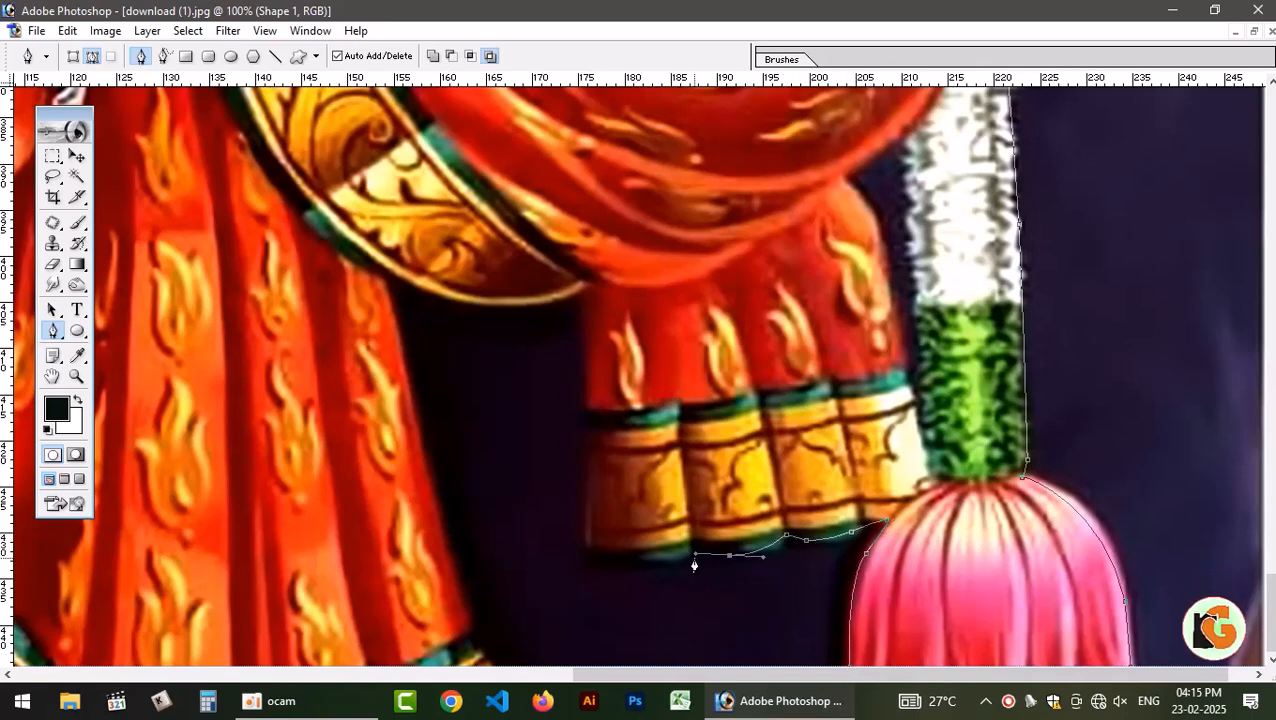
{"action": "left_click", "coordinate": [694, 557]}
{"action": "left_click_drag", "start_coordinate": [646, 564], "coordinate": [596, 558]}
{"action": "left_click", "coordinate": [588, 554]}
Continue the path up the inner edge of the pleated cloth and along the underside of the gold border.
{"action": "left_click", "coordinate": [592, 432]}
{"action": "left_click", "coordinate": [582, 318]}
{"action": "left_click", "coordinate": [582, 284]}
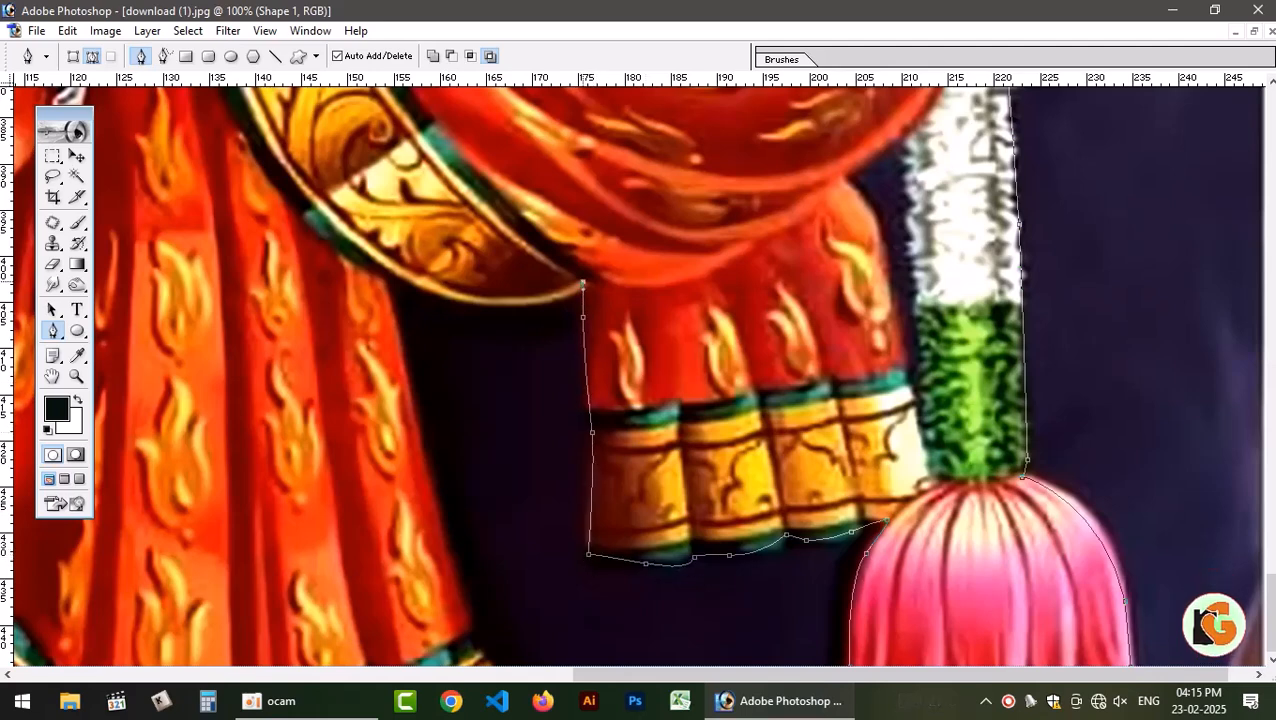
{"action": "left_click_drag", "start_coordinate": [389, 276], "coordinate": [304, 219]}
{"action": "left_click", "coordinate": [390, 277]}
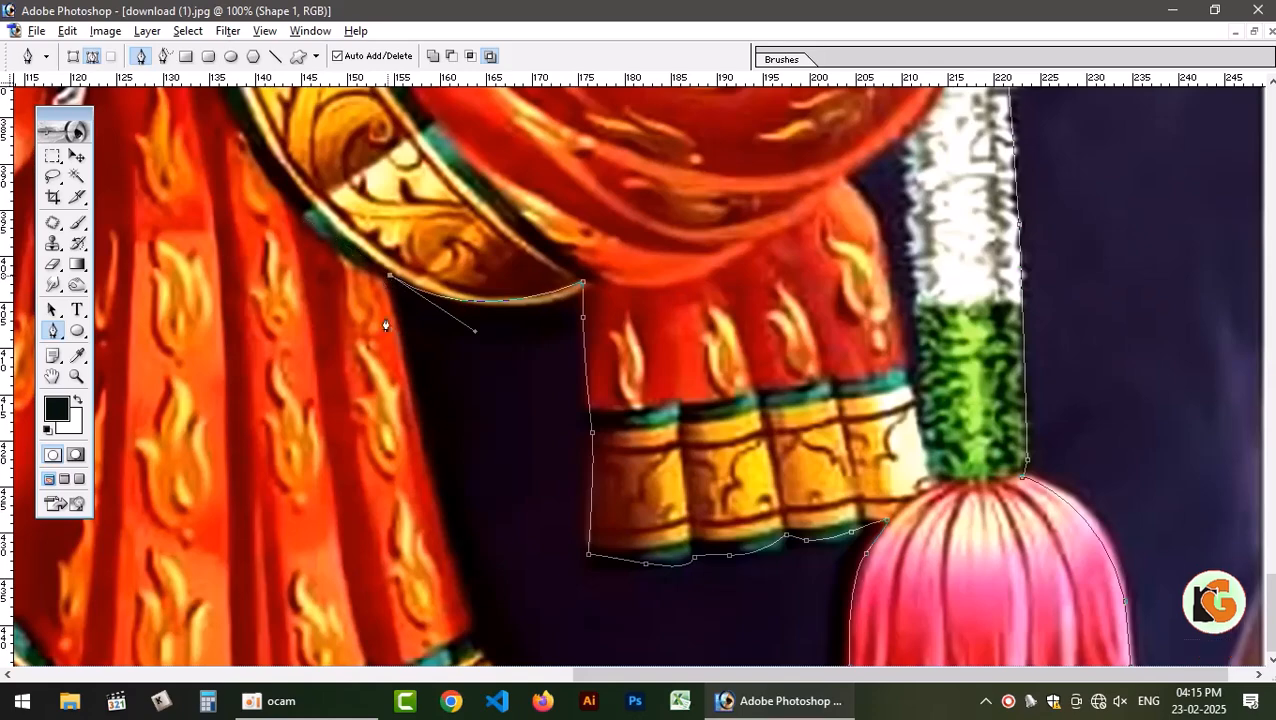
Trace the path down the outer edge of the red central drape toward its hem.
{"action": "left_click", "coordinate": [487, 674]}
{"action": "key", "text": "ctrl+minus"}
{"action": "key", "text": "ctrl+minus"}
{"action": "key", "text": "ctrl+minus"}
{"action": "key", "text": "ctrl+minus"}
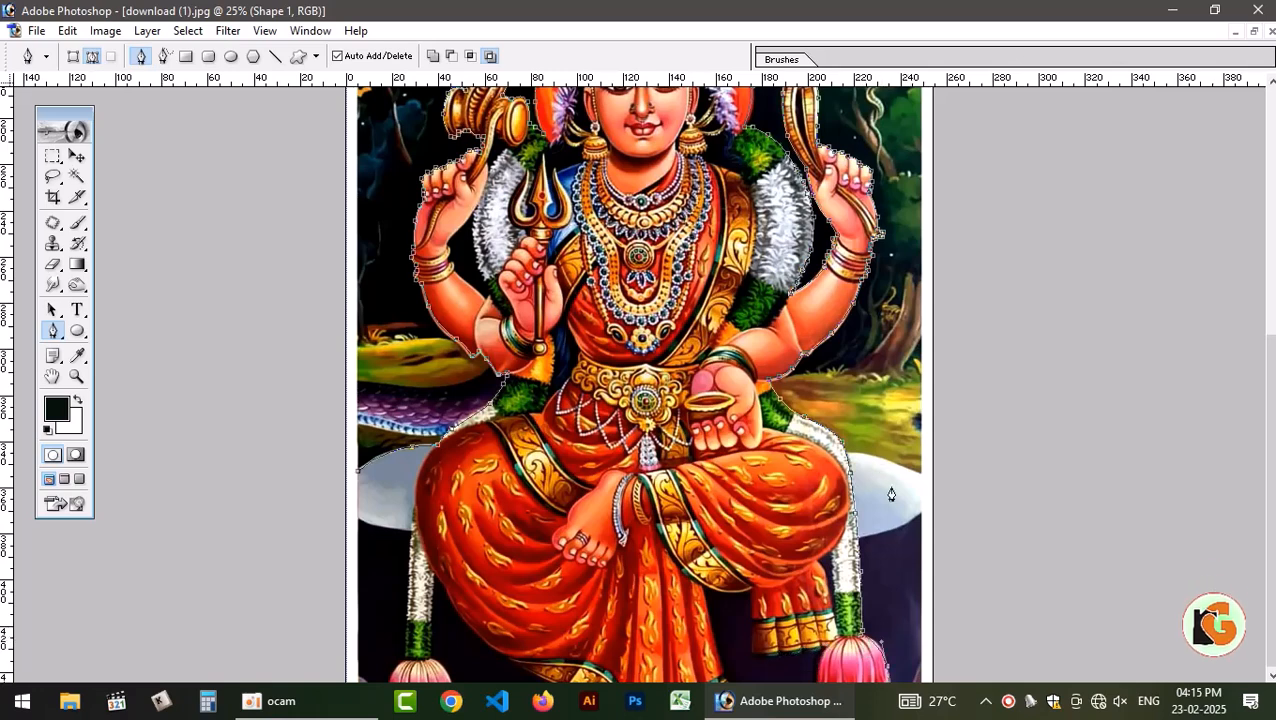
{"action": "key", "text": "ctrl+minus"}
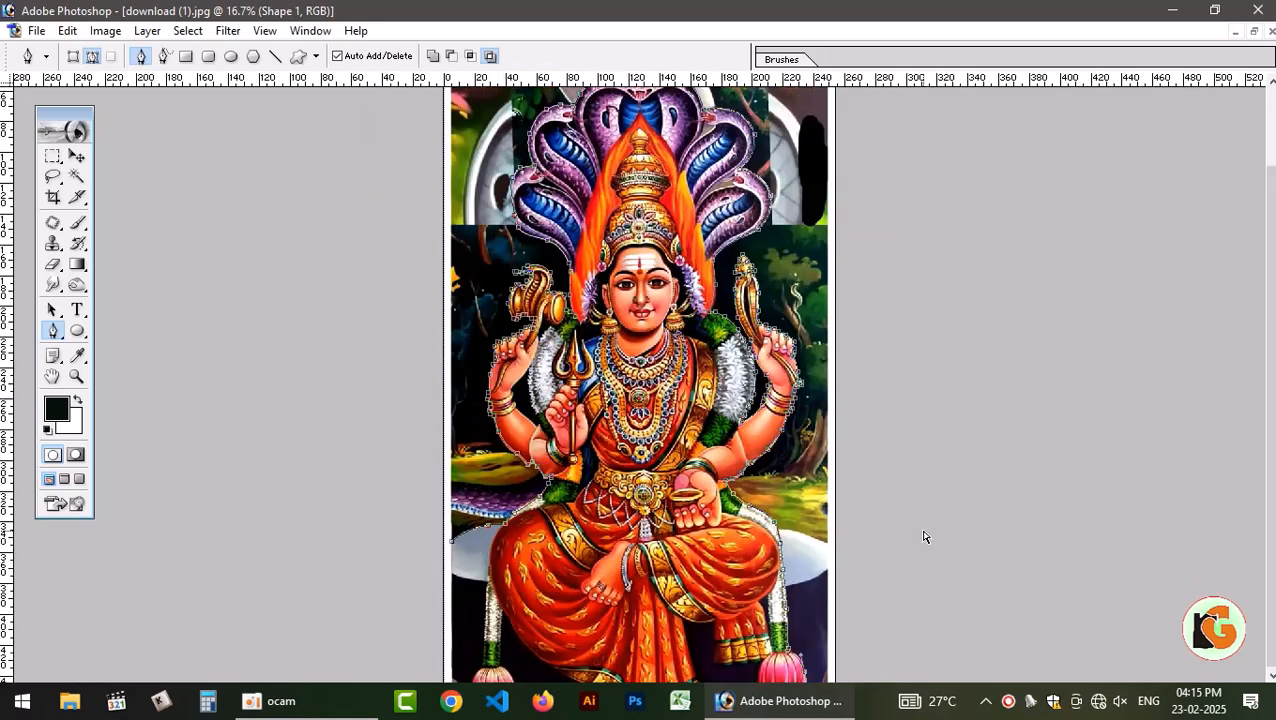
{"action": "key", "text": "ctrl+minus"}
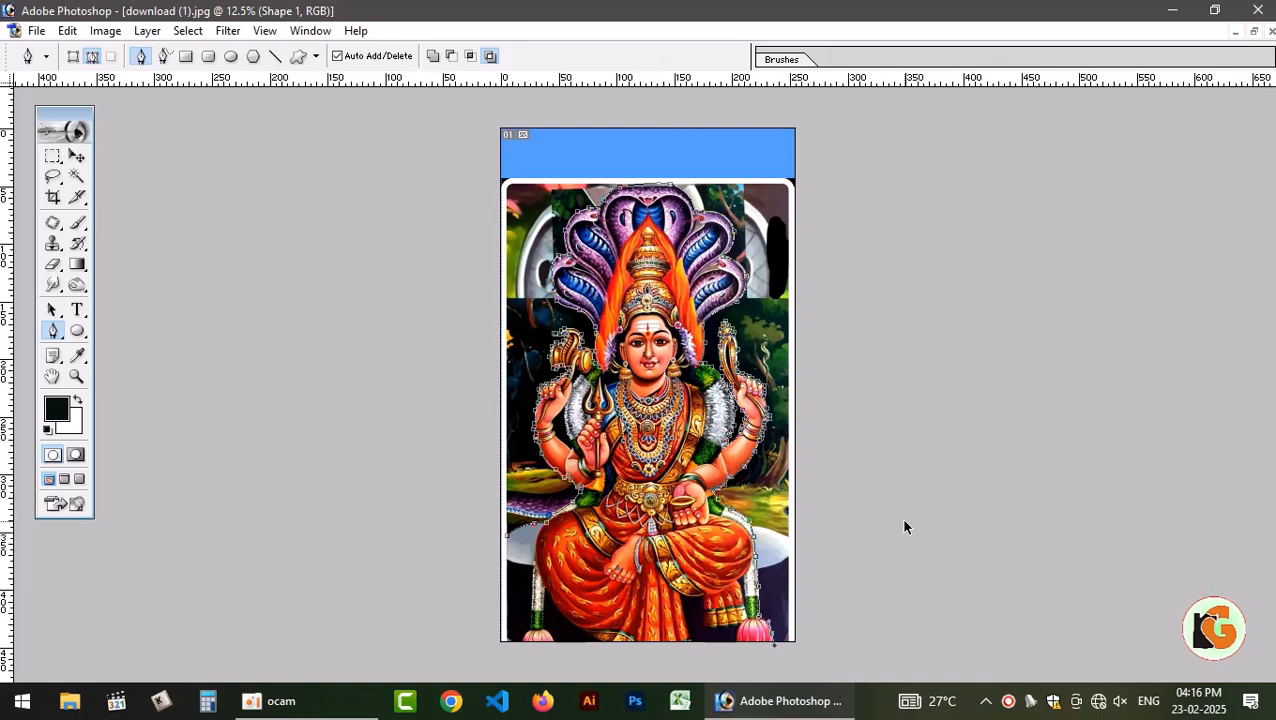
Load the figure's path as a selection and make the Background copy layer active, undoing the trial layer moves.
{"action": "key", "text": "ctrl+Return"}
{"action": "key", "text": "ctrl+d"}
{"action": "key", "text": "v"}
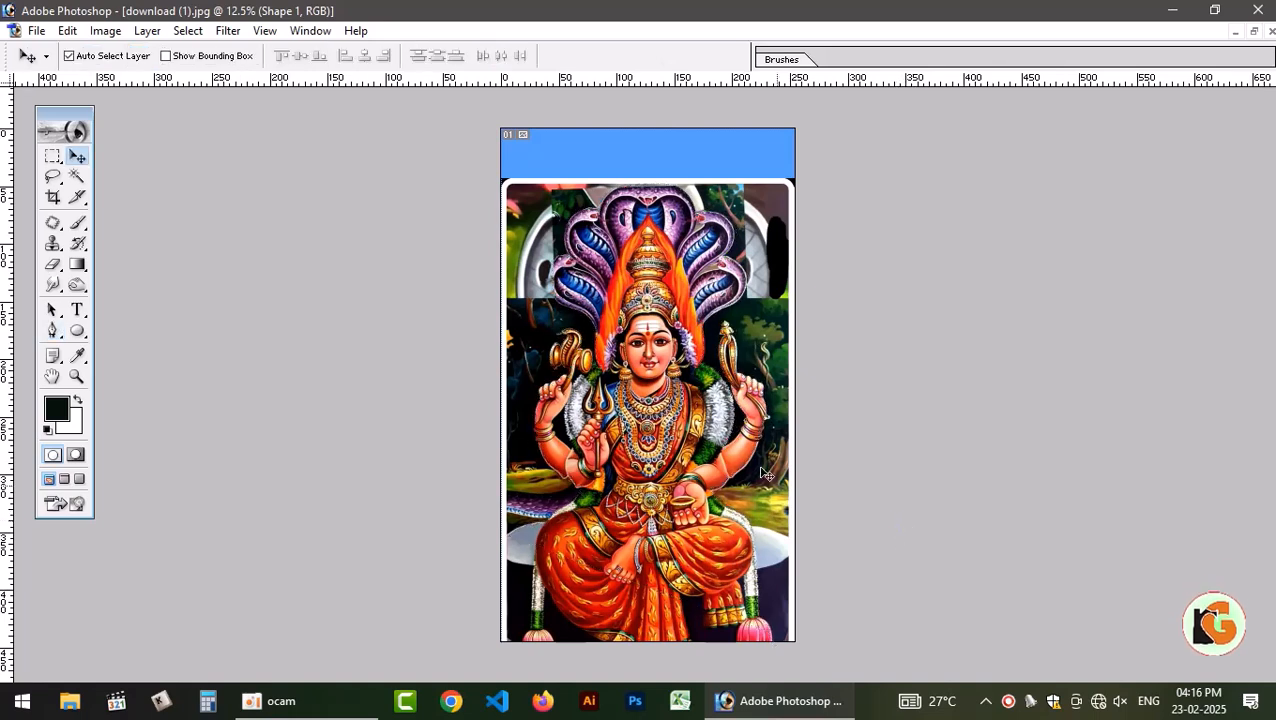
{"action": "left_click_drag", "start_coordinate": [729, 393], "coordinate": [729, 335]}
{"action": "key", "text": "ctrl+z"}
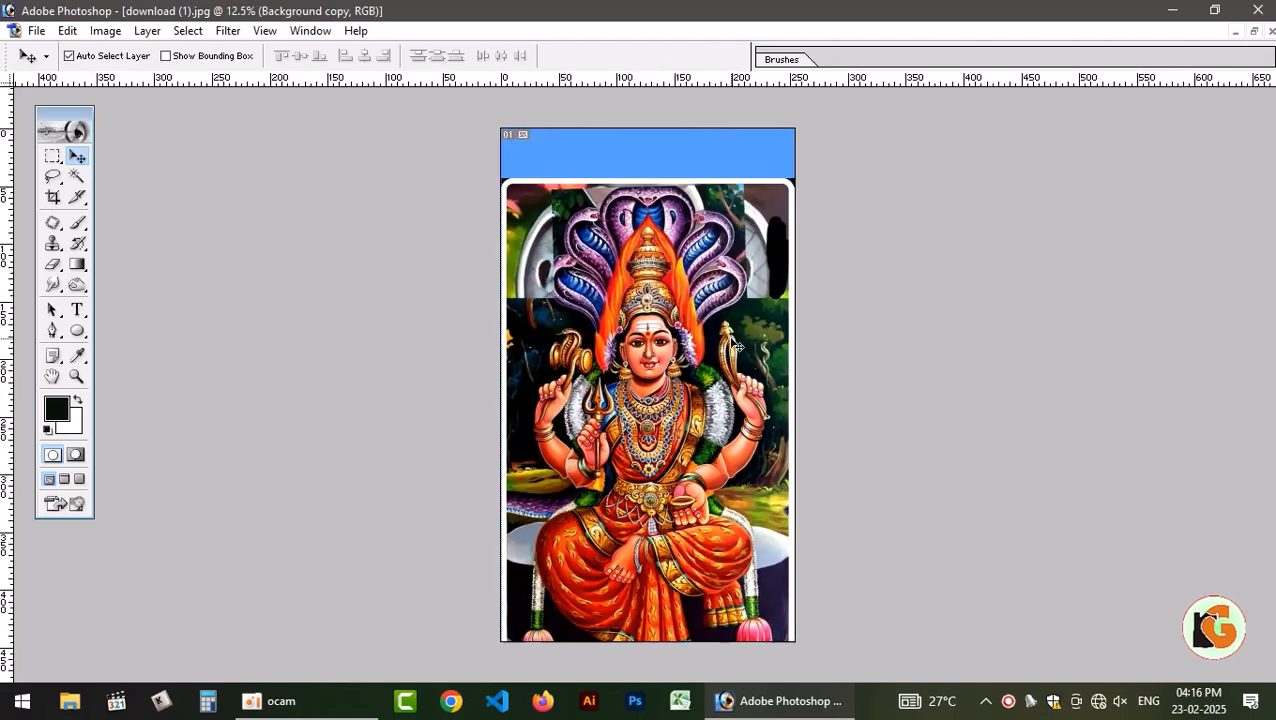
{"action": "left_click_drag", "start_coordinate": [691, 396], "coordinate": [686, 350]}
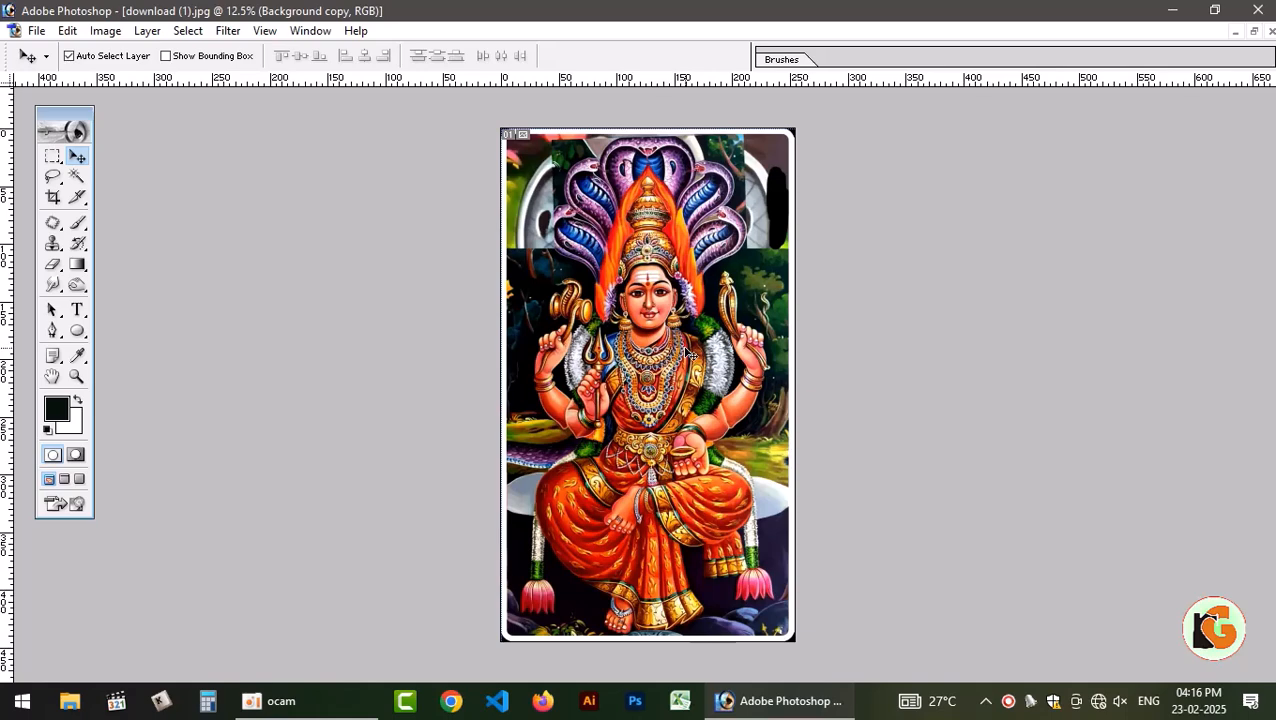
{"action": "key", "text": "ctrl+z"}
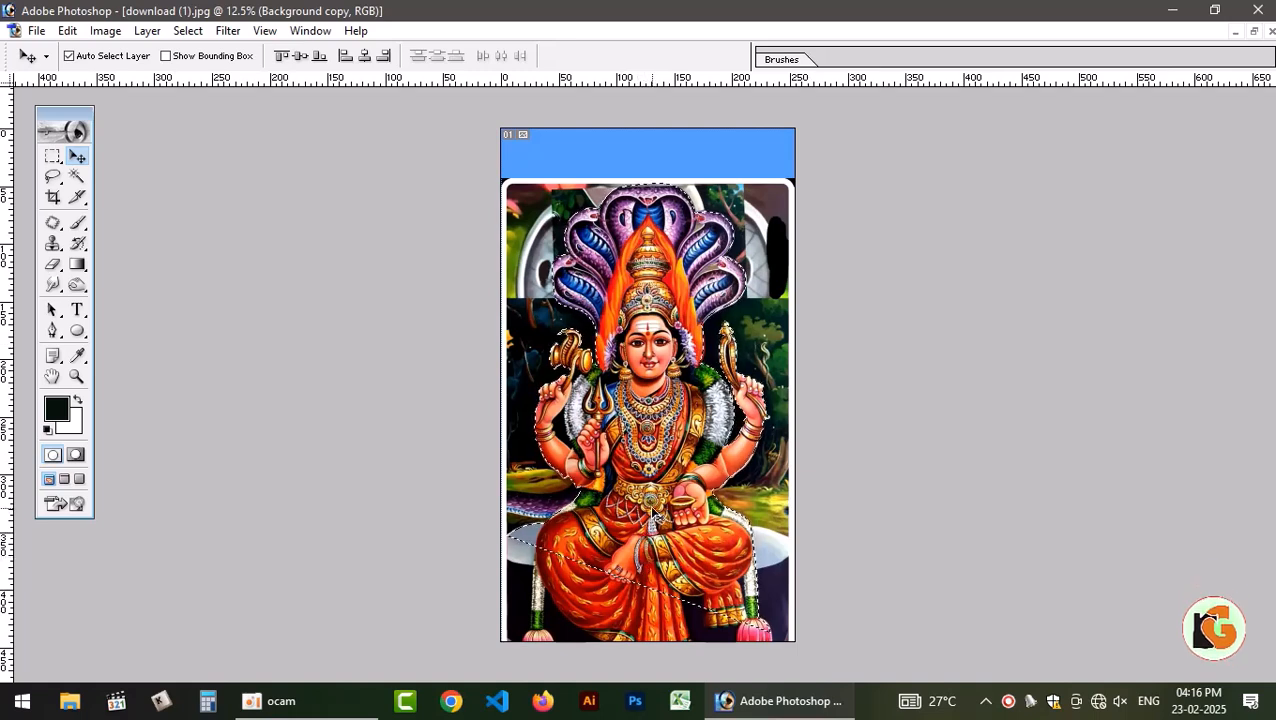
Extend the selection over the image's whole lower part with the Lasso and copy the selected area to a new layer.
{"action": "key", "text": "l"}
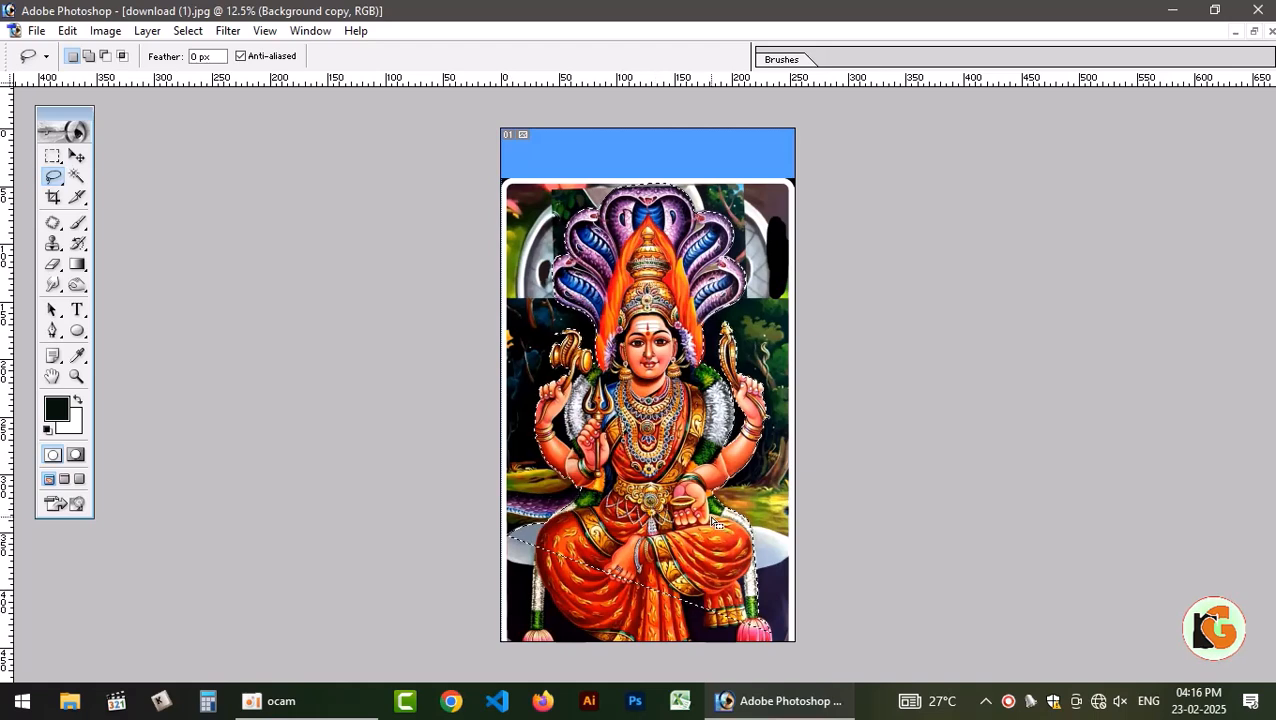
{"action": "key", "text": "alt"}
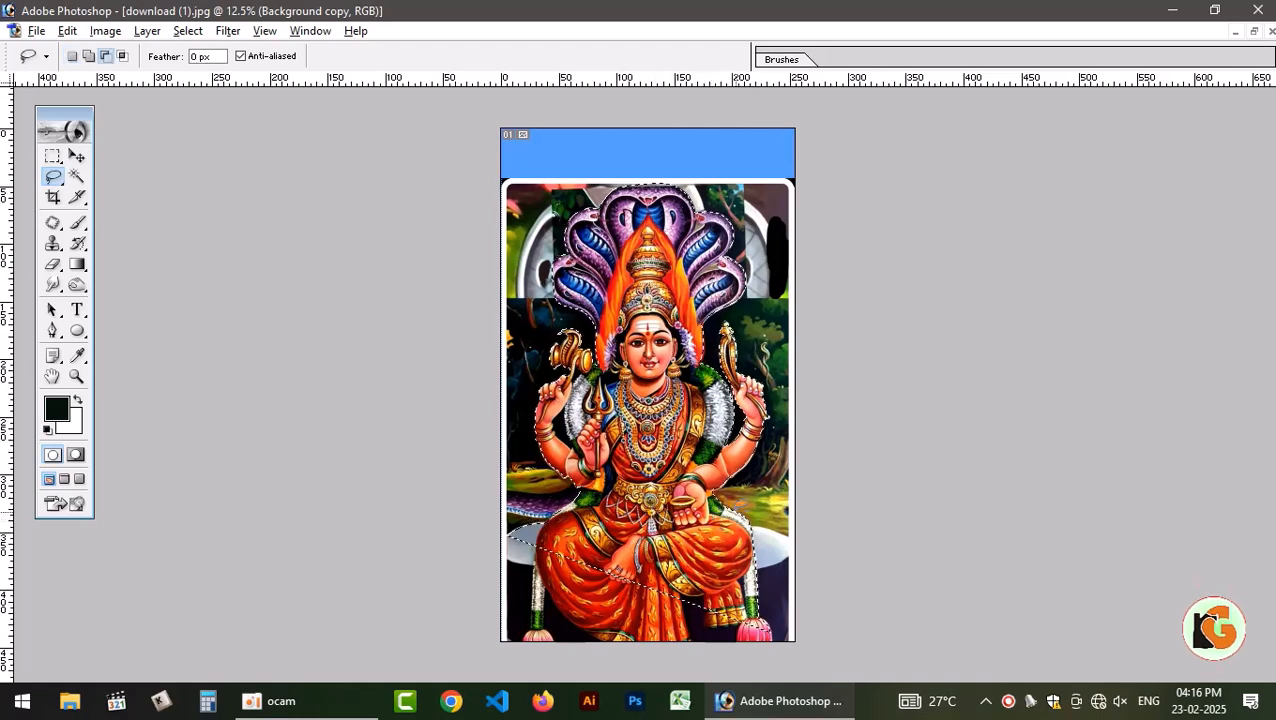
{"action": "mouse_move", "coordinate": [807, 543]}
{"action": "left_mouse_down"}
{"action": "mouse_move", "coordinate": [804, 675]}
{"action": "mouse_move", "coordinate": [683, 702]}
{"action": "mouse_move", "coordinate": [509, 700]}
{"action": "mouse_move", "coordinate": [427, 638]}
{"action": "mouse_move", "coordinate": [460, 539]}
{"action": "mouse_move", "coordinate": [481, 523]}
{"action": "mouse_move", "coordinate": [557, 521]}
{"action": "mouse_move", "coordinate": [519, 520]}
{"action": "left_mouse_up"}
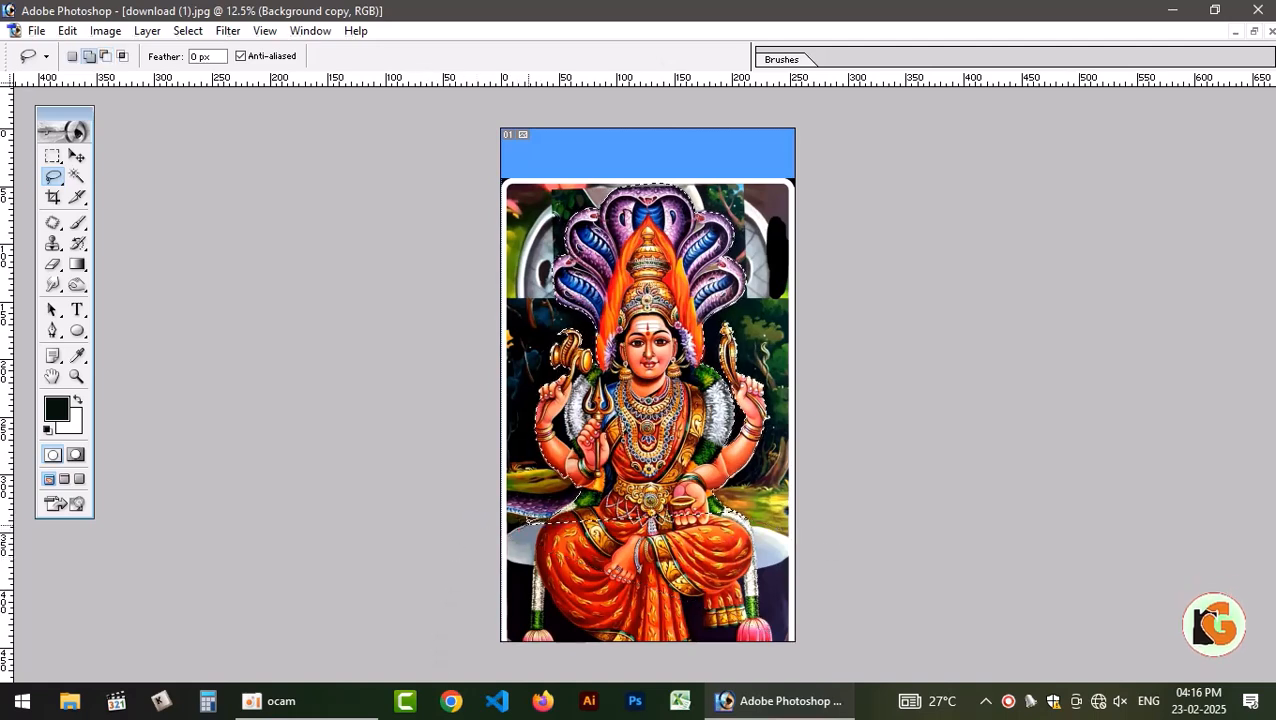
{"action": "mouse_move", "coordinate": [605, 511]}
{"action": "left_mouse_down"}
{"action": "mouse_move", "coordinate": [736, 507]}
{"action": "mouse_move", "coordinate": [484, 615]}
{"action": "mouse_move", "coordinate": [476, 530]}
{"action": "mouse_move", "coordinate": [705, 500]}
{"action": "mouse_move", "coordinate": [736, 508]}
{"action": "mouse_move", "coordinate": [812, 607]}
{"action": "mouse_move", "coordinate": [700, 705]}
{"action": "mouse_move", "coordinate": [420, 700]}
{"action": "mouse_move", "coordinate": [258, 540]}
{"action": "left_mouse_up"}
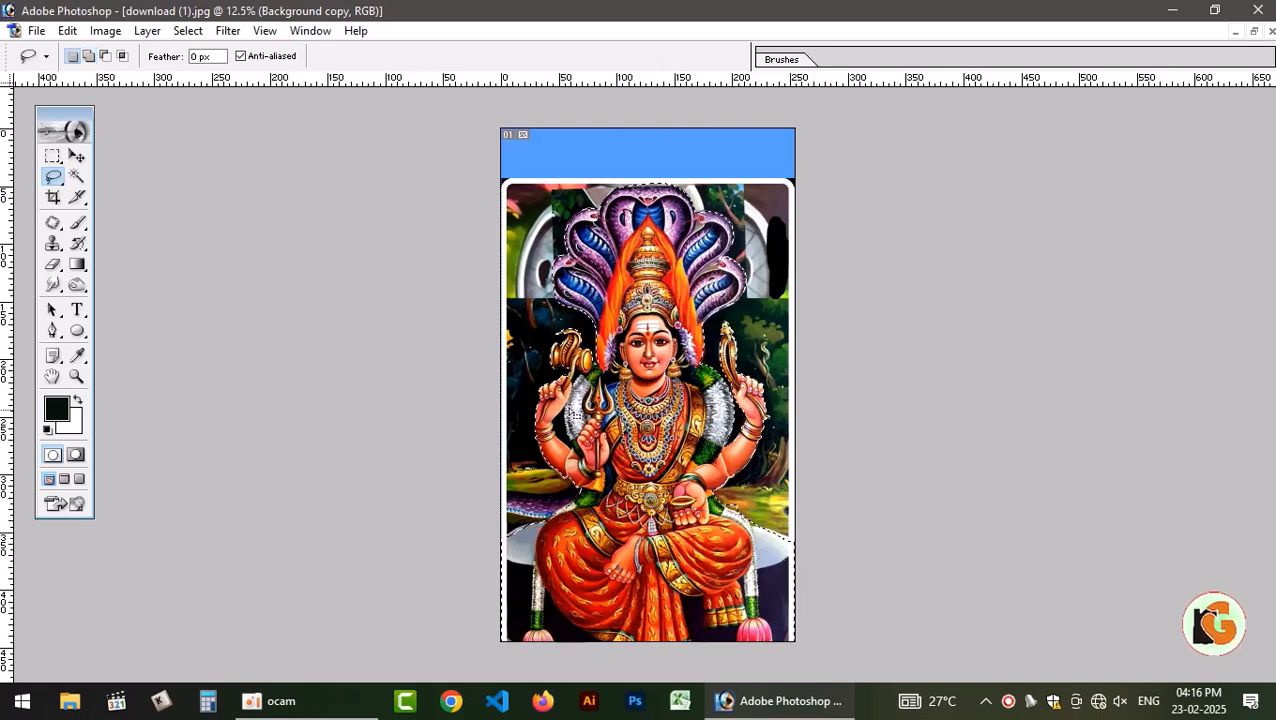
{"action": "key", "text": "F7"}
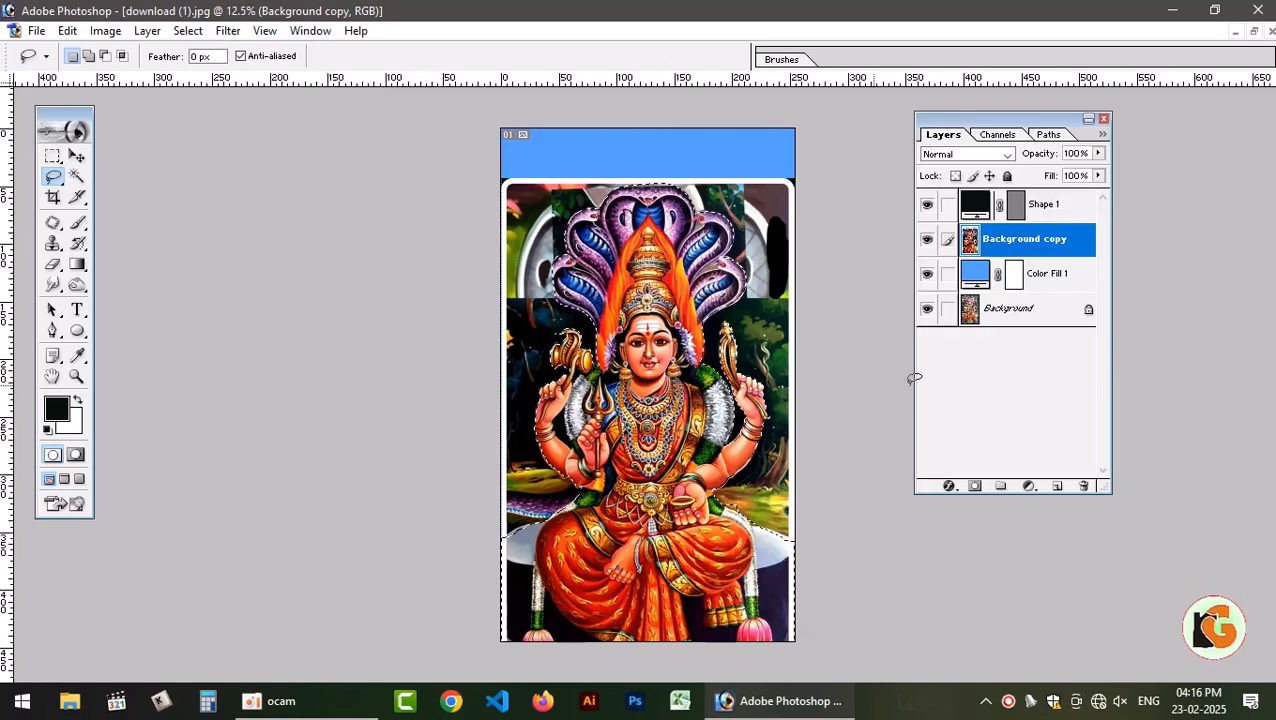
{"action": "key", "text": "ctrl+j"}
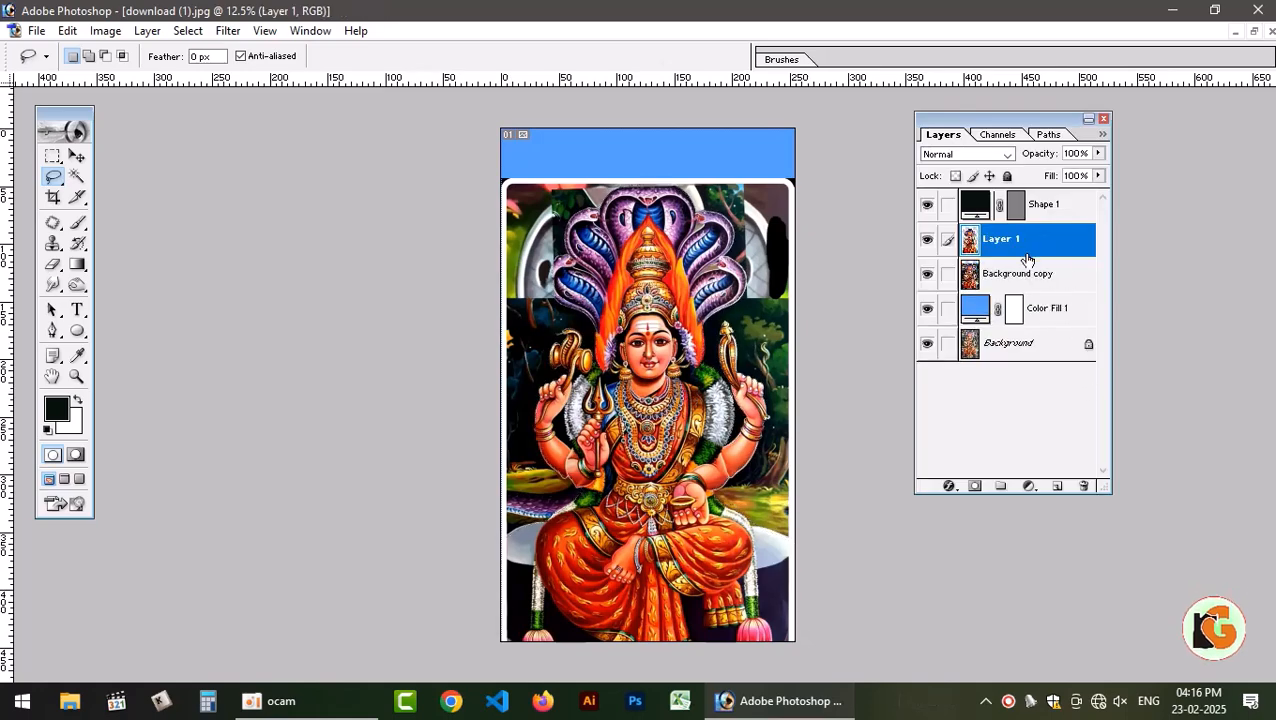
{"action": "key", "text": "v"}
{"action": "left_click_drag", "start_coordinate": [675, 385], "coordinate": [676, 307]}
{"action": "key", "text": "ctrl+z"}
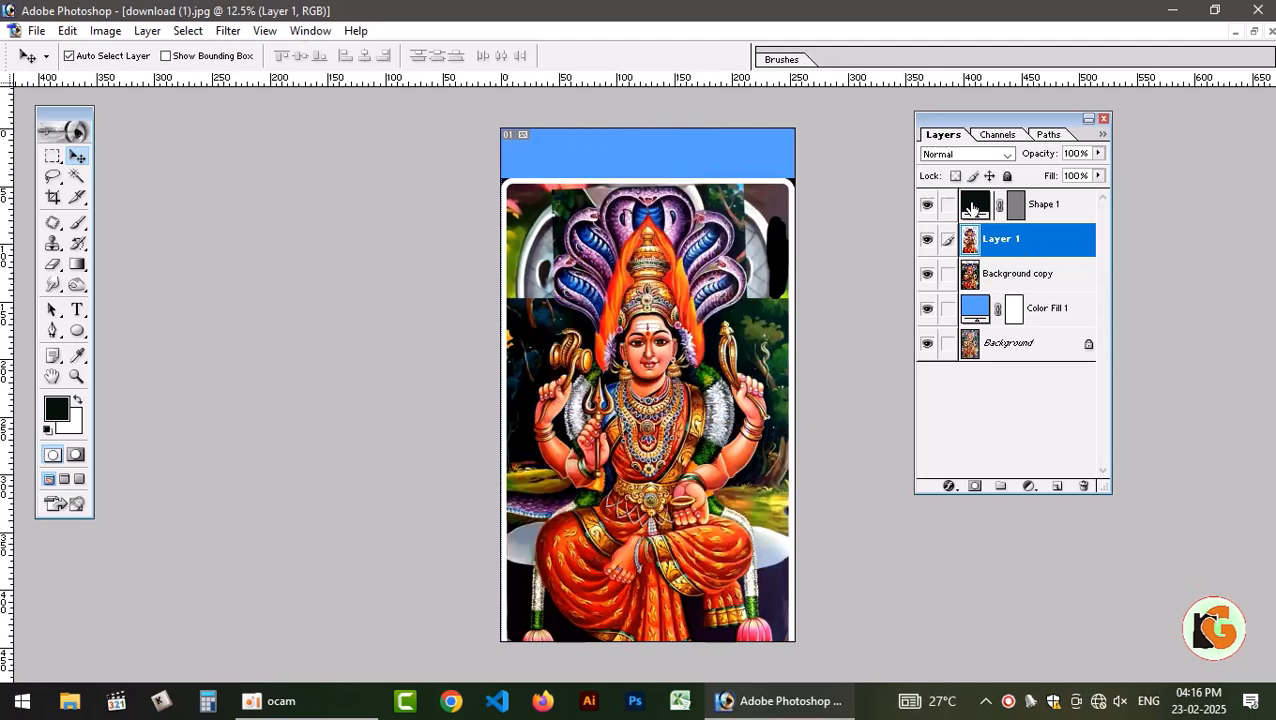
Delete the Shape 1 layer, removing its vector mask first.
{"action": "left_click", "coordinate": [1035, 206]}
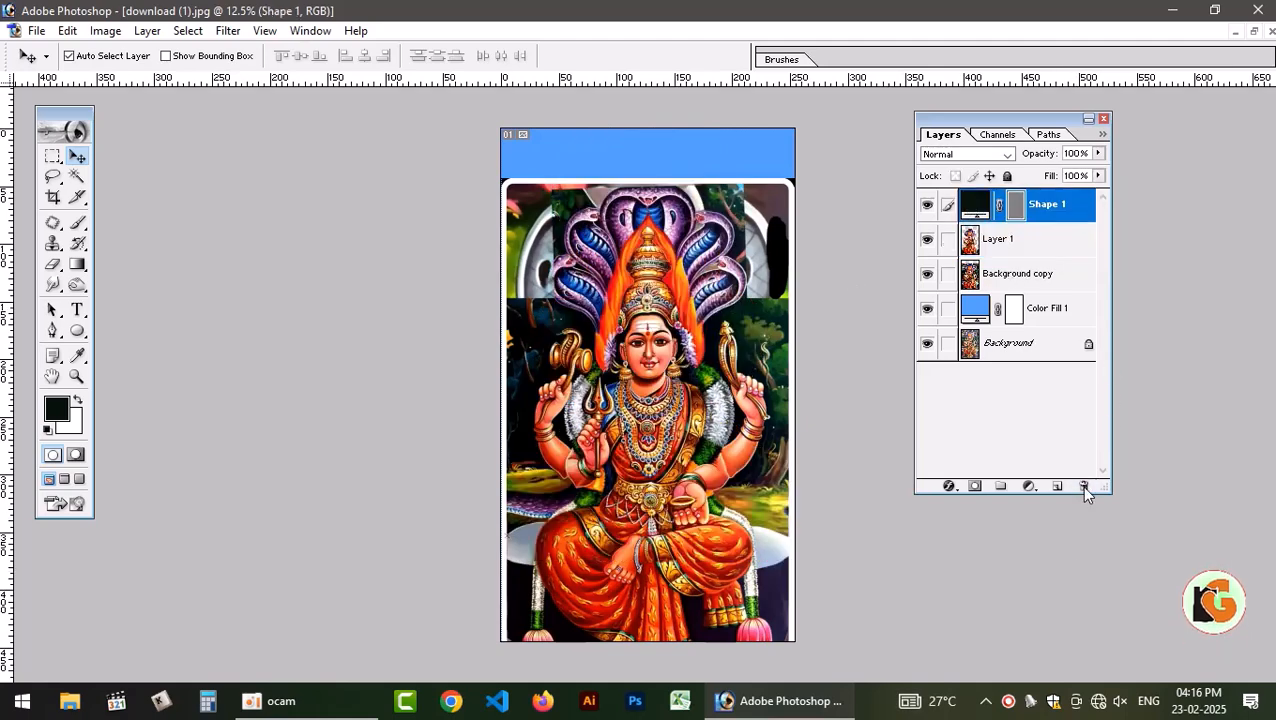
{"action": "left_click", "coordinate": [1084, 487]}
{"action": "key", "text": "Return"}
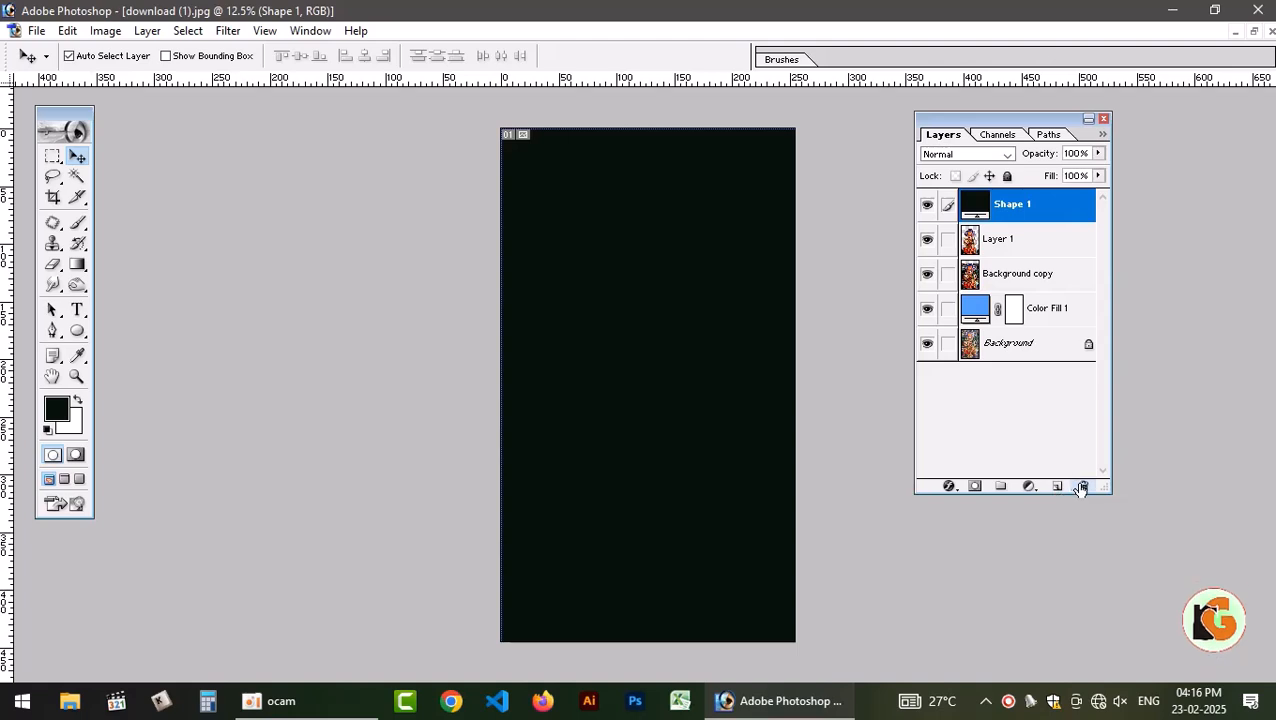
{"action": "left_click", "coordinate": [1083, 486]}
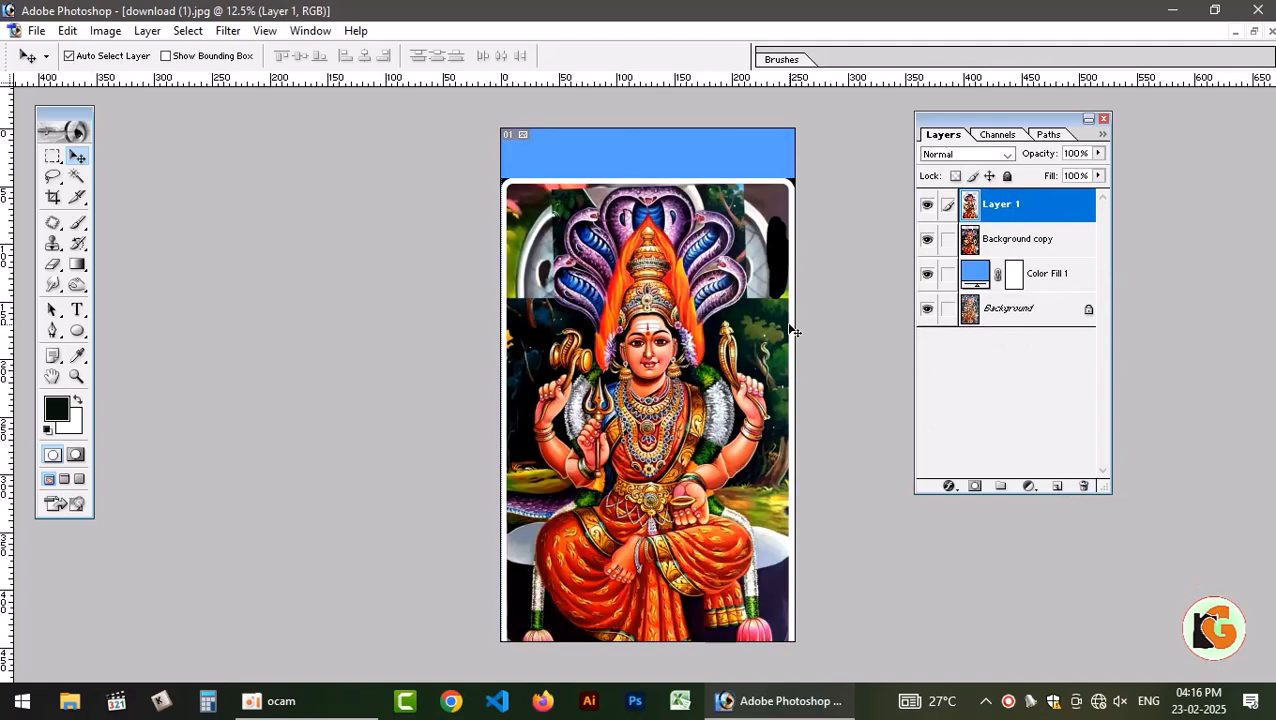
Link Layer 1 with the Background copy, move both up to cover the blue band above the picture, and unlink them.
{"action": "left_click", "coordinate": [948, 240]}
{"action": "left_click_drag", "start_coordinate": [754, 245], "coordinate": [754, 196]}
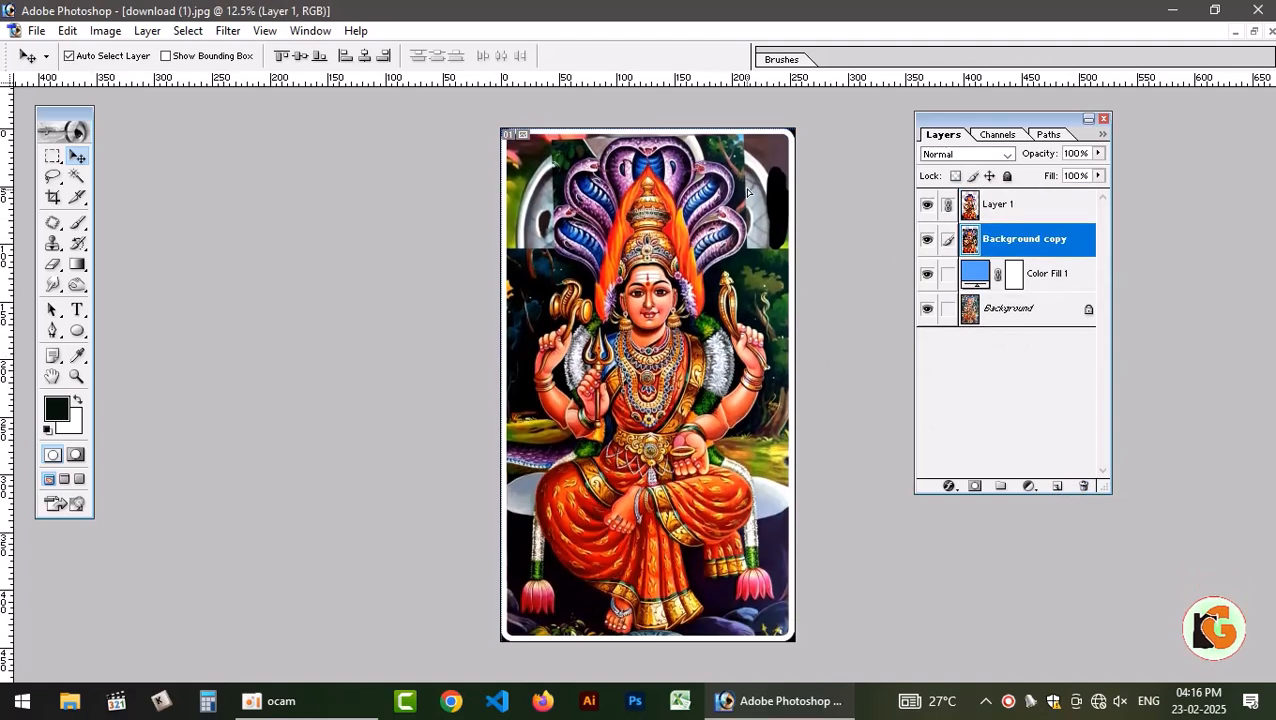
{"action": "left_click", "coordinate": [1015, 207]}
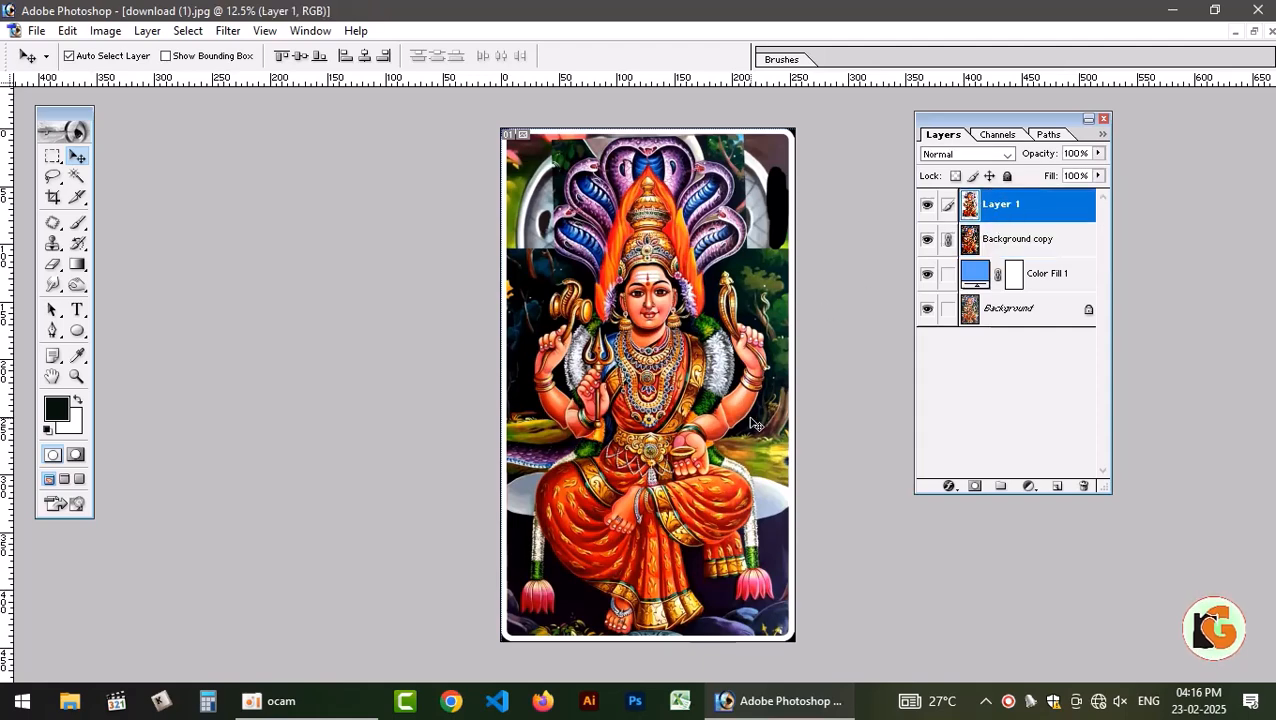
{"action": "left_click", "coordinate": [948, 240]}
Toggle the visibility of Layer 1 and the Background copy to compare the cutout with the full image.
{"action": "left_click", "coordinate": [927, 205]}
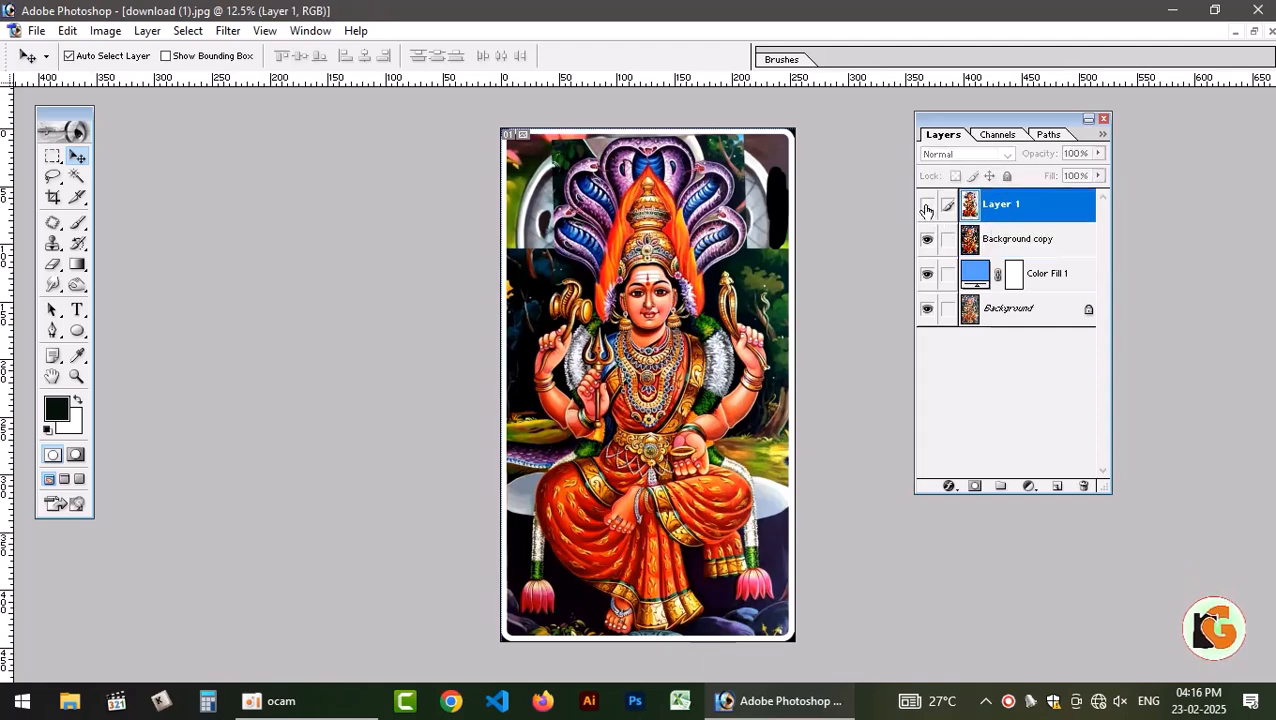
{"action": "left_click", "coordinate": [927, 205]}
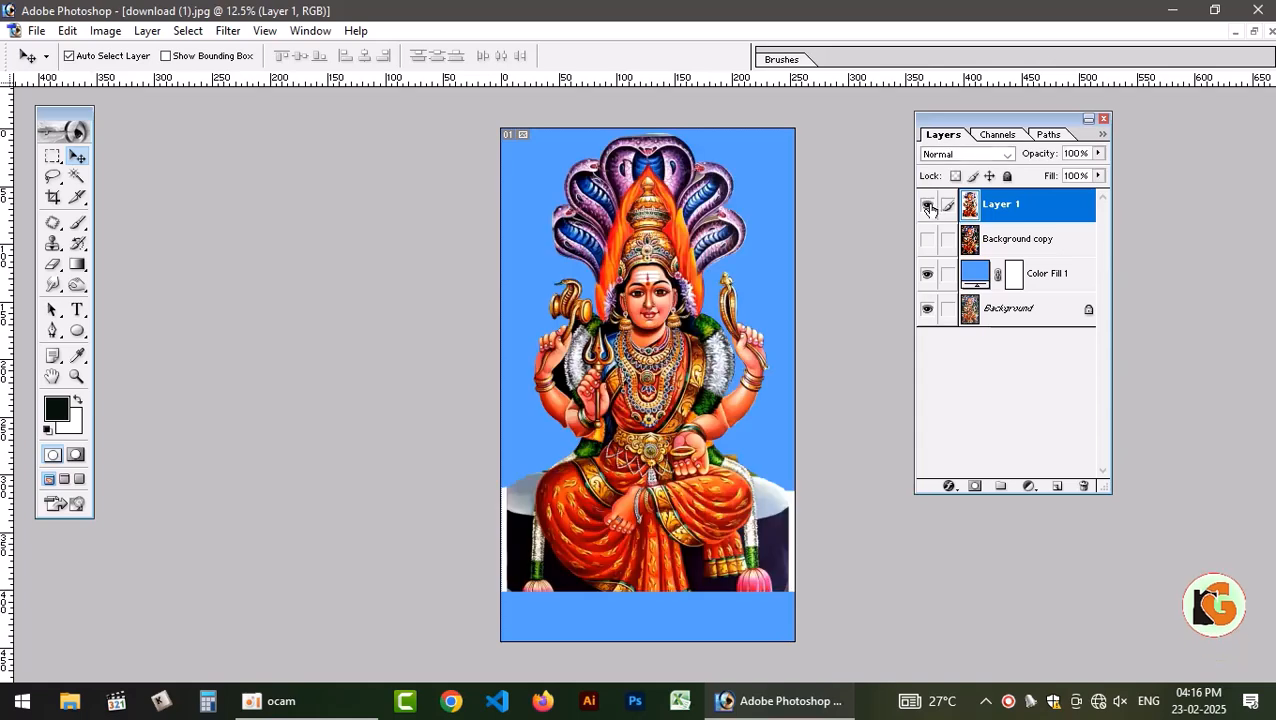
{"action": "left_click", "coordinate": [927, 240]}
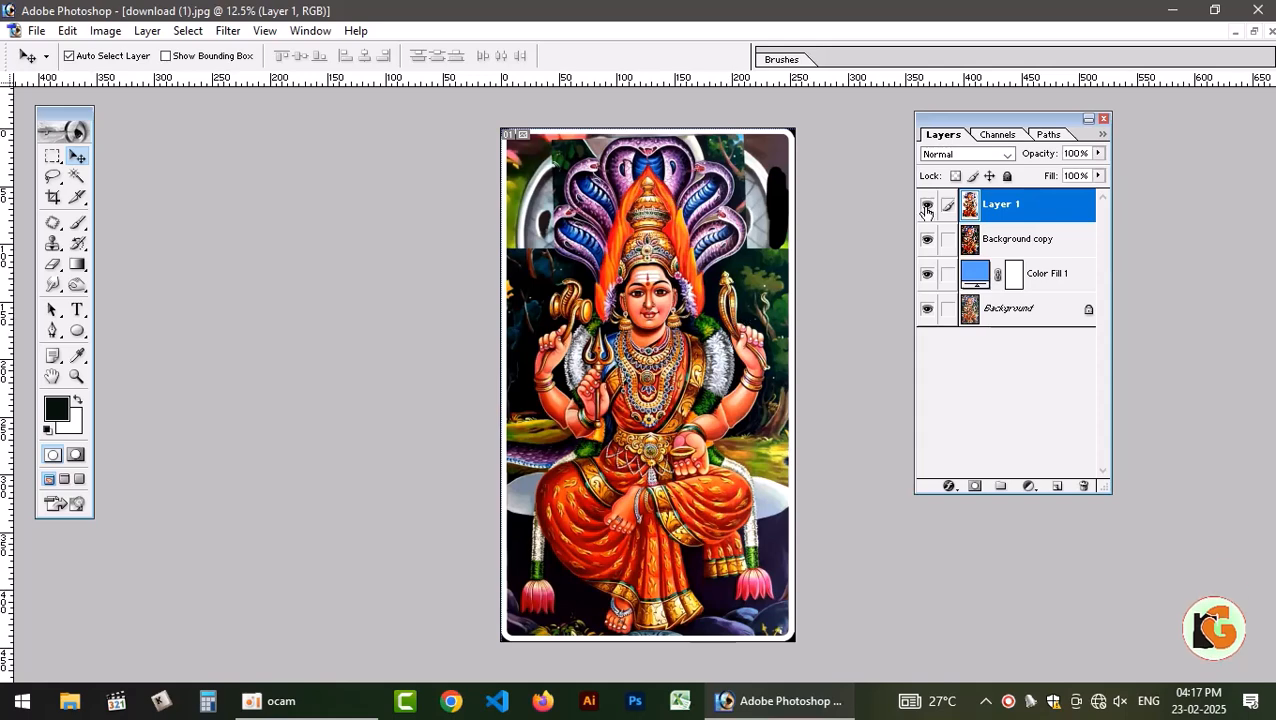
{"action": "left_click", "coordinate": [927, 240]}
{"action": "left_click", "coordinate": [927, 205]}
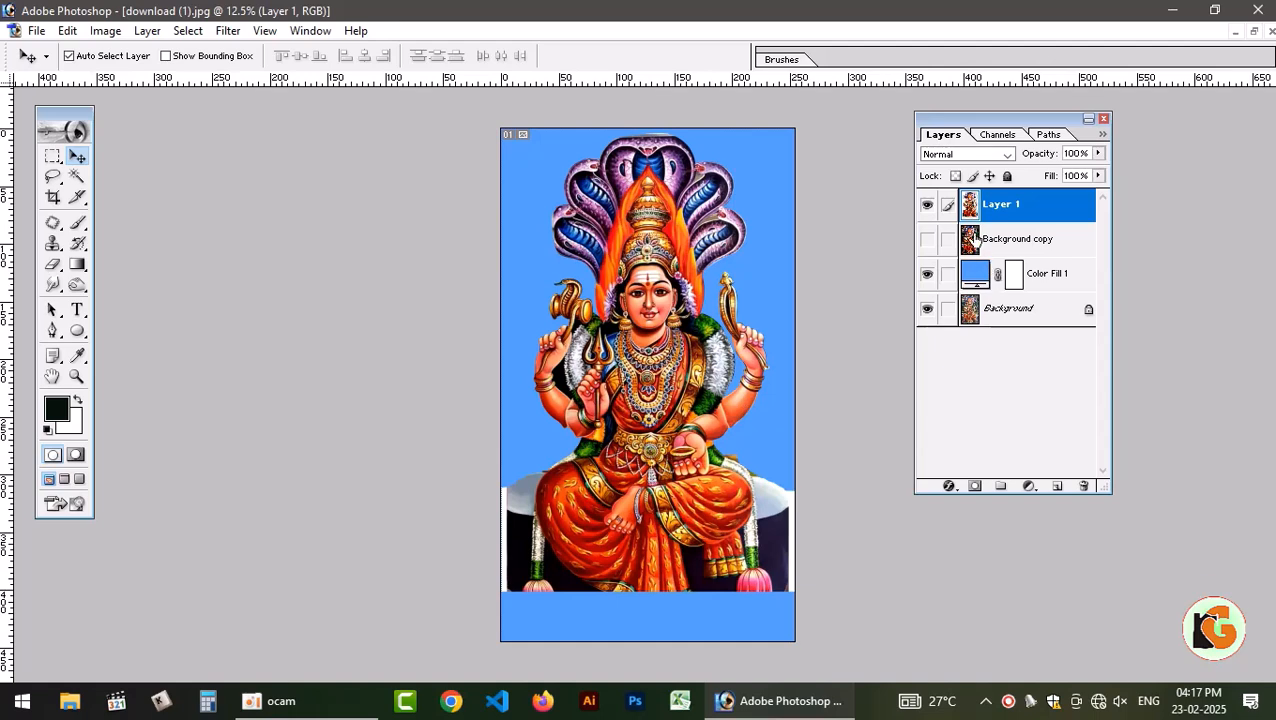
{"action": "left_click", "coordinate": [927, 240]}
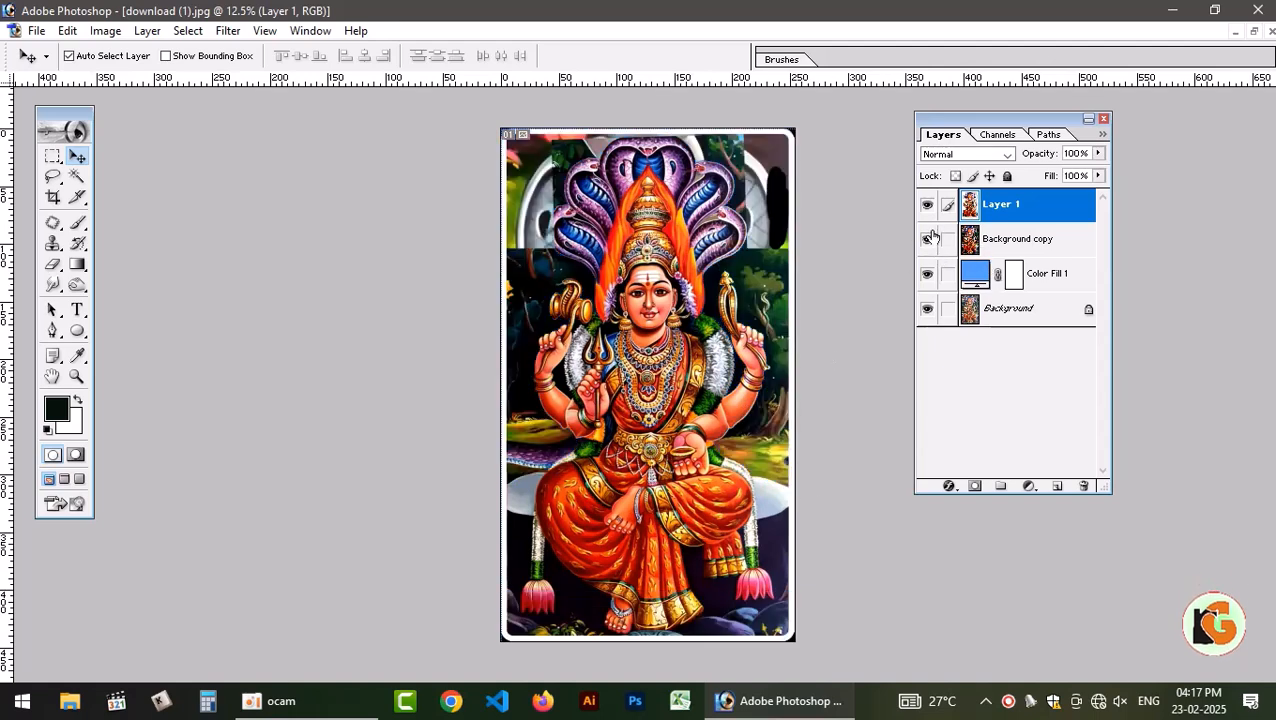
Load Layer 1's outline as a selection on the Background copy and extend it to the image's lower edge with the Lasso.
{"action": "left_click", "coordinate": [972, 207], "text": "ctrl"}
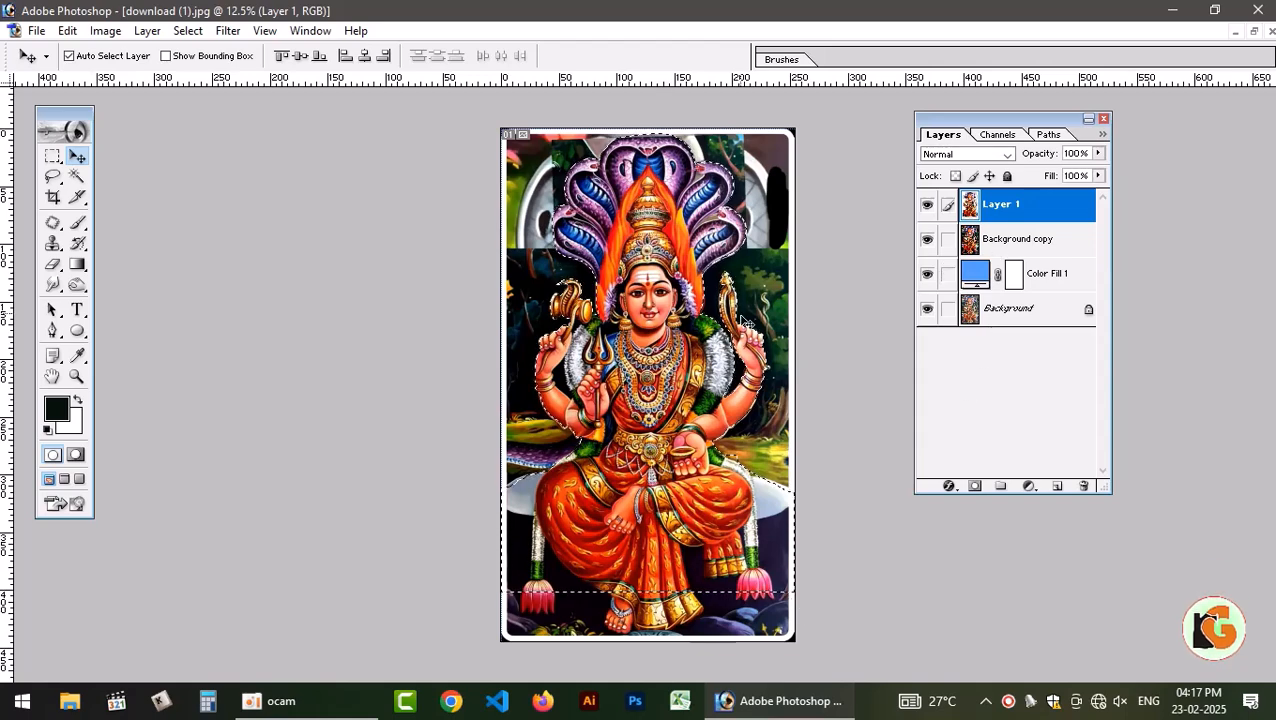
{"action": "left_click", "coordinate": [1003, 254]}
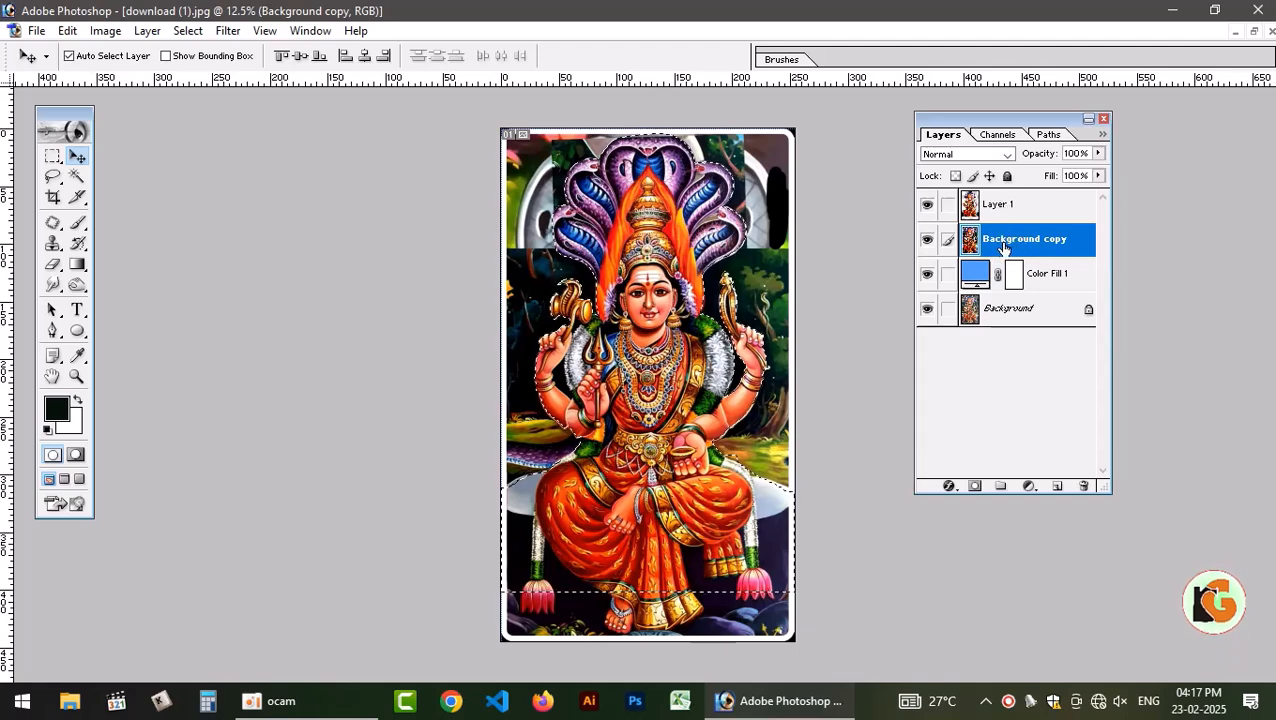
{"action": "key", "text": "l"}
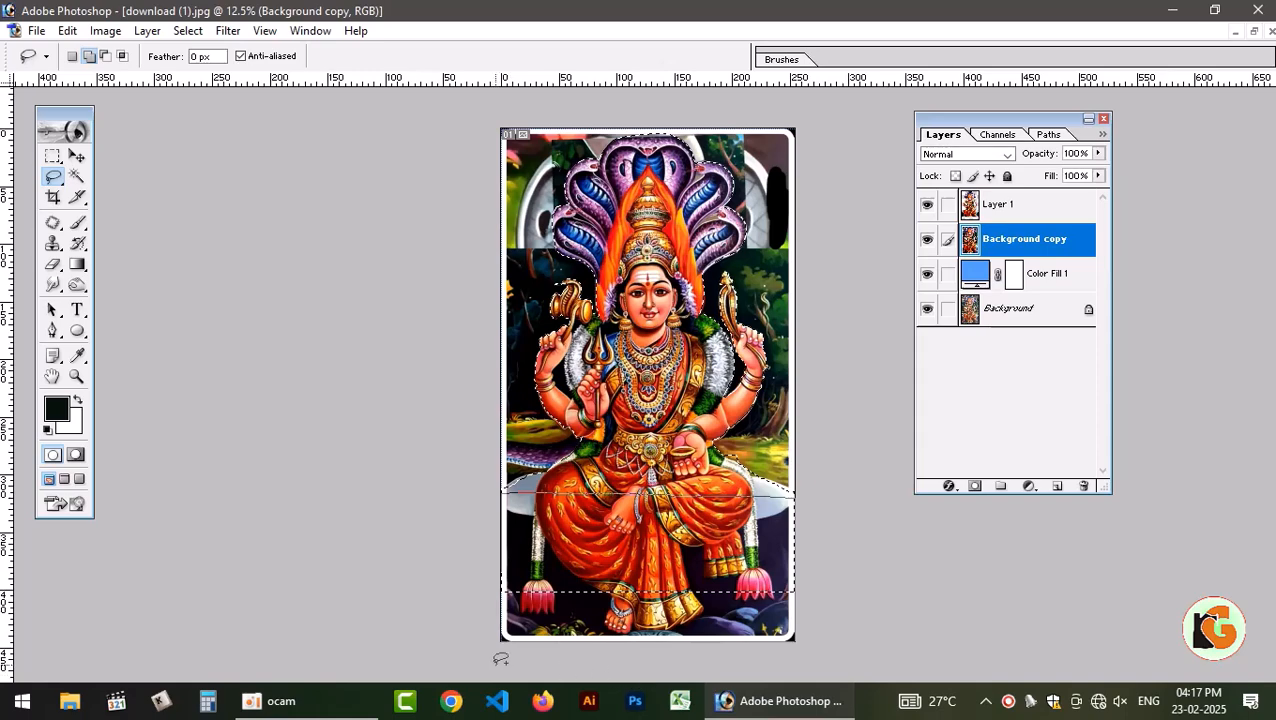
{"action": "mouse_move", "coordinate": [474, 637]}
{"action": "left_mouse_down"}
{"action": "mouse_move", "coordinate": [447, 576]}
{"action": "mouse_move", "coordinate": [477, 499]}
{"action": "left_mouse_up"}
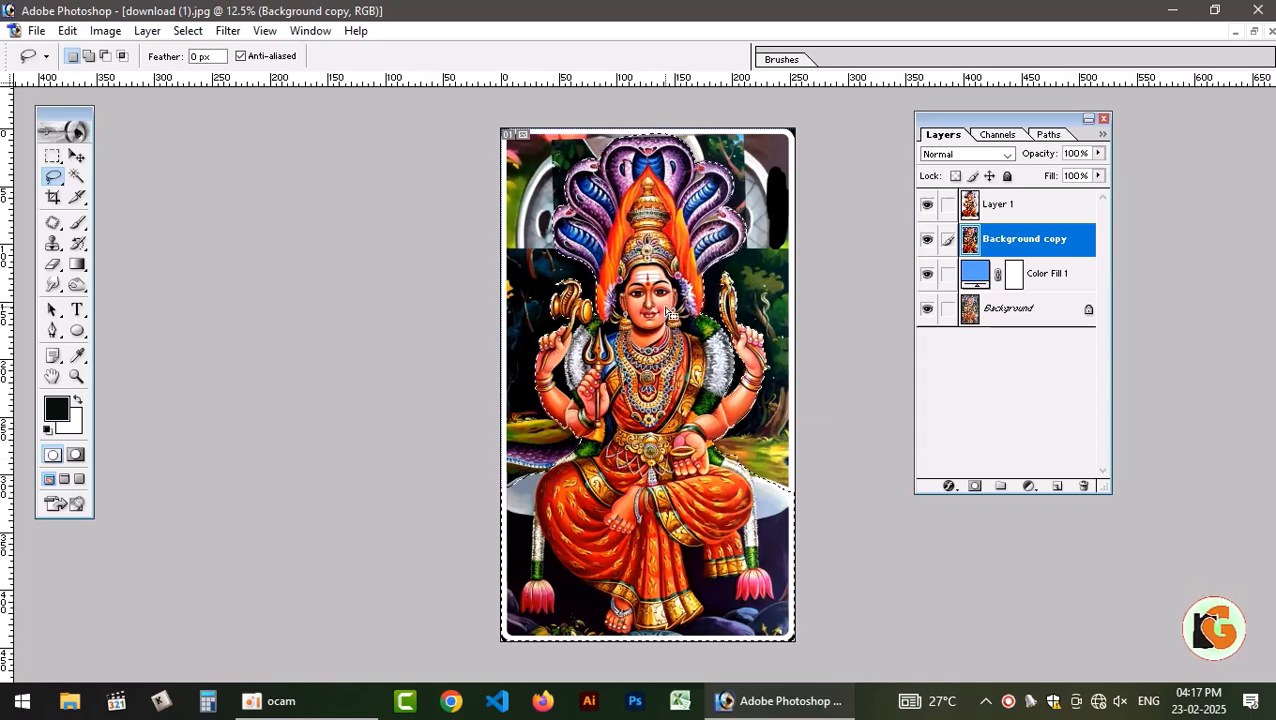
Feather the selection by 1 pixel and copy the selected area to a new layer.
{"action": "key", "text": "shift"}
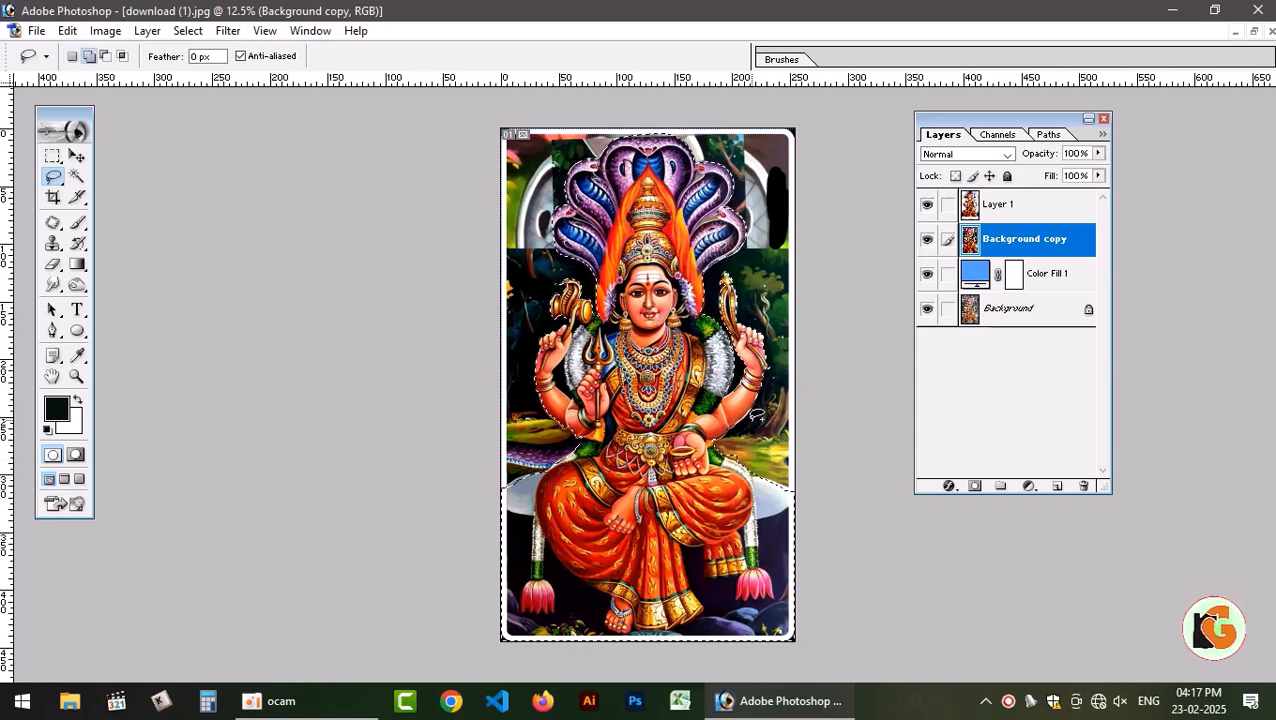
{"action": "key", "text": "ctrl+alt+d"}
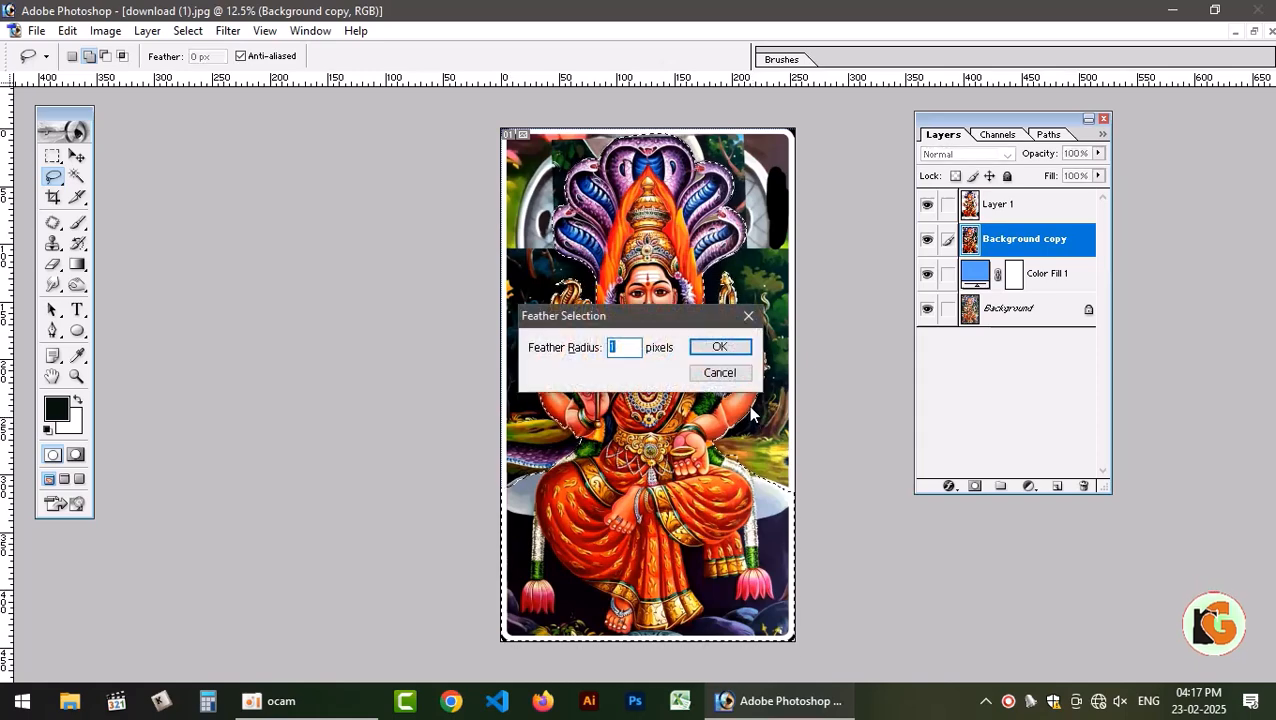
{"action": "key", "text": "Return"}
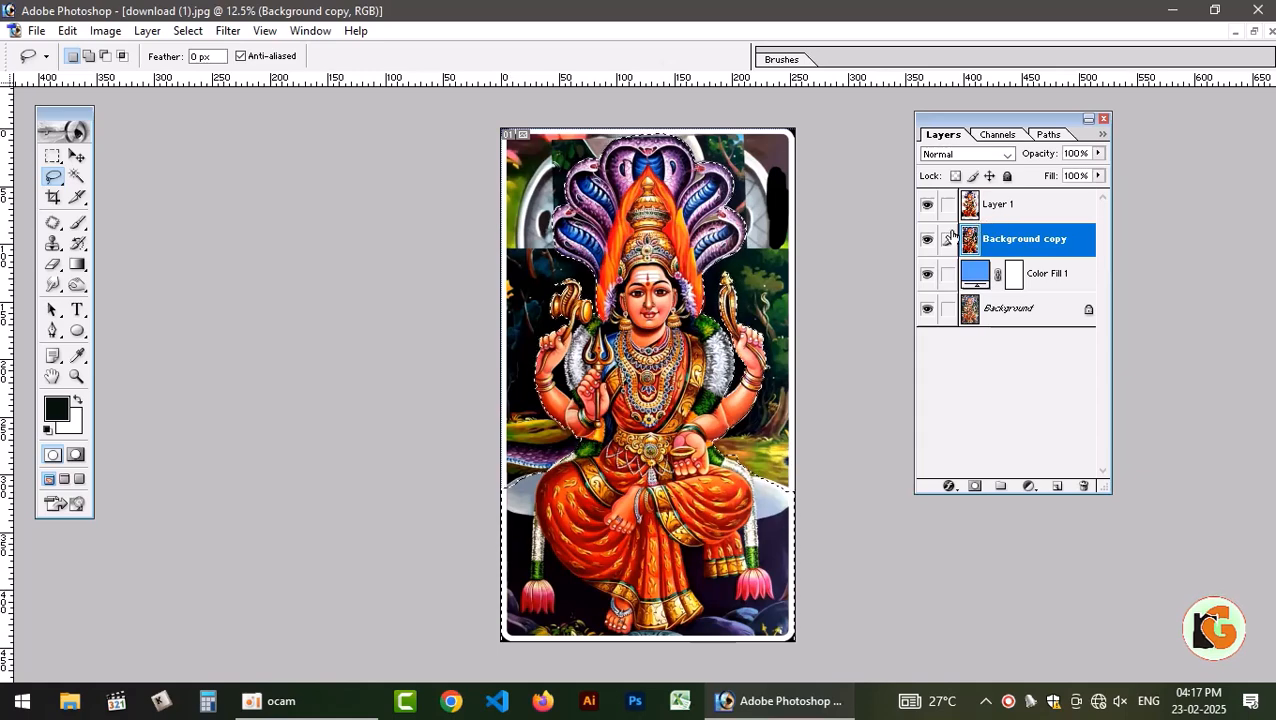
{"action": "key", "text": "ctrl+j"}
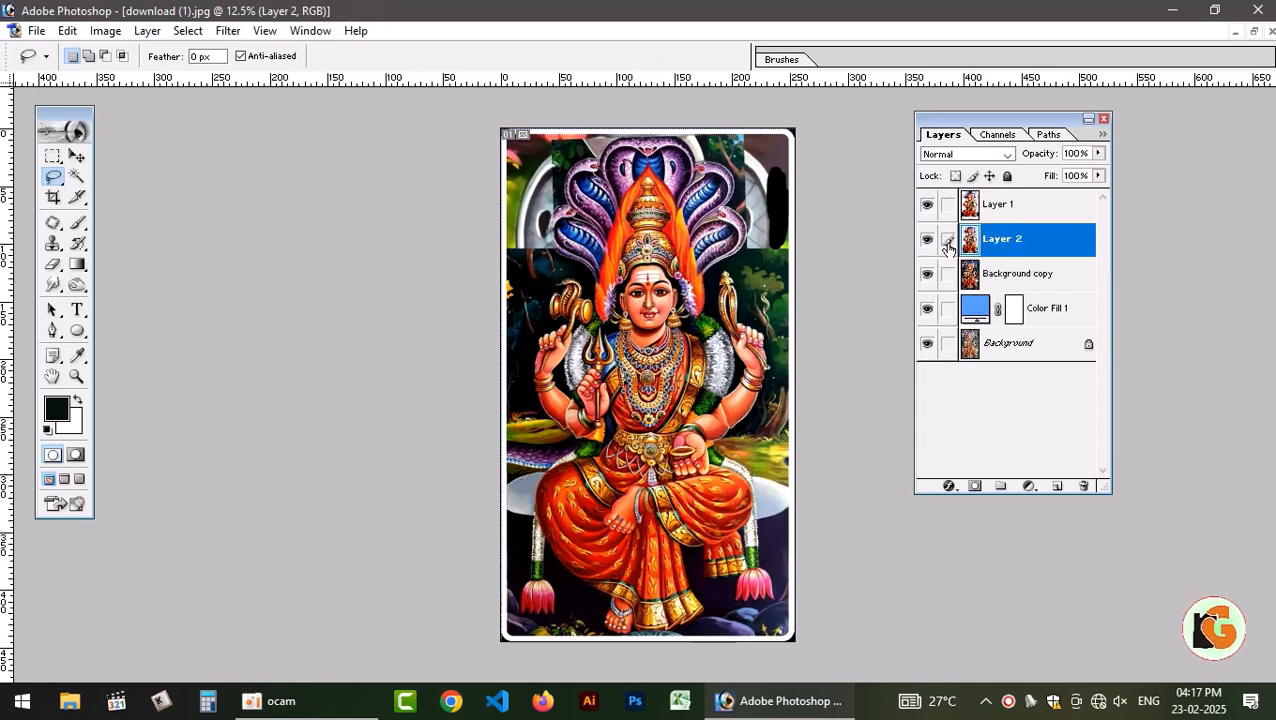
Hide the Background copy and toggle Layer 1 and Layer 2 to compare the two cutouts against the blue fill.
{"action": "left_click", "coordinate": [927, 275]}
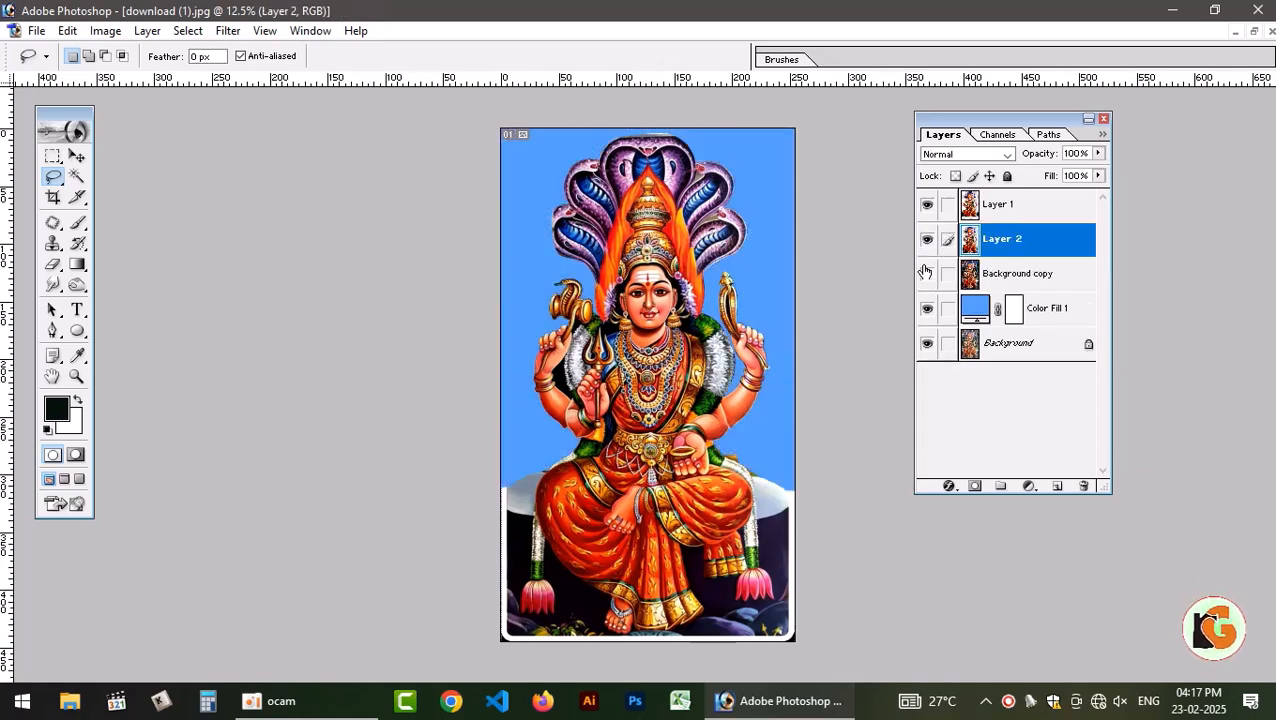
{"action": "left_click", "coordinate": [927, 205]}
{"action": "left_click", "coordinate": [927, 239]}
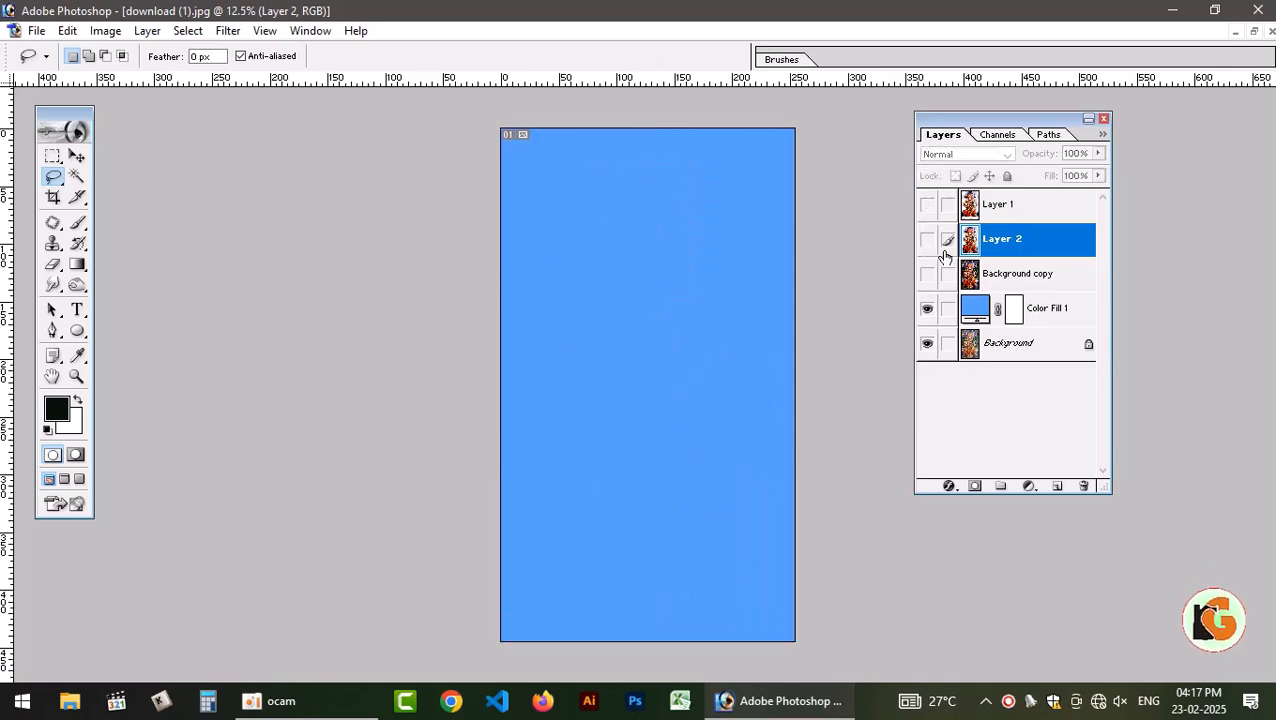
{"action": "left_click", "coordinate": [927, 239]}
{"action": "left_click", "coordinate": [927, 239]}
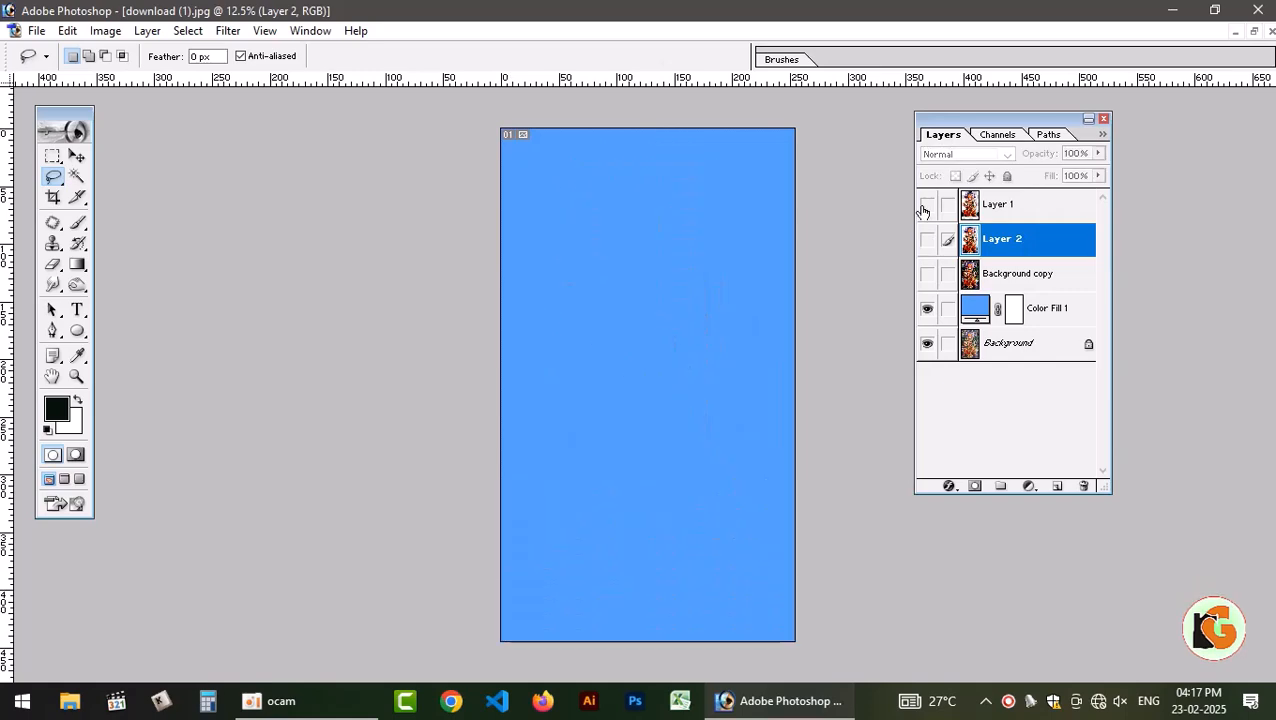
{"action": "left_click", "coordinate": [927, 205]}
Link Layer 1 to Layer 2, show both, and merge them into one layer.
{"action": "key", "text": "v"}
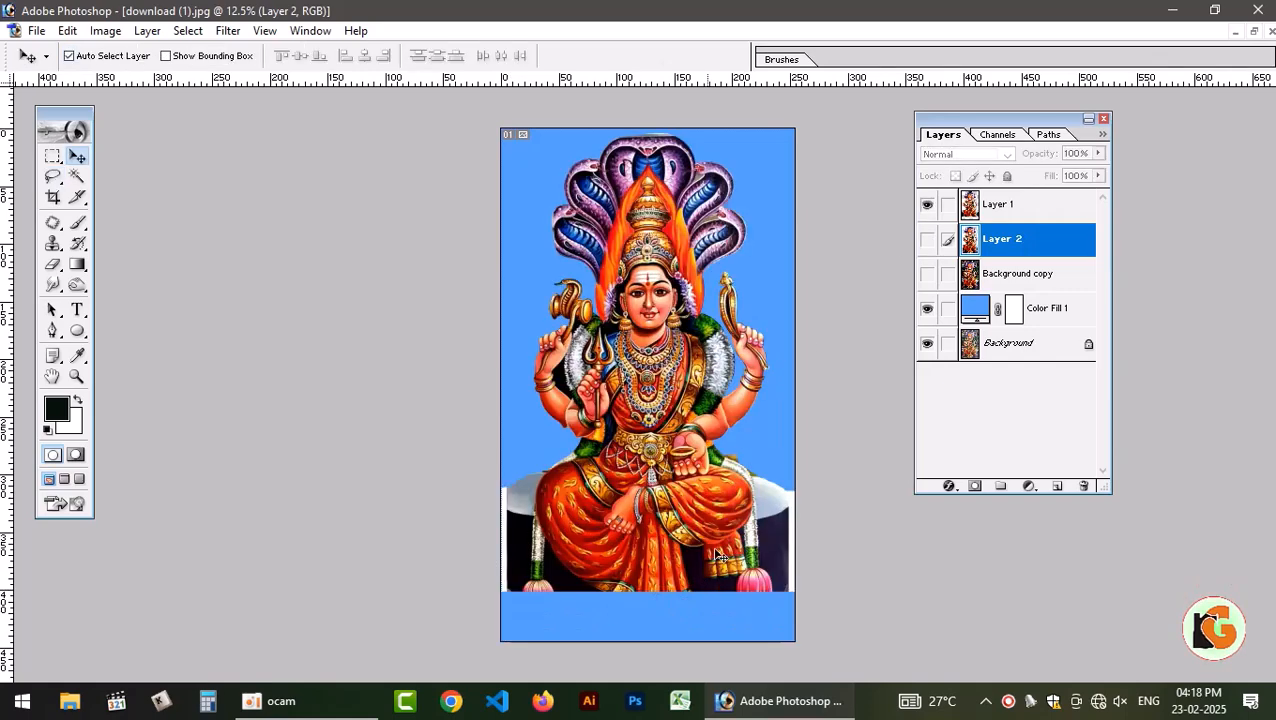
{"action": "left_click", "coordinate": [947, 205]}
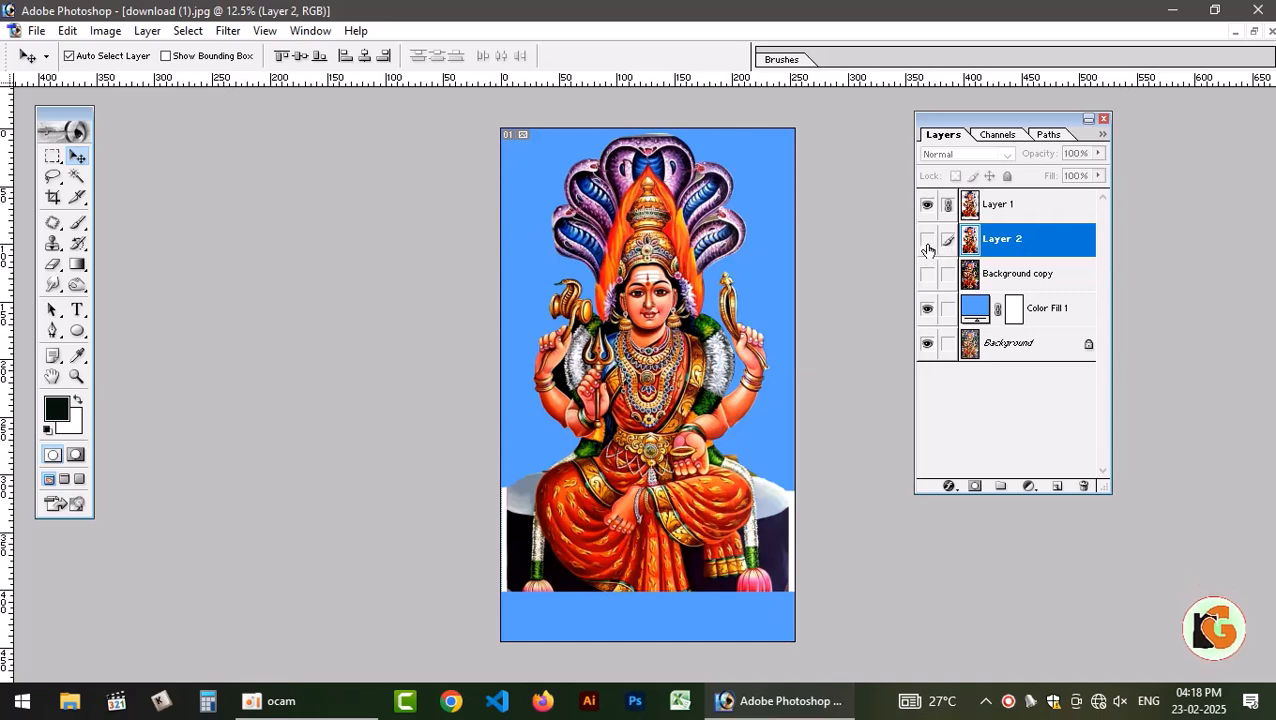
{"action": "left_click", "coordinate": [927, 240]}
{"action": "key", "text": "ctrl+e"}
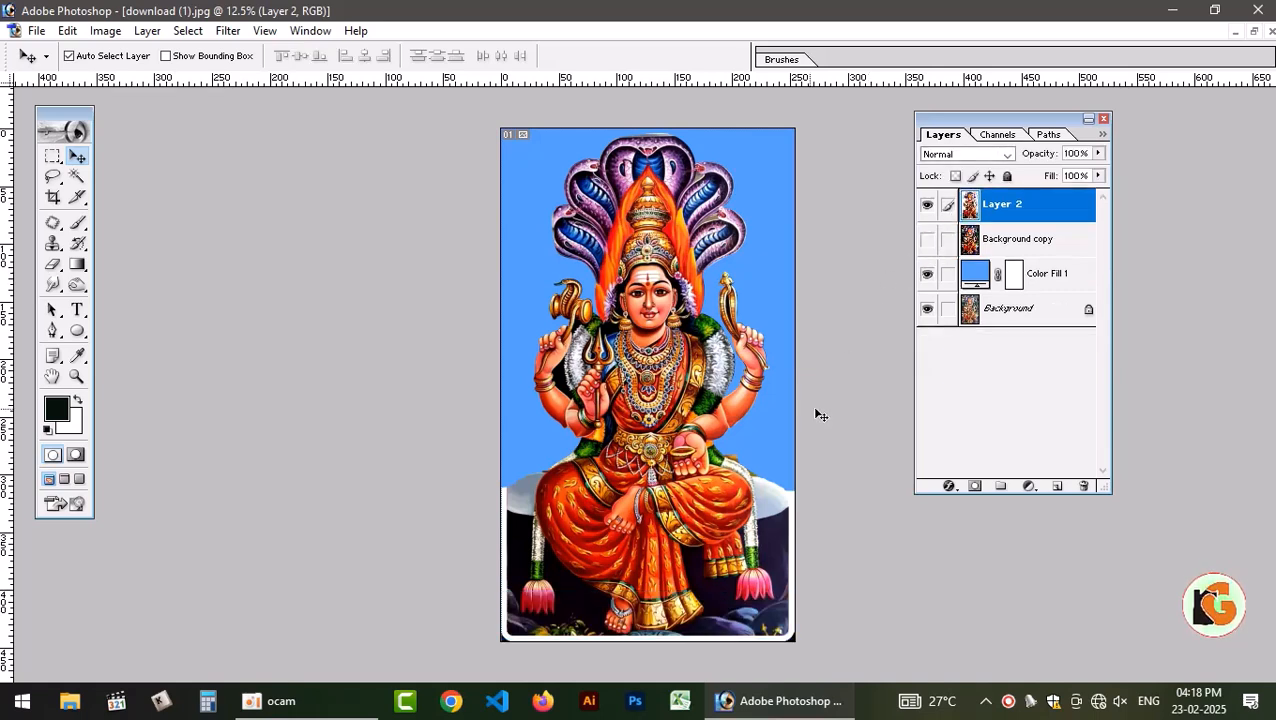
Examine the merged figure's cutout edges against the blue fill, up close around the arms, crown and snake hoods.
{"action": "left_click", "coordinate": [927, 204]}
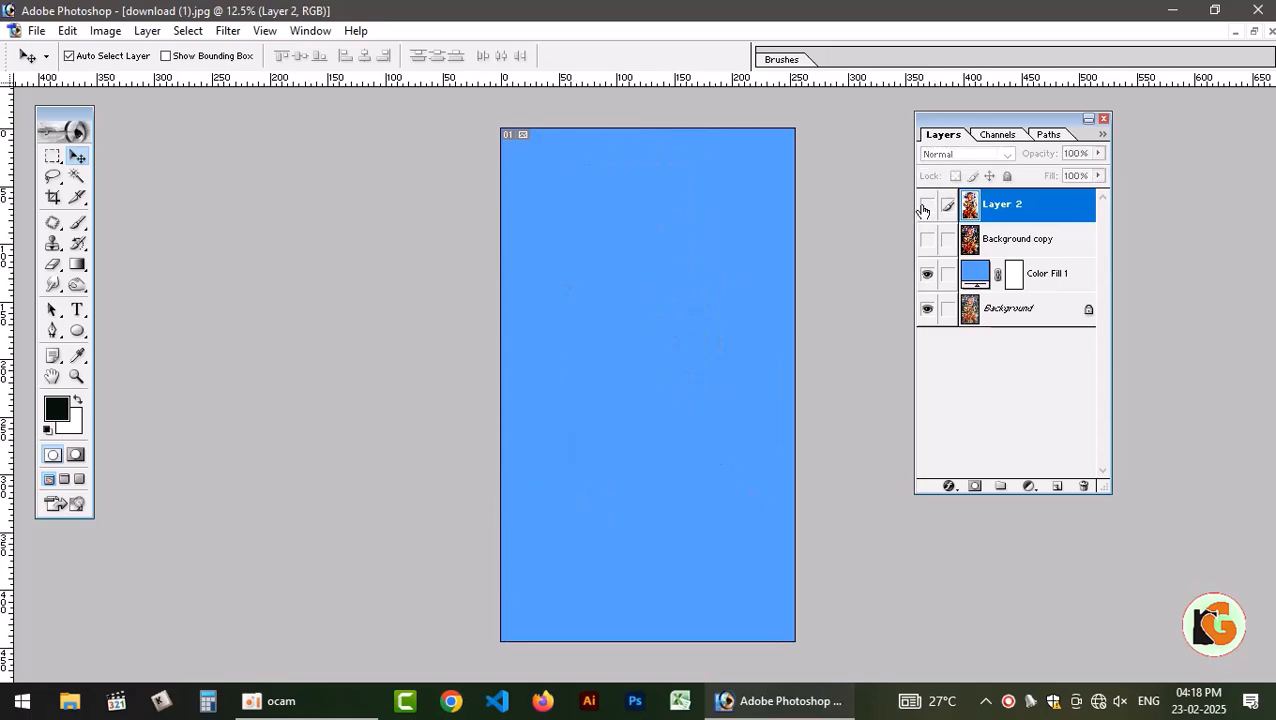
{"action": "left_click", "coordinate": [927, 204]}
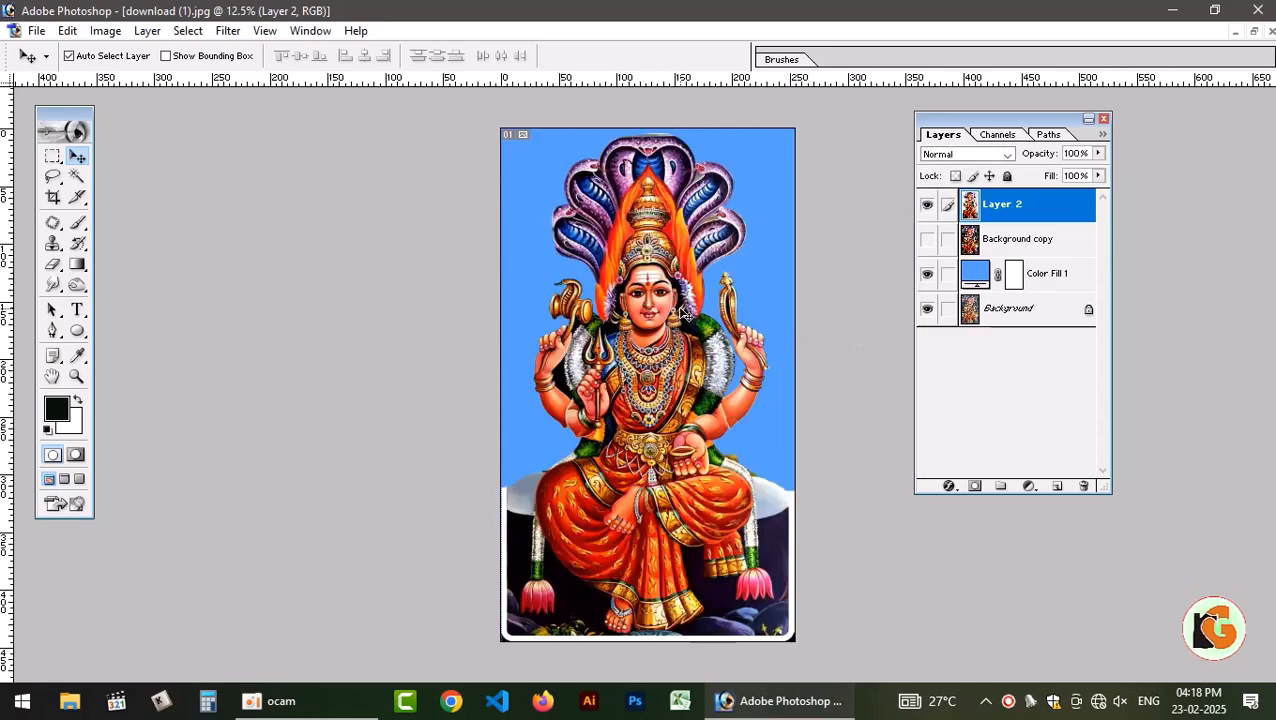
{"action": "key", "text": "ctrl+plus"}
{"action": "key", "text": "ctrl+plus"}
{"action": "key", "text": "ctrl+plus"}
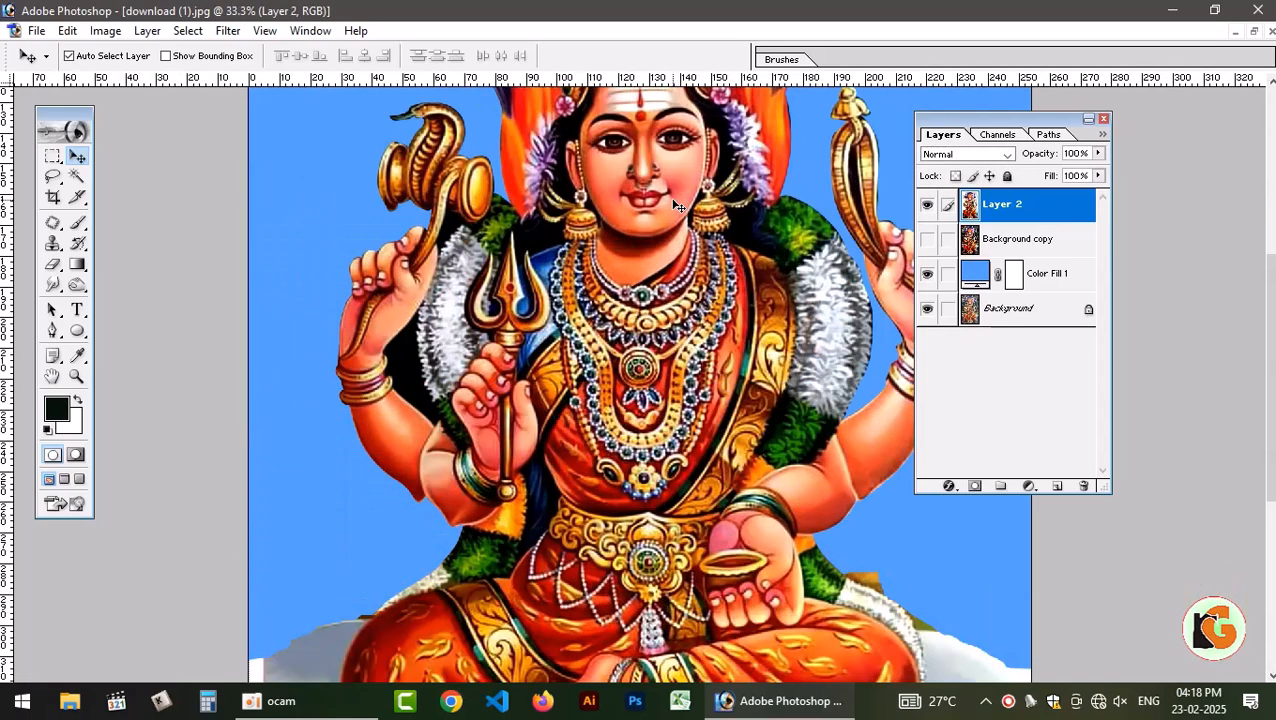
{"action": "left_click_drag", "start_coordinate": [695, 249], "coordinate": [712, 505]}
{"action": "left_click_drag", "start_coordinate": [712, 373], "coordinate": [708, 384]}
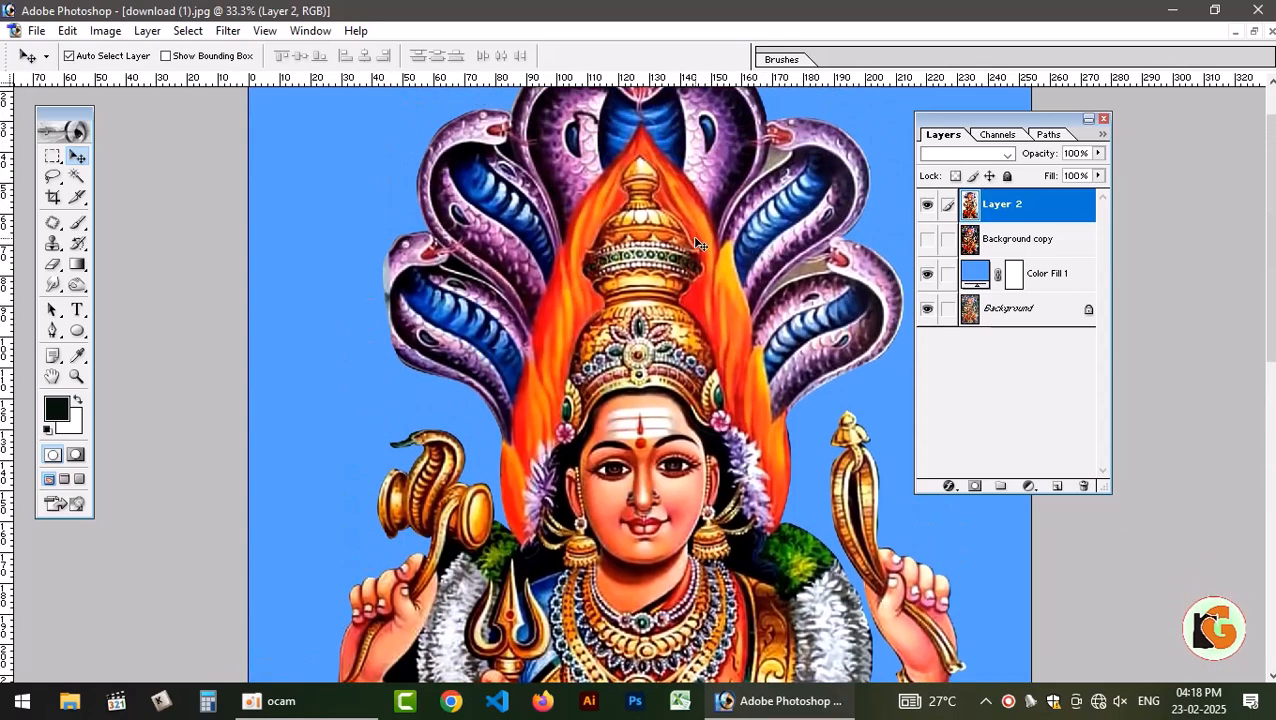
Move the Layers palette clear of the figure and make Layer 2 active.
{"action": "left_click_drag", "start_coordinate": [1047, 135], "coordinate": [1214, 128]}
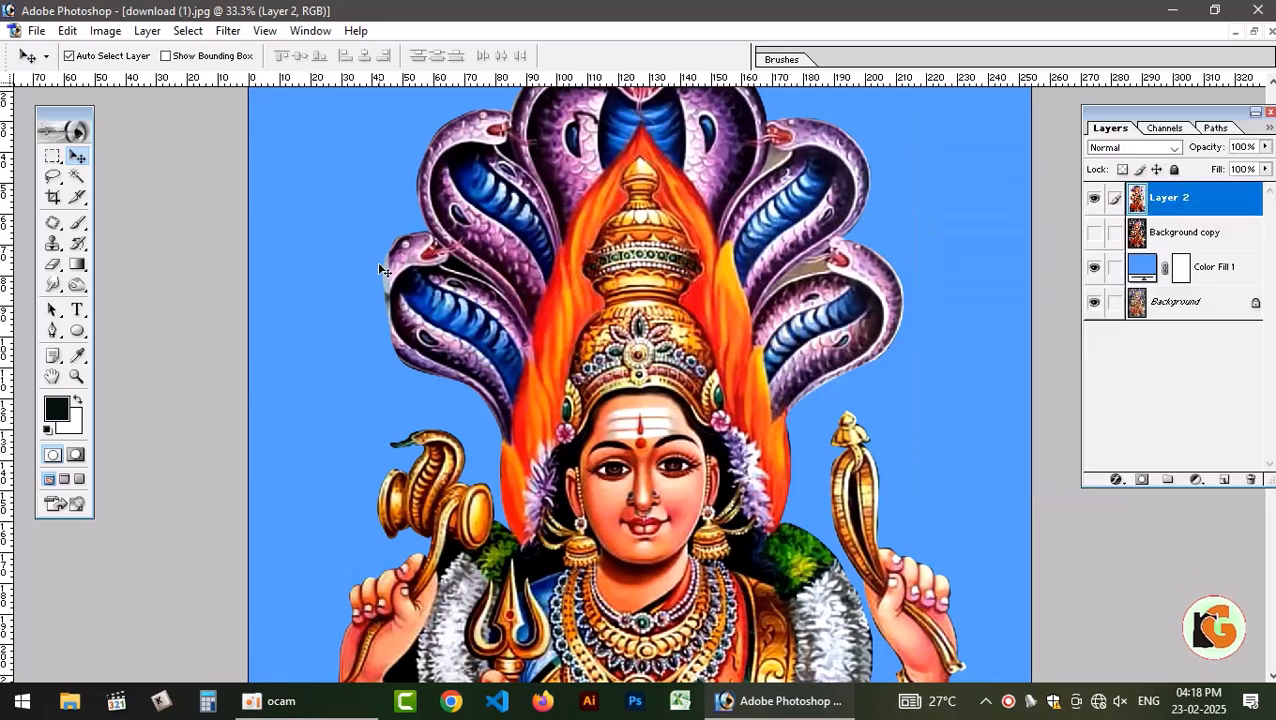
{"action": "left_click", "coordinate": [376, 311]}
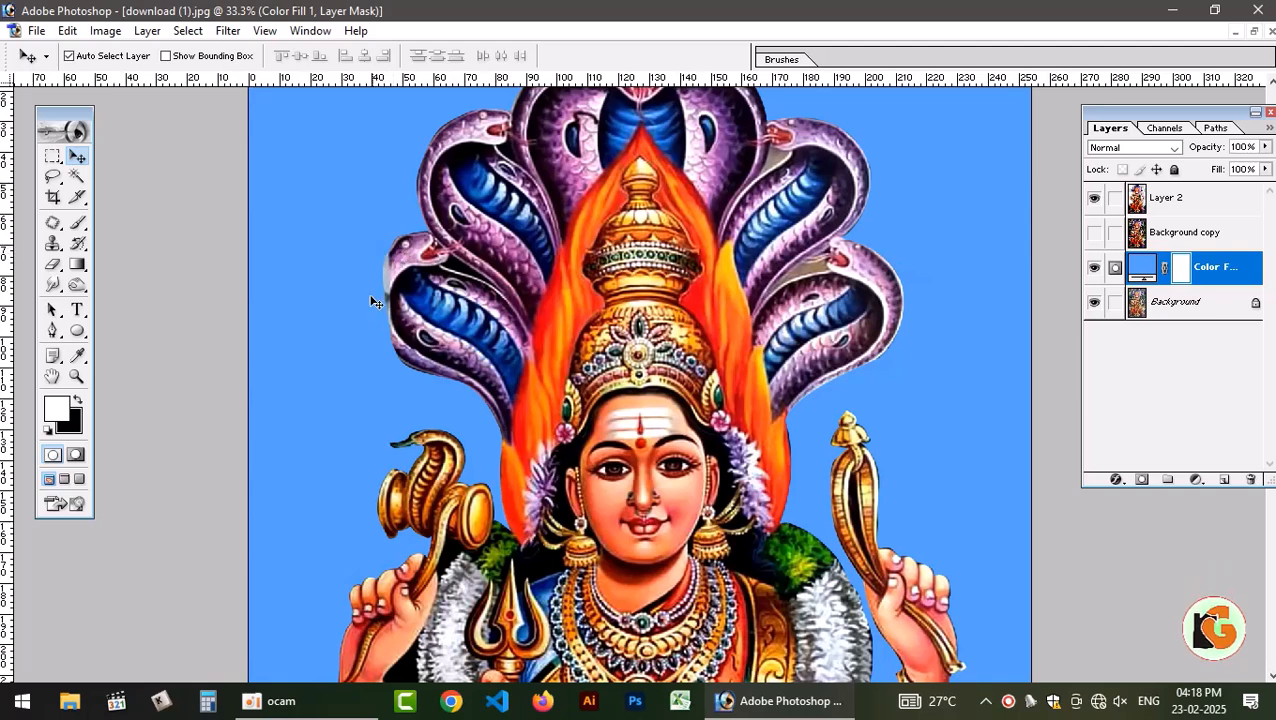
{"action": "left_click", "coordinate": [872, 283]}
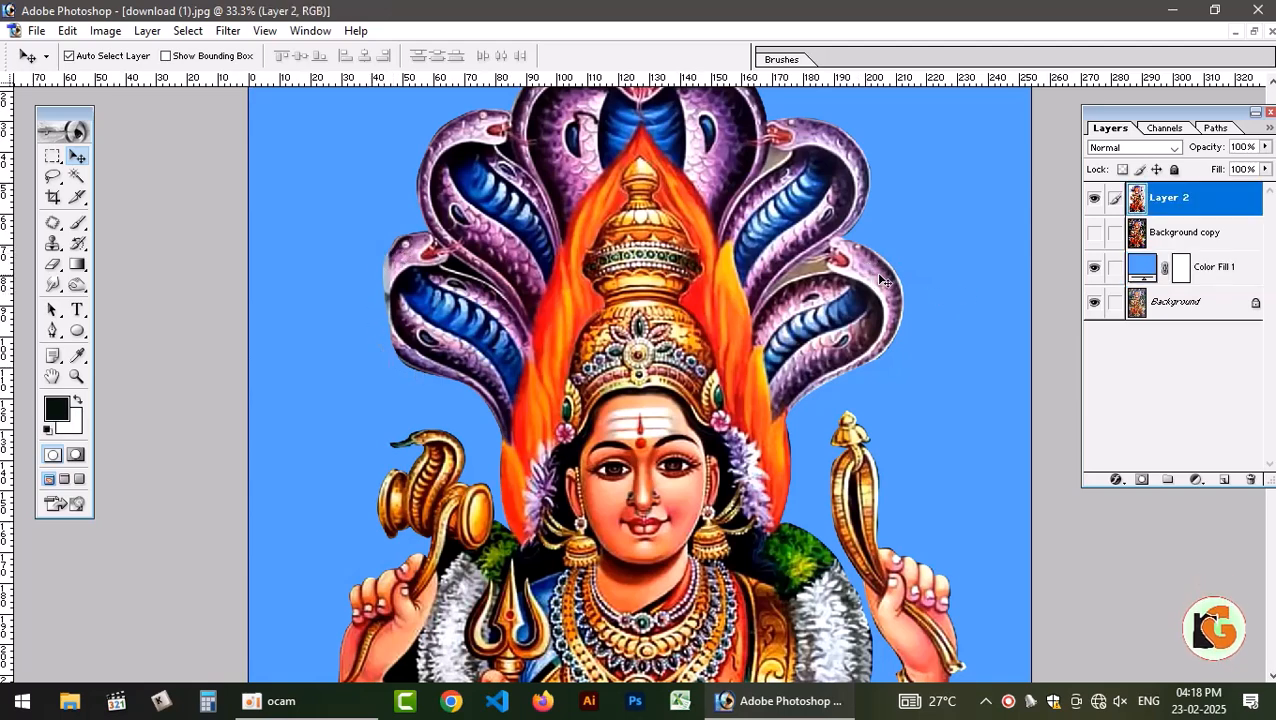
Lasso the outer part of the lower snake hood beside the trident-free hand, feather the selection 1.5 pixels and copy it to a new layer.
{"action": "key", "text": "l"}
{"action": "mouse_move", "coordinate": [900, 236]}
{"action": "left_mouse_down"}
{"action": "mouse_move", "coordinate": [929, 268]}
{"action": "mouse_move", "coordinate": [940, 338]}
{"action": "left_mouse_up"}
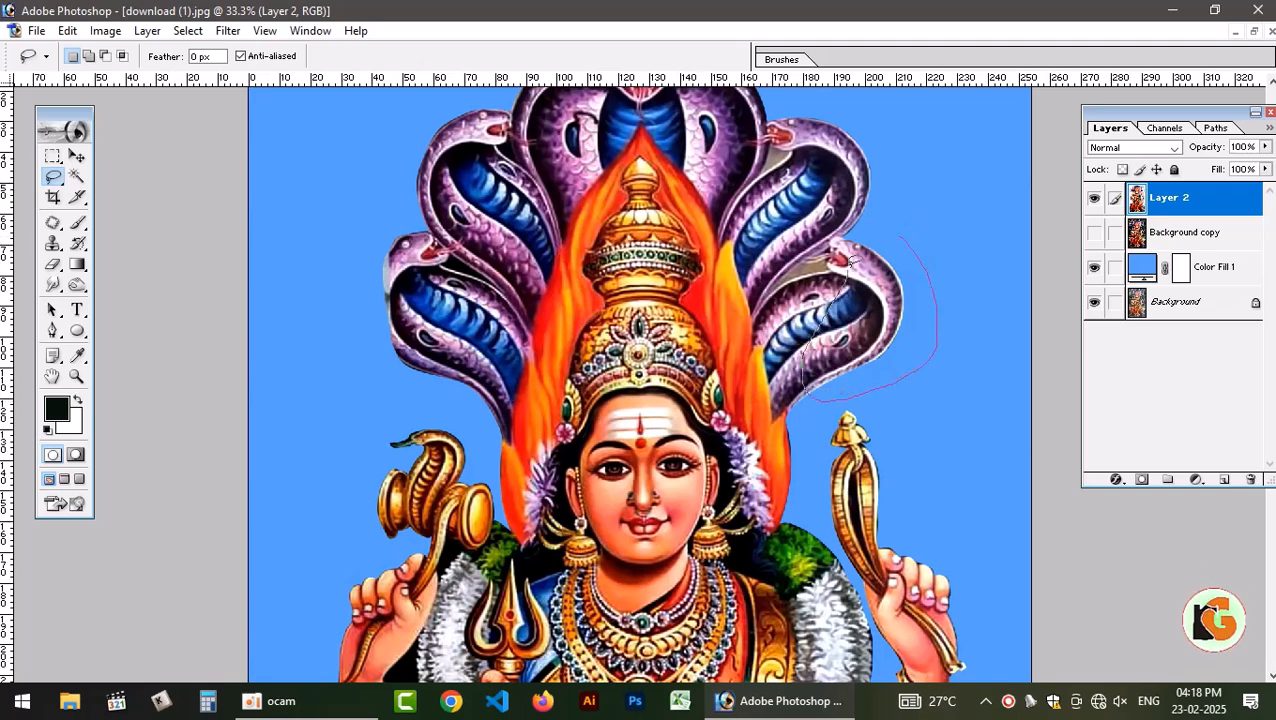
{"action": "left_click_drag", "start_coordinate": [915, 217], "coordinate": [912, 226]}
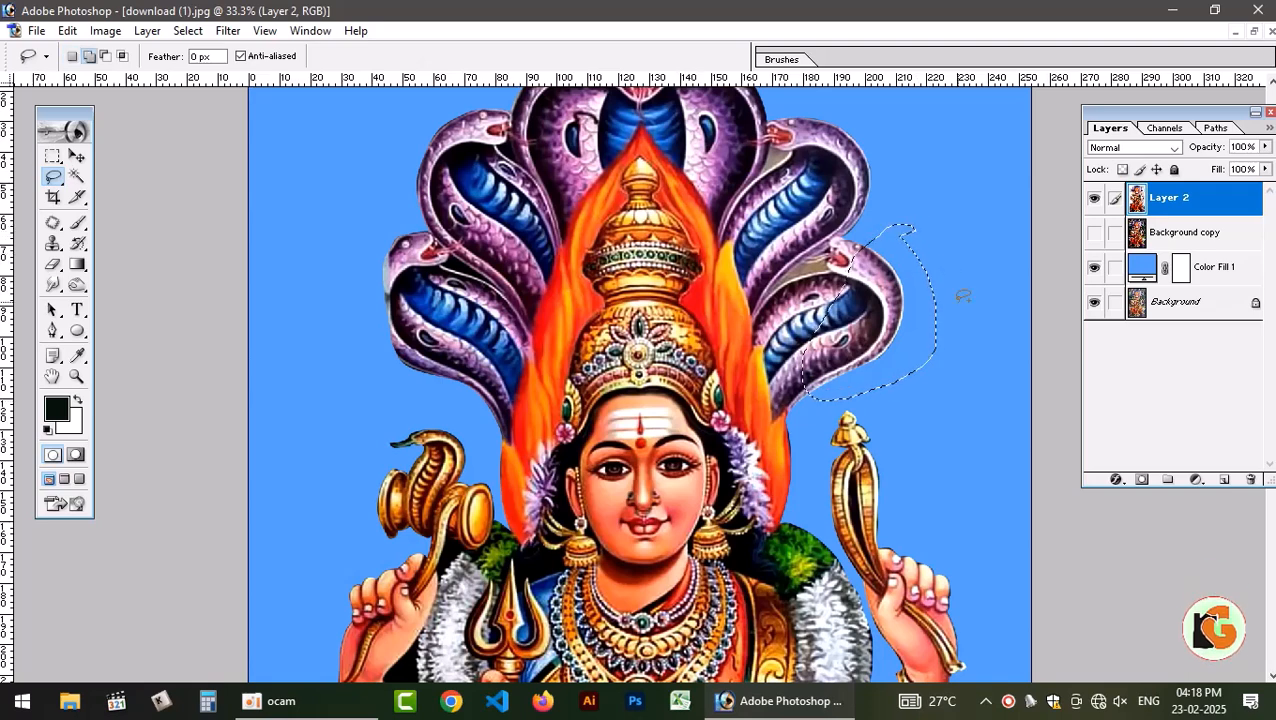
{"action": "key", "text": "alt+ctrl+d"}
{"action": "type", "text": "1."}
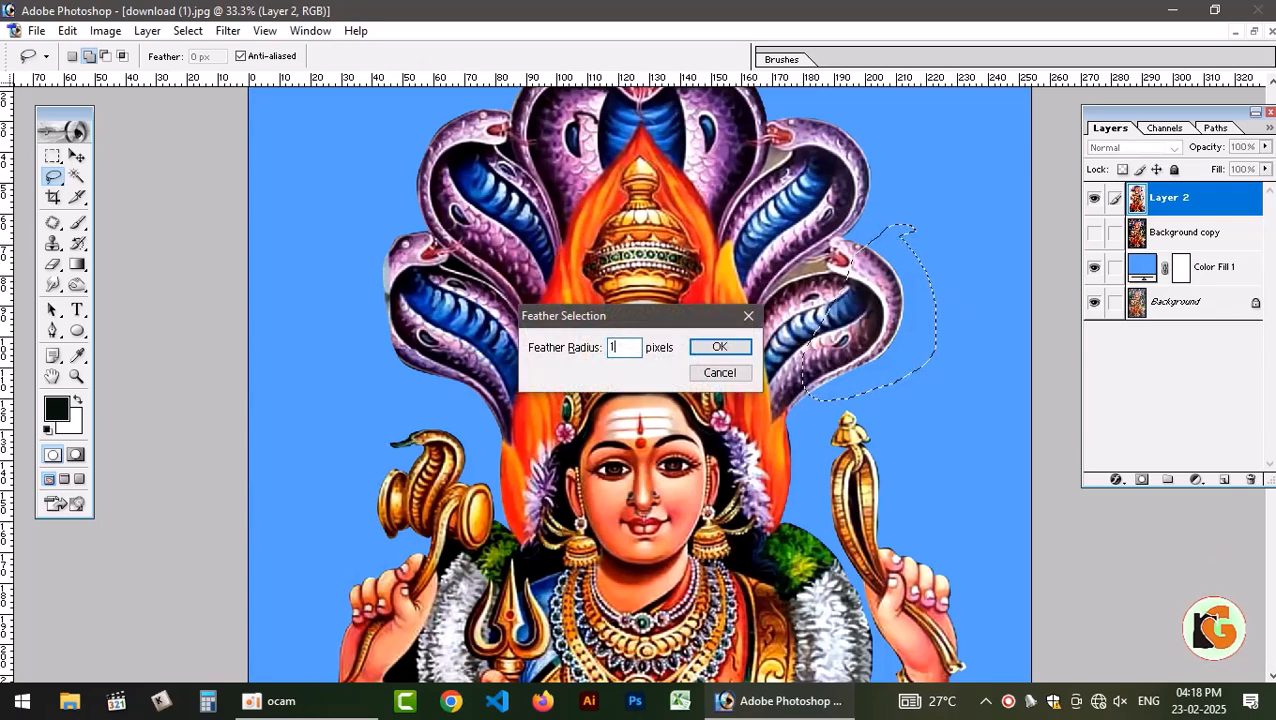
{"action": "type", "text": "5"}
{"action": "key", "text": "Return"}
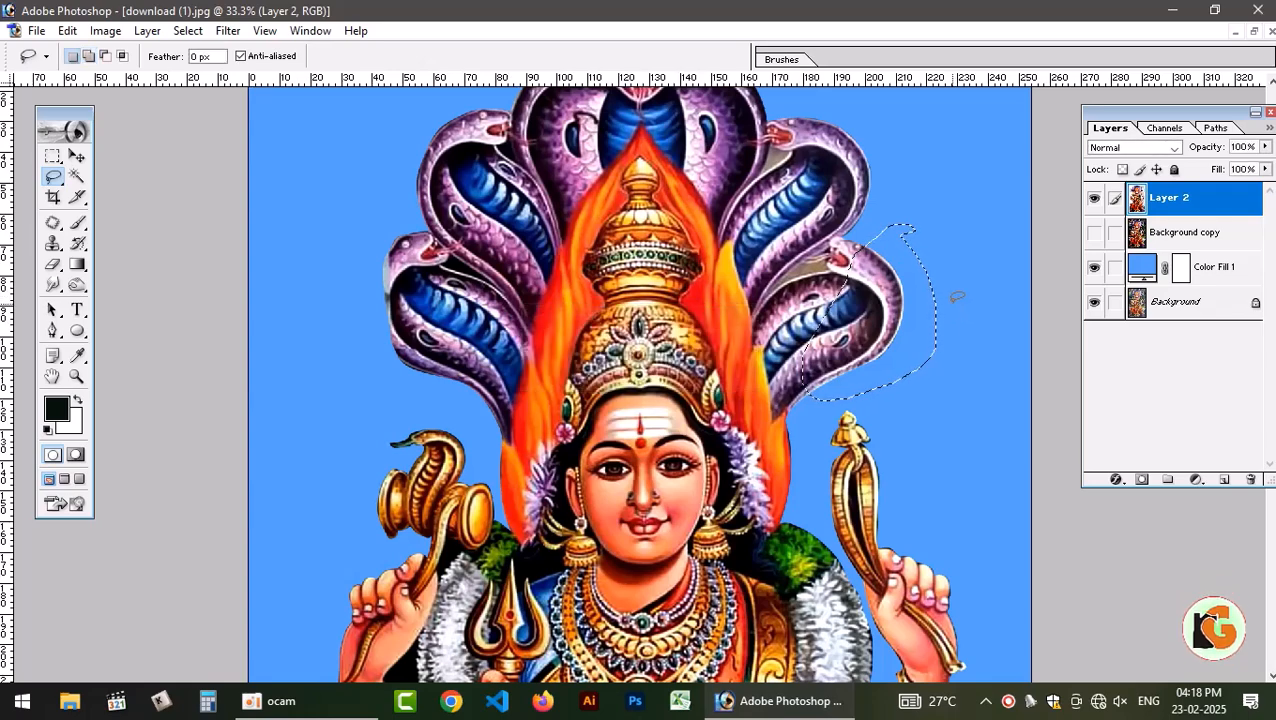
{"action": "key", "text": "ctrl+j"}
Flip the copied hood piece horizontally and place it over the damaged lower hood on the opposite side.
{"action": "key", "text": "v"}
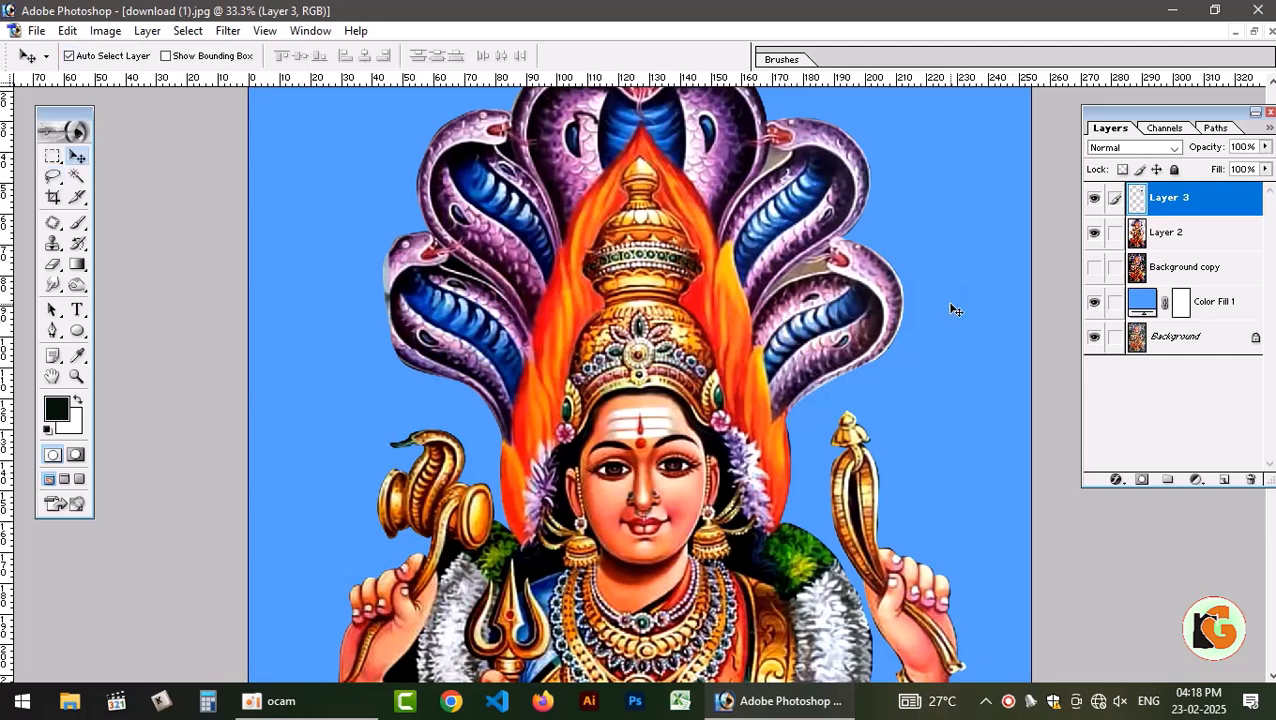
{"action": "key", "text": "ctrl+t"}
{"action": "right_click", "coordinate": [886, 299]}
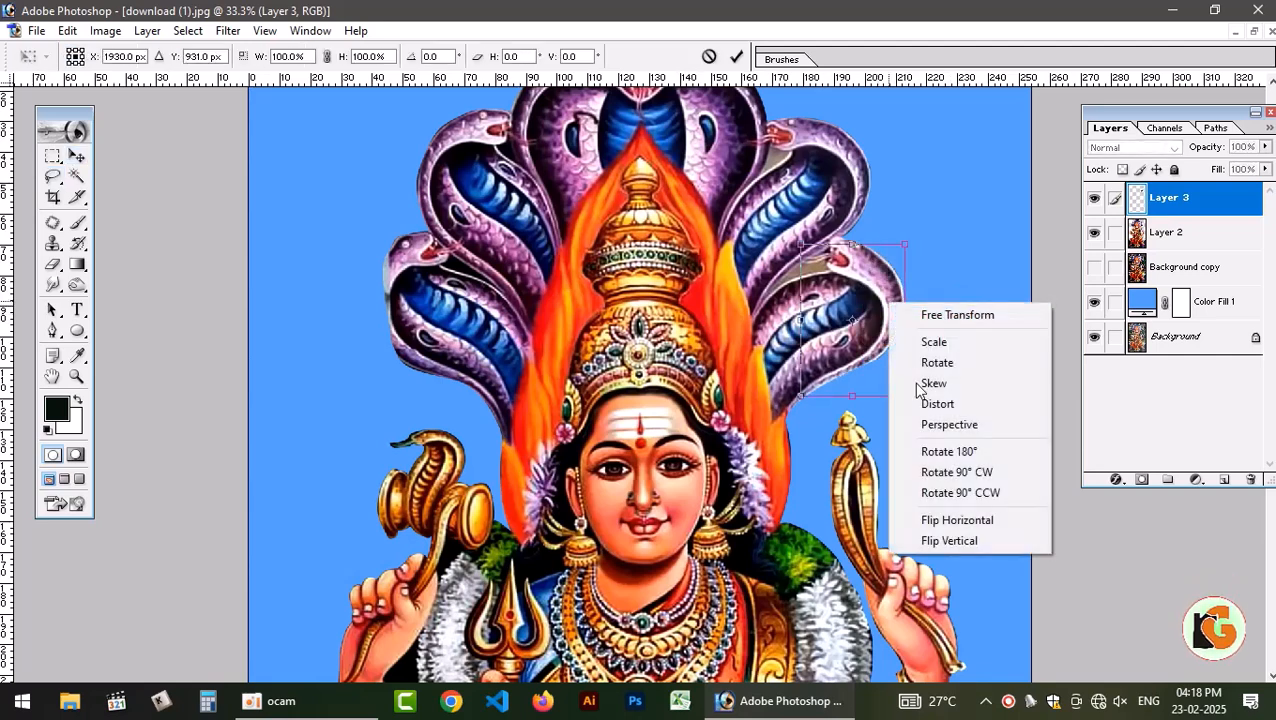
{"action": "left_click", "coordinate": [952, 519]}
{"action": "key", "text": "Return"}
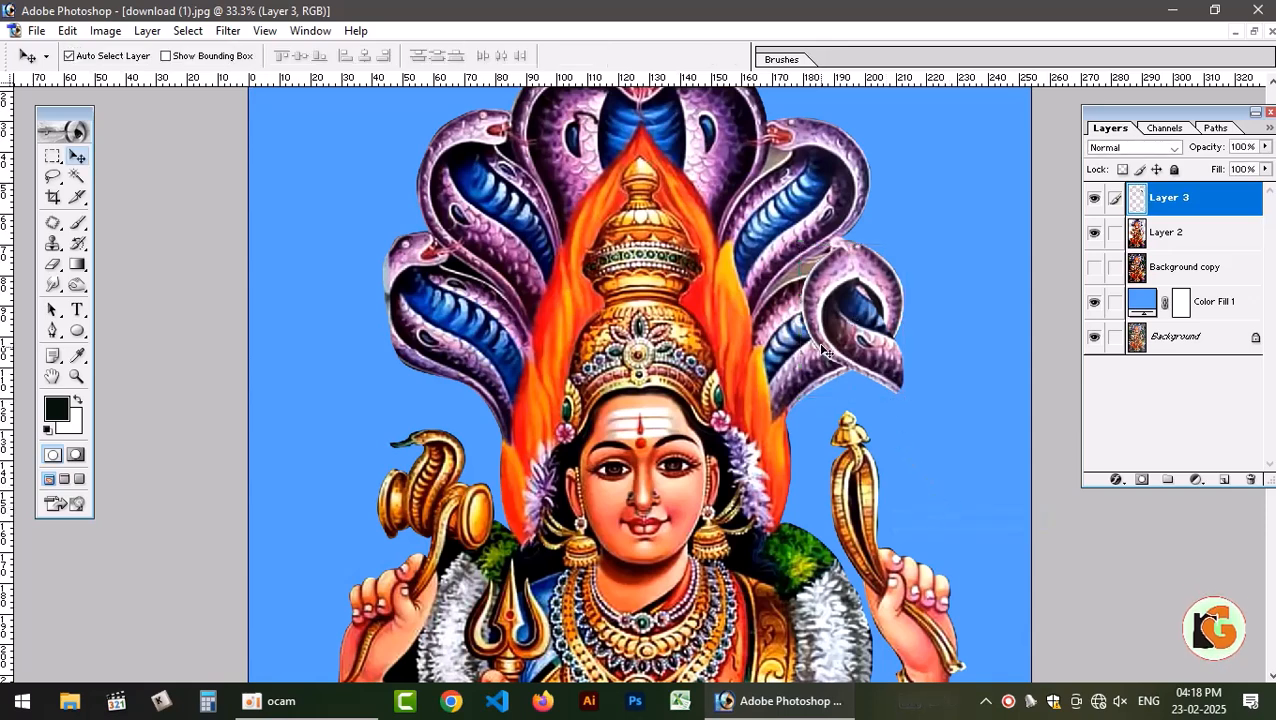
{"action": "left_click_drag", "start_coordinate": [814, 343], "coordinate": [371, 362]}
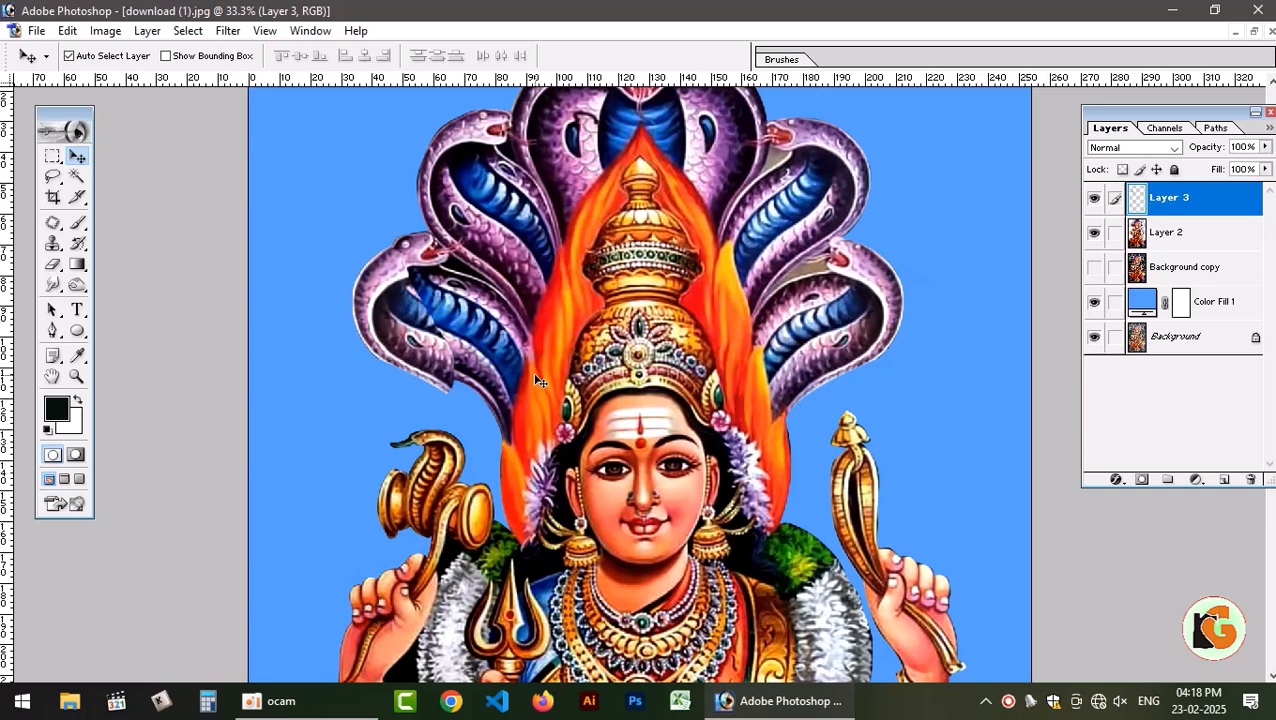
Rotate the mirrored hood piece about -8.6 degrees and shift it inward to line up with the original hood.
{"action": "key", "text": "ctrl+t"}
{"action": "left_click_drag", "start_coordinate": [501, 411], "coordinate": [509, 409]}
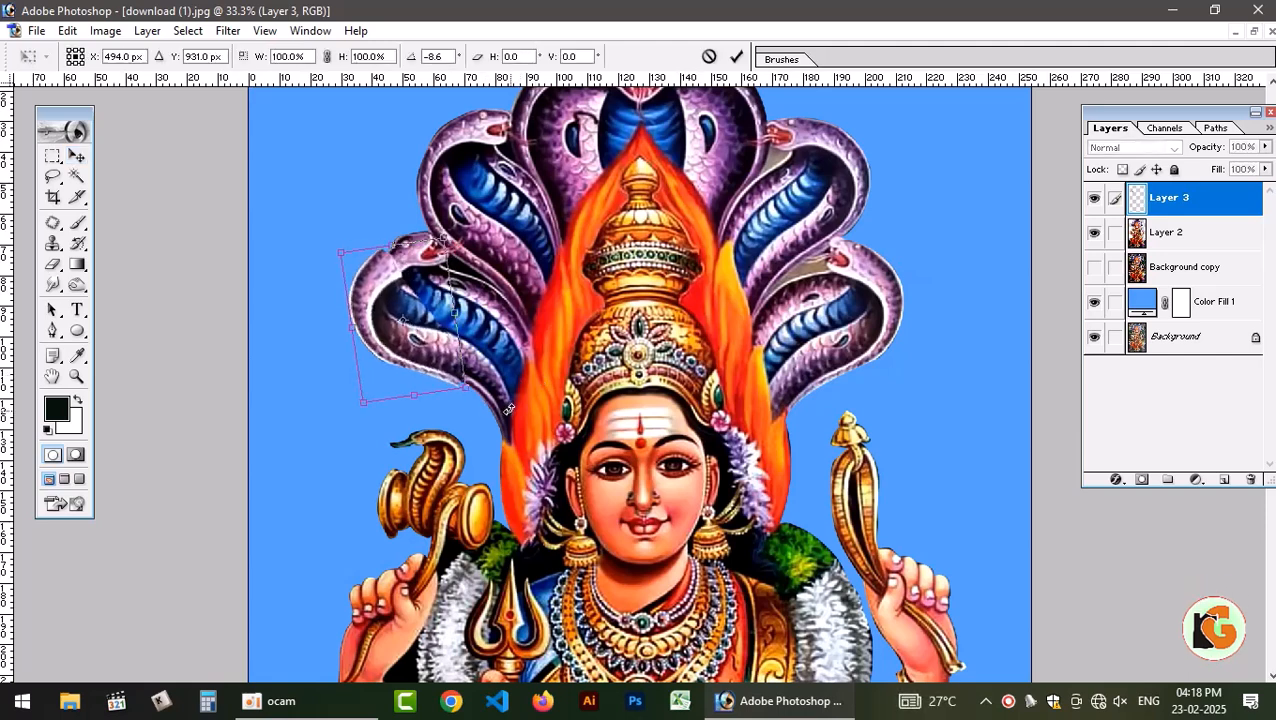
{"action": "key", "text": "Return"}
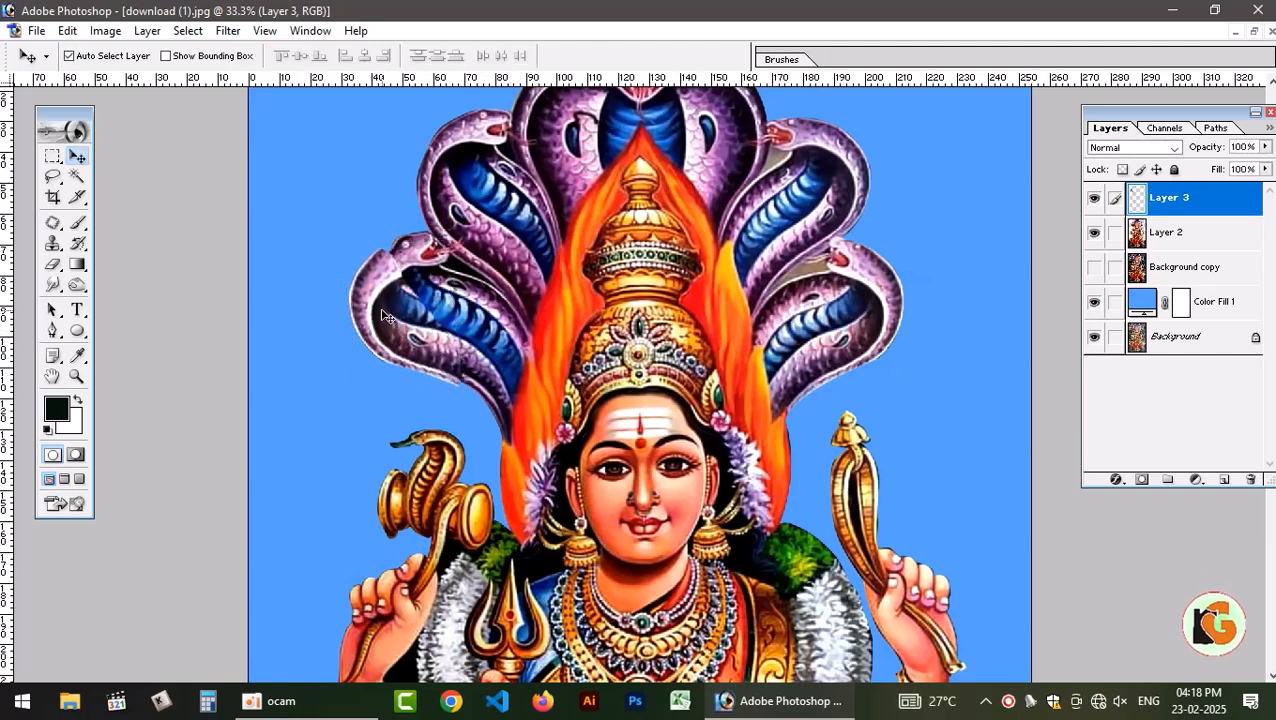
{"action": "left_click_drag", "start_coordinate": [383, 316], "coordinate": [393, 313]}
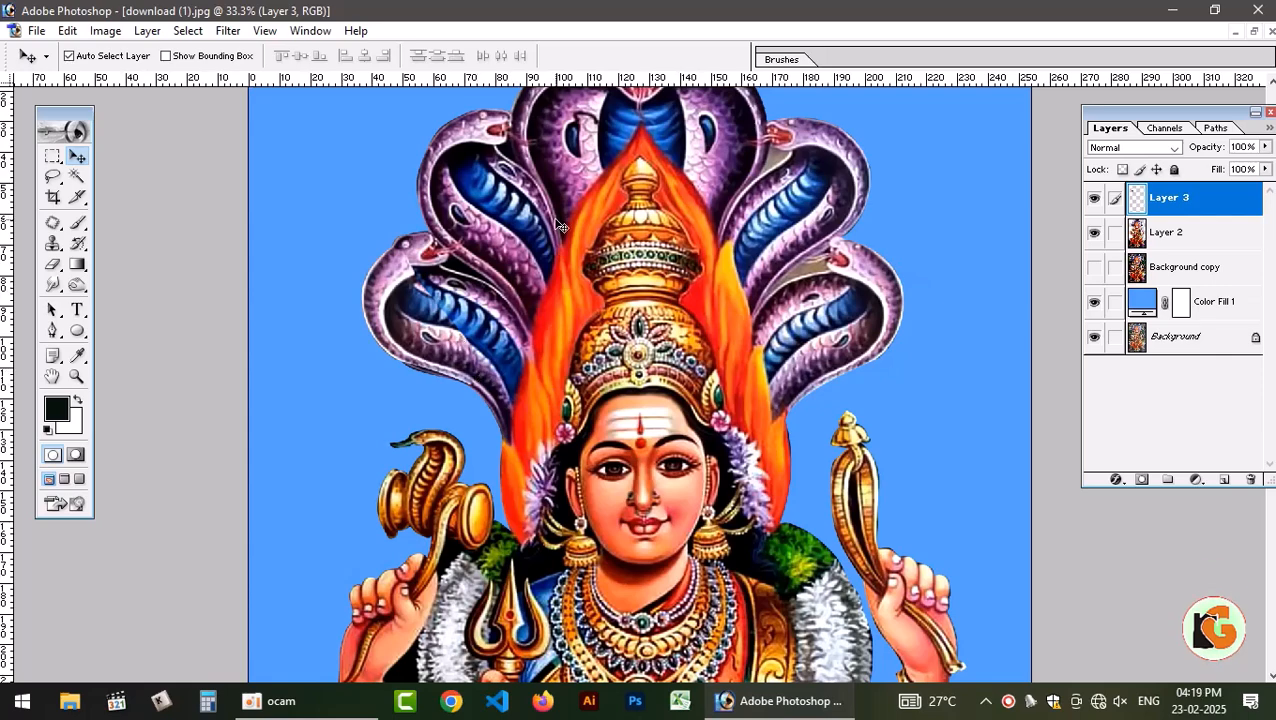
Stretch the mirrored hood piece upward to about 102% of its height.
{"action": "key", "text": "ctrl+t"}
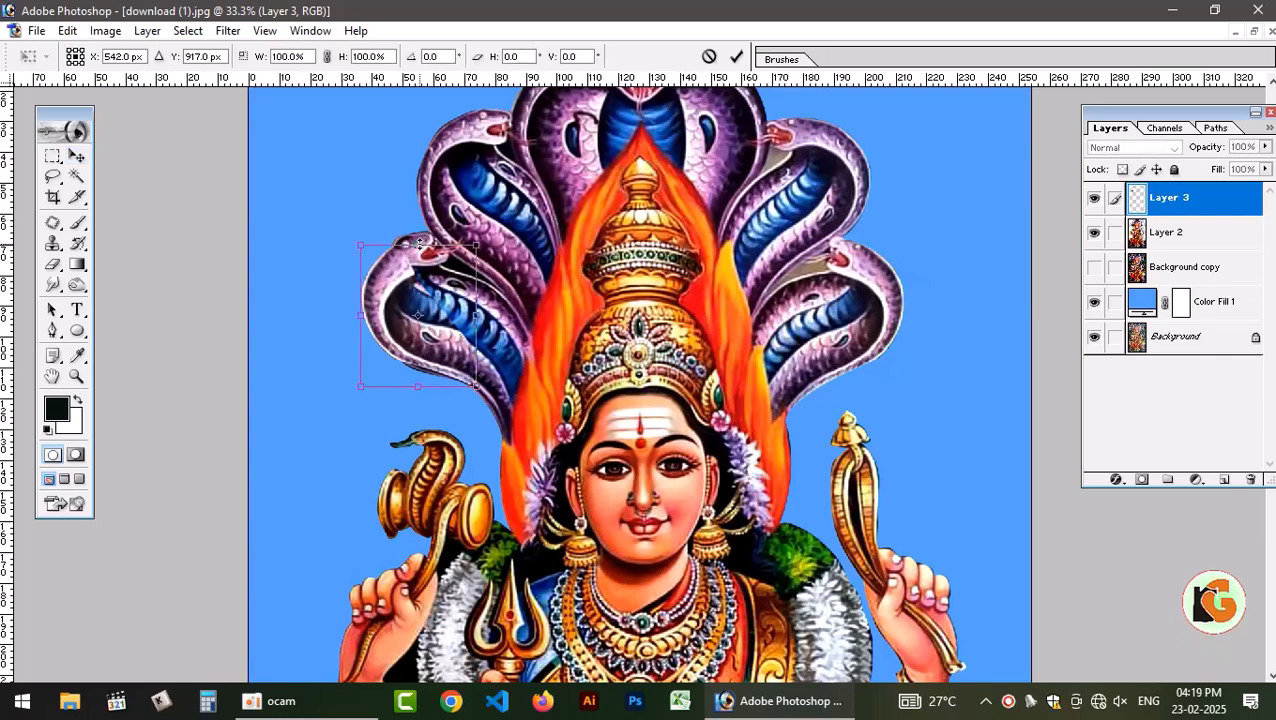
{"action": "left_click_drag", "start_coordinate": [418, 243], "coordinate": [418, 241]}
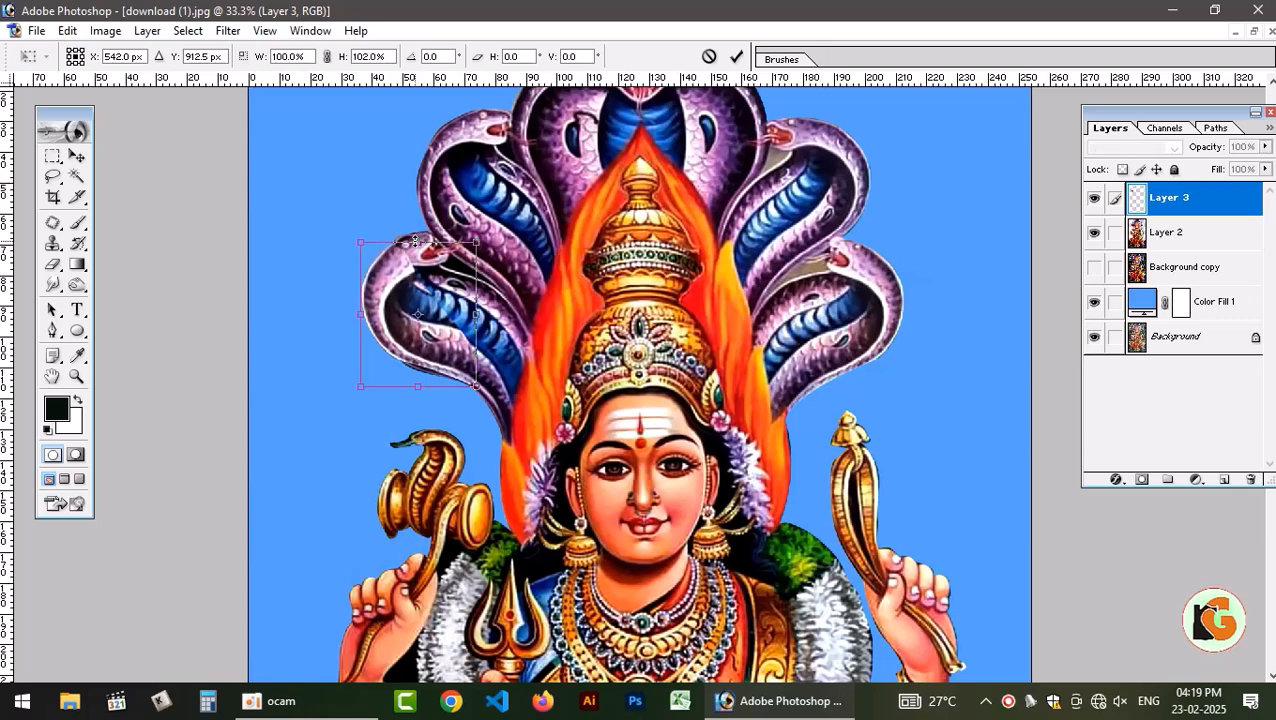
{"action": "key", "text": "Return"}
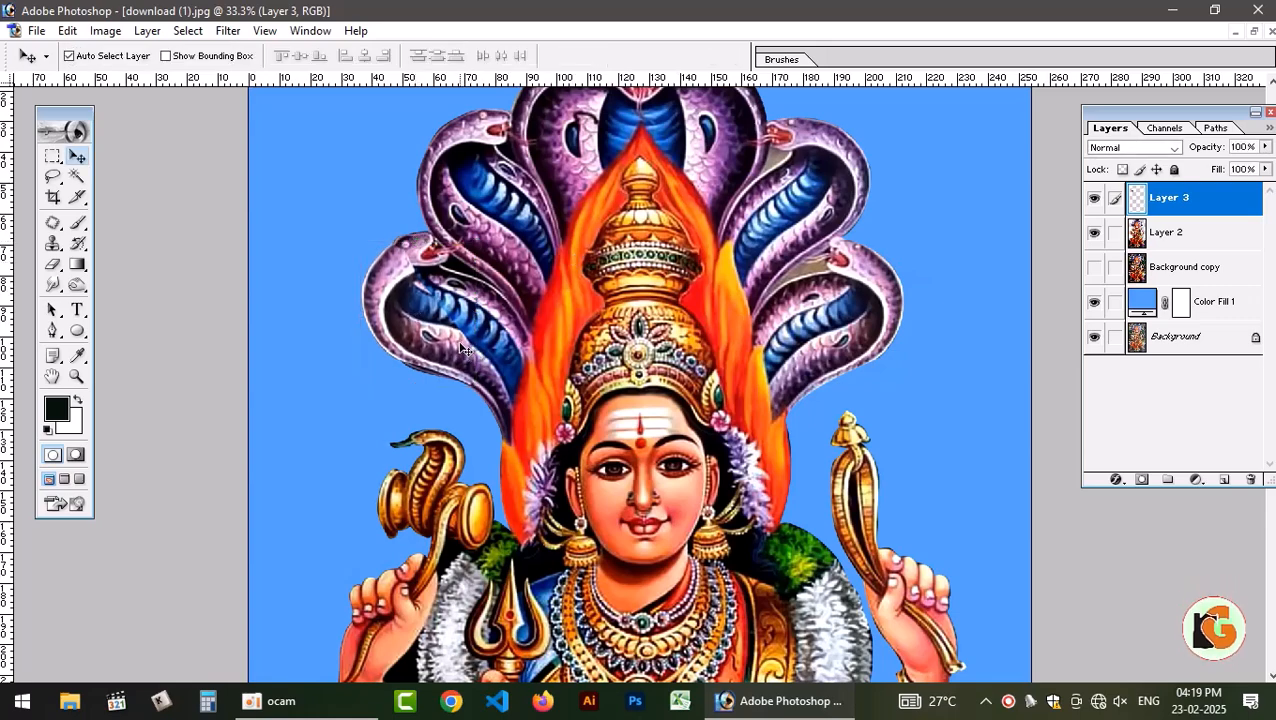
Switch to the Eraser on the mirrored hood's layer and reduce its brush size to 150.
{"action": "key", "text": "e"}
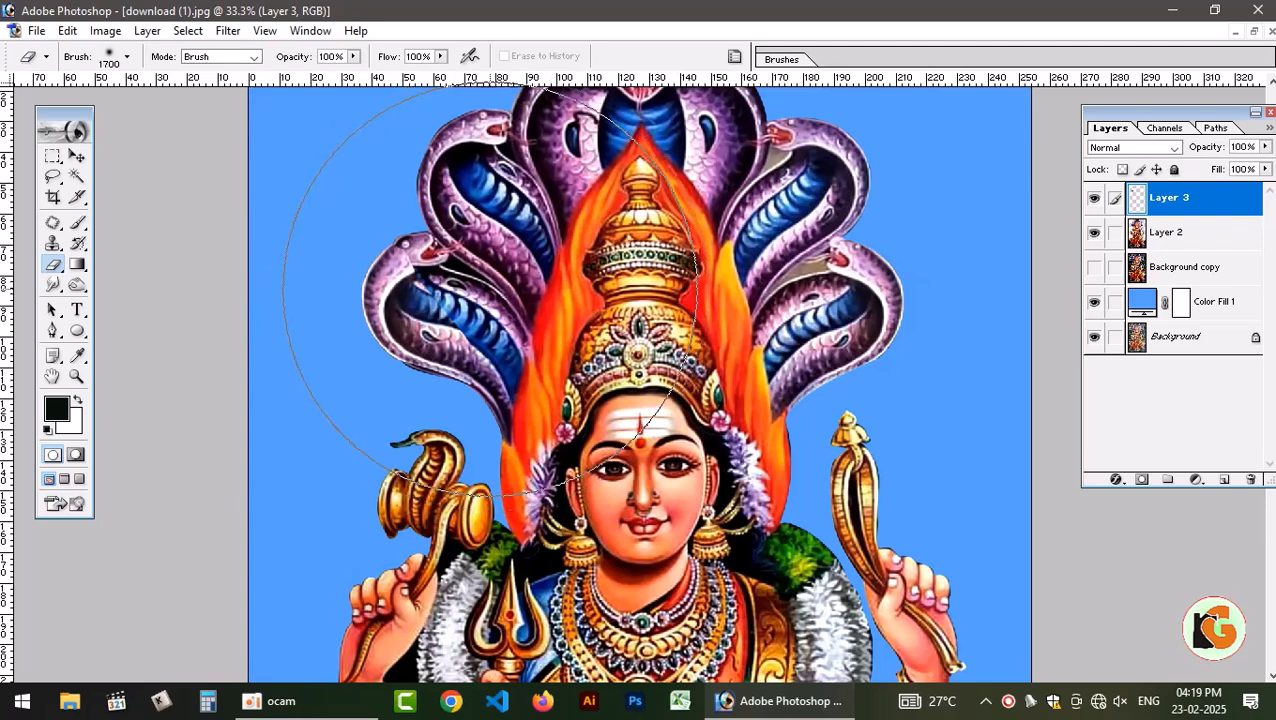
{"action": "key", "text": "bracketleft"}
{"action": "key", "text": "bracketleft"}
{"action": "key", "text": "bracketleft"}
{"action": "key", "text": "bracketleft"}
{"action": "key", "text": "bracketleft"}
{"action": "key", "text": "bracketleft"}
{"action": "key", "text": "bracketleft"}
{"action": "key", "text": "bracketleft"}
{"action": "key", "text": "bracketleft"}
{"action": "key", "text": "bracketleft"}
{"action": "key", "text": "bracketleft"}
{"action": "key", "text": "bracketleft"}
{"action": "key", "text": "bracketleft"}
{"action": "key", "text": "bracketleft"}
{"action": "key", "text": "bracketleft"}
{"action": "key", "text": "bracketleft"}
{"action": "key", "text": "bracketleft"}
{"action": "key", "text": "bracketleft"}
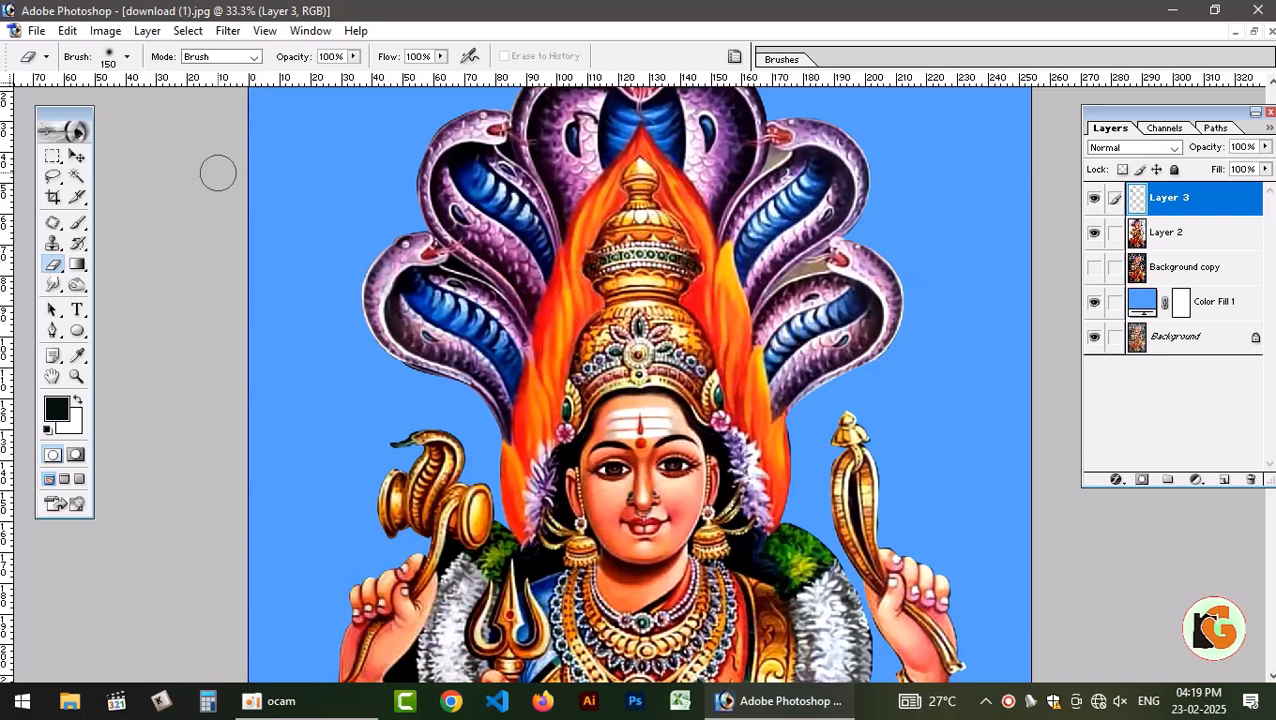
Compare the figure with and without the mirrored hood piece, and merge Layer 3 with Layer 2.
{"action": "key", "text": "v"}
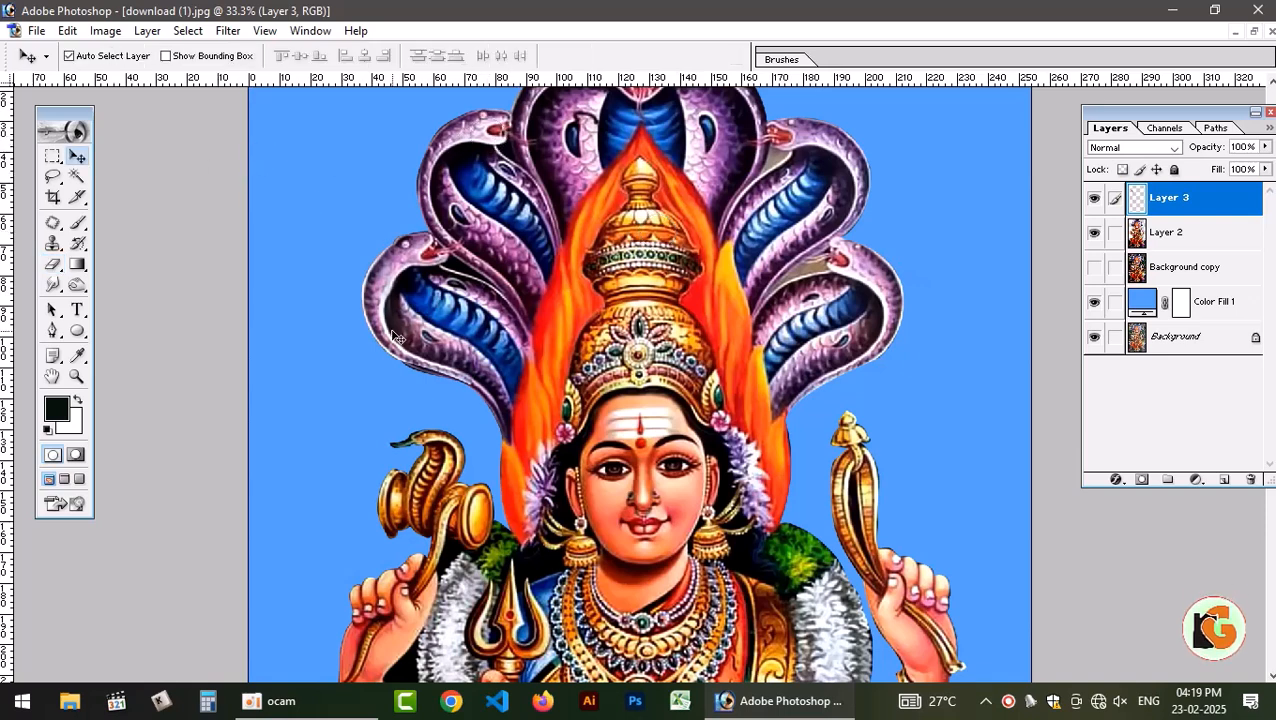
{"action": "left_click", "coordinate": [1094, 232]}
{"action": "left_click", "coordinate": [1094, 232]}
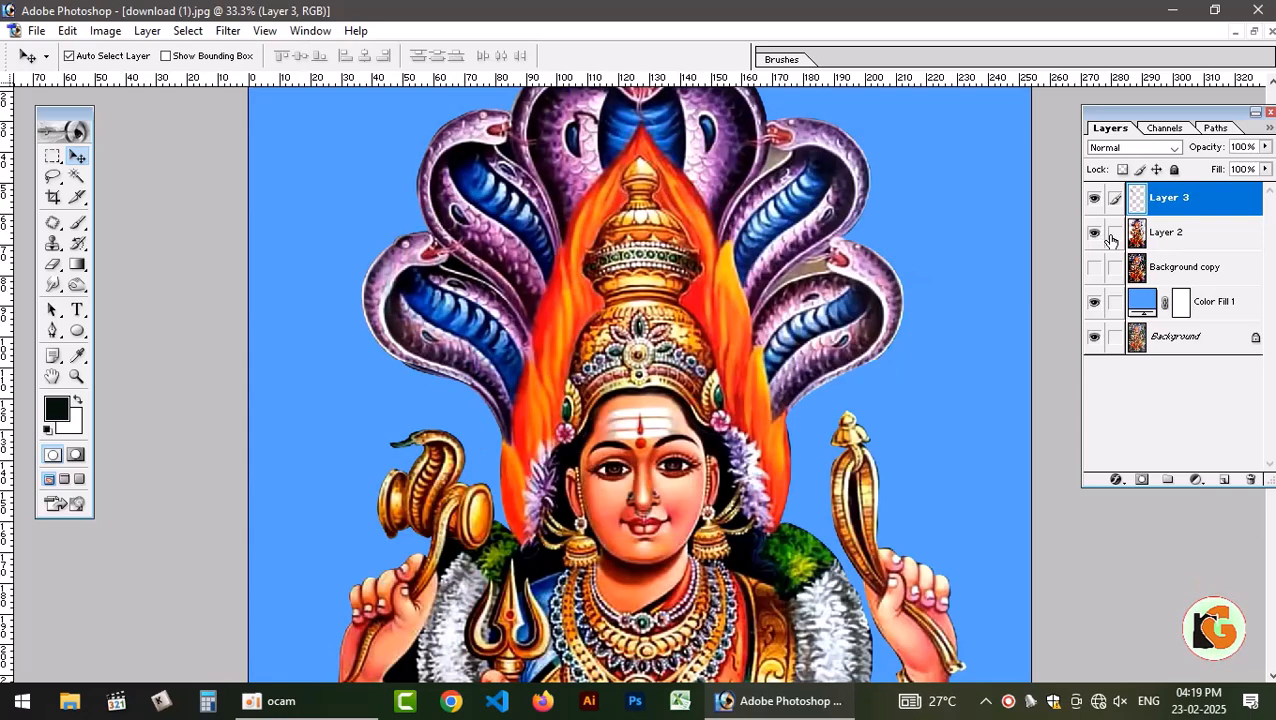
{"action": "left_click", "coordinate": [1094, 202]}
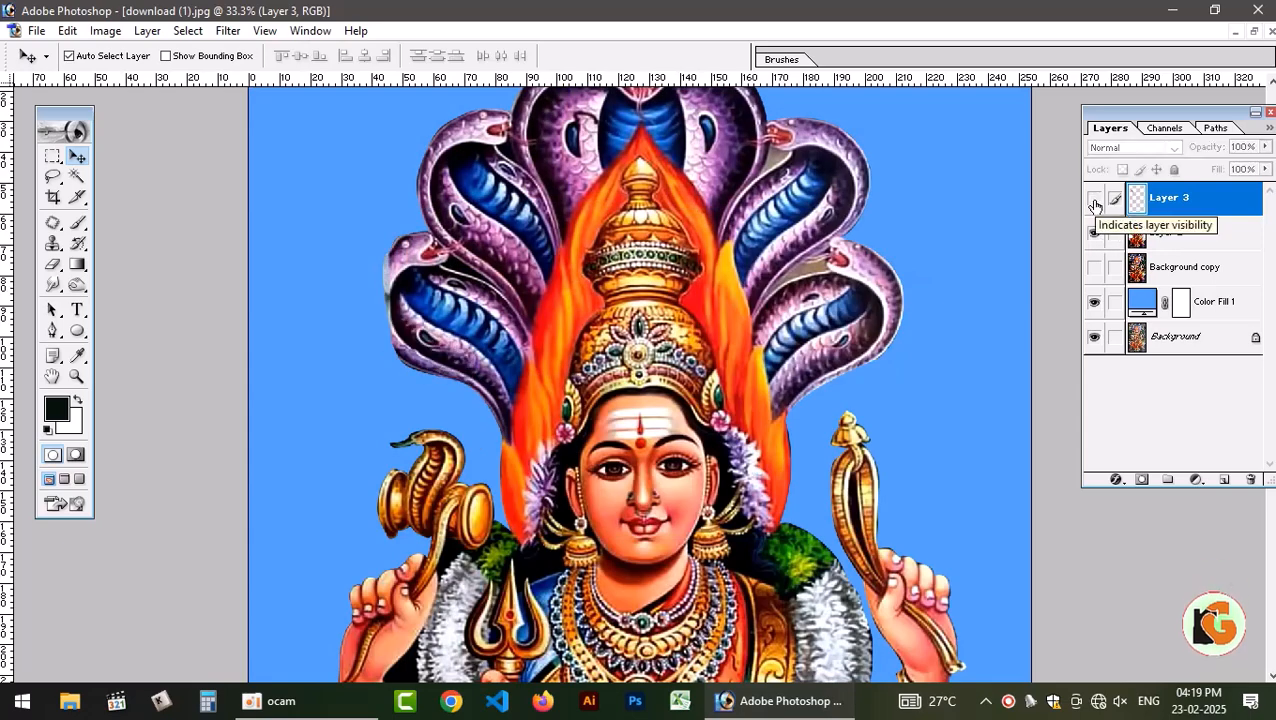
{"action": "left_click", "coordinate": [1094, 199]}
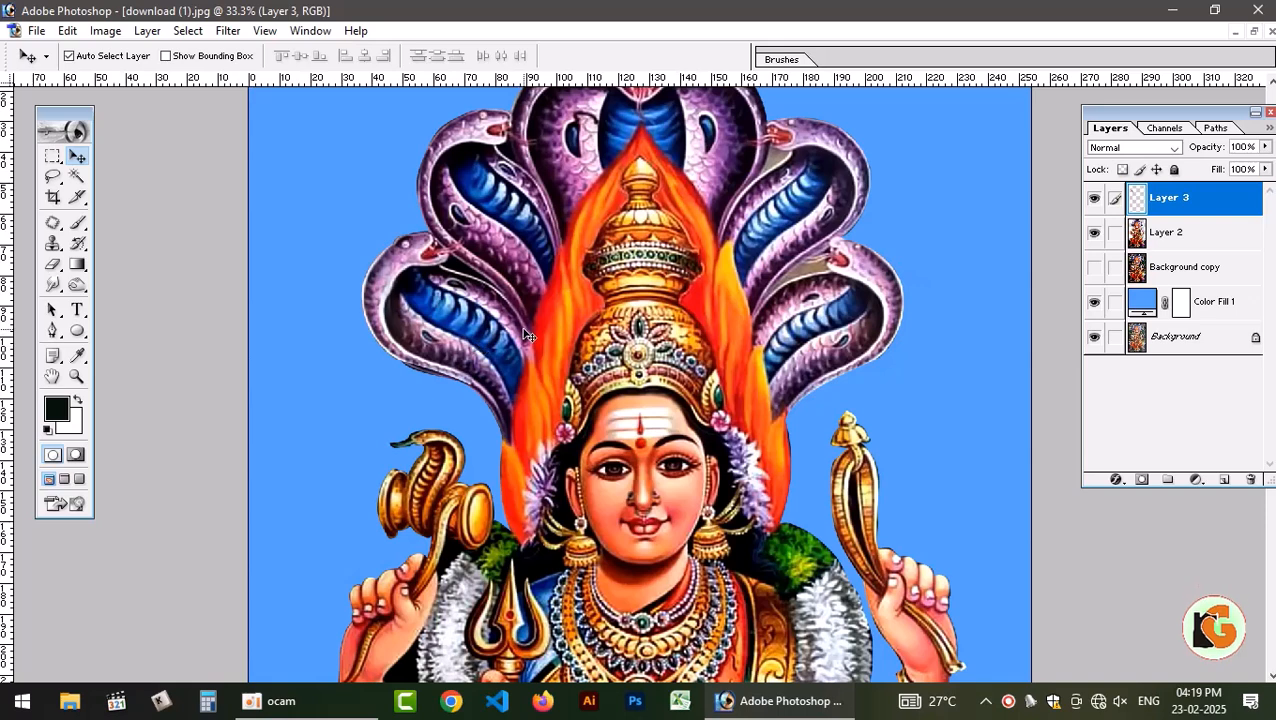
{"action": "left_click", "coordinate": [1114, 236]}
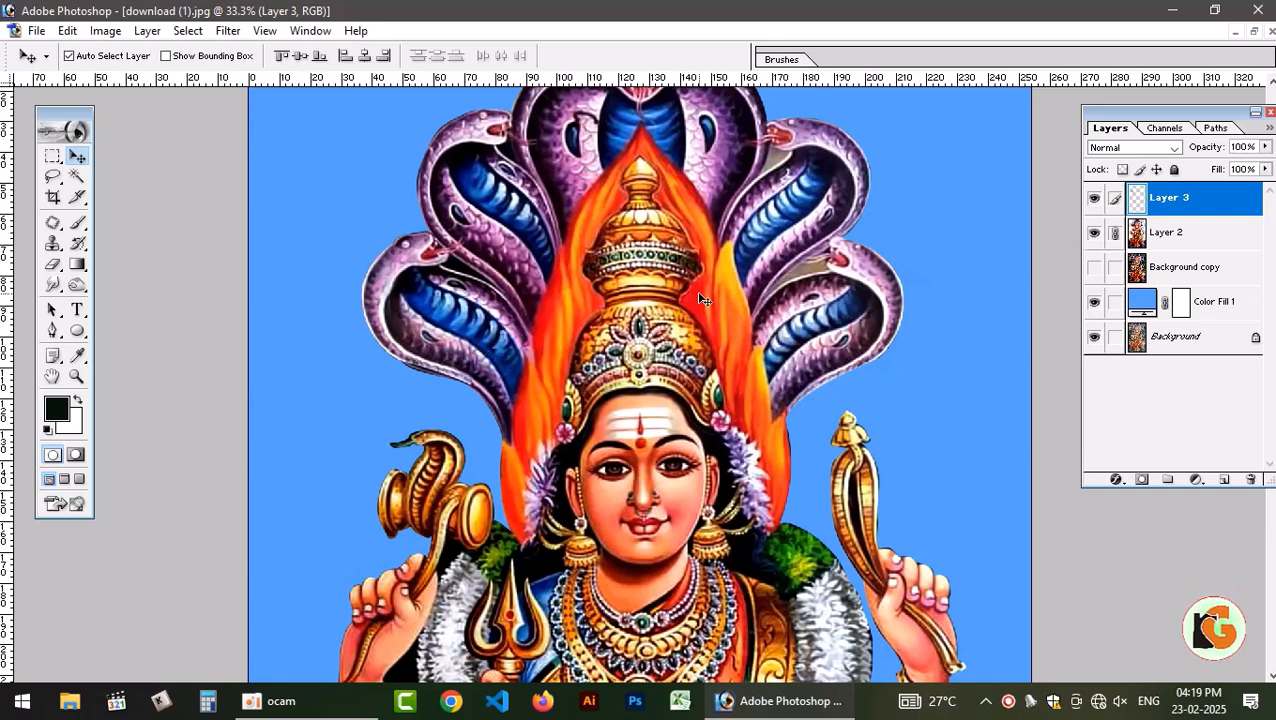
{"action": "key", "text": "ctrl+e"}
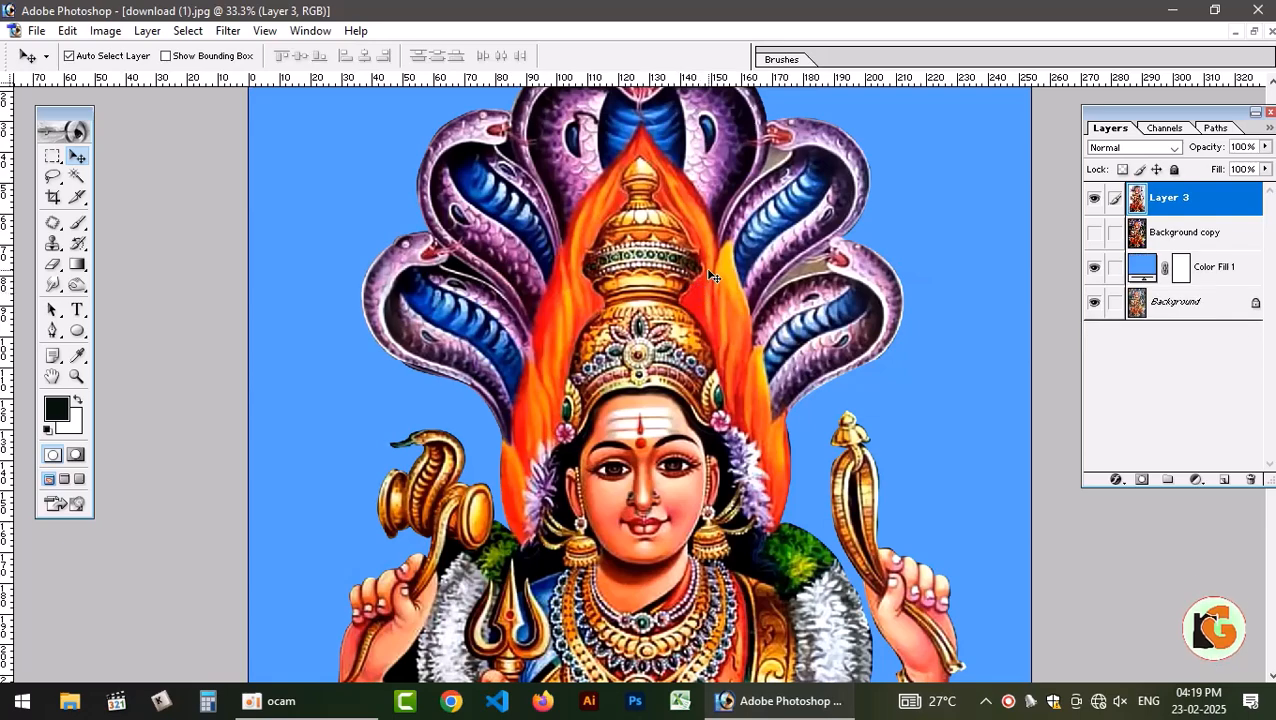
Raise the merged figure's saturation slightly with Hue/Saturation.
{"action": "key", "text": "ctrl+u"}
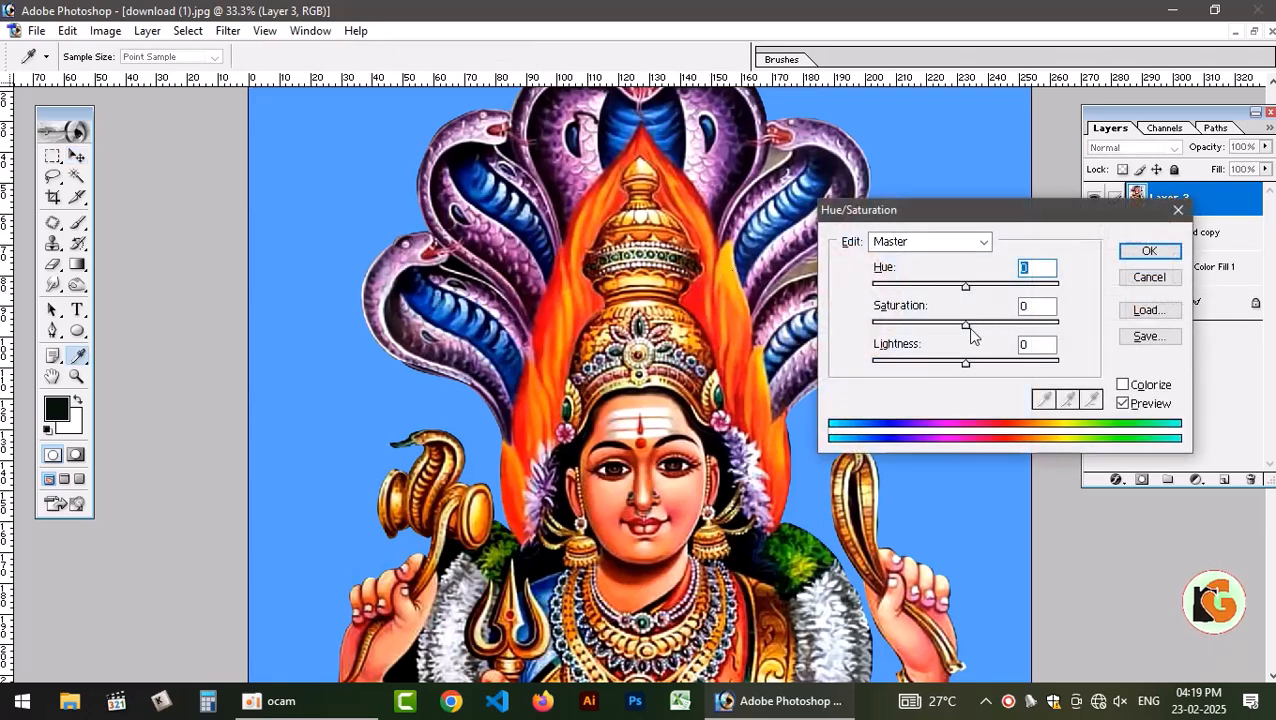
{"action": "left_click_drag", "start_coordinate": [968, 332], "coordinate": [973, 289]}
{"action": "key", "text": "Return"}
{"action": "key", "text": "v"}
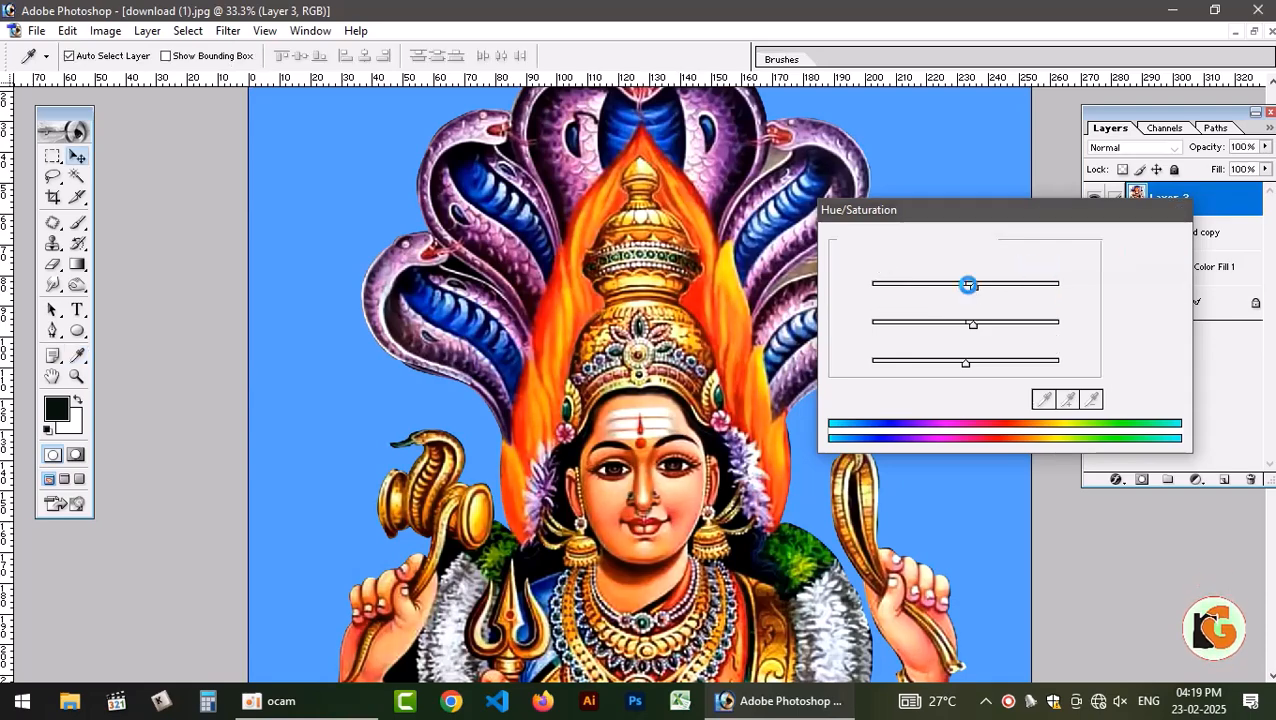
Lower the merged figure's Blue channel midtones with Curves, placing a point at about input 138, output 111.
{"action": "key", "text": "ctrl+m"}
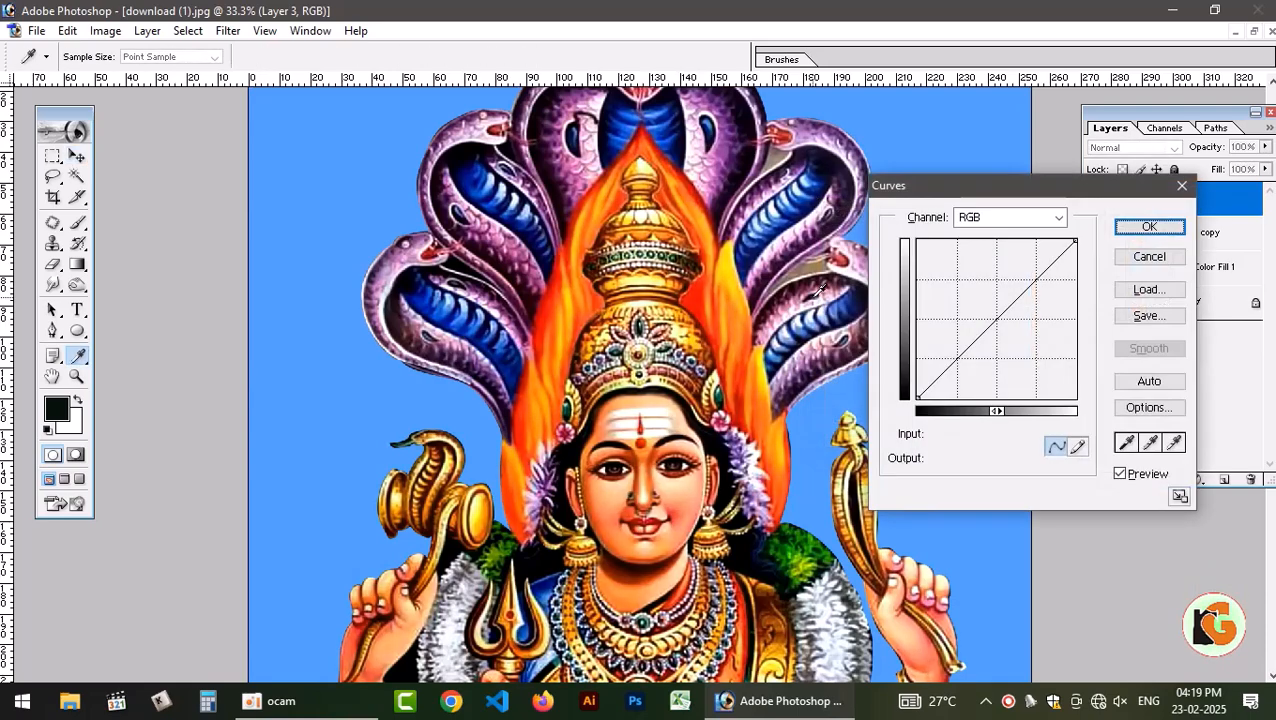
{"action": "left_click", "coordinate": [1010, 217]}
{"action": "key", "text": "ctrl+3"}
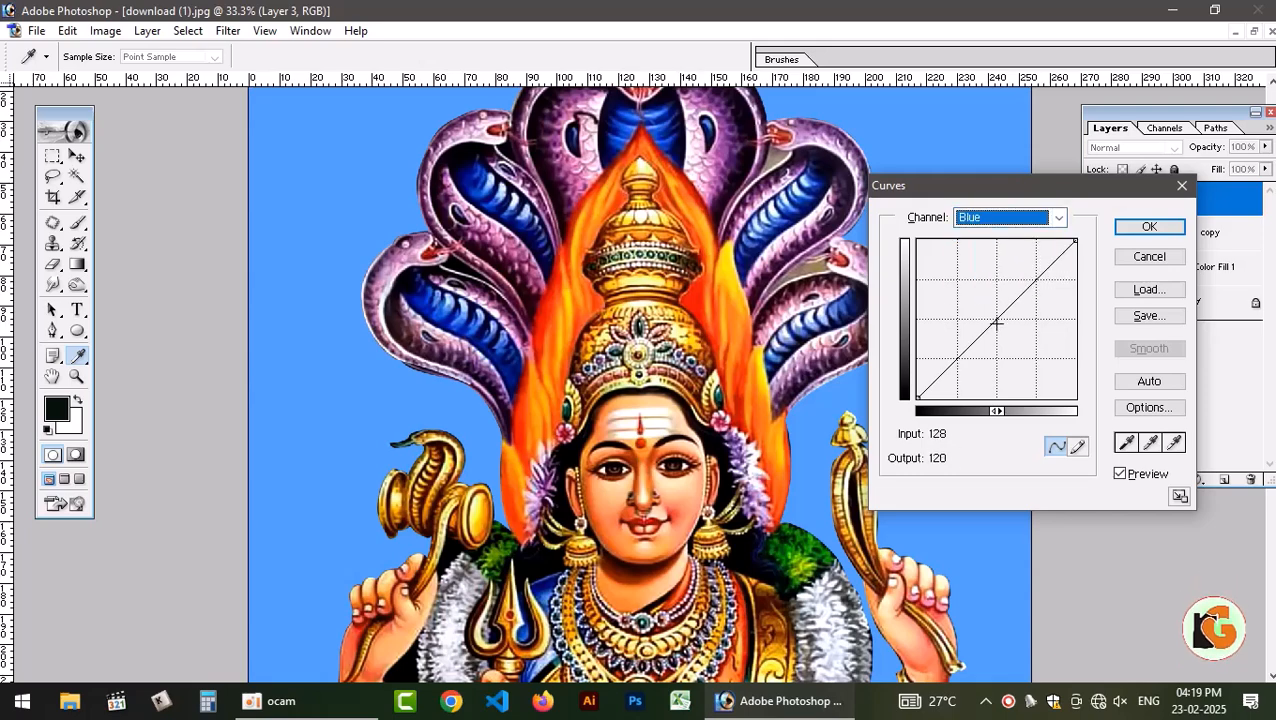
{"action": "left_click_drag", "start_coordinate": [996, 322], "coordinate": [1003, 329]}
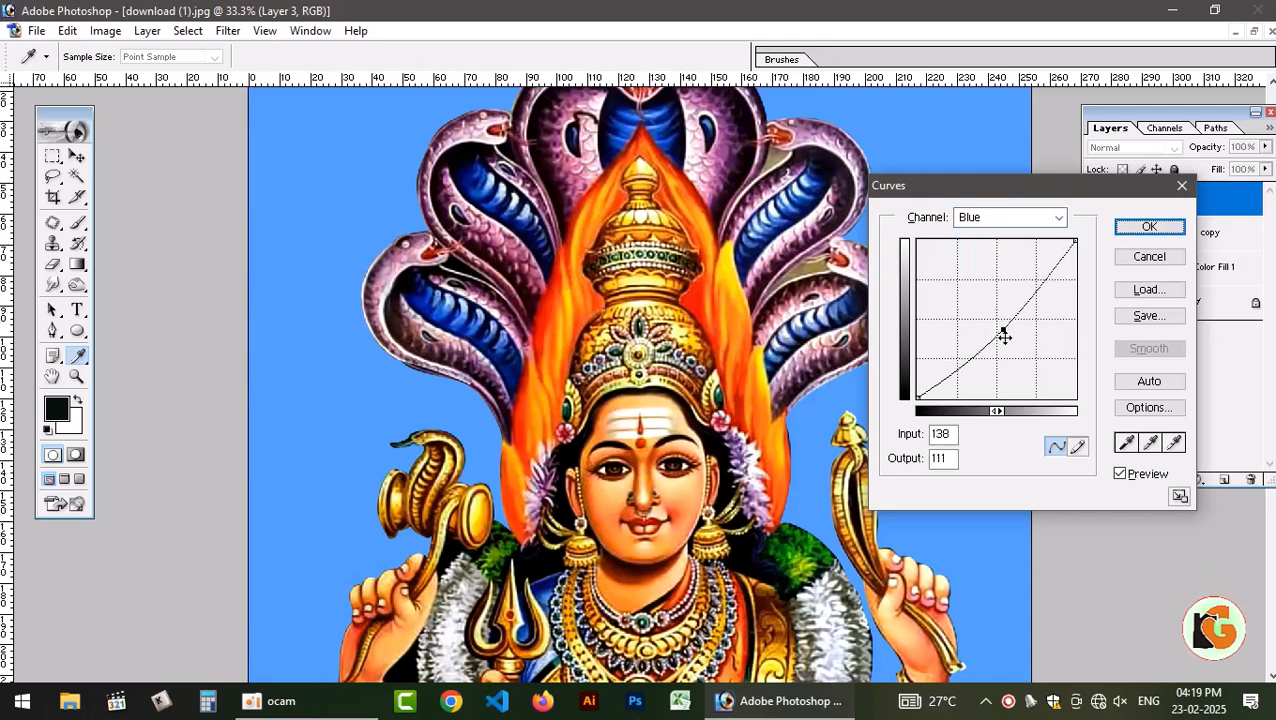
{"action": "key", "text": "Return"}
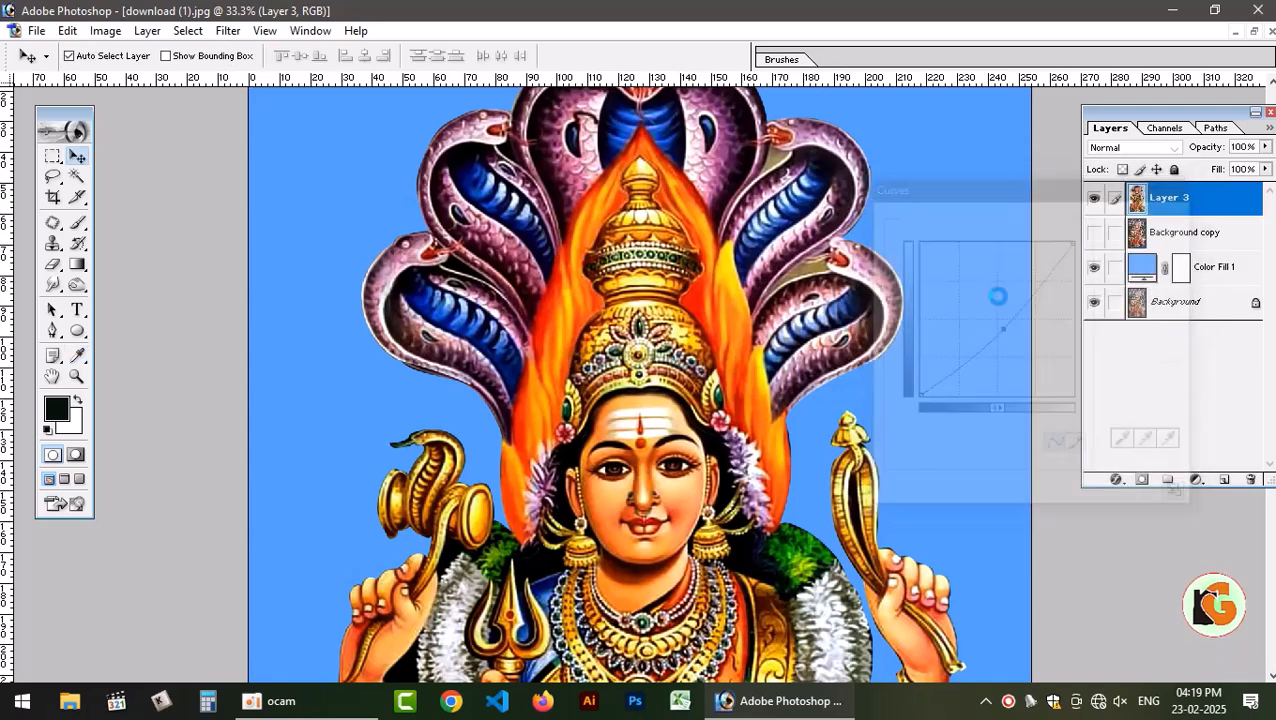
View the whole image and toggle the Background copy and Layer 3 to compare the corrected figure with the earlier version.
{"action": "key", "text": "ctrl+0"}
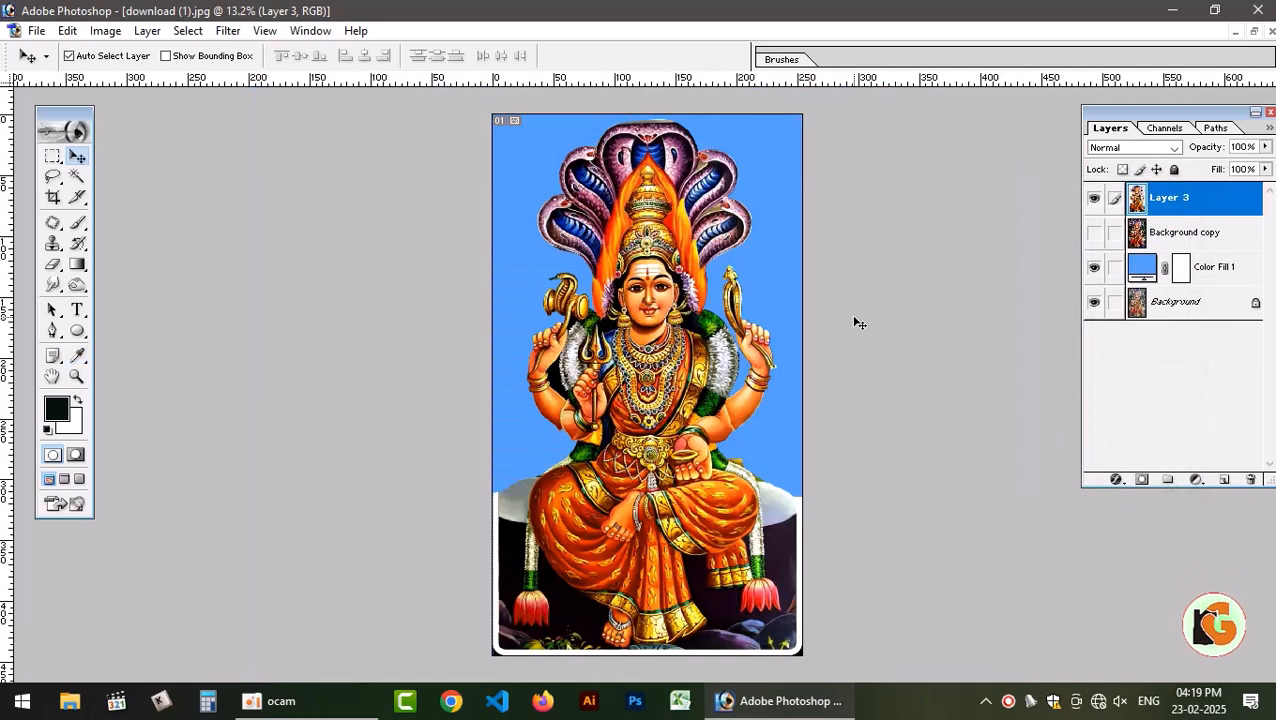
{"action": "left_click", "coordinate": [1095, 238]}
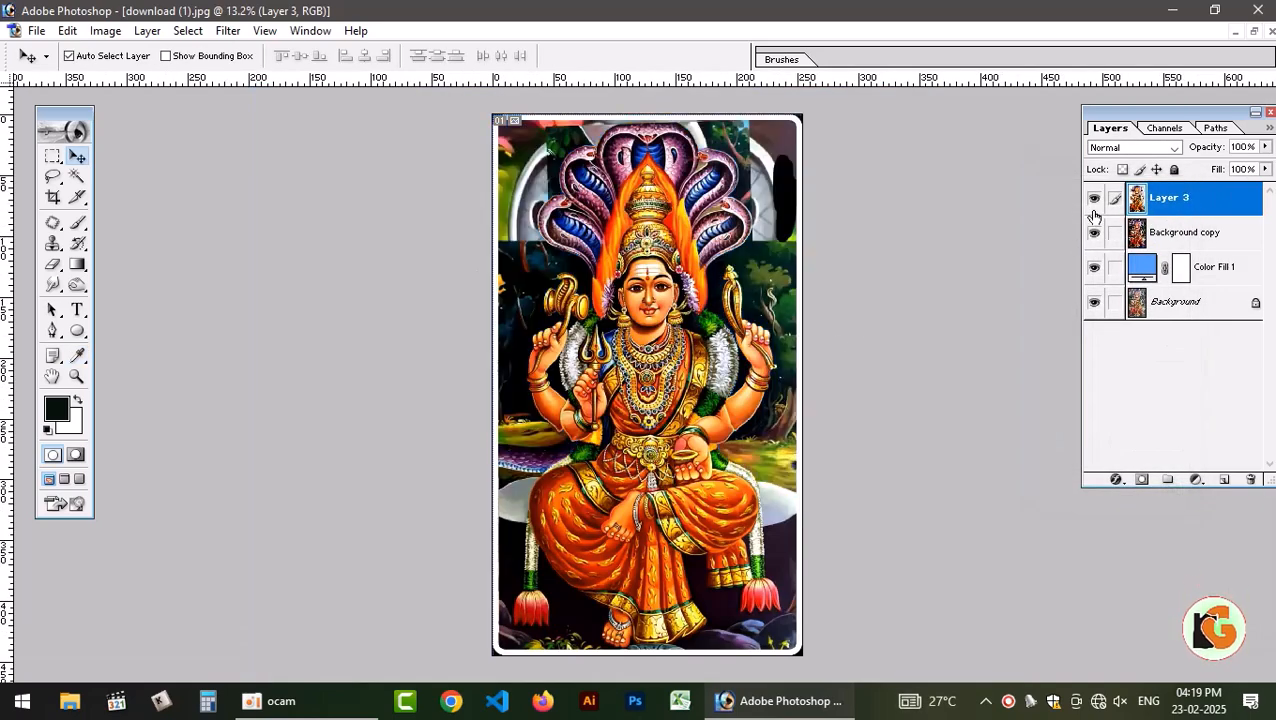
{"action": "left_click", "coordinate": [1096, 208]}
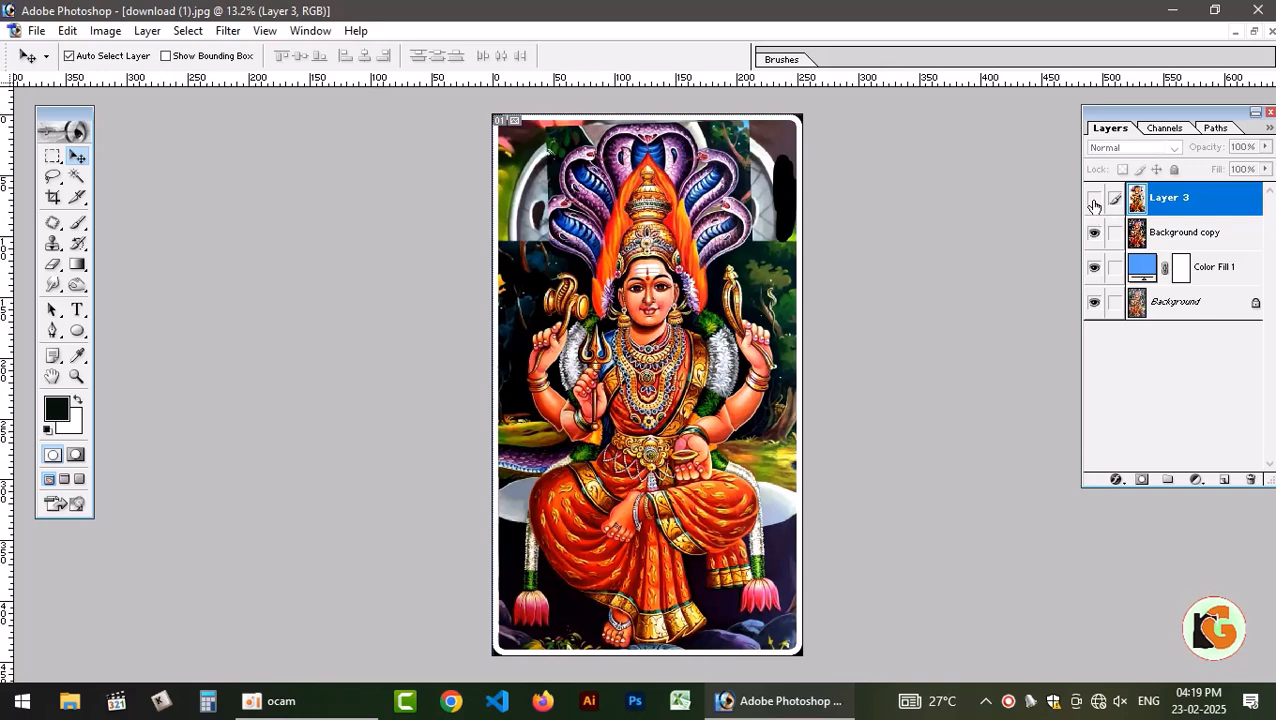
{"action": "left_click", "coordinate": [1095, 200]}
{"action": "left_click", "coordinate": [1095, 233]}
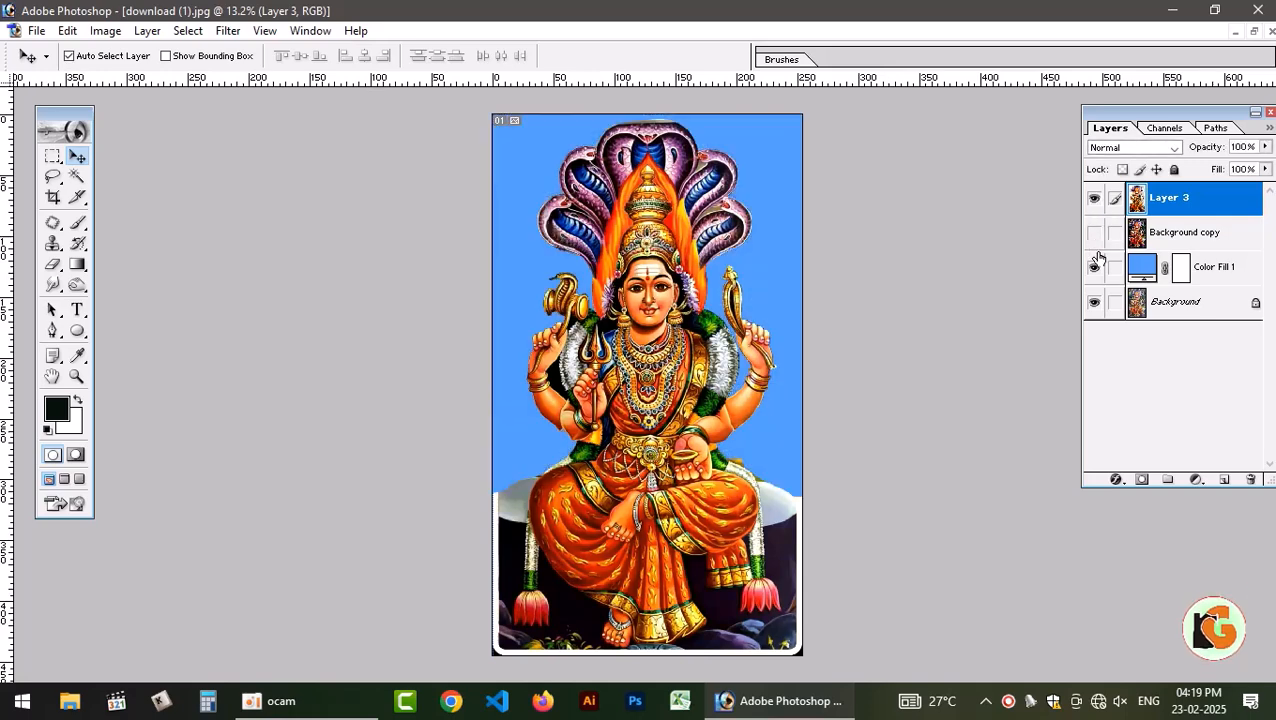
Hide the blue fill, compare Layer 3 with the original Background, and hide the Background to isolate the cutout on transparency.
{"action": "left_click", "coordinate": [1095, 268]}
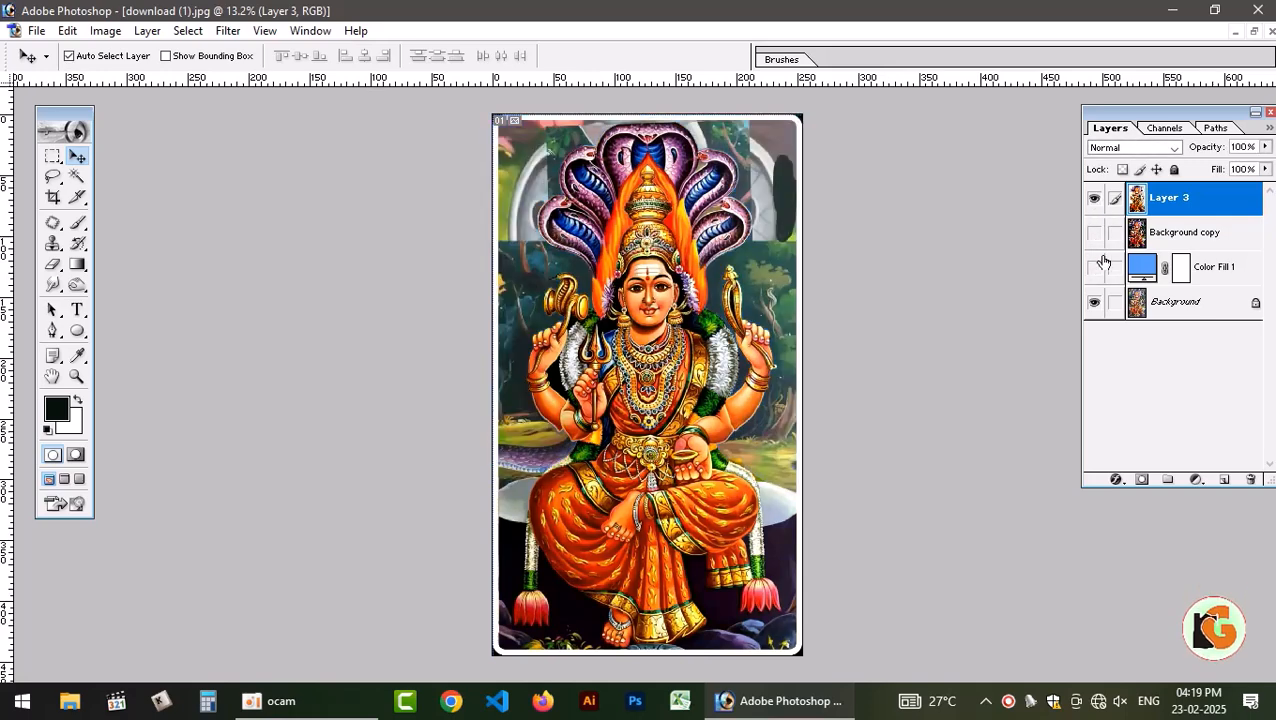
{"action": "left_click", "coordinate": [1095, 199]}
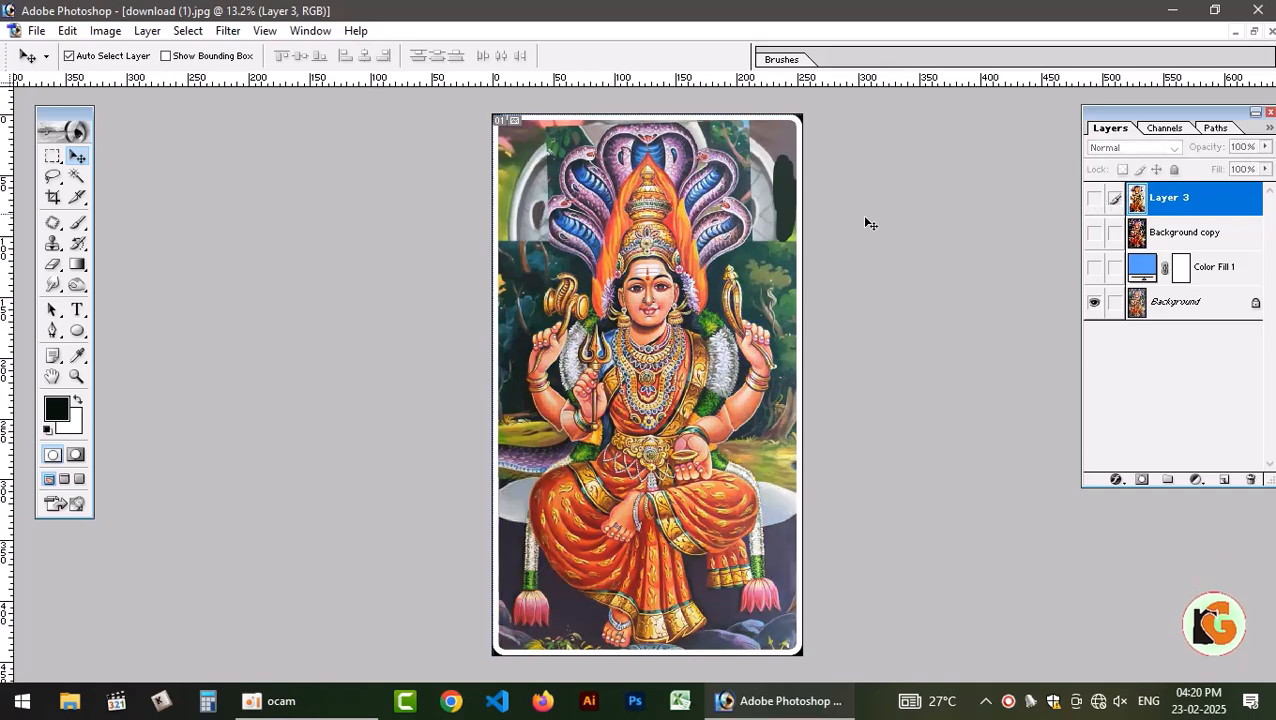
{"action": "left_click", "coordinate": [1095, 199]}
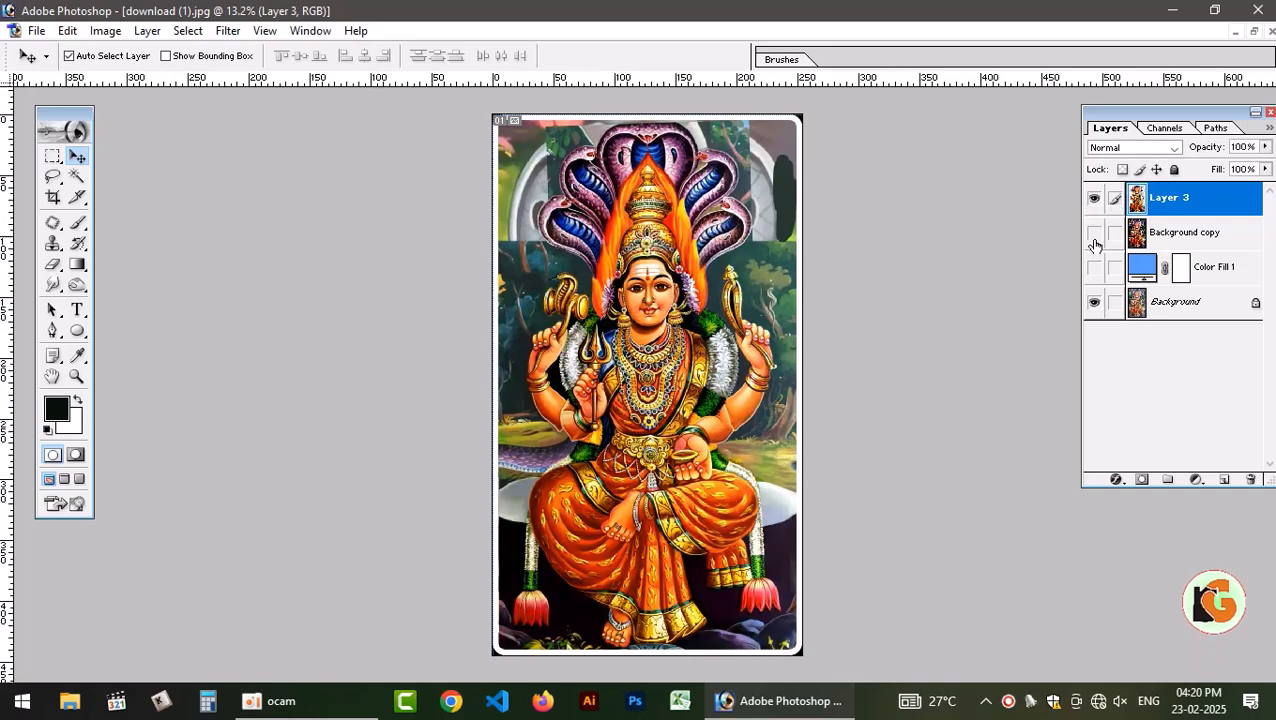
{"action": "left_click", "coordinate": [1095, 303]}
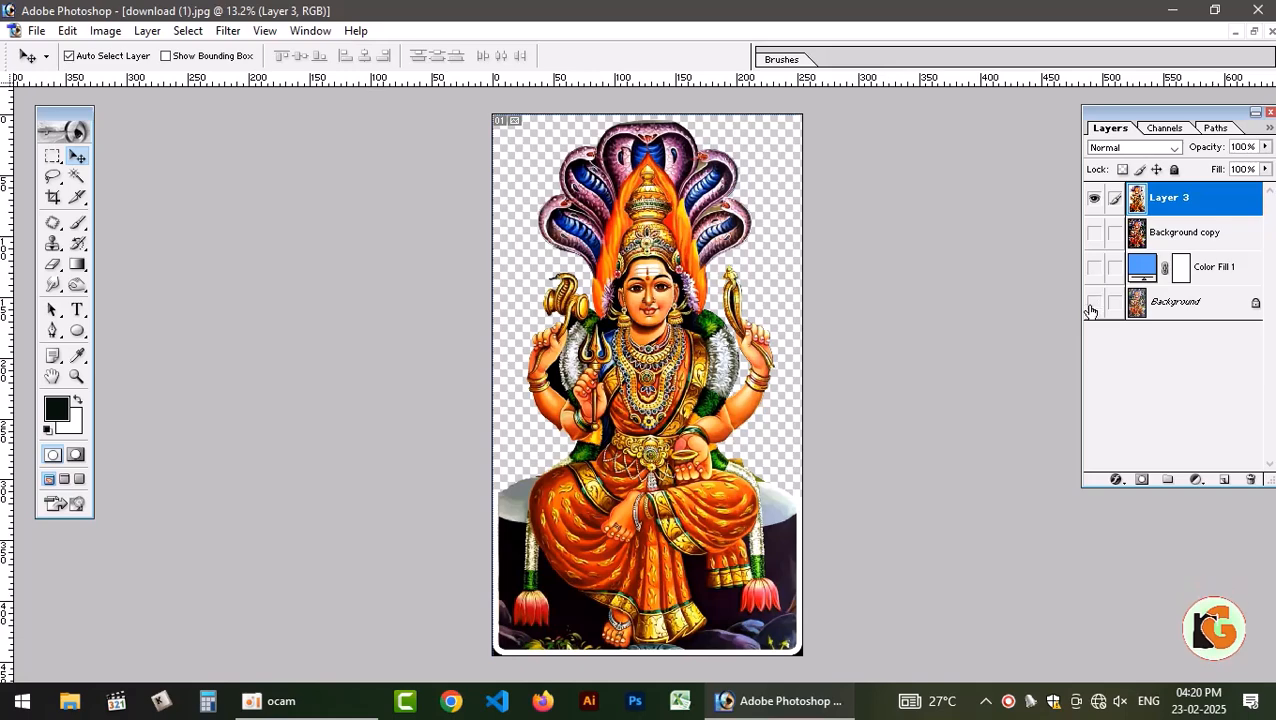
Show the Background and Color Fill 1 layers again and load Layer 3's outline as a selection.
{"action": "left_click", "coordinate": [1094, 303]}
{"action": "left_click", "coordinate": [1094, 268]}
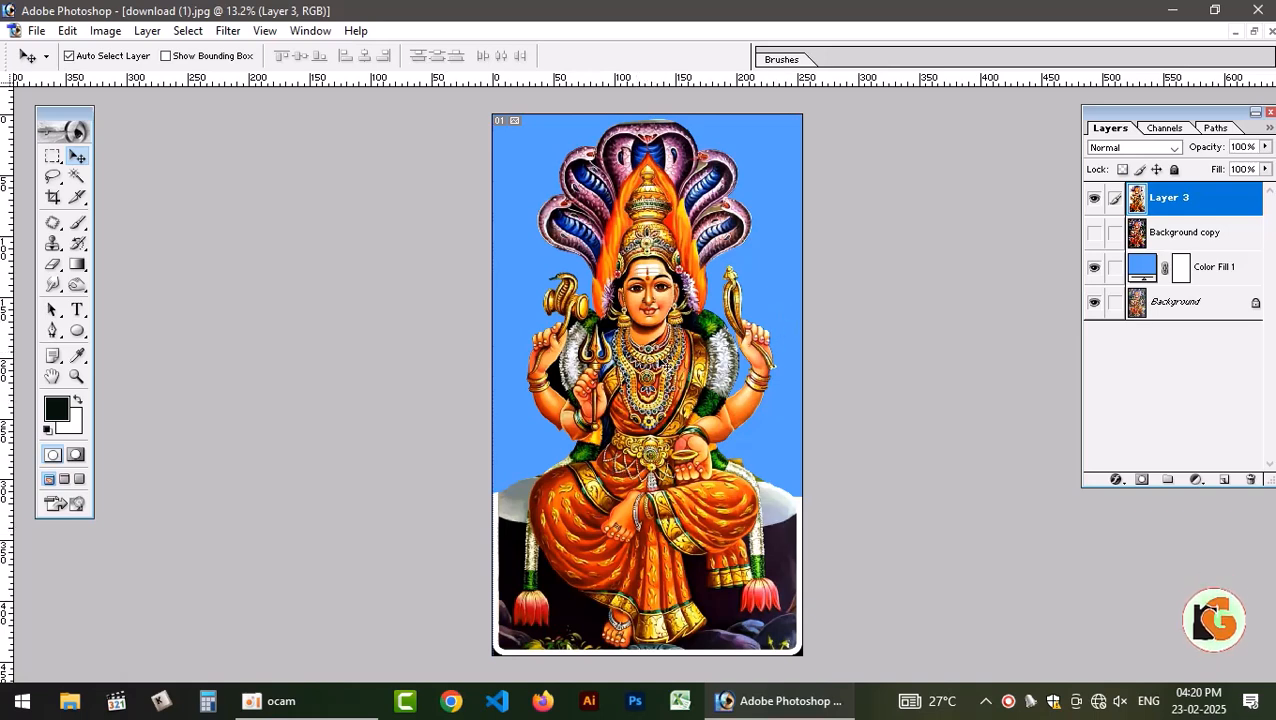
{"action": "left_click", "coordinate": [1137, 199], "text": "ctrl"}
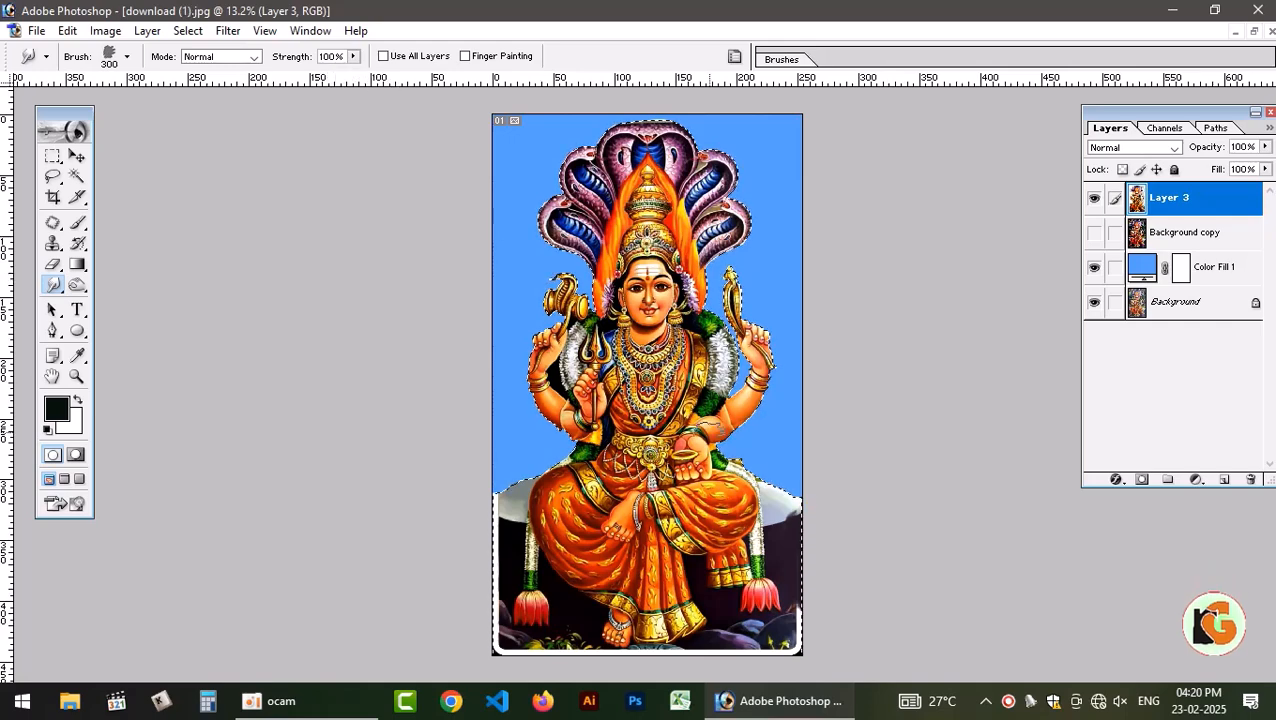
Smudge away the white border along Layer 3's base with a 500 px brush tip angled at 46°, and drop the selection.
{"action": "key", "text": "bracketright"}
{"action": "key", "text": "bracketright"}
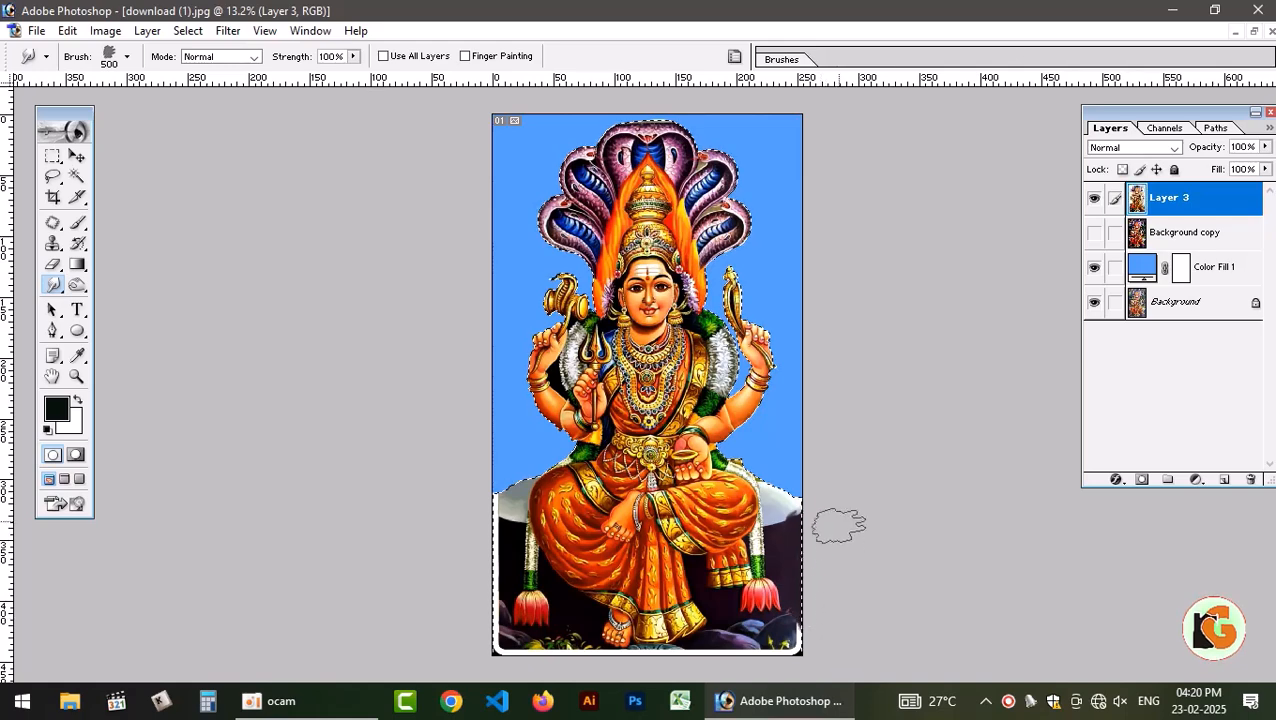
{"action": "left_click", "coordinate": [781, 59]}
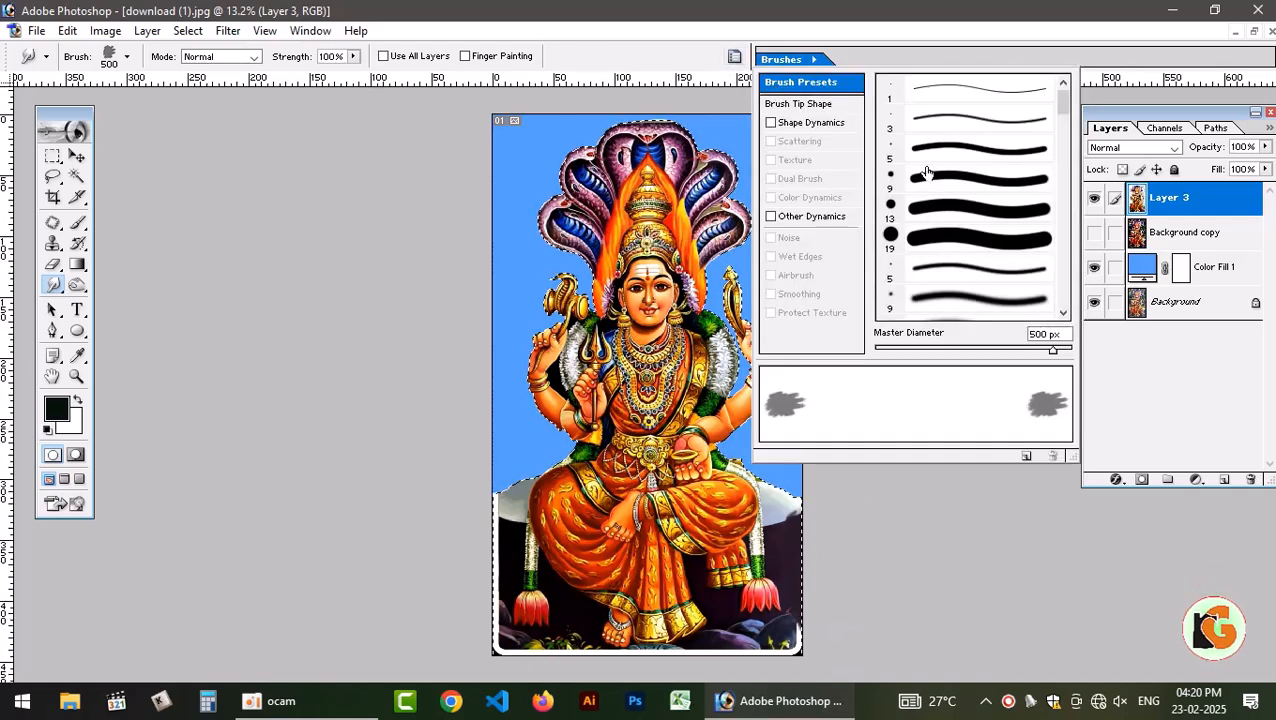
{"action": "left_click", "coordinate": [800, 104]}
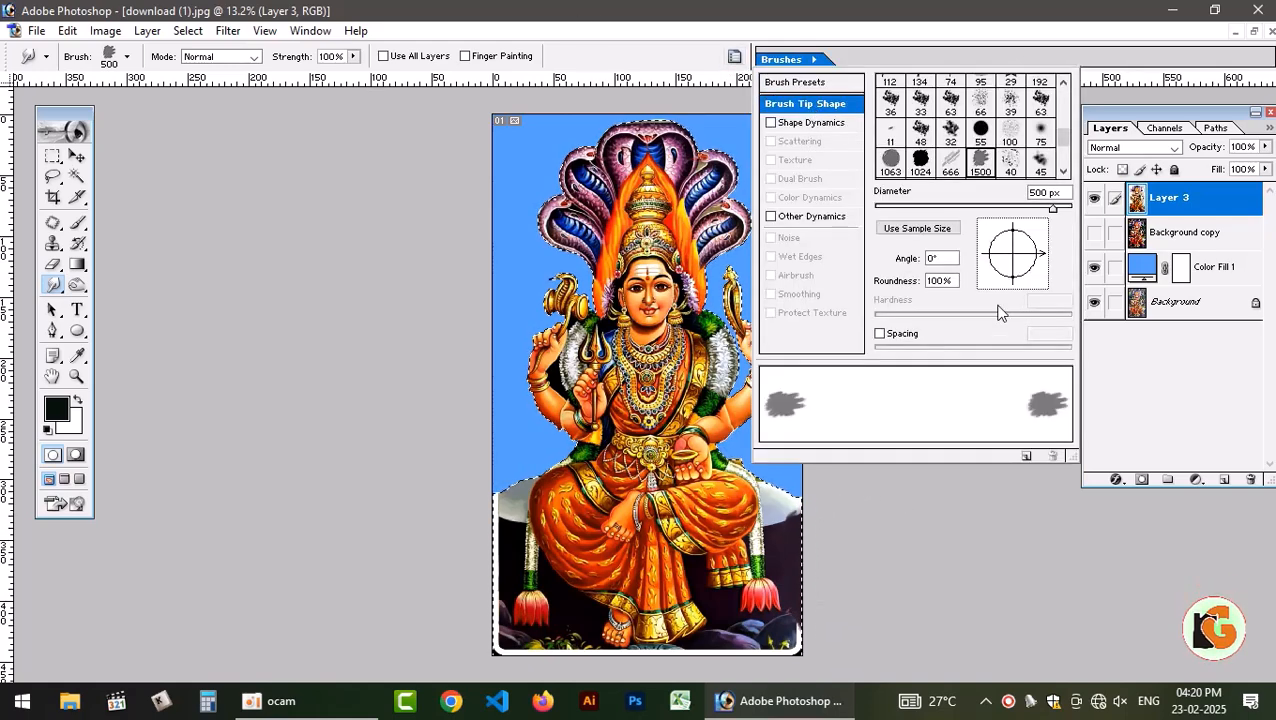
{"action": "mouse_move", "coordinate": [1043, 258]}
{"action": "left_mouse_down"}
{"action": "mouse_move", "coordinate": [1030, 230]}
{"action": "mouse_move", "coordinate": [1045, 244]}
{"action": "mouse_move", "coordinate": [1046, 230]}
{"action": "left_mouse_up"}
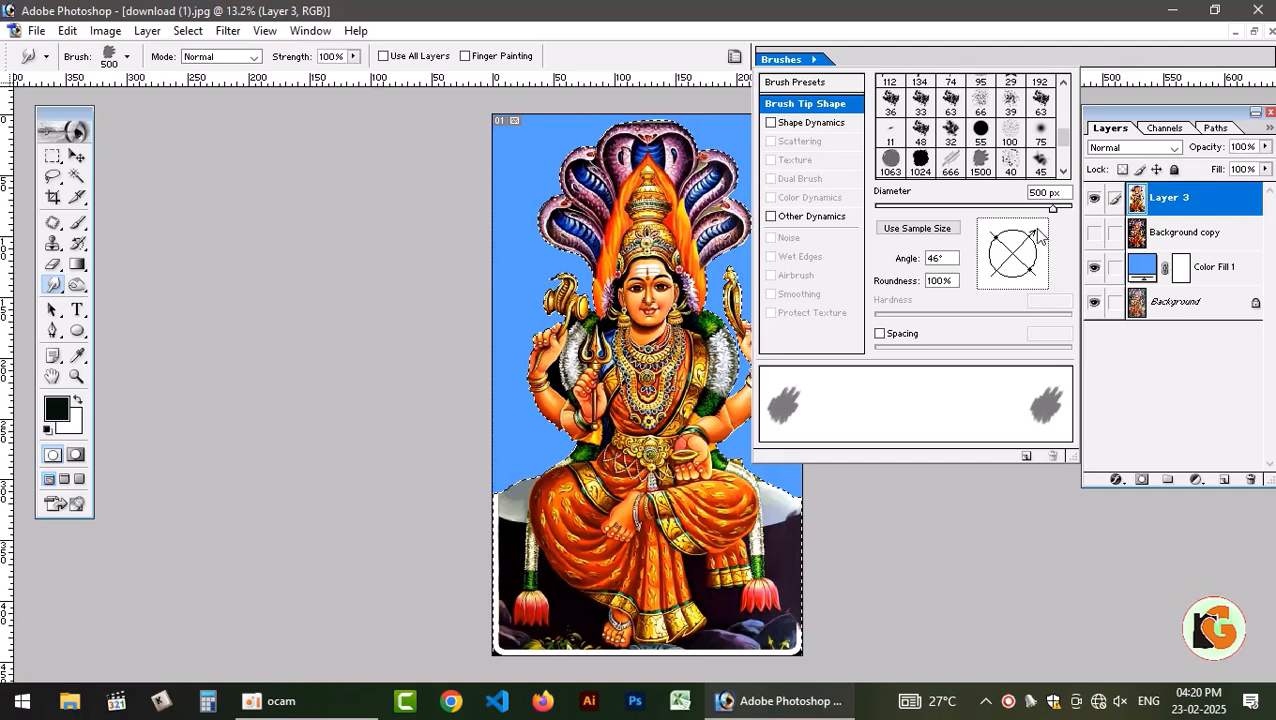
{"action": "left_click", "coordinate": [741, 35]}
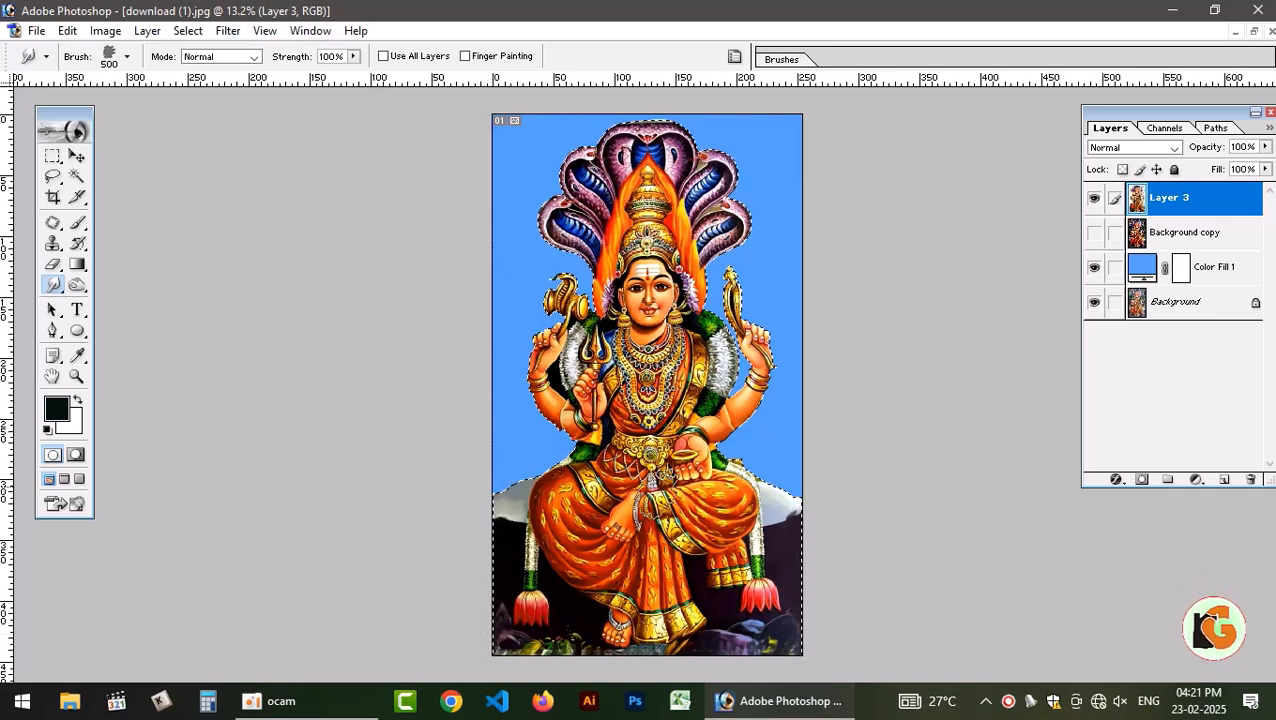
{"action": "key", "text": "ctrl+d"}
{"action": "key", "text": "v"}
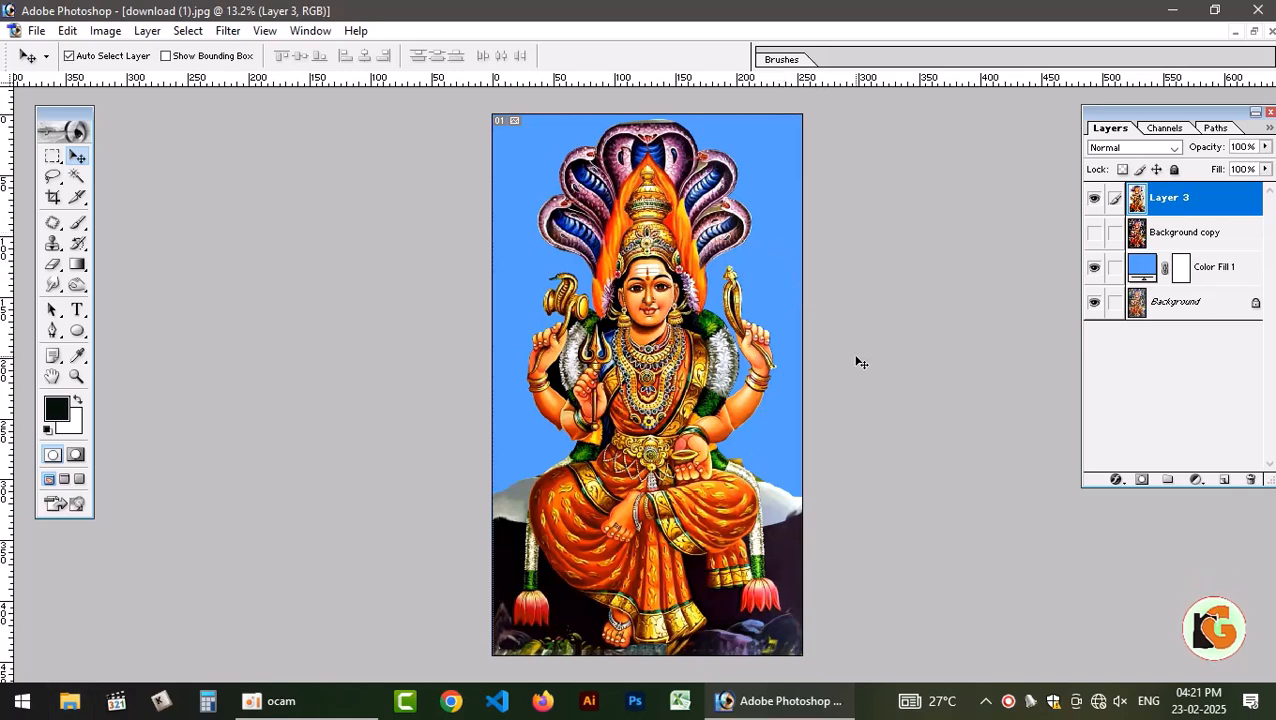
Create a white 10 × 10 inch RGB document at 300 pixels/inch and copy the deity figure into it.
{"action": "key", "text": "ctrl+n"}
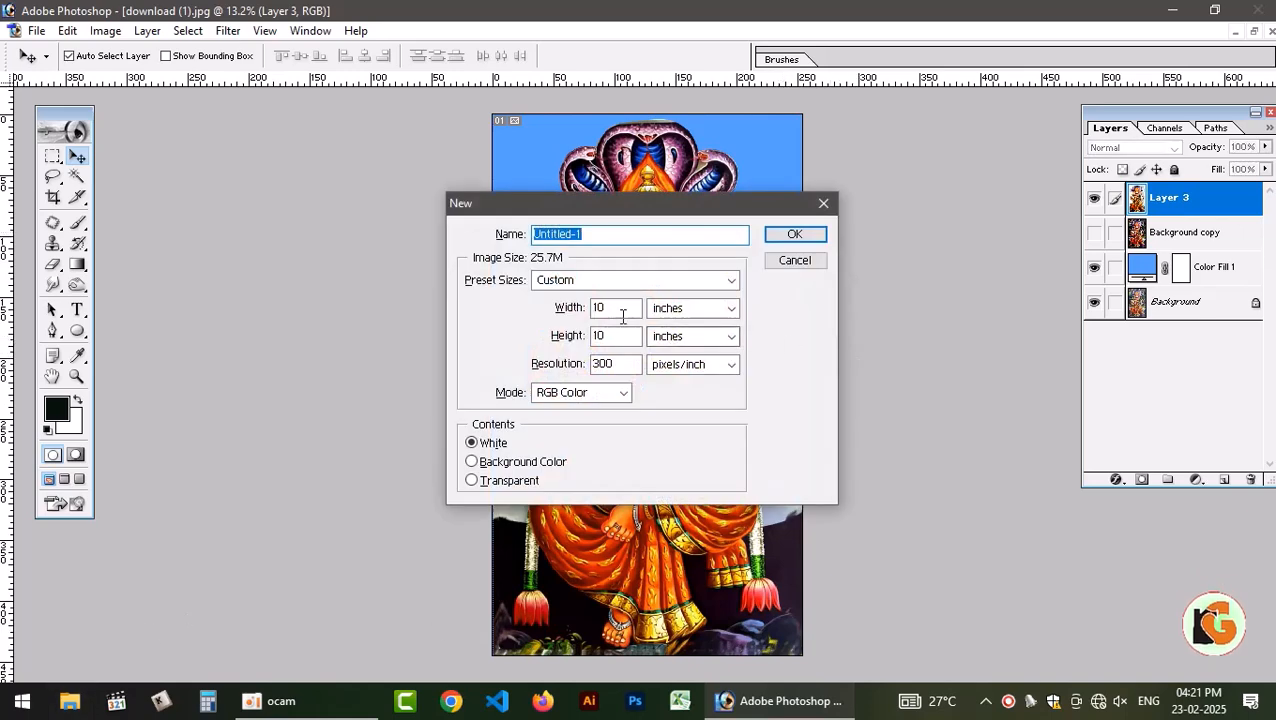
{"action": "left_click", "coordinate": [807, 241]}
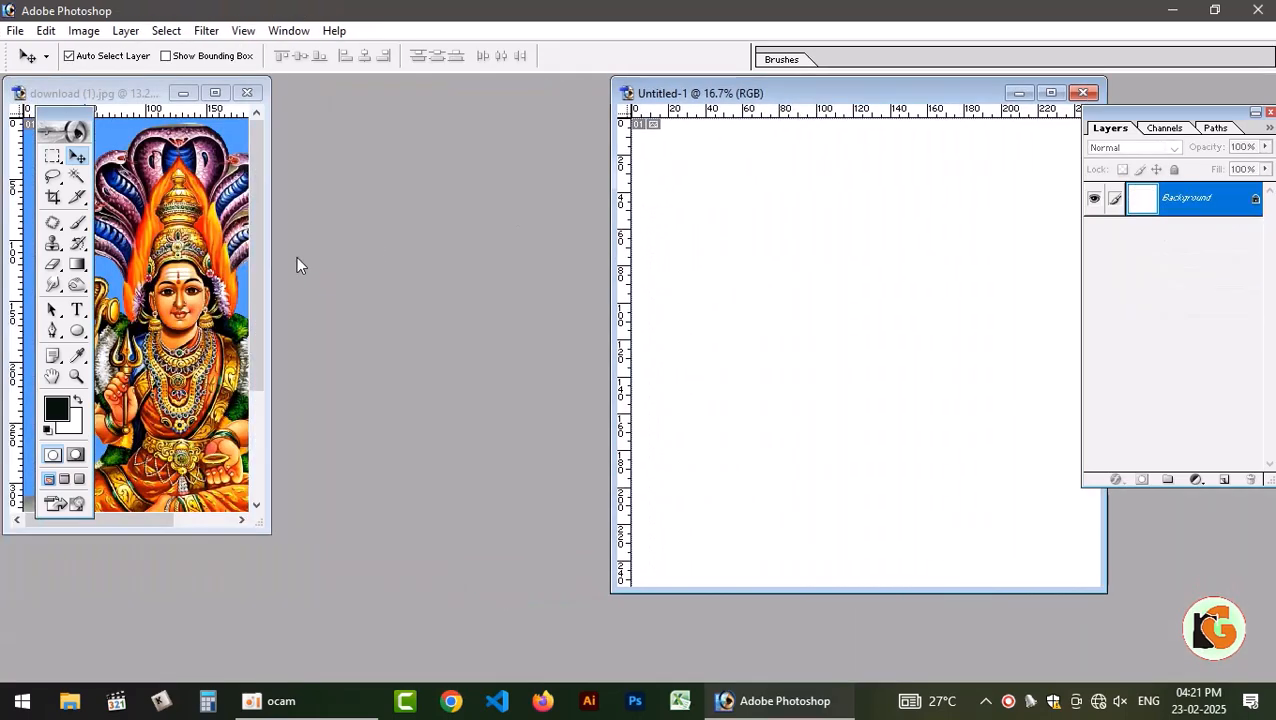
{"action": "left_click_drag", "start_coordinate": [160, 336], "coordinate": [884, 323]}
{"action": "left_click", "coordinate": [1050, 92]}
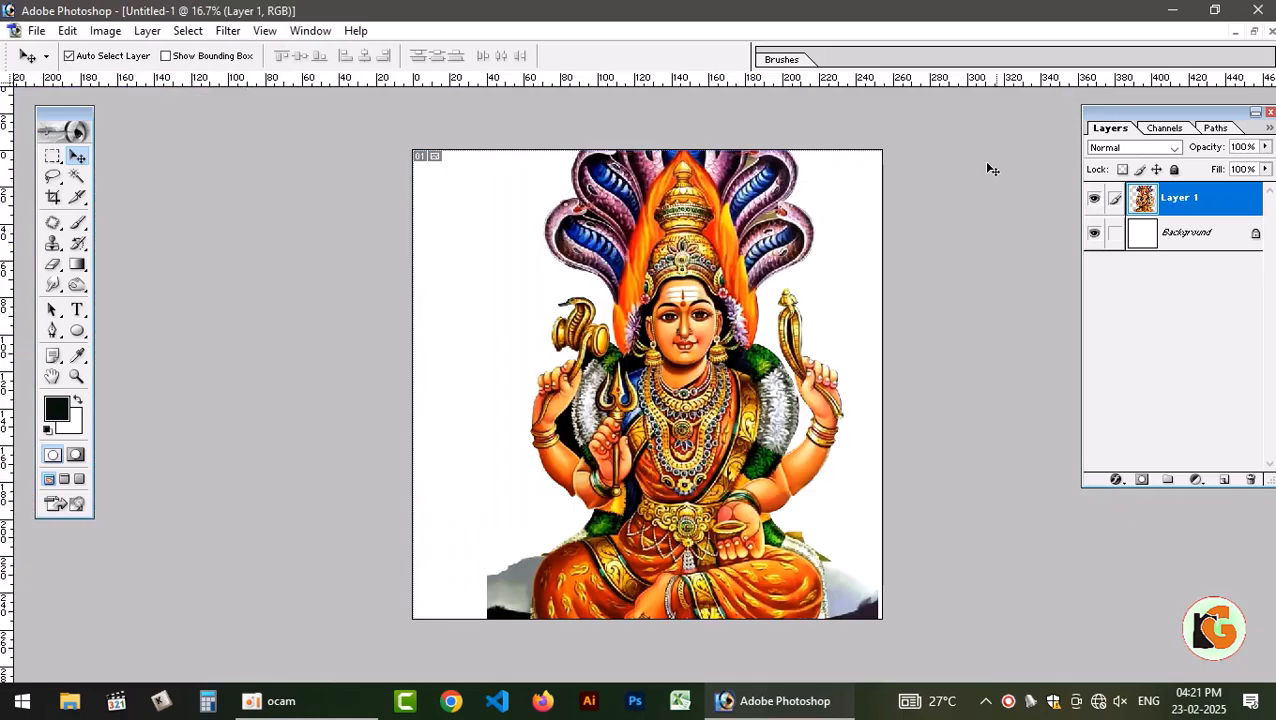
Scale the figure down proportionally to fit inside the canvas and move it near the middle.
{"action": "key", "text": "ctrl+t"}
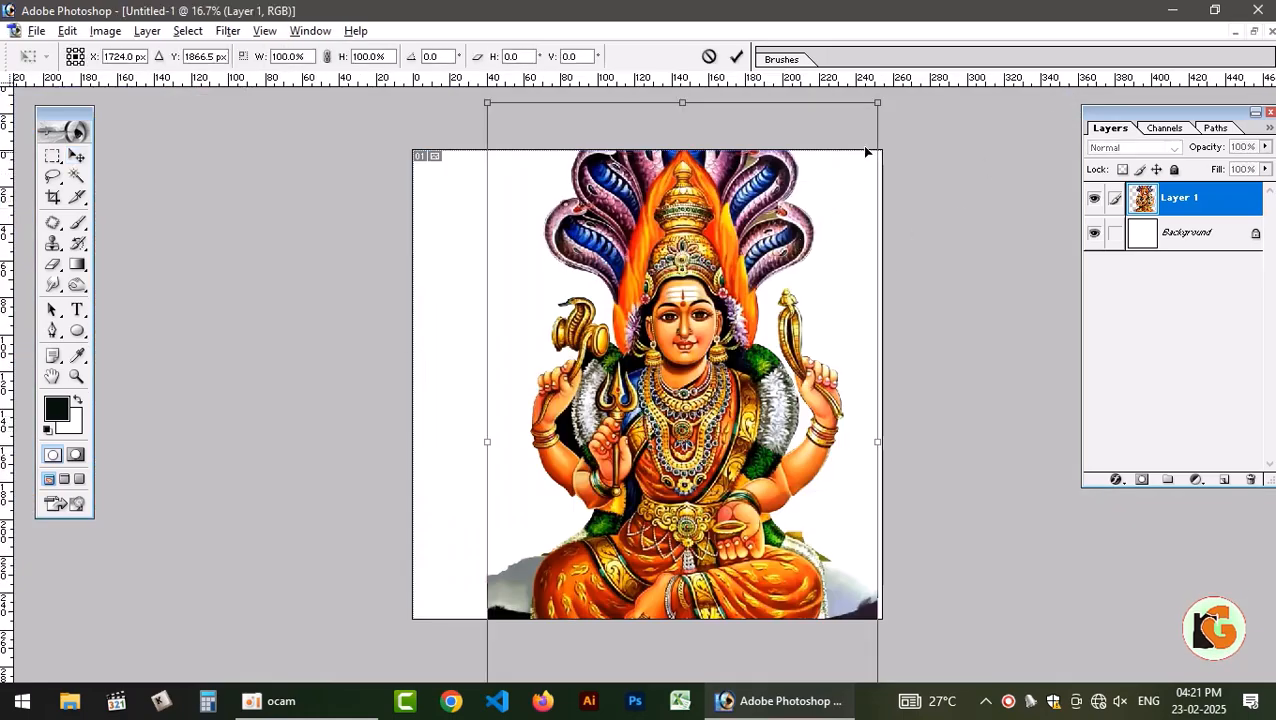
{"action": "left_click_drag", "start_coordinate": [878, 104], "coordinate": [800, 245]}
{"action": "key", "text": "Return"}
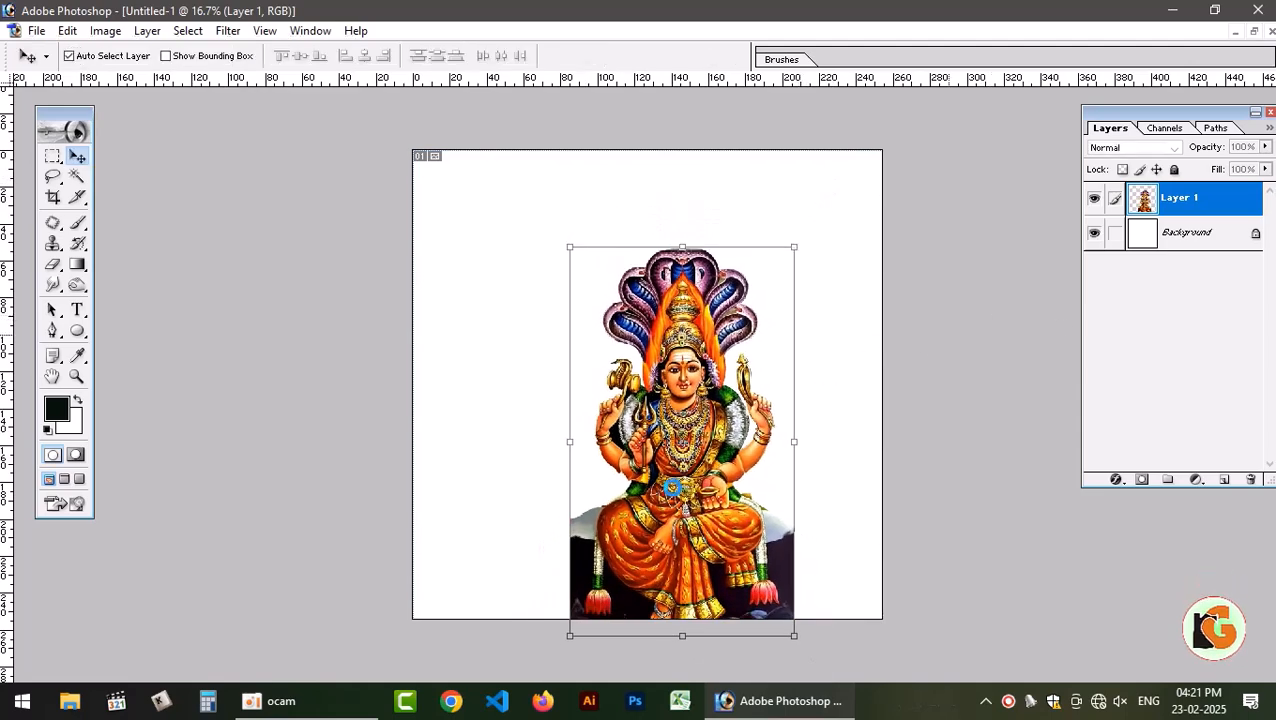
{"action": "left_click_drag", "start_coordinate": [701, 519], "coordinate": [661, 471]}
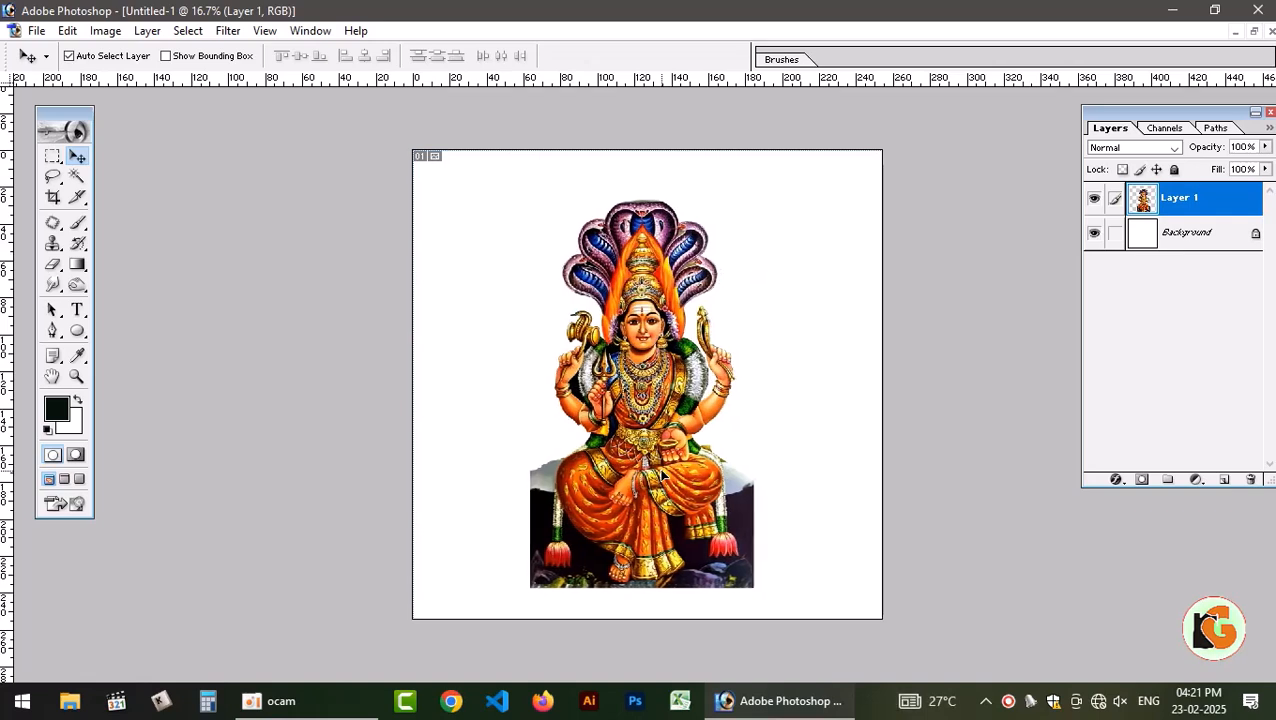
Centre the figure horizontally and vertically on the canvas and clear the selection.
{"action": "key", "text": "ctrl+a"}
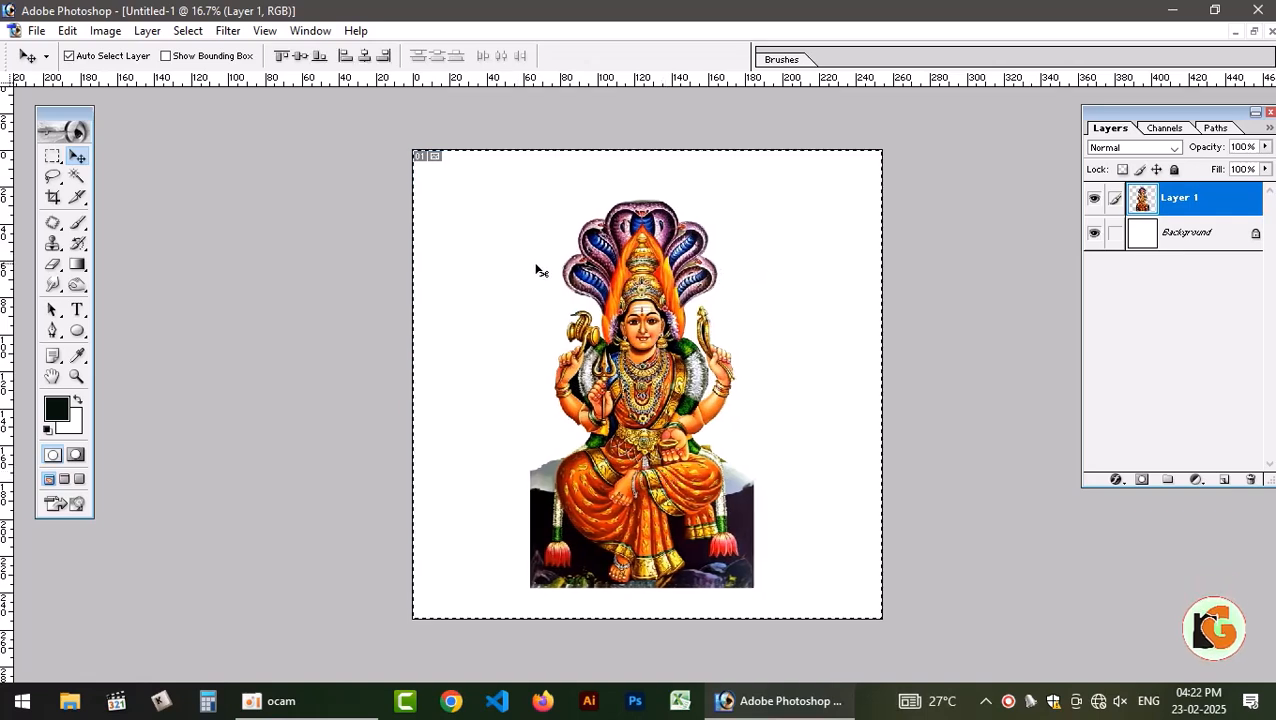
{"action": "left_click", "coordinate": [364, 56]}
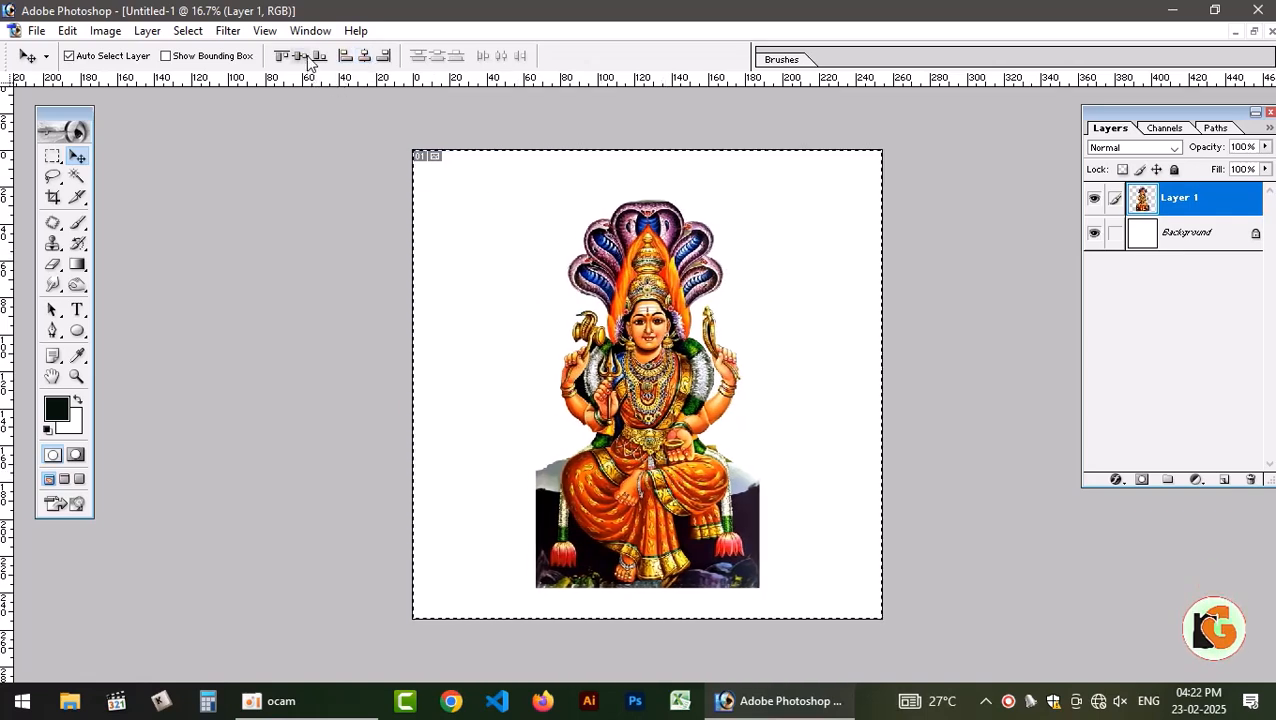
{"action": "left_click", "coordinate": [300, 56]}
{"action": "key", "text": "ctrl+d"}
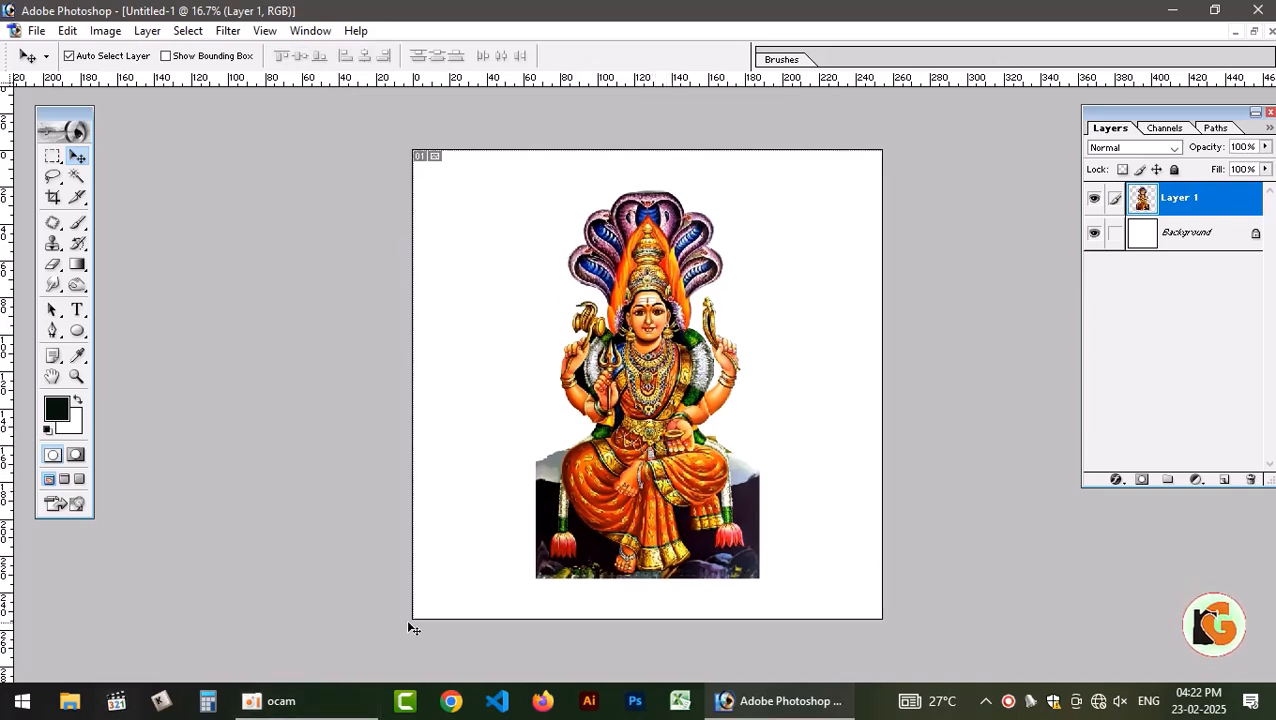
{"action": "key", "text": "ctrl+t"}
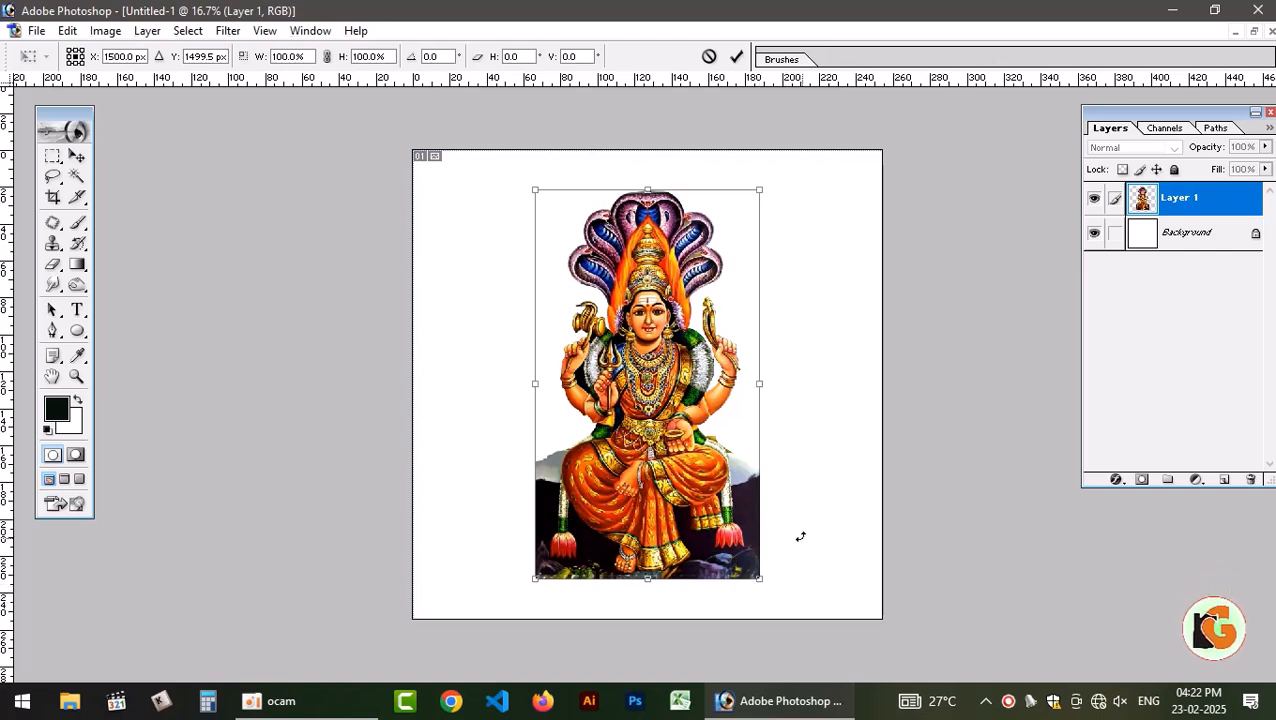
{"action": "key", "text": "Return"}
Select the Background layer and open the kovil background folder inside 2024 on drive F: in File Explorer.
{"action": "key", "text": "alt+bracketleft"}
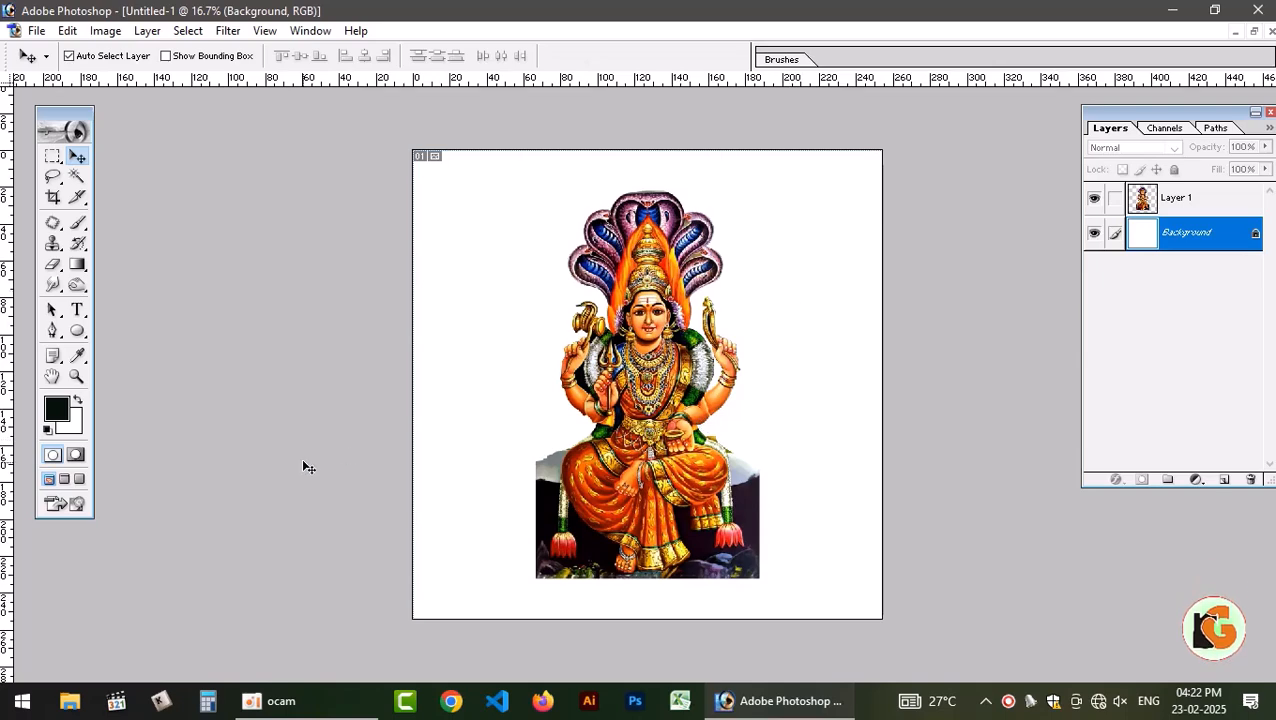
{"action": "key", "text": "super+e"}
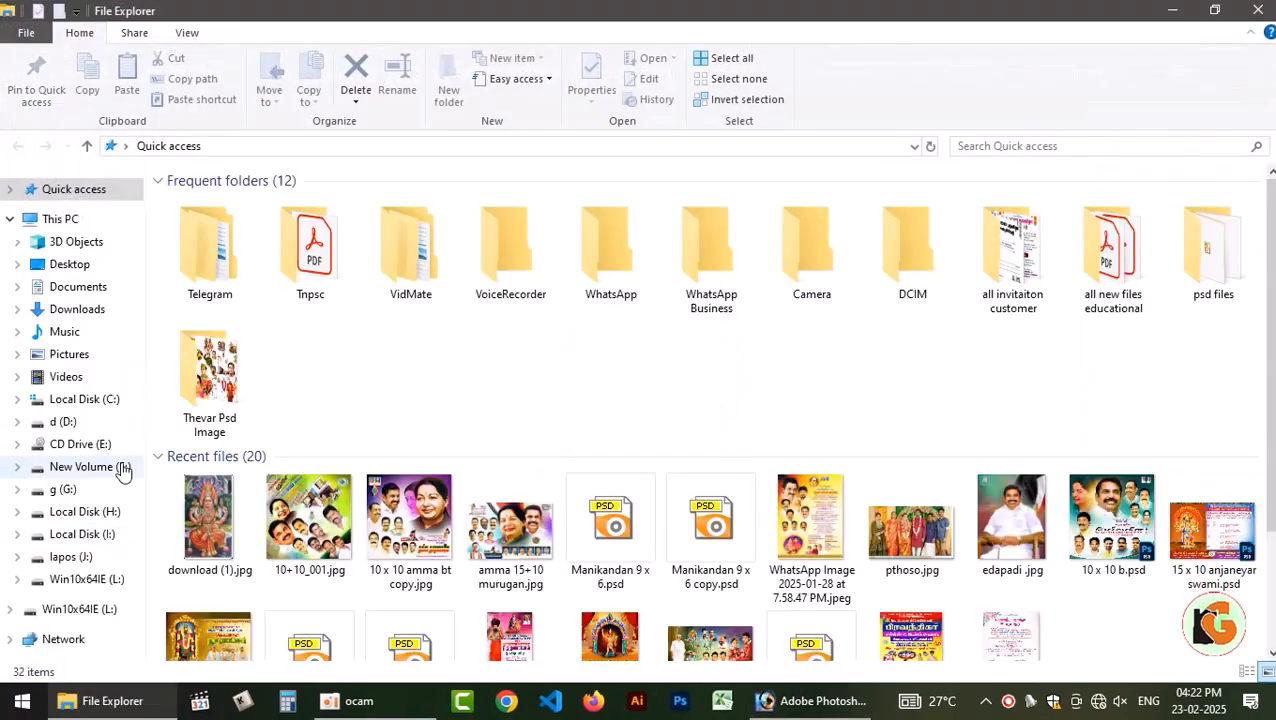
{"action": "left_click", "coordinate": [98, 467]}
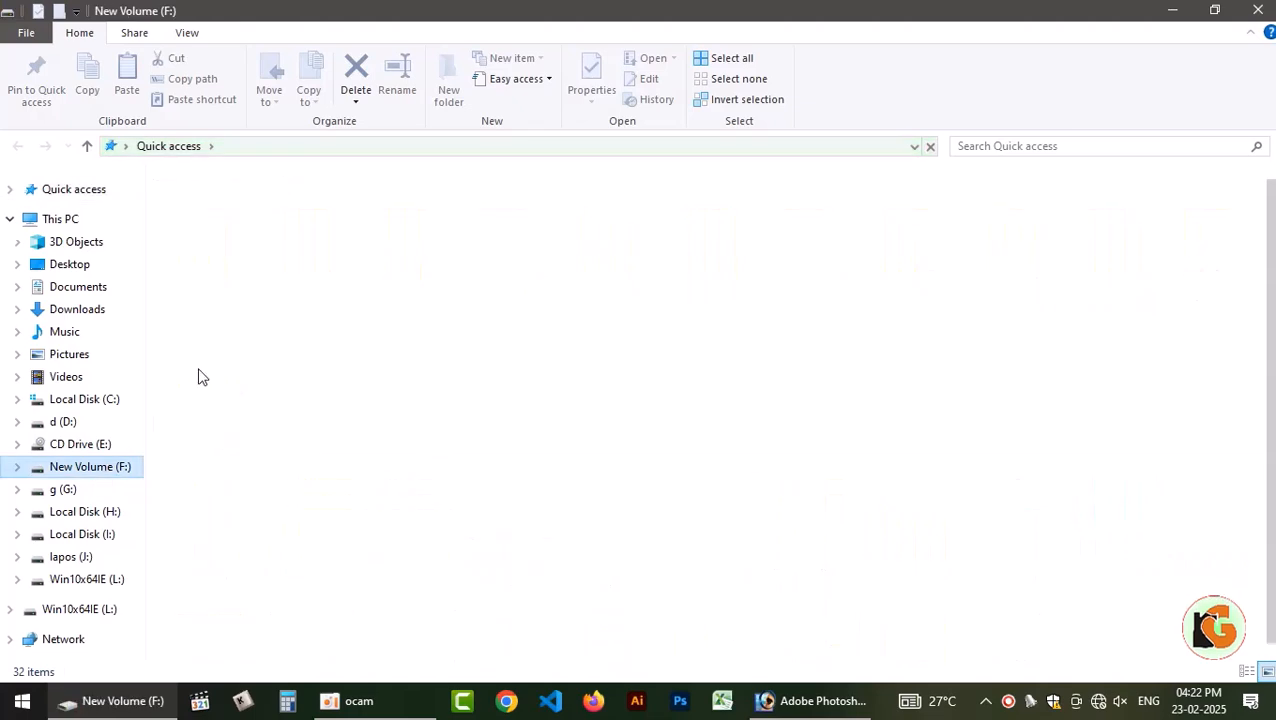
{"action": "double_click", "coordinate": [207, 218]}
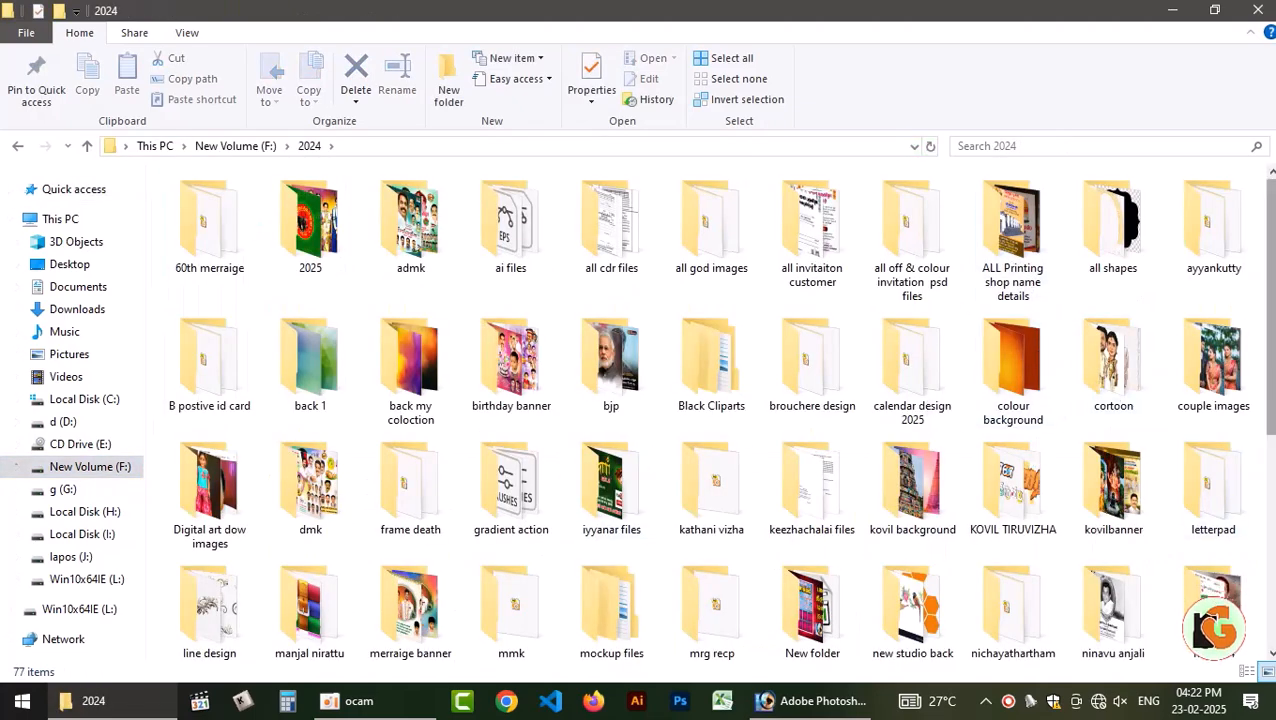
{"action": "double_click", "coordinate": [905, 500]}
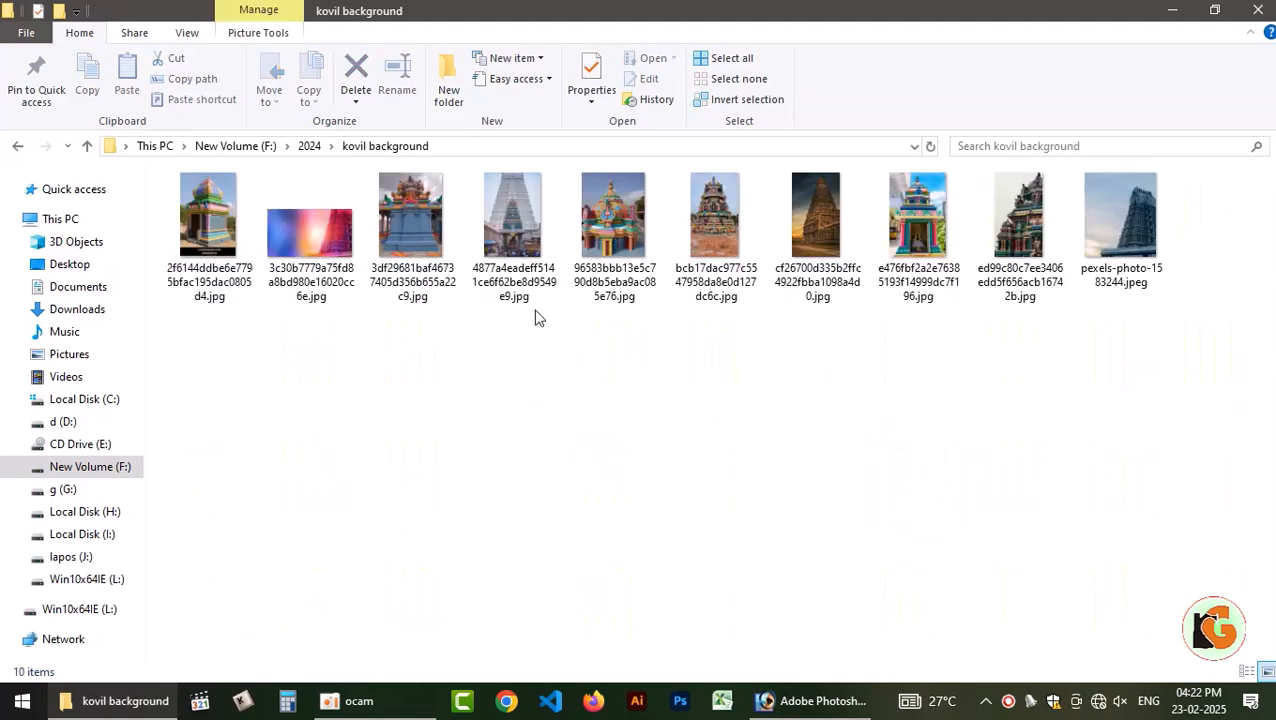
Open the colourful temple photo 96583bbb13e5c790d8b5eba9ac085e76.jpg in Photoshop and copy it into Untitled-1 behind the figure.
{"action": "key", "text": "alt+Tab"}
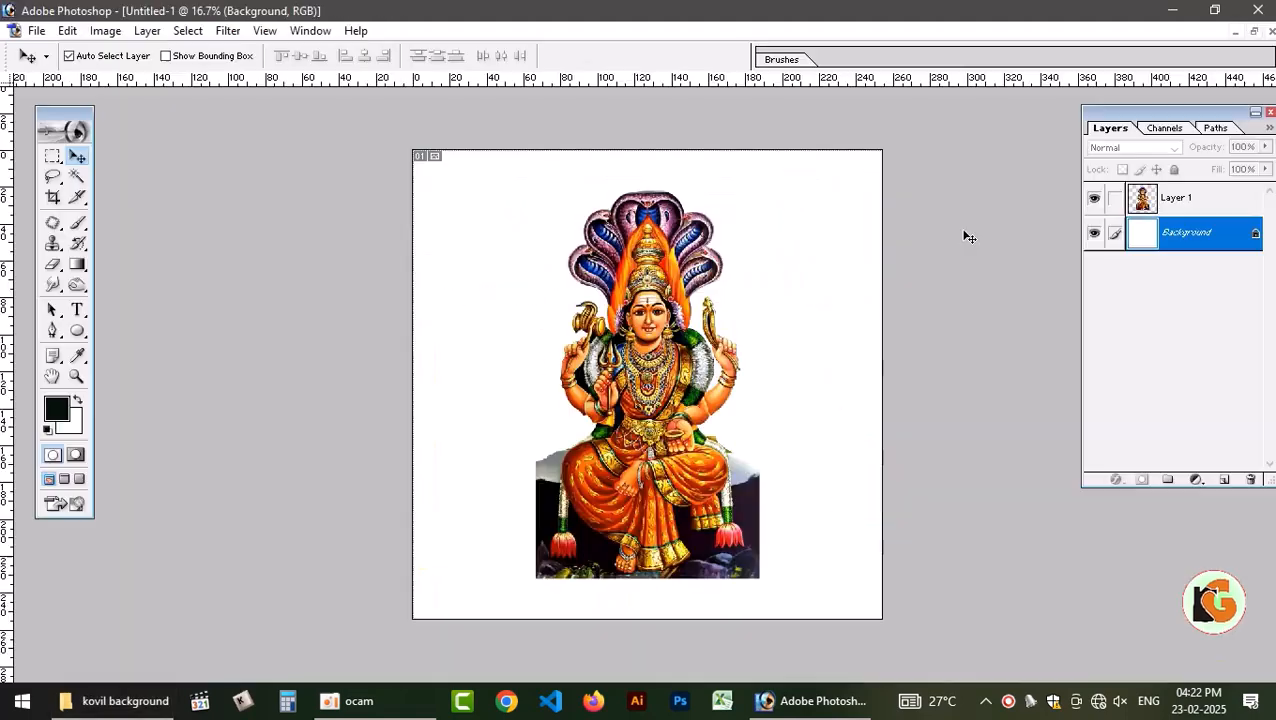
{"action": "key", "text": "alt+Tab"}
{"action": "left_click", "coordinate": [605, 238]}
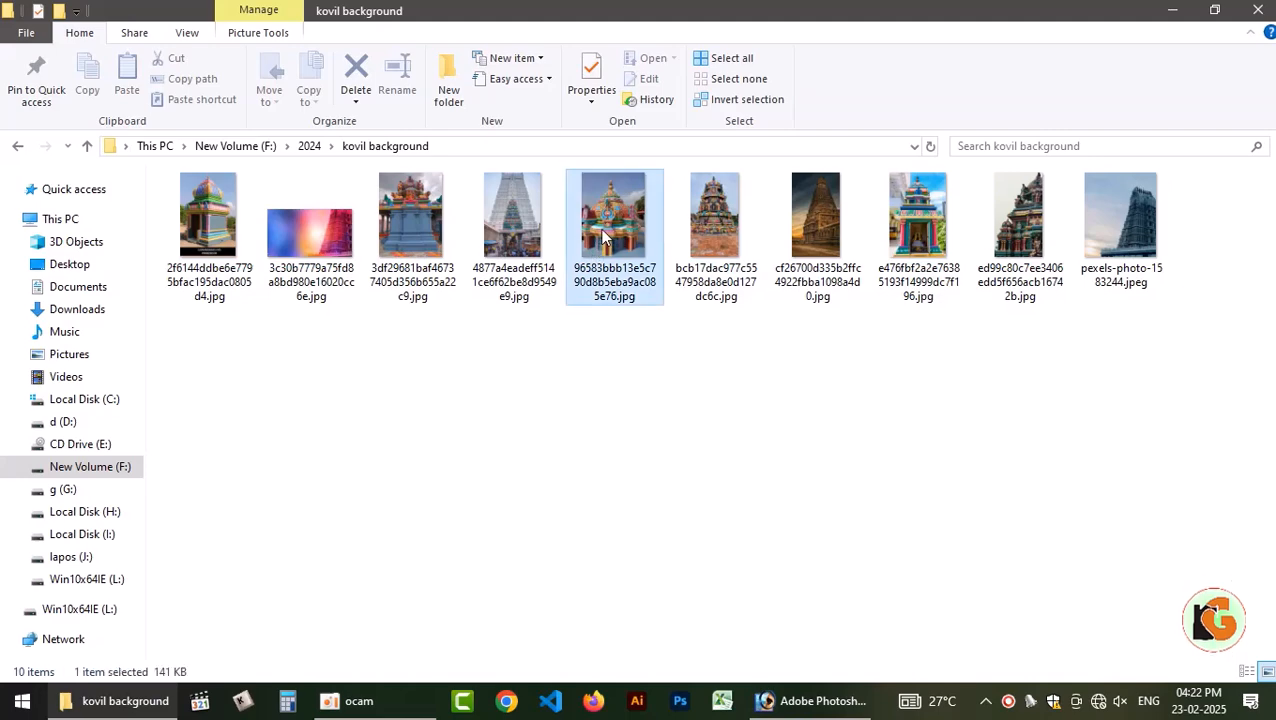
{"action": "left_click_drag", "start_coordinate": [608, 218], "coordinate": [681, 291]}
{"action": "left_click_drag", "start_coordinate": [270, 305], "coordinate": [820, 290]}
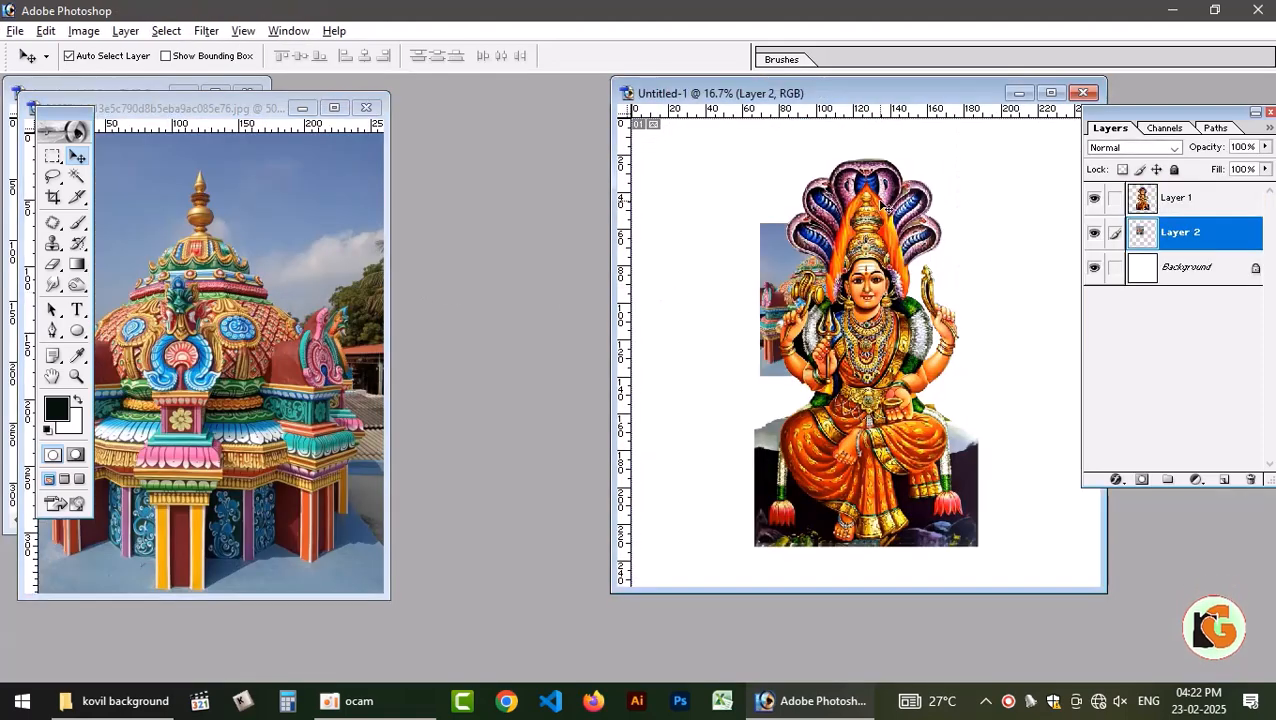
Close the temple photo, close download (1).jpg with its changes saved, and maximize the Untitled-1 document.
{"action": "left_click", "coordinate": [366, 107]}
{"action": "left_click", "coordinate": [240, 93]}
{"action": "left_click", "coordinate": [242, 93]}
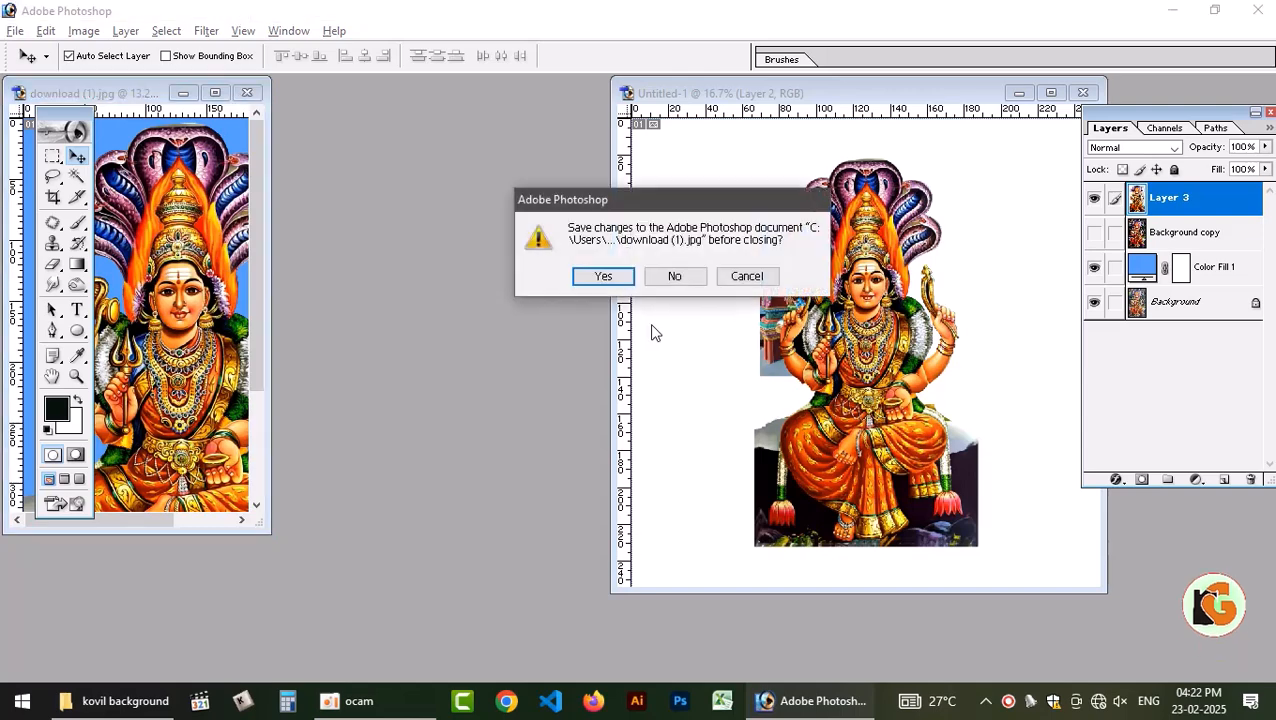
{"action": "left_click", "coordinate": [603, 276]}
{"action": "key", "text": "Return"}
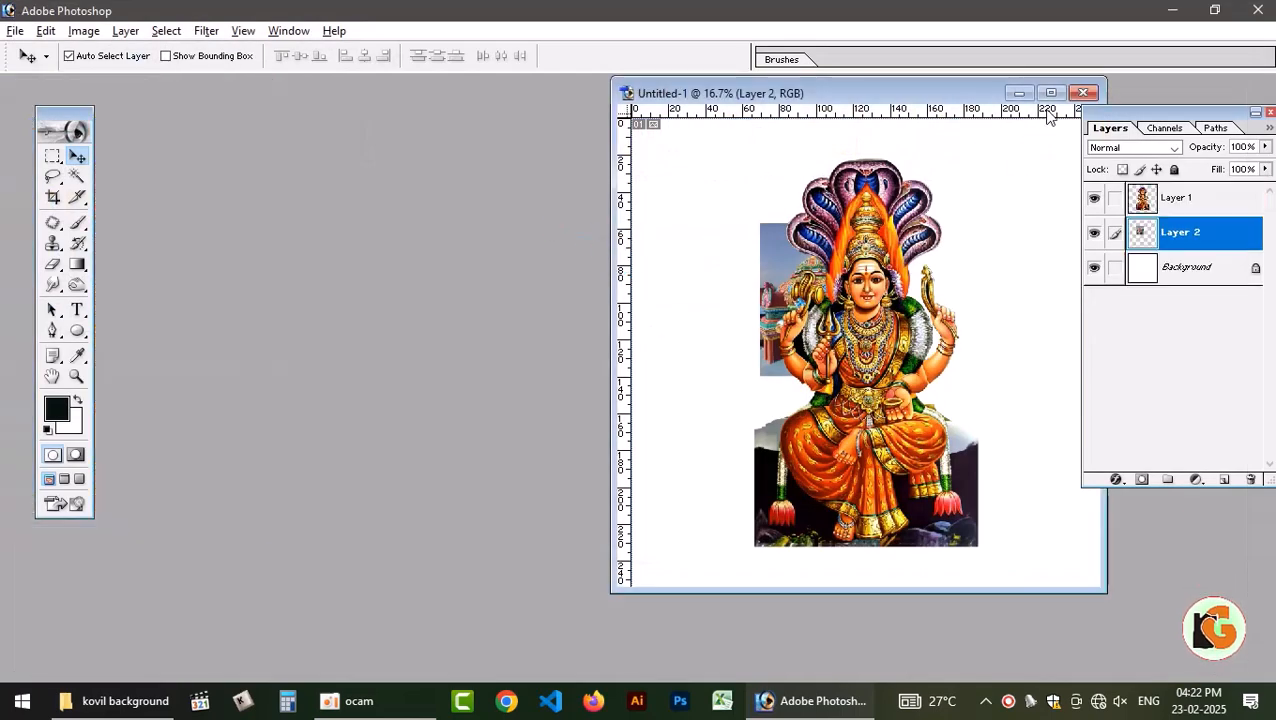
{"action": "left_click", "coordinate": [1050, 92]}
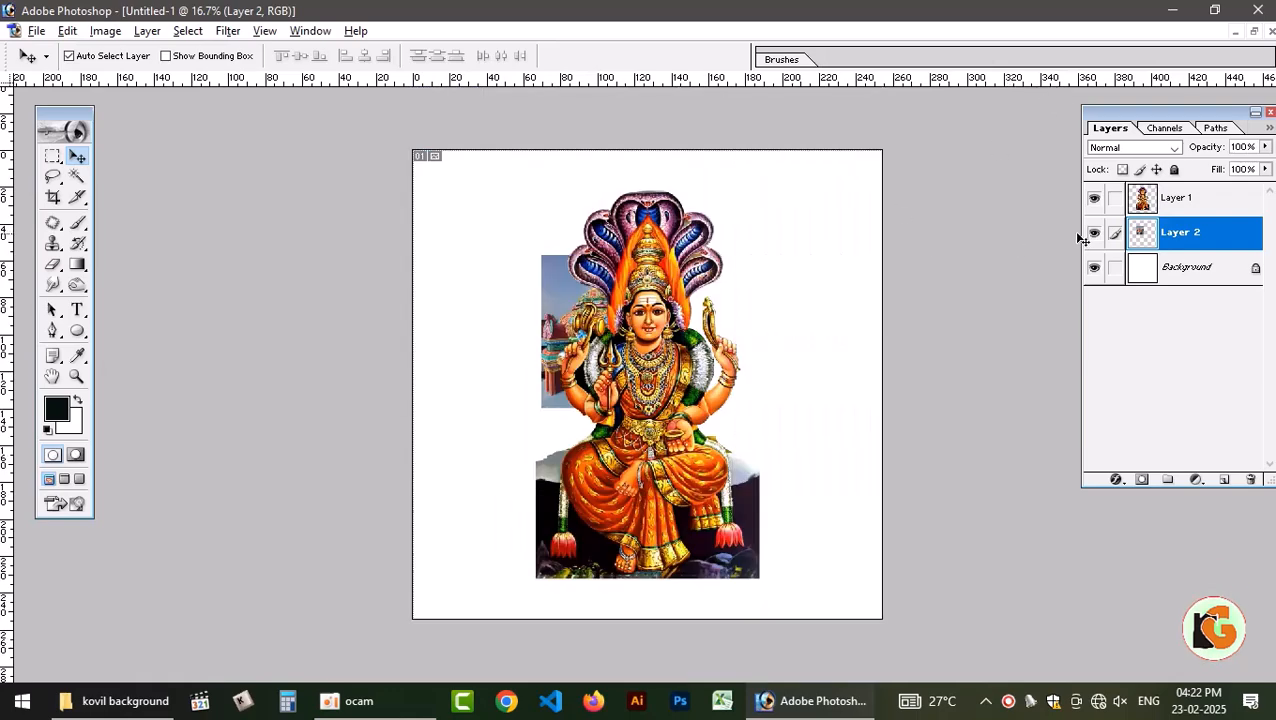
Hide the temple photo on Layer 2 and return to the 2024 folder in File Explorer to find another background.
{"action": "left_click", "coordinate": [1094, 232]}
{"action": "left_click", "coordinate": [97, 700]}
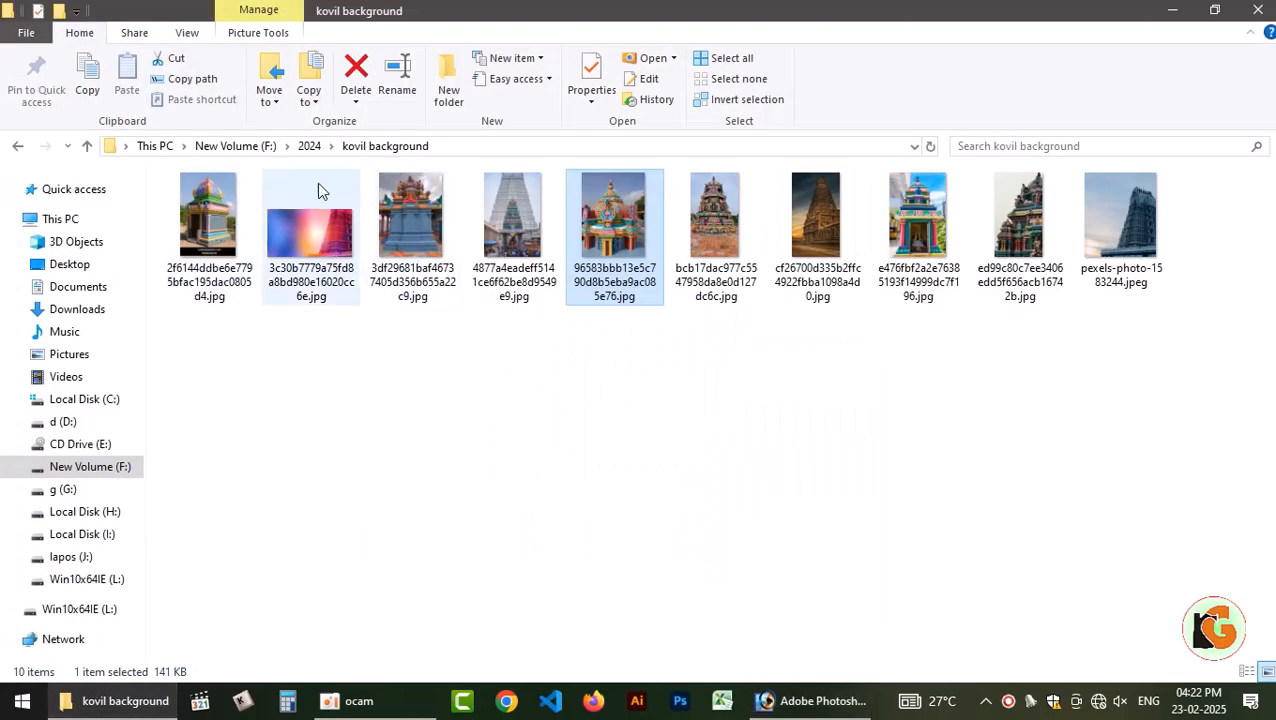
{"action": "left_click", "coordinate": [309, 146]}
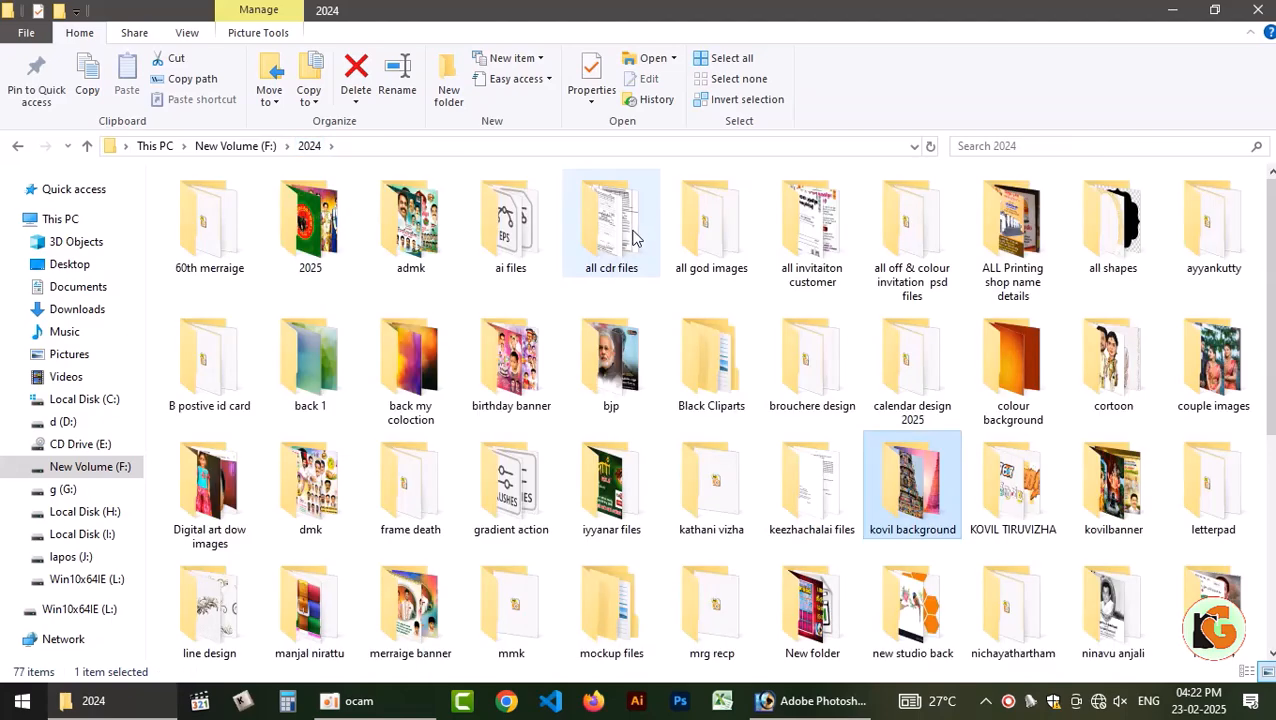
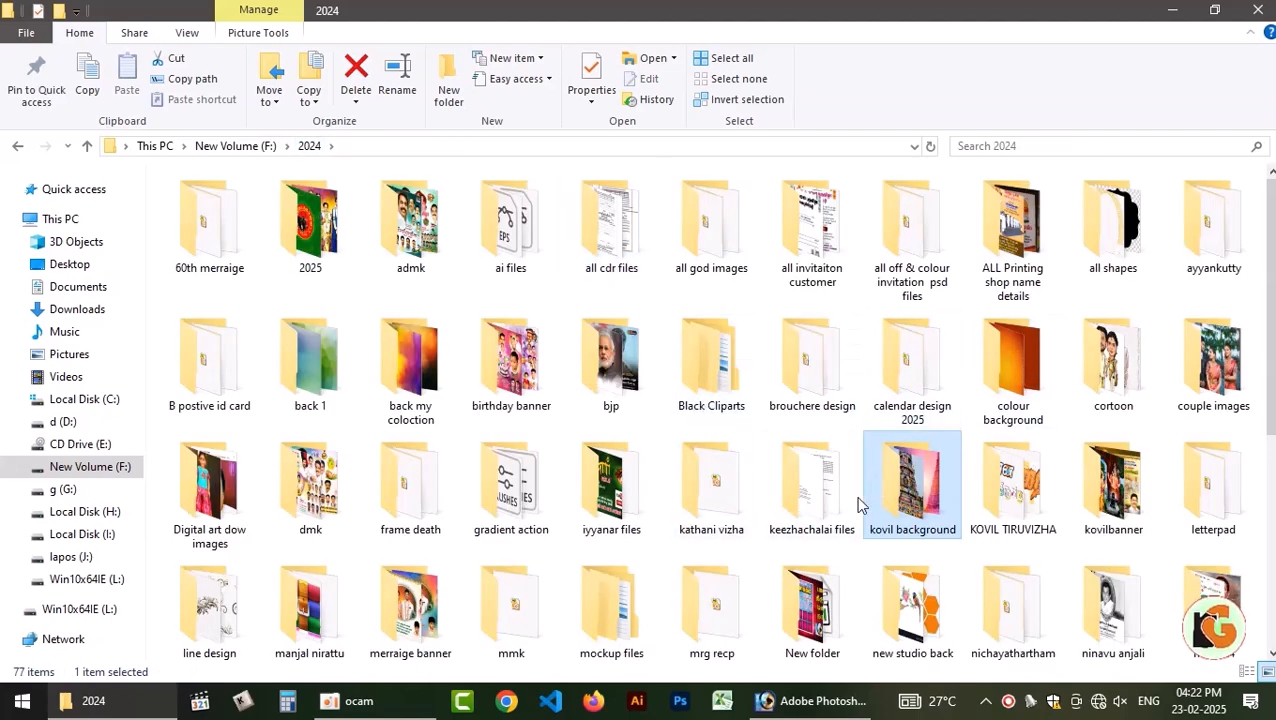
Check the 2025 folder, open the kovilbanner folder inside 2024 instead, and preview 10 x 10 vadarengam.psd for a usable background.
{"action": "double_click", "coordinate": [333, 255]}
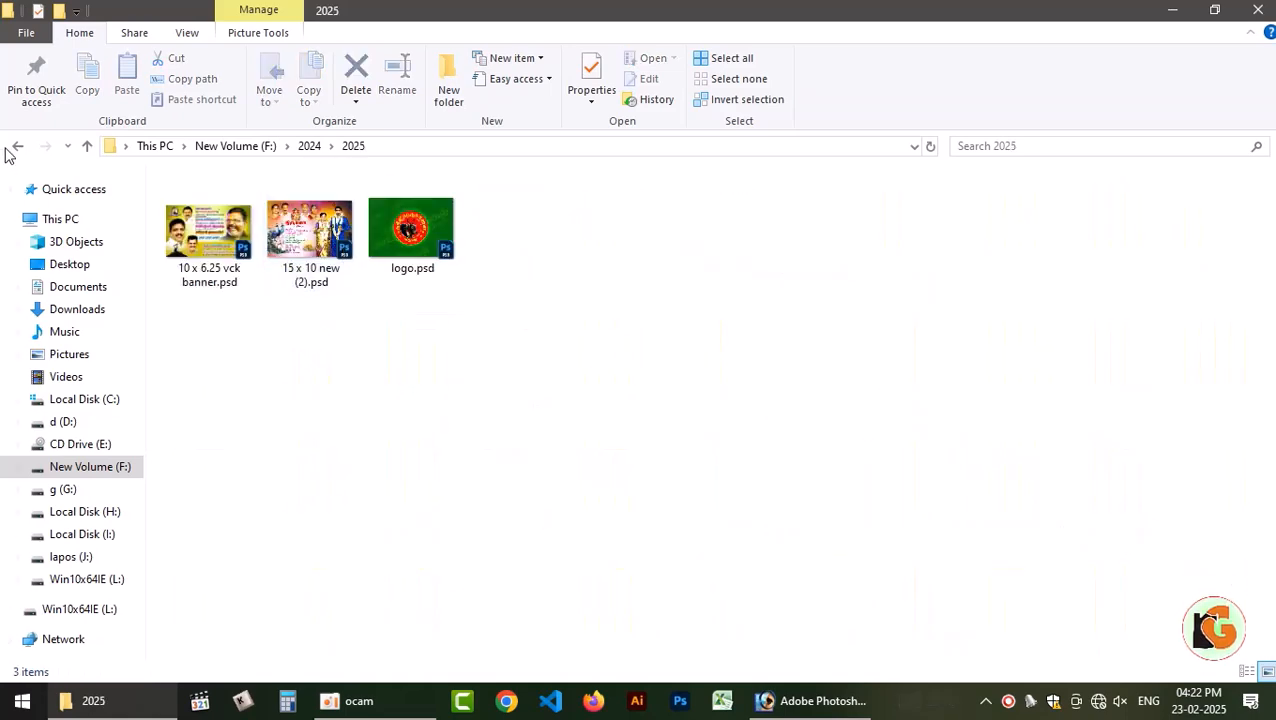
{"action": "left_click", "coordinate": [15, 148]}
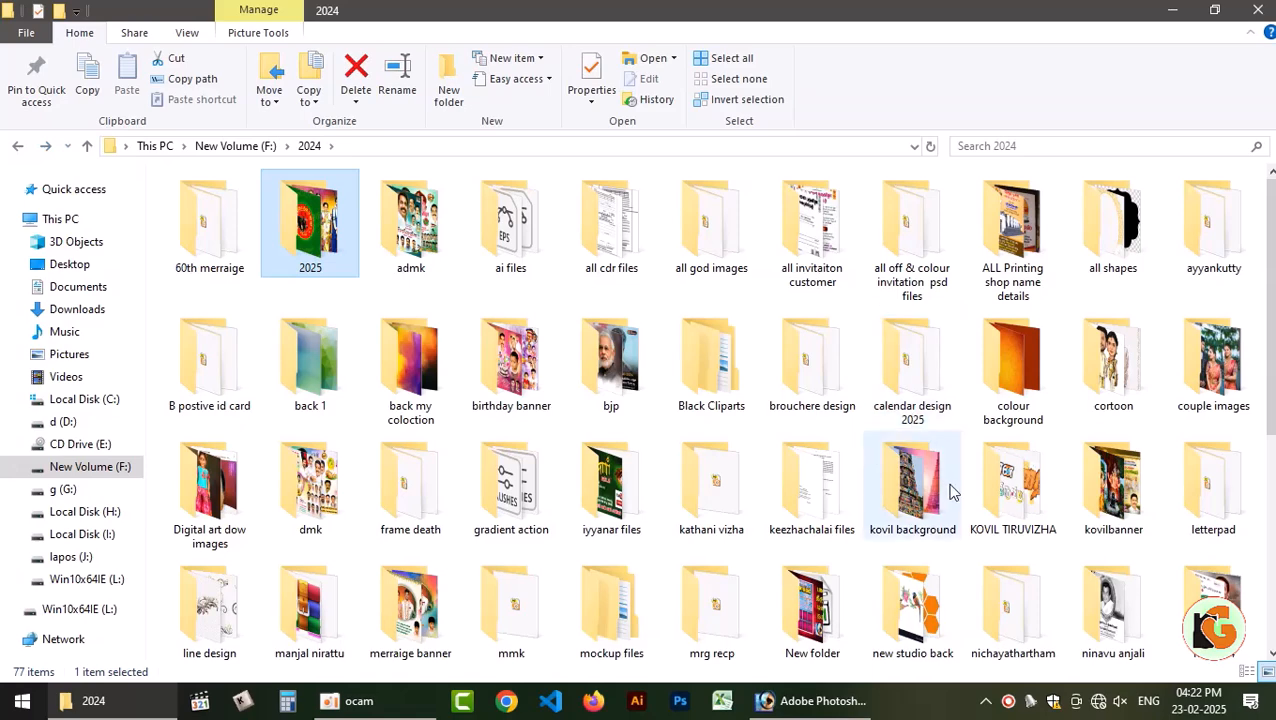
{"action": "double_click", "coordinate": [1113, 482]}
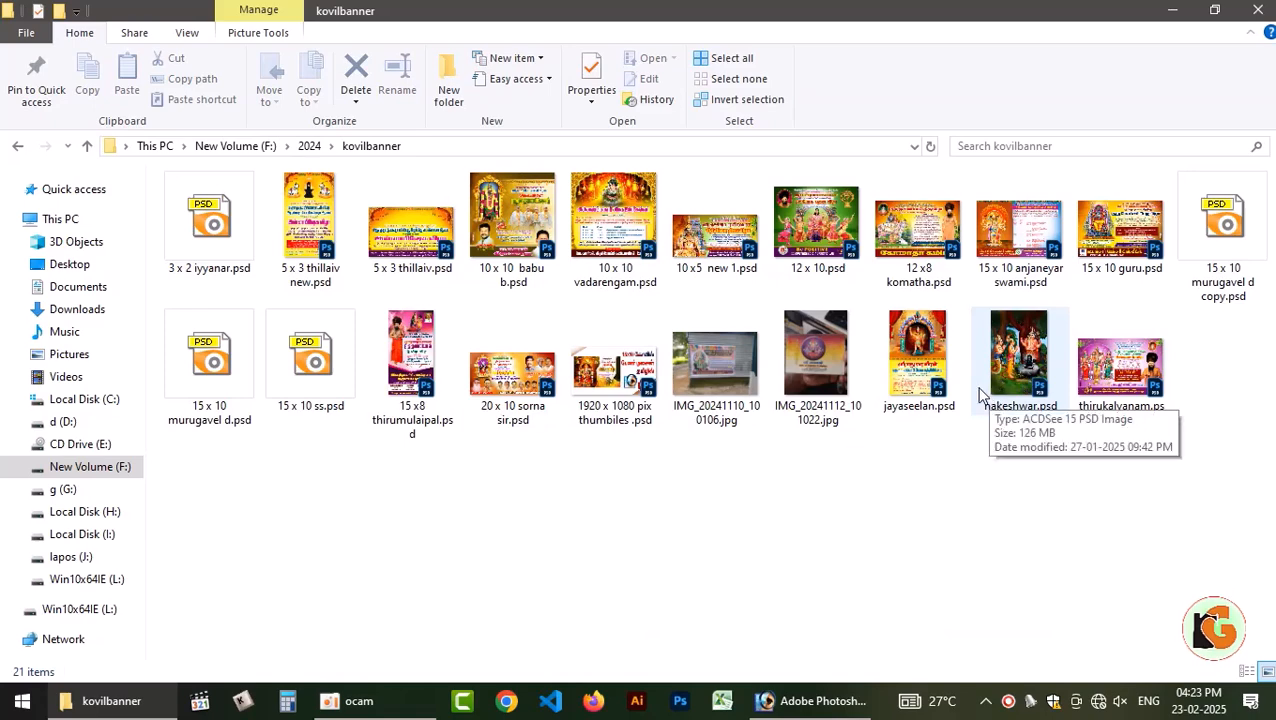
{"action": "double_click", "coordinate": [603, 210]}
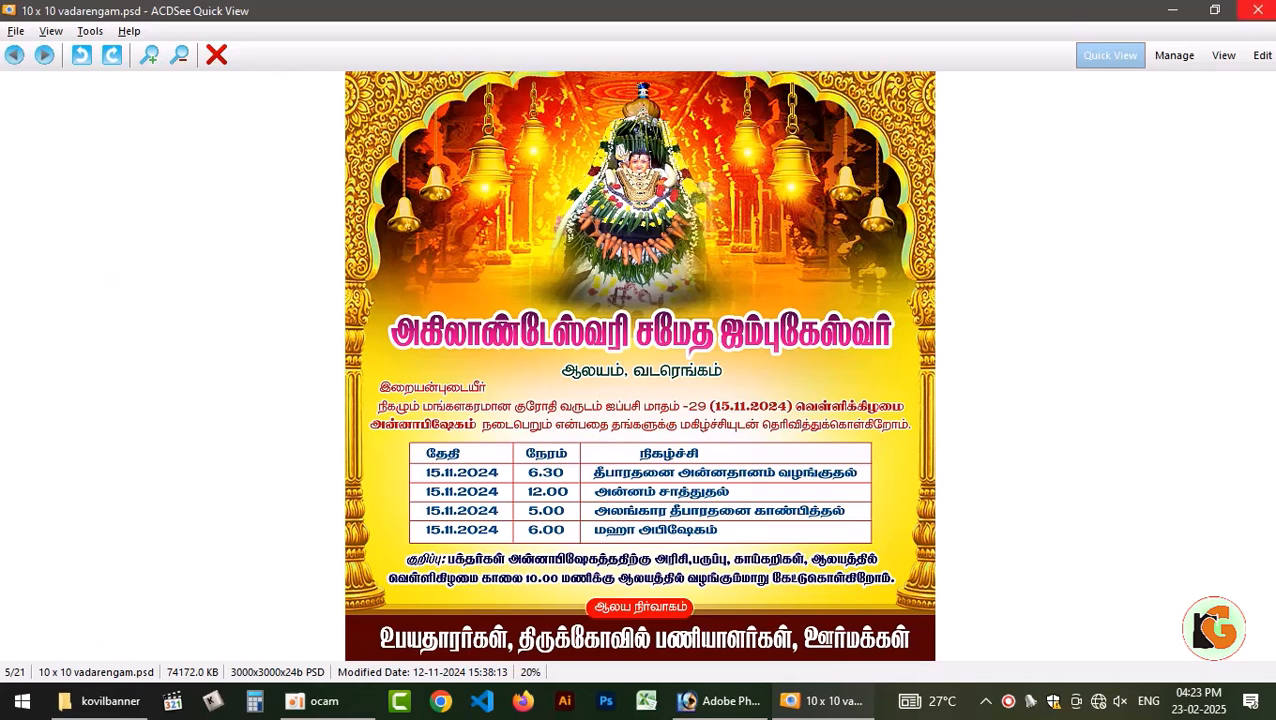
{"action": "left_click", "coordinate": [1257, 10]}
Preview 3 x 2 iyyanar.psd, 5 x 3 thillaiv new.psd and 15 x 10 ss.psd as possible background sources.
{"action": "left_click", "coordinate": [232, 222]}
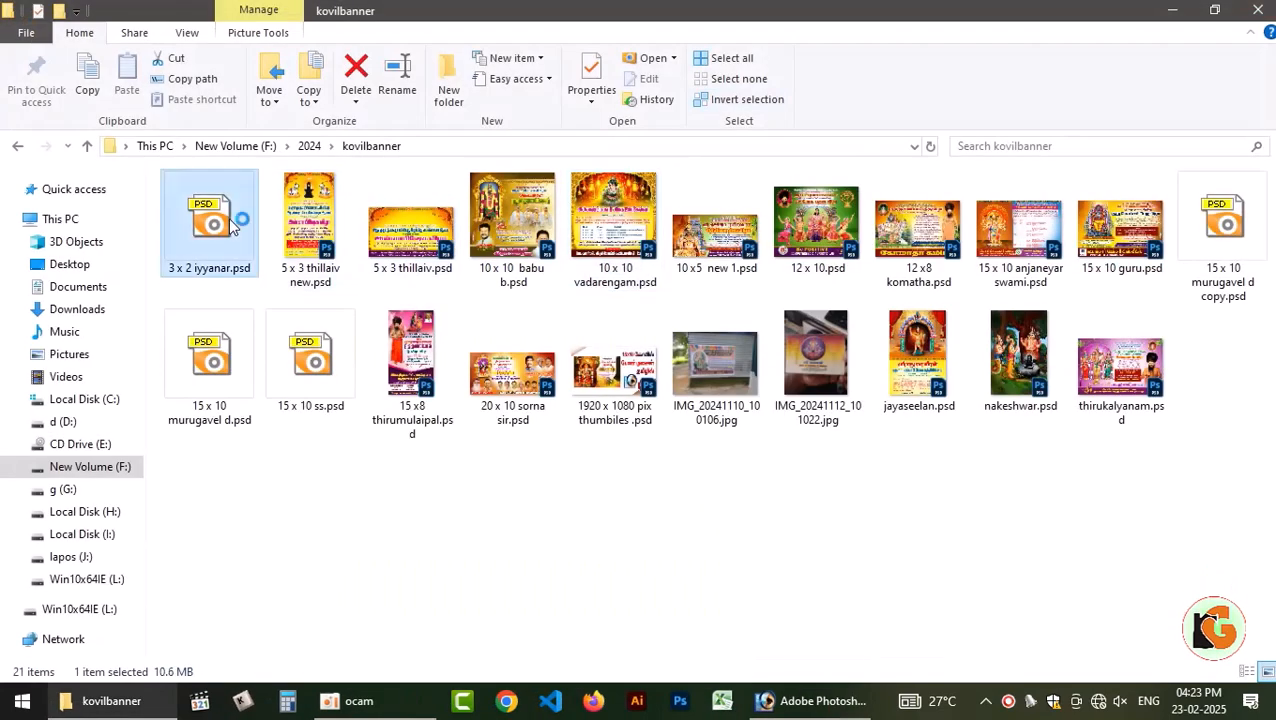
{"action": "left_click", "coordinate": [1257, 10]}
{"action": "double_click", "coordinate": [322, 210]}
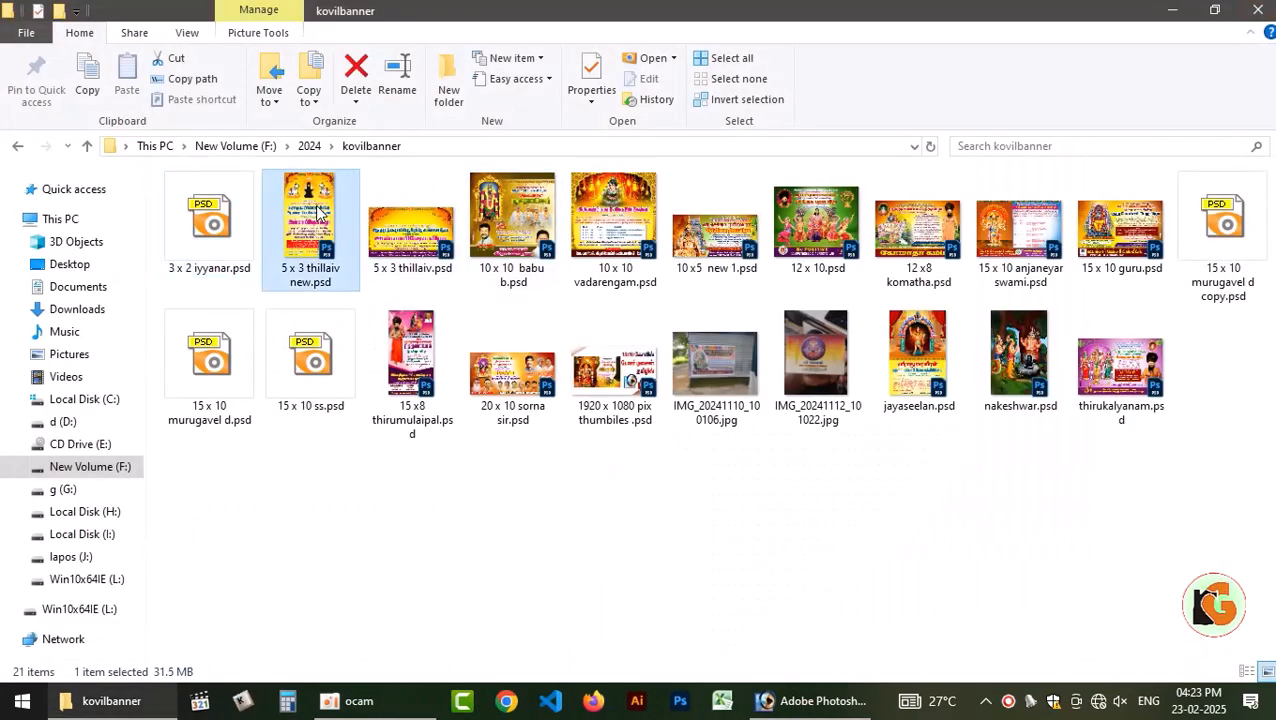
{"action": "left_click", "coordinate": [1257, 10]}
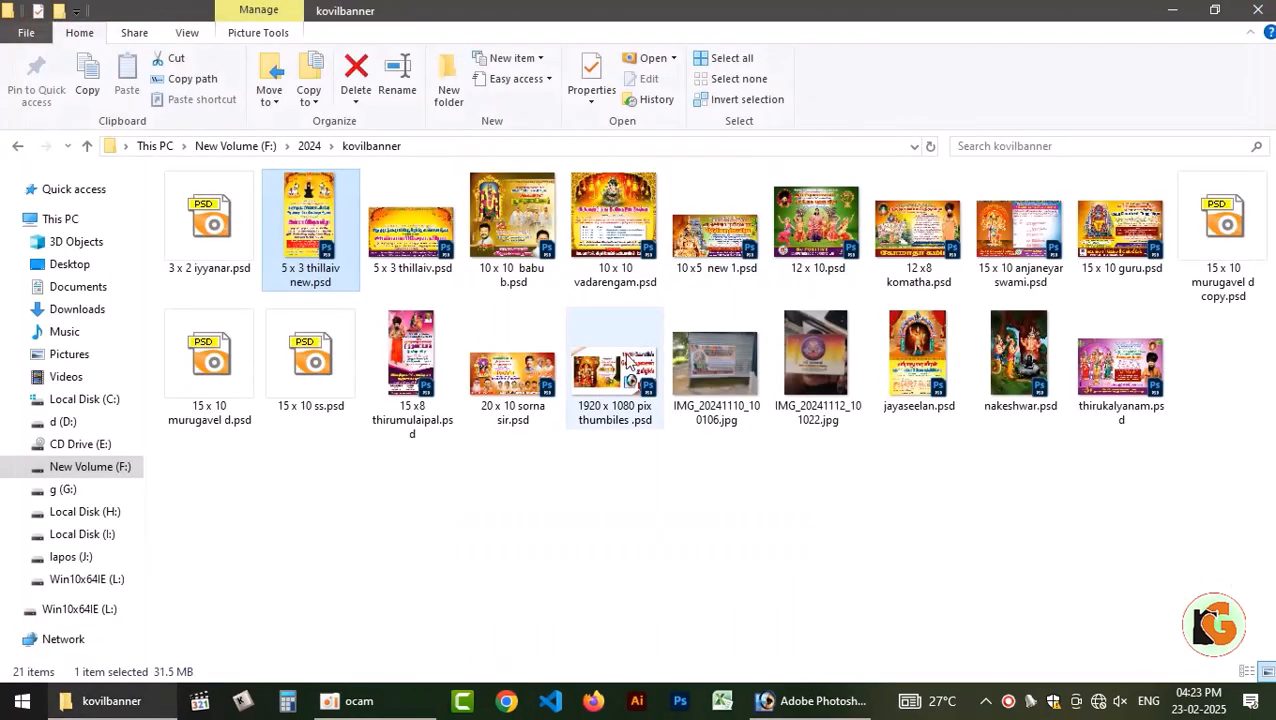
{"action": "left_click", "coordinate": [333, 392]}
{"action": "double_click", "coordinate": [332, 386]}
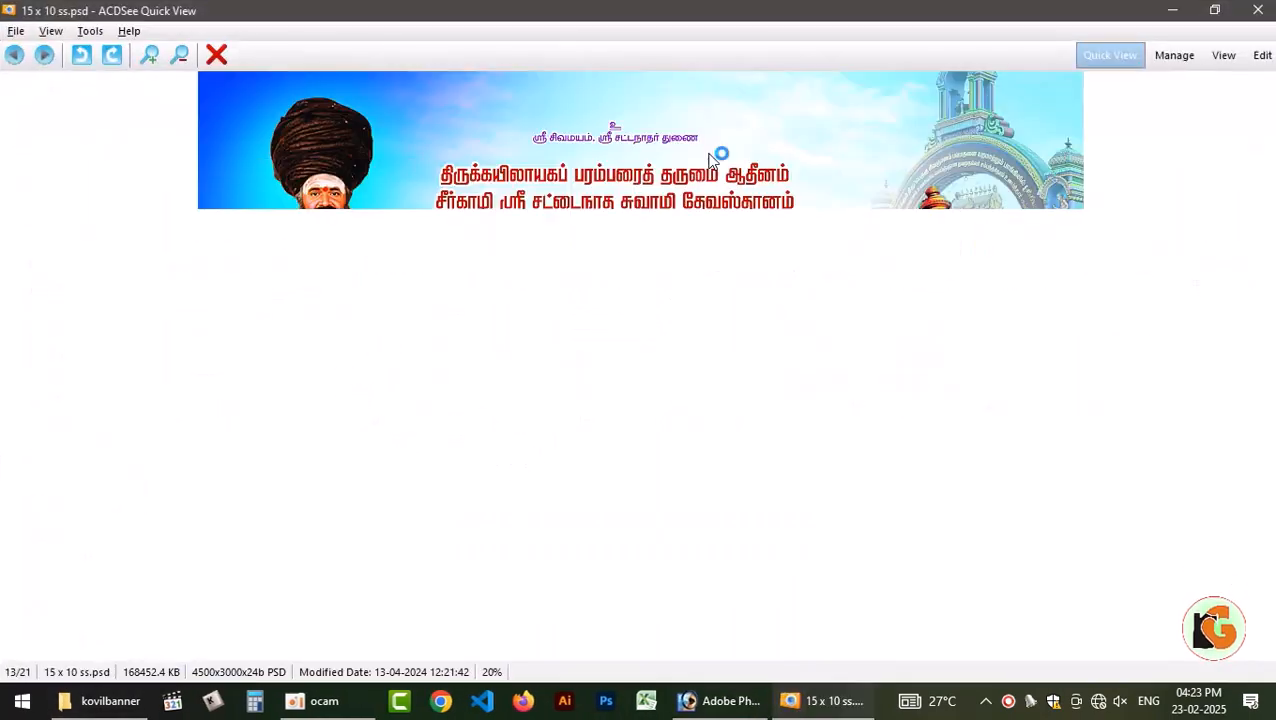
{"action": "key", "text": "Escape"}
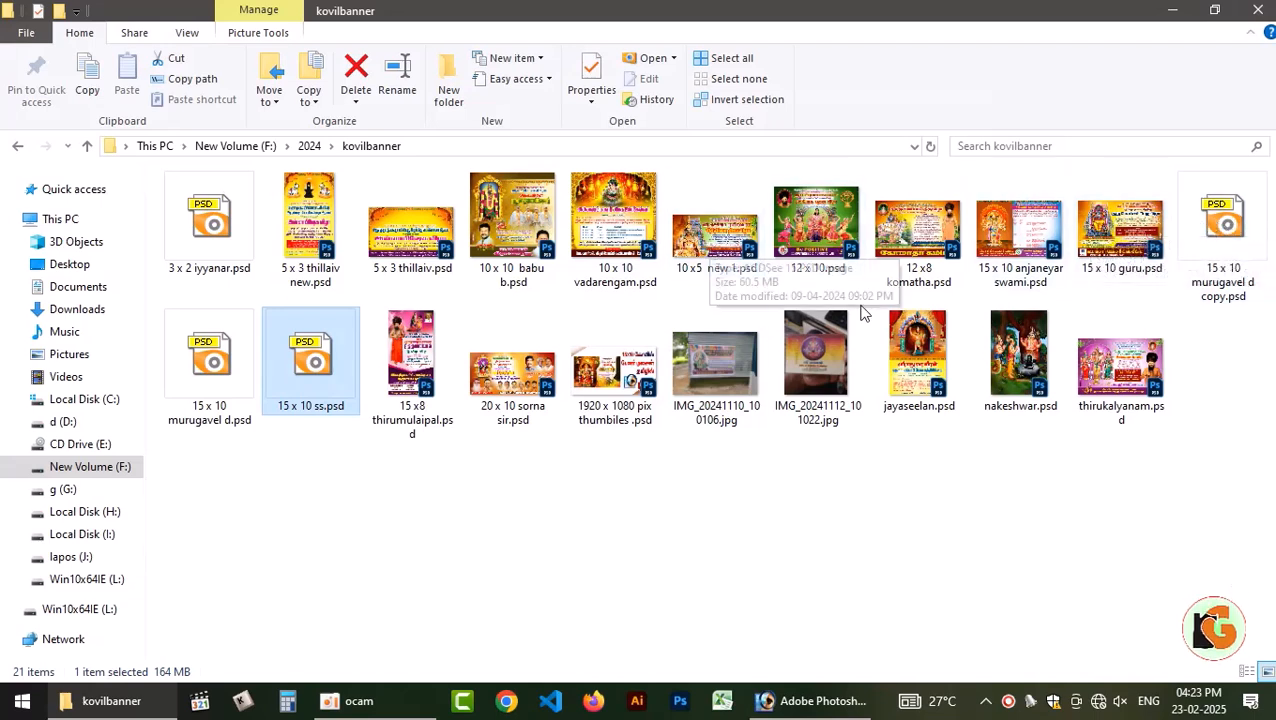
Preview 1920 x 1080 pix thumbiles .psd and examine the temple backdrop behind its seated goddess.
{"action": "left_click", "coordinate": [604, 368]}
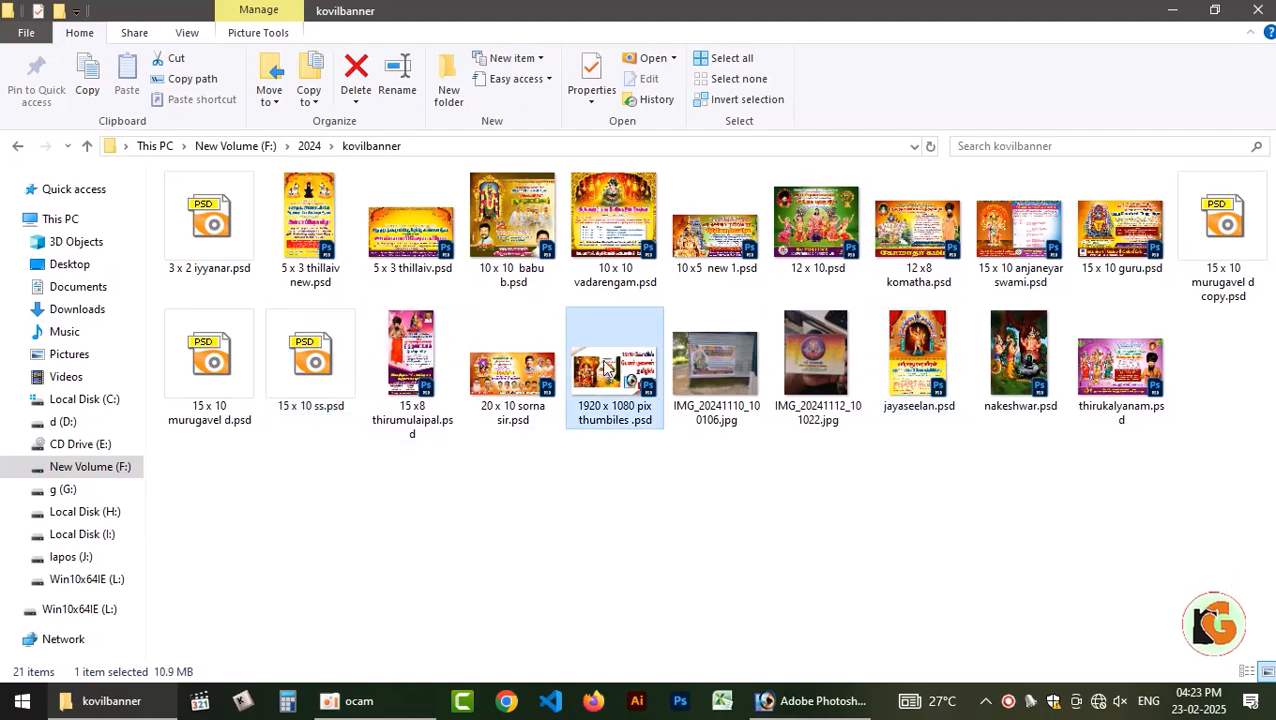
{"action": "double_click", "coordinate": [604, 372]}
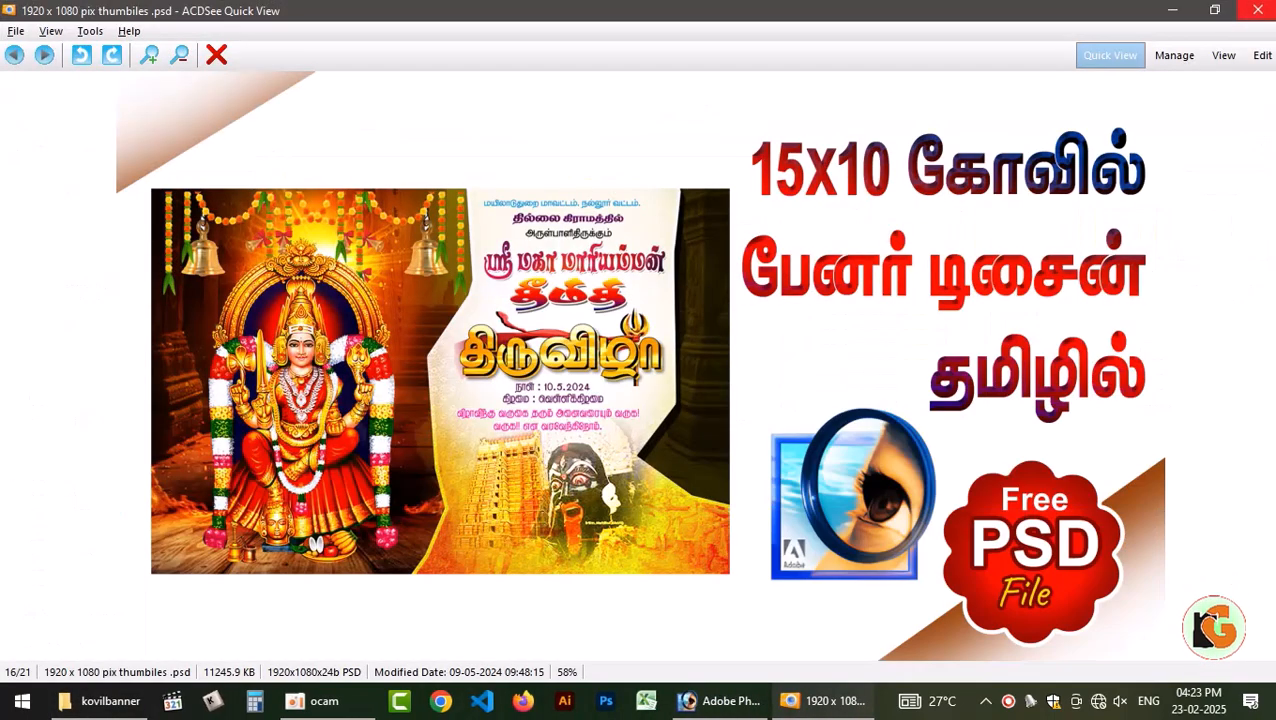
{"action": "left_click", "coordinate": [1257, 10]}
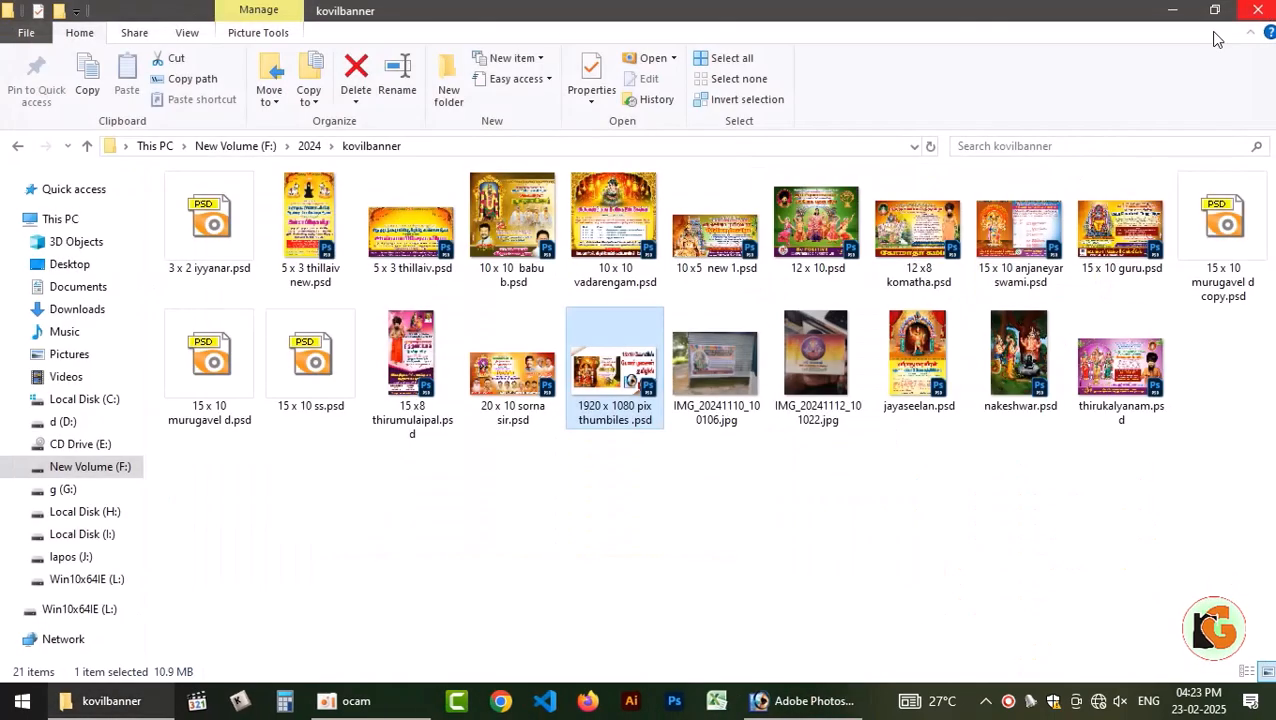
{"action": "double_click", "coordinate": [595, 388]}
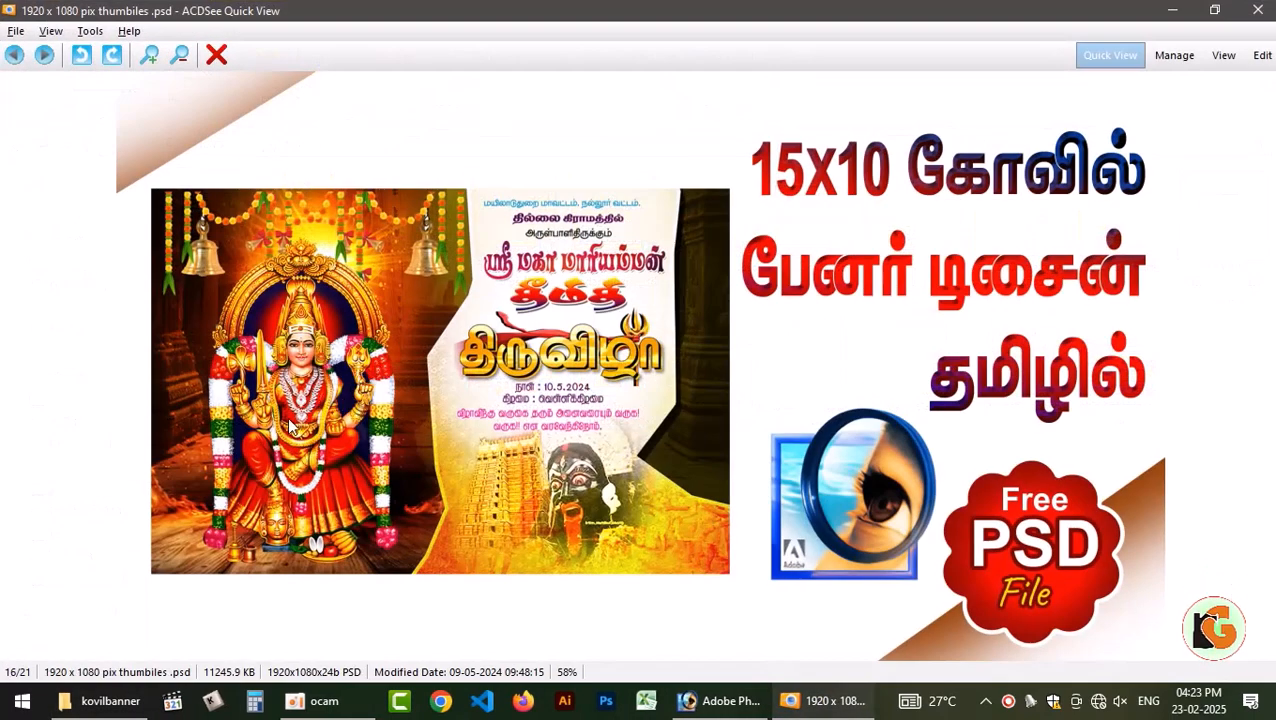
{"action": "left_click", "coordinate": [1257, 10]}
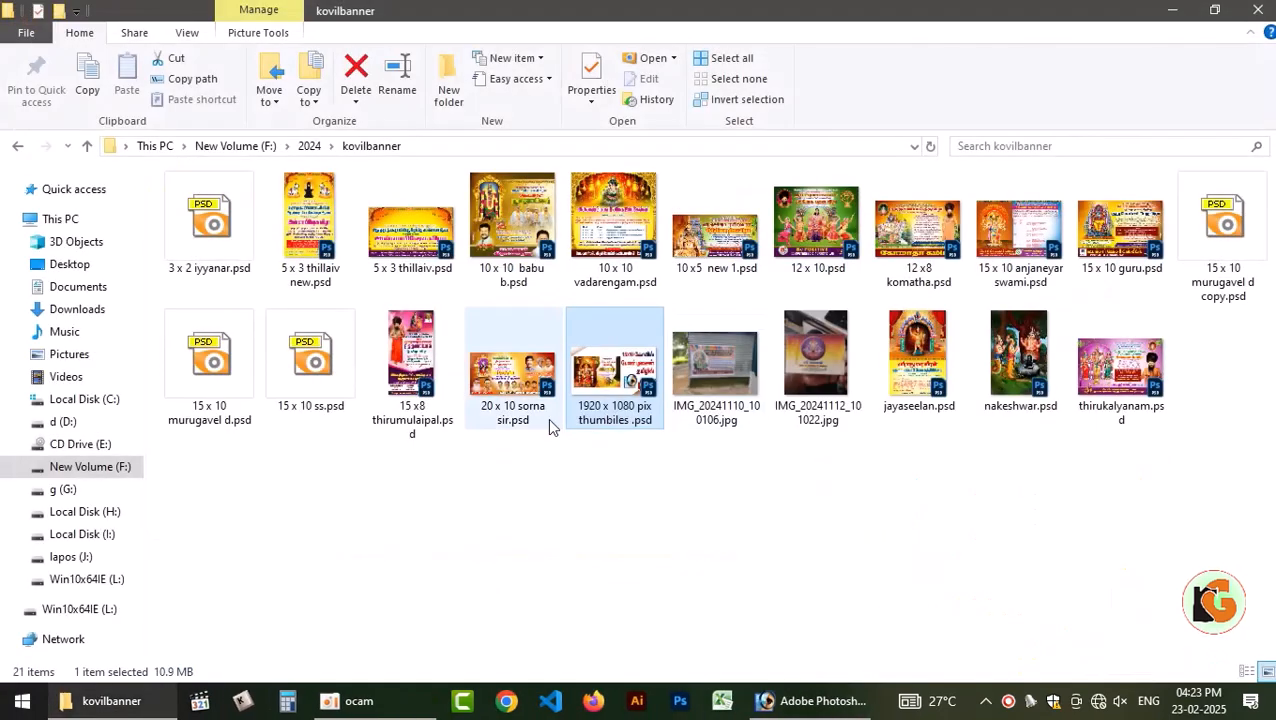
Open 1920 x 1080 pix thumbiles .psd in Photoshop and try to move the temple backdrop out of its banner image.
{"action": "left_click_drag", "start_coordinate": [600, 410], "coordinate": [226, 418]}
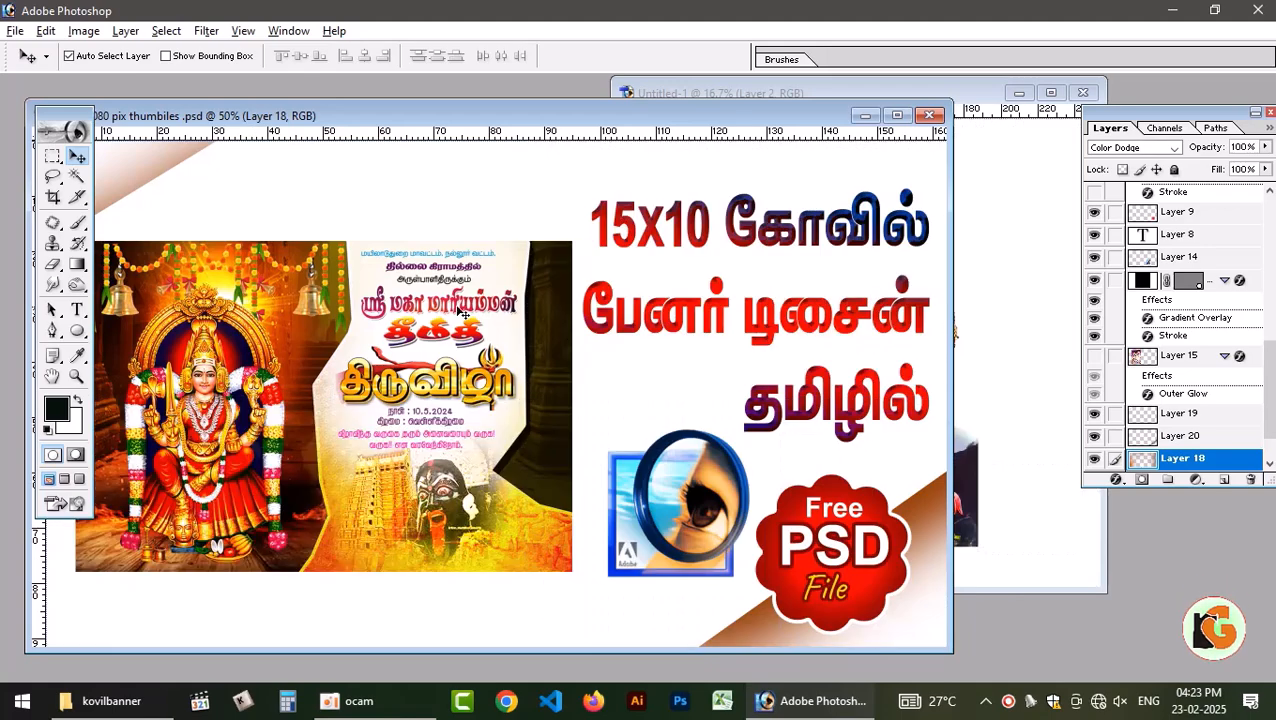
{"action": "left_click_drag", "start_coordinate": [742, 148], "coordinate": [882, 388]}
{"action": "left_click", "coordinate": [385, 588]}
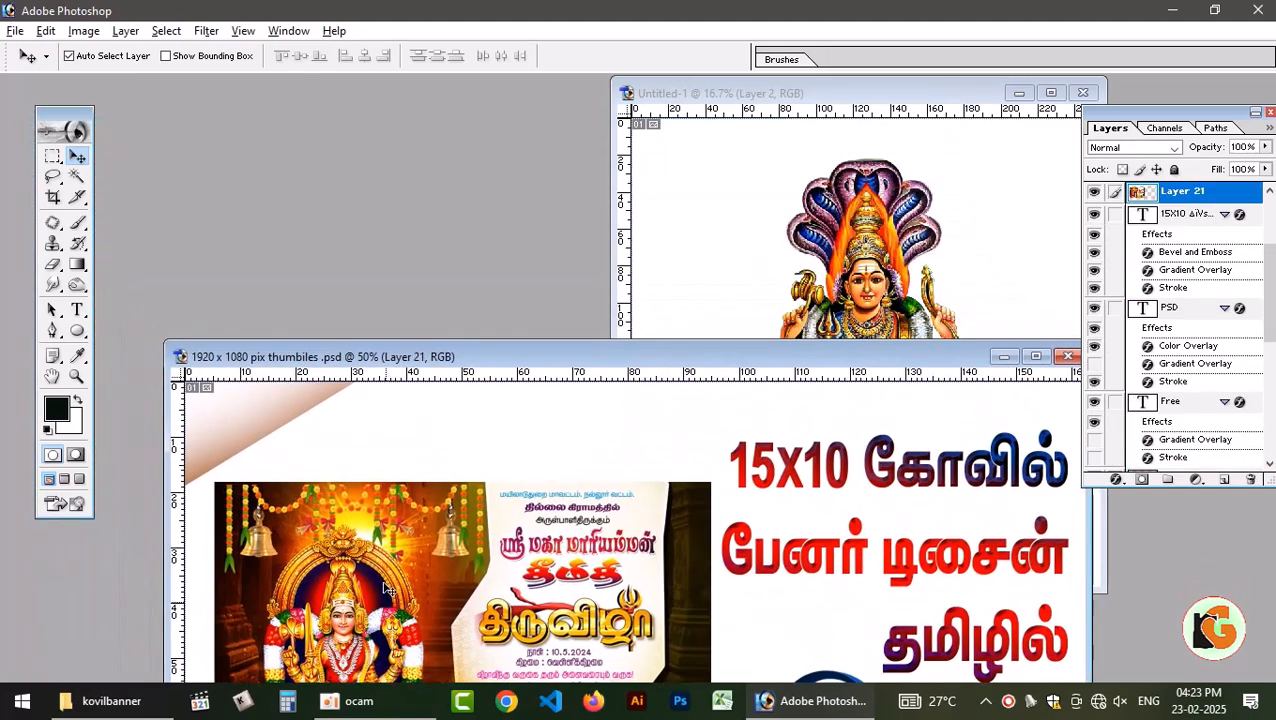
{"action": "left_click_drag", "start_coordinate": [395, 587], "coordinate": [458, 530]}
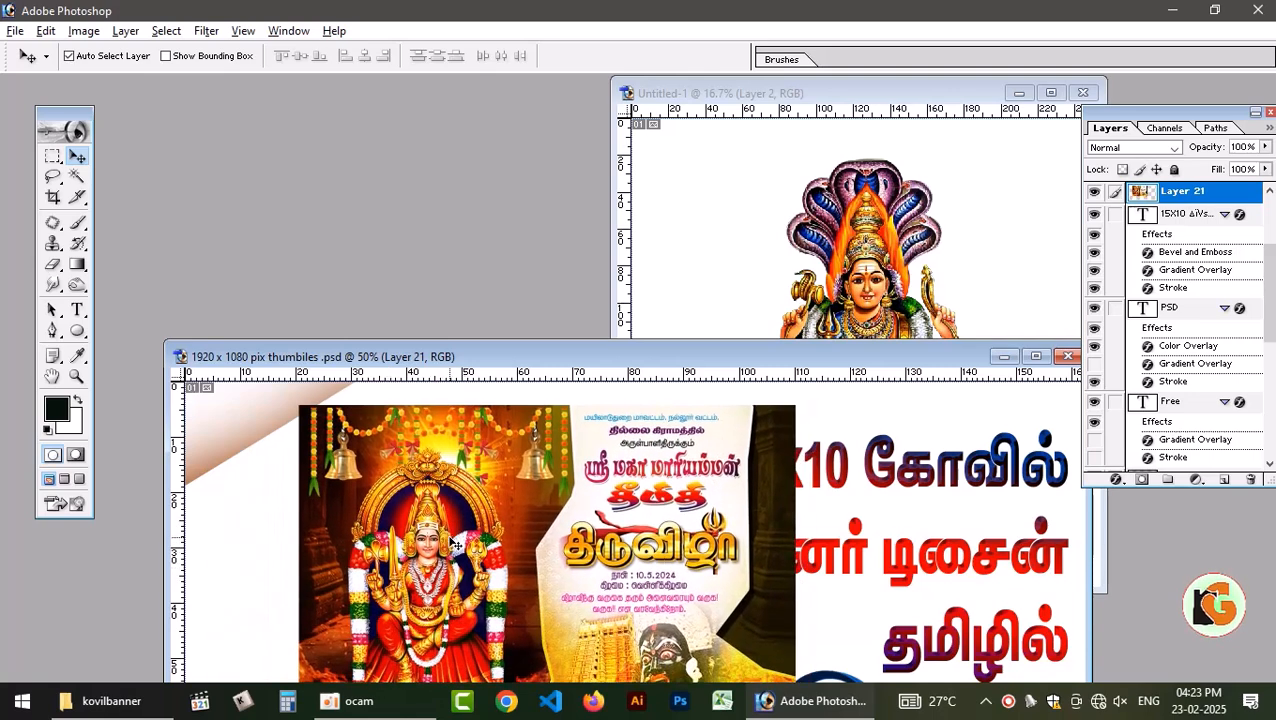
{"action": "key", "text": "ctrl+z"}
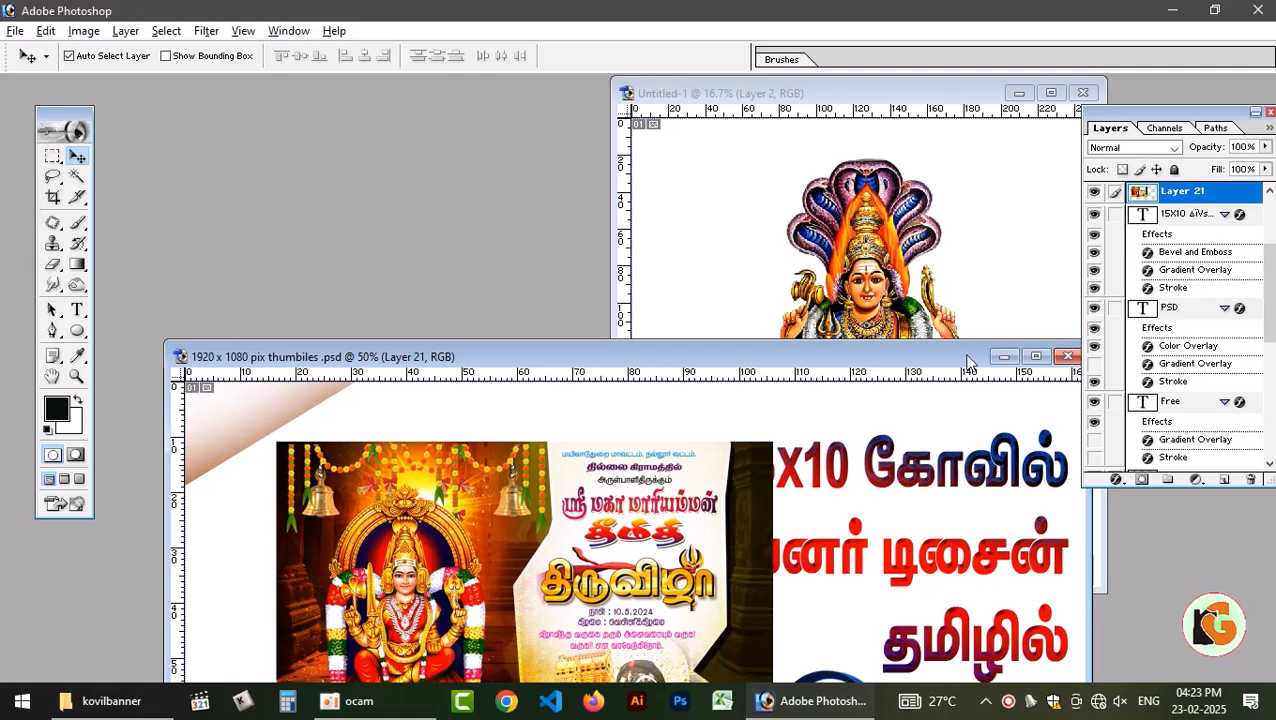
Close the 1920 x 1080 thumbnail document without saving its changes and return to the kovilbanner folder in File Explorer.
{"action": "left_click", "coordinate": [1062, 358]}
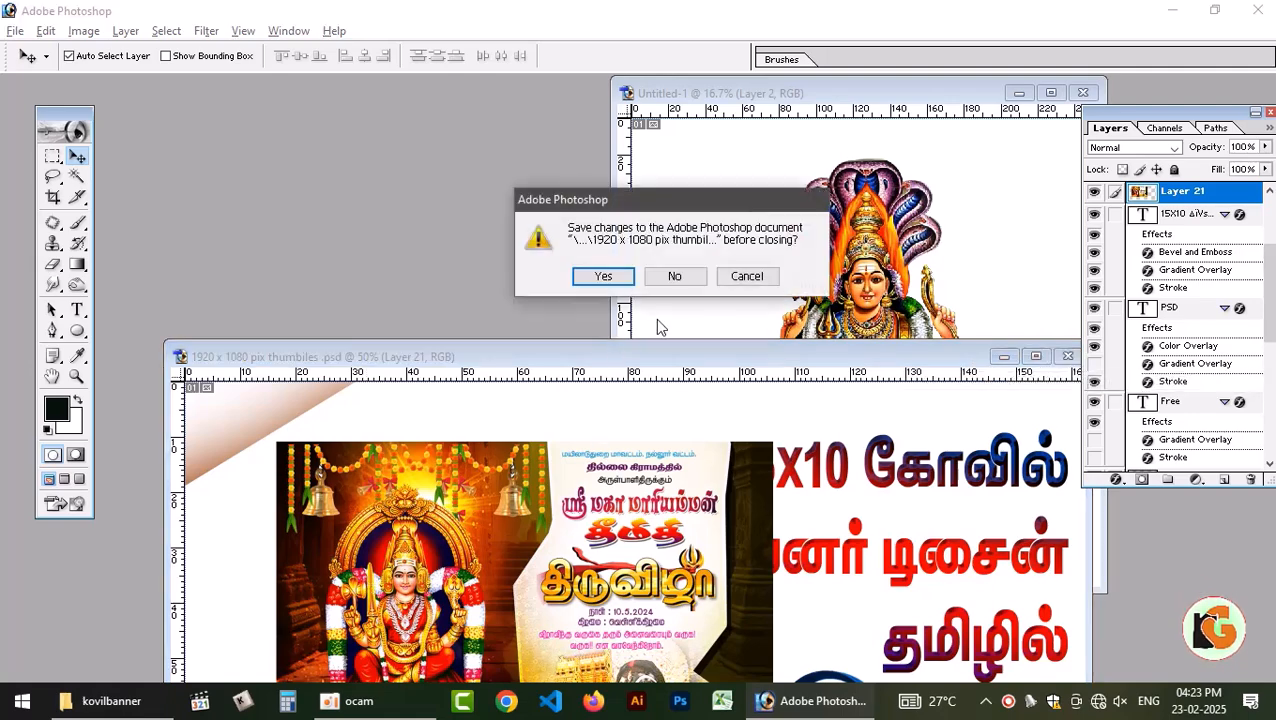
{"action": "left_click", "coordinate": [676, 279]}
{"action": "left_click", "coordinate": [148, 698]}
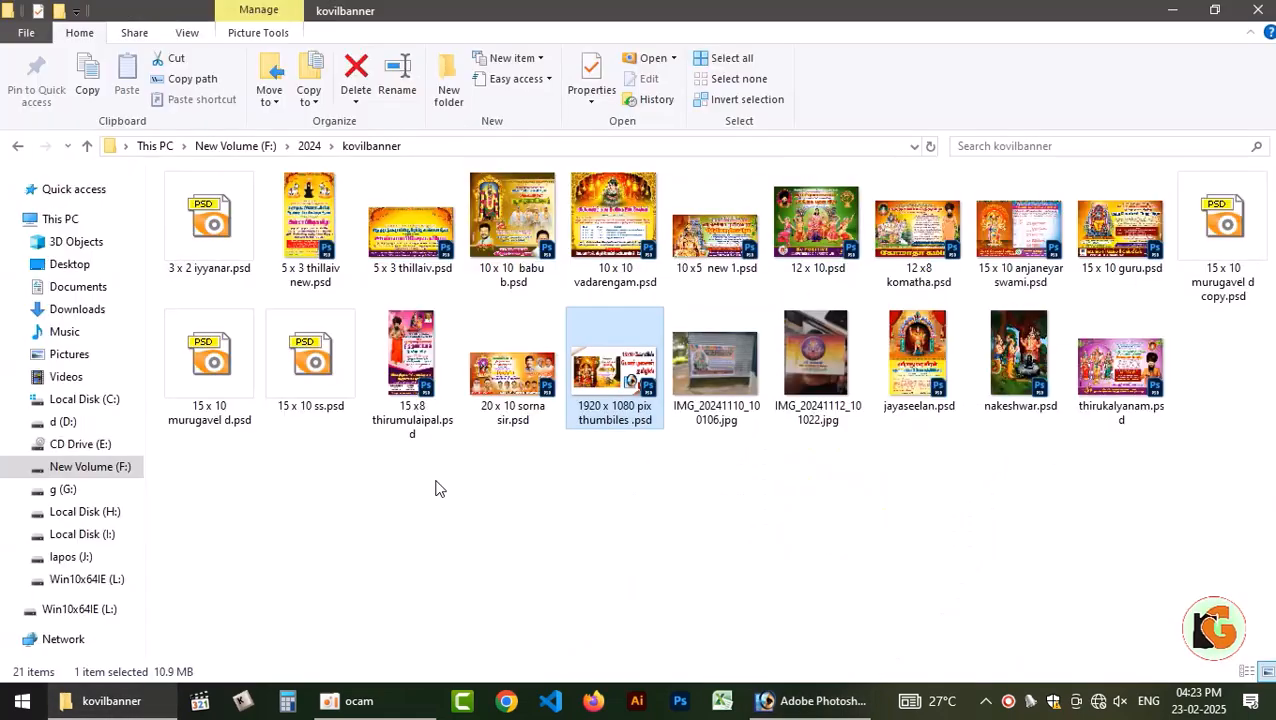
Preview 15 x 10 ss.psd, the 15 x 10 banner beside it, the gold 10 x 10 banner and the red-curtain arch banner.
{"action": "left_click", "coordinate": [910, 523]}
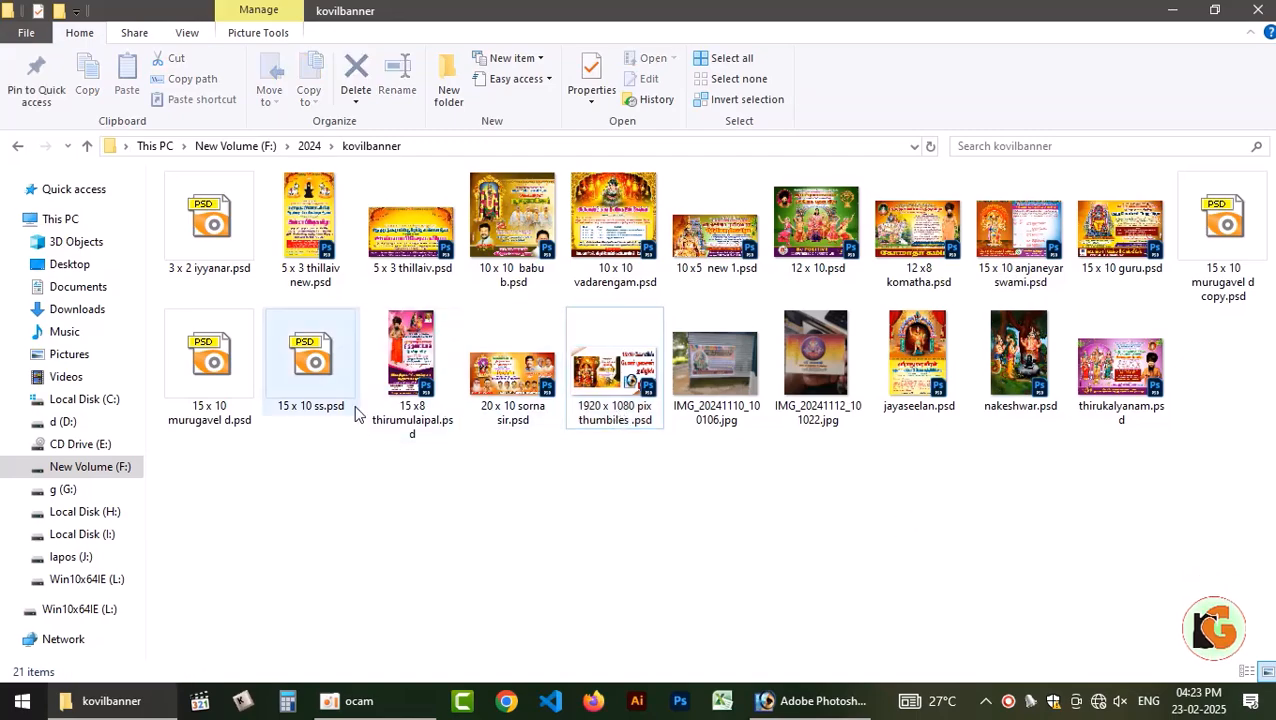
{"action": "double_click", "coordinate": [305, 365]}
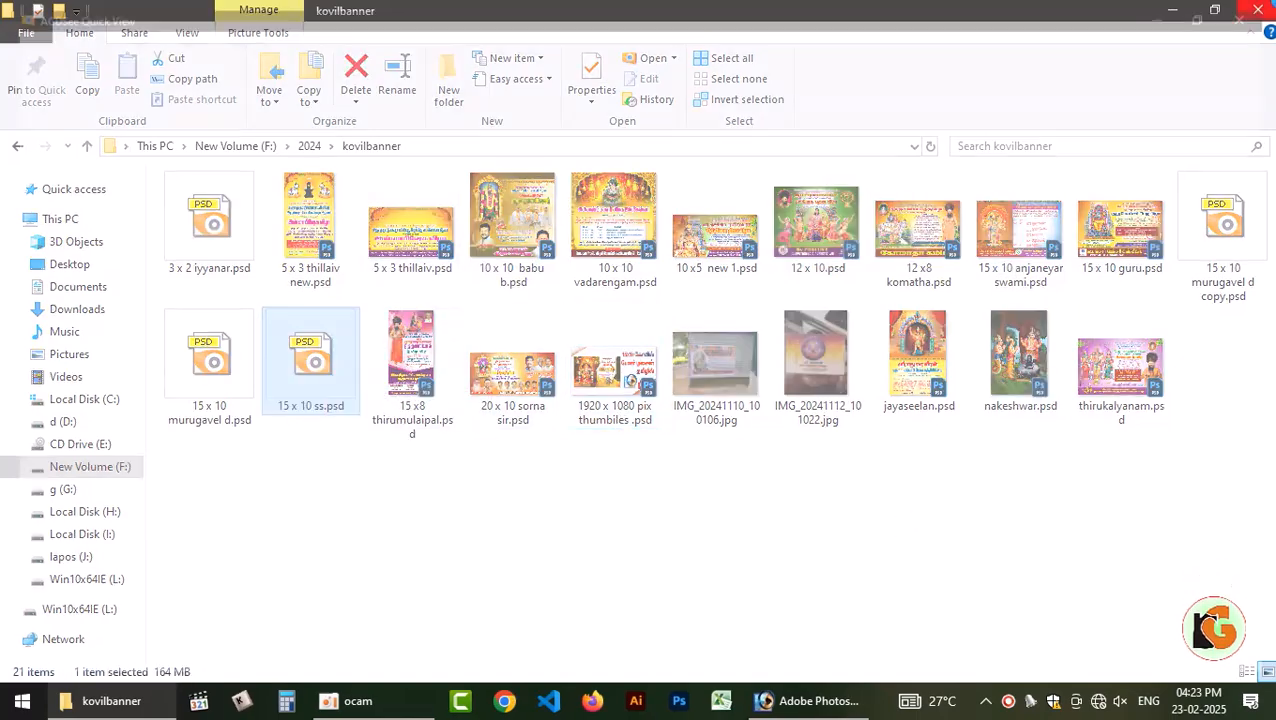
{"action": "left_click", "coordinate": [1258, 9]}
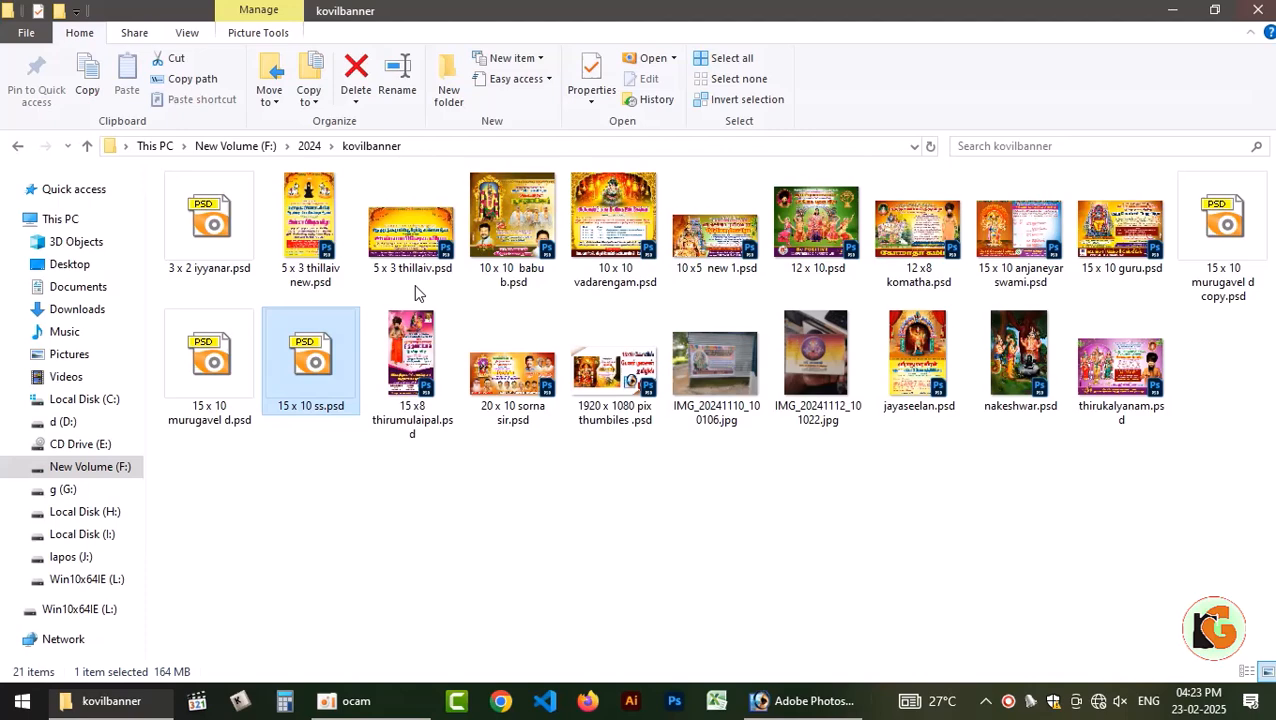
{"action": "double_click", "coordinate": [236, 405]}
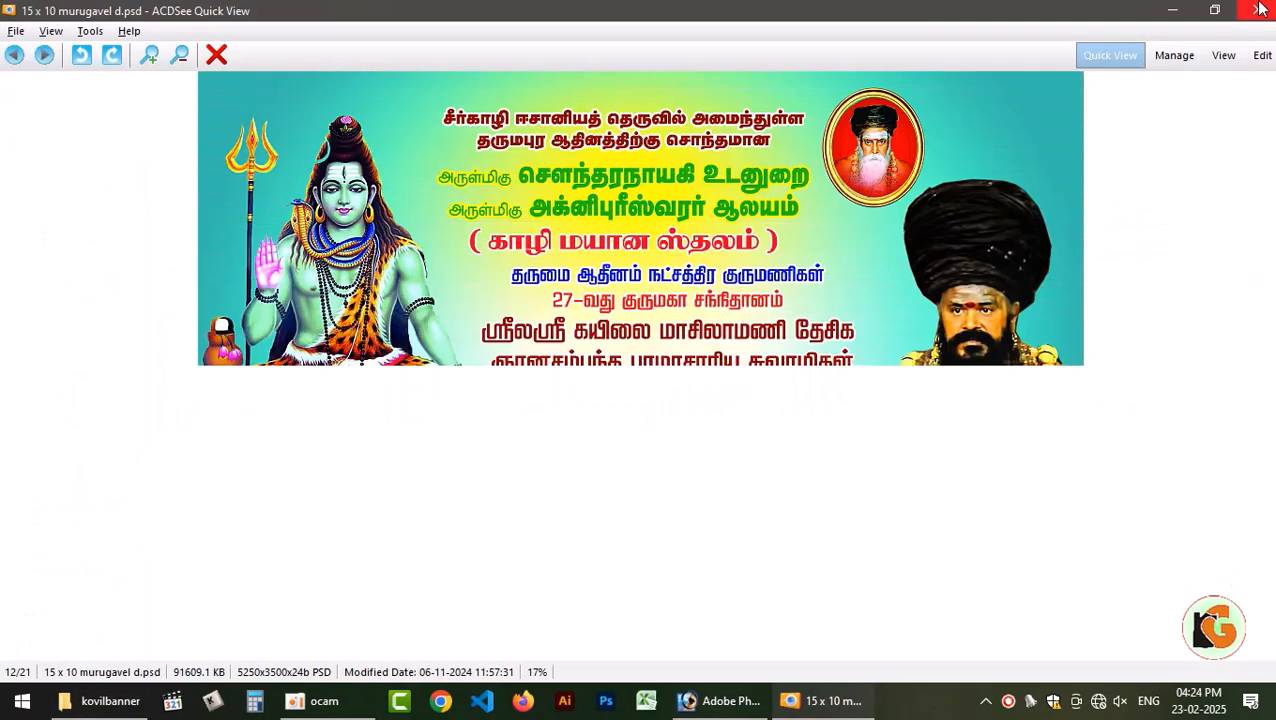
{"action": "left_click", "coordinate": [1258, 9]}
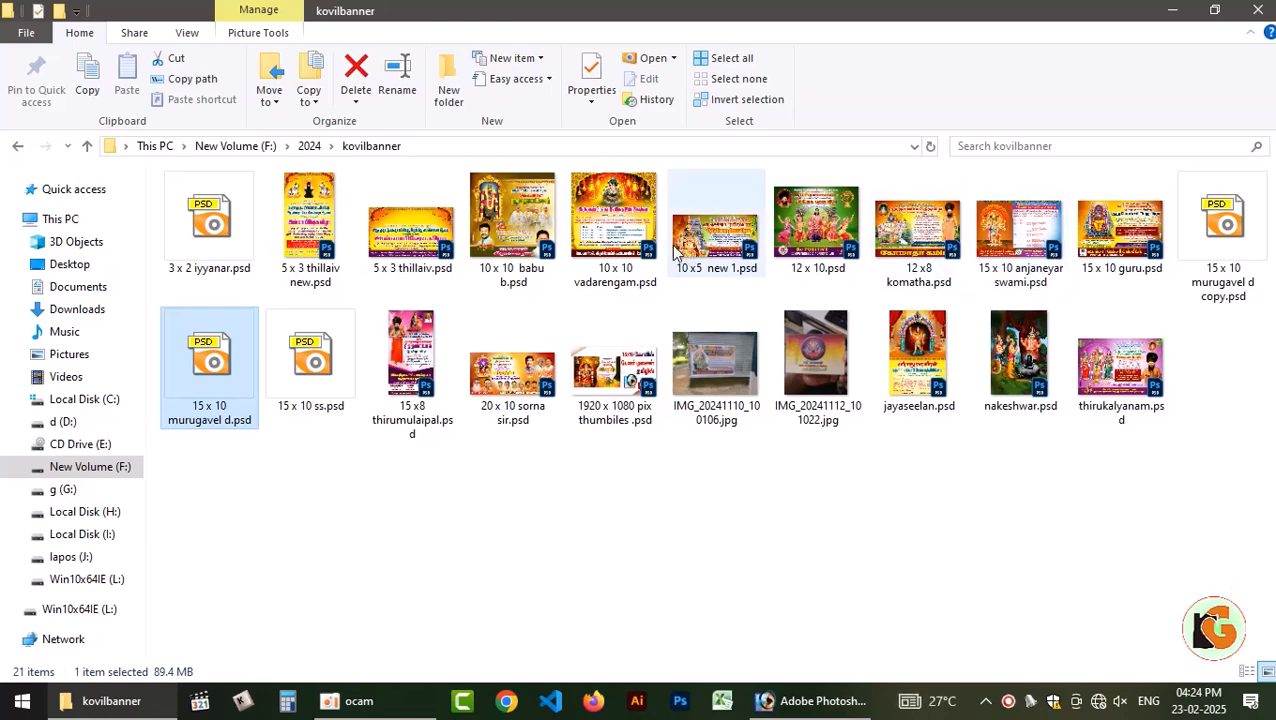
{"action": "double_click", "coordinate": [525, 222]}
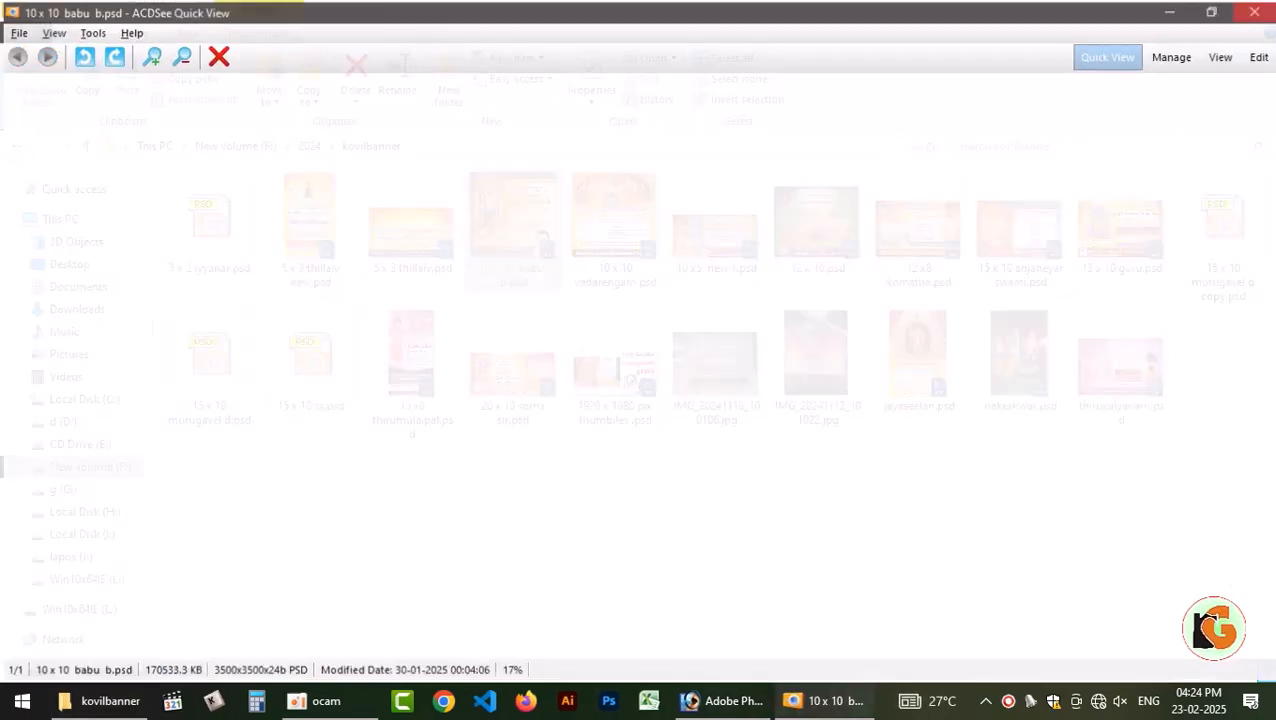
{"action": "key", "text": "Escape"}
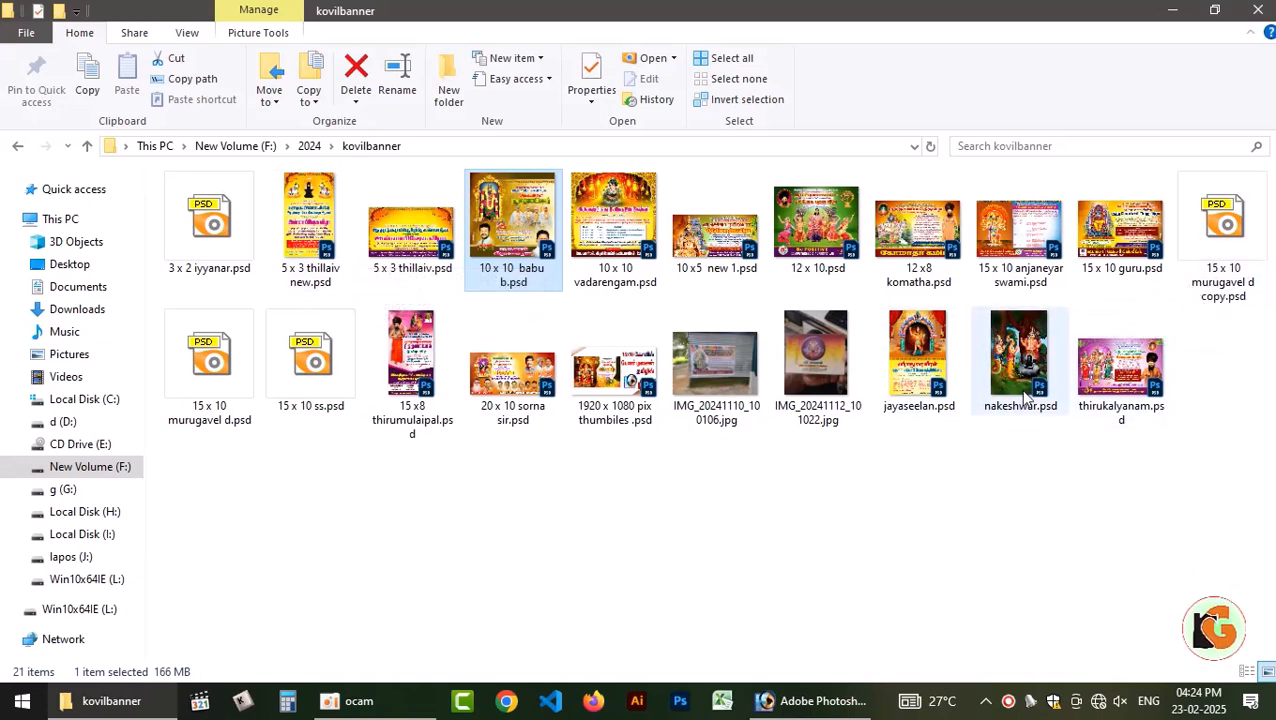
{"action": "double_click", "coordinate": [922, 366]}
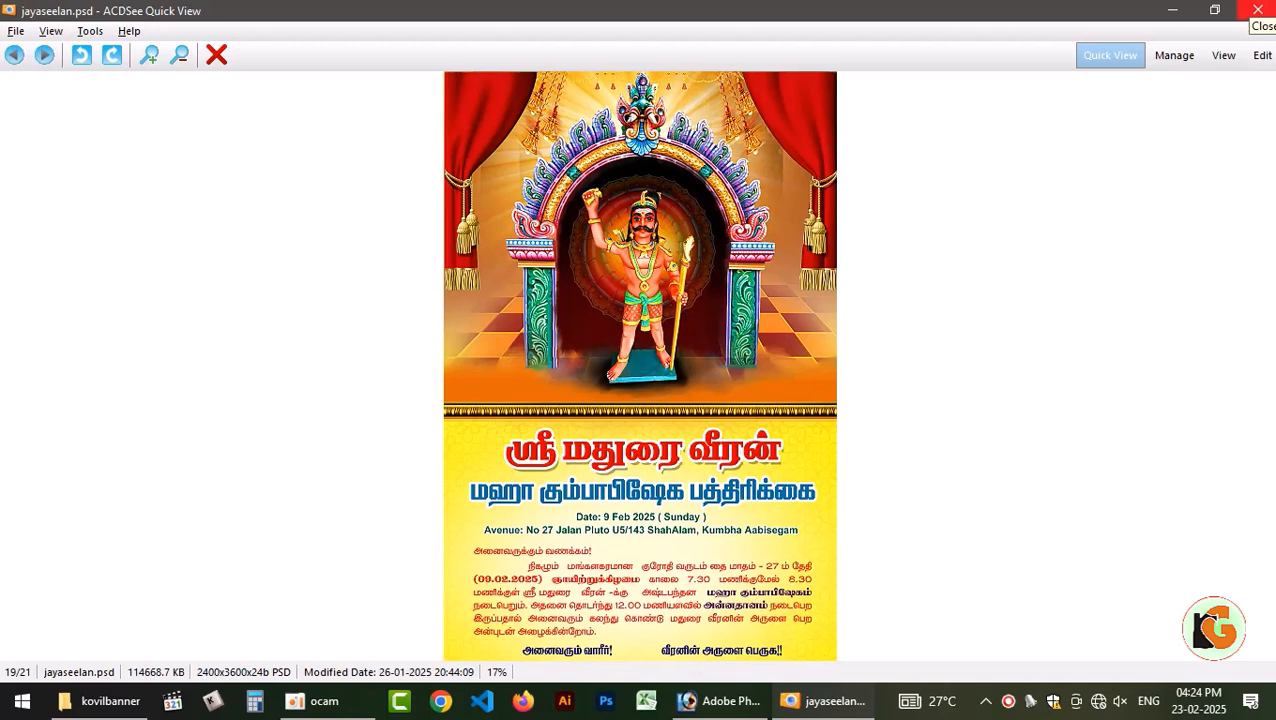
{"action": "left_click", "coordinate": [1257, 11]}
Go back to the 2024 folder, look into other stills, and return to the kovil background folder.
{"action": "left_click", "coordinate": [19, 148]}
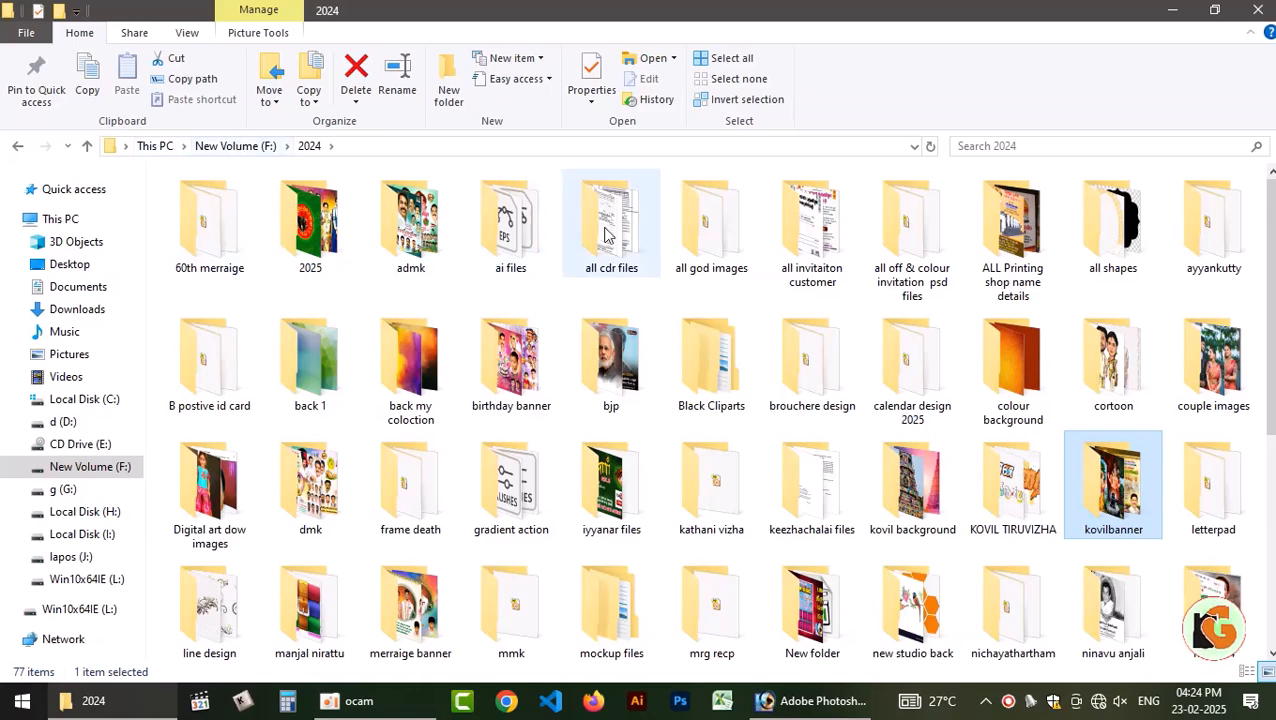
{"action": "scroll", "coordinate": [850, 483], "scroll_direction": "down", "scroll_amount": 3}
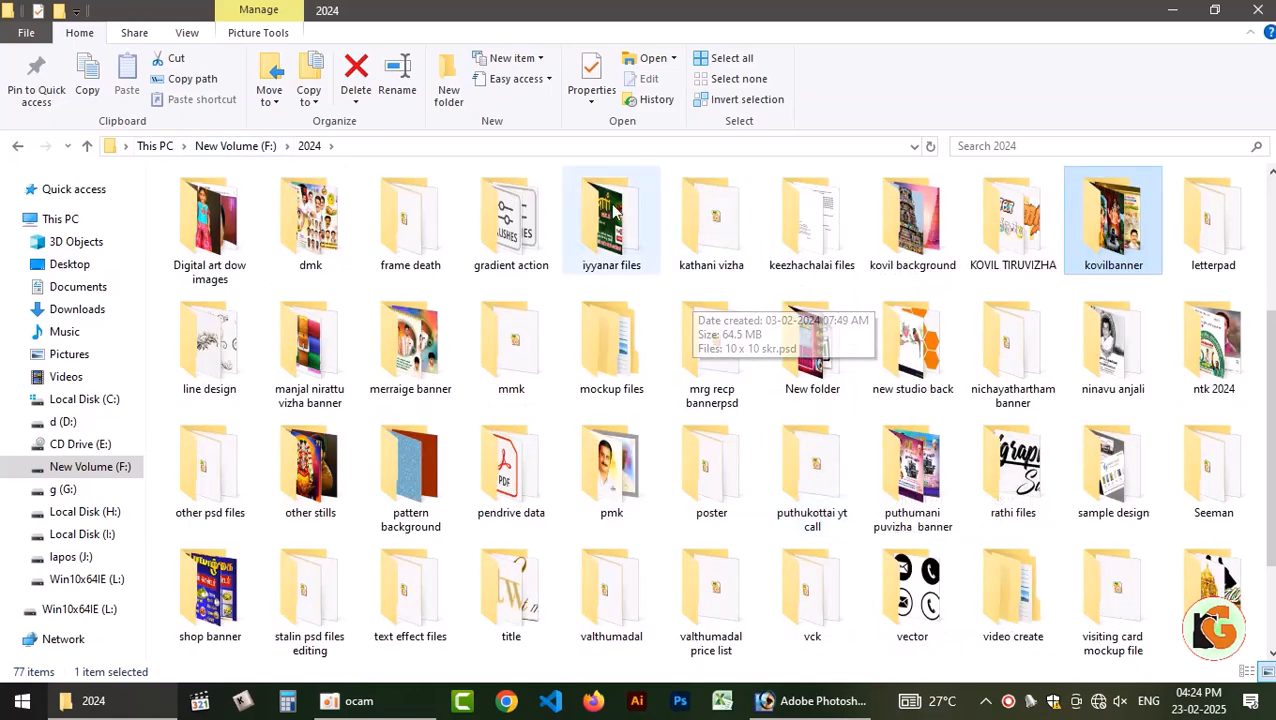
{"action": "double_click", "coordinate": [318, 478]}
{"action": "left_click", "coordinate": [16, 146]}
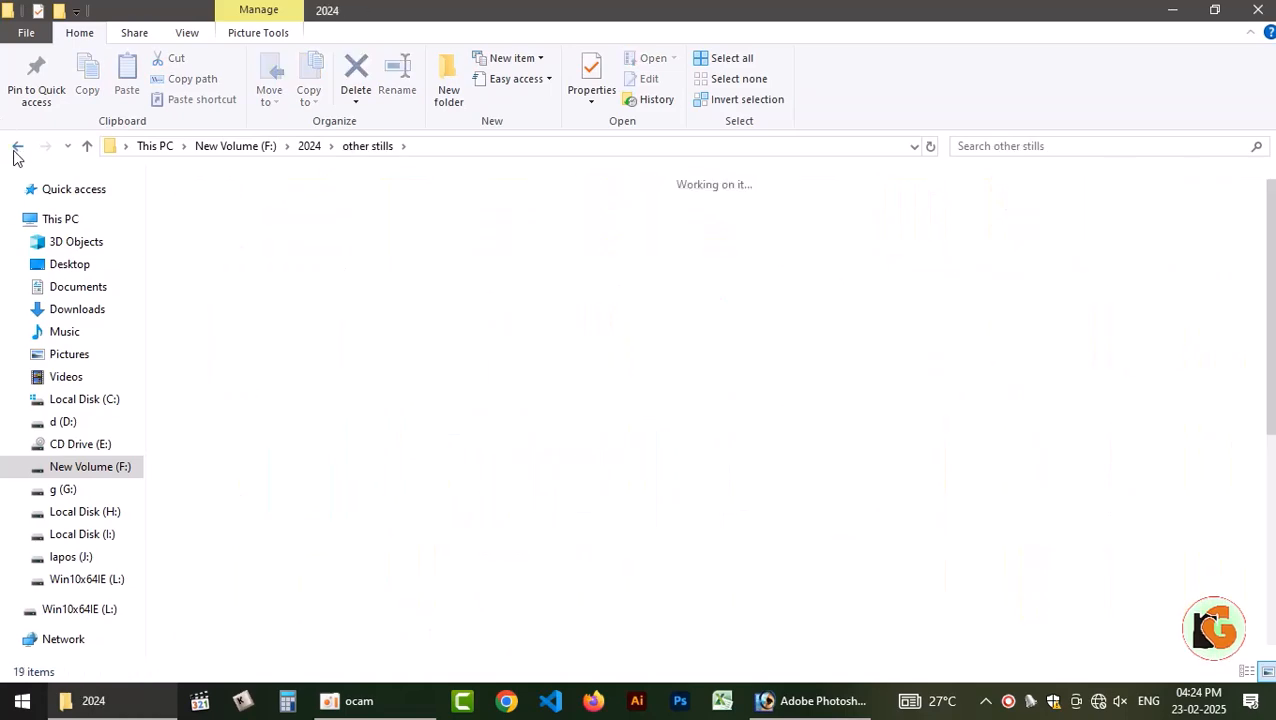
{"action": "left_click", "coordinate": [16, 146]}
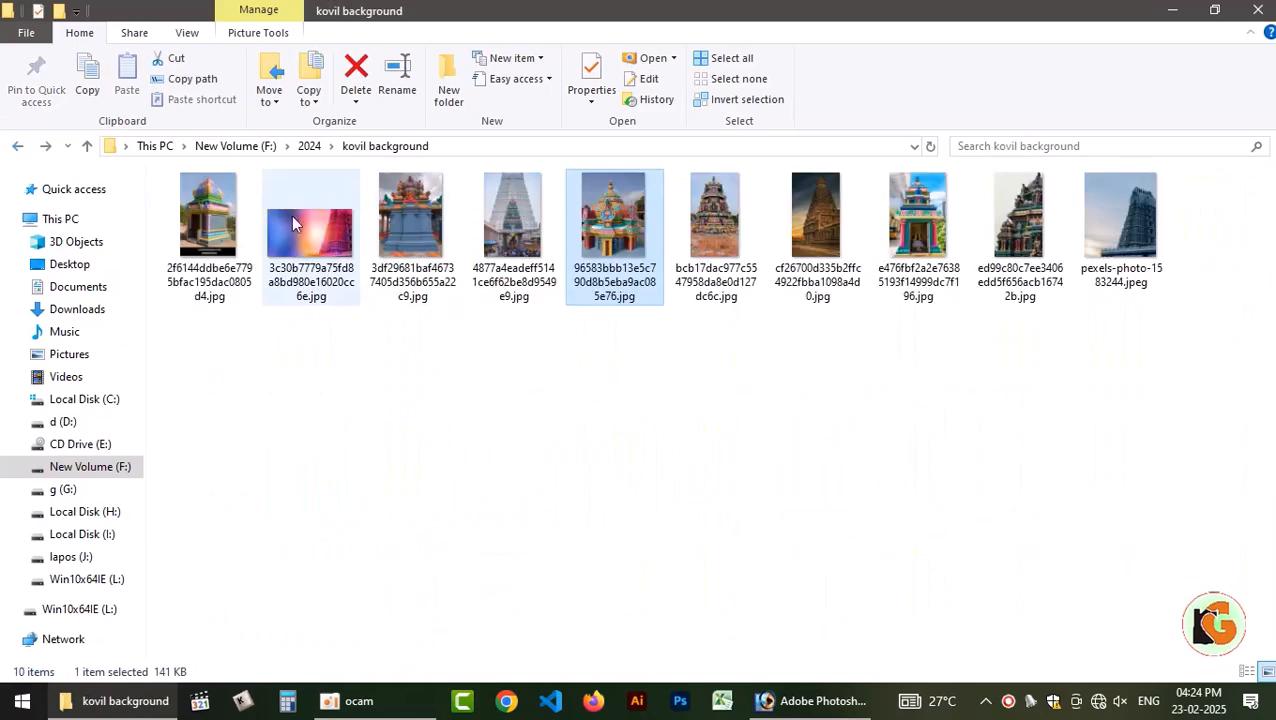
Look through the 2025 veldigital folder on drive F: for a background and return to the drive's top level.
{"action": "left_click", "coordinate": [237, 147]}
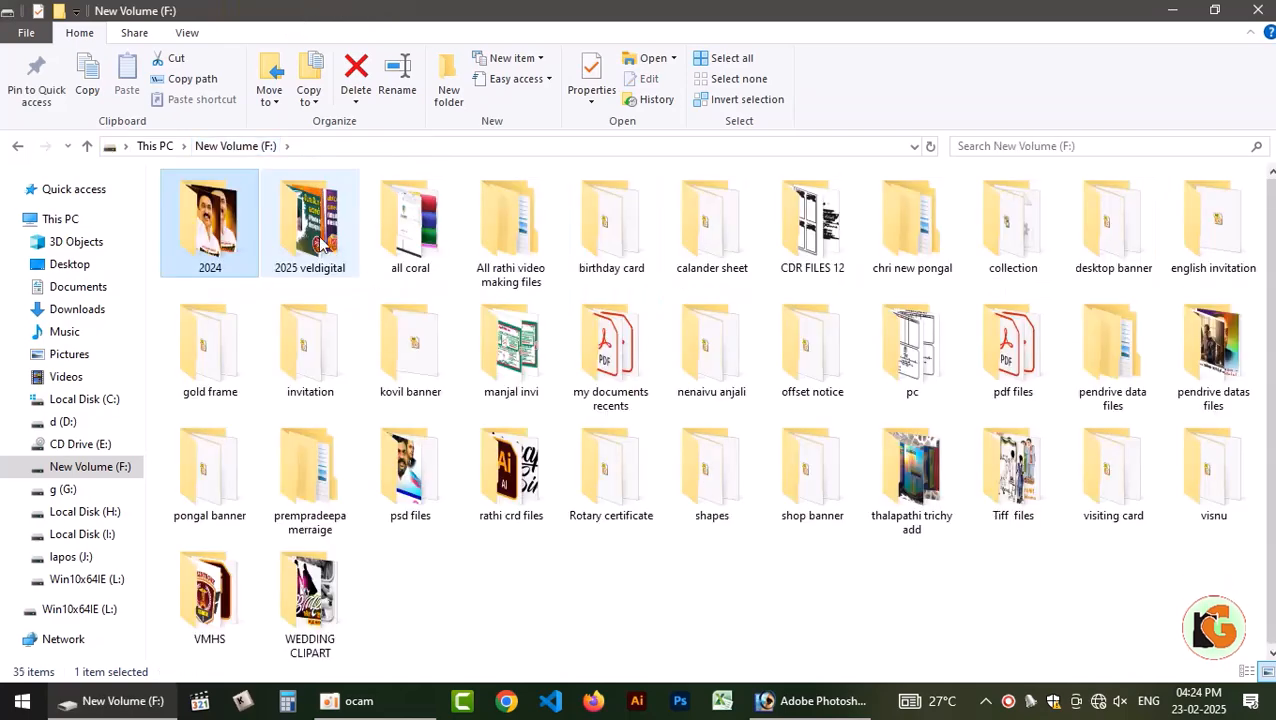
{"action": "double_click", "coordinate": [321, 229]}
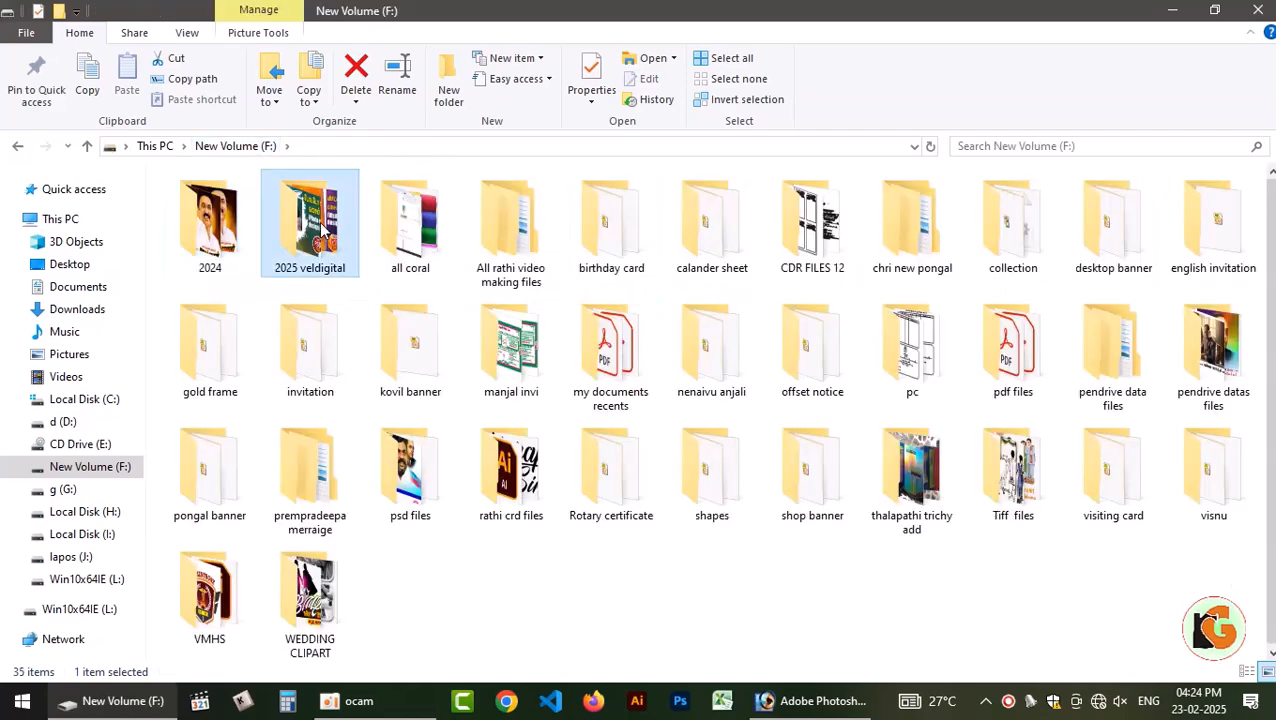
{"action": "left_click", "coordinate": [17, 147]}
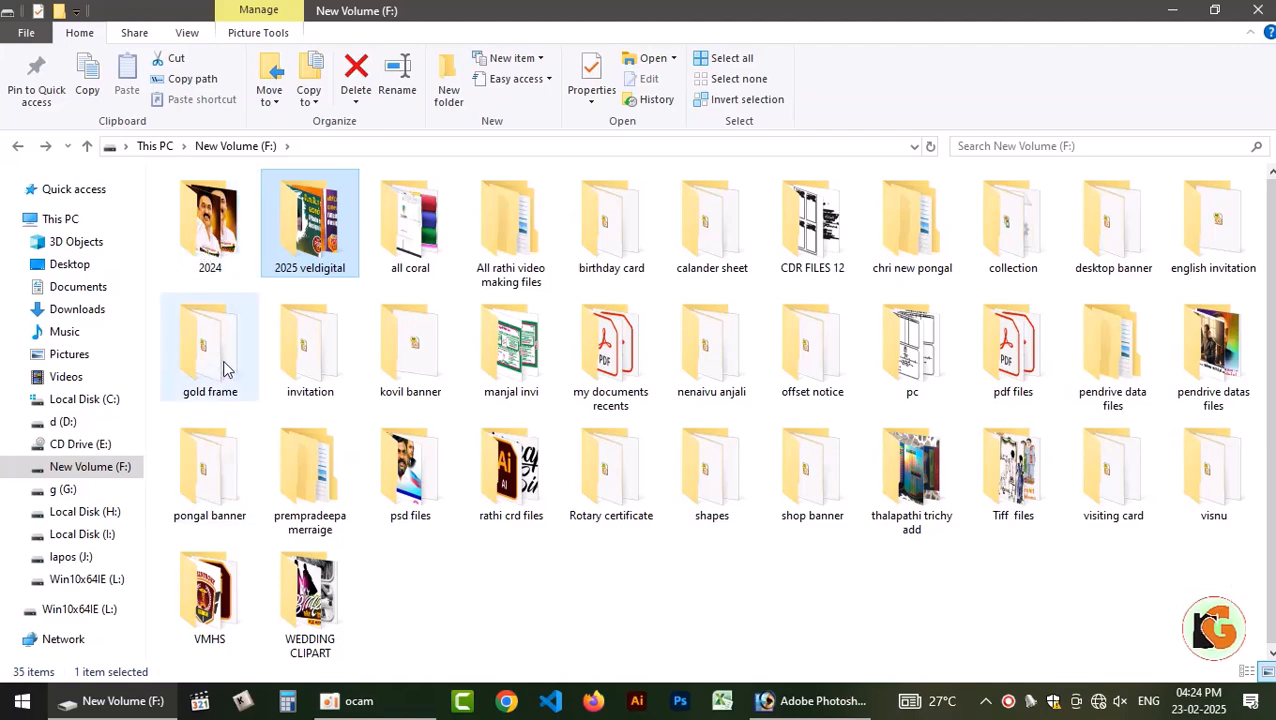
Go to the folder named New folder inside the 2024 folder on drive F:.
{"action": "double_click", "coordinate": [212, 228]}
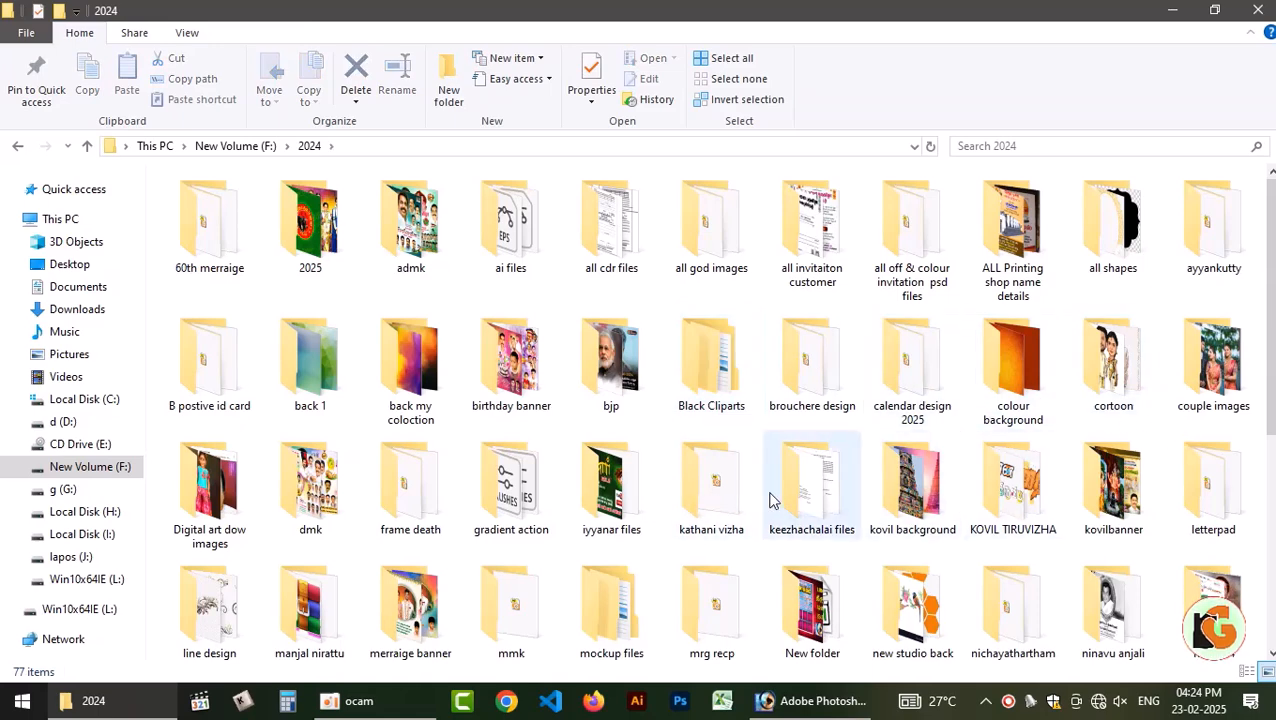
{"action": "scroll", "coordinate": [719, 410], "scroll_direction": "down", "scroll_amount": 2}
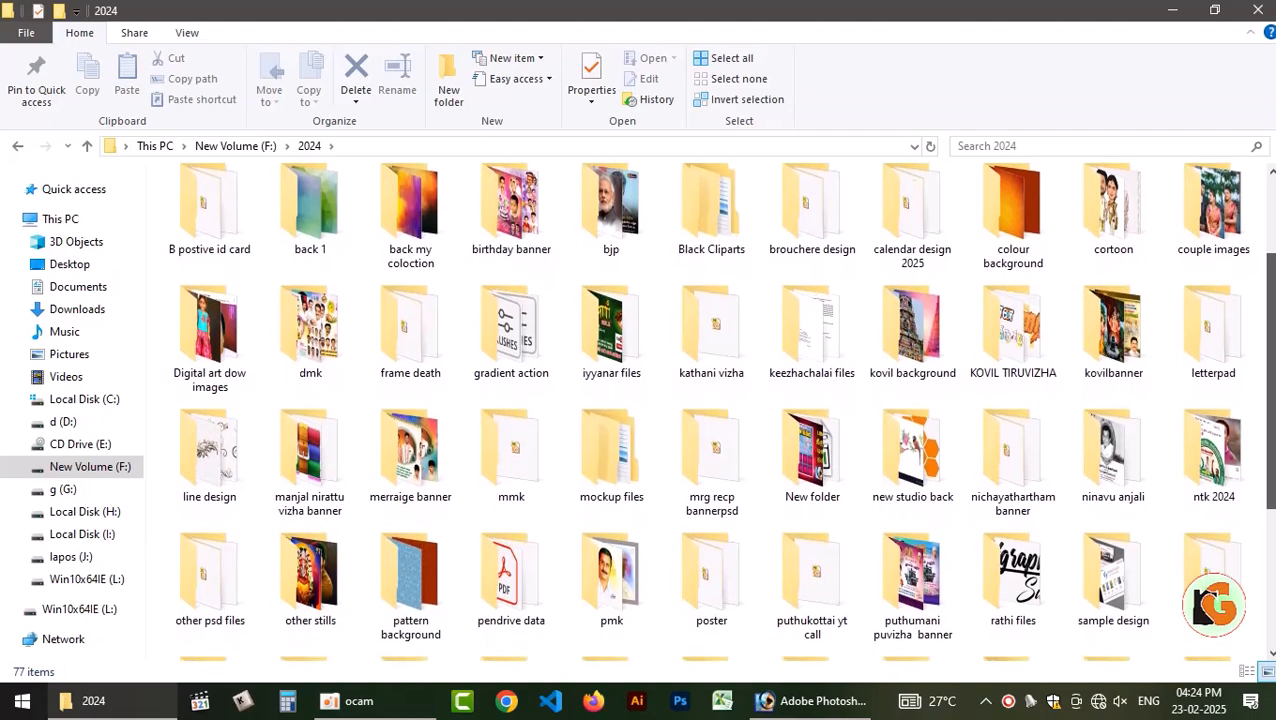
{"action": "scroll", "coordinate": [1258, 500], "scroll_direction": "down", "scroll_amount": 2}
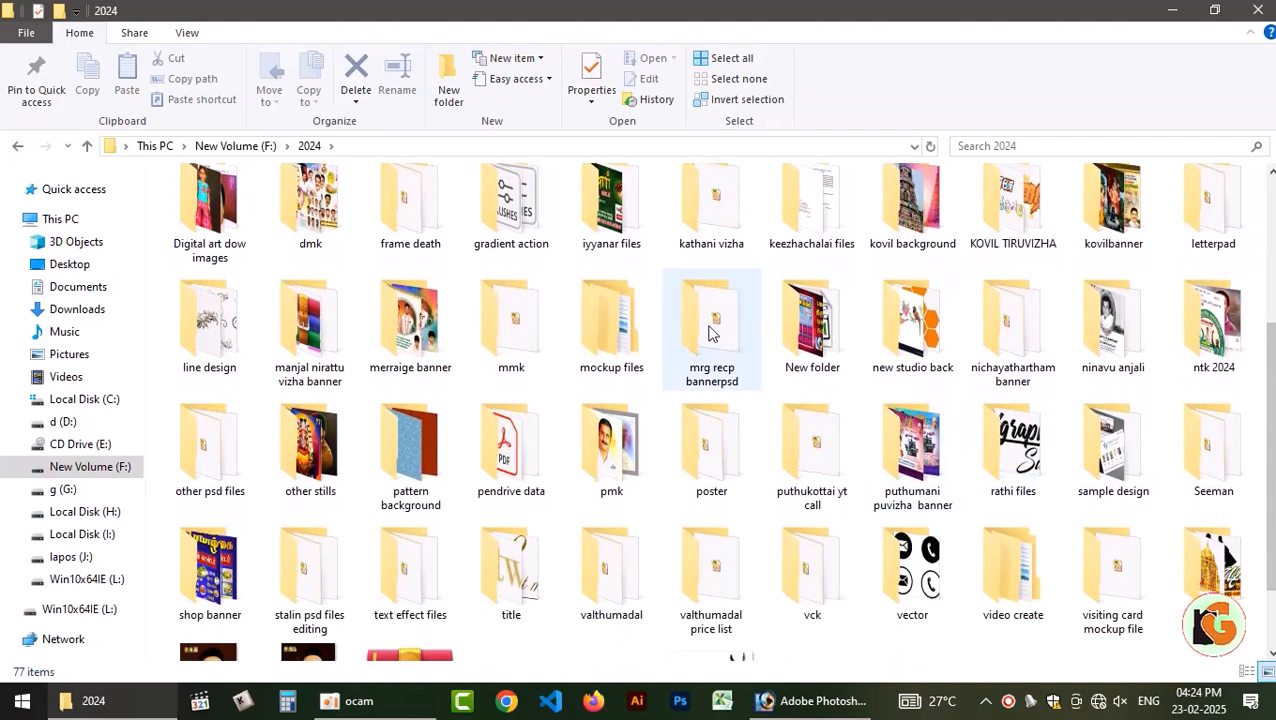
{"action": "double_click", "coordinate": [770, 330]}
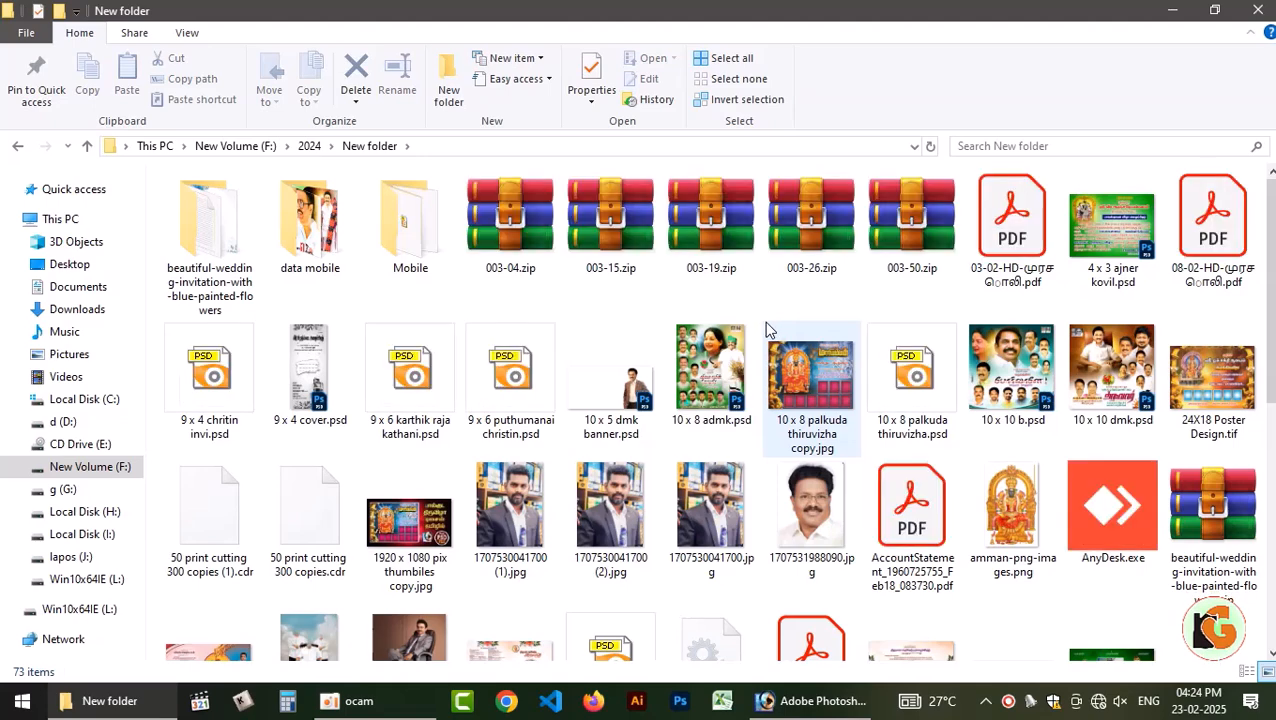
Preview 24X18 Poster Design.tif and return to the folder.
{"action": "left_click", "coordinate": [1215, 385]}
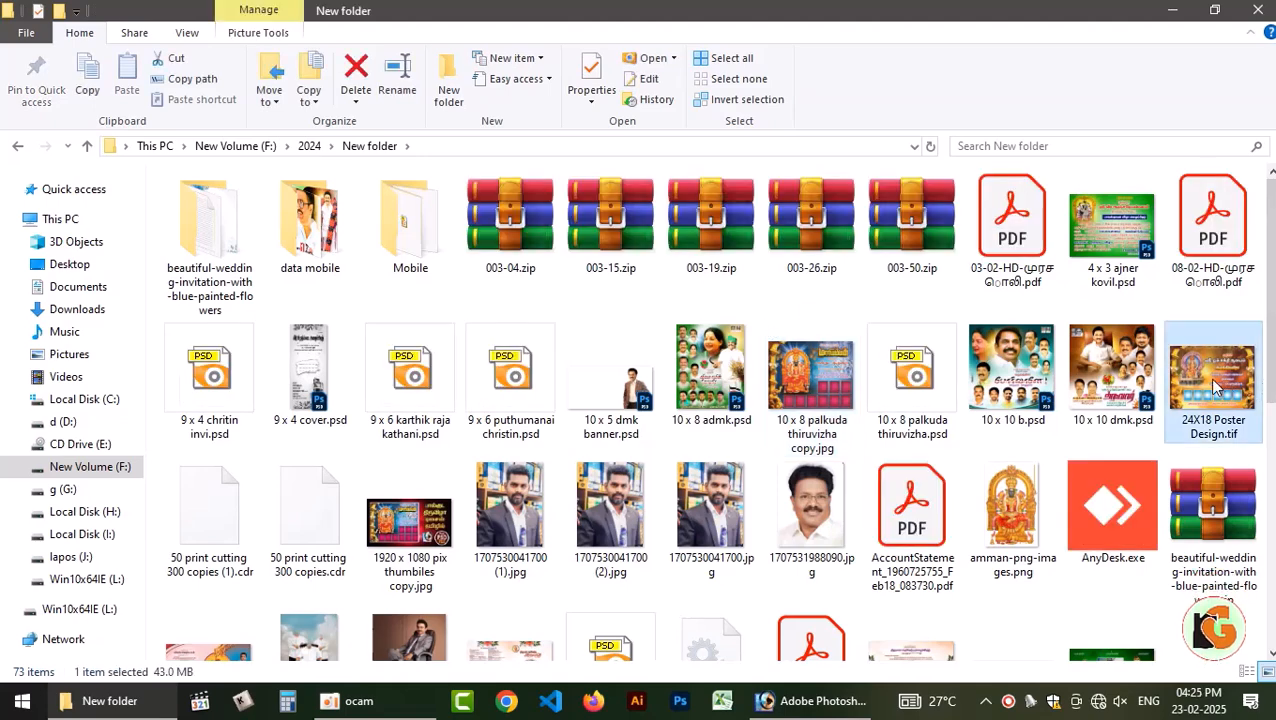
{"action": "double_click", "coordinate": [1172, 365]}
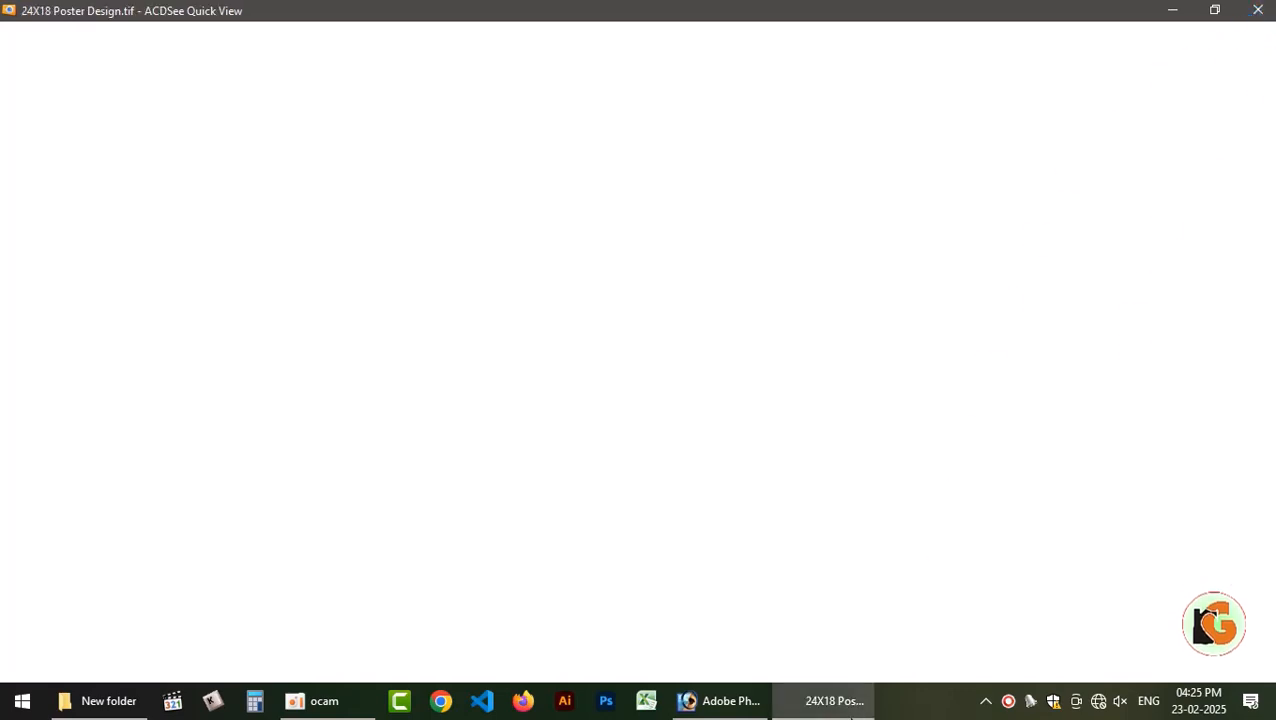
{"action": "key", "text": "Escape"}
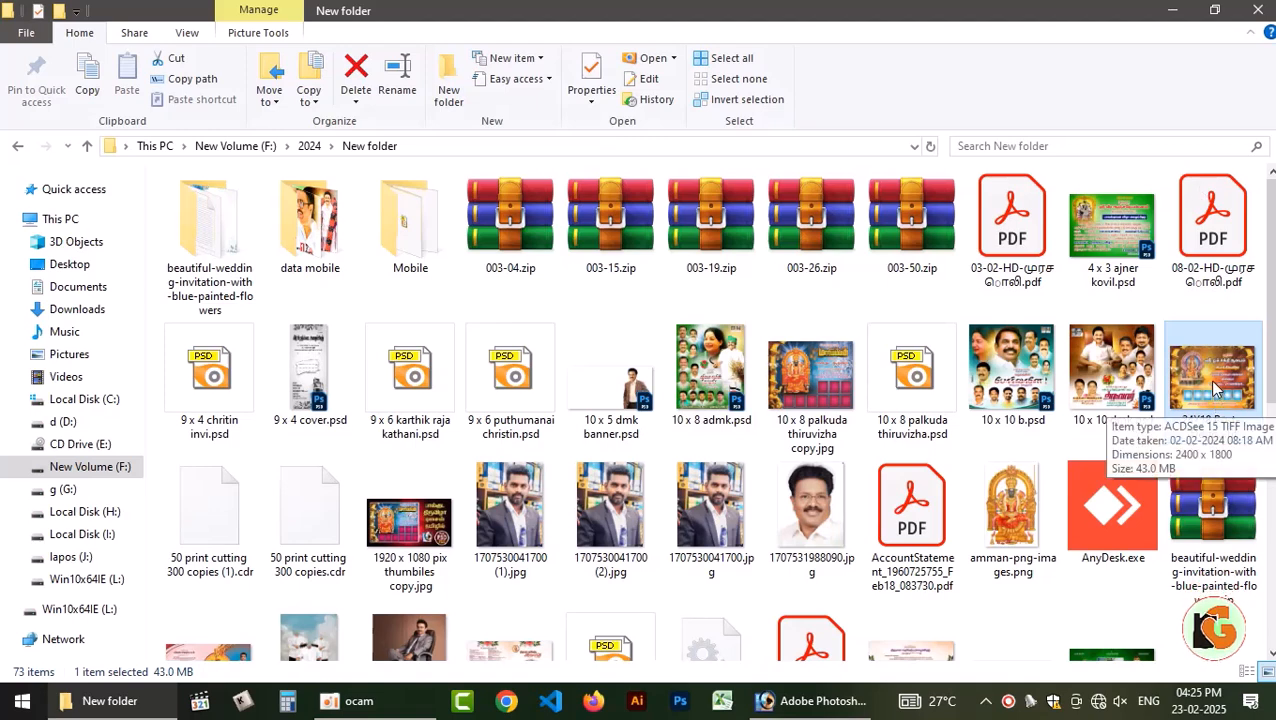
Preview 10 x 8 palkuda thiruvizha.psd and open it in Photoshop beside the Untitled-1 design.
{"action": "left_click", "coordinate": [812, 401]}
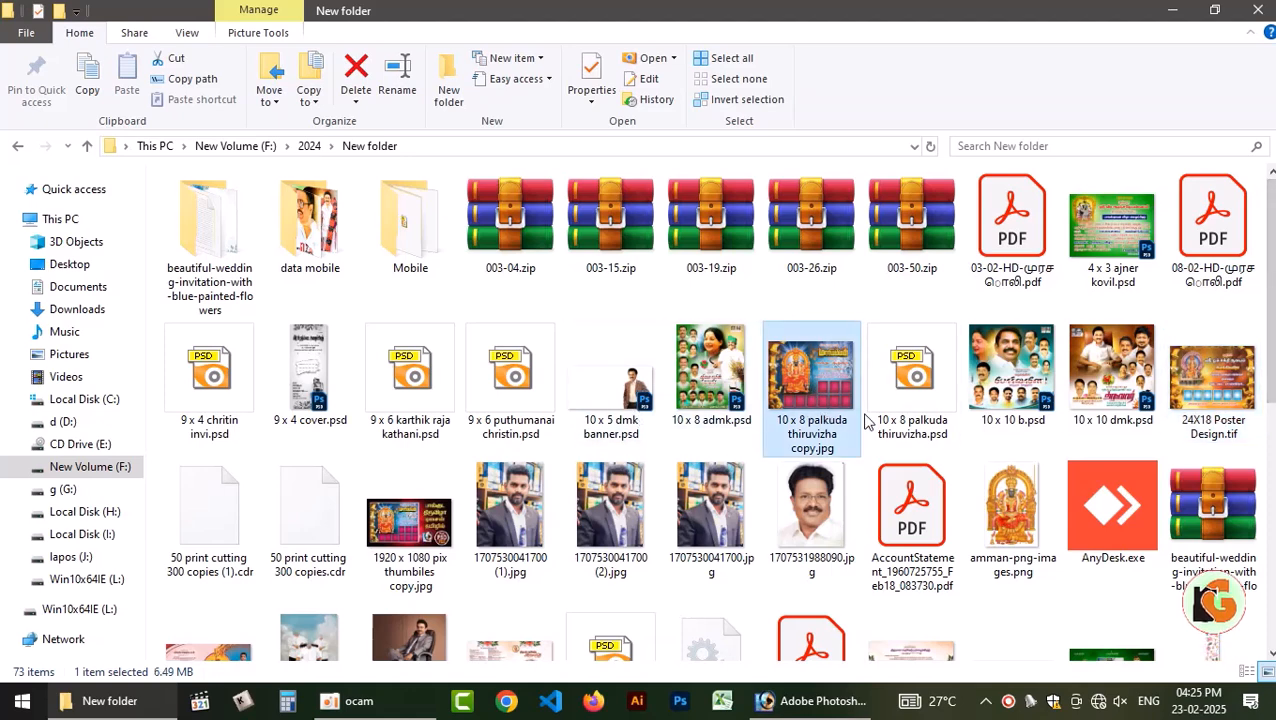
{"action": "left_click", "coordinate": [913, 400]}
{"action": "double_click", "coordinate": [912, 400]}
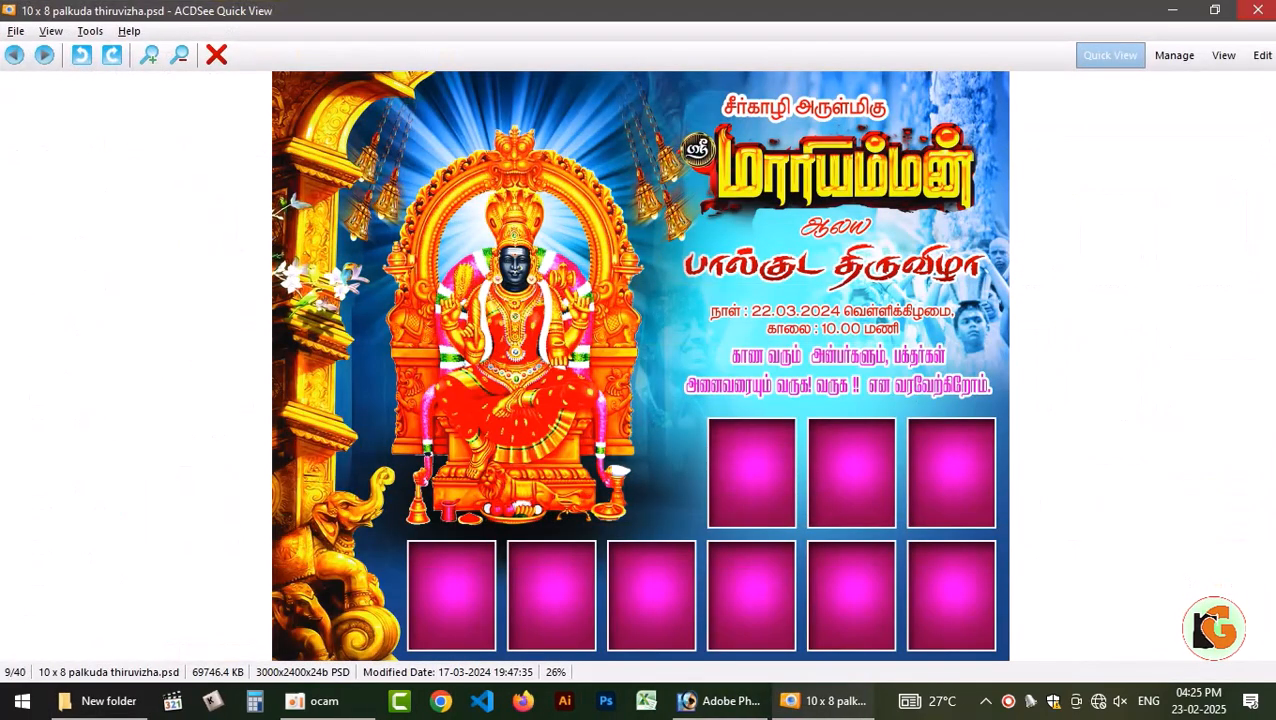
{"action": "key", "text": "Escape"}
{"action": "left_click_drag", "start_coordinate": [925, 414], "coordinate": [448, 352]}
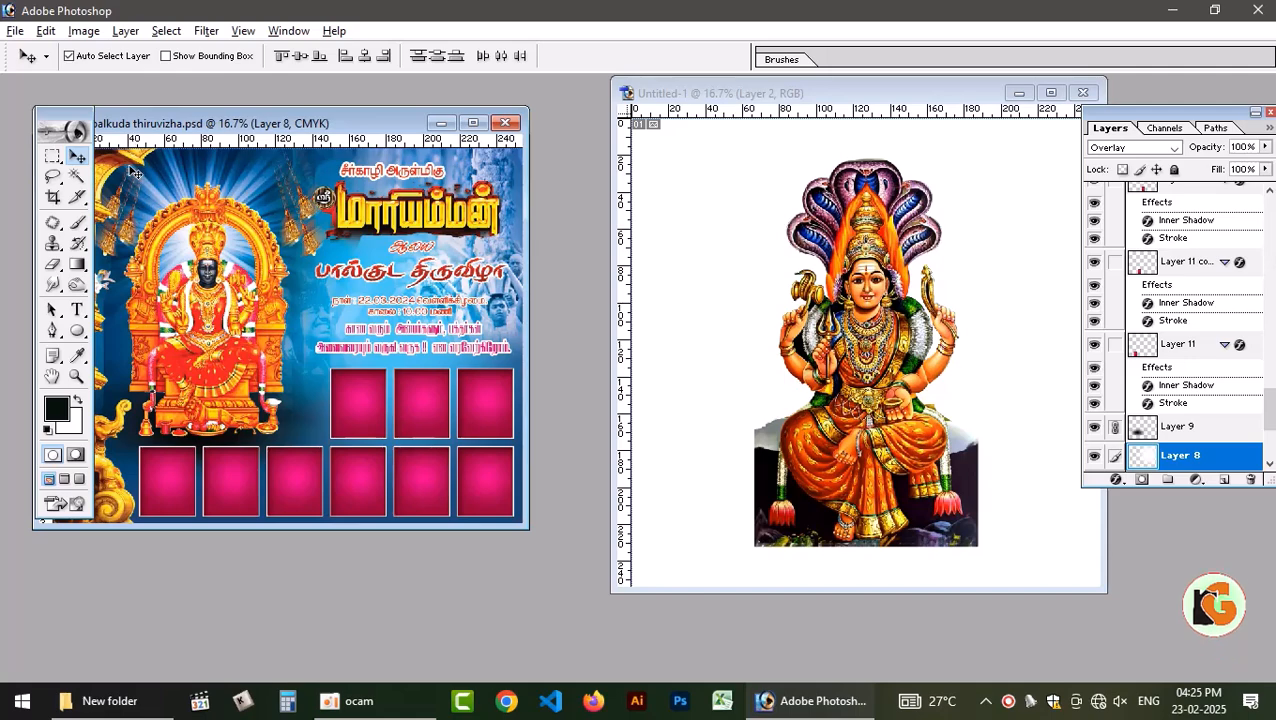
Copy the golden temple pillar into Untitled-1, align it with the canvas's left edge and scale it to the full canvas height.
{"action": "left_click_drag", "start_coordinate": [133, 170], "coordinate": [785, 240]}
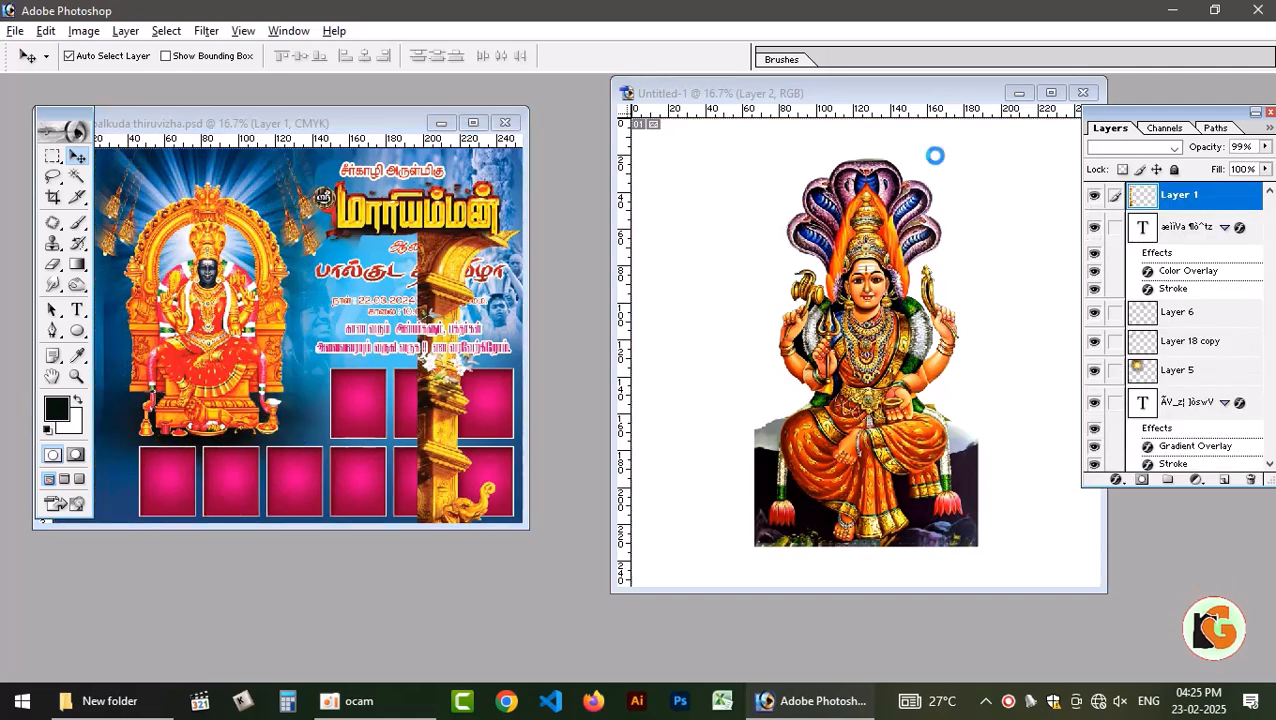
{"action": "left_click", "coordinate": [1050, 93]}
{"action": "left_click_drag", "start_coordinate": [495, 370], "coordinate": [427, 390]}
{"action": "key", "text": "ctrl+t"}
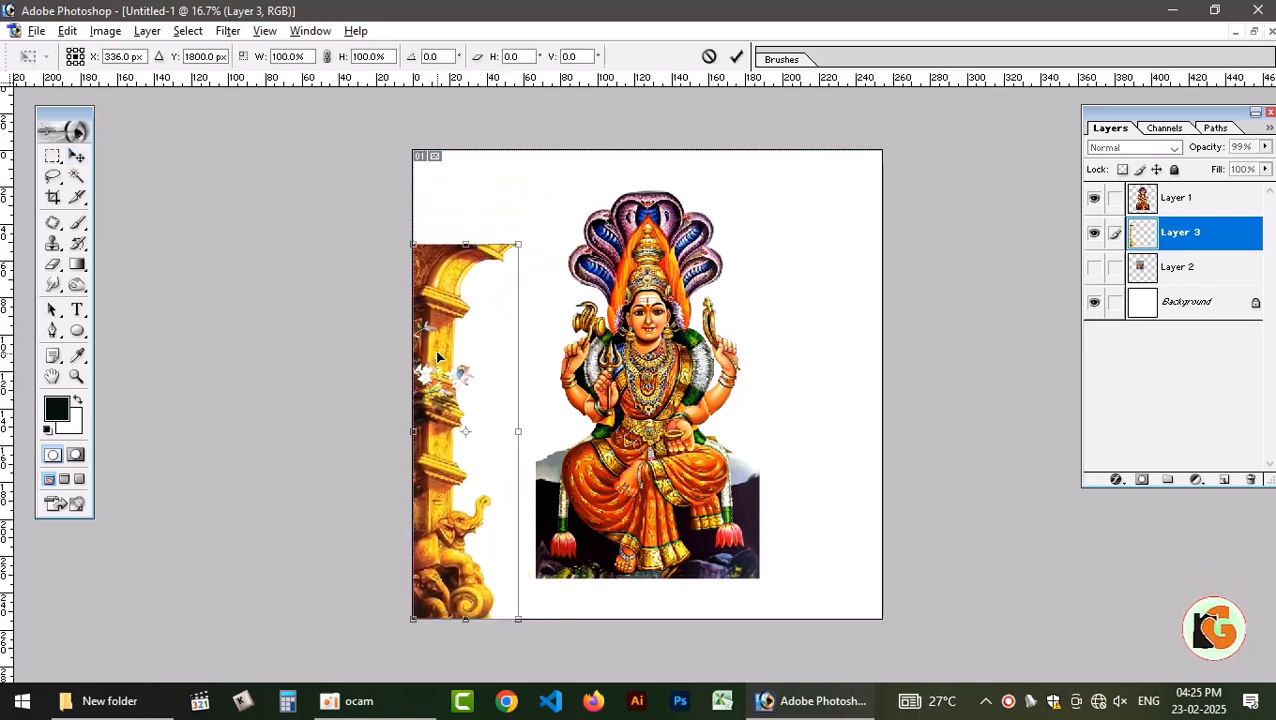
{"action": "left_click_drag", "start_coordinate": [517, 244], "coordinate": [570, 155]}
{"action": "key", "text": "Return"}
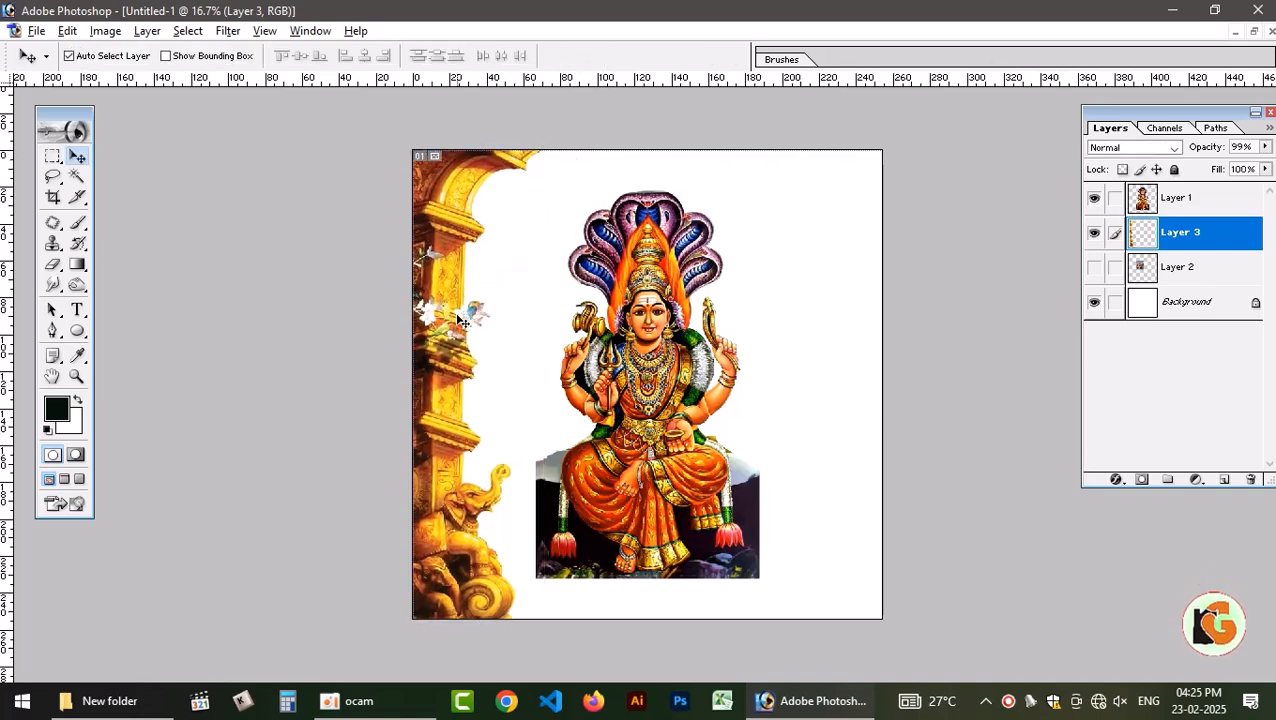
Duplicate the pillar layer, flip the copy horizontally and place it along the canvas's right edge.
{"action": "key", "text": "ctrl+j"}
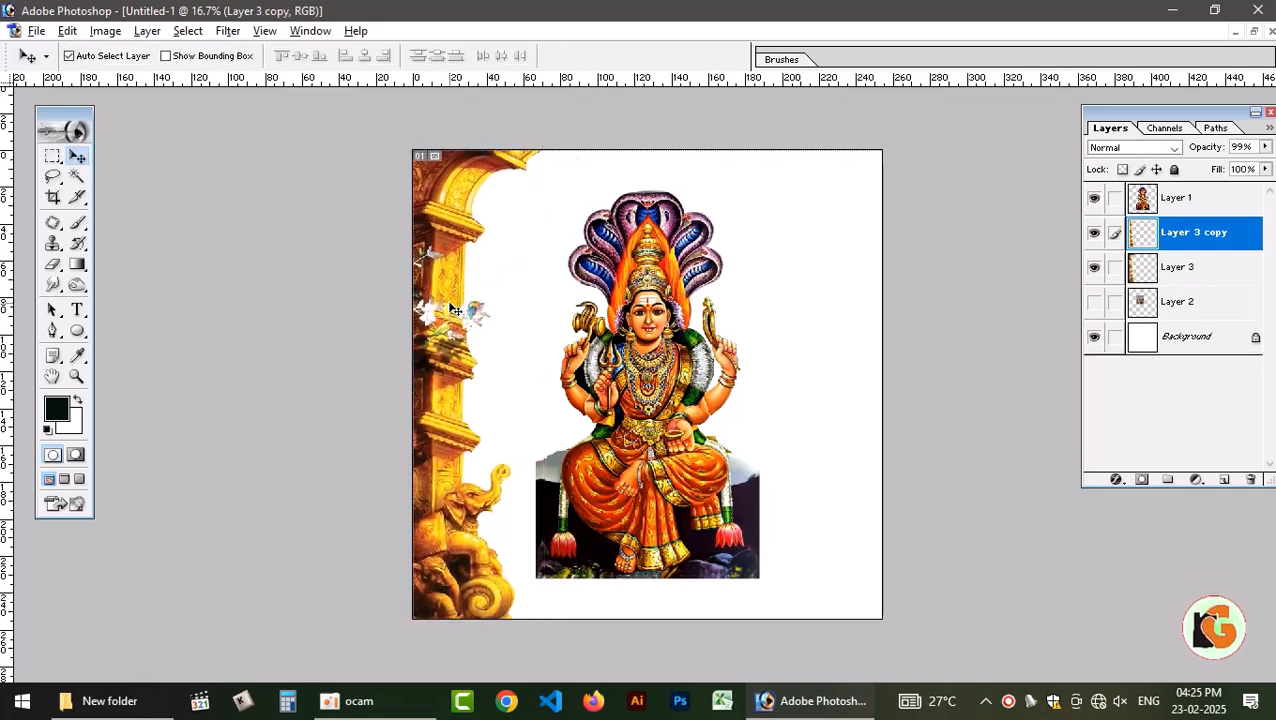
{"action": "right_click", "coordinate": [430, 300]}
{"action": "left_click", "coordinate": [487, 315]}
{"action": "key", "text": "ctrl+t"}
{"action": "right_click", "coordinate": [450, 286]}
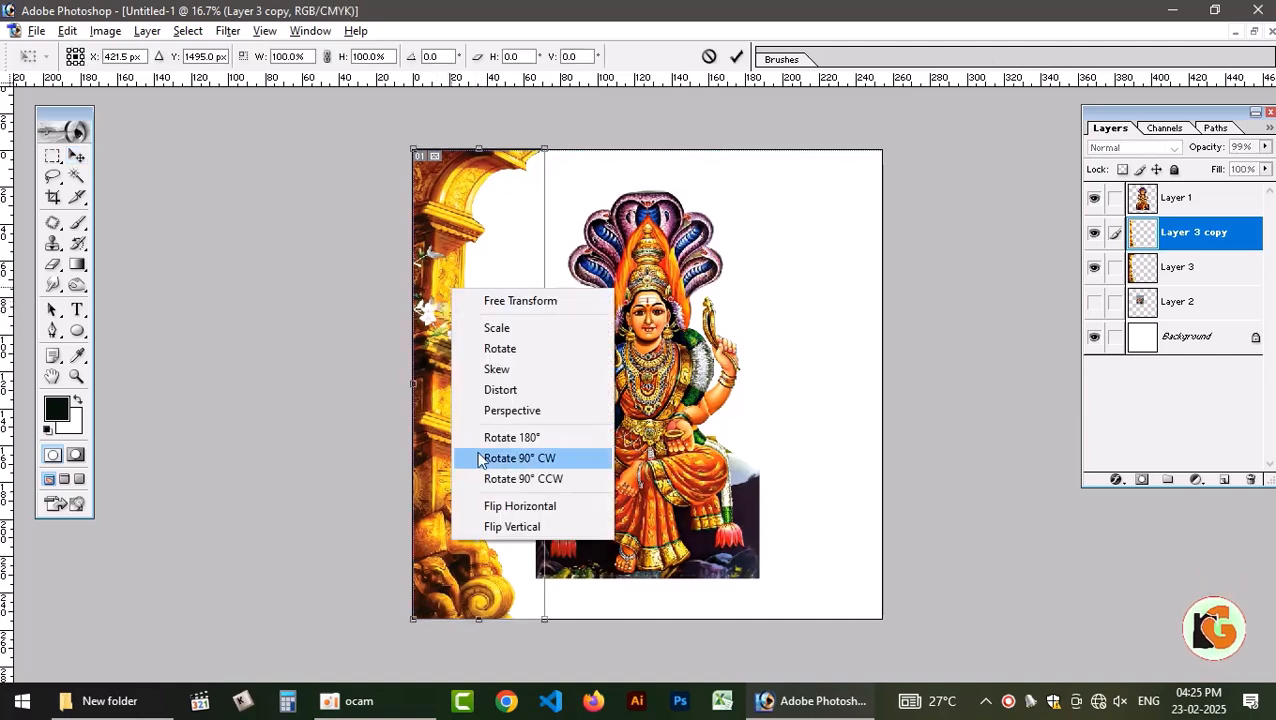
{"action": "left_click", "coordinate": [506, 503]}
{"action": "key", "text": "Return"}
{"action": "left_click_drag", "start_coordinate": [532, 333], "coordinate": [868, 333]}
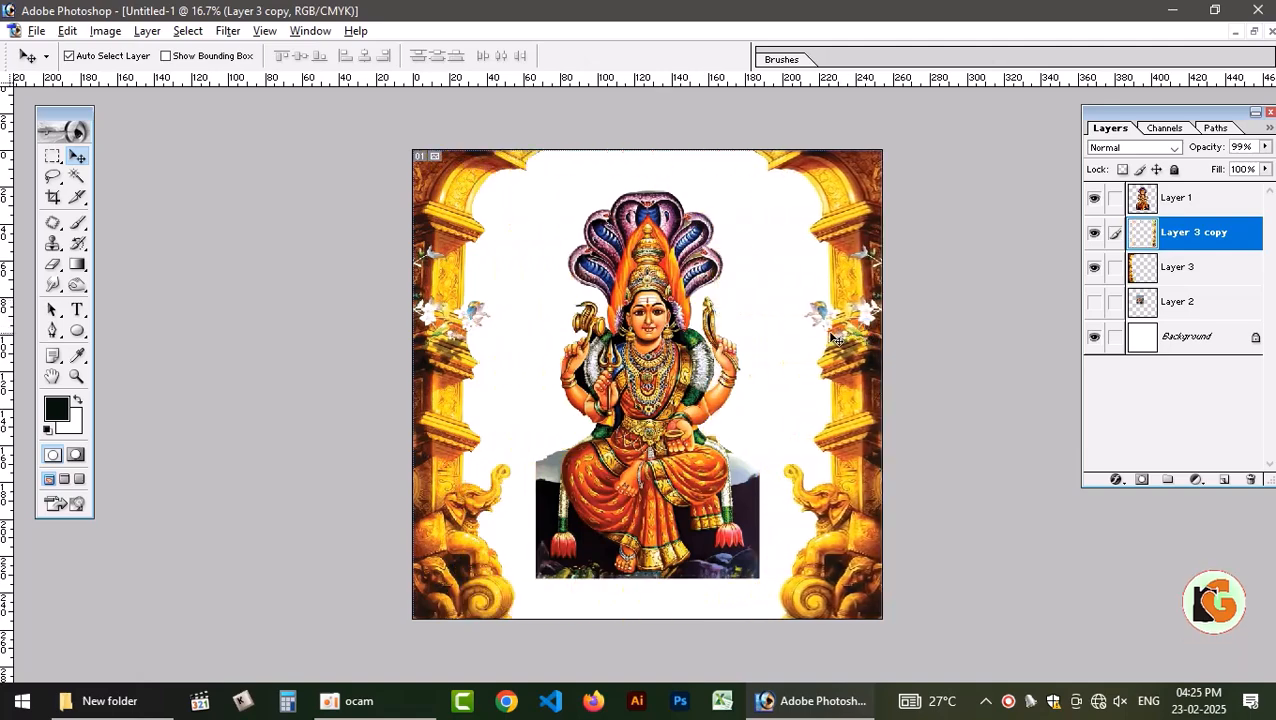
Copy the hanging bells from the palkuda thiruvizha banner to both sides above the deity's head, and close the banner document.
{"action": "left_click", "coordinate": [1253, 32]}
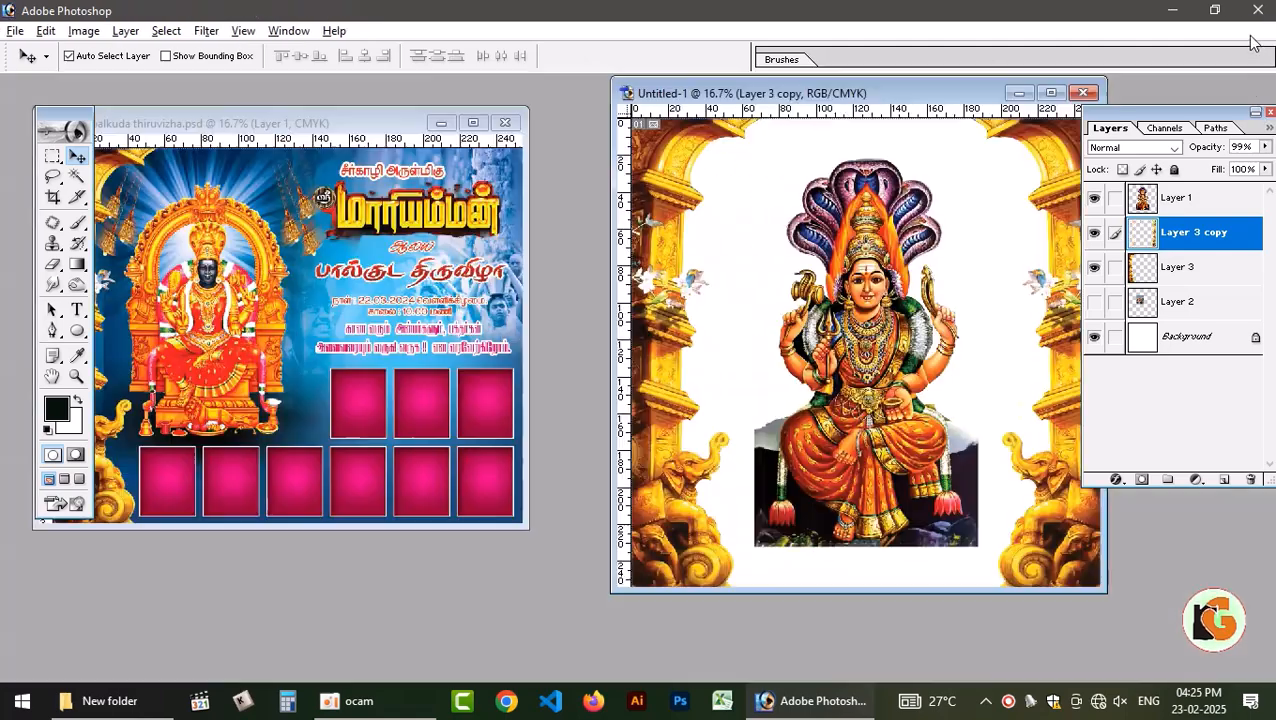
{"action": "left_click", "coordinate": [310, 288]}
{"action": "left_click_drag", "start_coordinate": [308, 243], "coordinate": [1052, 287]}
{"action": "left_click_drag", "start_coordinate": [943, 247], "coordinate": [931, 232]}
{"action": "left_click_drag", "start_coordinate": [928, 178], "coordinate": [958, 167]}
{"action": "left_click", "coordinate": [665, 279]}
{"action": "left_click", "coordinate": [470, 280]}
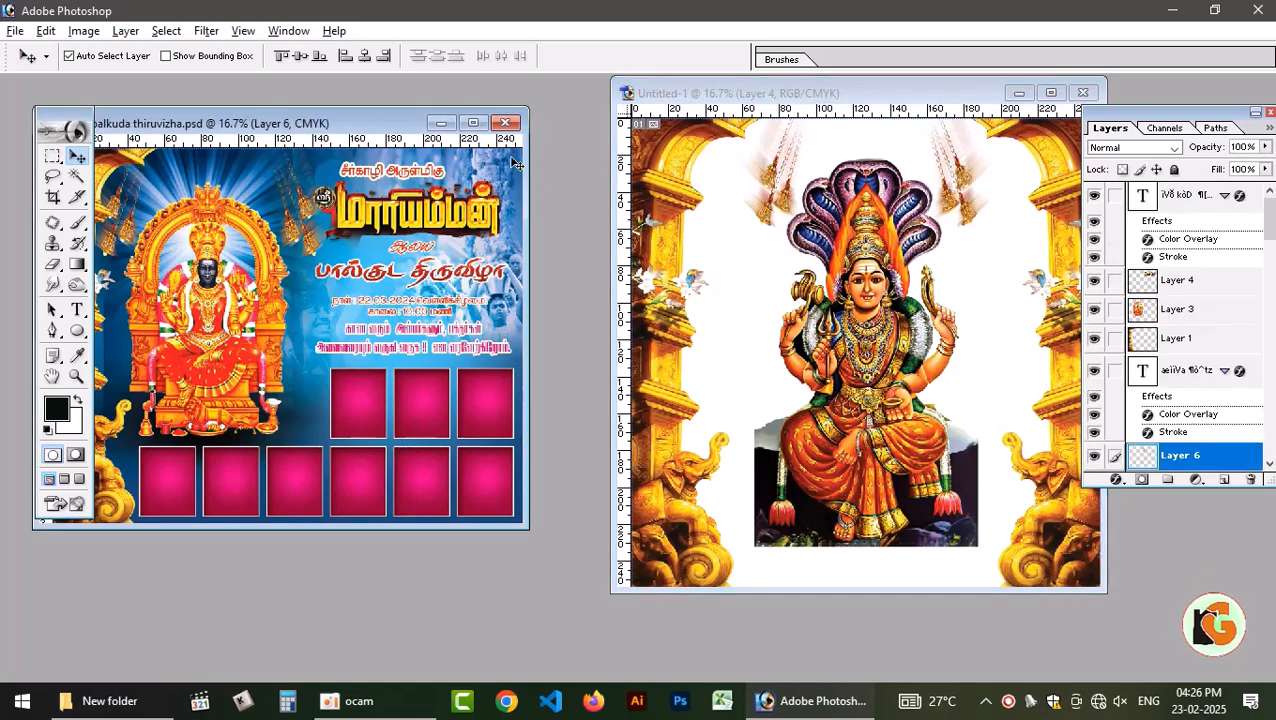
{"action": "left_click", "coordinate": [505, 124]}
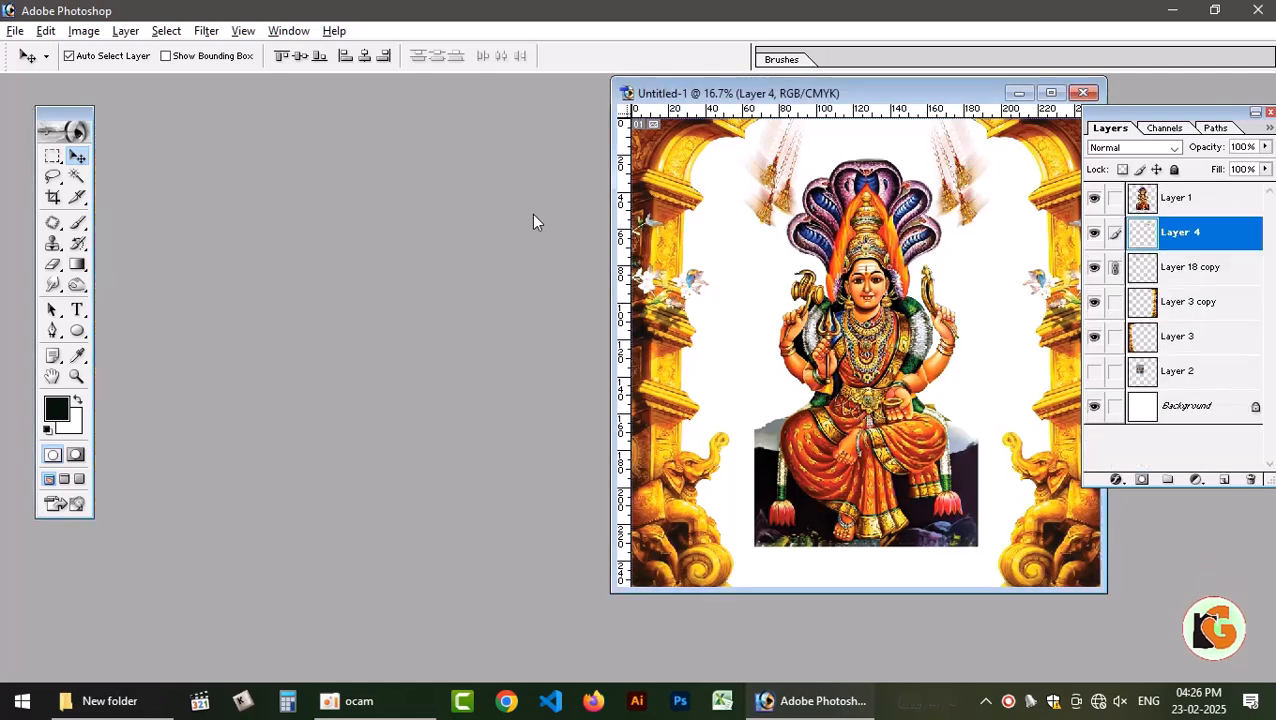
Switch to File Explorer and look through the 2024 and 2025 folders on drive F: for further background material.
{"action": "left_click", "coordinate": [120, 698]}
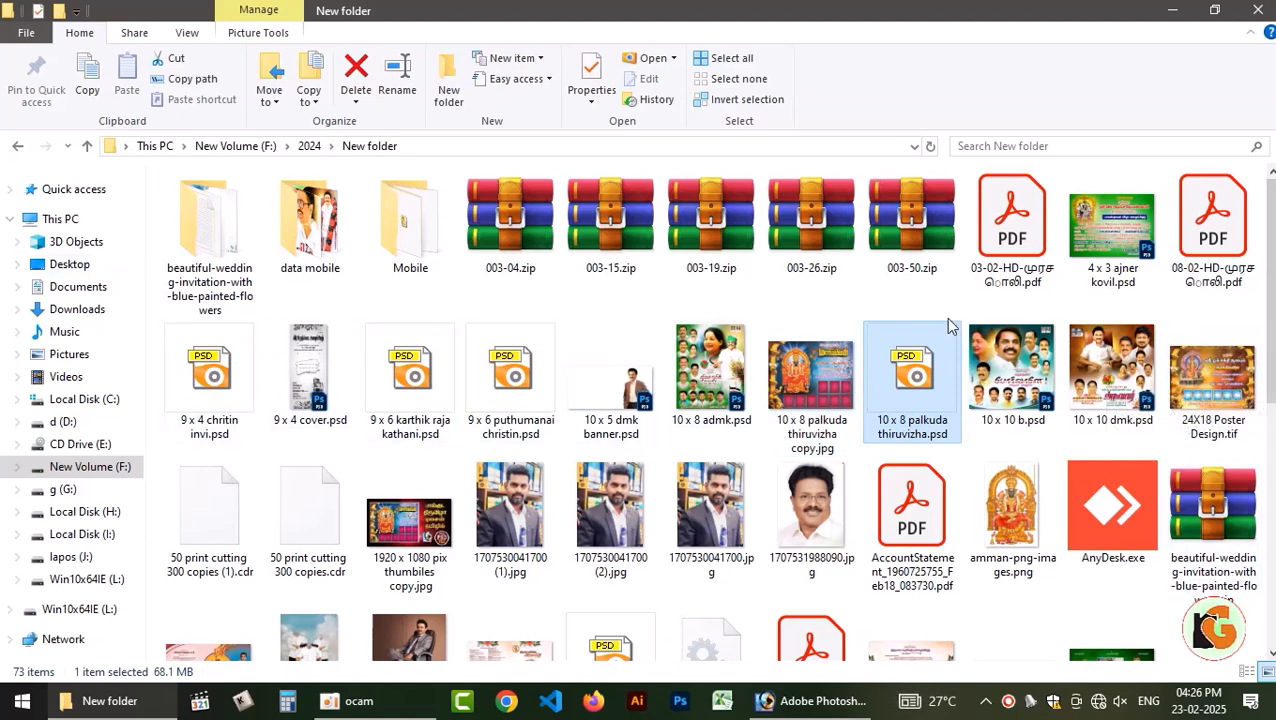
{"action": "left_click", "coordinate": [17, 148]}
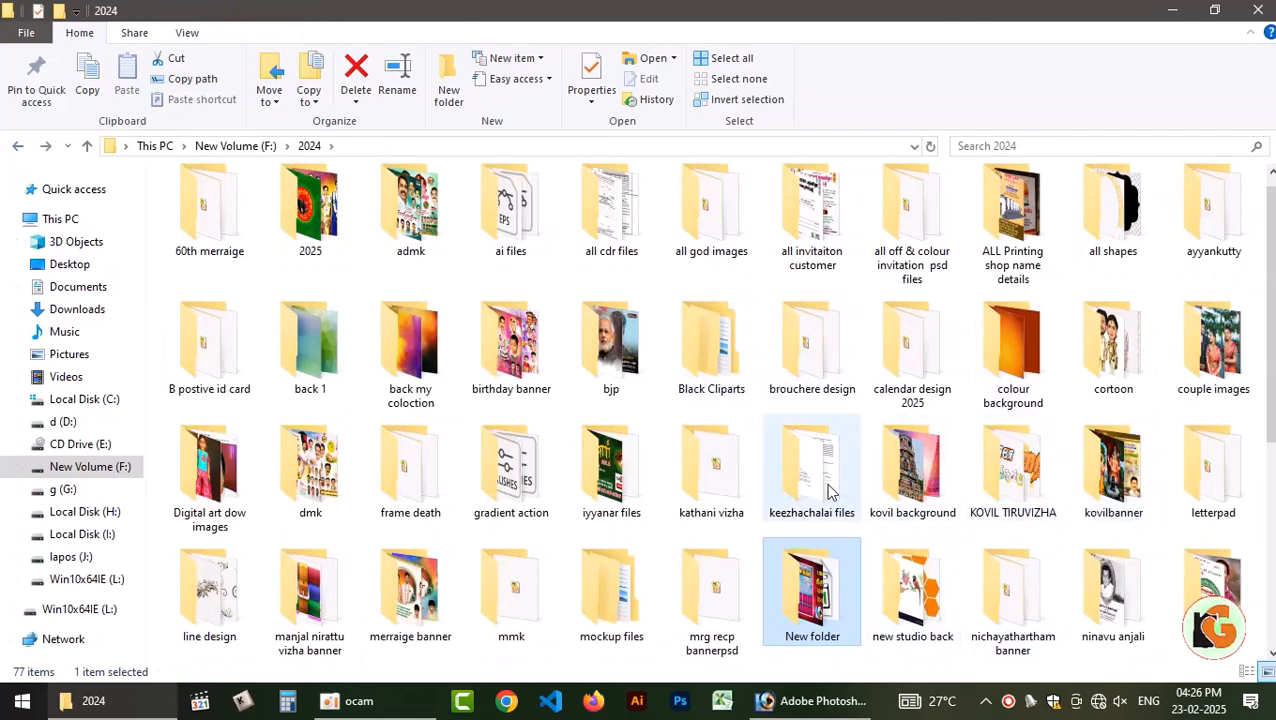
{"action": "double_click", "coordinate": [330, 210]}
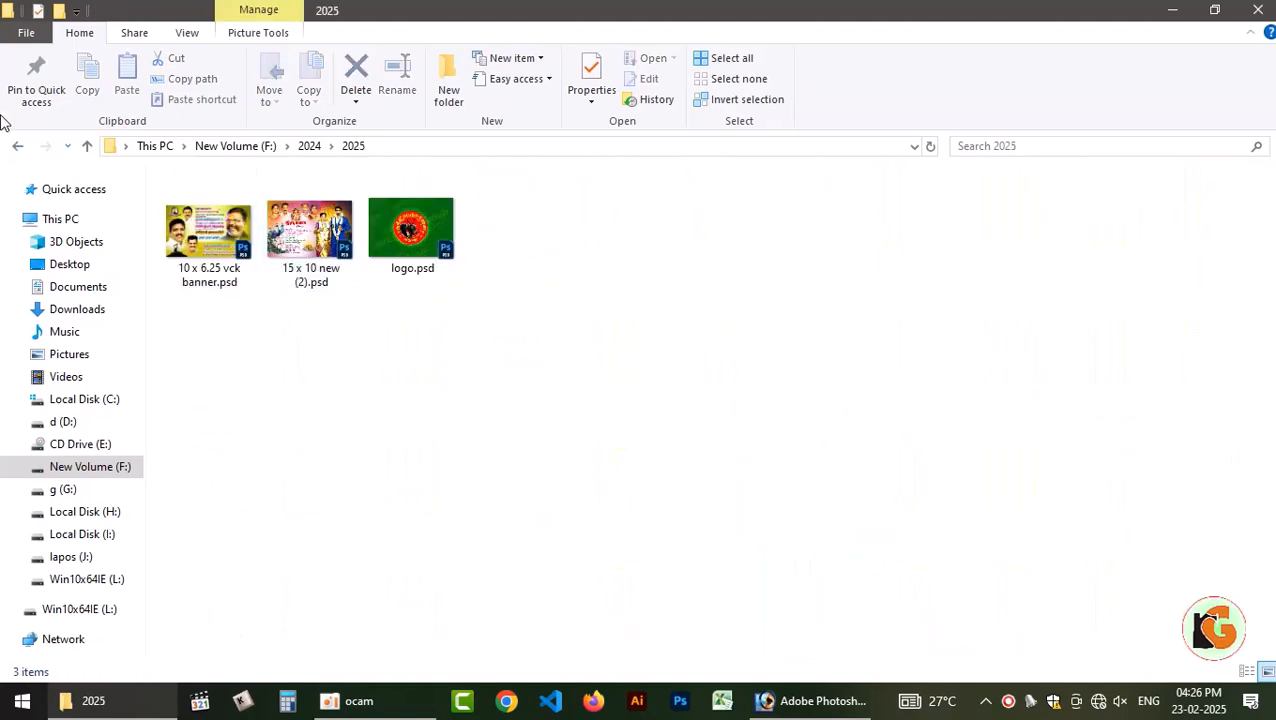
{"action": "left_click", "coordinate": [15, 146]}
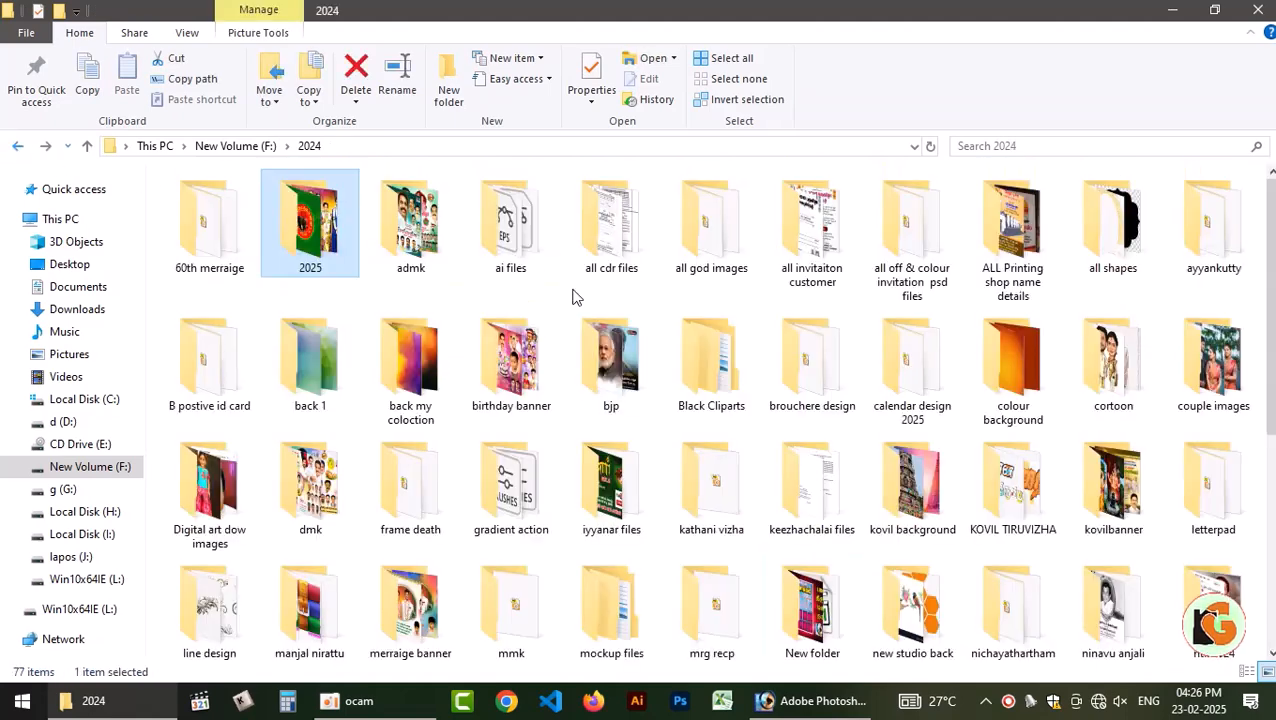
{"action": "left_click", "coordinate": [233, 146]}
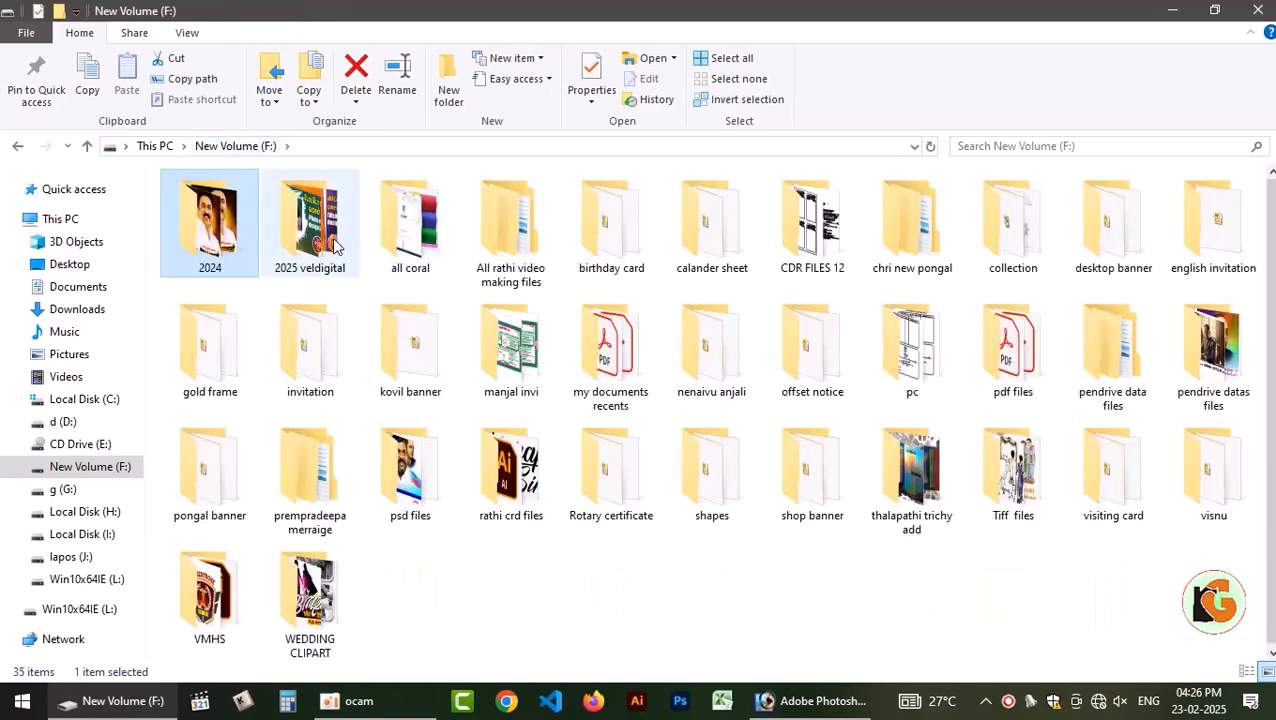
{"action": "left_click", "coordinate": [86, 422]}
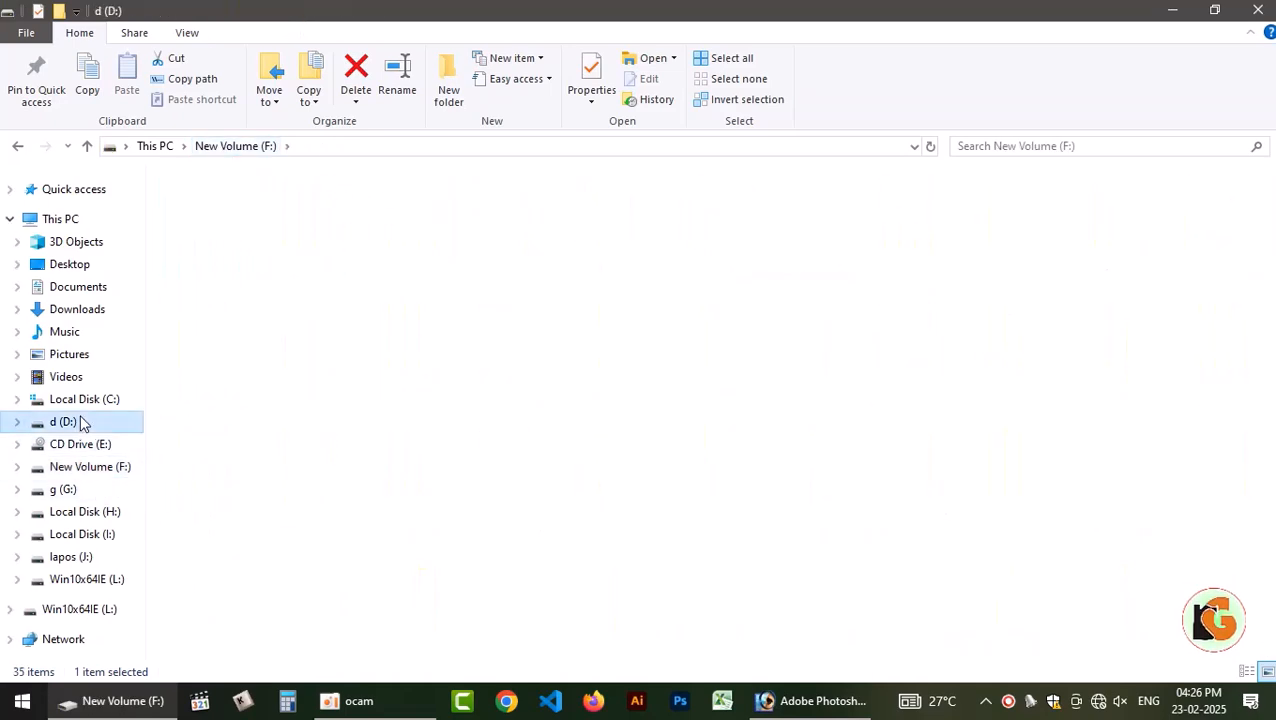
{"action": "left_click", "coordinate": [95, 467]}
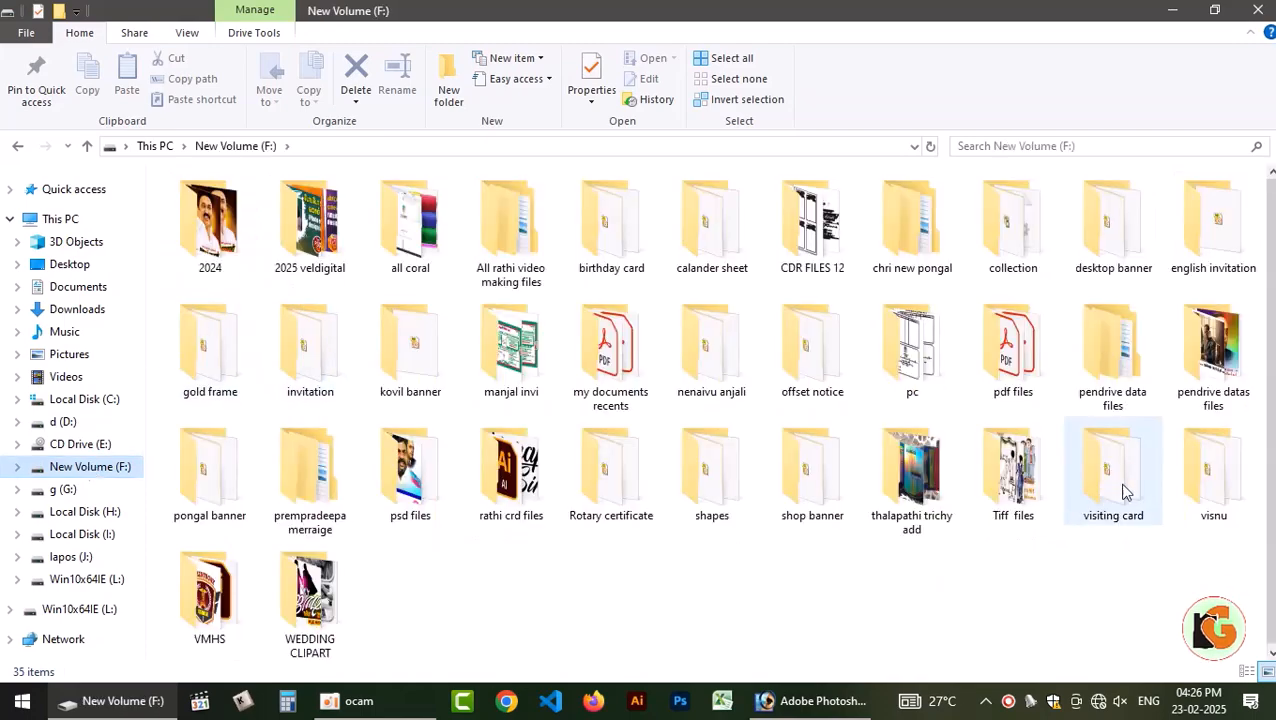
{"action": "double_click", "coordinate": [210, 222]}
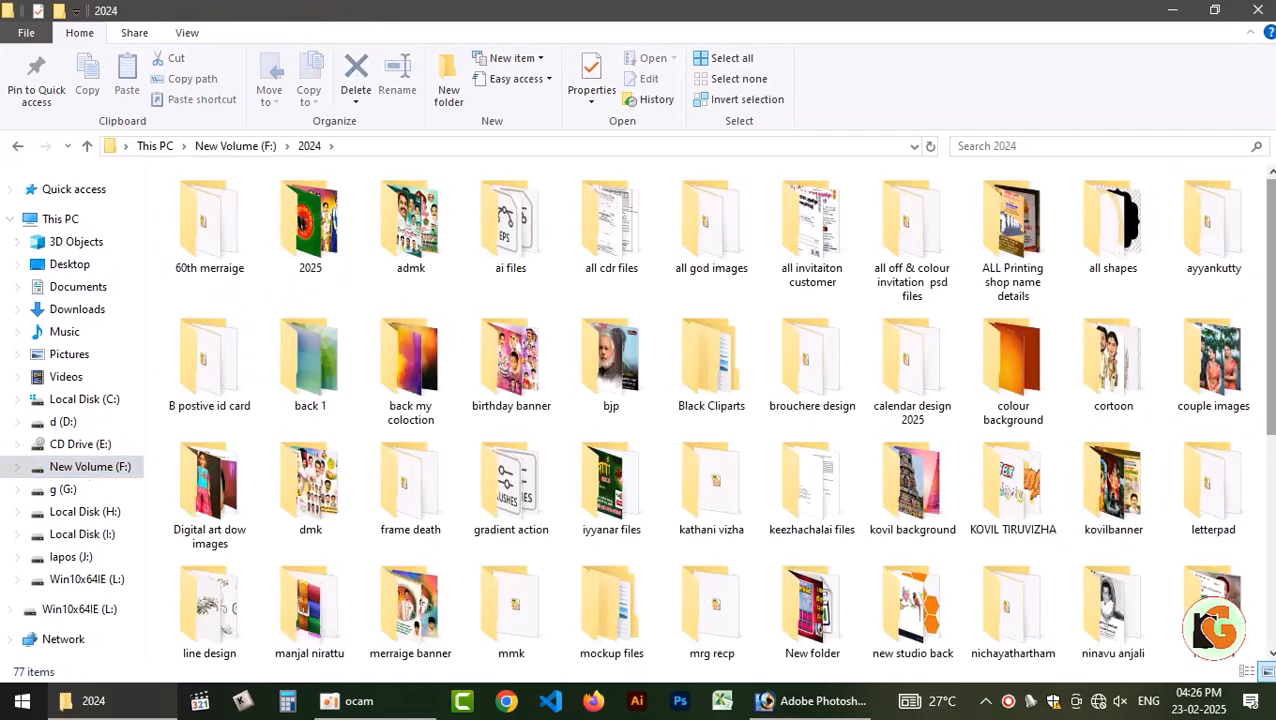
{"action": "scroll", "coordinate": [707, 410], "scroll_direction": "down", "scroll_amount": 3}
{"action": "scroll", "coordinate": [707, 410], "scroll_direction": "up", "scroll_amount": 3}
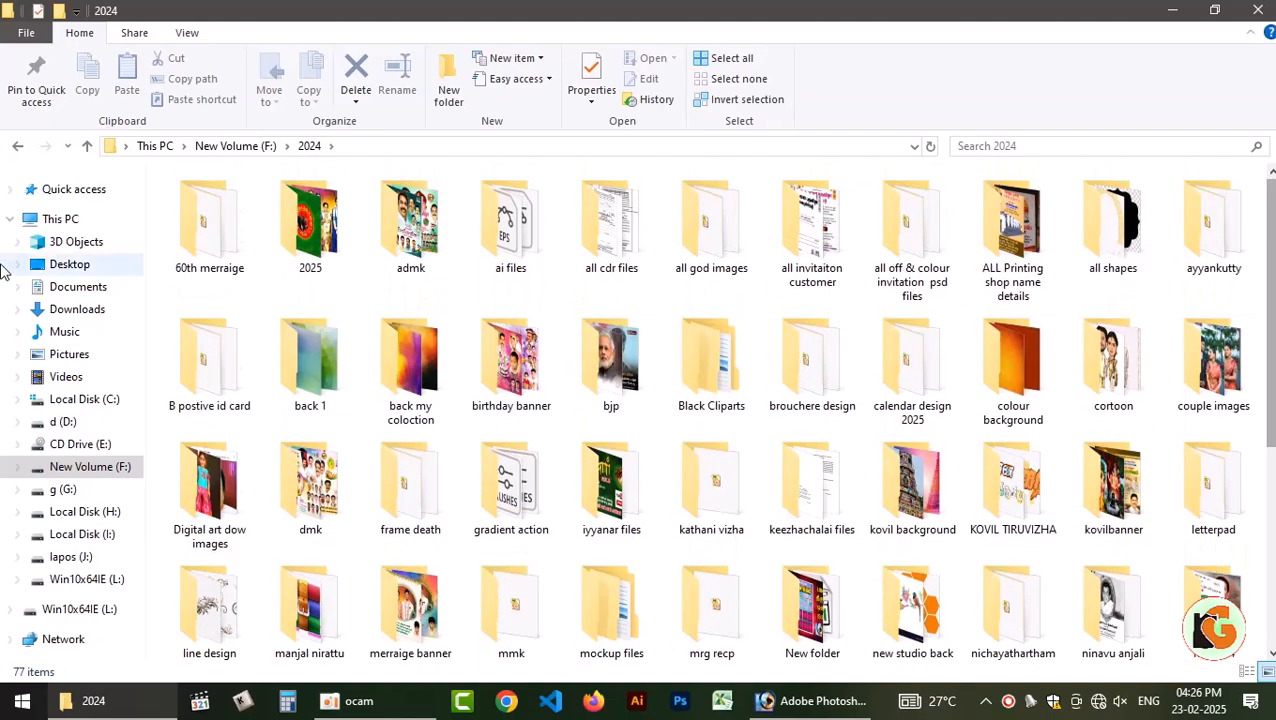
Look through the Desktop and the 10.2.25 and 20 x 30 valthu folders on drive L: for background material.
{"action": "left_click", "coordinate": [72, 264]}
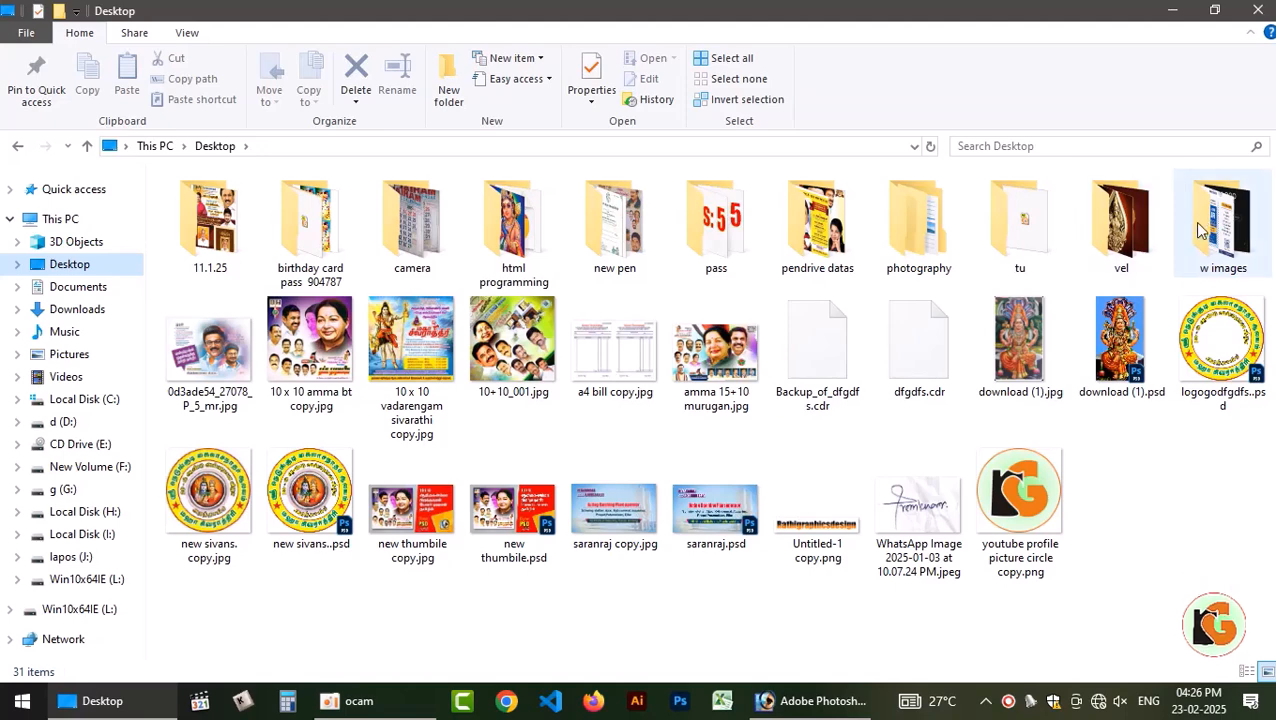
{"action": "left_click", "coordinate": [87, 579]}
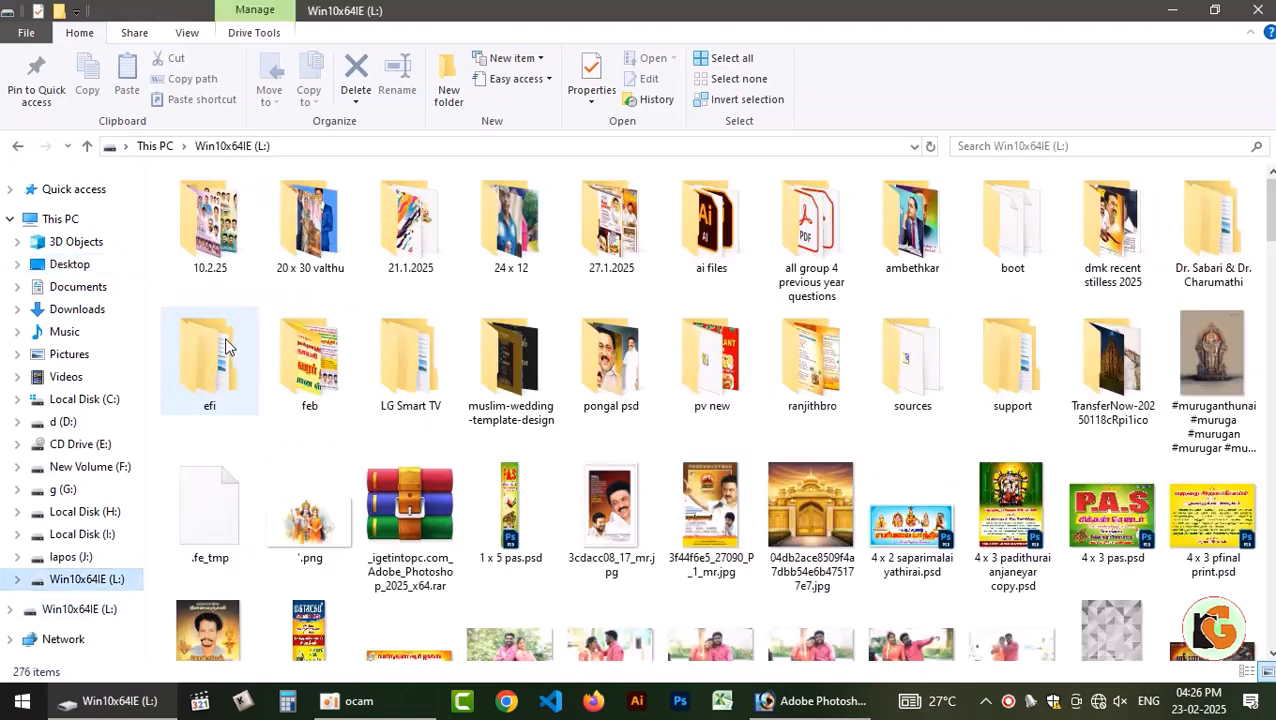
{"action": "double_click", "coordinate": [210, 236]}
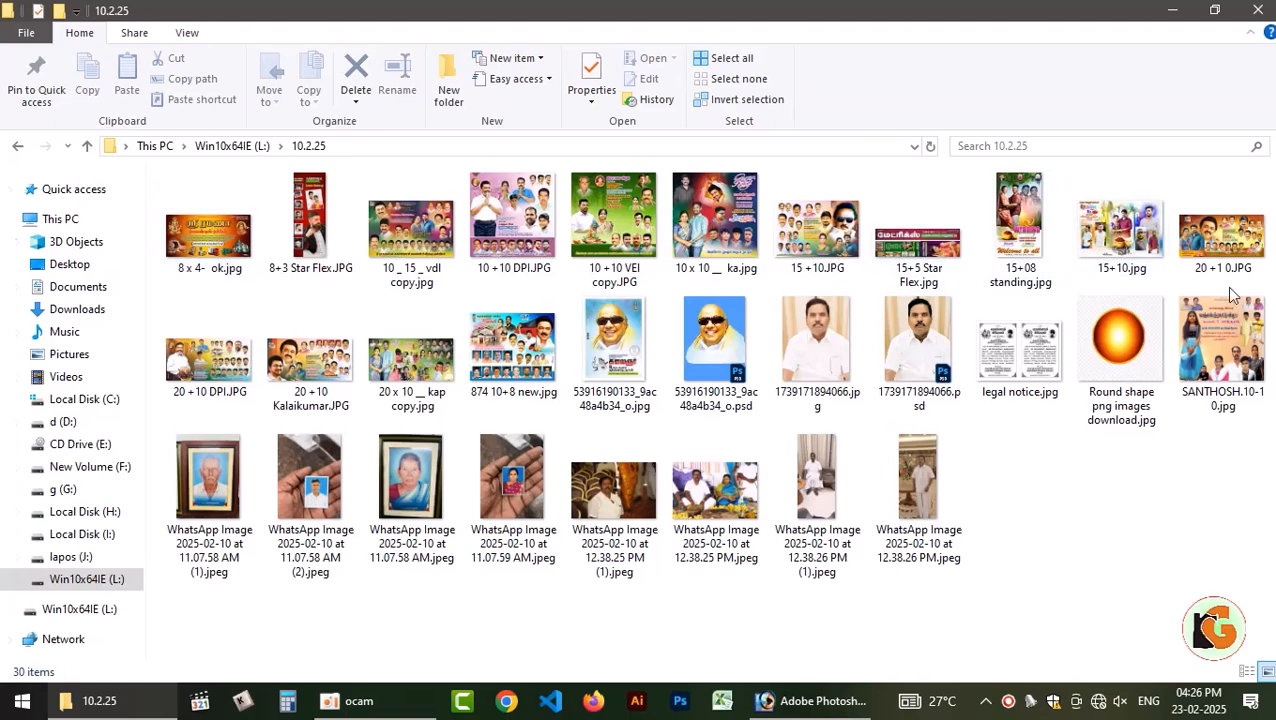
{"action": "left_click", "coordinate": [17, 150]}
{"action": "double_click", "coordinate": [312, 226]}
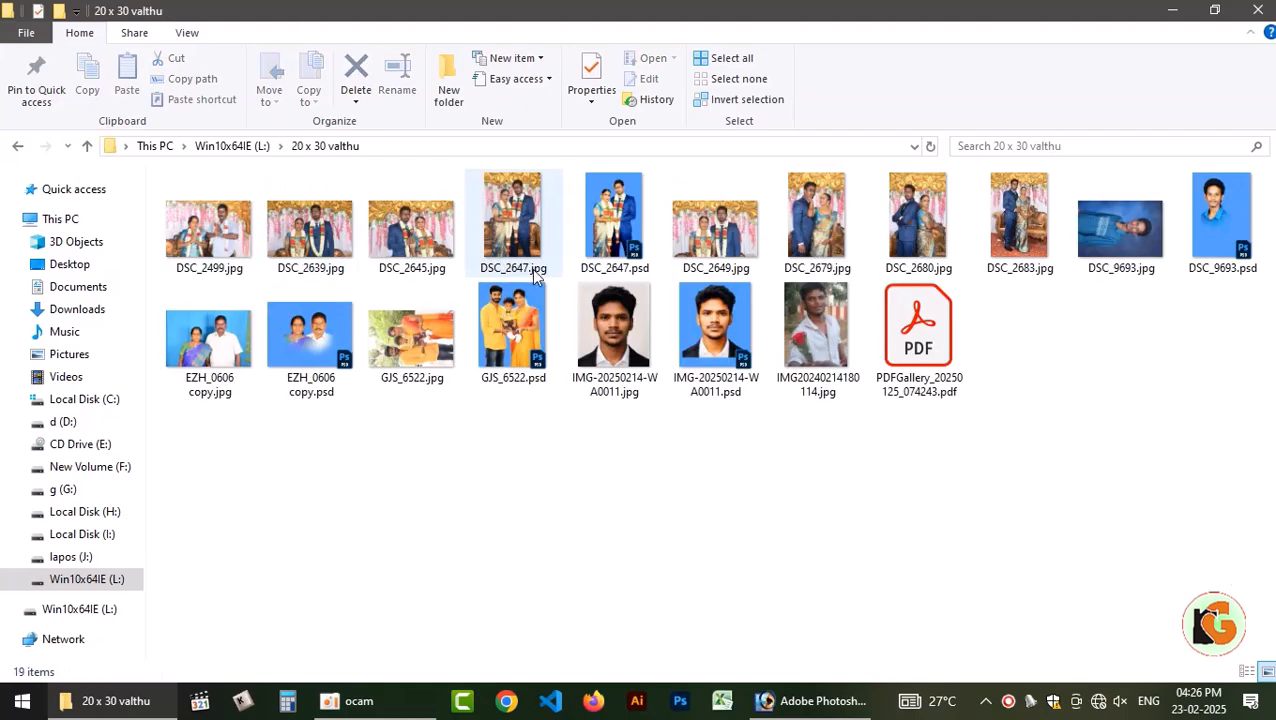
{"action": "left_click", "coordinate": [17, 150]}
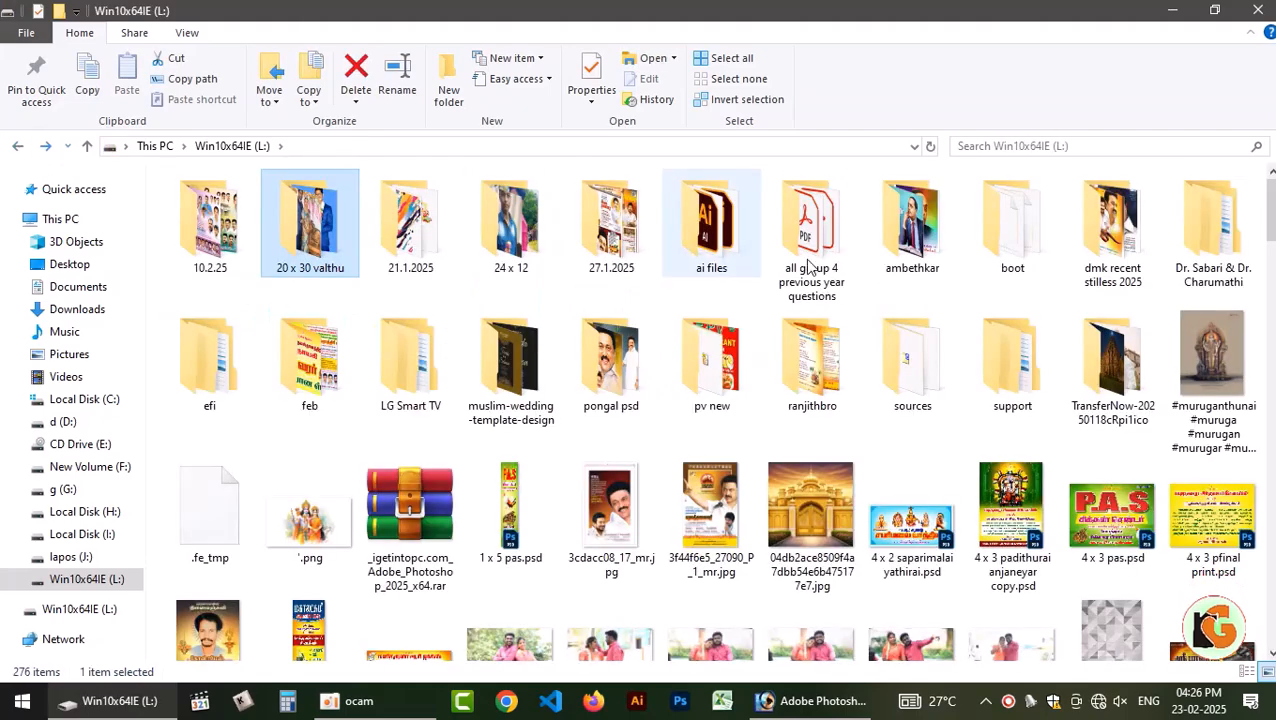
Look through the feb folder on drive L: and its new files subfolder for background material.
{"action": "double_click", "coordinate": [292, 362]}
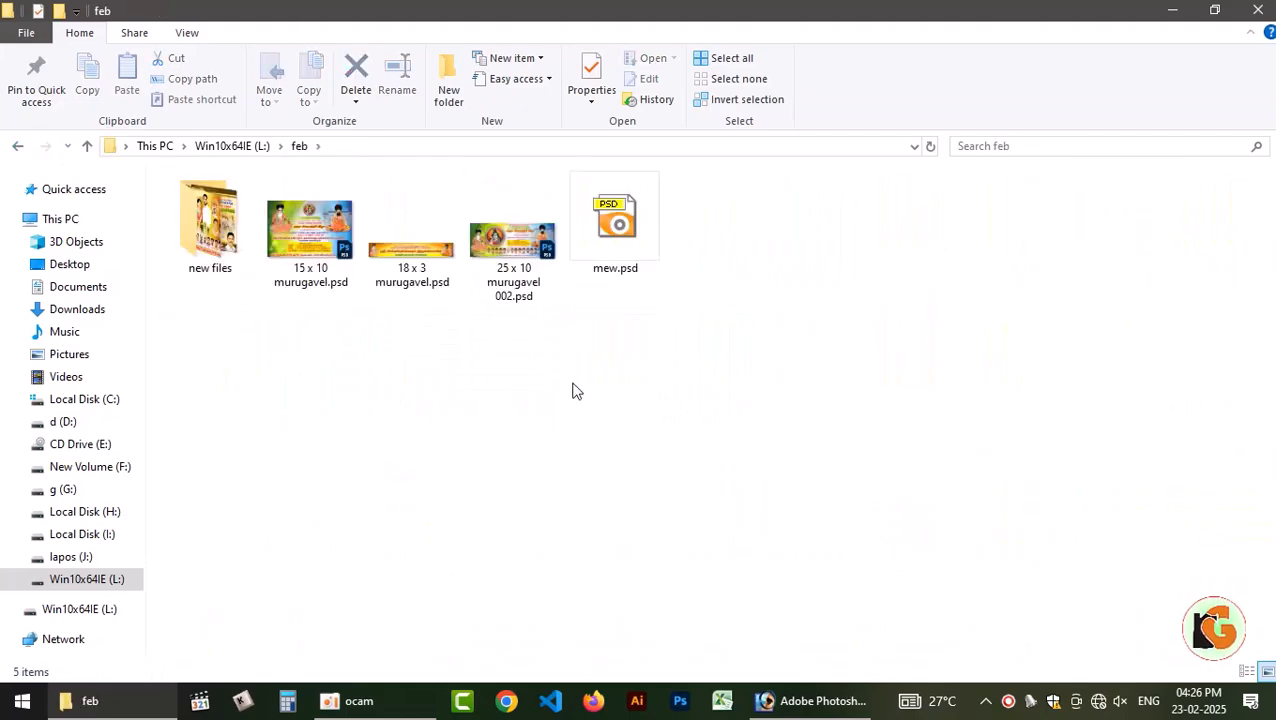
{"action": "double_click", "coordinate": [655, 288]}
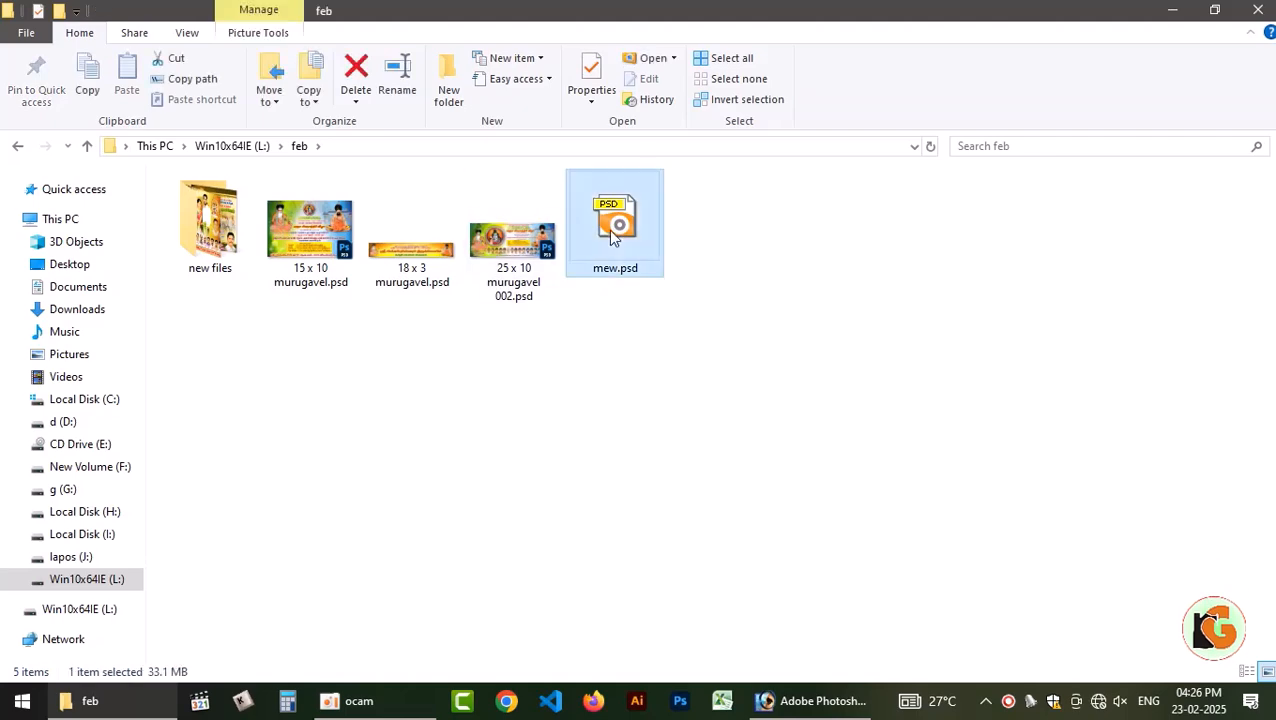
{"action": "key", "text": "Escape"}
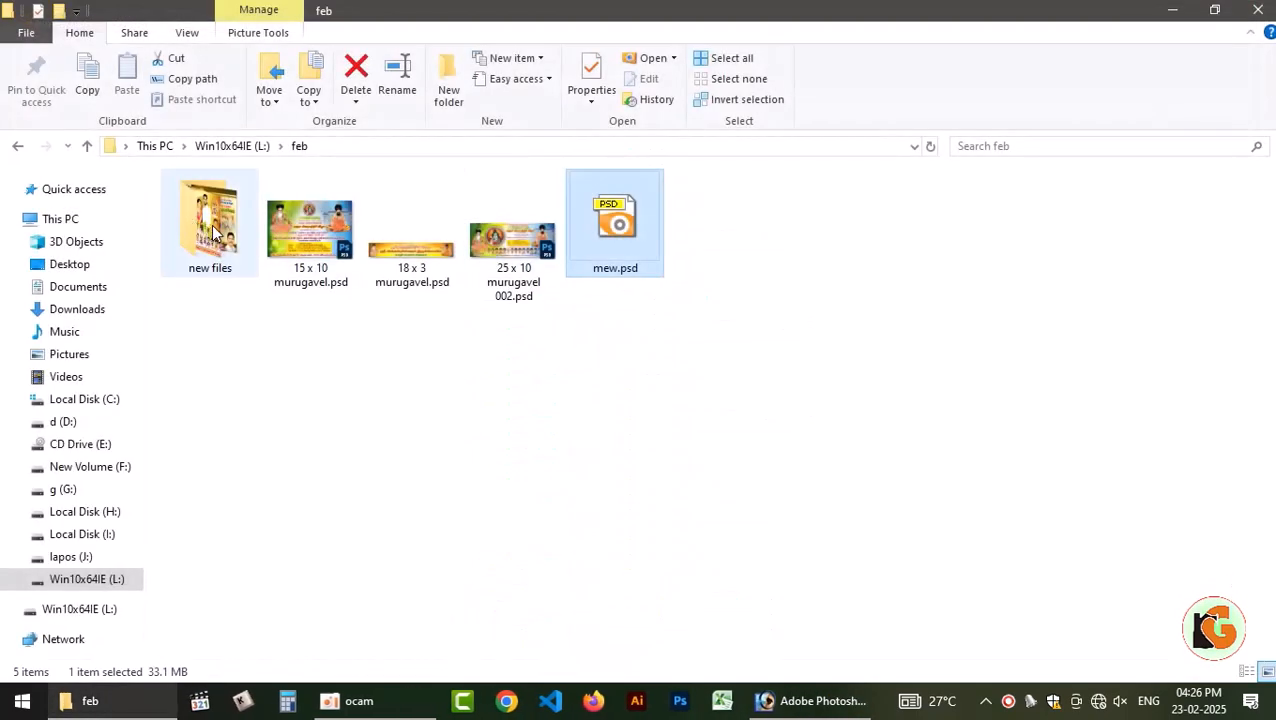
{"action": "double_click", "coordinate": [210, 228]}
{"action": "left_click", "coordinate": [575, 391]}
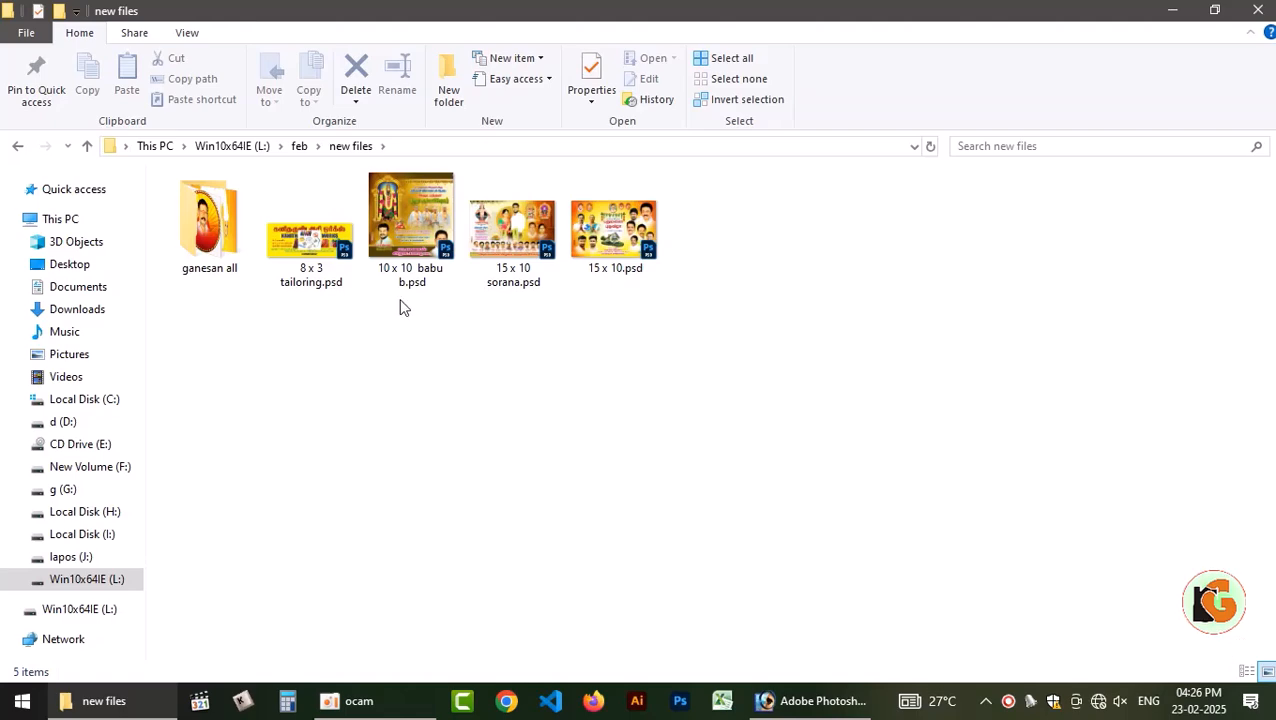
{"action": "double_click", "coordinate": [199, 258]}
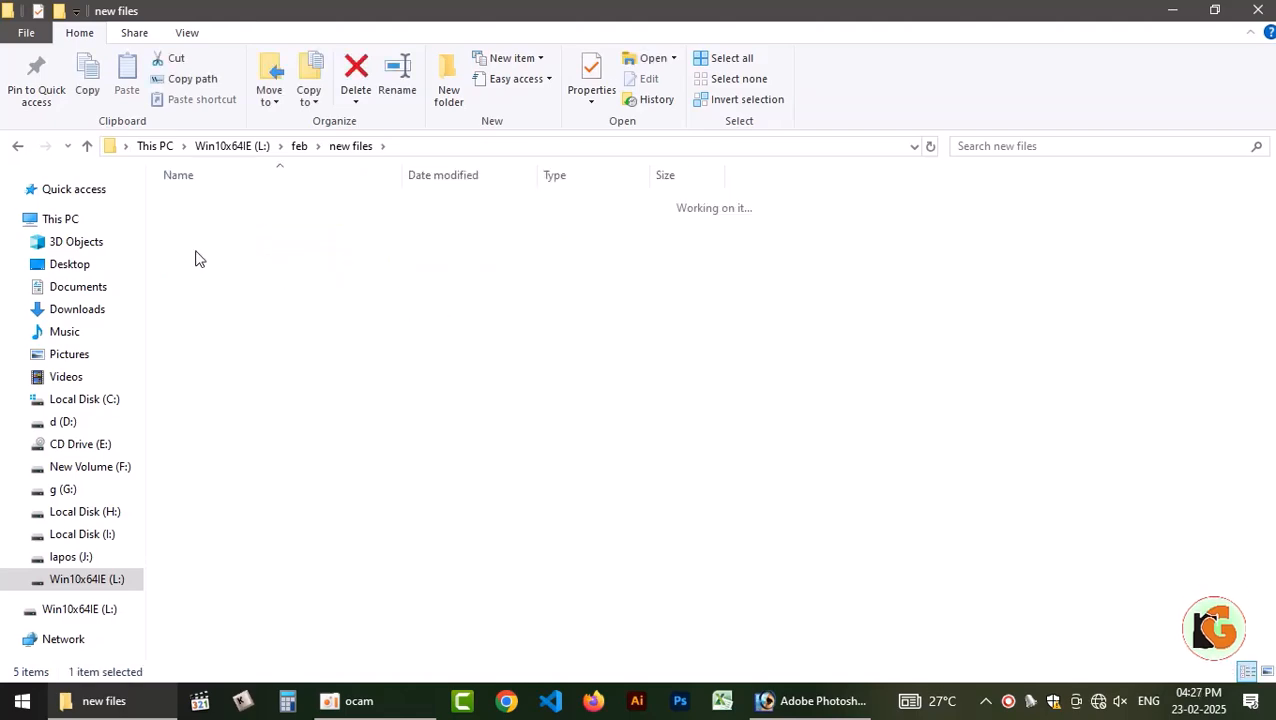
{"action": "left_click", "coordinate": [17, 148]}
{"action": "left_click", "coordinate": [17, 148]}
{"action": "left_click", "coordinate": [17, 148]}
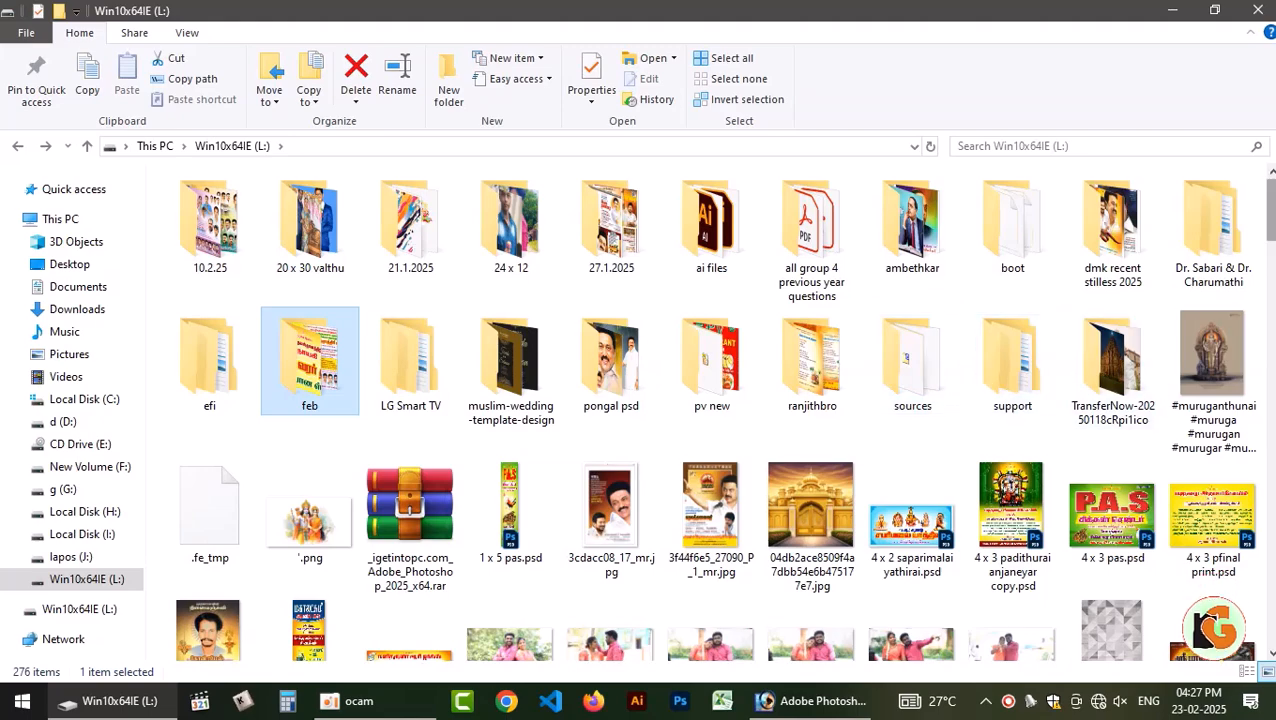
Preview the golden palace gate image on drive L:, open it in Photoshop and copy it into the temple design as a new layer.
{"action": "scroll", "coordinate": [1110, 390], "scroll_direction": "down", "scroll_amount": 2}
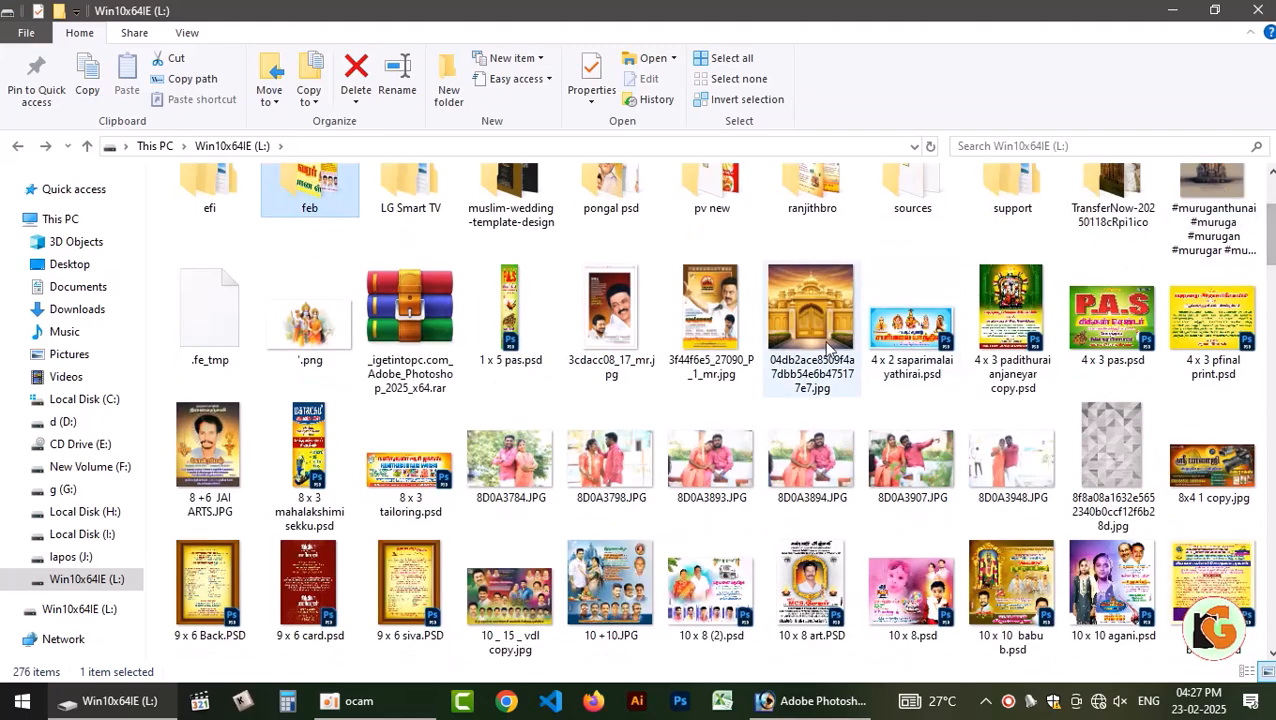
{"action": "left_click", "coordinate": [813, 328]}
{"action": "double_click", "coordinate": [815, 325]}
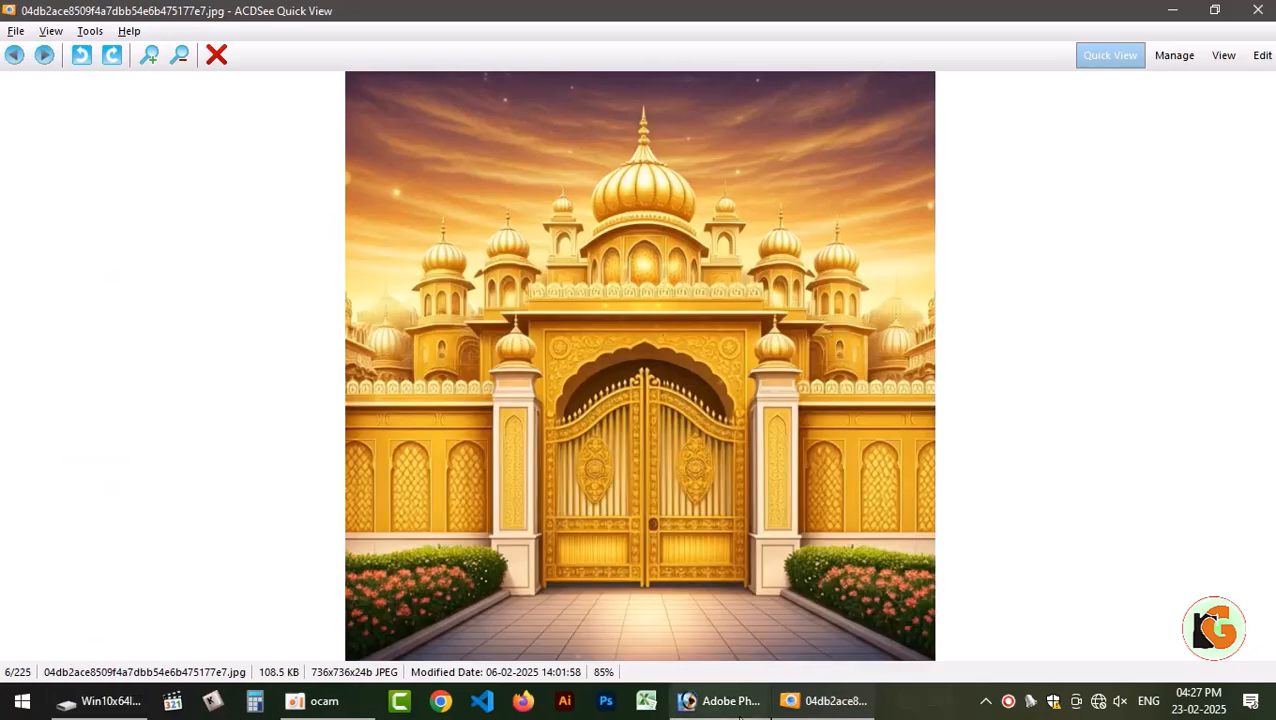
{"action": "key", "text": "Escape"}
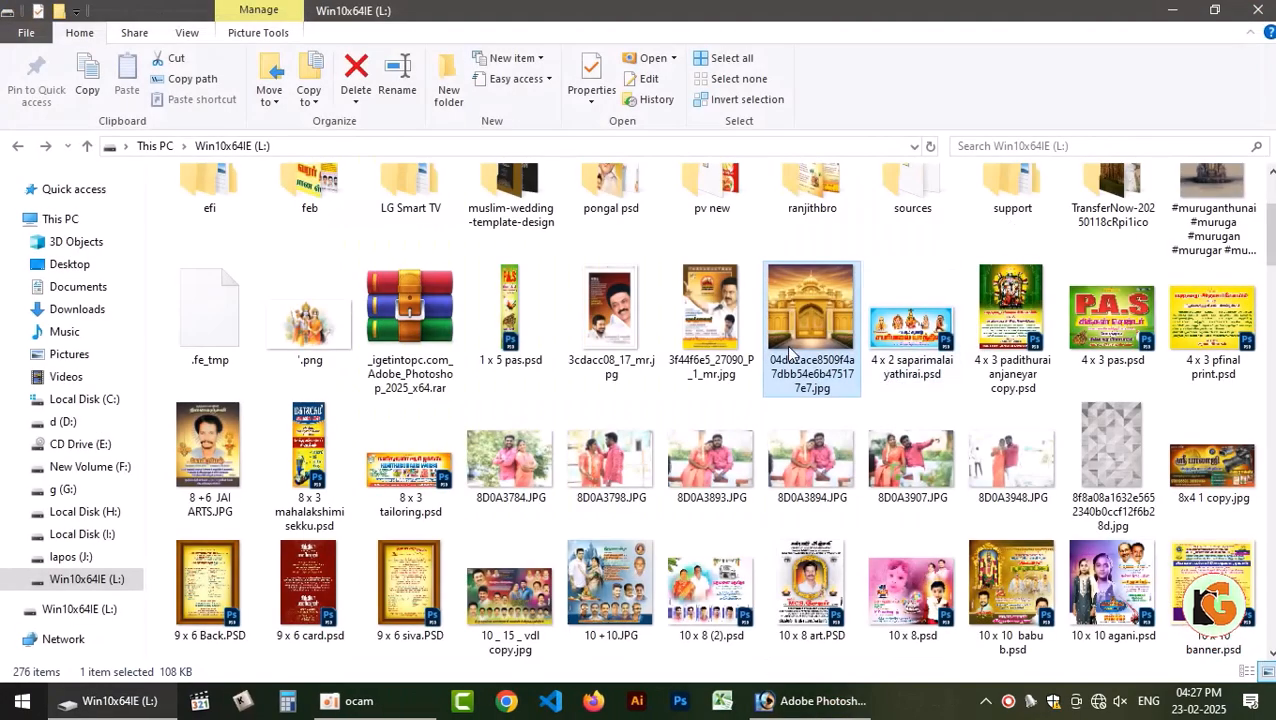
{"action": "left_click_drag", "start_coordinate": [790, 340], "coordinate": [440, 428]}
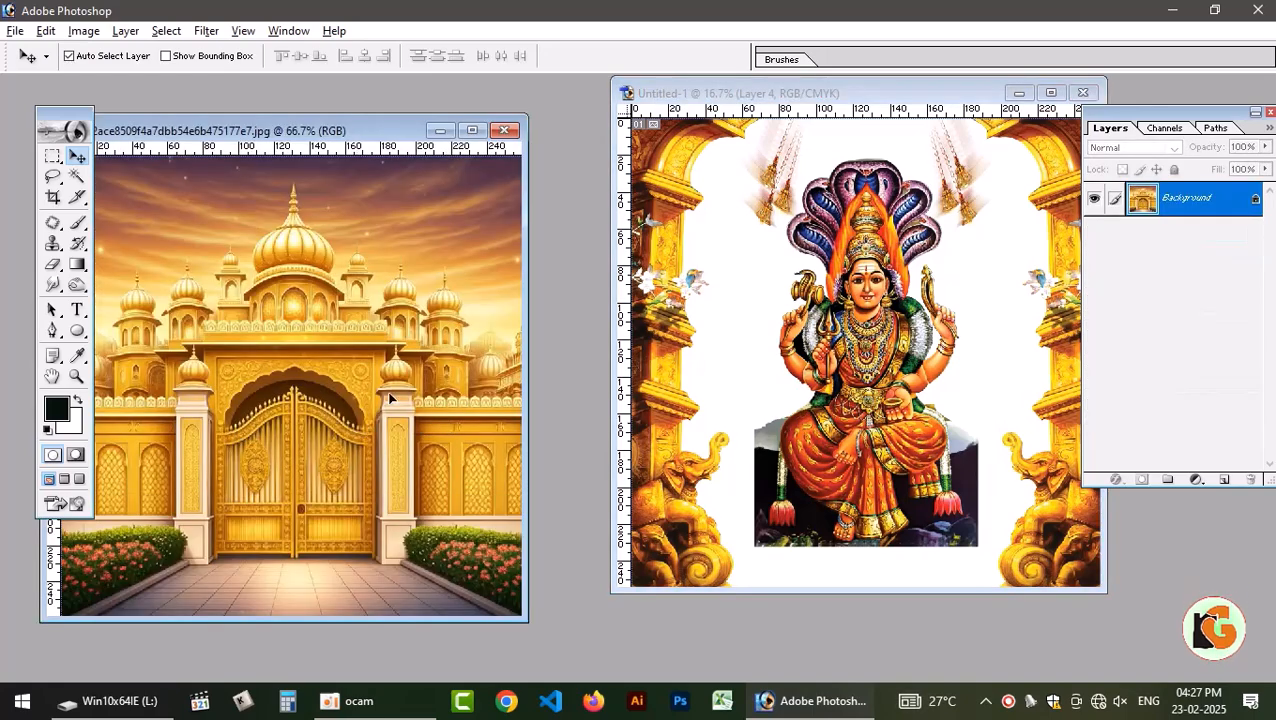
{"action": "left_click", "coordinate": [968, 247]}
{"action": "left_click", "coordinate": [1050, 93]}
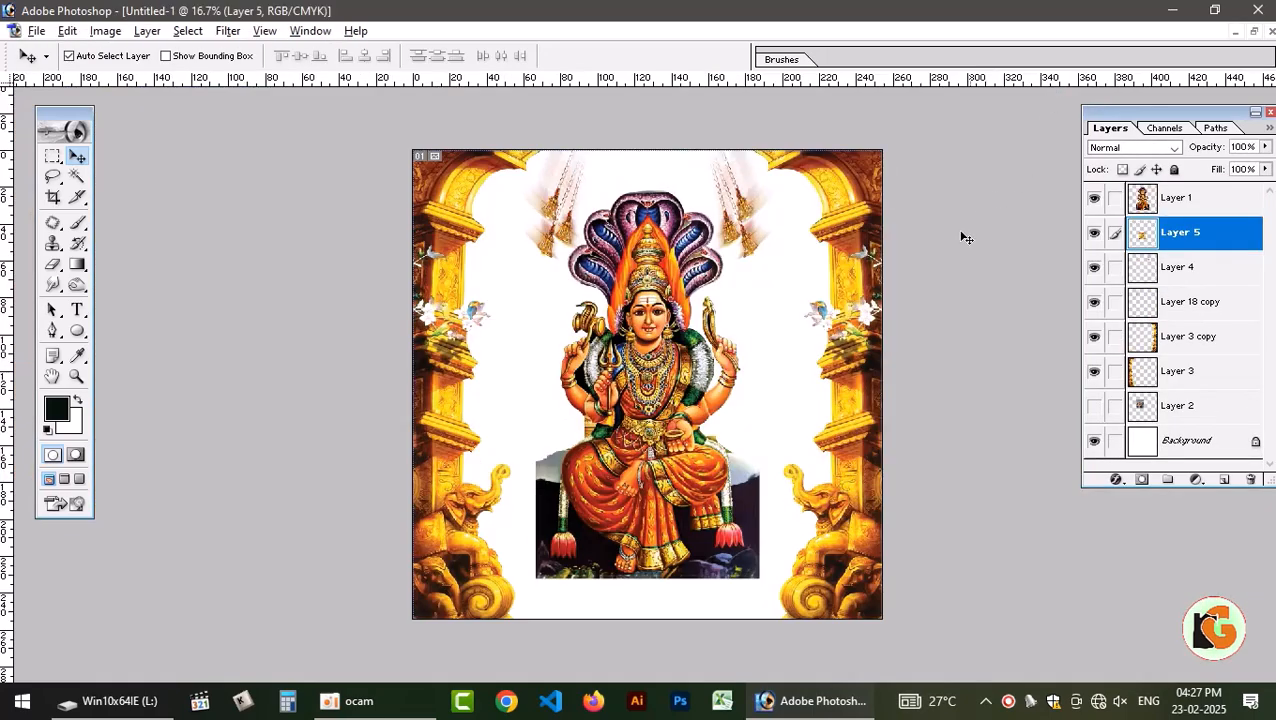
Enlarge the palace layer to about 404%, align it with the canvas's upper edge and send it behind the other artwork layers.
{"action": "key", "text": "ctrl+t"}
{"action": "left_click_drag", "start_coordinate": [726, 379], "coordinate": [884, 229]}
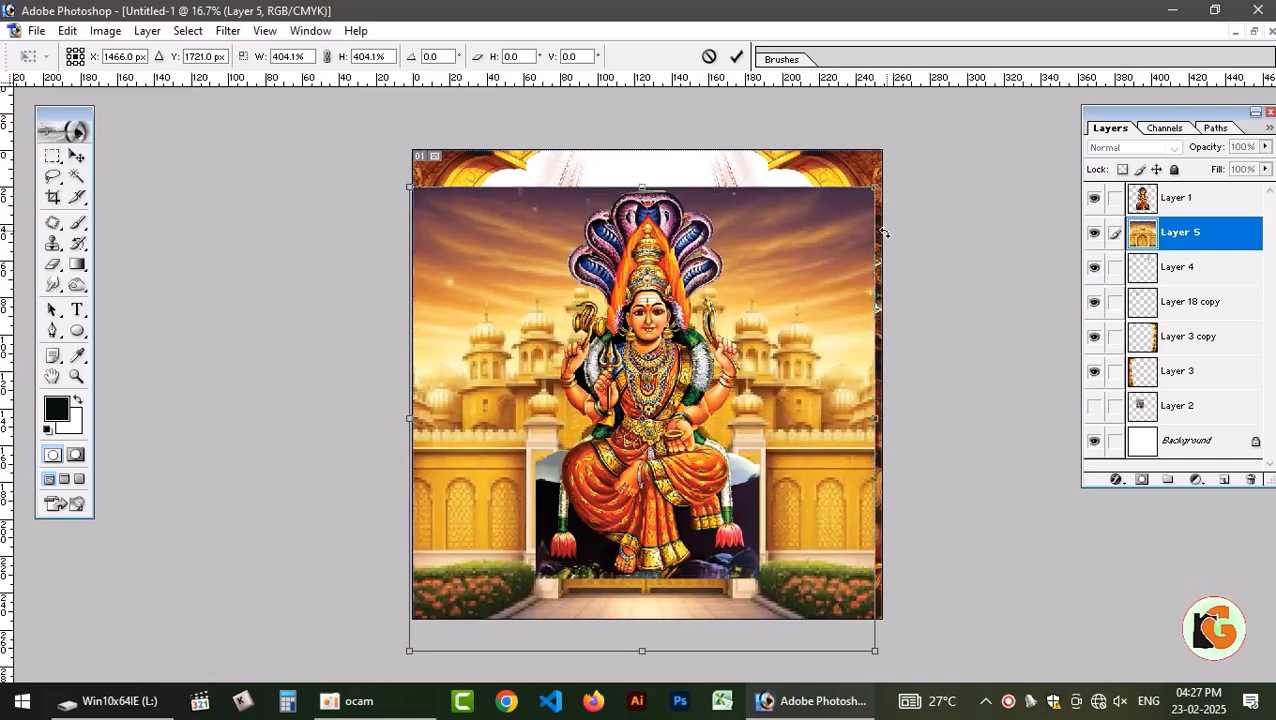
{"action": "key", "text": "Return"}
{"action": "left_click_drag", "start_coordinate": [780, 410], "coordinate": [805, 345]}
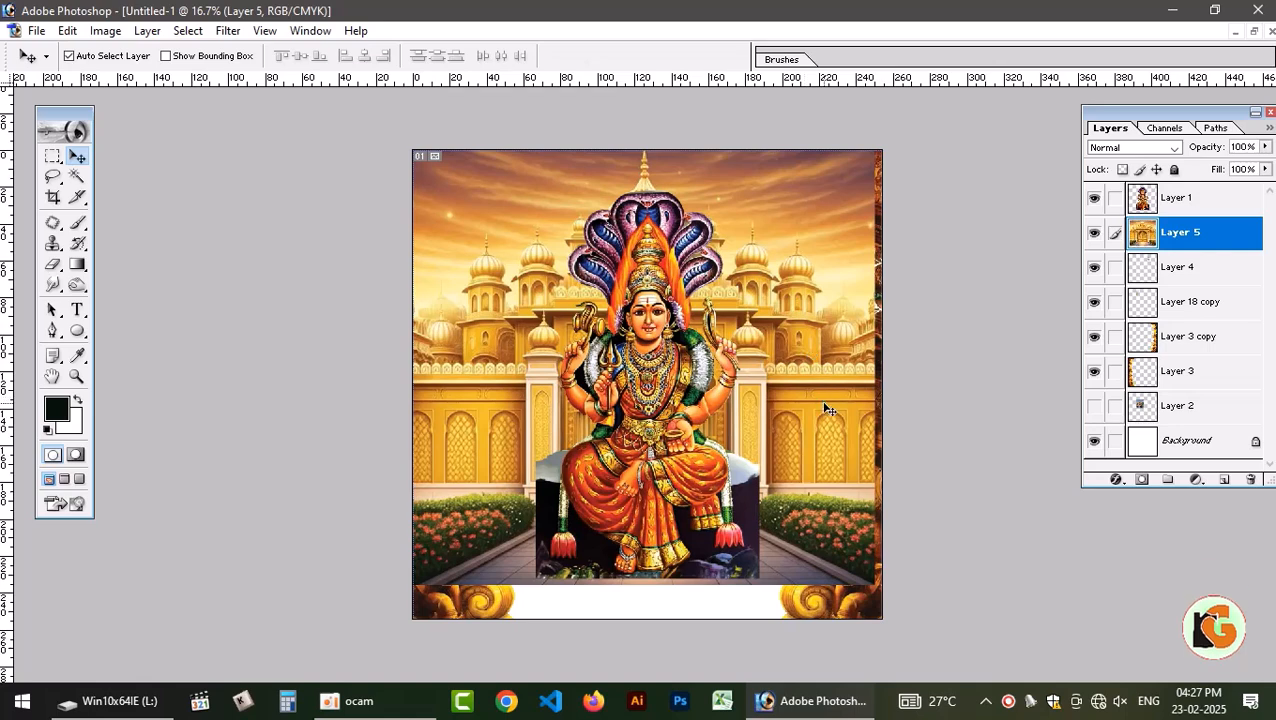
{"action": "key", "text": "ctrl+shift+bracketleft"}
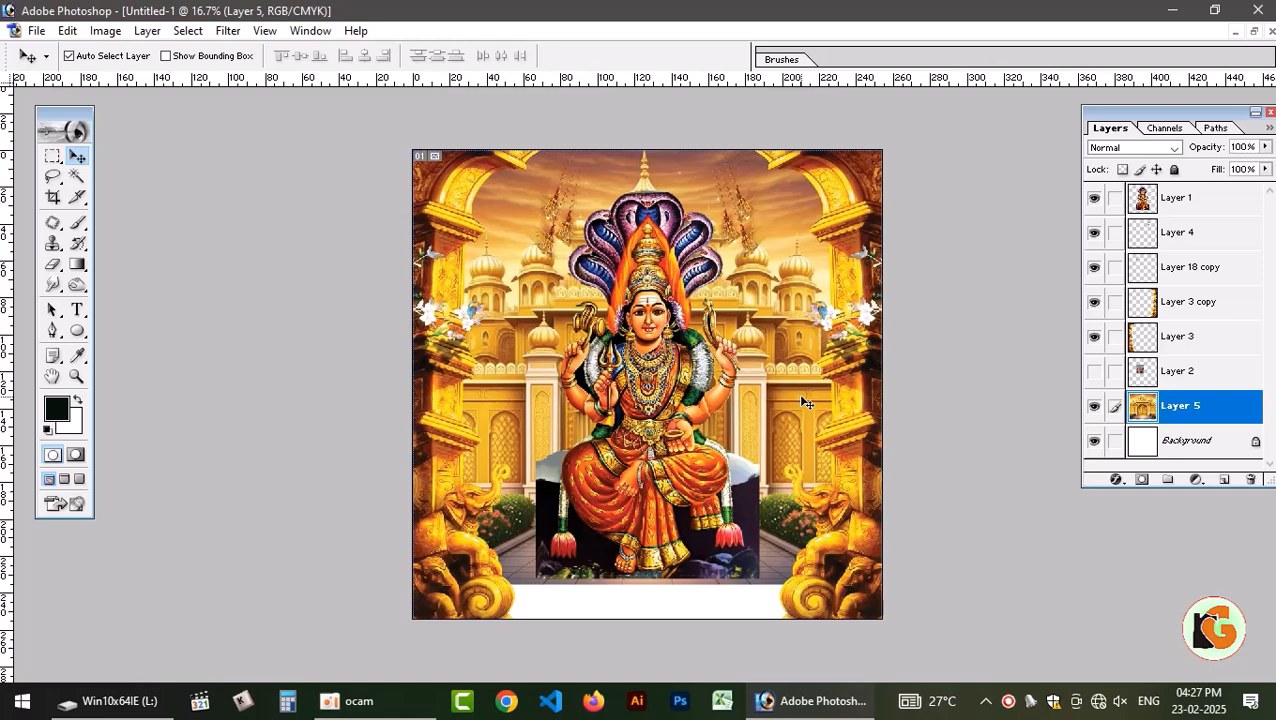
Scale the palace layer further outward until it covers the whole canvas.
{"action": "key", "text": "ctrl+t"}
{"action": "left_click_drag", "start_coordinate": [866, 582], "coordinate": [887, 604]}
{"action": "left_click_drag", "start_coordinate": [412, 609], "coordinate": [391, 626]}
{"action": "left_click_drag", "start_coordinate": [896, 626], "coordinate": [901, 631]}
{"action": "key", "text": "Return"}
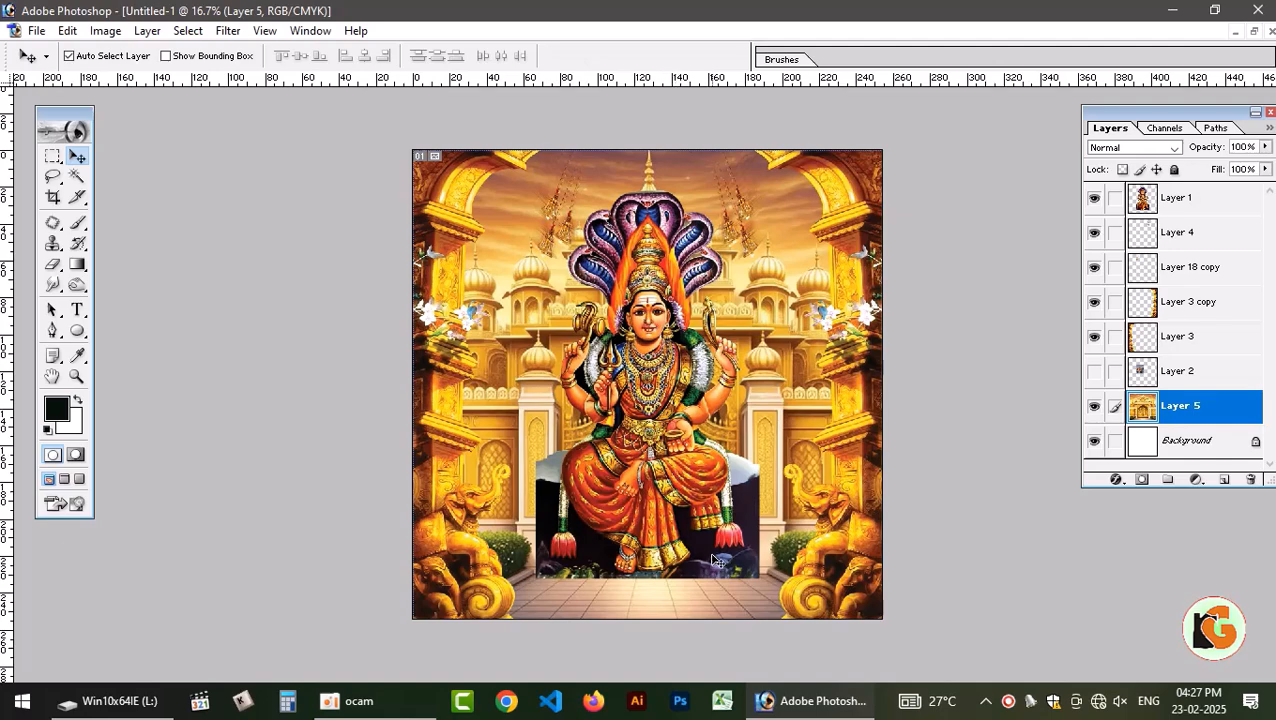
Move the deity slightly down on the canvas and close the palace gate source image.
{"action": "mouse_move", "coordinate": [655, 431]}
{"action": "left_mouse_down"}
{"action": "mouse_move", "coordinate": [653, 458]}
{"action": "mouse_move", "coordinate": [656, 447]}
{"action": "left_mouse_up"}
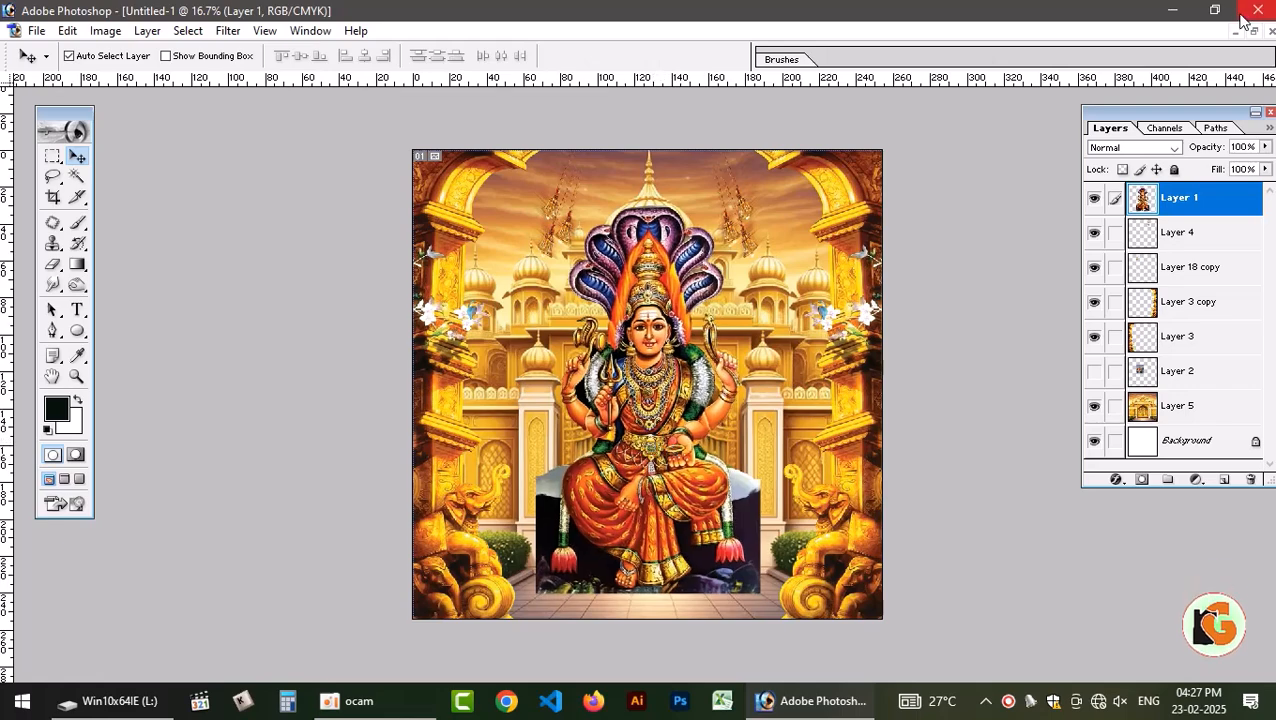
{"action": "left_click", "coordinate": [1253, 30]}
{"action": "left_click", "coordinate": [268, 332]}
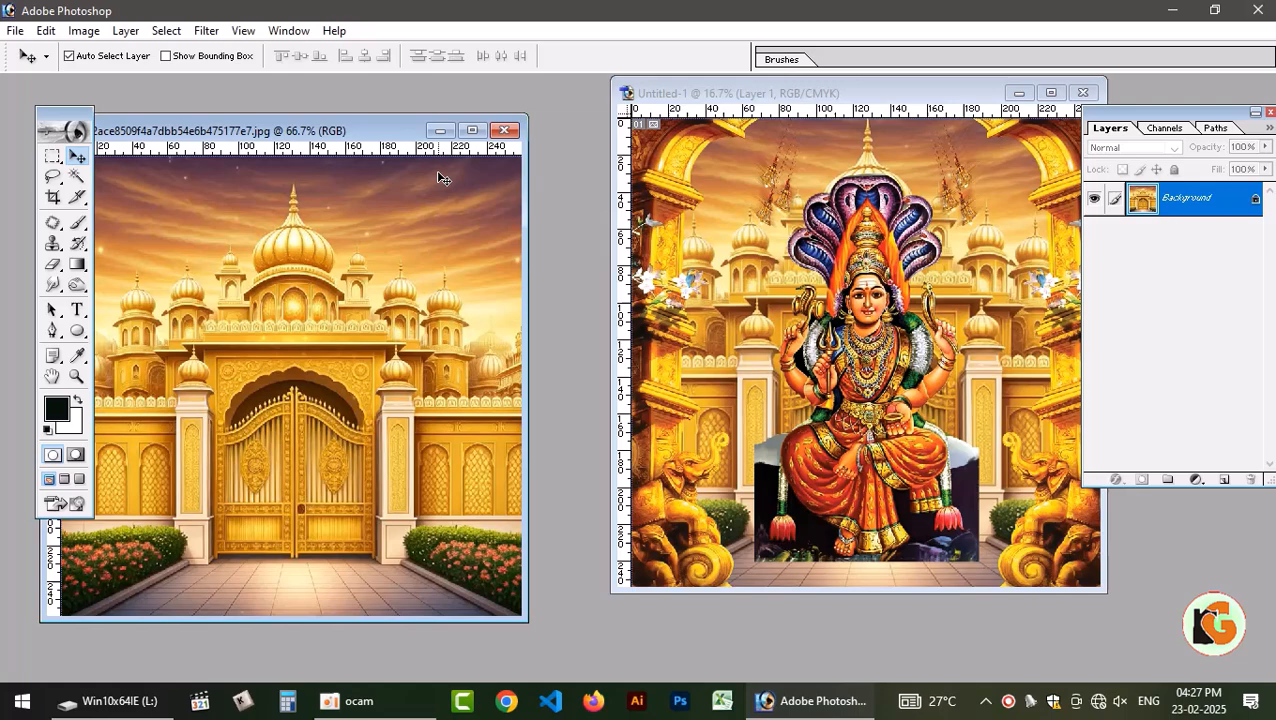
{"action": "left_click", "coordinate": [505, 131]}
Switch to File Explorer and look through drive H: and the 2024 and kovil background folders on drive F:.
{"action": "left_click", "coordinate": [110, 700]}
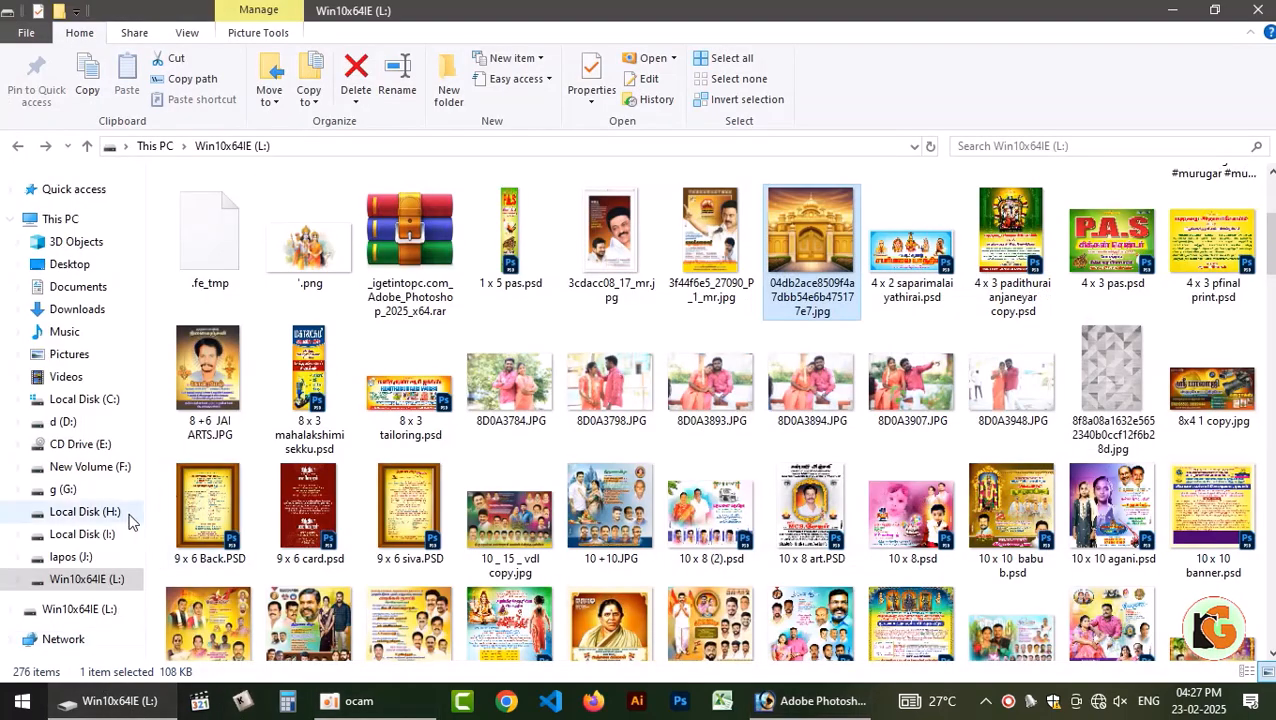
{"action": "left_click", "coordinate": [85, 515]}
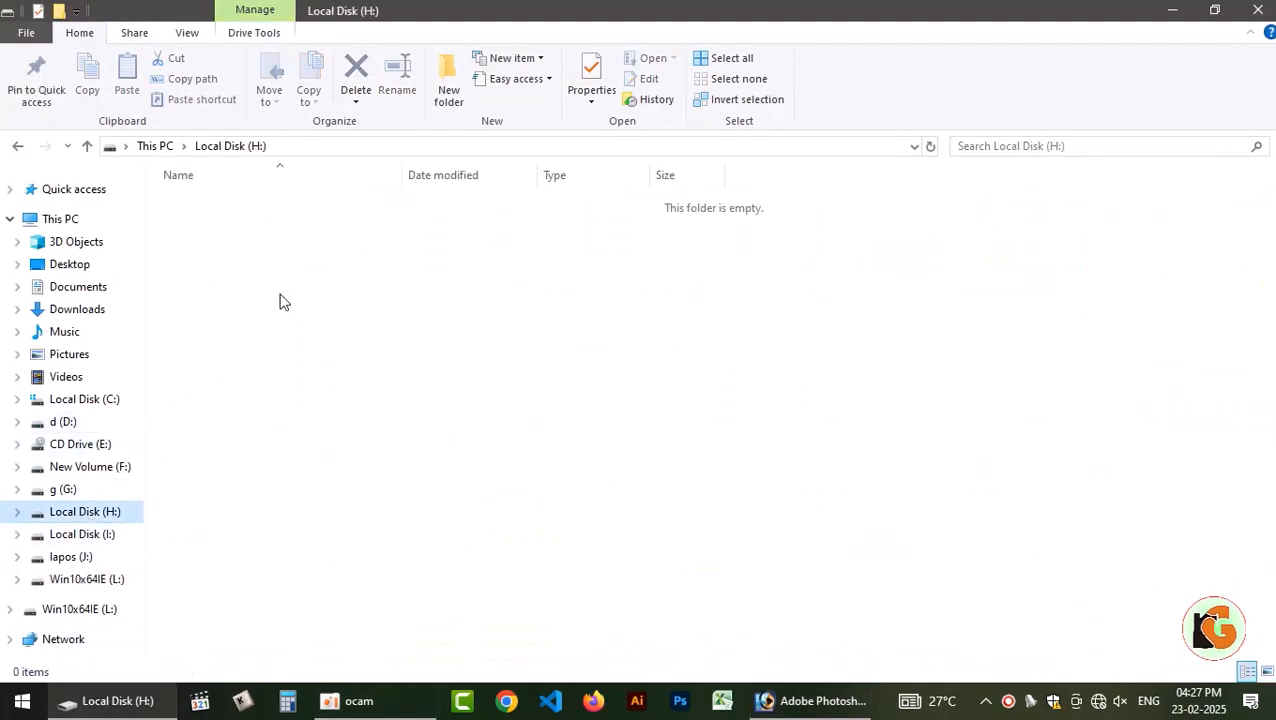
{"action": "left_click", "coordinate": [88, 467]}
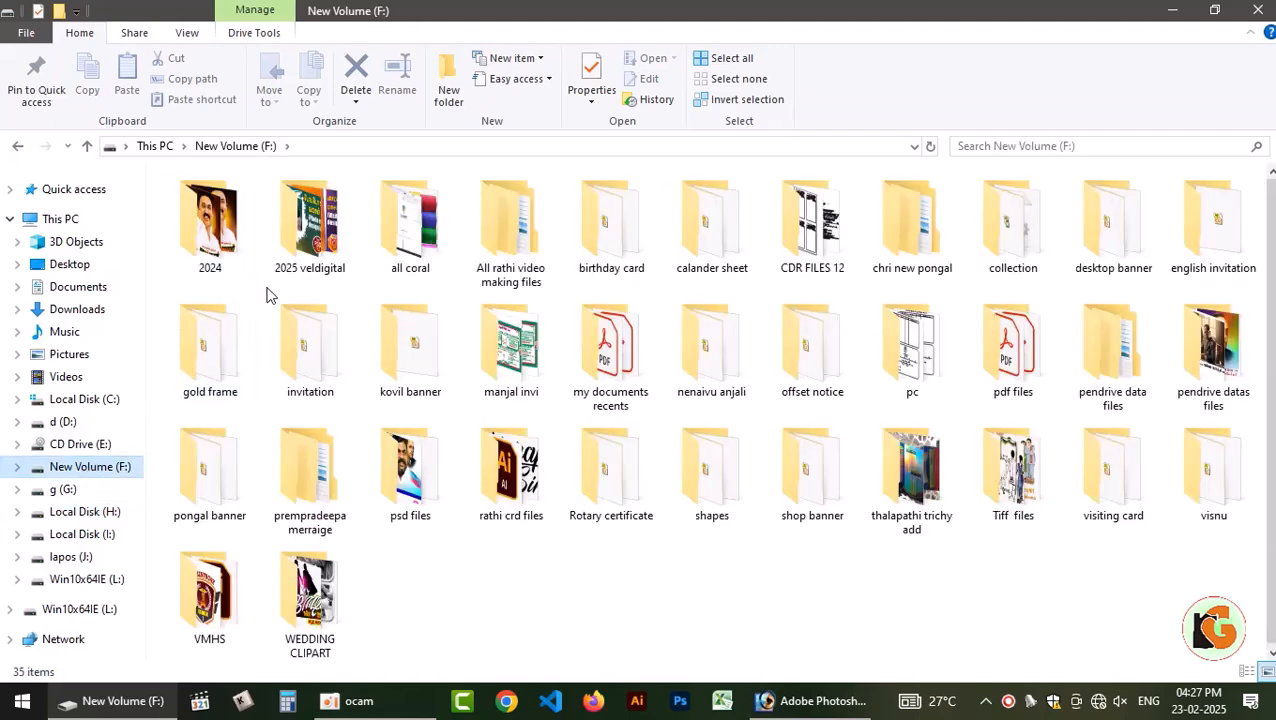
{"action": "double_click", "coordinate": [210, 228]}
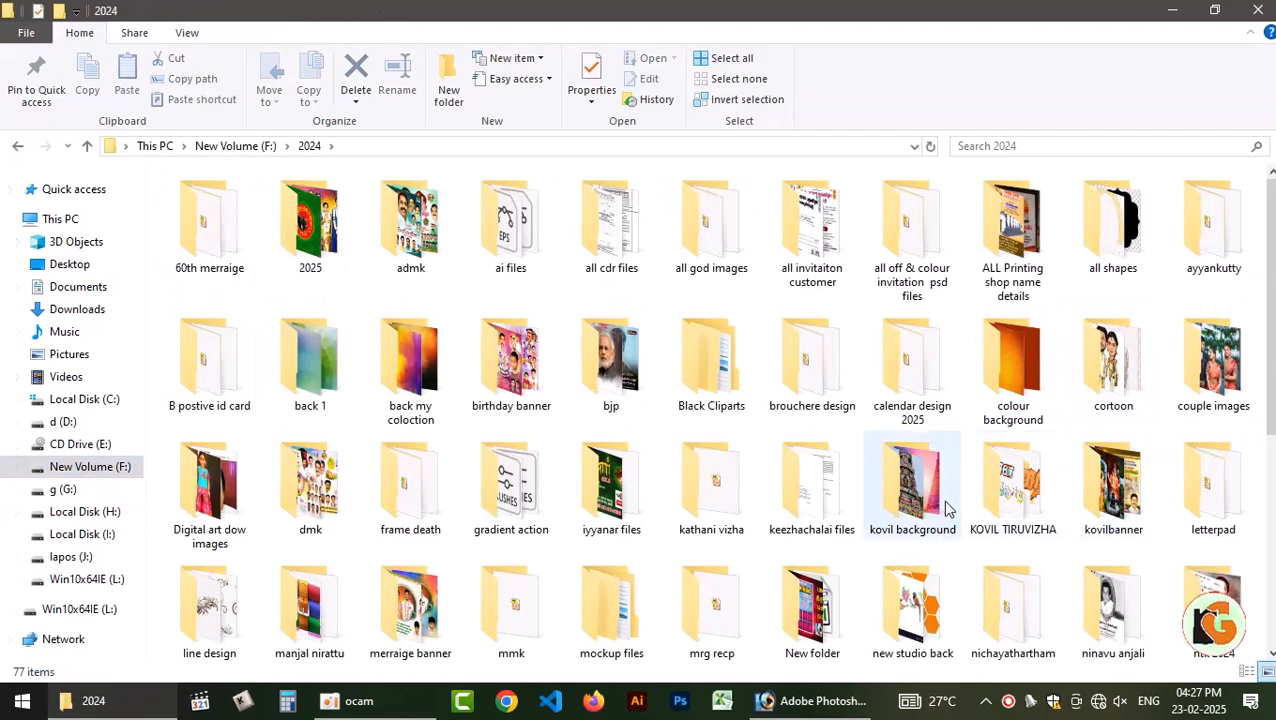
{"action": "double_click", "coordinate": [945, 505]}
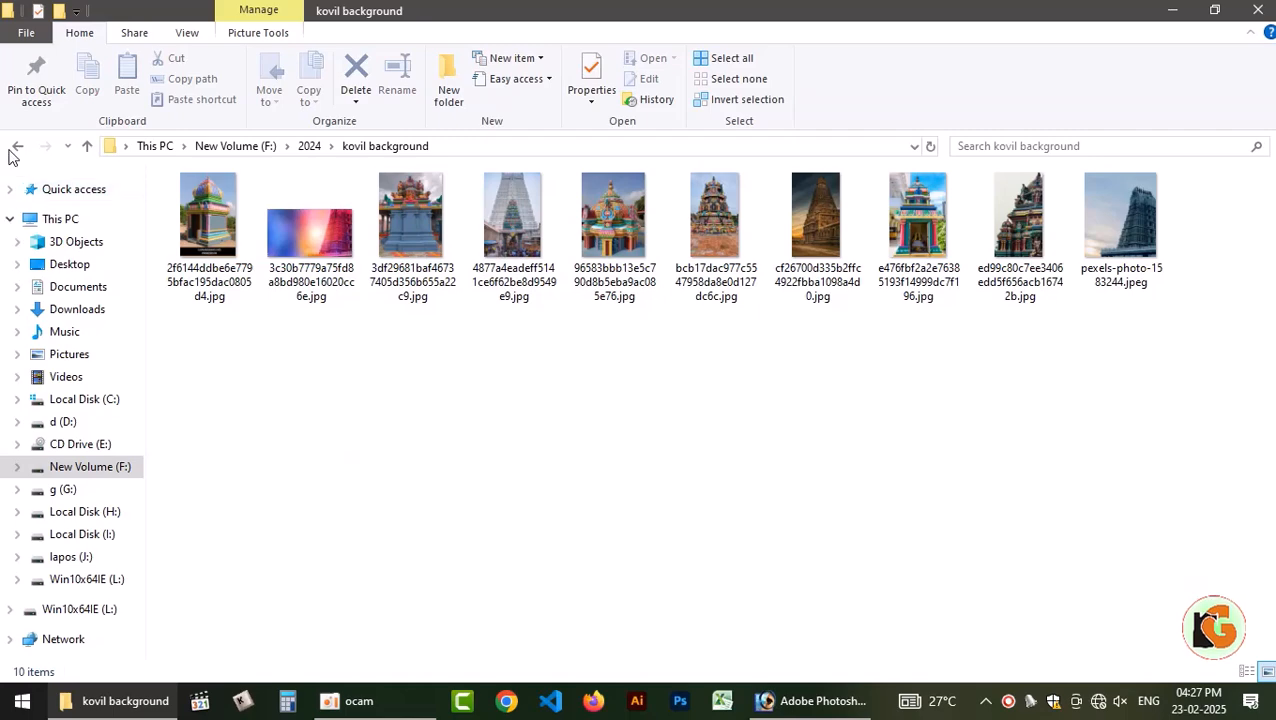
{"action": "left_click", "coordinate": [16, 146]}
Examine the temple banners in the 2024 kovilbanner folder, including previews of 15 x 10 anjaneyar swami.psd and 3 x 2 iyyanar.psd.
{"action": "double_click", "coordinate": [1105, 525]}
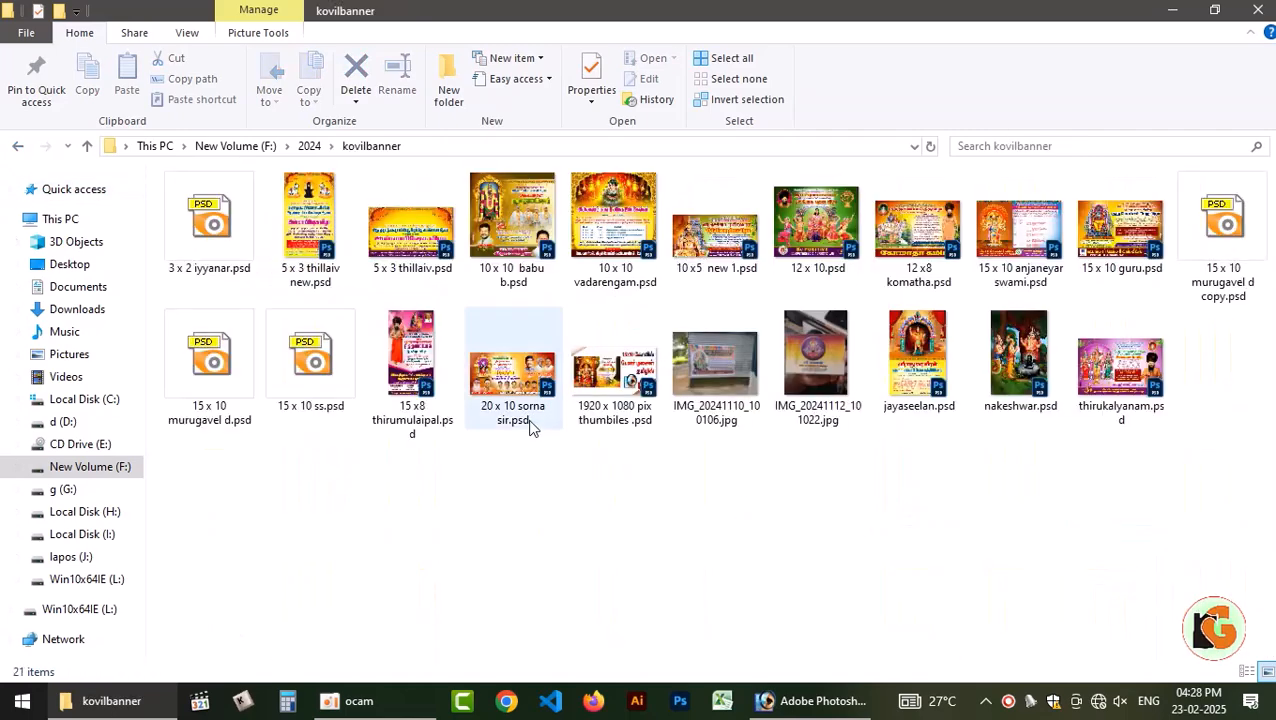
{"action": "double_click", "coordinate": [1005, 243]}
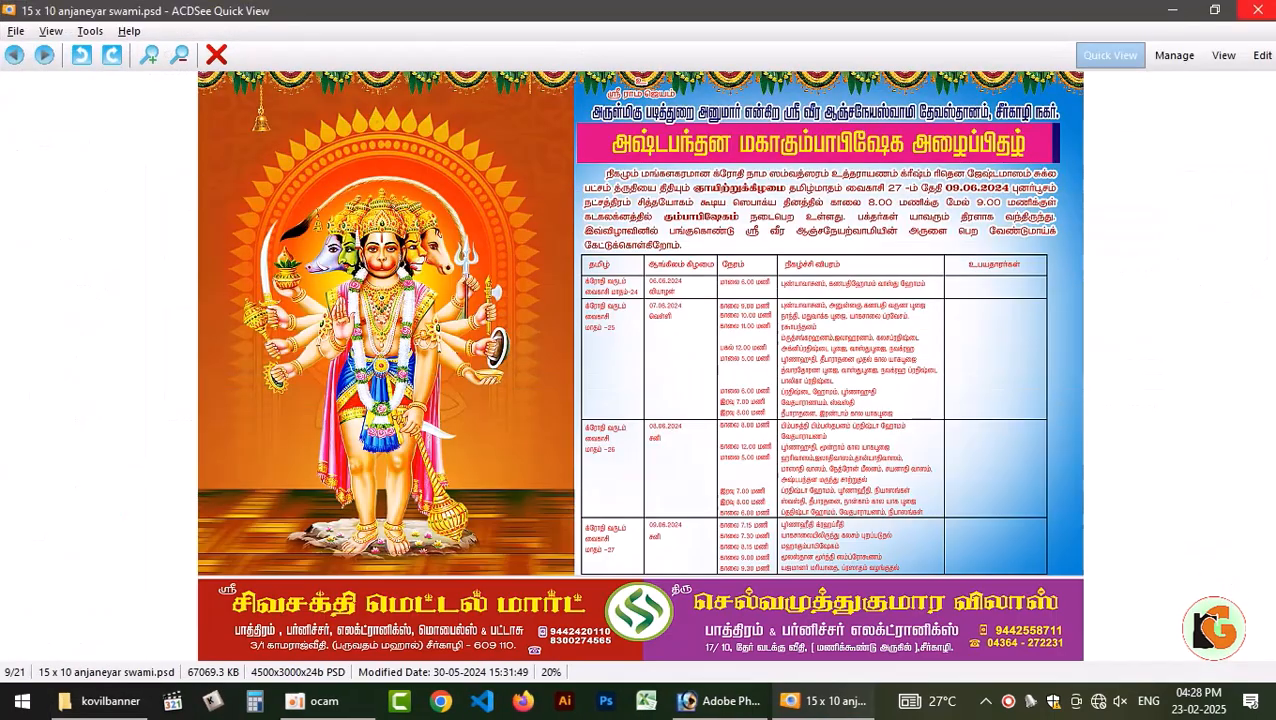
{"action": "key", "text": "Escape"}
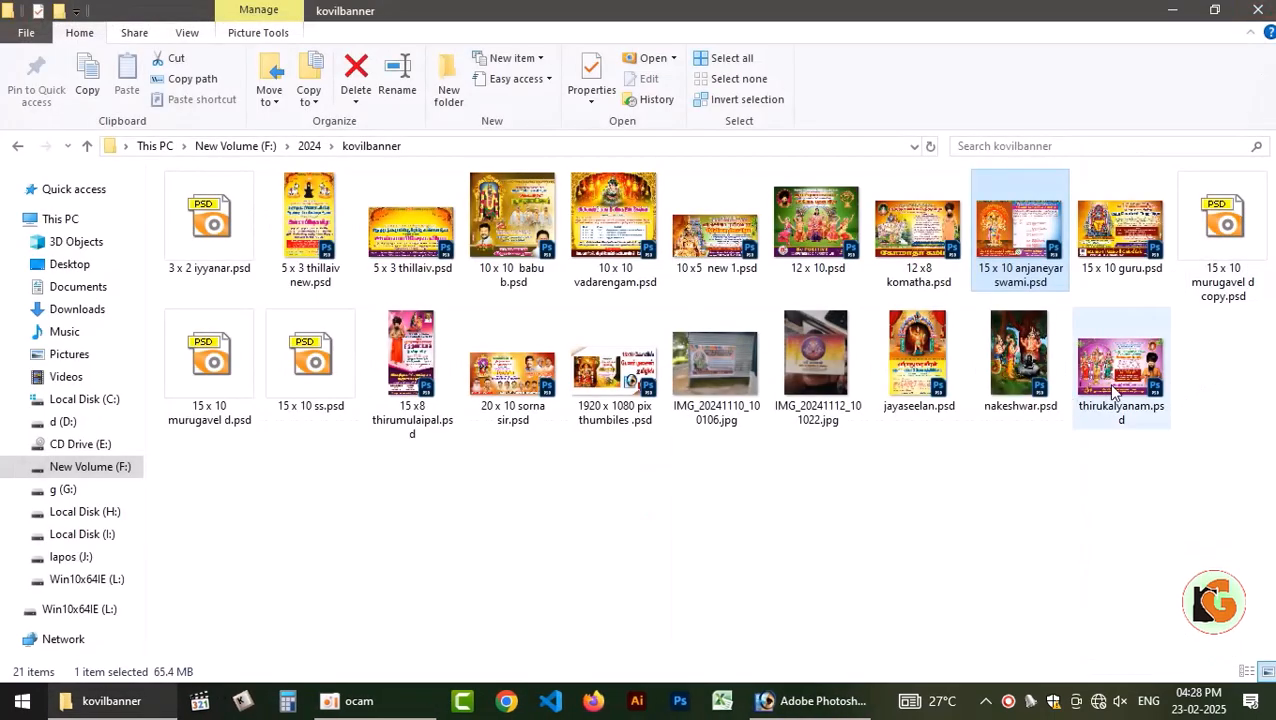
{"action": "double_click", "coordinate": [928, 350]}
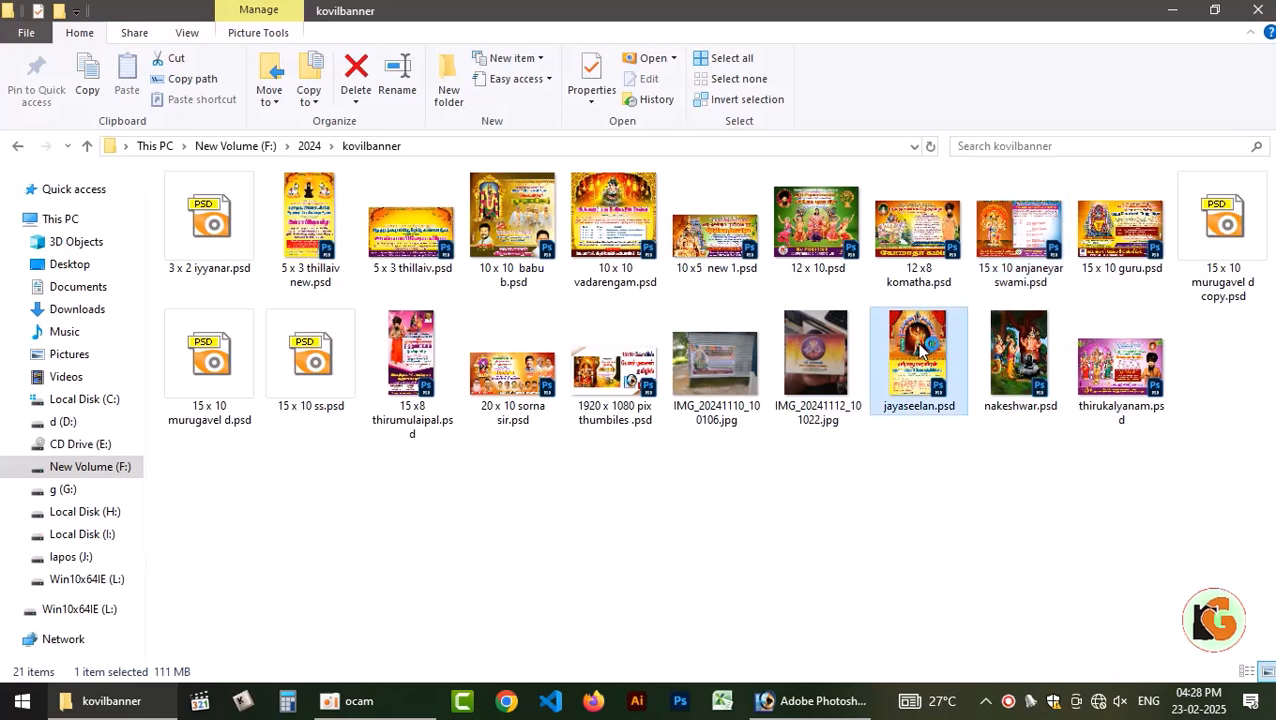
{"action": "key", "text": "Escape"}
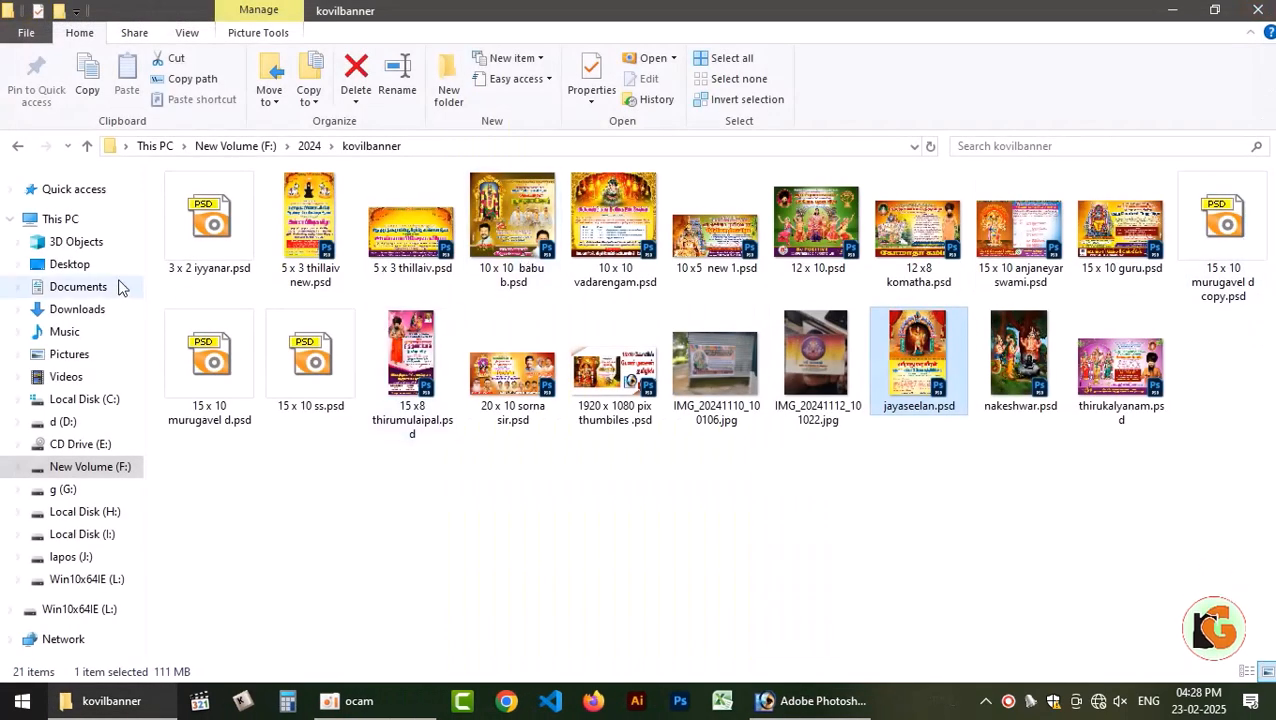
{"action": "left_click", "coordinate": [210, 220]}
{"action": "key", "text": "Return"}
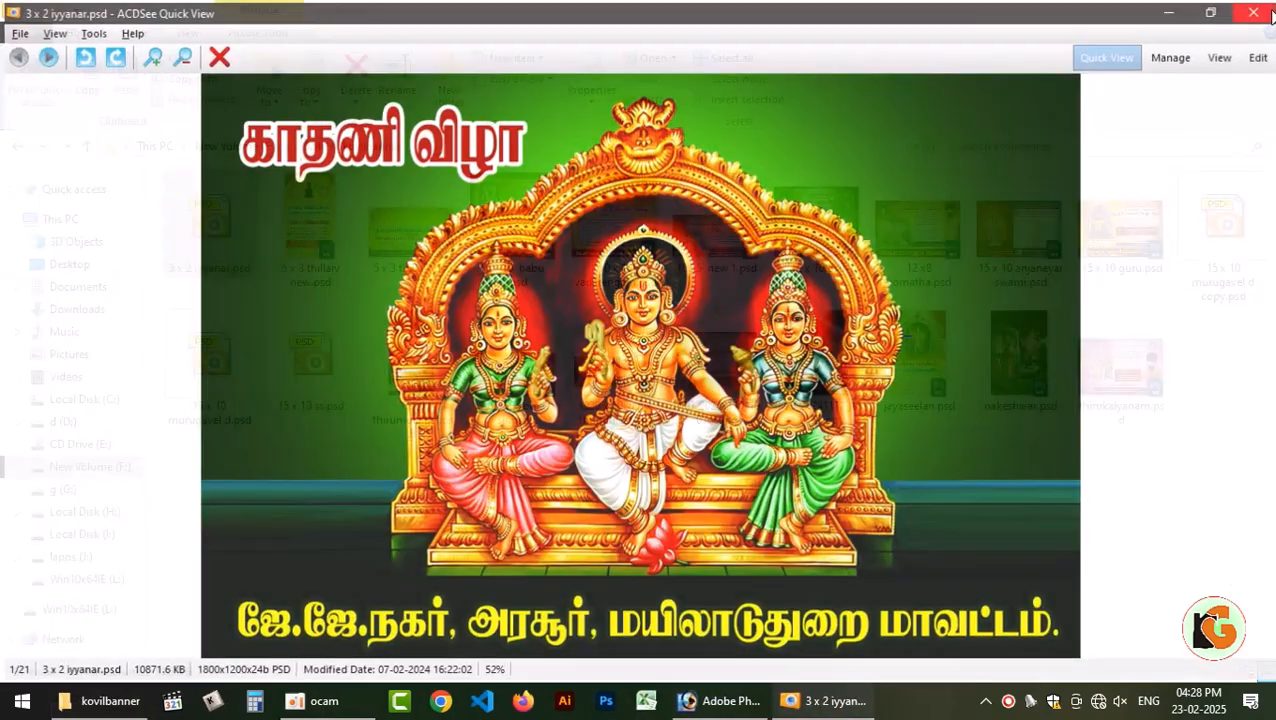
{"action": "key", "text": "Escape"}
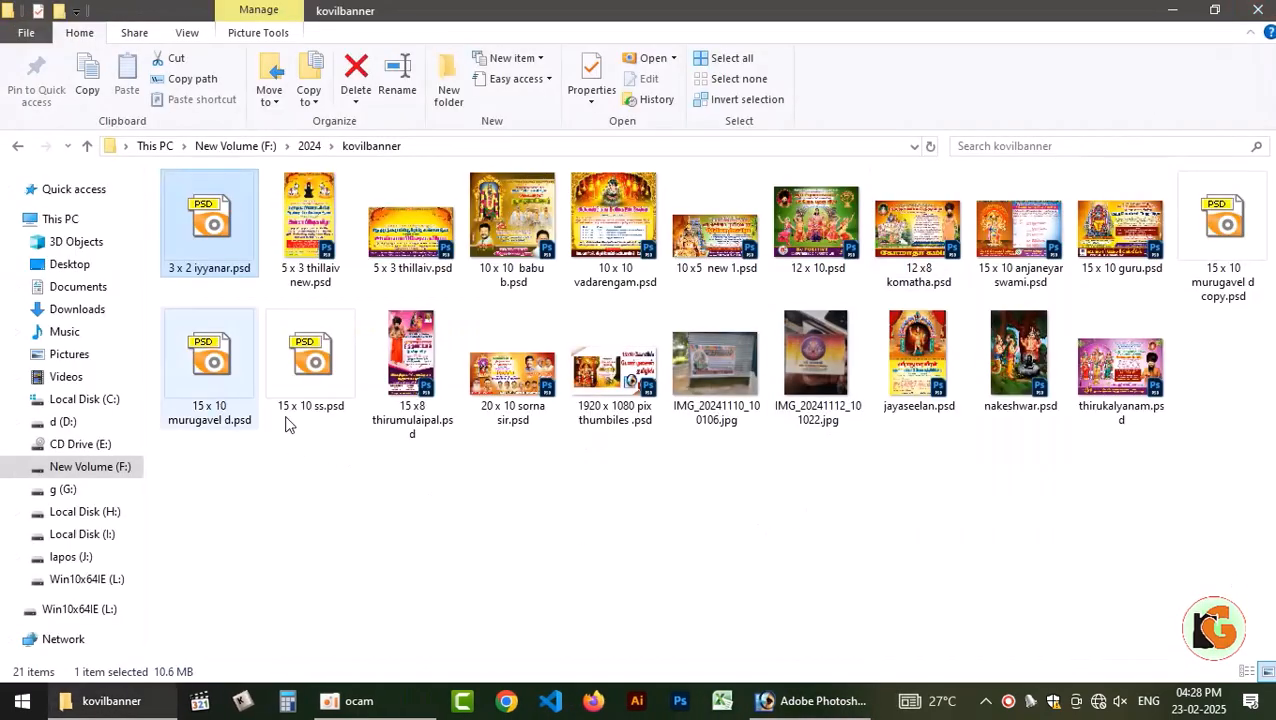
Look through drive L: and its feb, 10.2.25 and 20 x 30 valthu folders for a source with glow effects.
{"action": "left_click", "coordinate": [82, 582]}
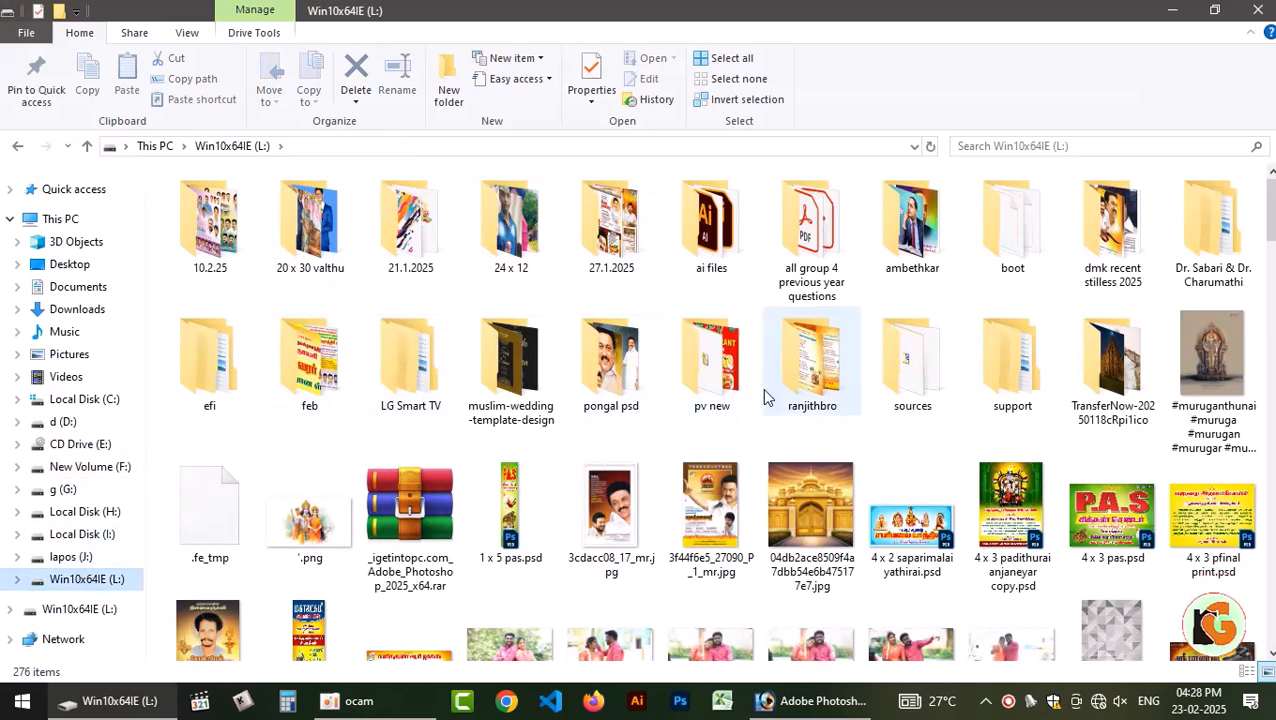
{"action": "double_click", "coordinate": [320, 364]}
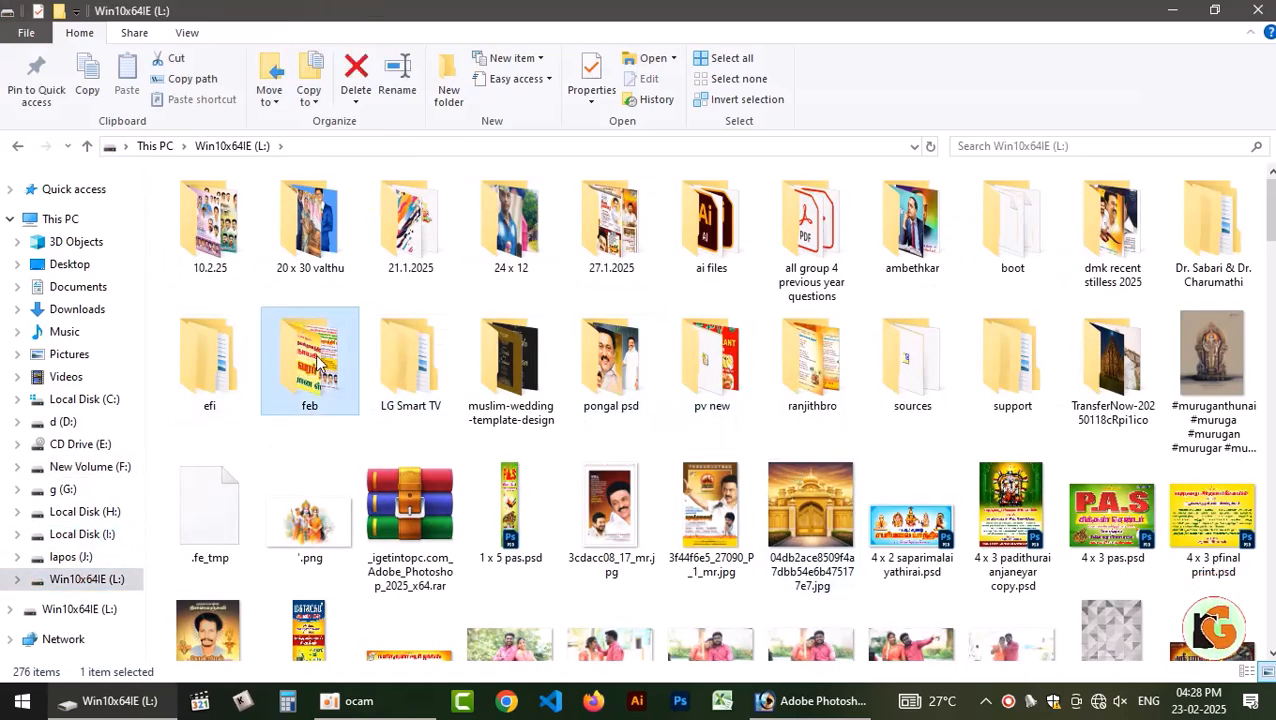
{"action": "left_click", "coordinate": [14, 146]}
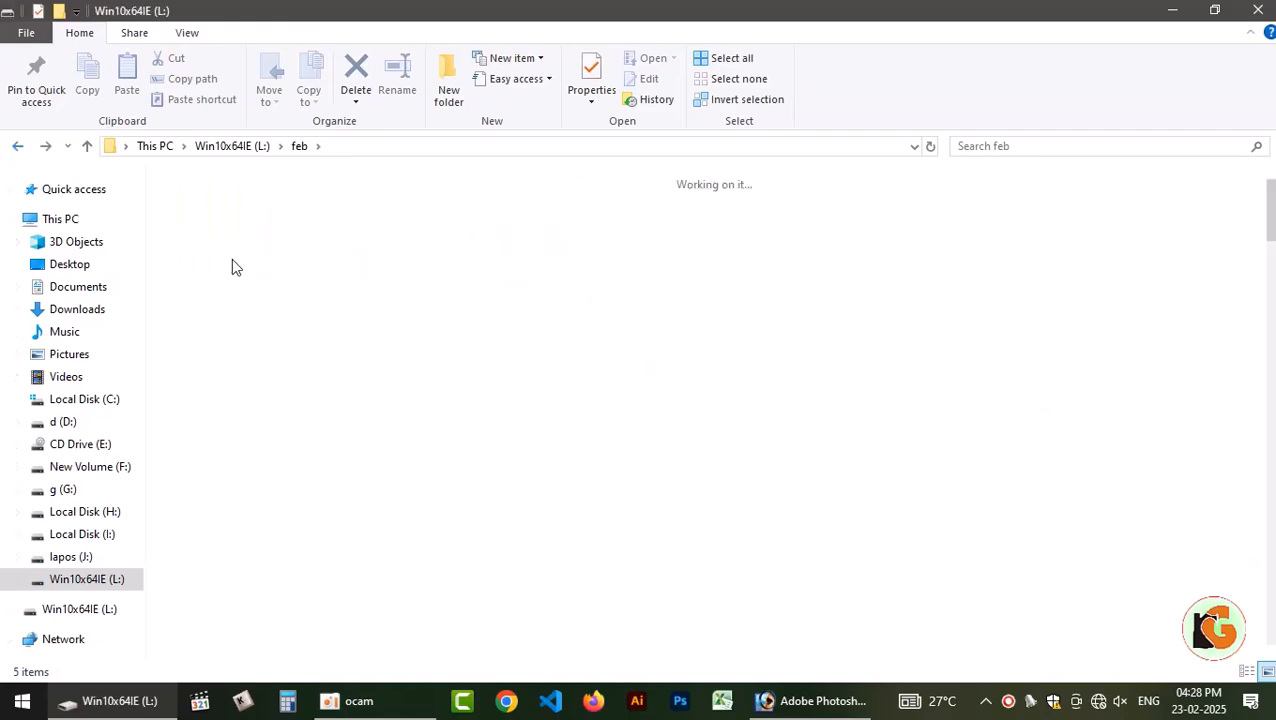
{"action": "double_click", "coordinate": [215, 235]}
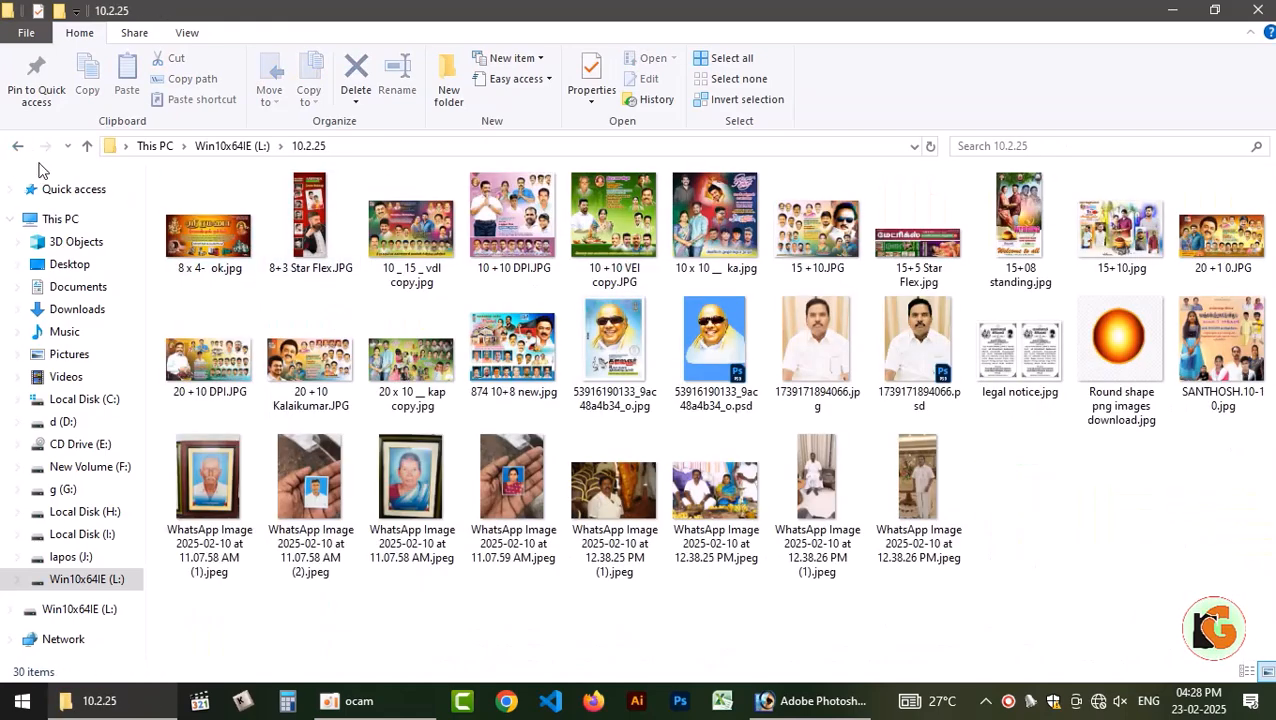
{"action": "left_click", "coordinate": [17, 146]}
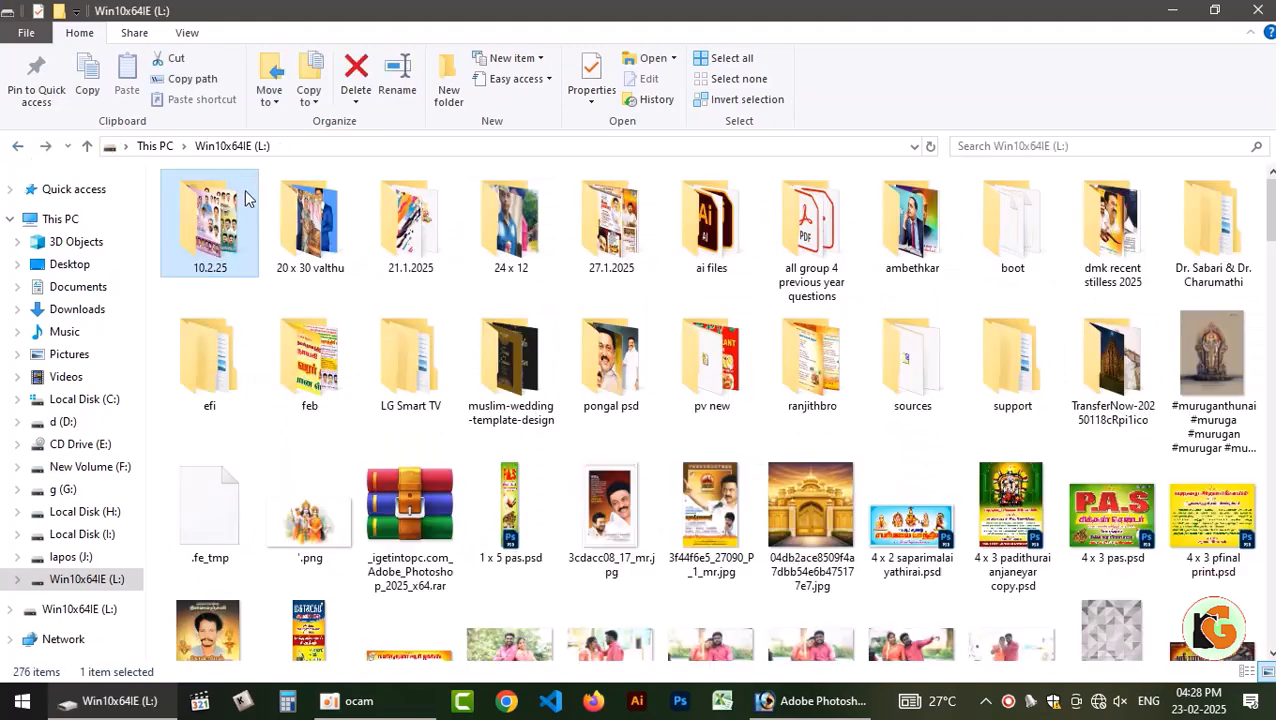
{"action": "double_click", "coordinate": [322, 228]}
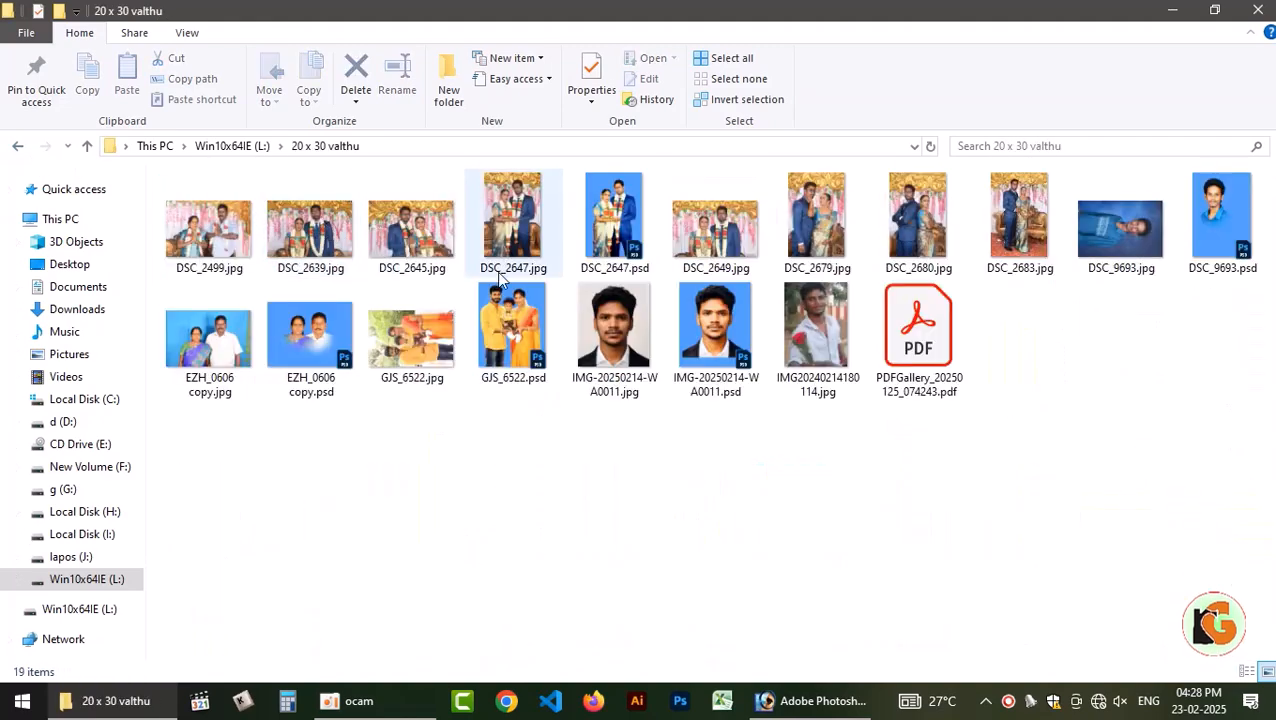
{"action": "left_click", "coordinate": [17, 146]}
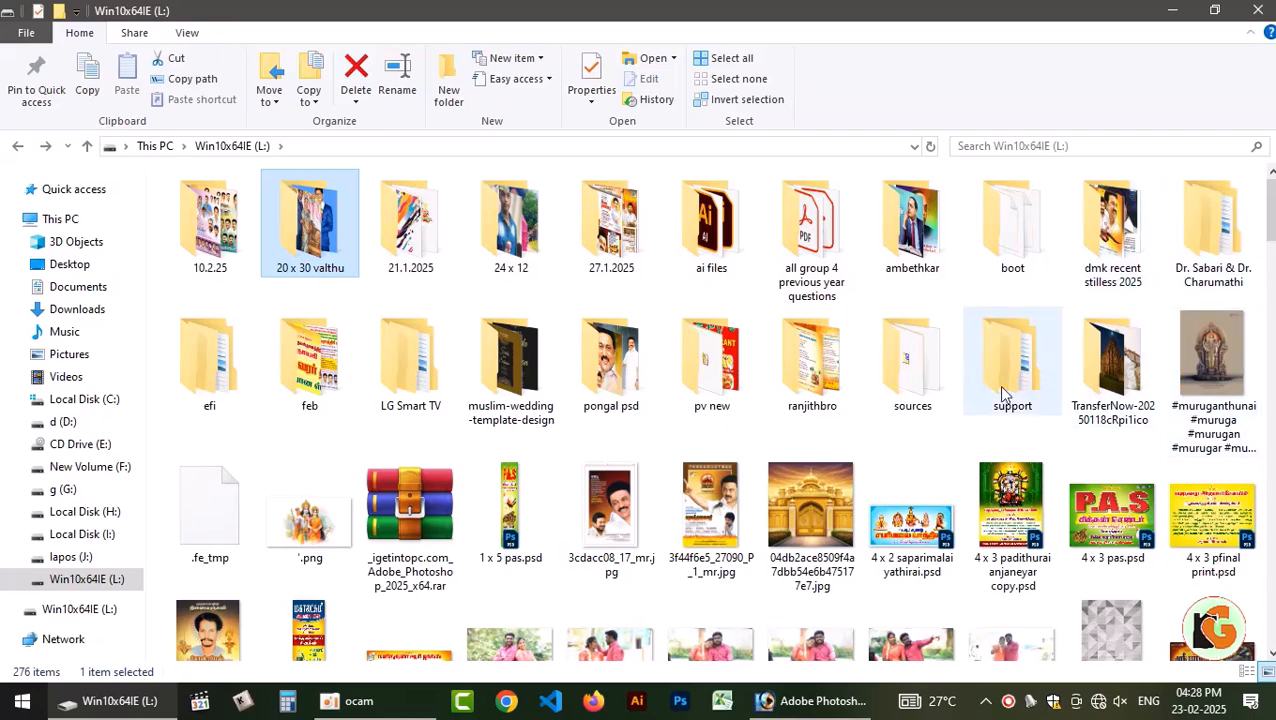
Find 4 x 3 padithurai anjaneyar copy.psd on drive L: and open it in Photoshop.
{"action": "scroll", "coordinate": [830, 395], "scroll_direction": "down", "scroll_amount": 3}
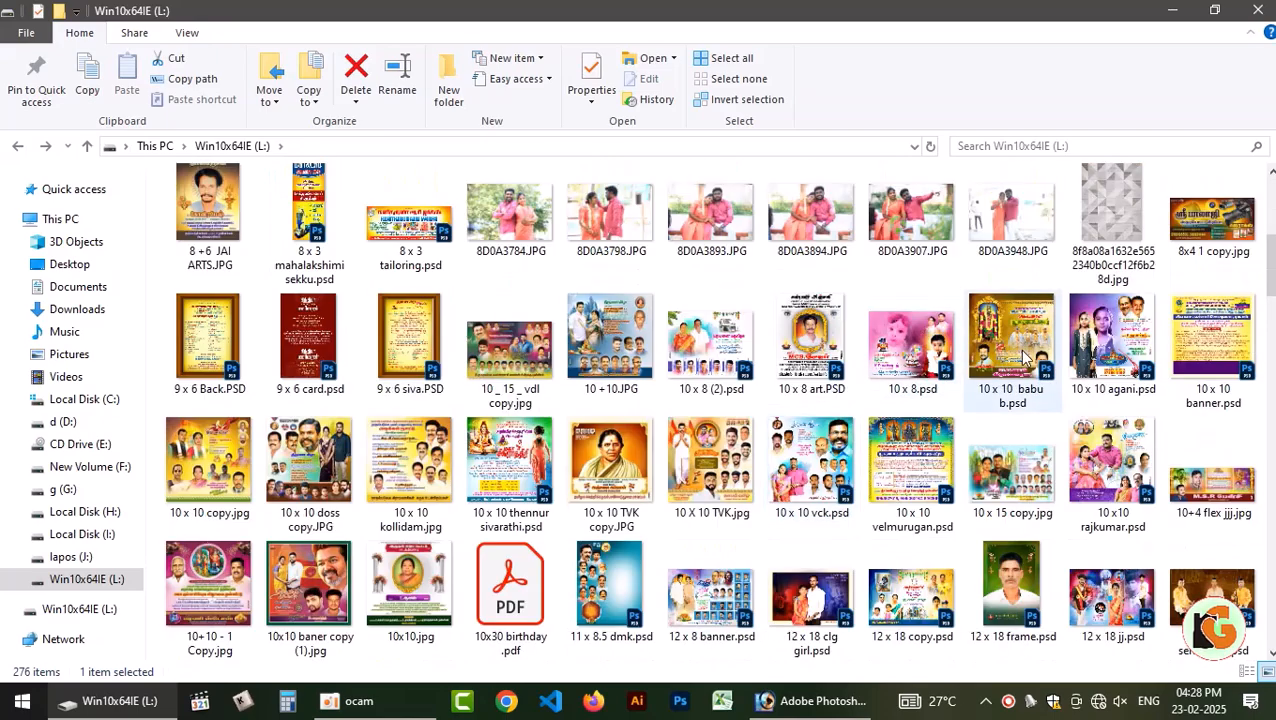
{"action": "scroll", "coordinate": [1022, 358], "scroll_direction": "up", "scroll_amount": 1}
{"action": "left_click", "coordinate": [1012, 230]}
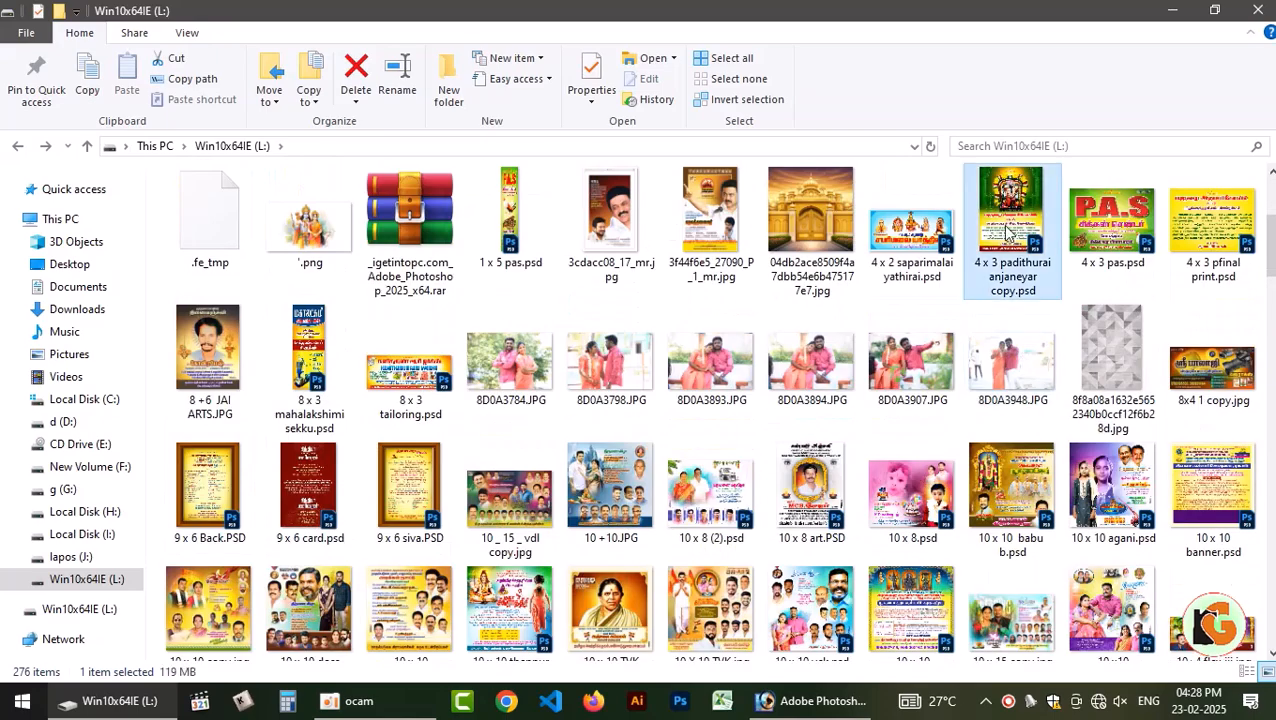
{"action": "left_click", "coordinate": [795, 701]}
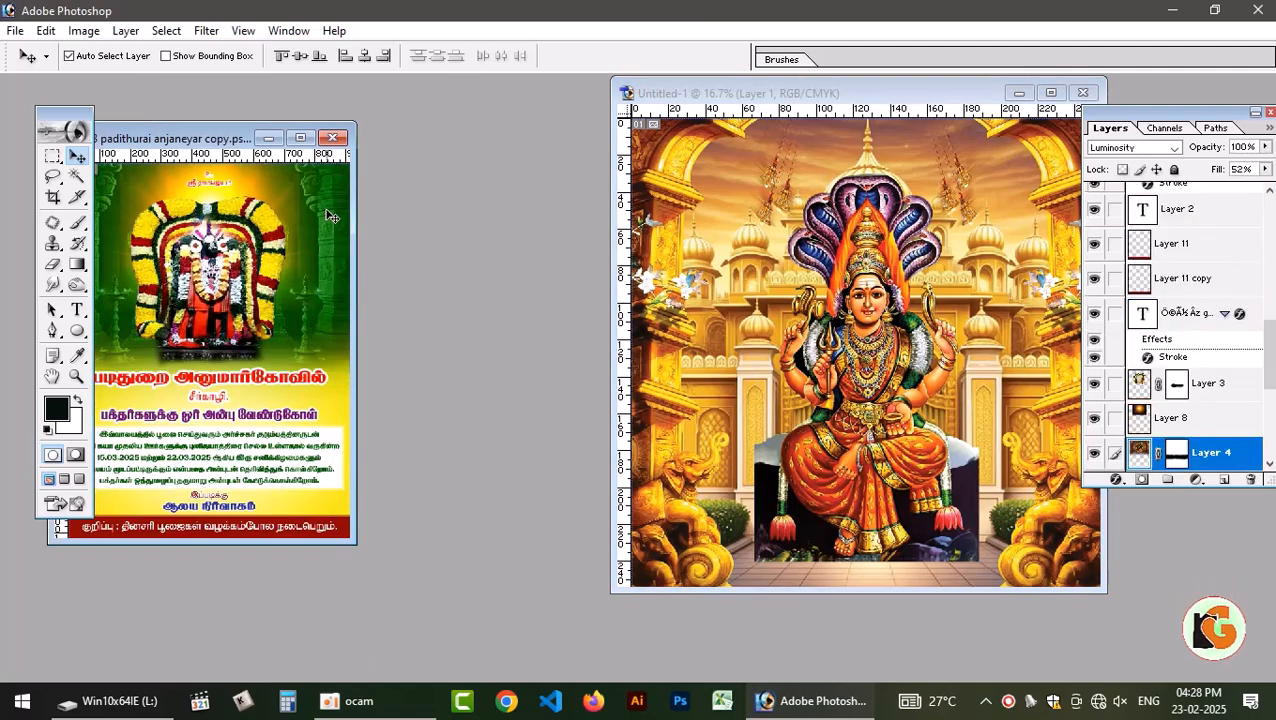
Link the golden glow layers Layer 8 and Layer 9 of the anjaneyar banner and copy them into the Untitled-1 design.
{"action": "mouse_move", "coordinate": [219, 312]}
{"action": "left_mouse_down"}
{"action": "mouse_move", "coordinate": [232, 286]}
{"action": "mouse_move", "coordinate": [222, 281]}
{"action": "mouse_move", "coordinate": [225, 313]}
{"action": "left_mouse_up"}
{"action": "left_click", "coordinate": [234, 200]}
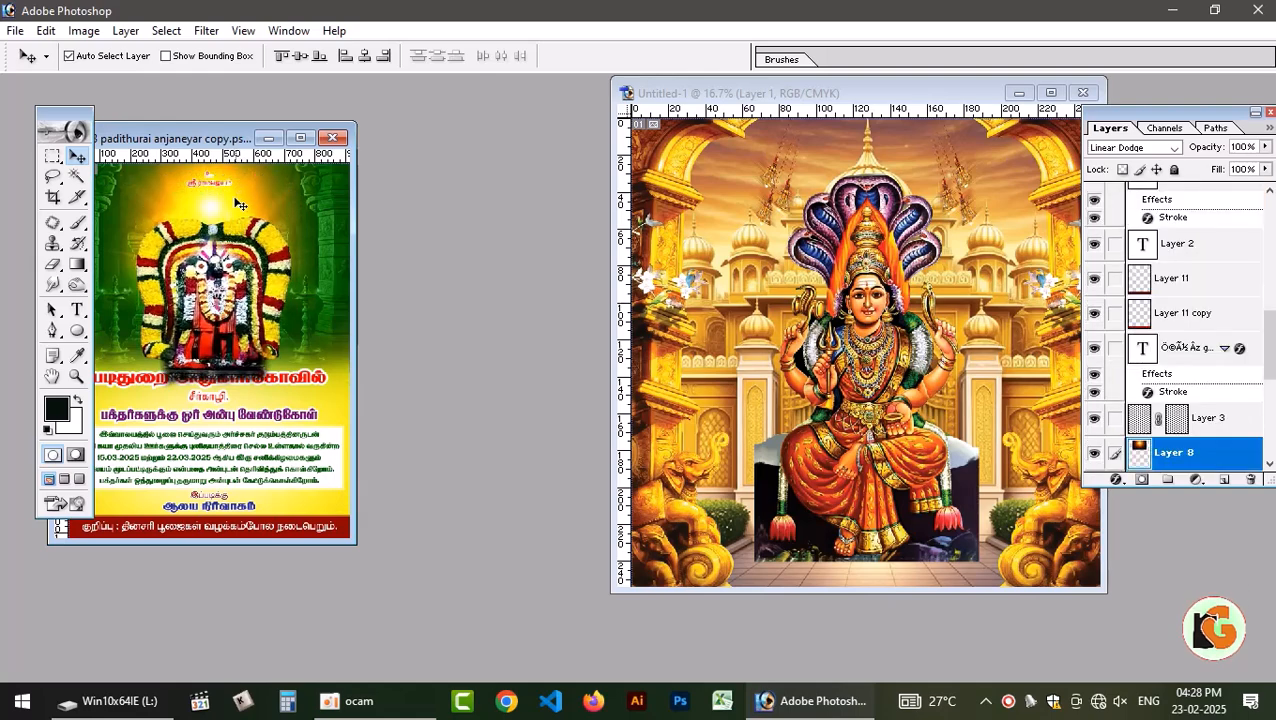
{"action": "left_click_drag", "start_coordinate": [213, 202], "coordinate": [601, 265]}
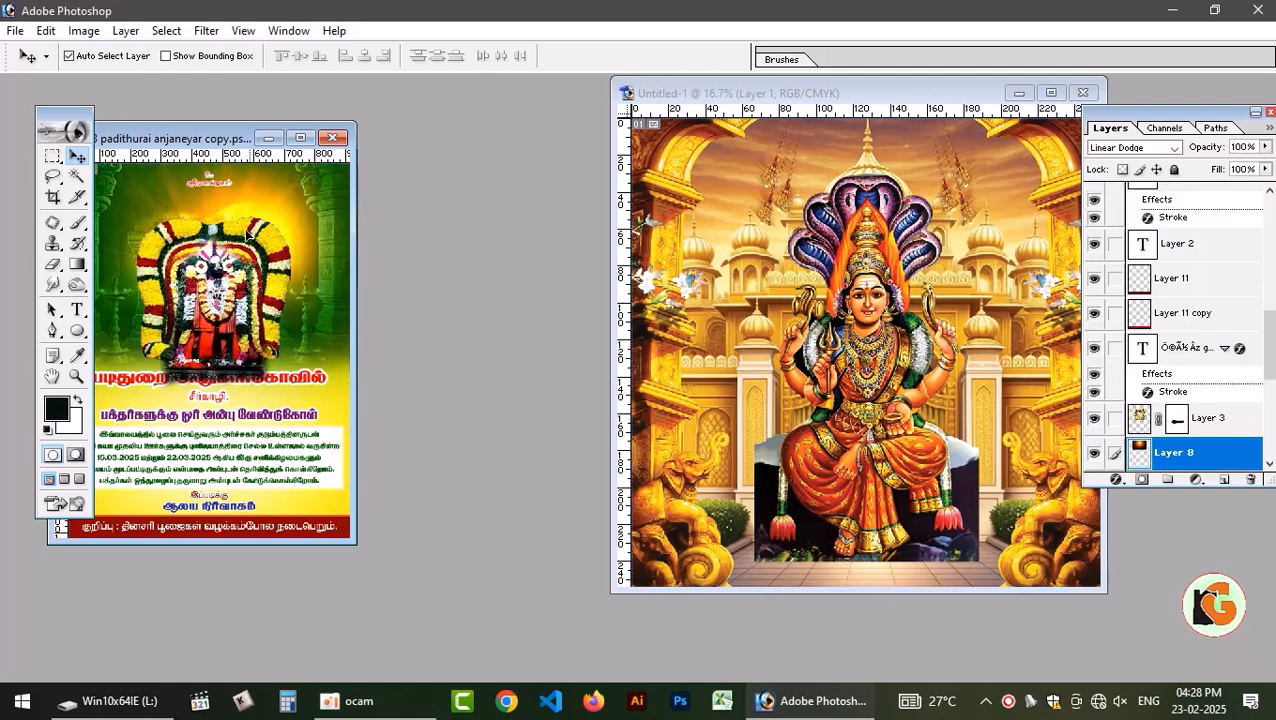
{"action": "scroll", "coordinate": [1214, 414], "scroll_direction": "down", "scroll_amount": 3}
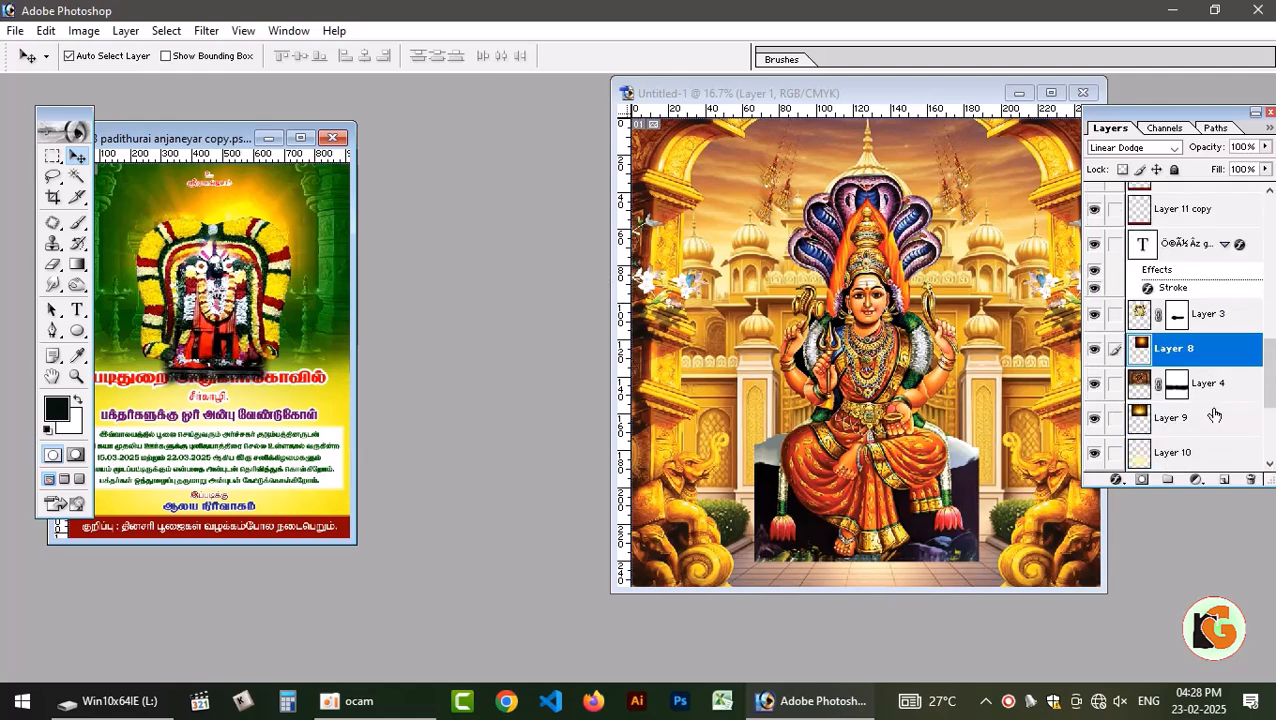
{"action": "left_click", "coordinate": [1116, 418]}
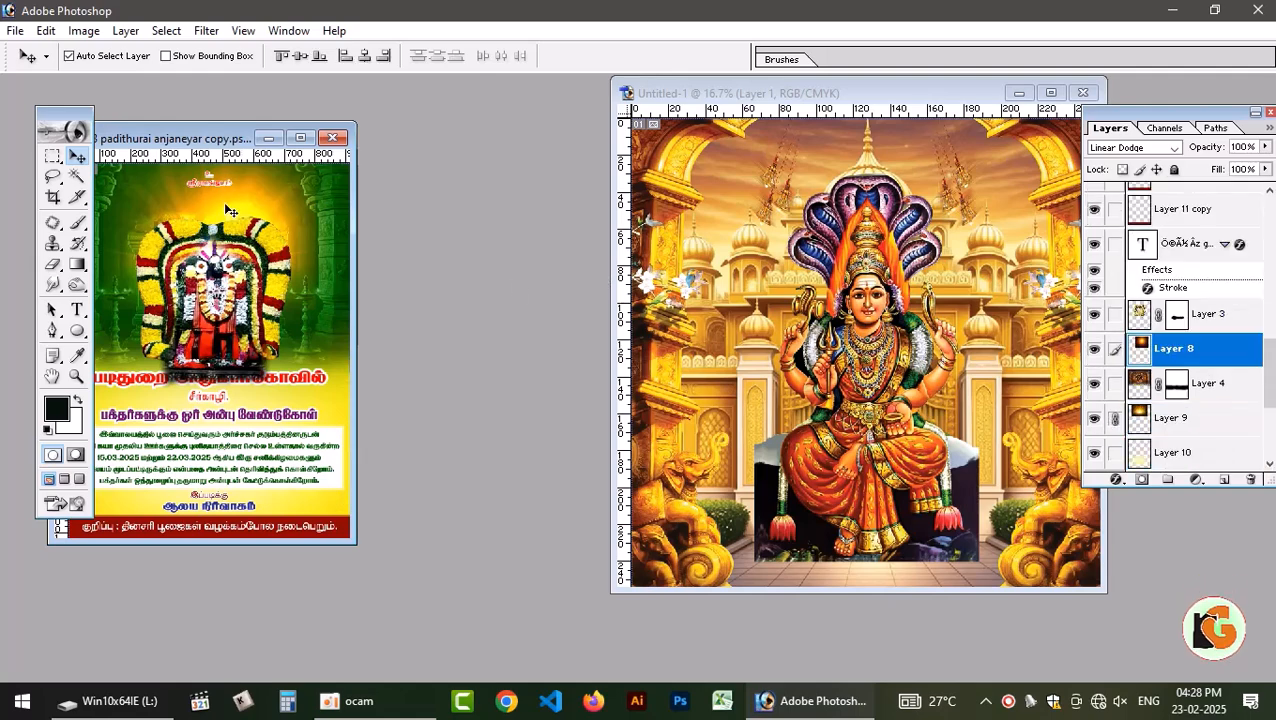
{"action": "left_click_drag", "start_coordinate": [229, 210], "coordinate": [888, 293]}
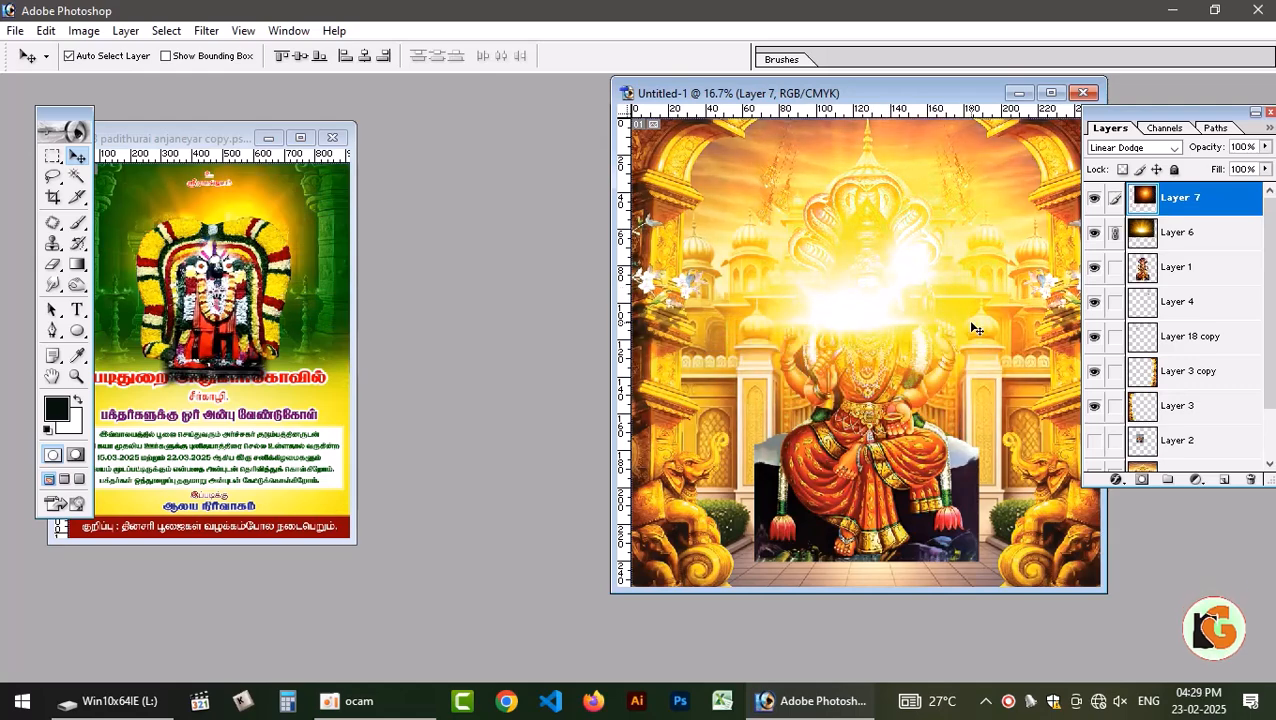
Place glow Layer 7 directly below pillar Layer 3 and glow Layer 6 directly above the palace layer.
{"action": "key", "text": "ctrl+shift+bracketleft"}
{"action": "key", "text": "ctrl+bracketright"}
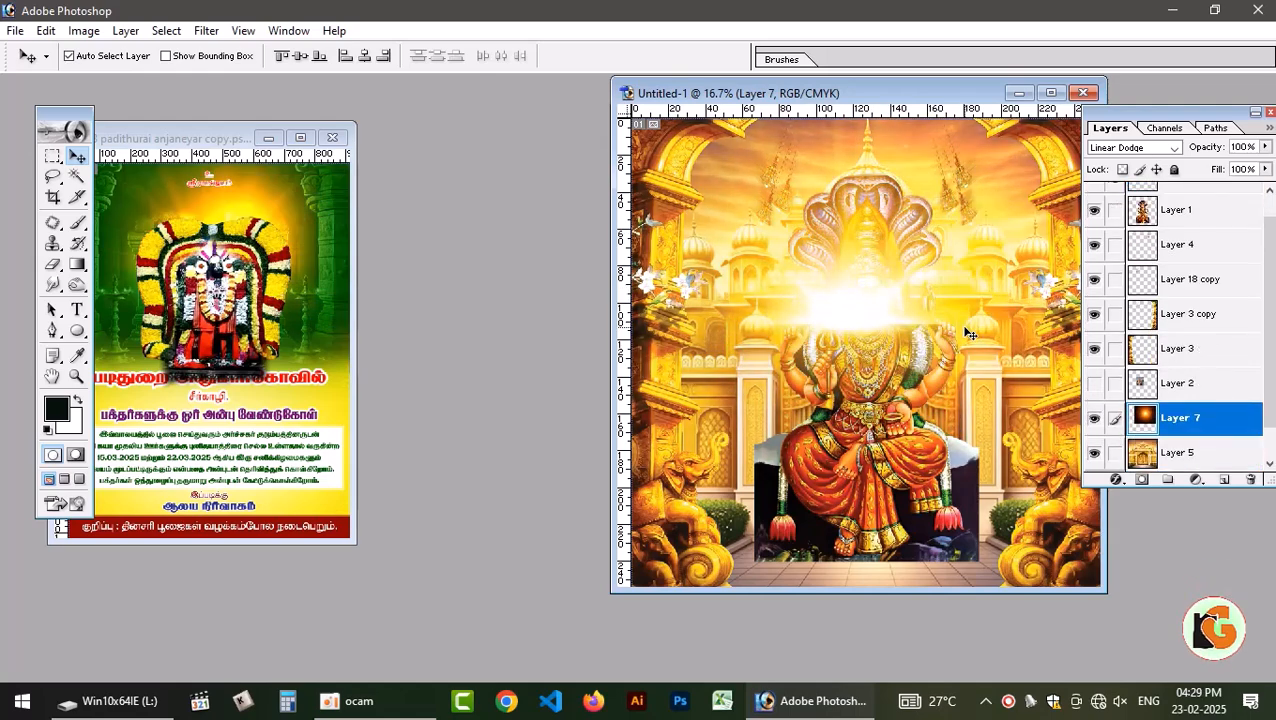
{"action": "key", "text": "ctrl+bracketright"}
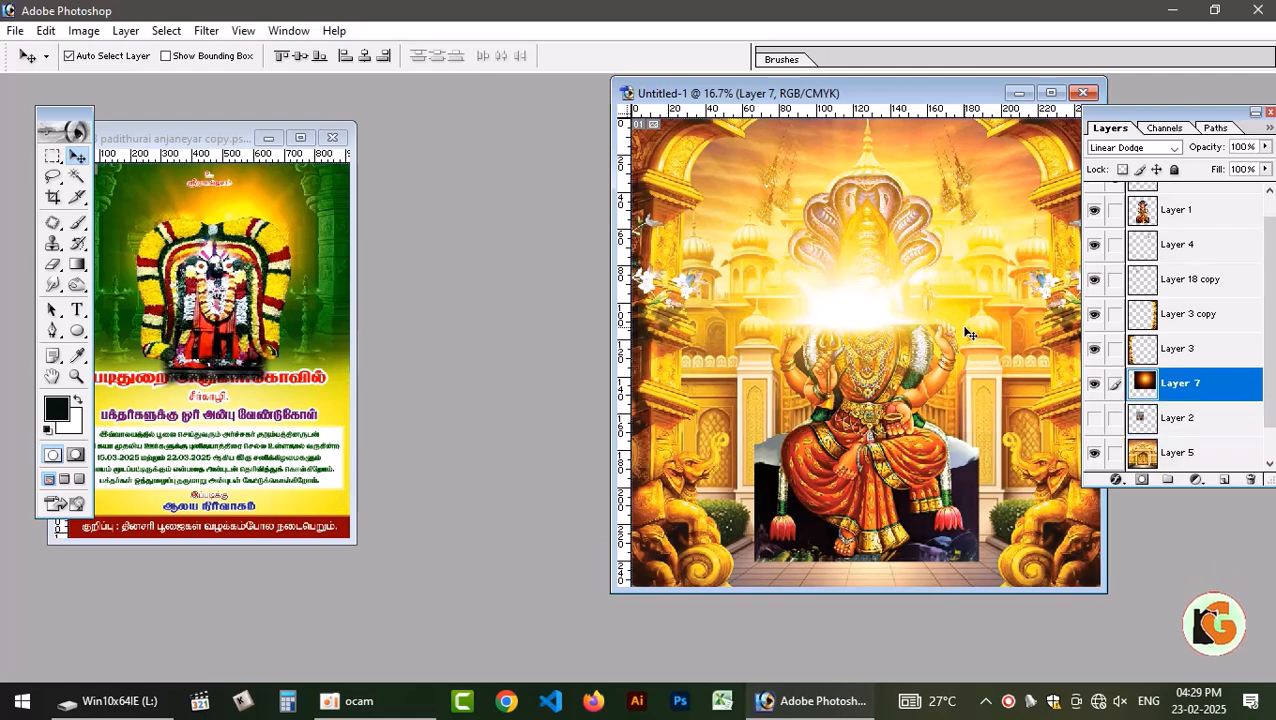
{"action": "scroll", "coordinate": [1216, 333], "scroll_direction": "up", "scroll_amount": 1}
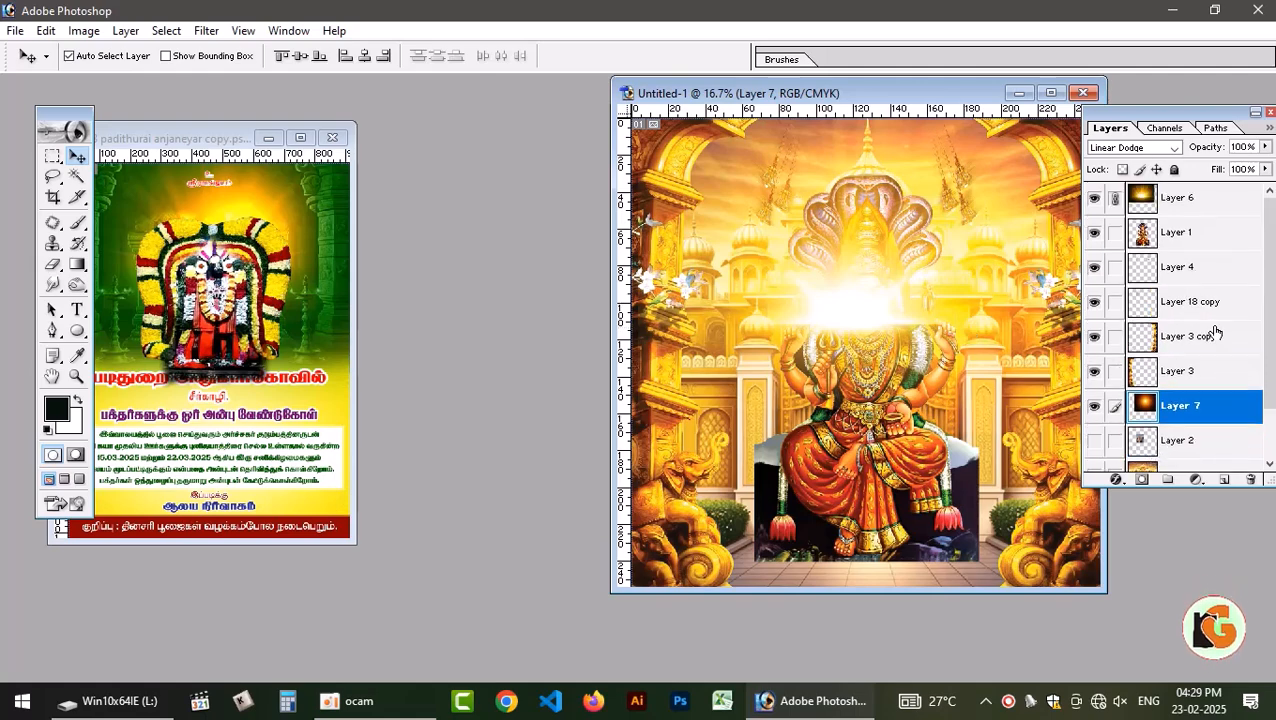
{"action": "left_click", "coordinate": [1200, 212]}
{"action": "key", "text": "ctrl+shift+bracketleft"}
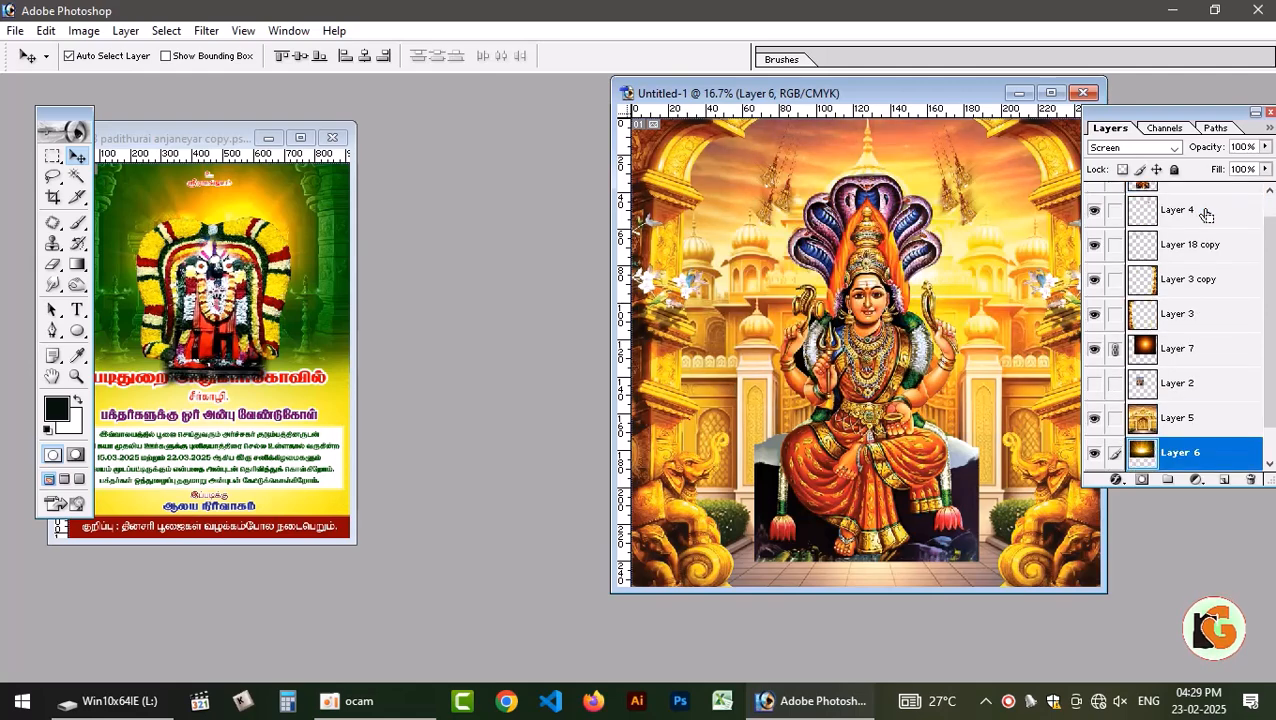
{"action": "key", "text": "ctrl+bracketright"}
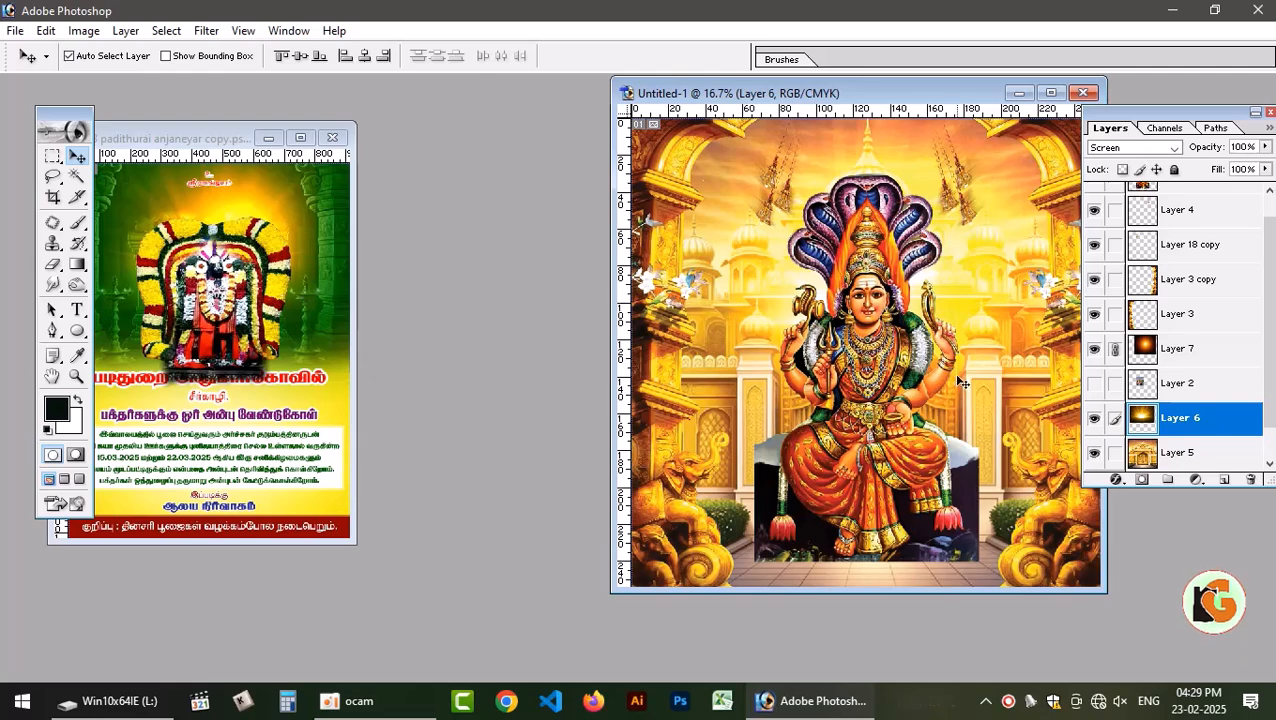
Close the anjaneyar banner without saving and maximize the temple design with the deity's Layer 1 selected.
{"action": "left_click", "coordinate": [1052, 94]}
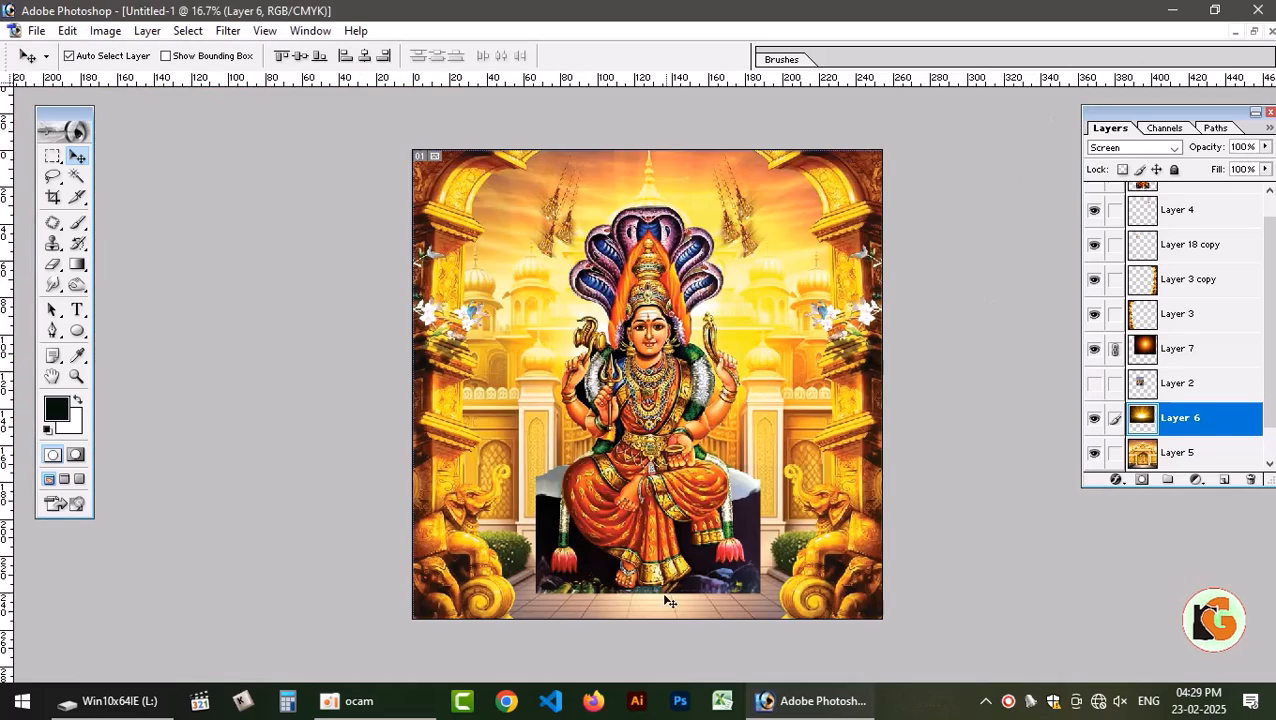
{"action": "key", "text": "ctrl+v"}
{"action": "left_click", "coordinate": [1253, 31]}
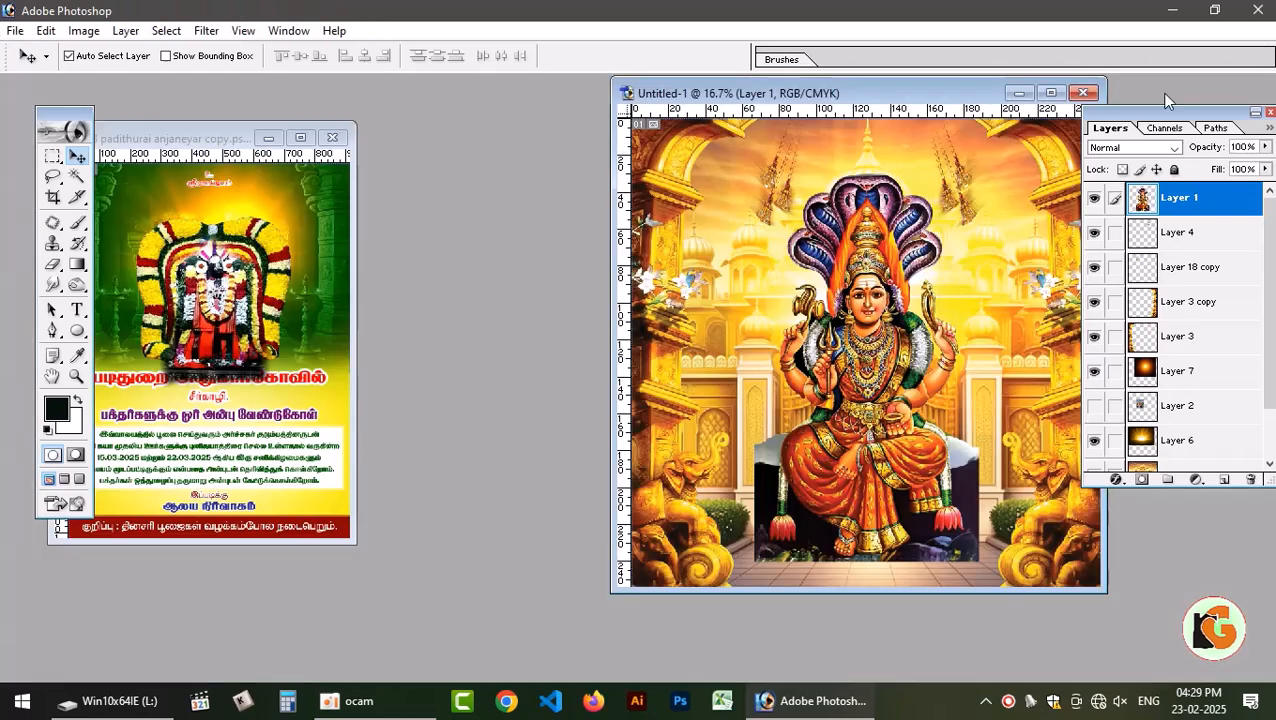
{"action": "left_click", "coordinate": [332, 137]}
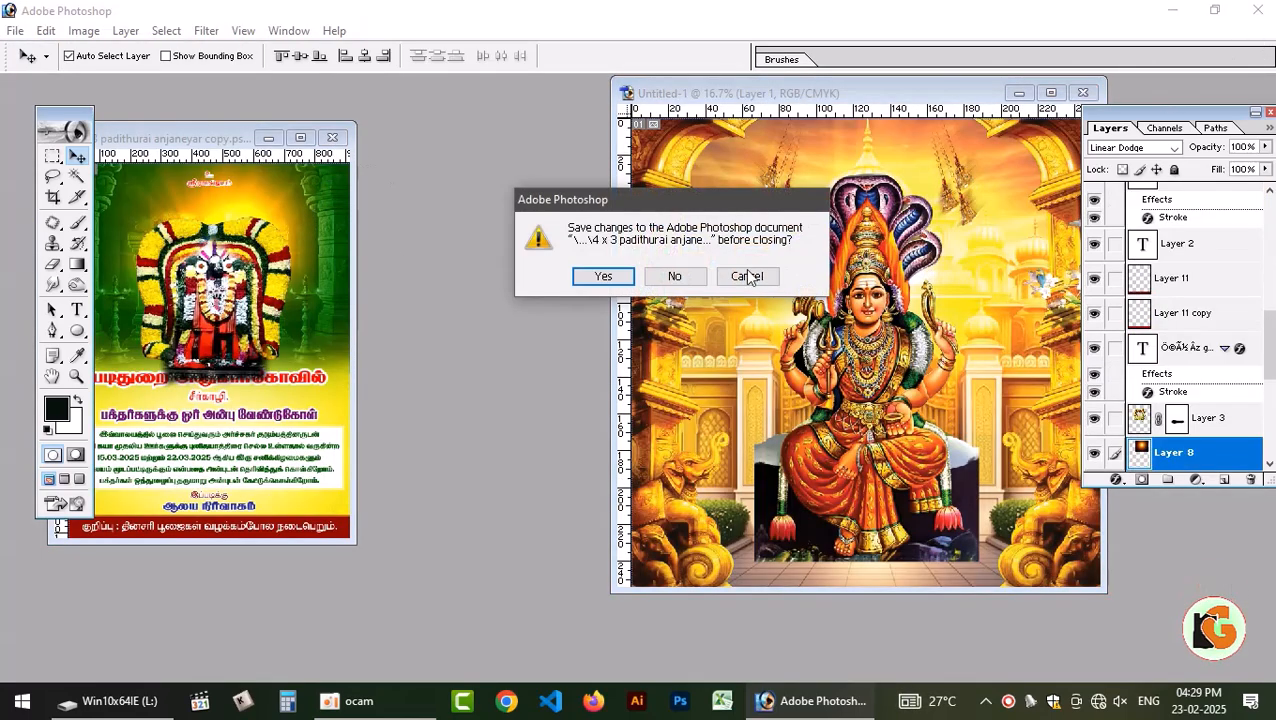
{"action": "left_click", "coordinate": [675, 277]}
{"action": "left_click", "coordinate": [1050, 94]}
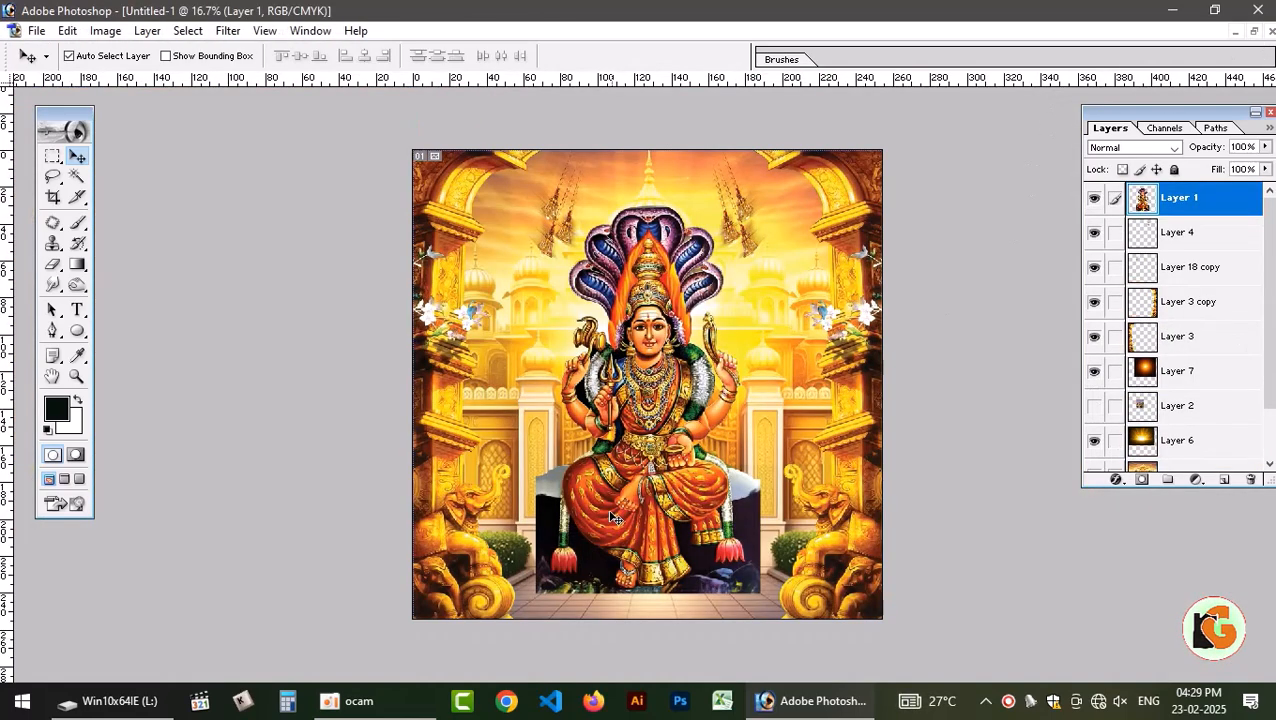
{"action": "left_click", "coordinate": [1142, 481]}
{"action": "key", "text": "e"}
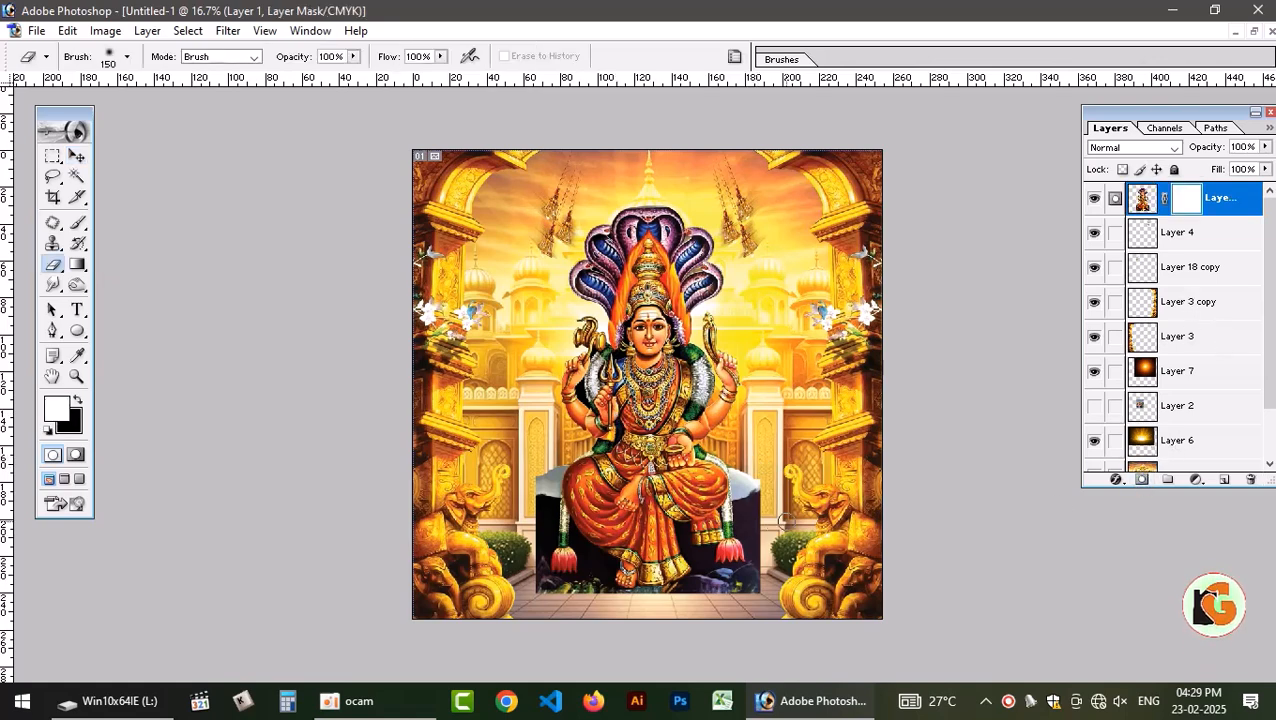
{"action": "key", "text": "bracketright"}
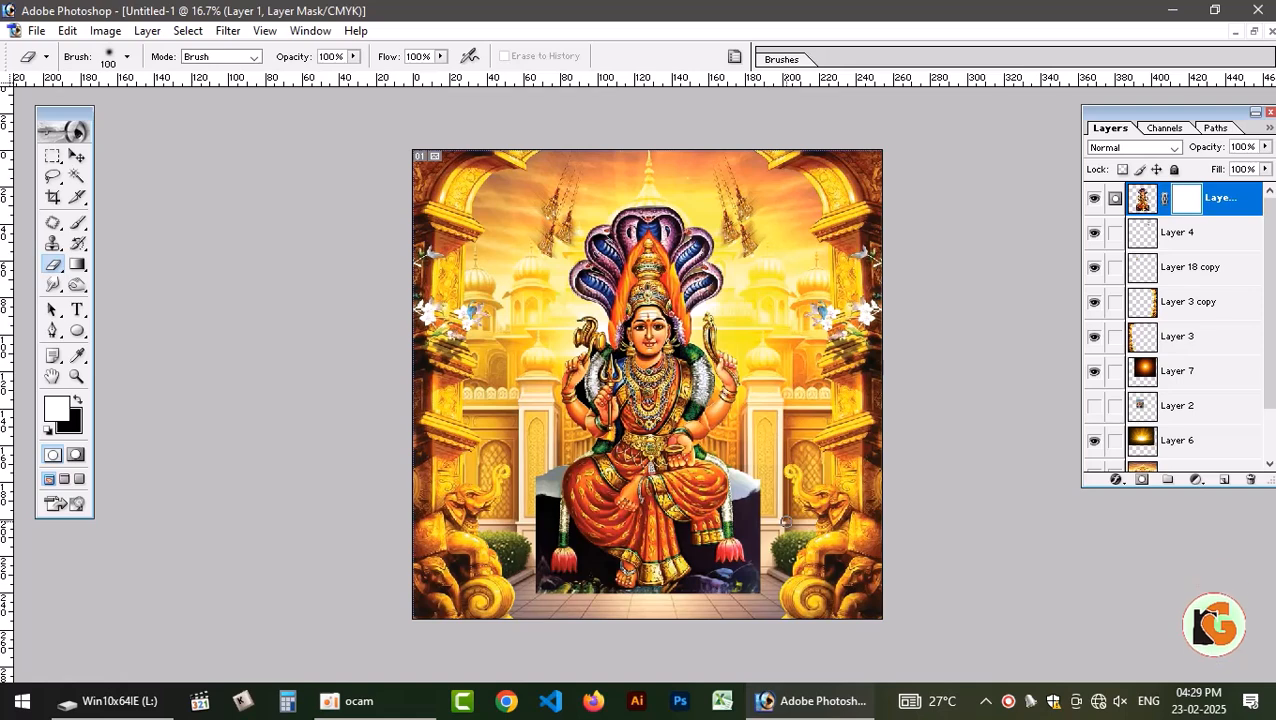
{"action": "key", "text": "bracketright"}
{"action": "key", "text": "bracketright"}
{"action": "key", "text": "bracketright"}
{"action": "key", "text": "bracketright"}
{"action": "key", "text": "bracketright"}
{"action": "key", "text": "bracketright"}
{"action": "key", "text": "bracketright"}
{"action": "key", "text": "bracketright"}
{"action": "key", "text": "bracketright"}
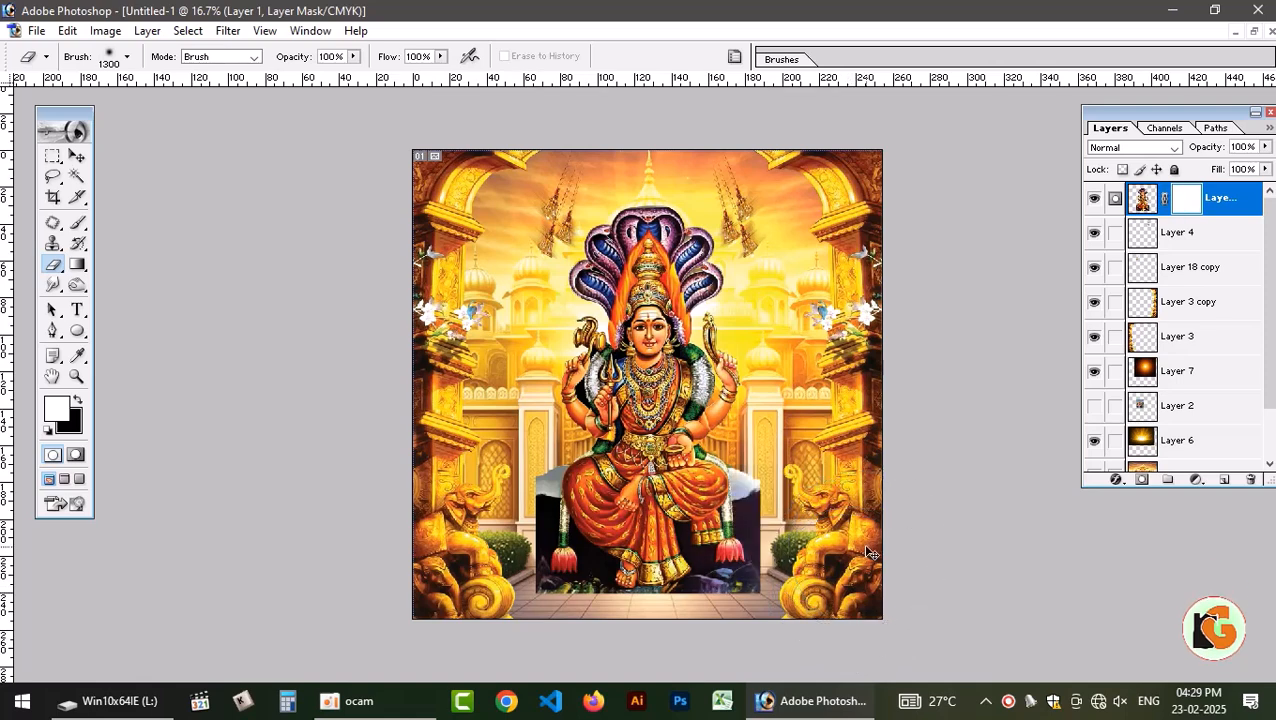
Discard the deity's layer mask and put a narrow strip from the rock seat's right edge on a new layer.
{"action": "key", "text": "m"}
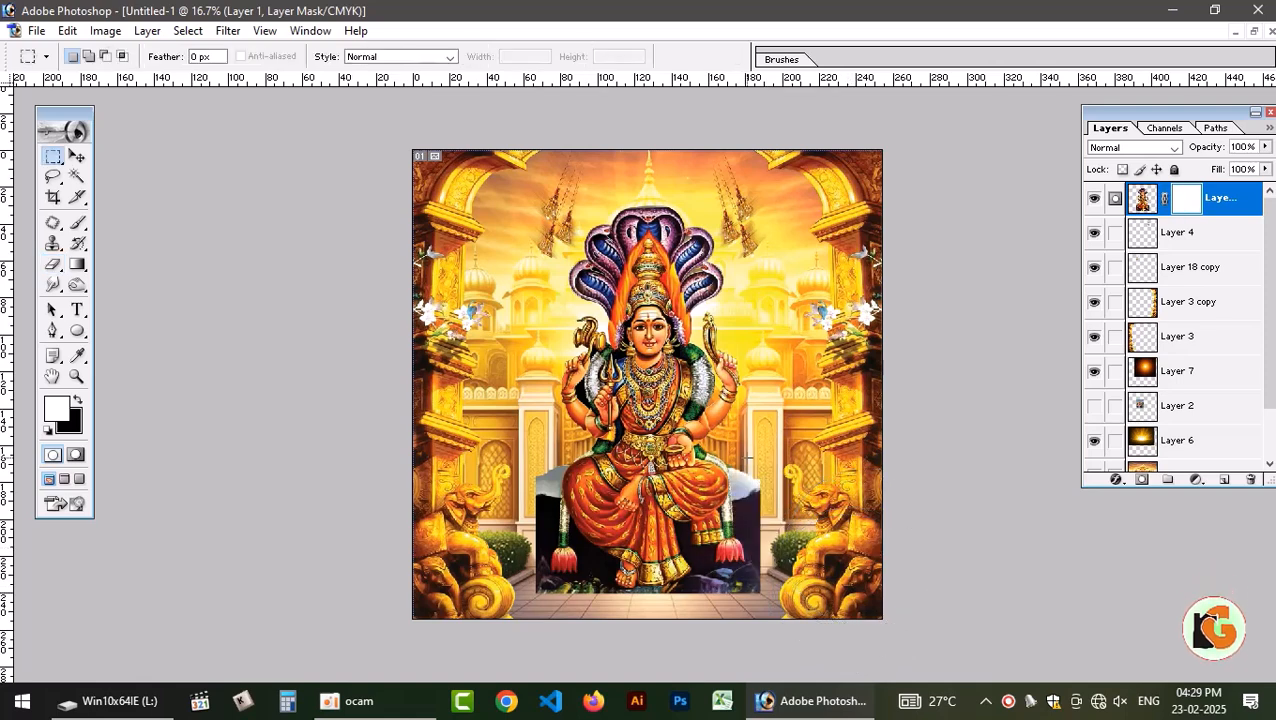
{"action": "right_click", "coordinate": [1186, 200]}
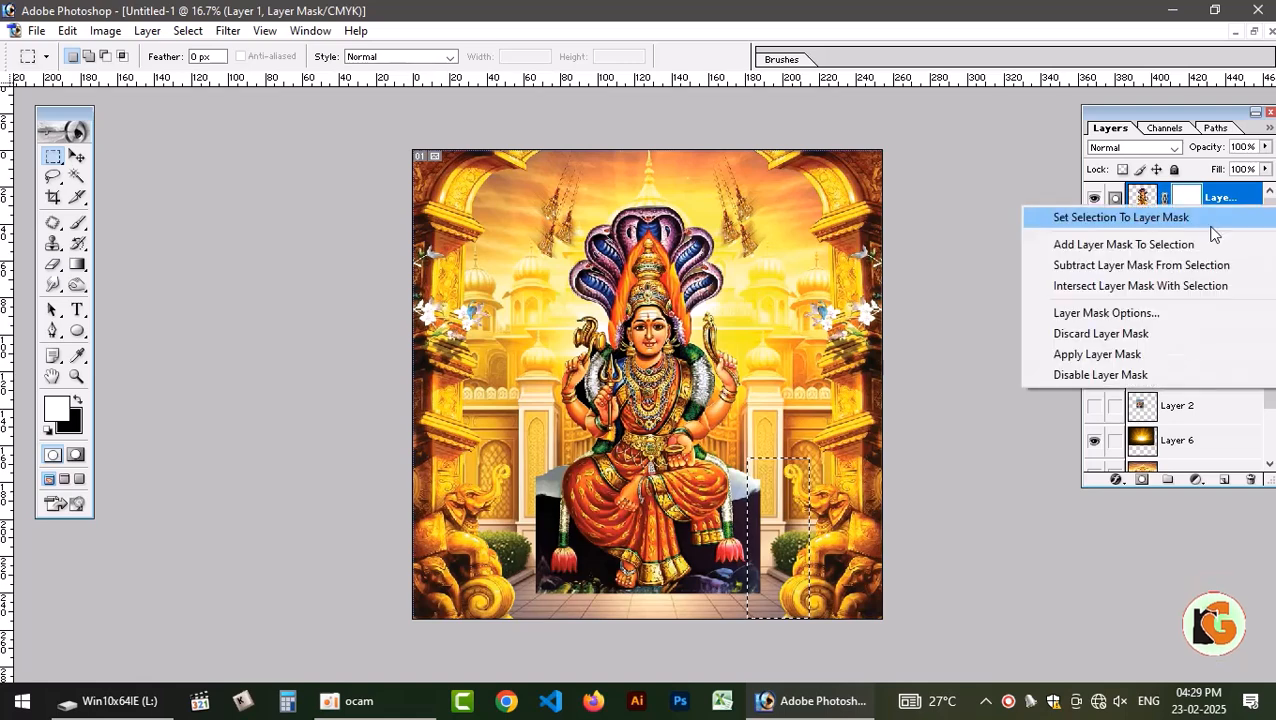
{"action": "left_click", "coordinate": [1136, 336]}
{"action": "key", "text": "ctrl+shift+alt+n"}
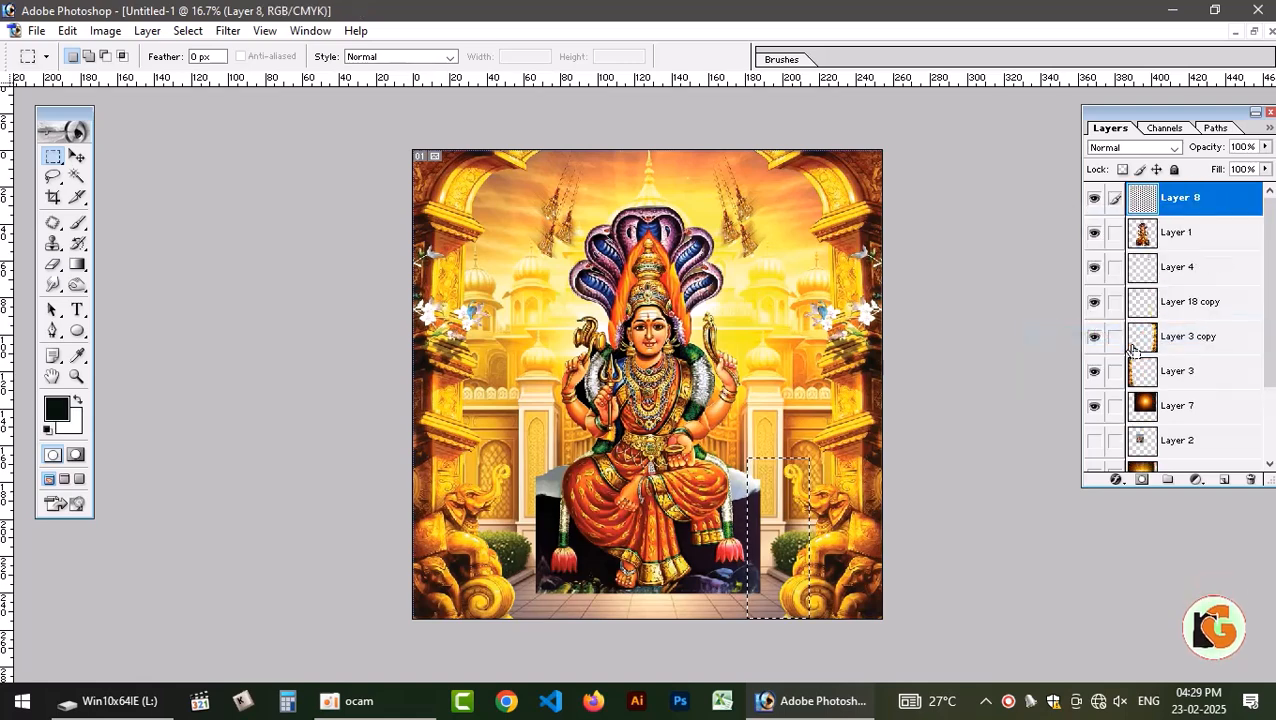
{"action": "key", "text": "ctrl+d"}
{"action": "key", "text": "v"}
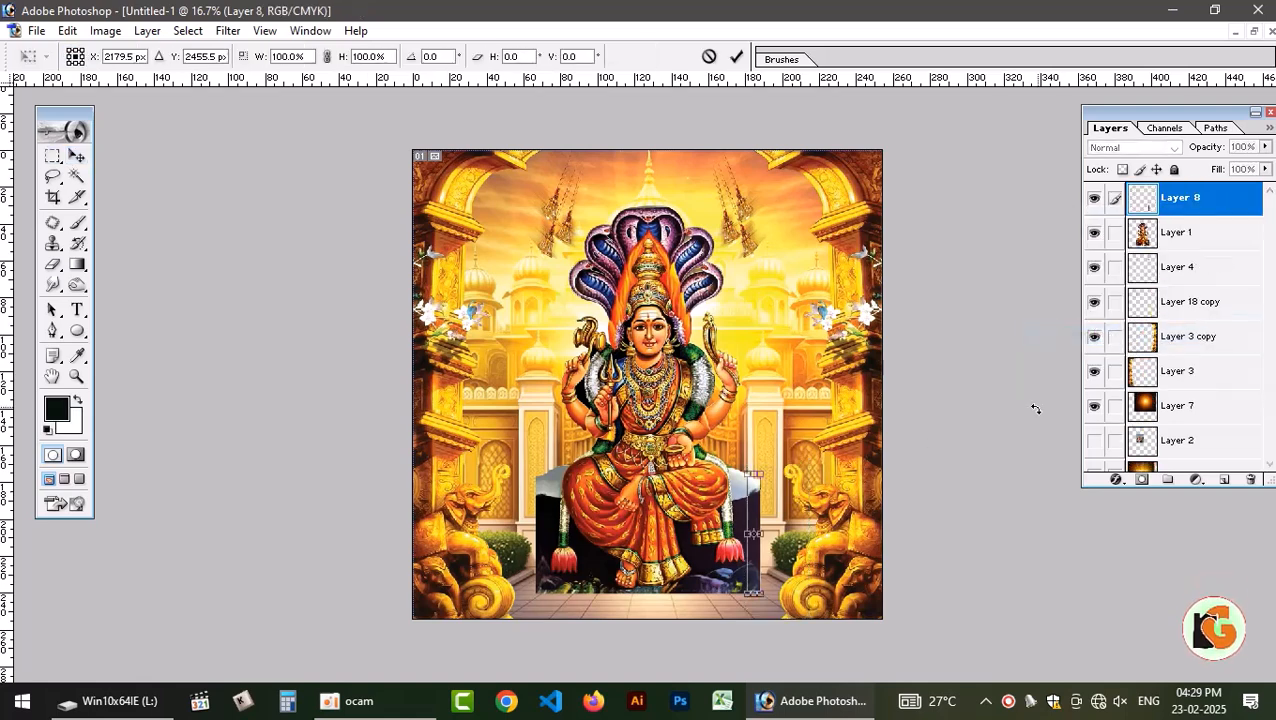
Stretch the rock strip outward to the right to extend the seat and merge it into the deity layer.
{"action": "key", "text": "ctrl+t"}
{"action": "left_click_drag", "start_coordinate": [760, 533], "coordinate": [812, 533]}
{"action": "key", "text": "Return"}
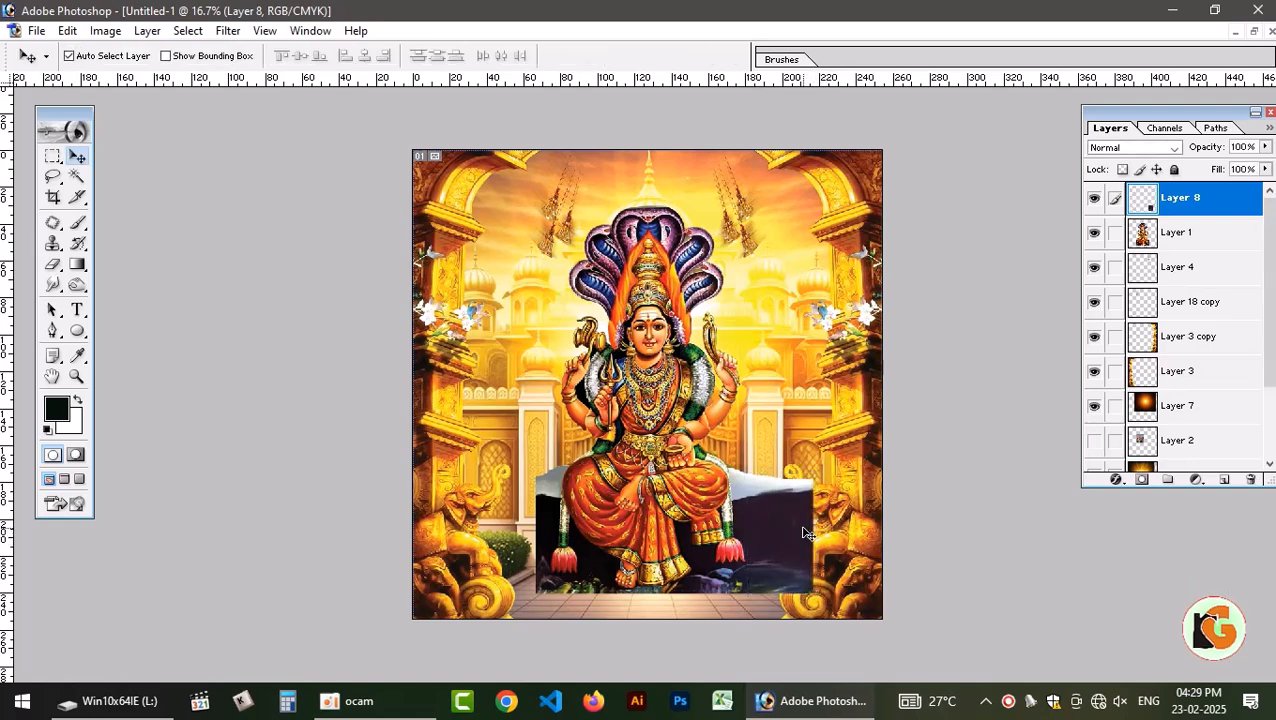
{"action": "right_click", "coordinate": [668, 464], "text": "shift"}
{"action": "left_click", "coordinate": [707, 477], "text": "shift"}
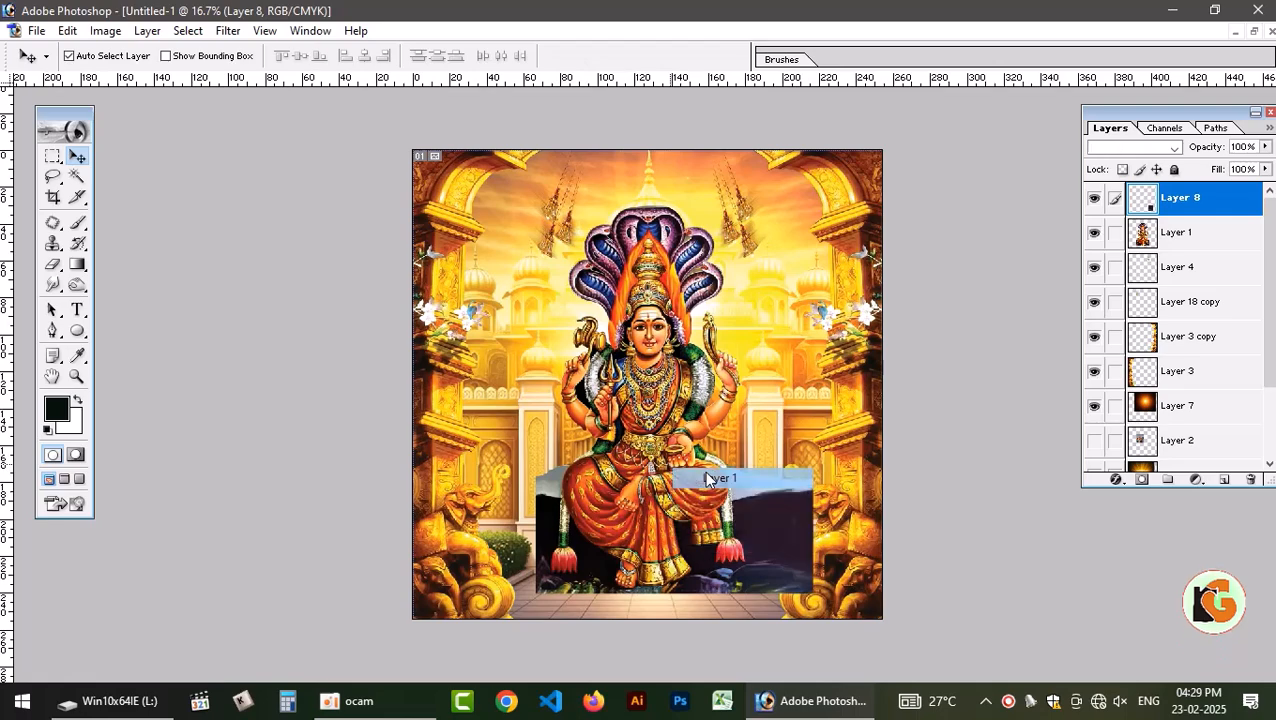
{"action": "key", "text": "ctrl+e"}
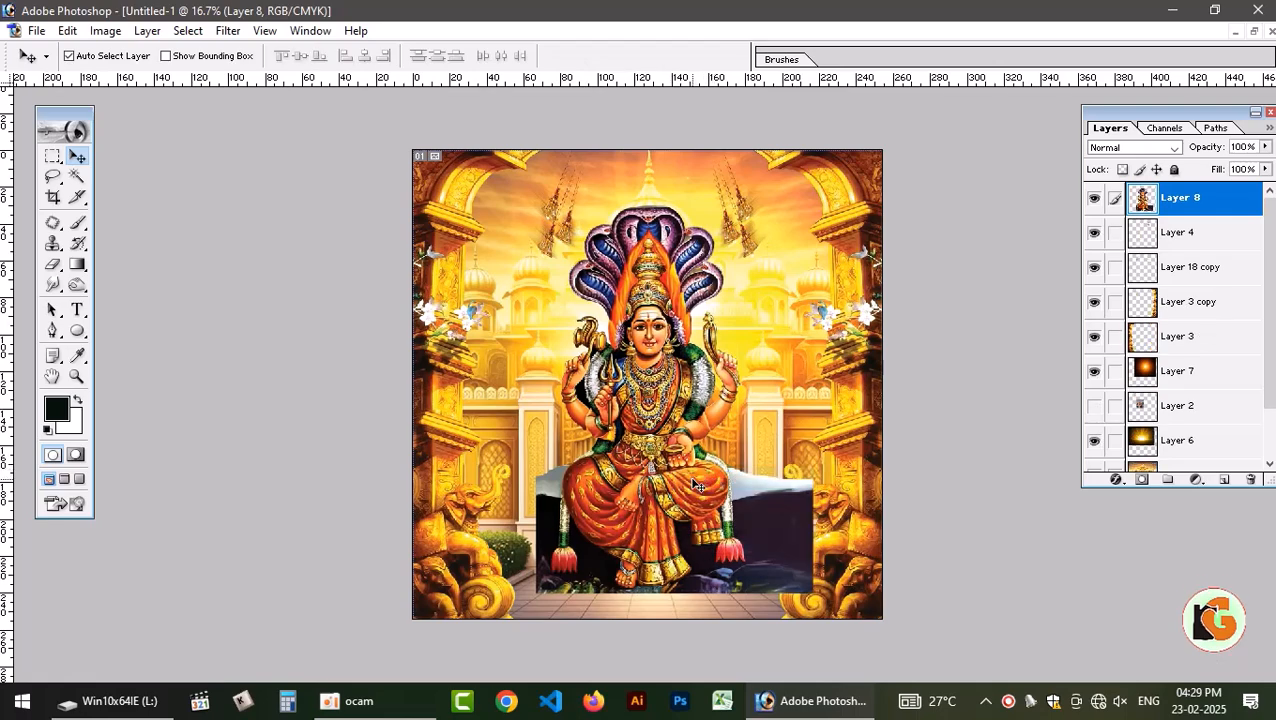
{"action": "left_click_drag", "start_coordinate": [693, 479], "coordinate": [735, 406]}
{"action": "key", "text": "ctrl+z"}
Copy a narrow strip from the rock seat's left edge to a new layer and stretch it outward to about 947% width.
{"action": "key", "text": "m"}
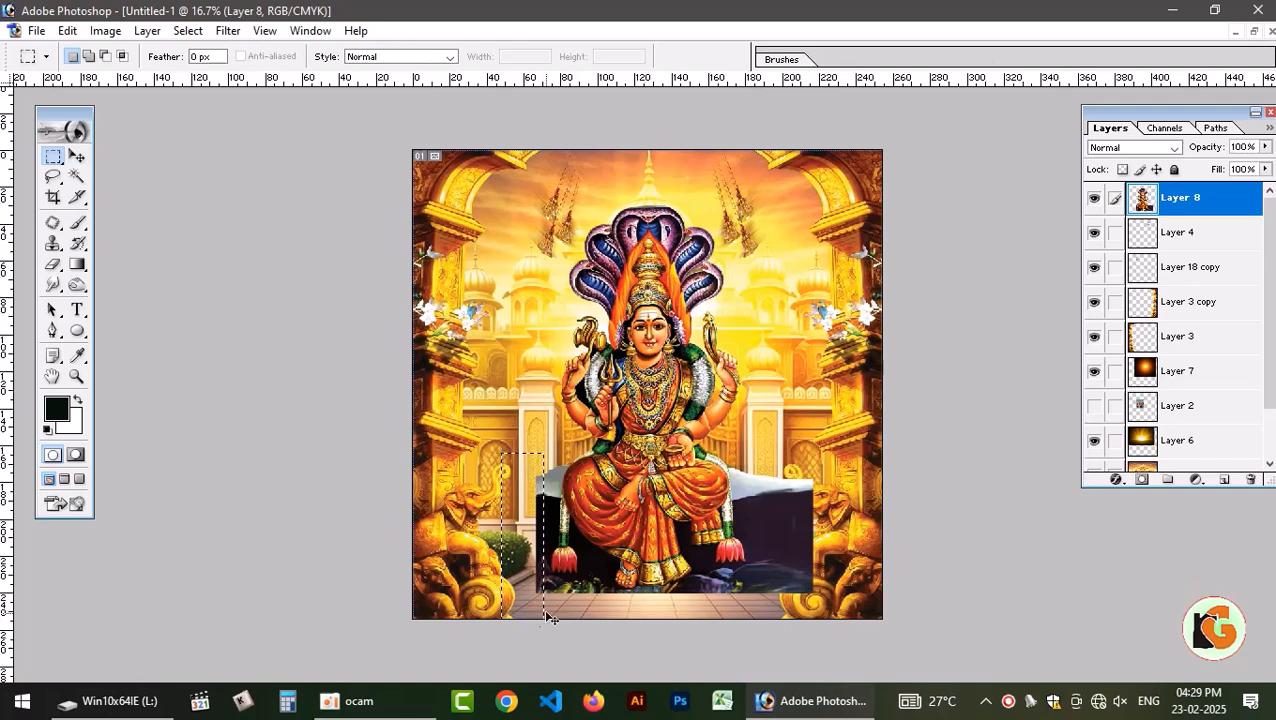
{"action": "key", "text": "ctrl+j"}
{"action": "key", "text": "ctrl+t"}
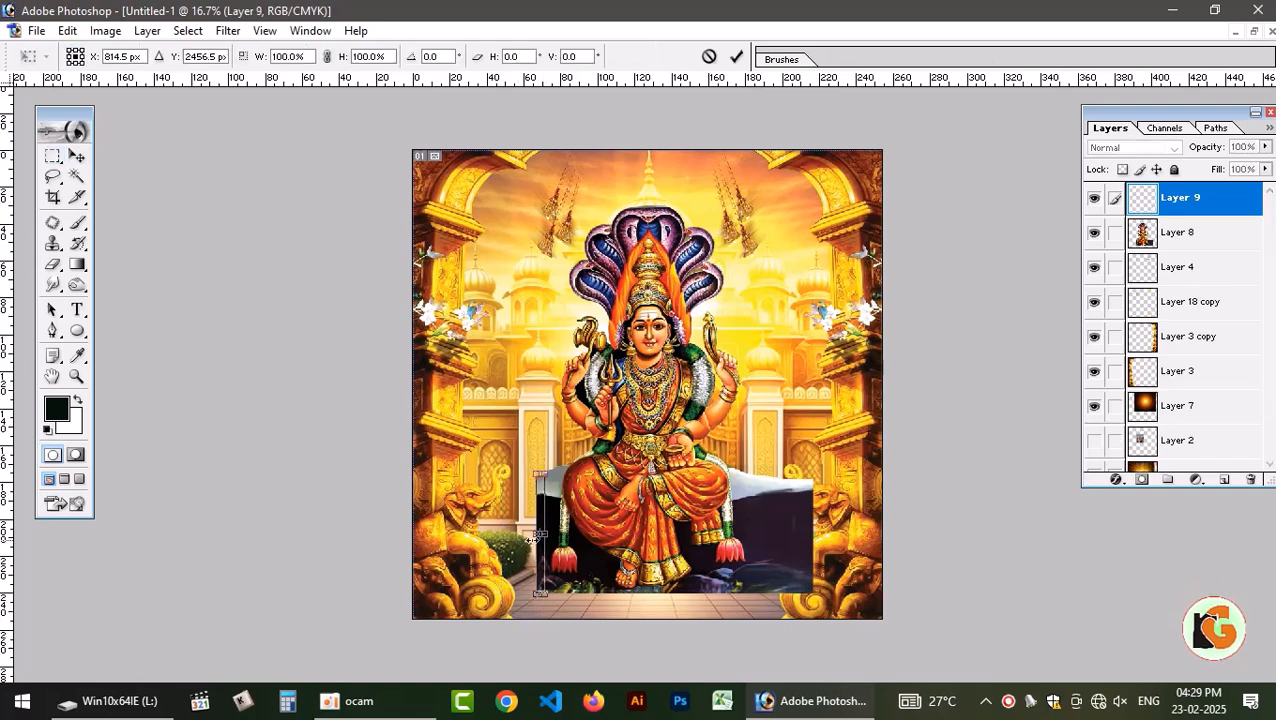
{"action": "left_click_drag", "start_coordinate": [532, 537], "coordinate": [468, 542]}
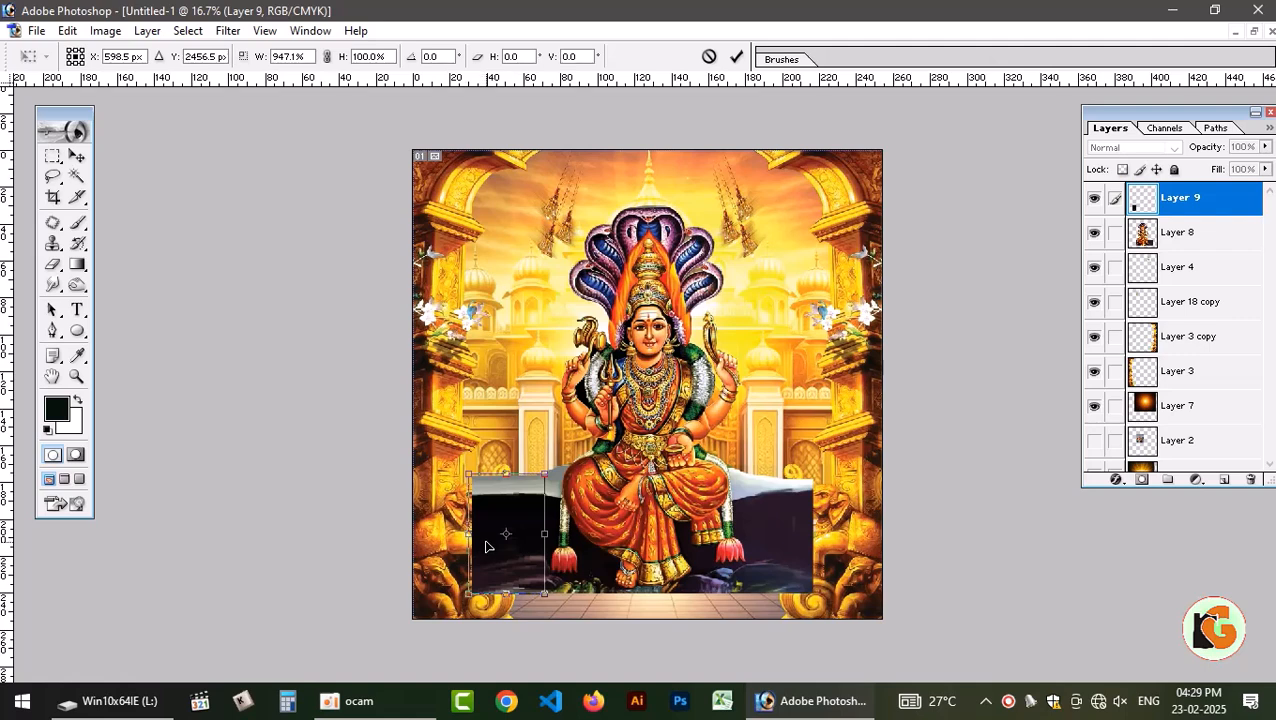
{"action": "key", "text": "Return"}
Link the stretched left rock strip with the deity's Layer 8 and merge them into one layer.
{"action": "key", "text": "m"}
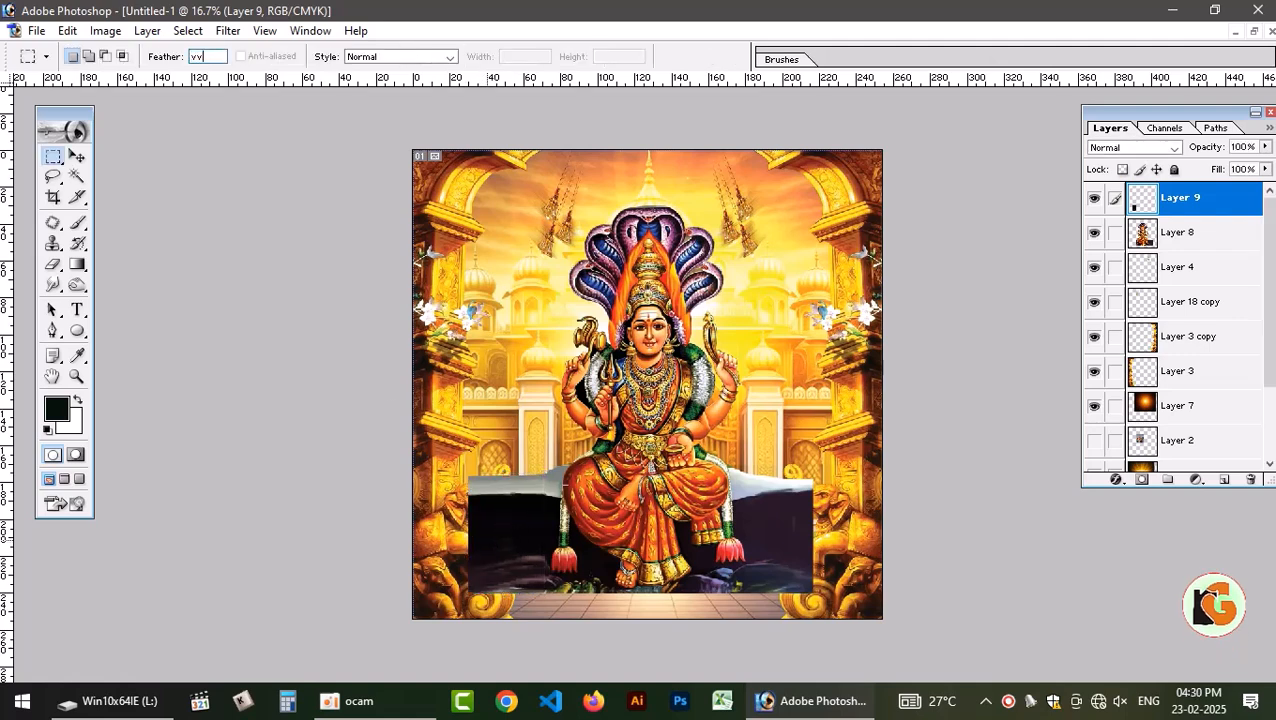
{"action": "left_click", "coordinate": [77, 156]}
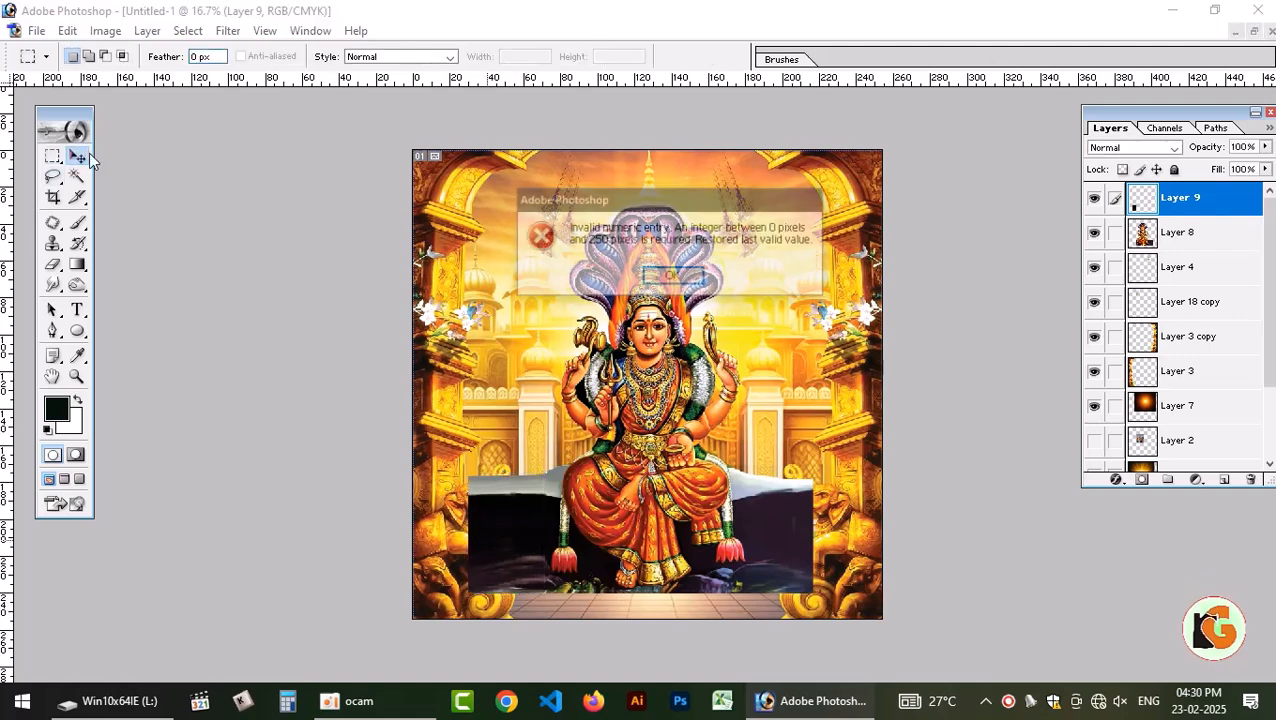
{"action": "left_click", "coordinate": [672, 277]}
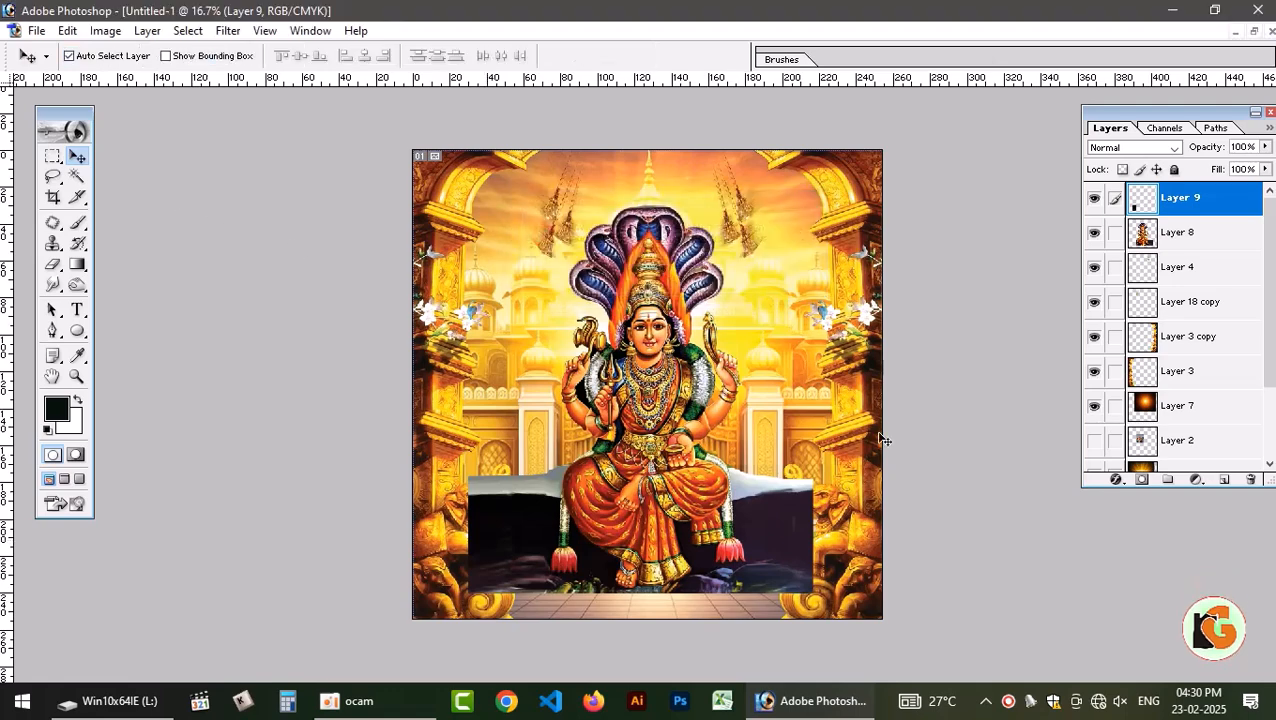
{"action": "right_click", "coordinate": [652, 425]}
{"action": "left_click", "coordinate": [690, 474]}
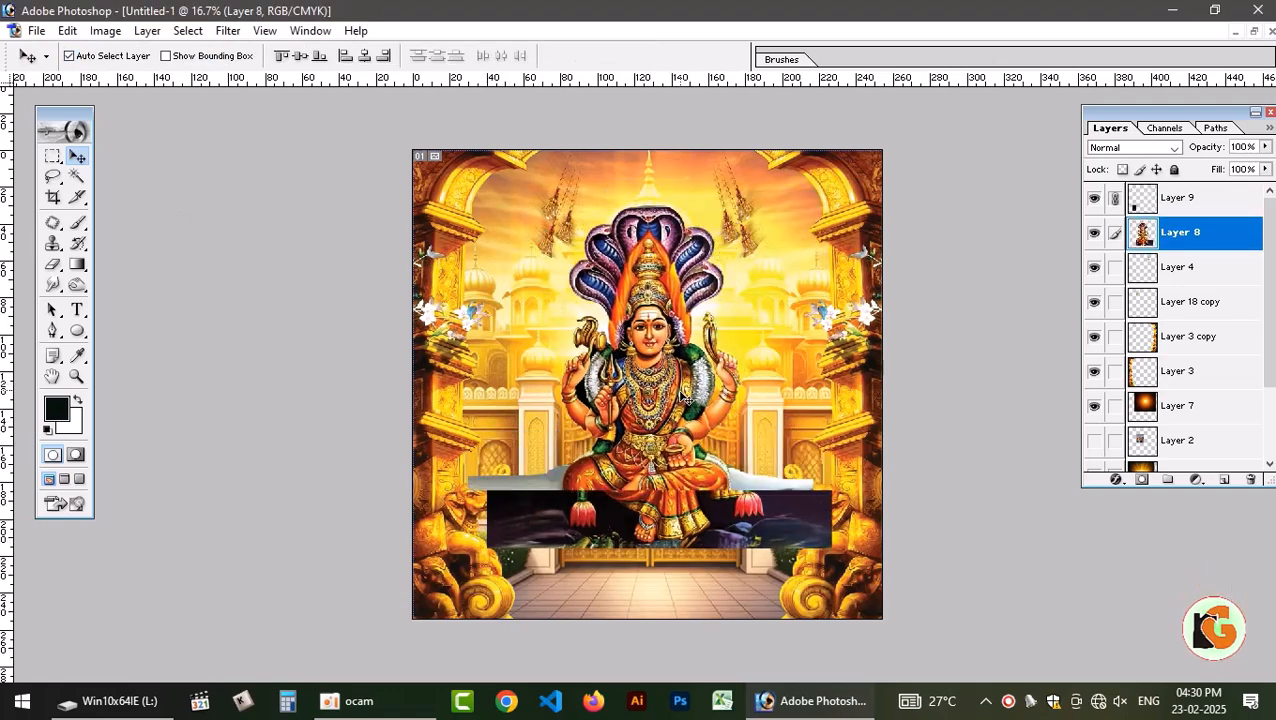
{"action": "key", "text": "ctrl+e"}
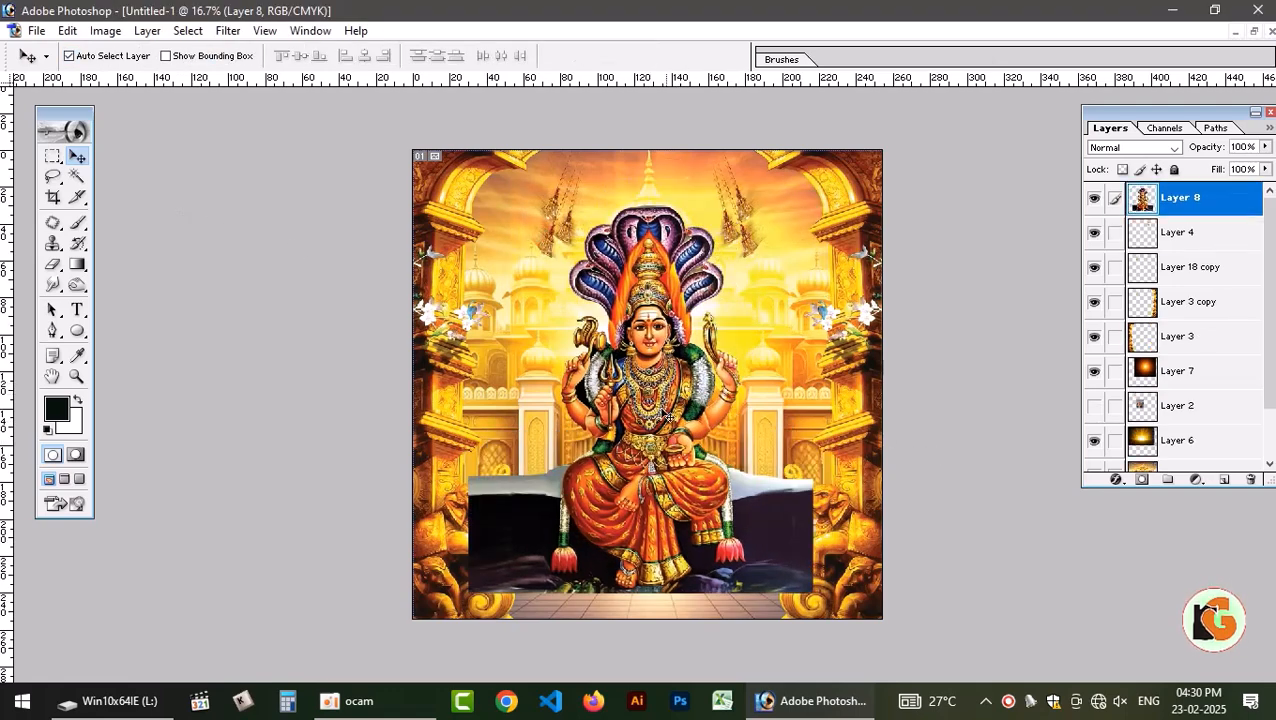
Try to fade both ends of the rock seat by erasing on a new Layer 8 mask with a 1000 px soft brush.
{"action": "left_click", "coordinate": [1143, 481]}
{"action": "key", "text": "e"}
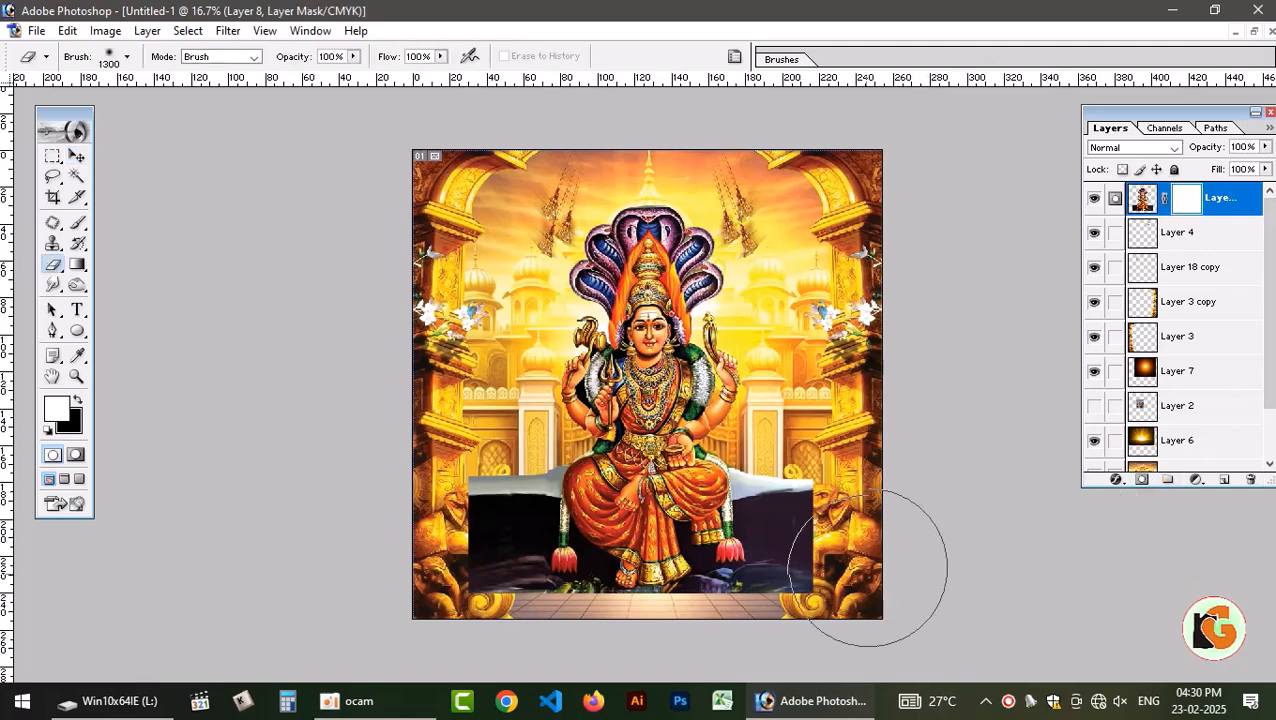
{"action": "key", "text": "bracketleft"}
{"action": "key", "text": "bracketleft"}
{"action": "key", "text": "bracketleft"}
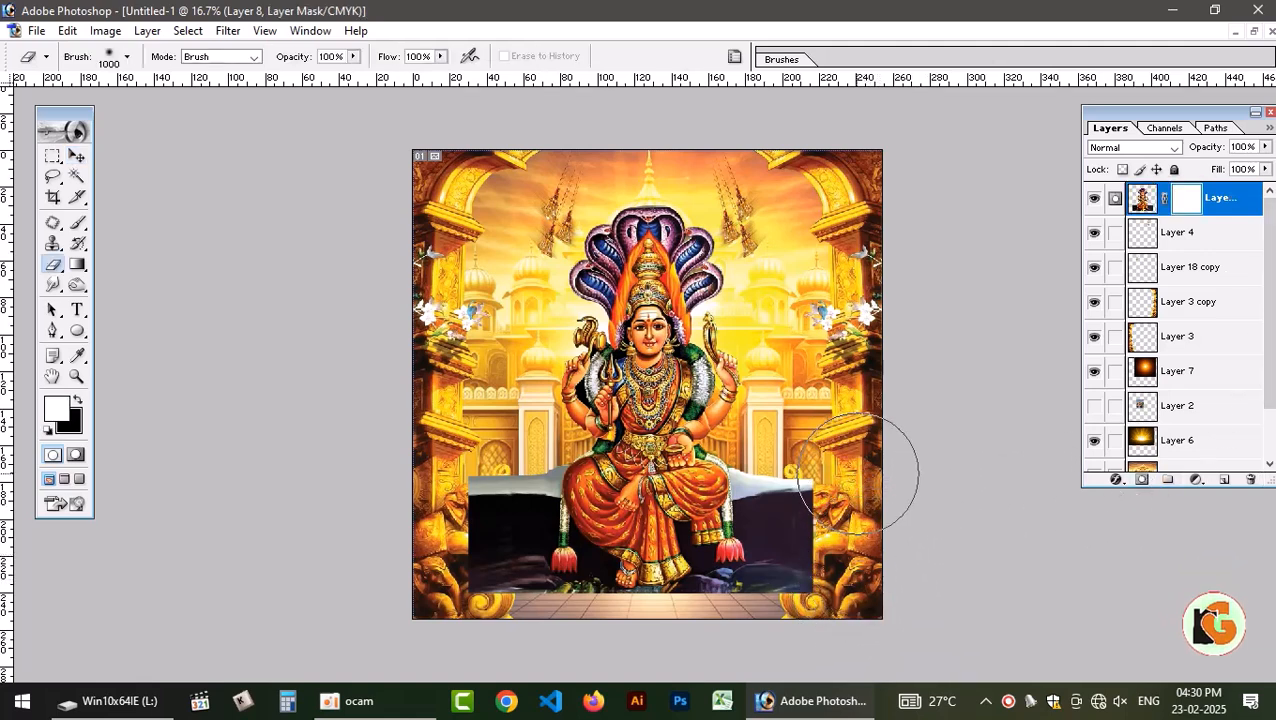
{"action": "left_click", "coordinate": [863, 524]}
{"action": "mouse_move", "coordinate": [863, 524]}
{"action": "left_mouse_down"}
{"action": "mouse_move", "coordinate": [835, 461]}
{"action": "mouse_move", "coordinate": [870, 591]}
{"action": "mouse_move", "coordinate": [865, 540]}
{"action": "mouse_move", "coordinate": [859, 588]}
{"action": "mouse_move", "coordinate": [852, 455]}
{"action": "mouse_move", "coordinate": [869, 569]}
{"action": "left_mouse_up"}
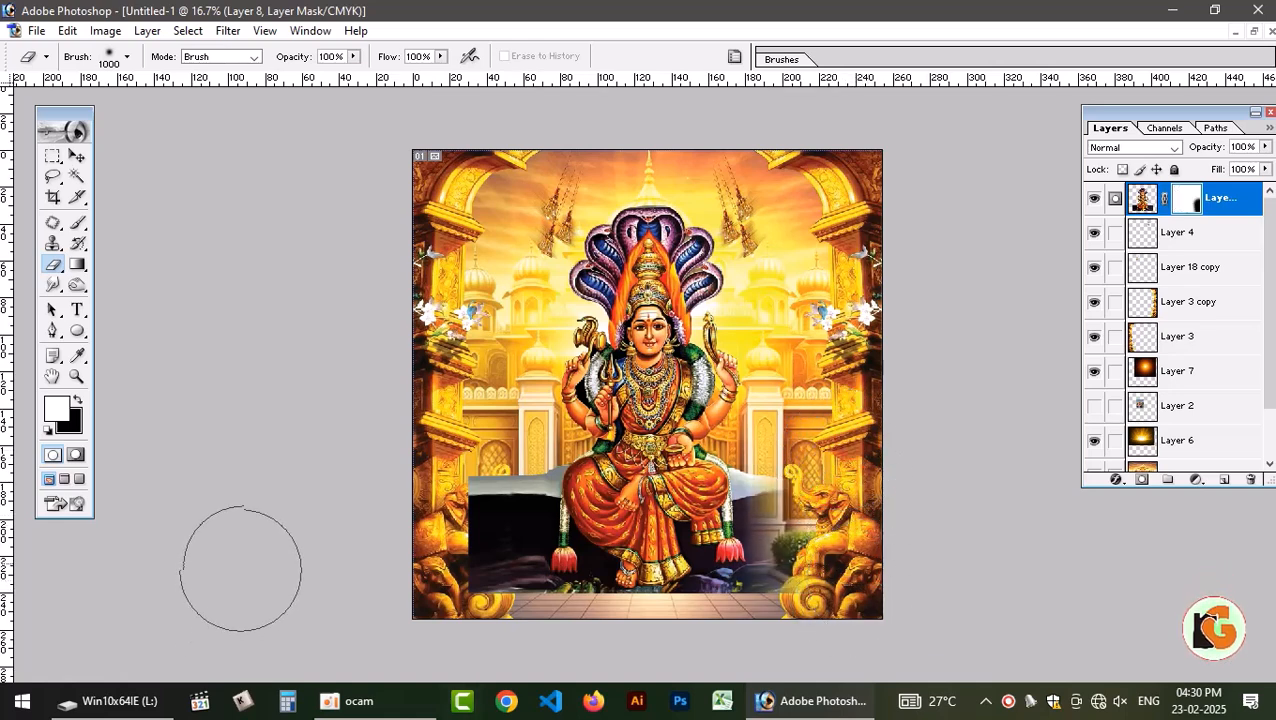
{"action": "left_click_drag", "start_coordinate": [384, 456], "coordinate": [400, 536]}
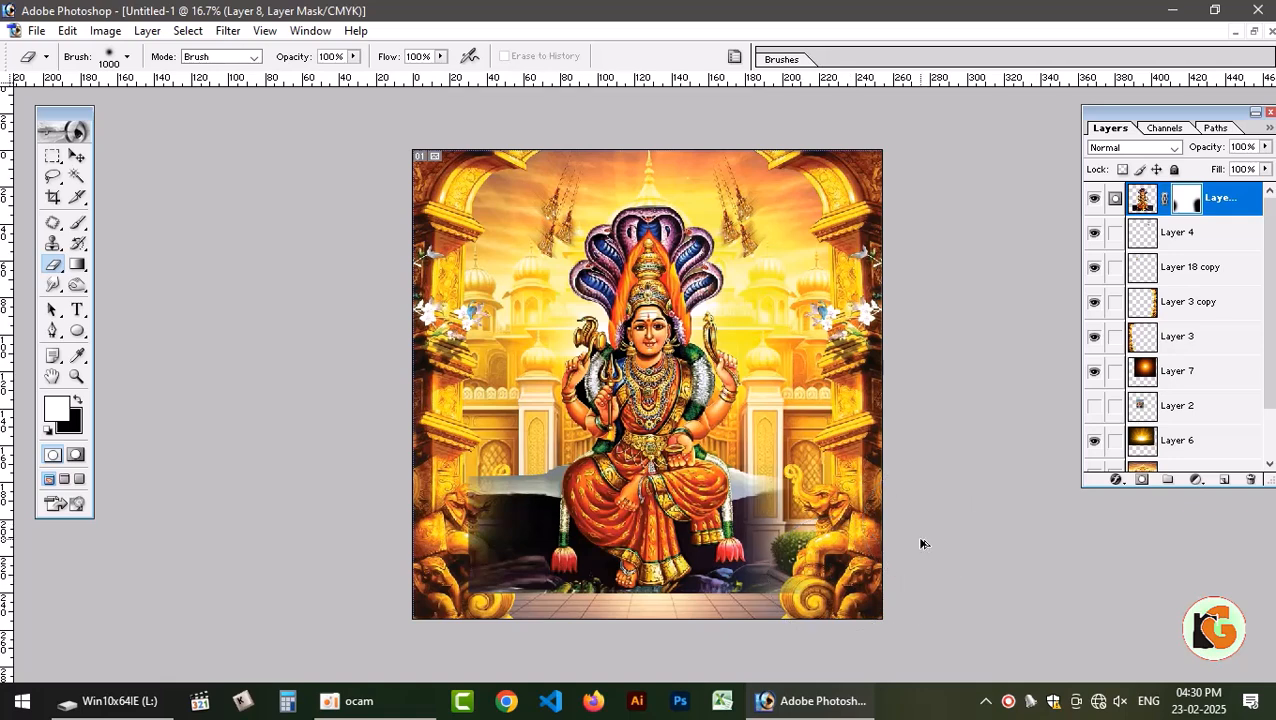
Undo the erasing strokes on the deity's layer mask.
{"action": "key", "text": "ctrl+alt+z"}
{"action": "key", "text": "ctrl+alt+z"}
{"action": "key", "text": "ctrl+alt+z"}
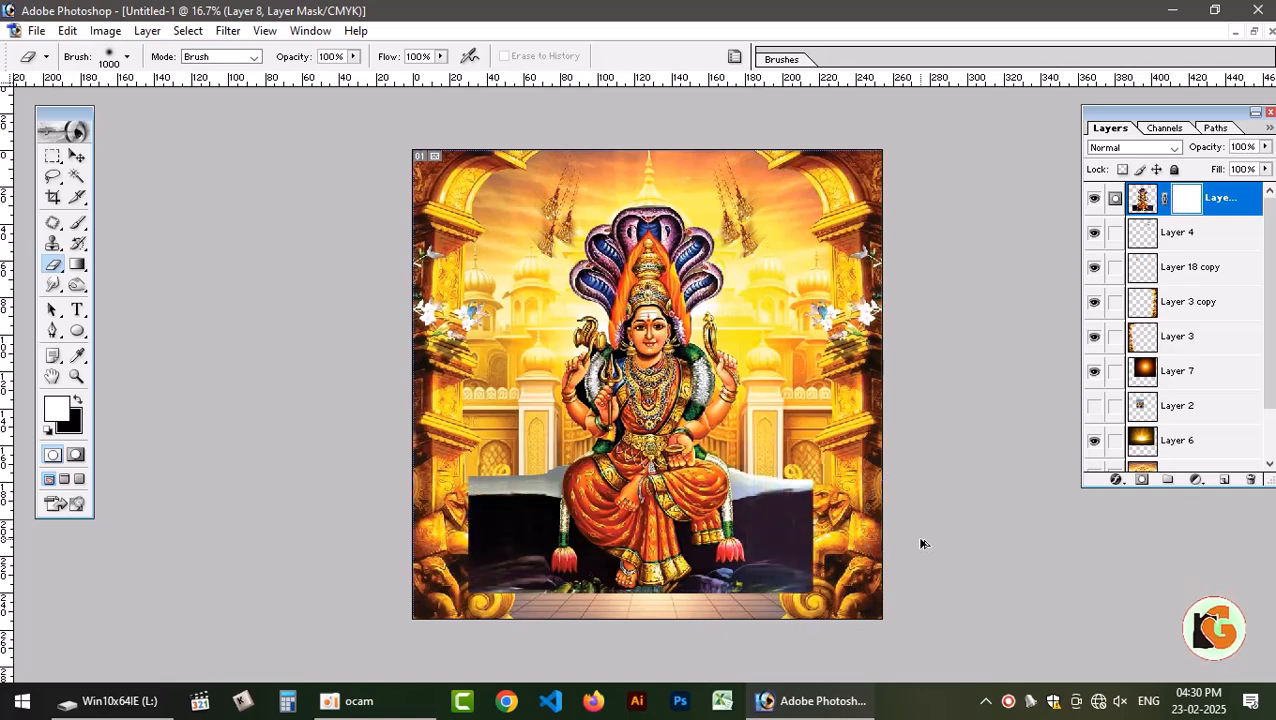
Bring the pillar layers Layer 3 copy and Layer 3 to the front, above the deity layer.
{"action": "key", "text": "v"}
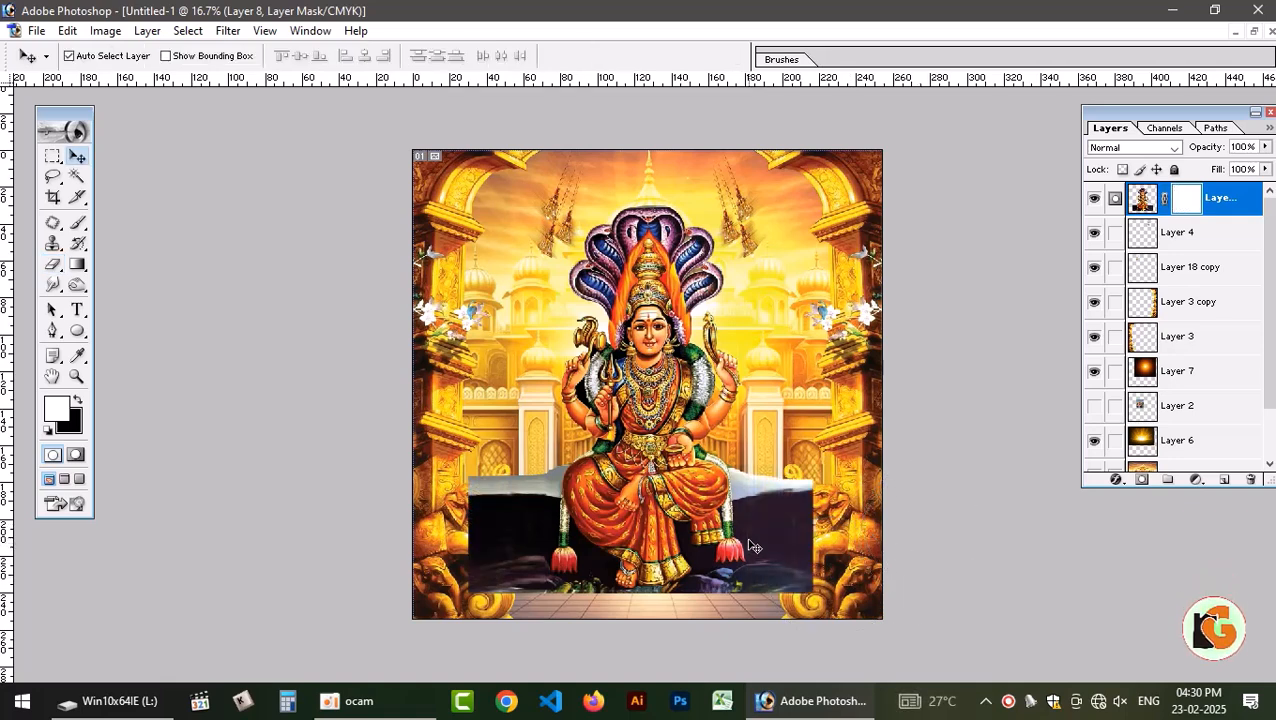
{"action": "left_click", "coordinate": [858, 521]}
{"action": "key", "text": "ctrl+shift+bracketright"}
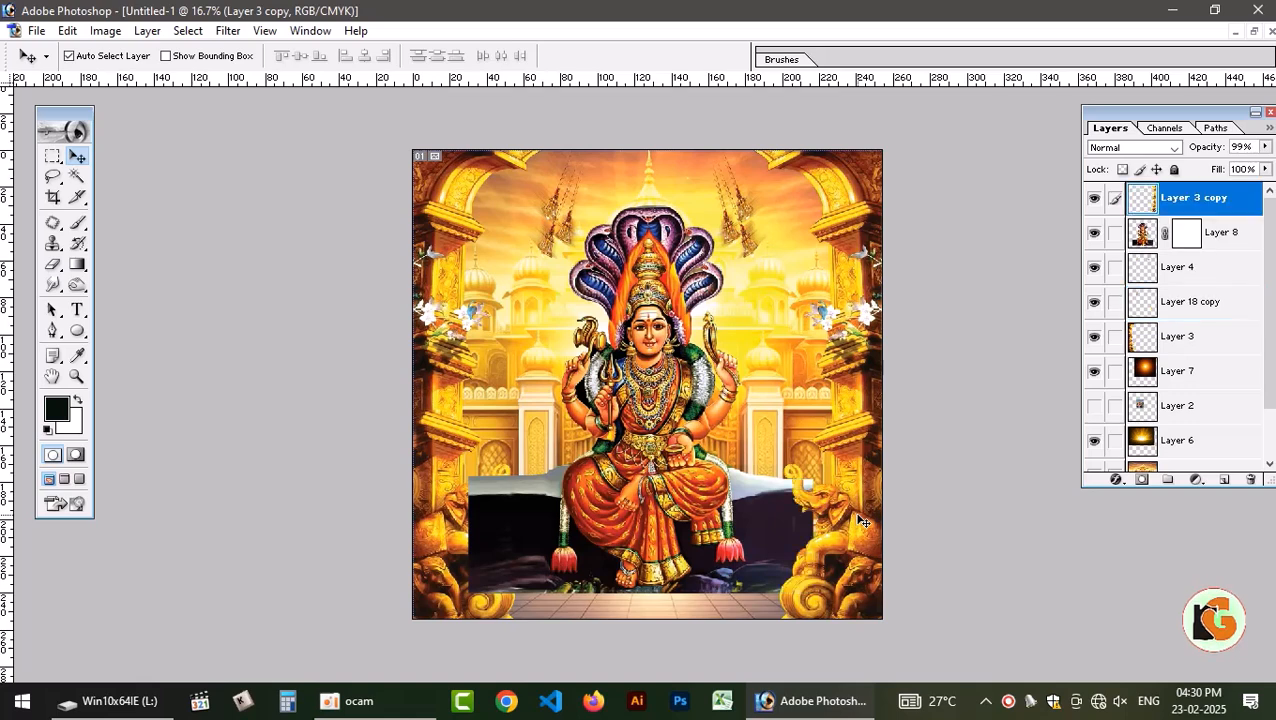
{"action": "left_click", "coordinate": [430, 540]}
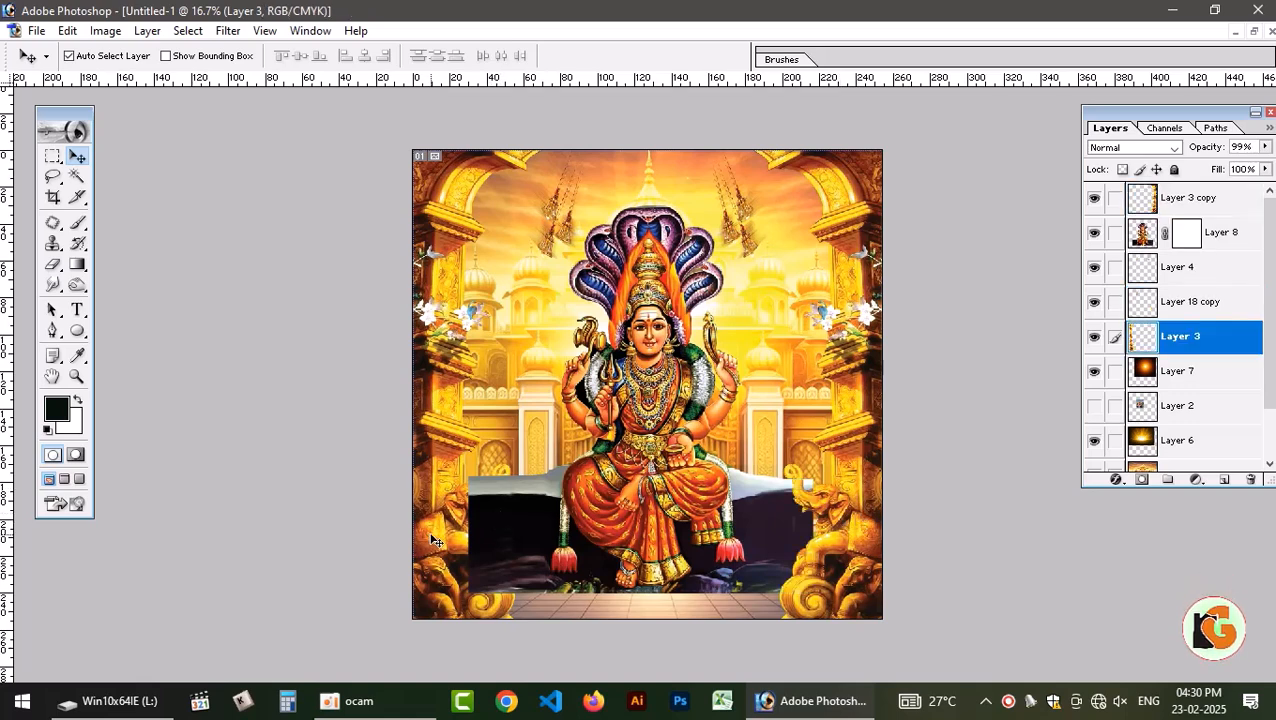
{"action": "key", "text": "ctrl+shift+bracketright"}
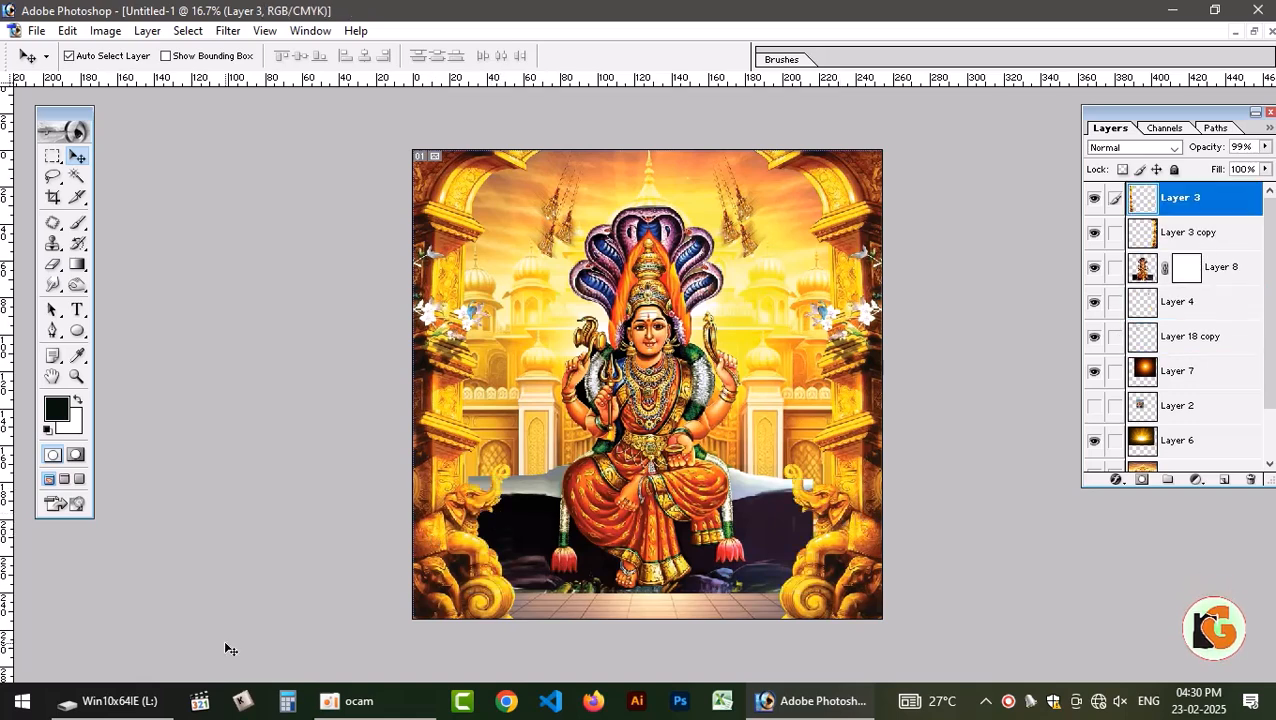
Discard the deity's layer mask and copy a strip from the rock seat's right edge to a new layer.
{"action": "left_click", "coordinate": [762, 526]}
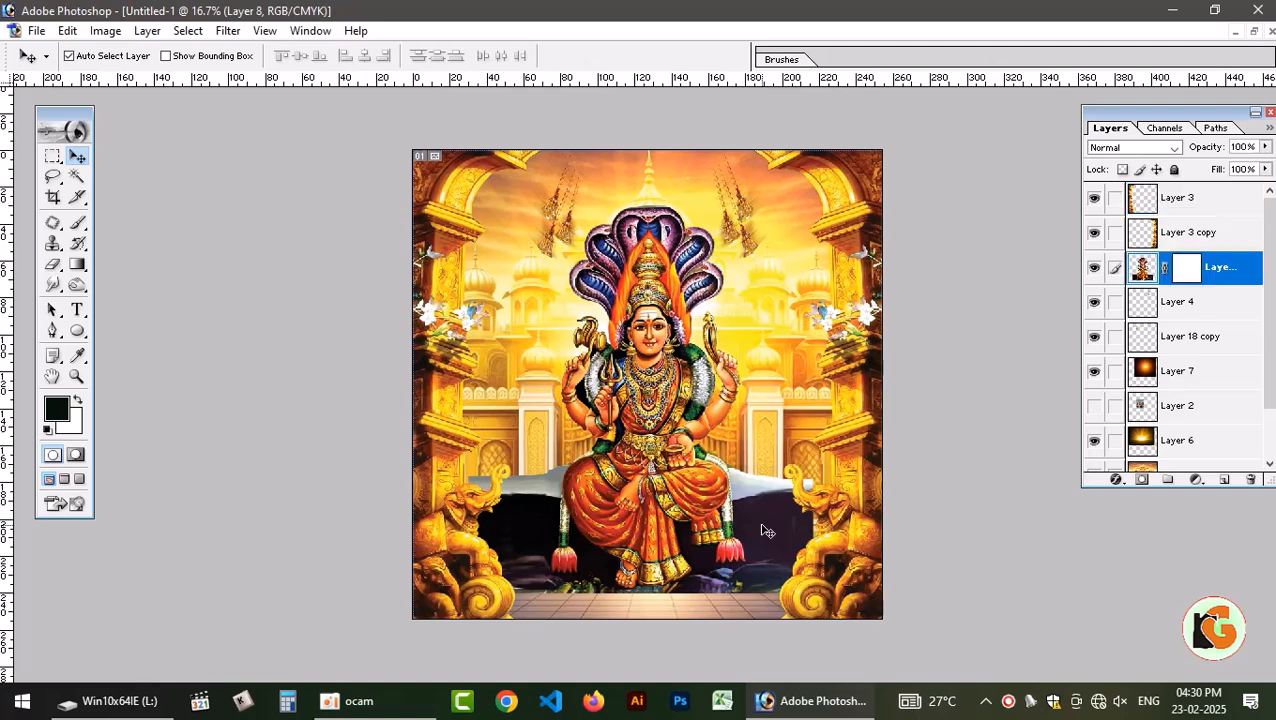
{"action": "right_click", "coordinate": [1187, 272]}
{"action": "left_click", "coordinate": [1105, 398]}
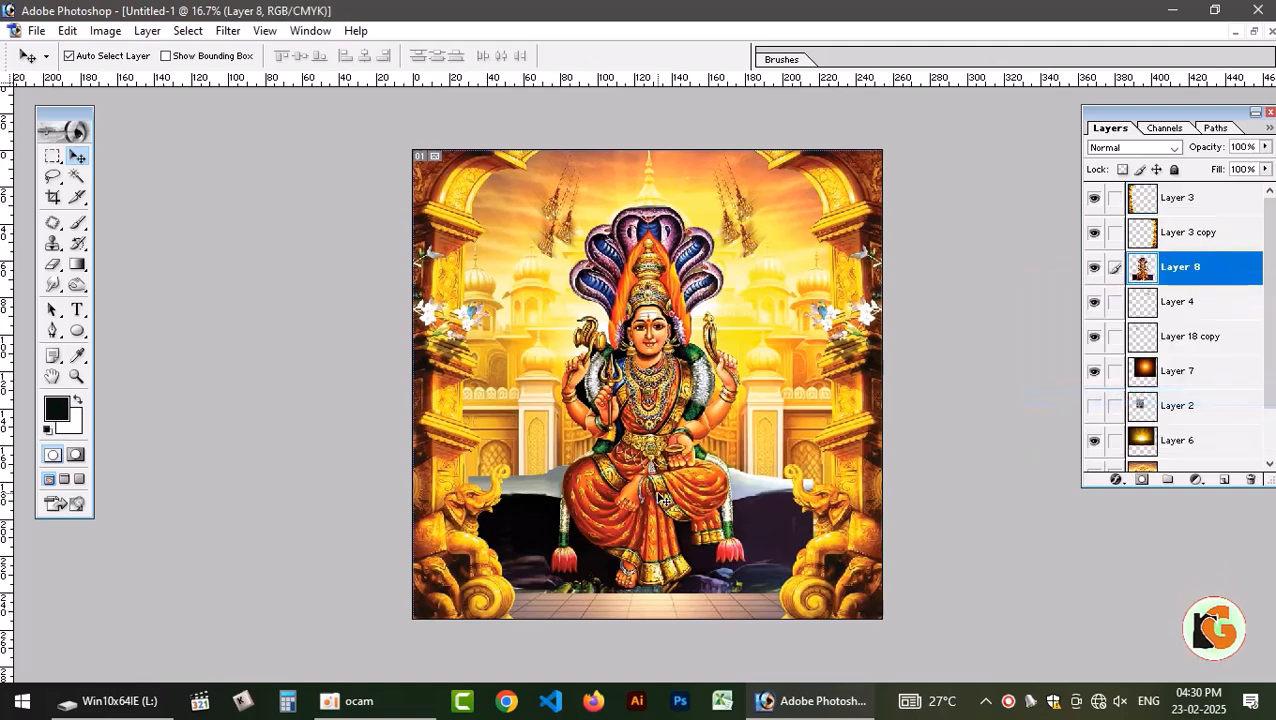
{"action": "key", "text": "m"}
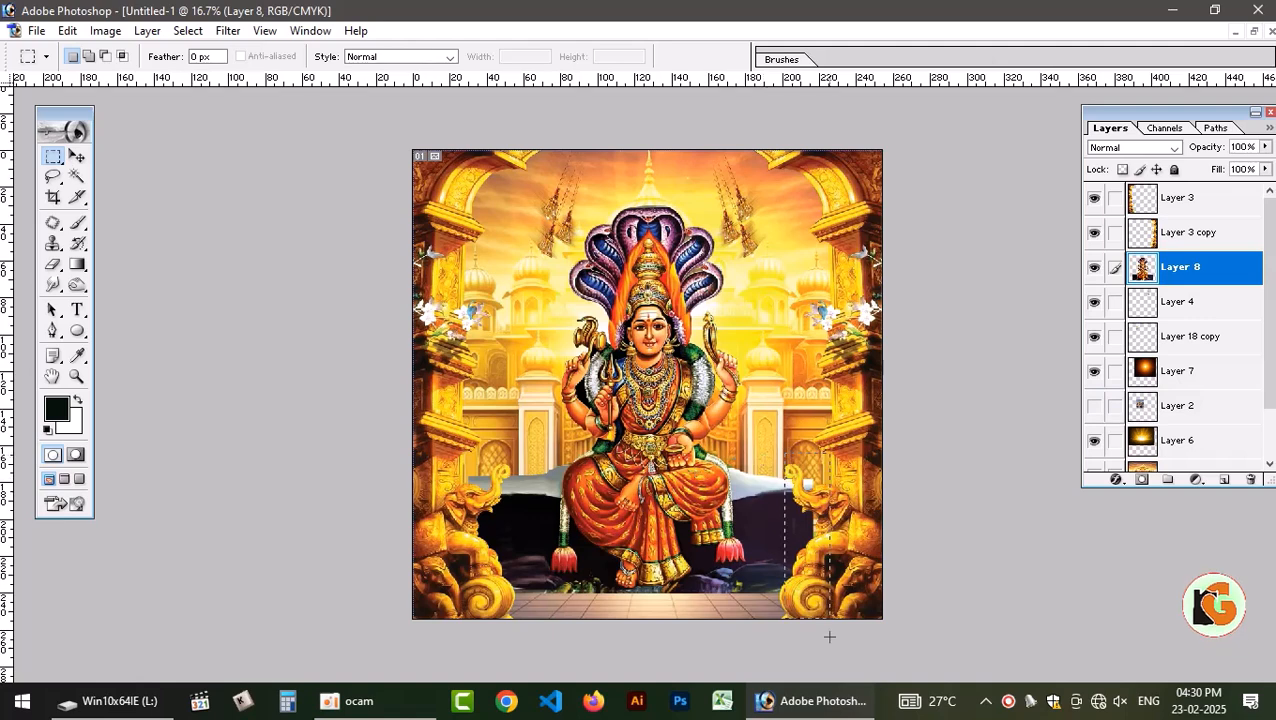
{"action": "key", "text": "ctrl+j"}
Stretch the copied right rock strip outward so the seat continues behind the right pillar.
{"action": "key", "text": "ctrl+t"}
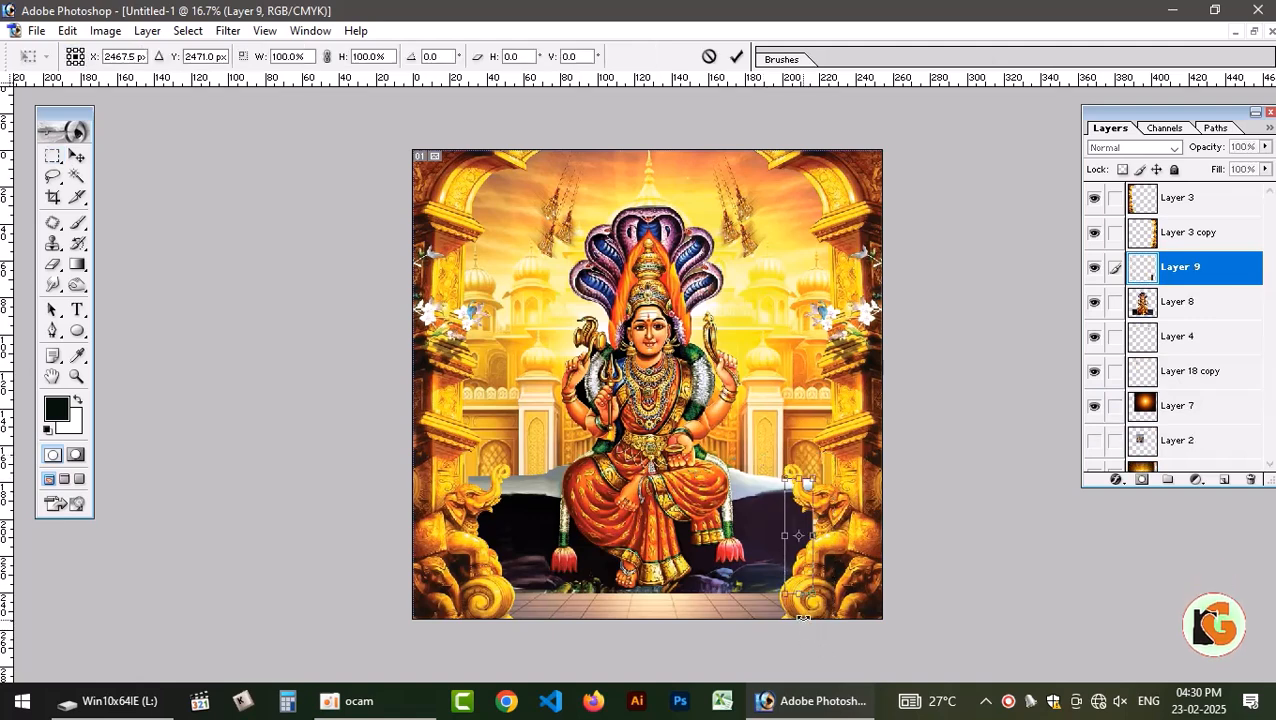
{"action": "key", "text": "Return"}
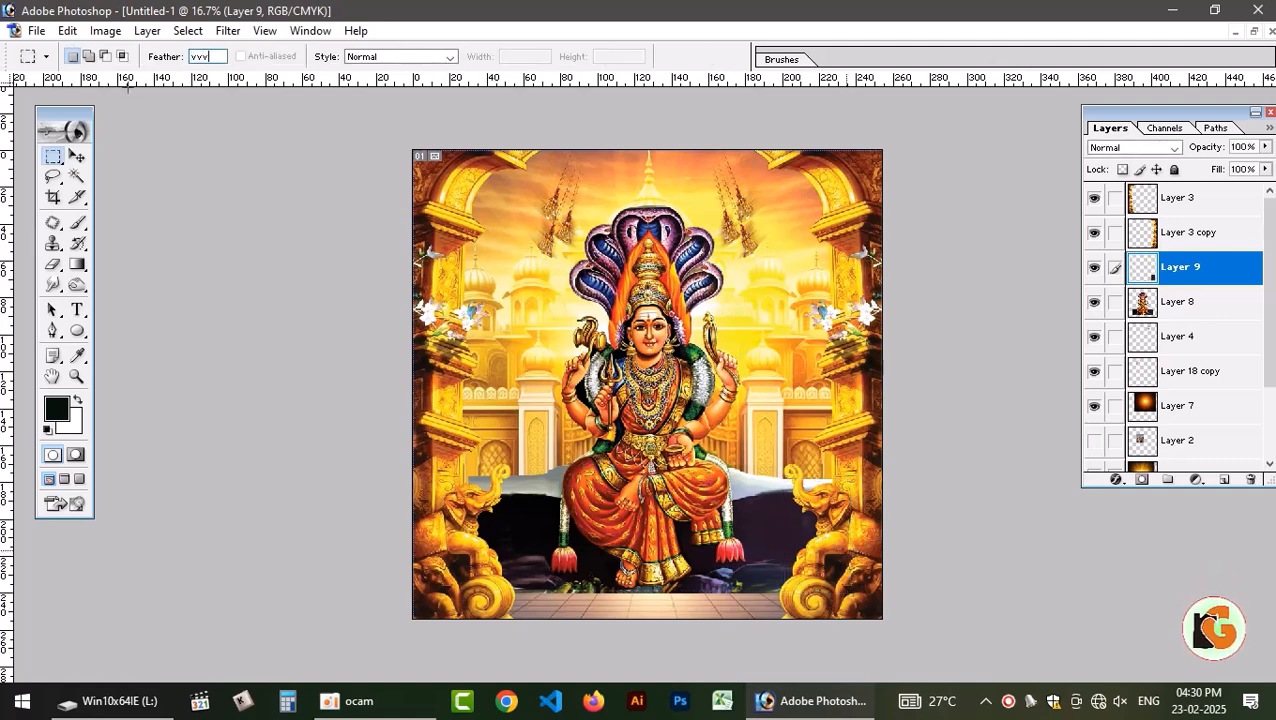
{"action": "left_click", "coordinate": [76, 156]}
{"action": "left_click", "coordinate": [669, 277]}
Copy a strip from the left edge of Layer 8's rock seat to a new layer and stretch it outward behind the left pillar.
{"action": "left_click", "coordinate": [650, 347]}
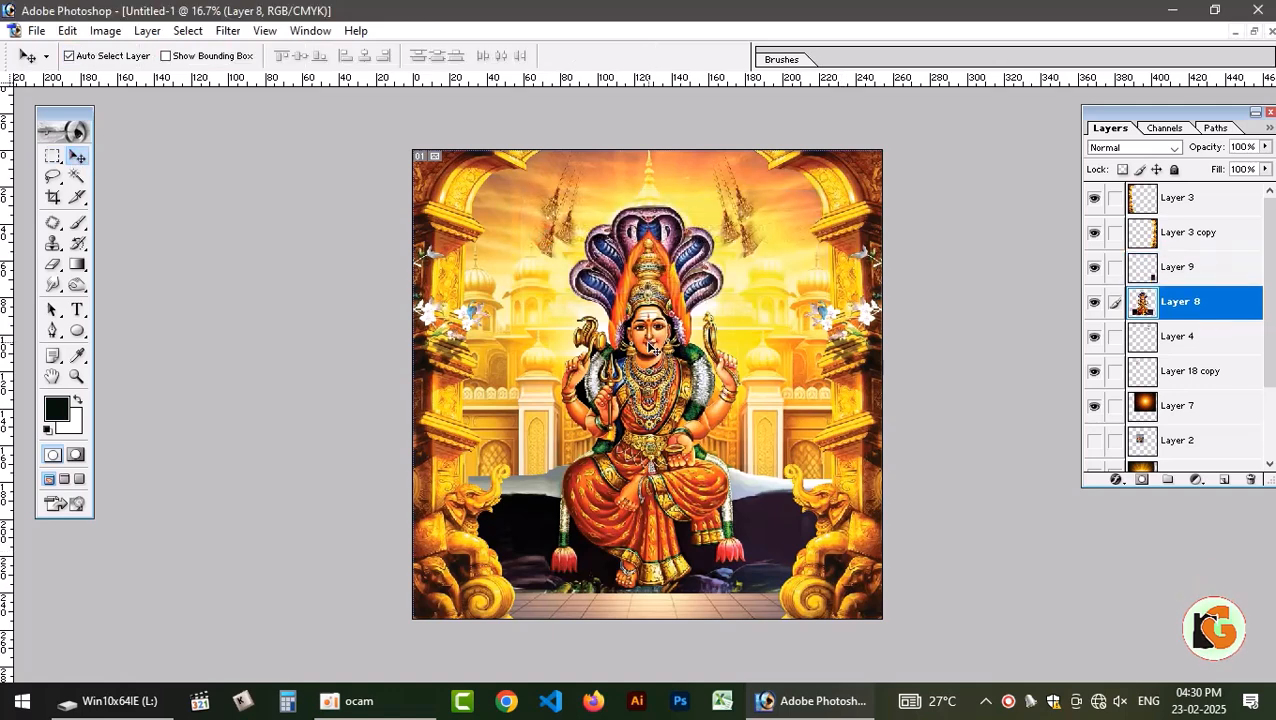
{"action": "key", "text": "m"}
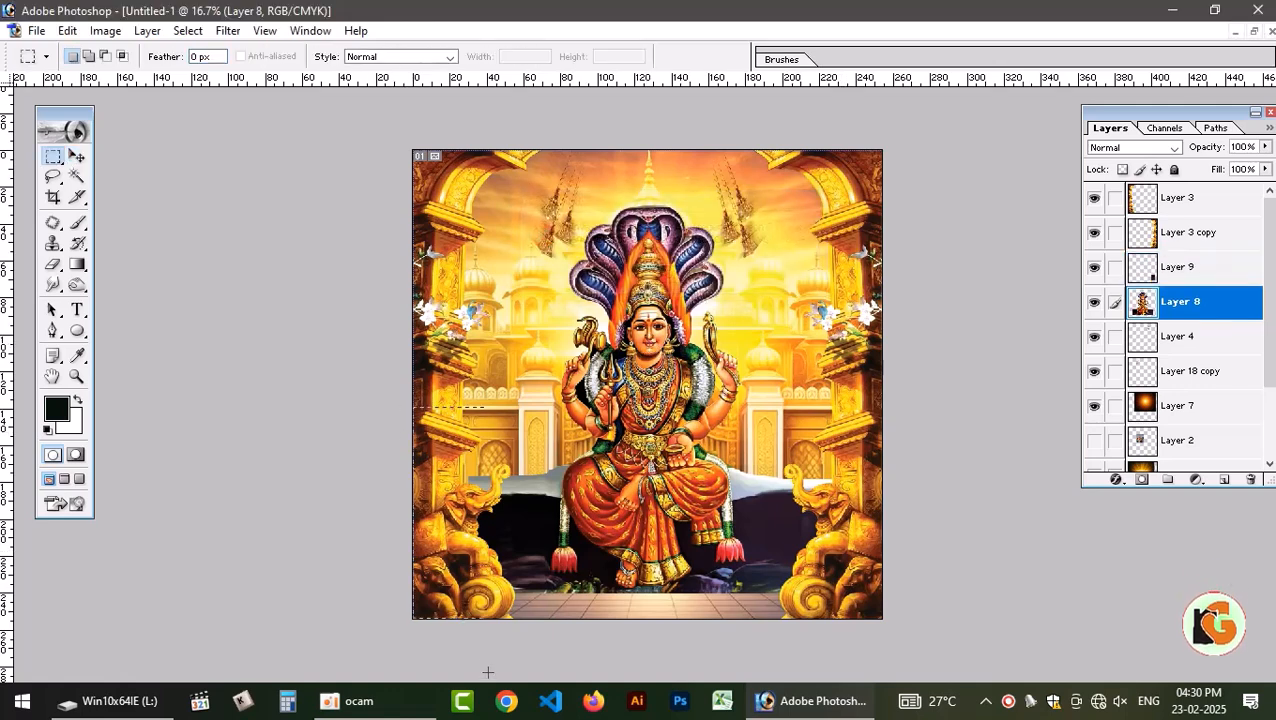
{"action": "key", "text": "ctrl+j"}
{"action": "key", "text": "ctrl+t"}
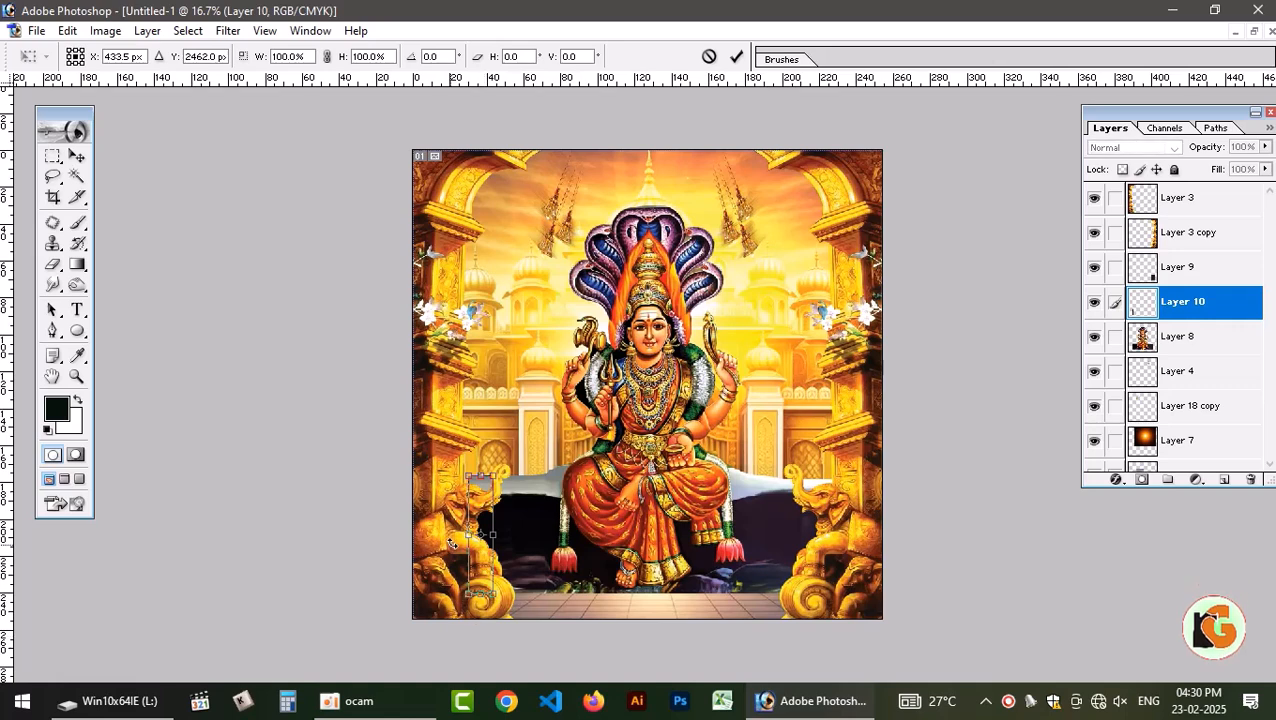
{"action": "left_click_drag", "start_coordinate": [467, 535], "coordinate": [402, 535]}
{"action": "key", "text": "Return"}
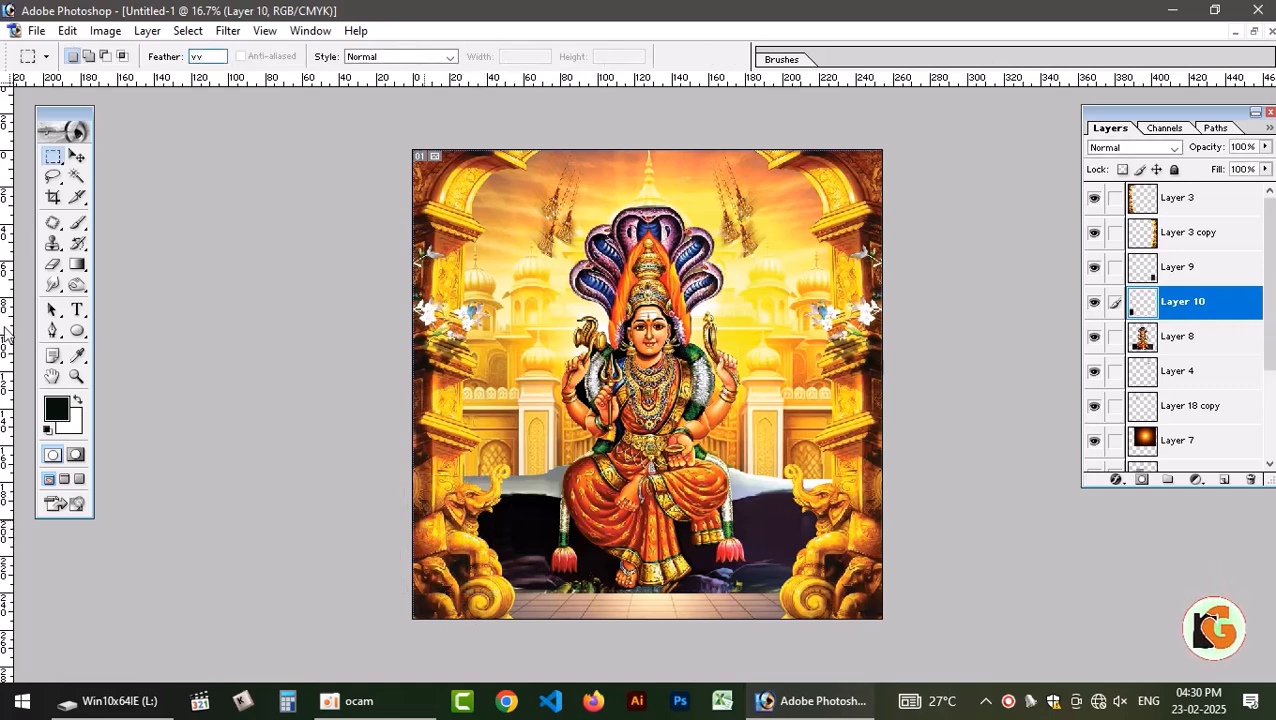
Link both rock strips, Layer 10 and Layer 9, to the deity's Layer 8 and merge them into it.
{"action": "left_click", "coordinate": [77, 156]}
{"action": "left_click", "coordinate": [673, 277]}
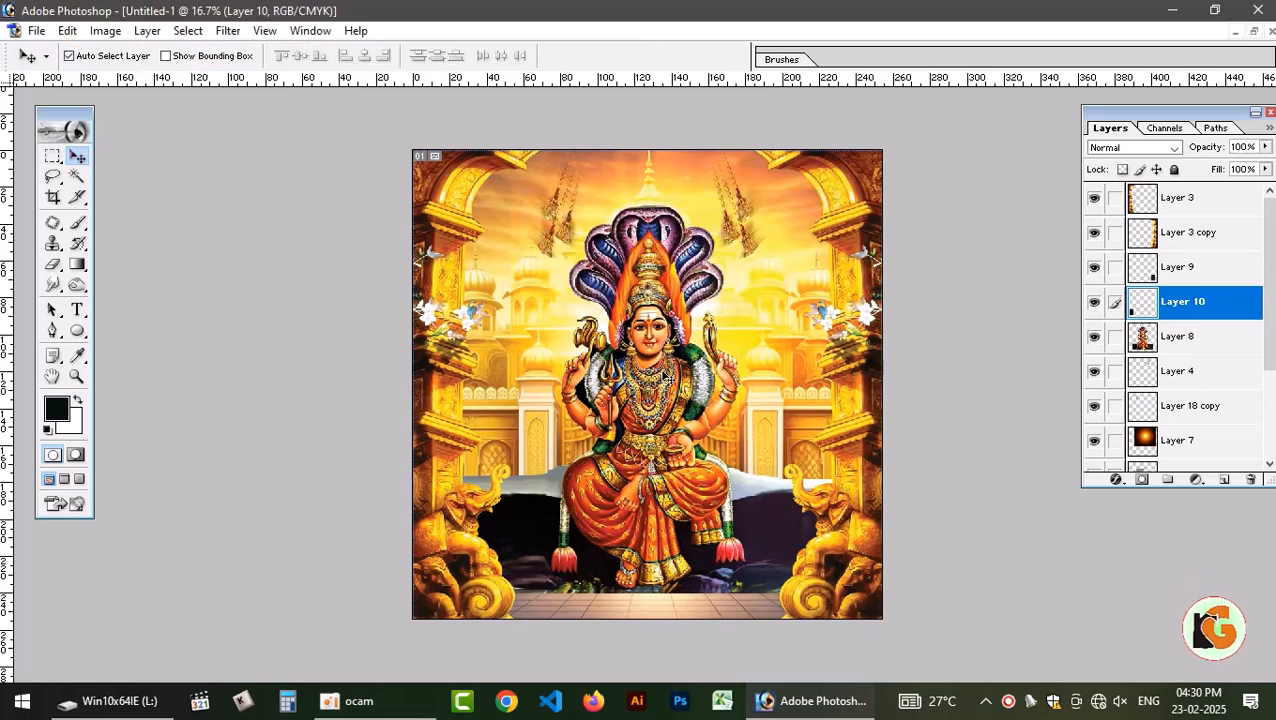
{"action": "right_click", "coordinate": [660, 388]}
{"action": "left_click", "coordinate": [697, 396]}
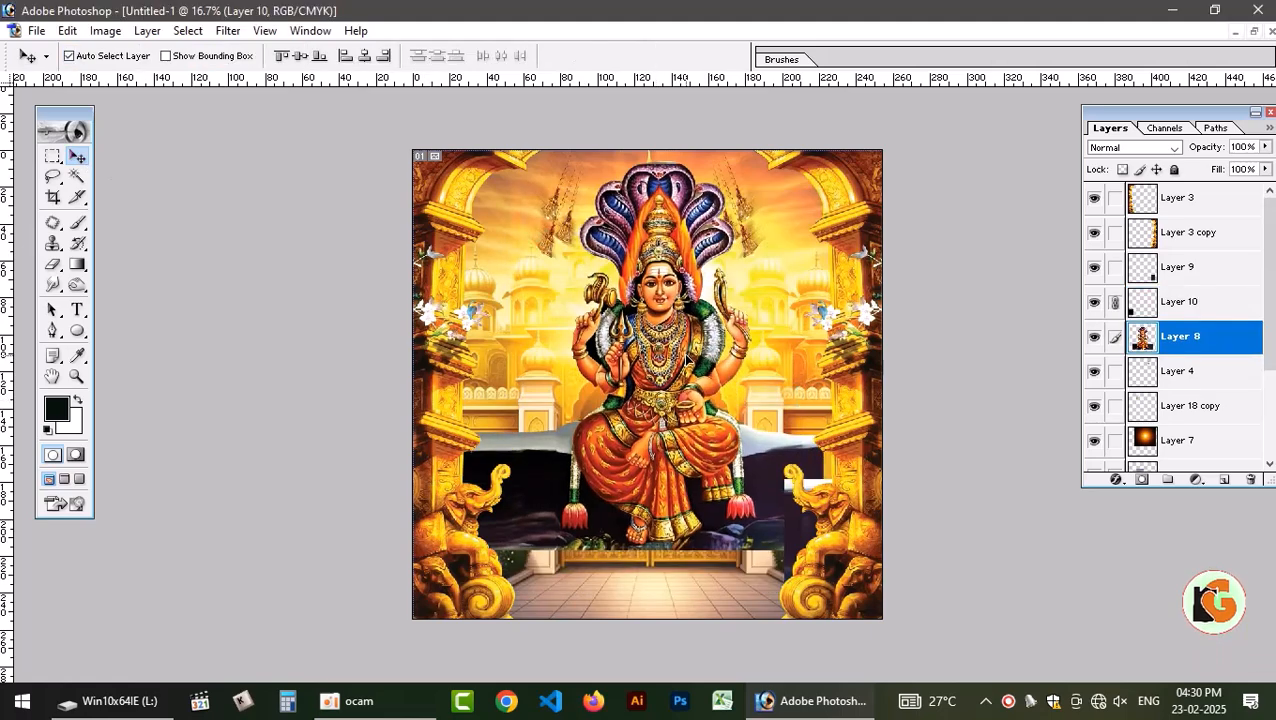
{"action": "right_click", "coordinate": [802, 518], "text": "shift"}
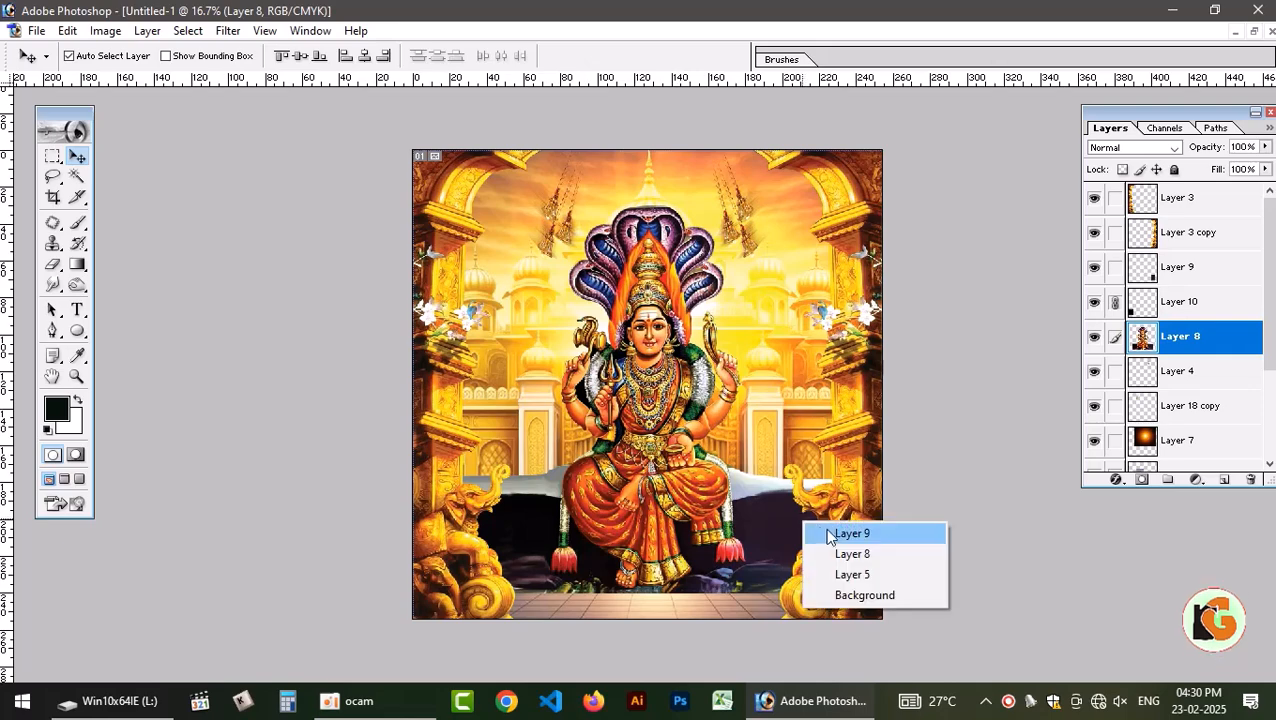
{"action": "left_click", "coordinate": [830, 534]}
{"action": "key", "text": "ctrl+e"}
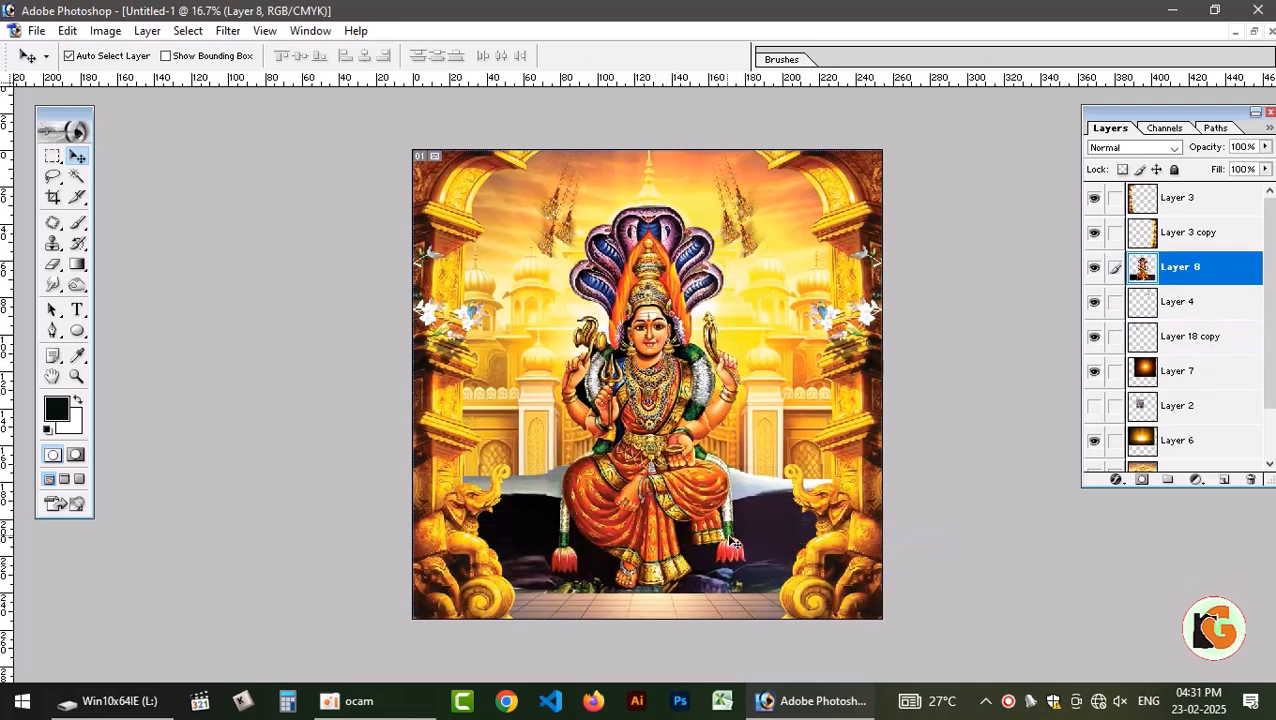
Add an empty layer mask to the deity's Layer 8.
{"action": "key", "text": "ctrl+0"}
{"action": "scroll", "coordinate": [726, 594], "scroll_direction": "up", "scroll_amount": 1}
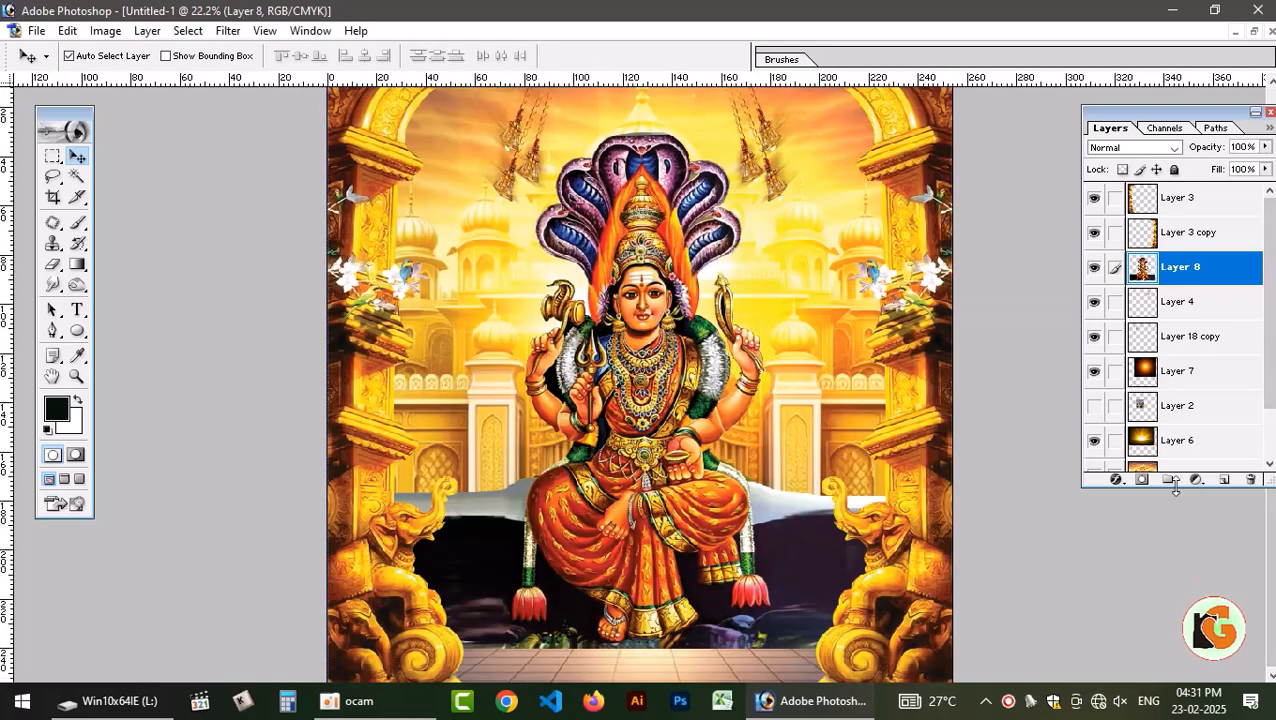
{"action": "left_click", "coordinate": [1140, 479]}
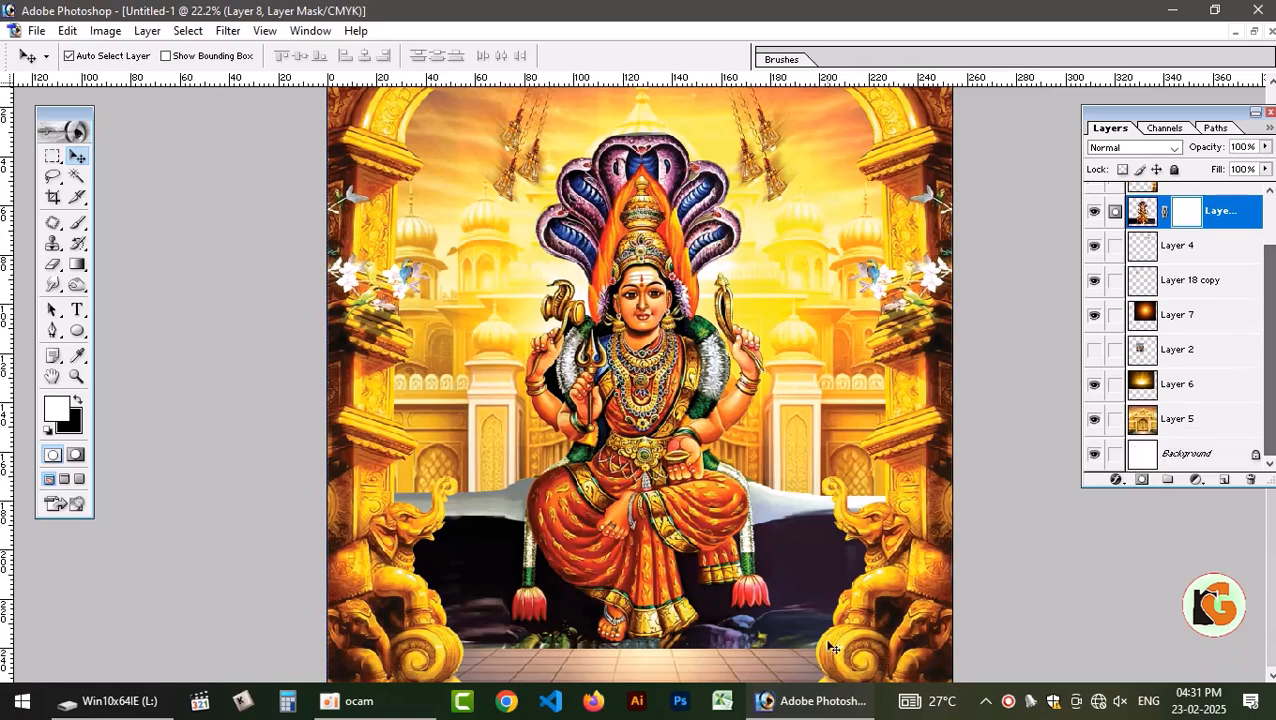
Smudge the bottom edge of Layer 8's rock seat into the tiled floor using the Smudge tool with a 250-pixel brush at 100% strength.
{"action": "left_click", "coordinate": [53, 284]}
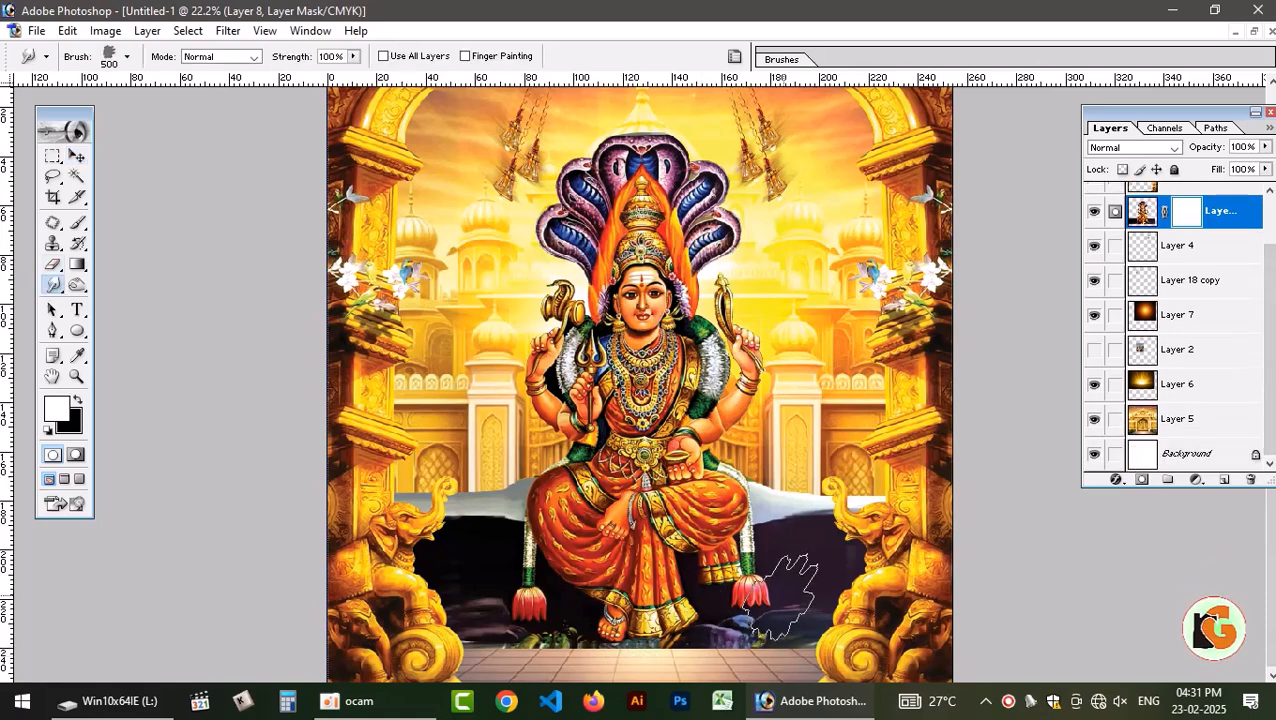
{"action": "key", "text": "bracketleft"}
{"action": "key", "text": "bracketleft"}
{"action": "key", "text": "bracketleft"}
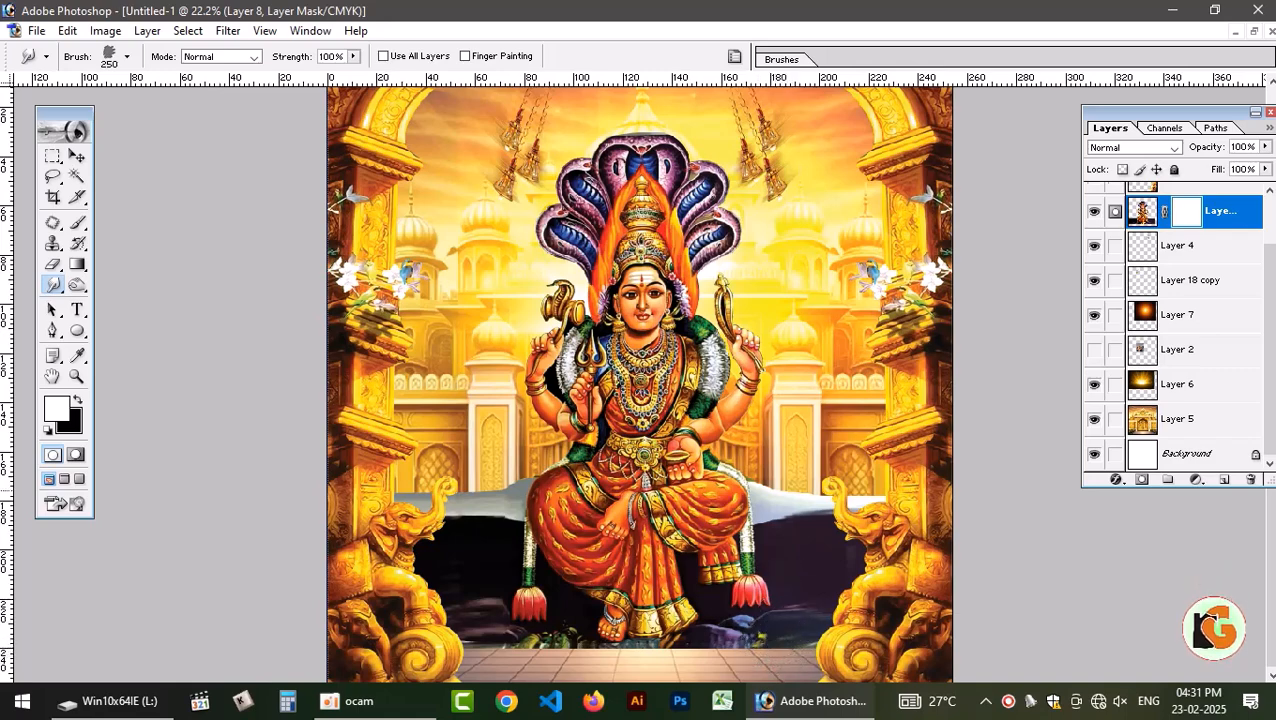
{"action": "left_click", "coordinate": [1142, 211]}
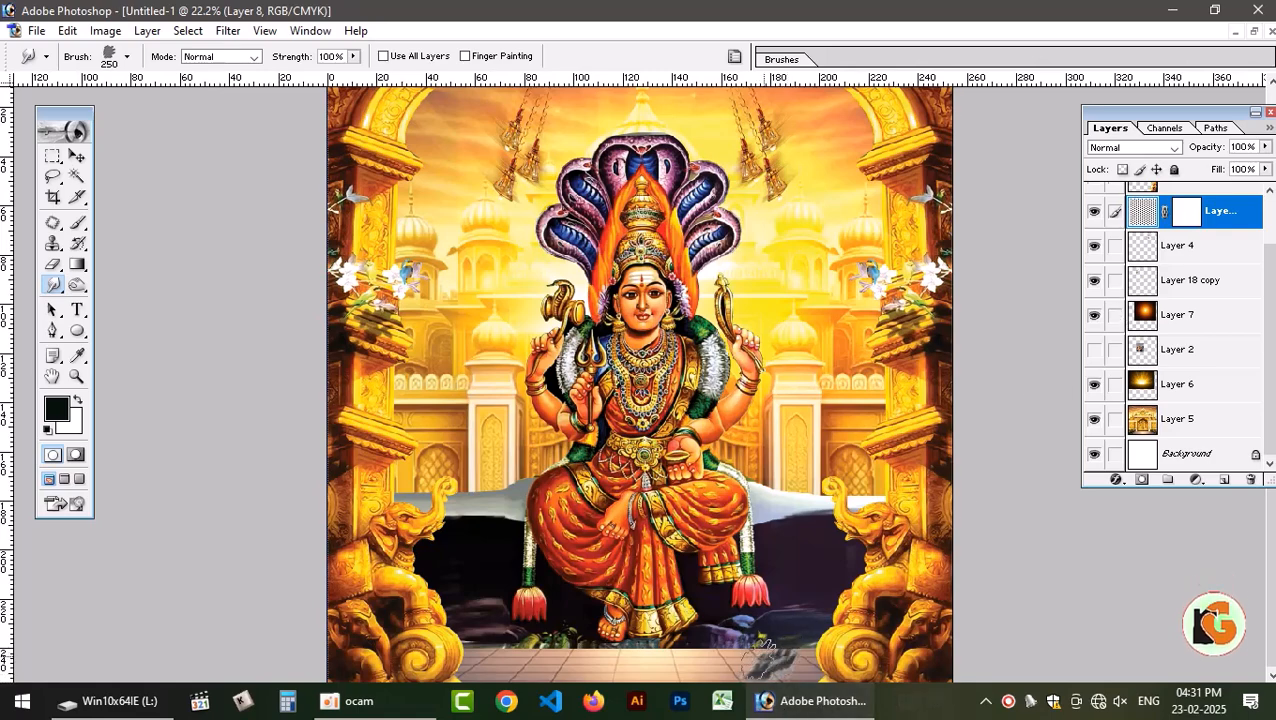
{"action": "mouse_move", "coordinate": [760, 652]}
{"action": "left_mouse_down"}
{"action": "mouse_move", "coordinate": [593, 652]}
{"action": "mouse_move", "coordinate": [547, 630]}
{"action": "mouse_move", "coordinate": [581, 650]}
{"action": "mouse_move", "coordinate": [467, 645]}
{"action": "left_mouse_up"}
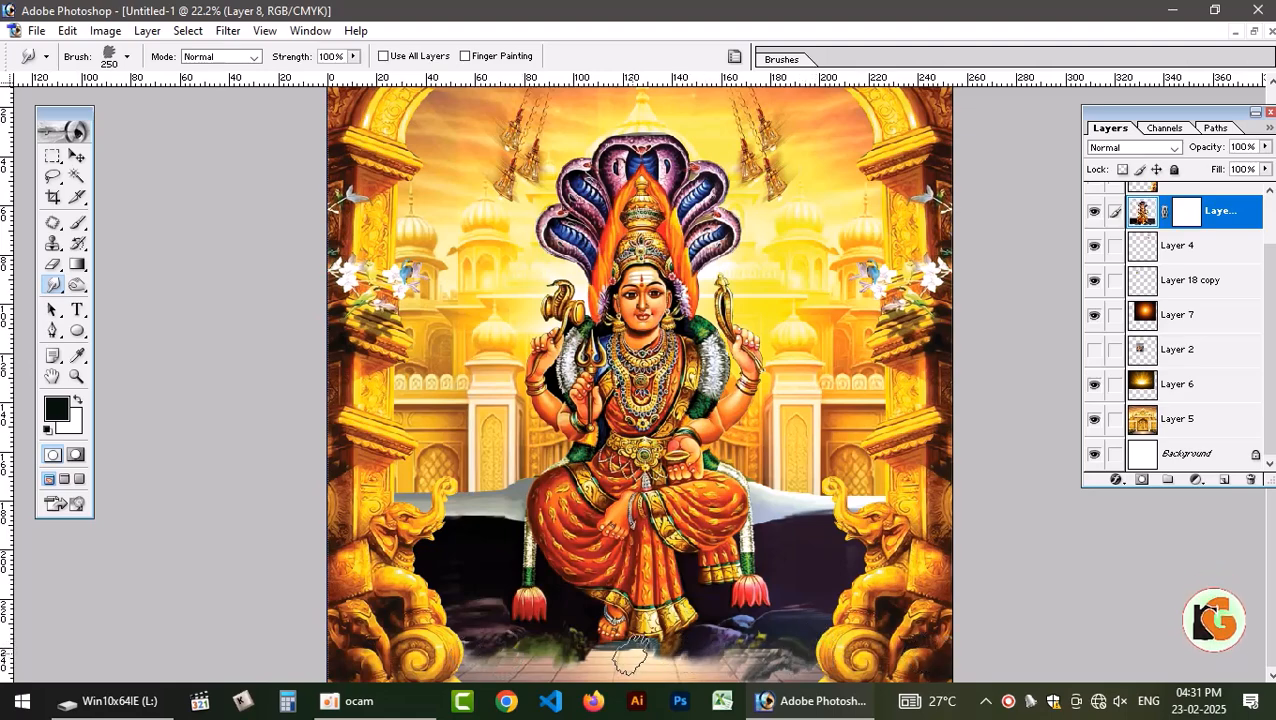
{"action": "mouse_move", "coordinate": [630, 655]}
{"action": "left_mouse_down"}
{"action": "mouse_move", "coordinate": [596, 661]}
{"action": "mouse_move", "coordinate": [615, 658]}
{"action": "left_mouse_up"}
{"action": "mouse_move", "coordinate": [696, 660]}
{"action": "left_mouse_down"}
{"action": "mouse_move", "coordinate": [733, 643]}
{"action": "mouse_move", "coordinate": [742, 648]}
{"action": "mouse_move", "coordinate": [715, 656]}
{"action": "mouse_move", "coordinate": [751, 643]}
{"action": "mouse_move", "coordinate": [797, 658]}
{"action": "mouse_move", "coordinate": [598, 666]}
{"action": "mouse_move", "coordinate": [612, 640]}
{"action": "mouse_move", "coordinate": [545, 660]}
{"action": "mouse_move", "coordinate": [494, 652]}
{"action": "mouse_move", "coordinate": [615, 664]}
{"action": "mouse_move", "coordinate": [492, 655]}
{"action": "mouse_move", "coordinate": [690, 660]}
{"action": "left_mouse_up"}
Shift the linked pair of hanging bells, Layer 4 and Layer 18 copy, slightly upward with the Move tool.
{"action": "scroll", "coordinate": [795, 433], "scroll_direction": "up", "scroll_amount": 1}
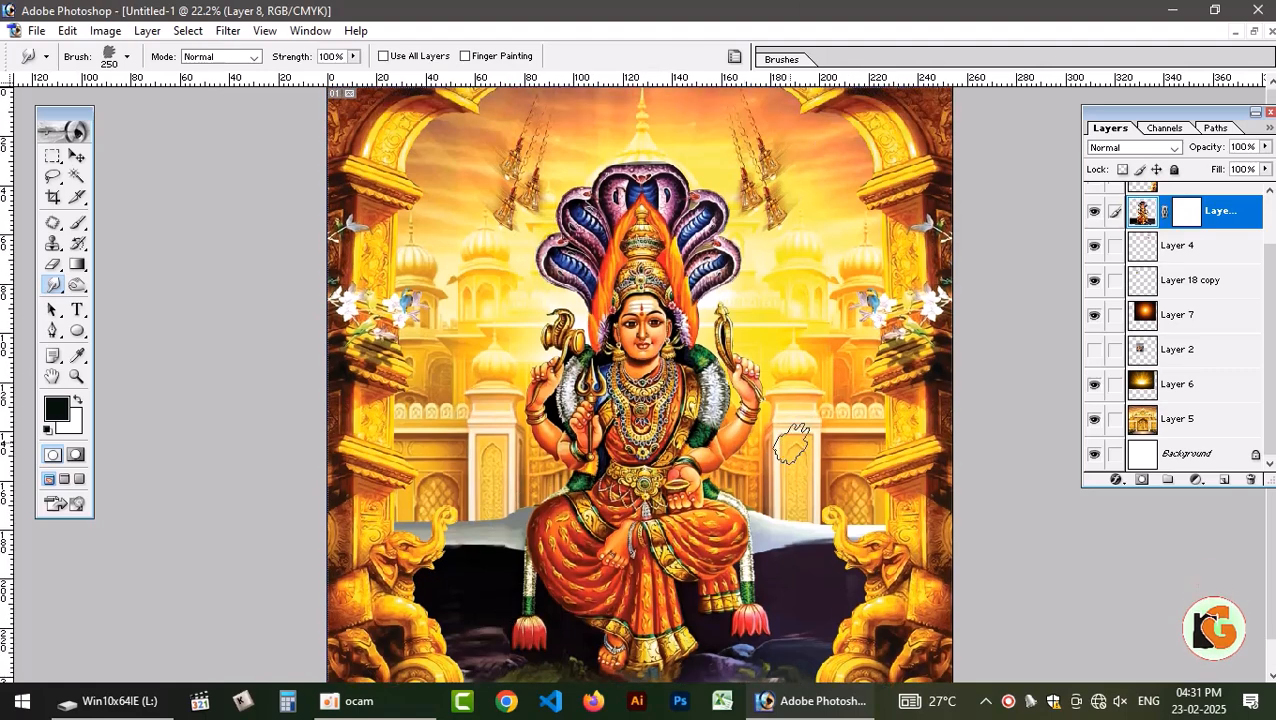
{"action": "scroll", "coordinate": [785, 435], "scroll_direction": "down", "scroll_amount": 1}
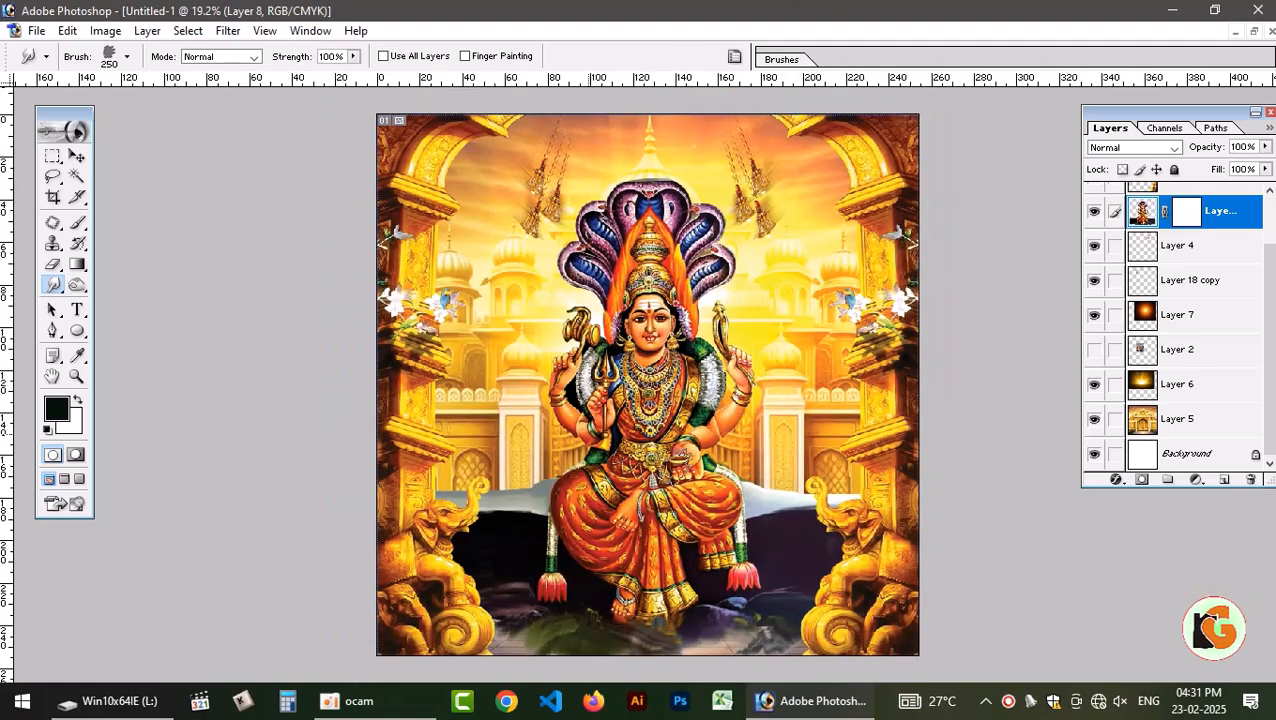
{"action": "key", "text": "v"}
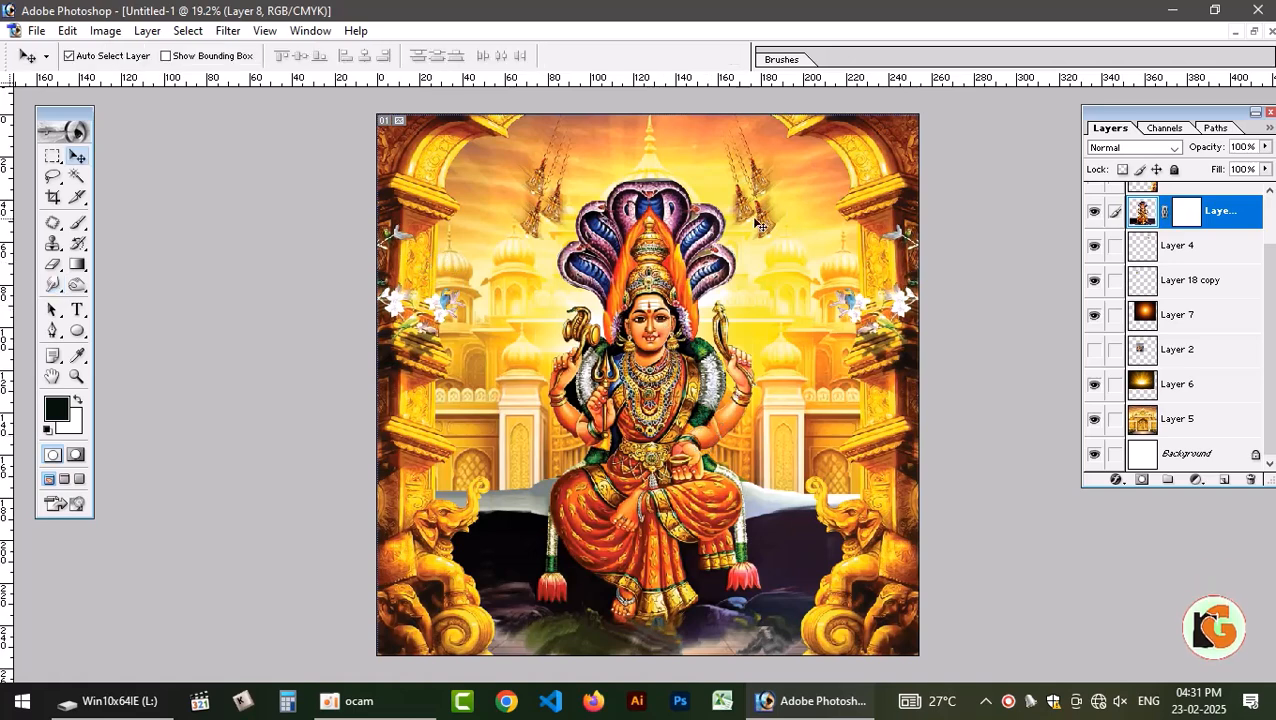
{"action": "left_click_drag", "start_coordinate": [759, 222], "coordinate": [759, 206]}
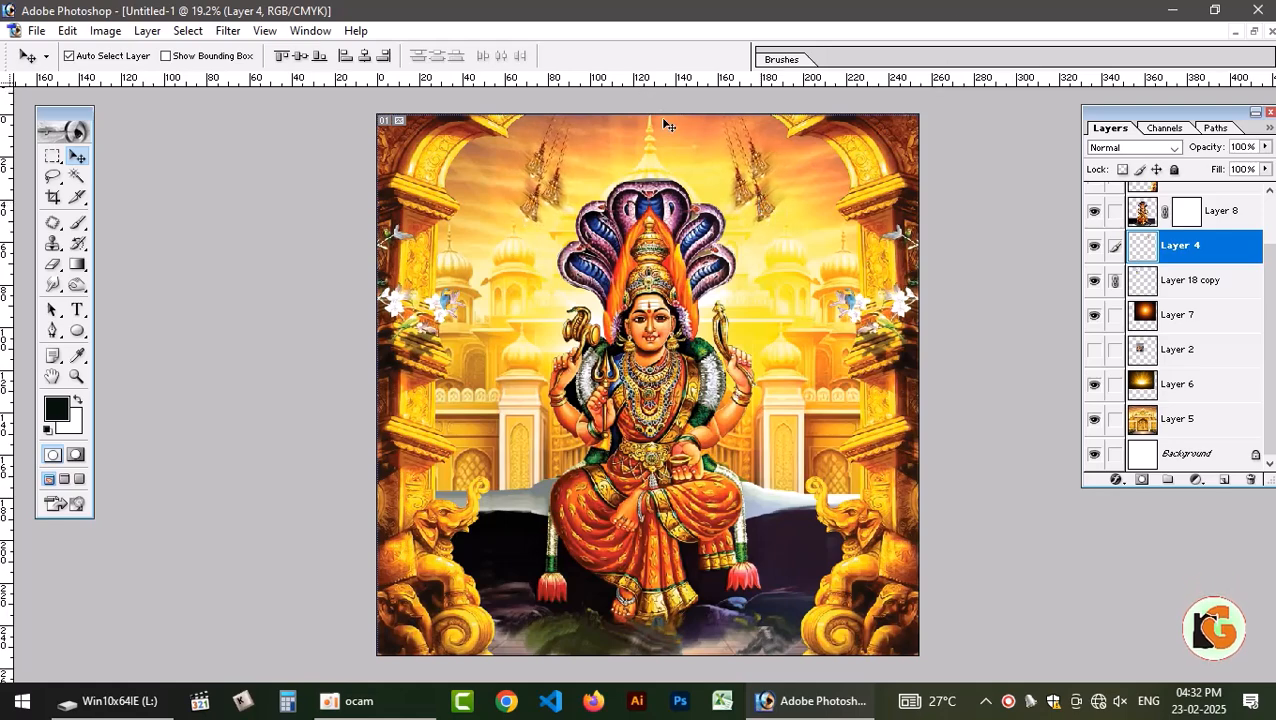
Open the velmurugan PSD banner from drive L: and copy its leaf-and-bead garland layer into Untitled-1.
{"action": "left_click", "coordinate": [1257, 32]}
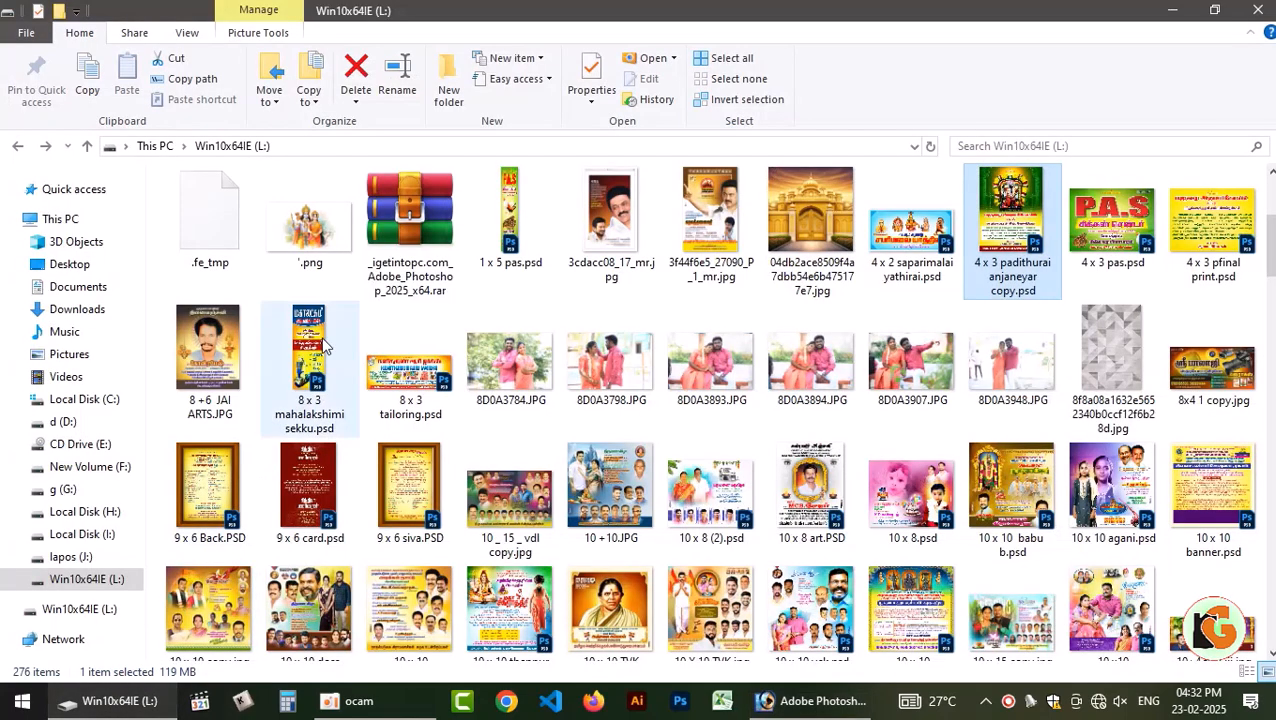
{"action": "left_click", "coordinate": [110, 700]}
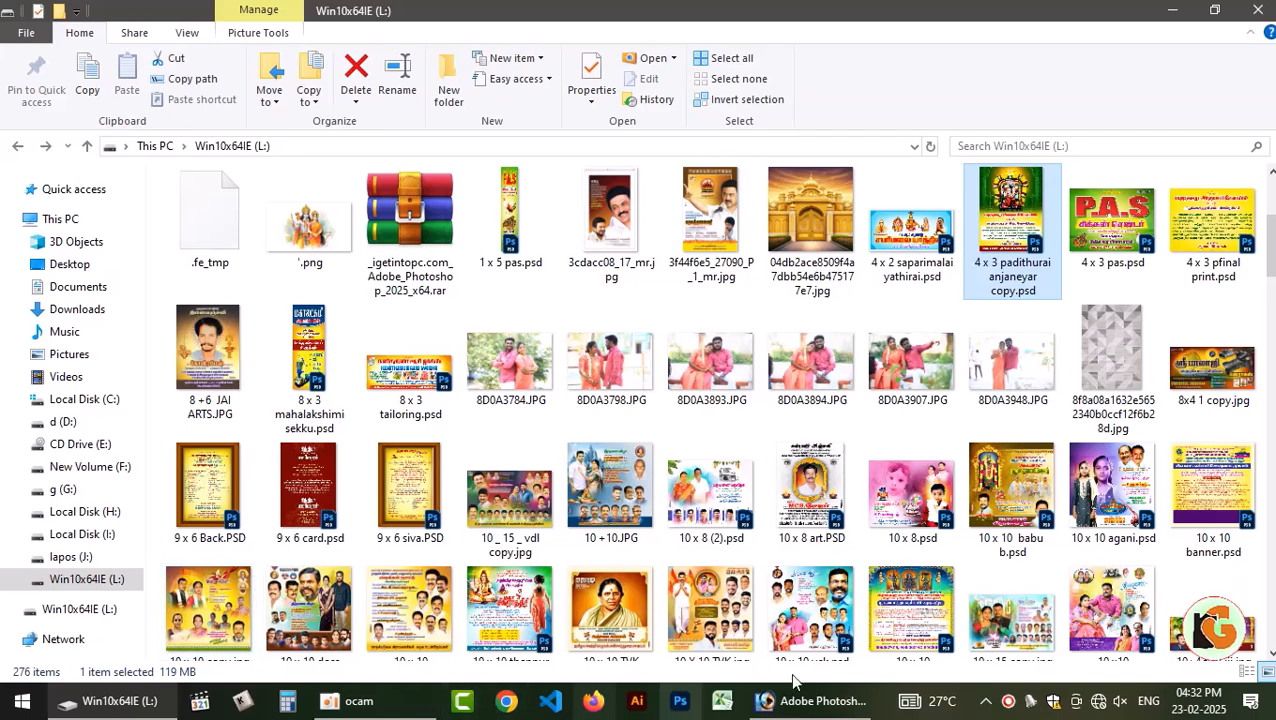
{"action": "left_click_drag", "start_coordinate": [925, 595], "coordinate": [233, 364]}
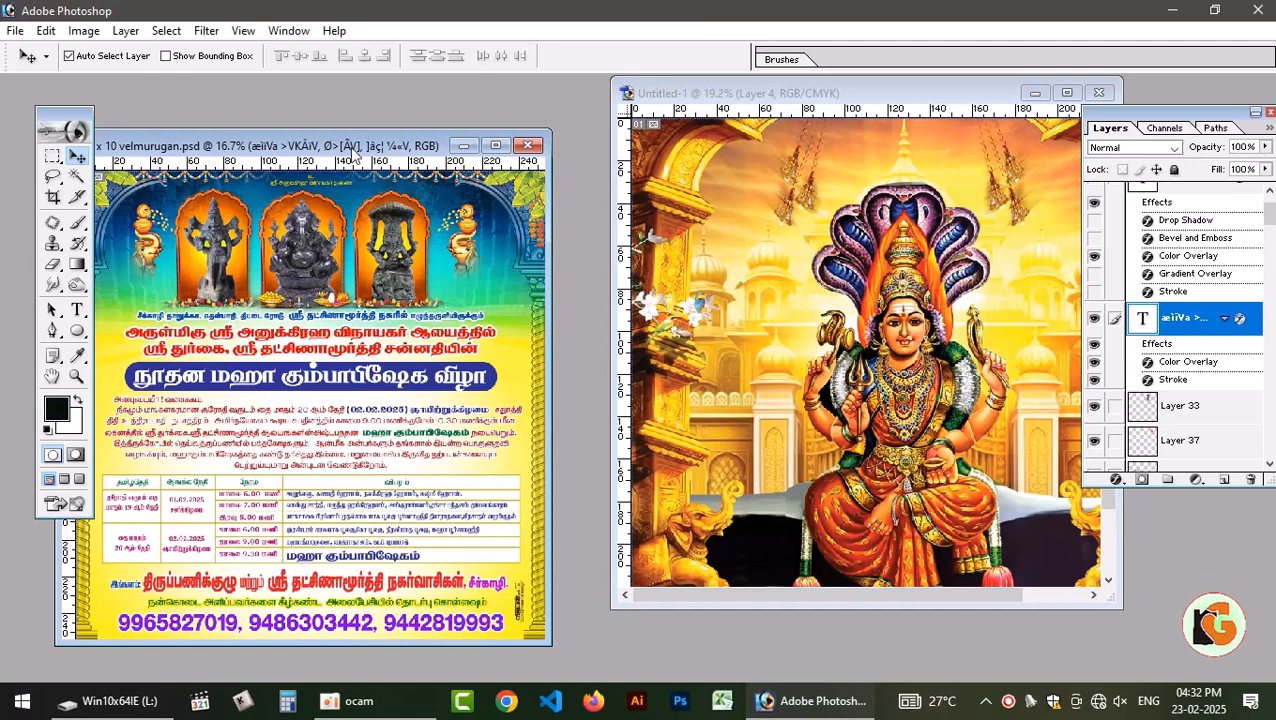
{"action": "left_click_drag", "start_coordinate": [351, 147], "coordinate": [1032, 168]}
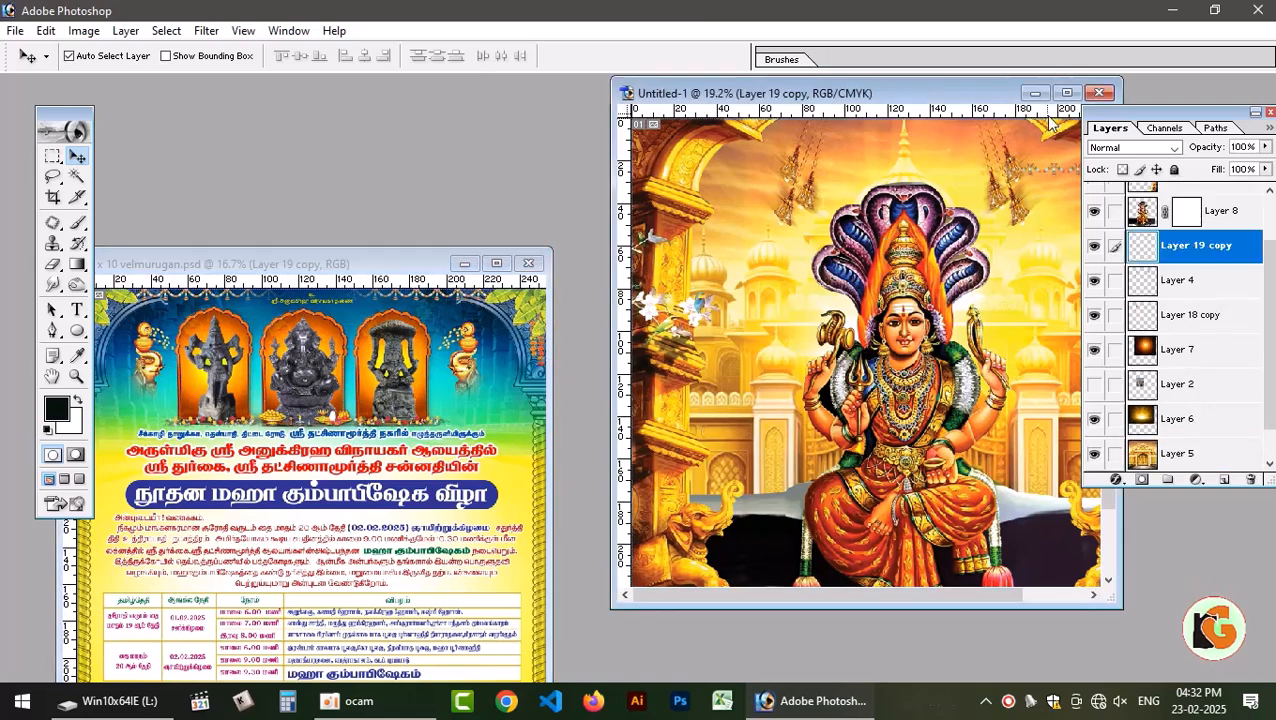
{"action": "left_click", "coordinate": [1066, 93]}
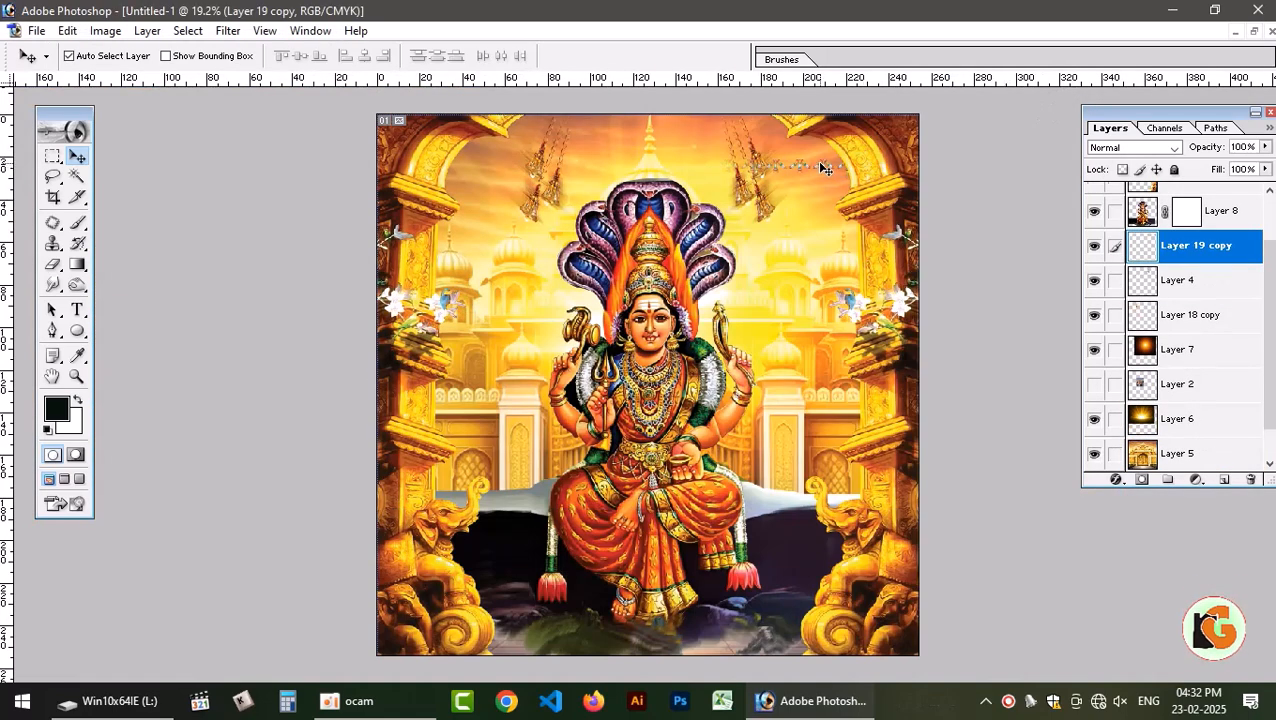
Move the garland to the canvas's top edge, enlarge it and bring its layer to the front of the stack.
{"action": "left_click_drag", "start_coordinate": [825, 168], "coordinate": [719, 127]}
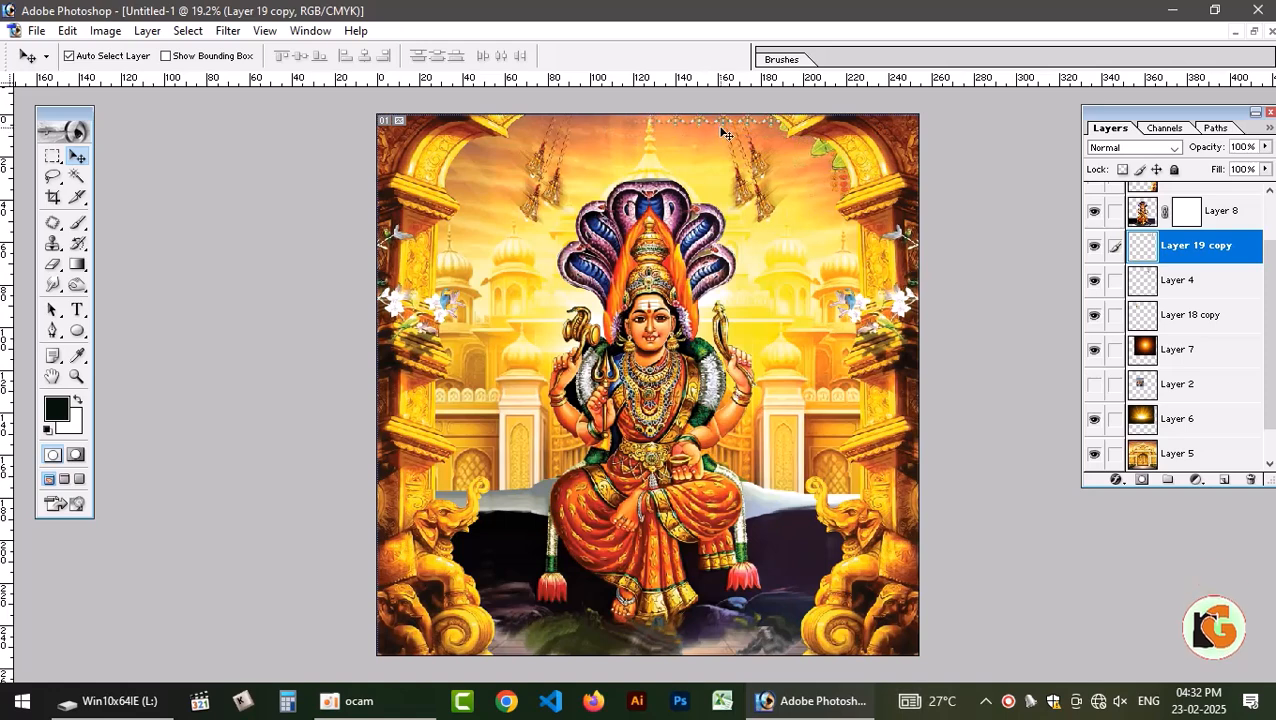
{"action": "key", "text": "ctrl+t"}
{"action": "left_click_drag", "start_coordinate": [757, 206], "coordinate": [757, 255]}
{"action": "key", "text": "Return"}
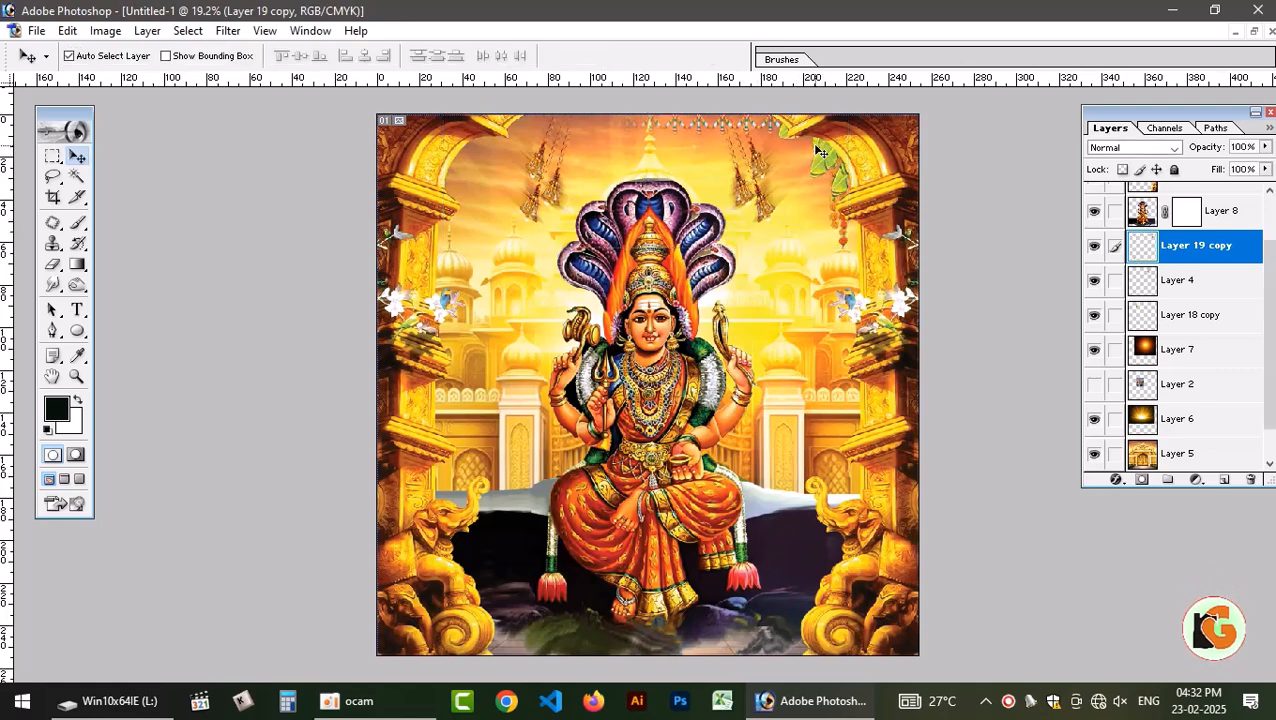
{"action": "key", "text": "ctrl+shift+bracketright"}
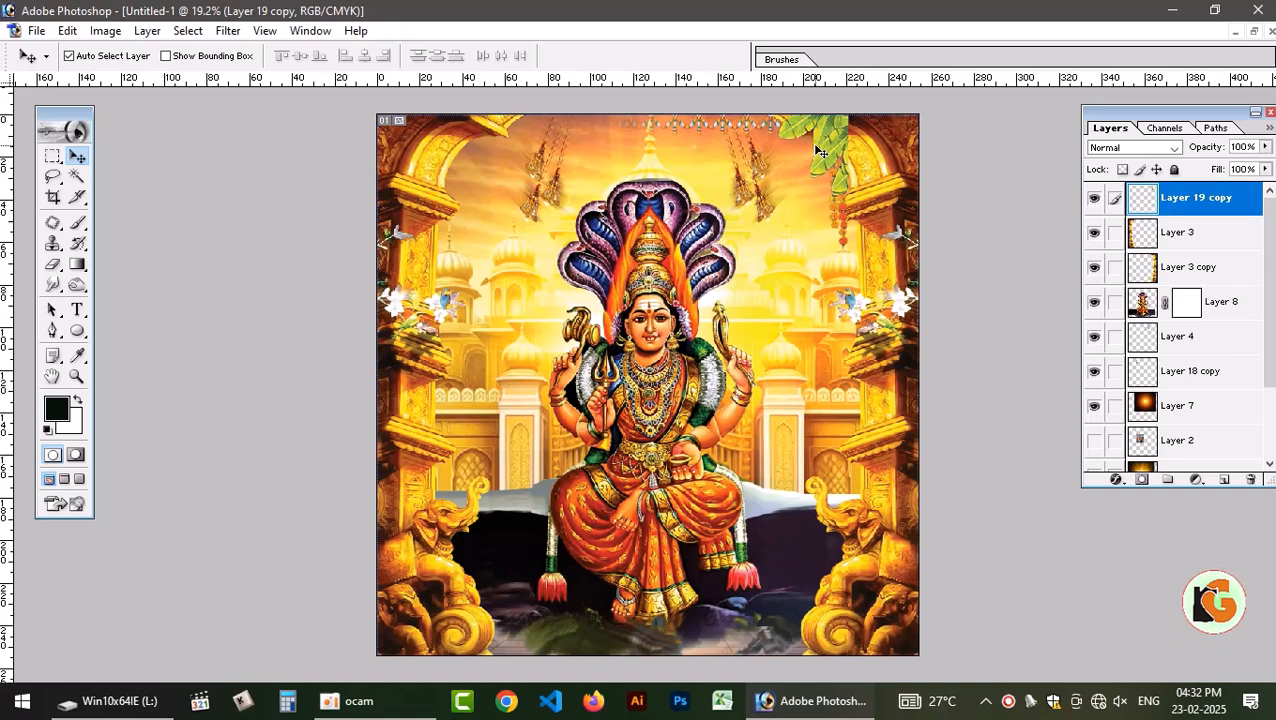
Align the garland with the canvas's top-right corner and scale it proportionally to 127.6%.
{"action": "left_click_drag", "start_coordinate": [830, 155], "coordinate": [897, 135]}
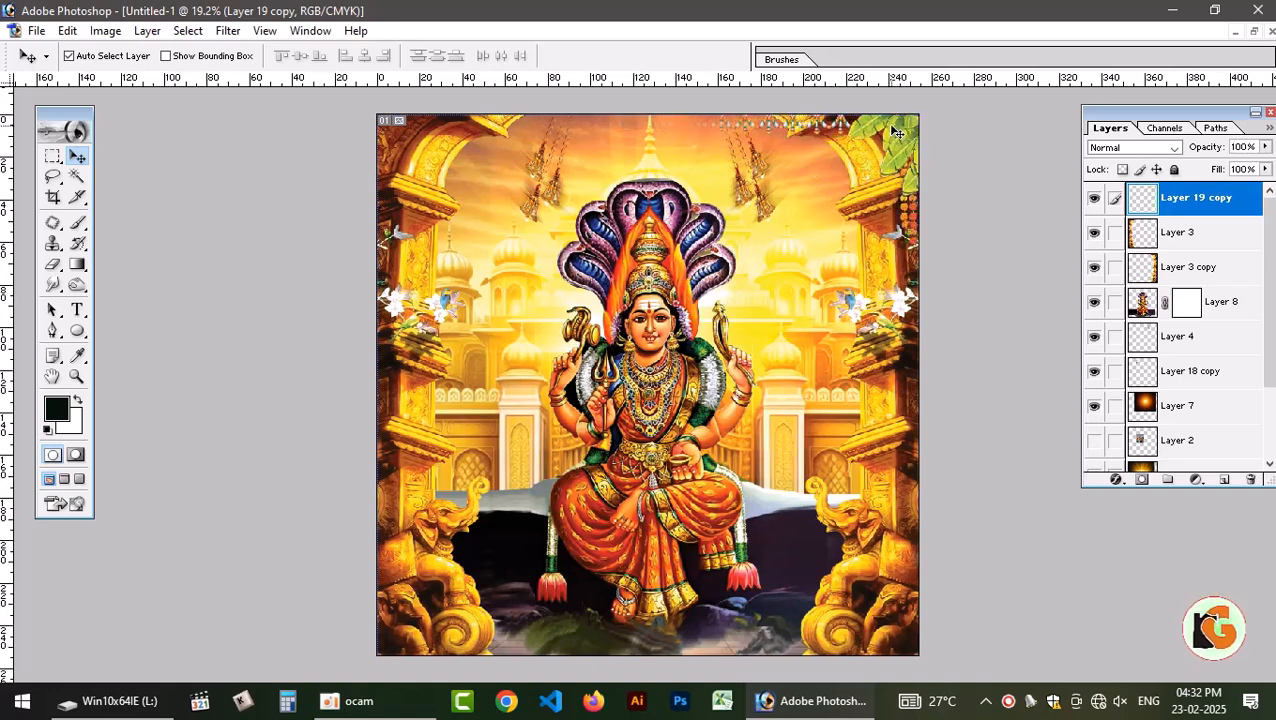
{"action": "key", "text": "ctrl+t"}
{"action": "left_click_drag", "start_coordinate": [517, 246], "coordinate": [399, 270]}
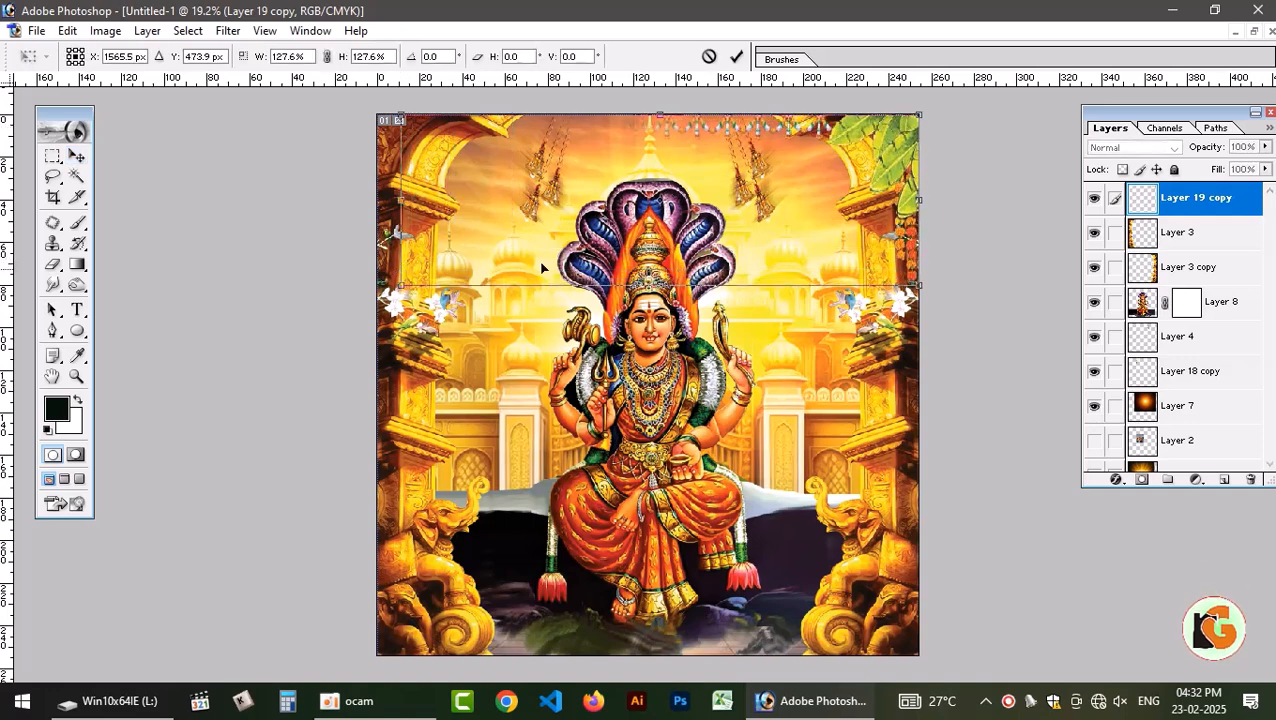
{"action": "key", "text": "Return"}
Duplicate the garland, flip the copy horizontally into the canvas's top-left corner and link it to the original garland layer.
{"action": "key", "text": "ctrl+j"}
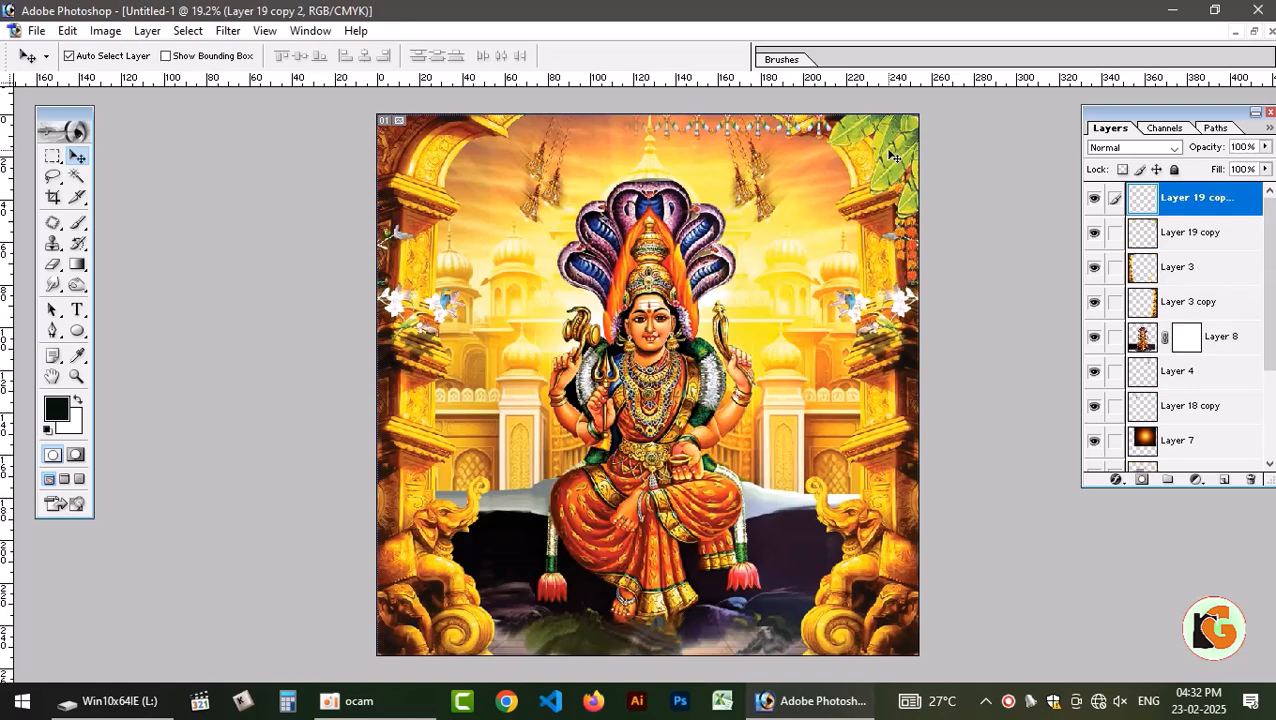
{"action": "right_click", "coordinate": [891, 152]}
{"action": "left_click", "coordinate": [893, 130]}
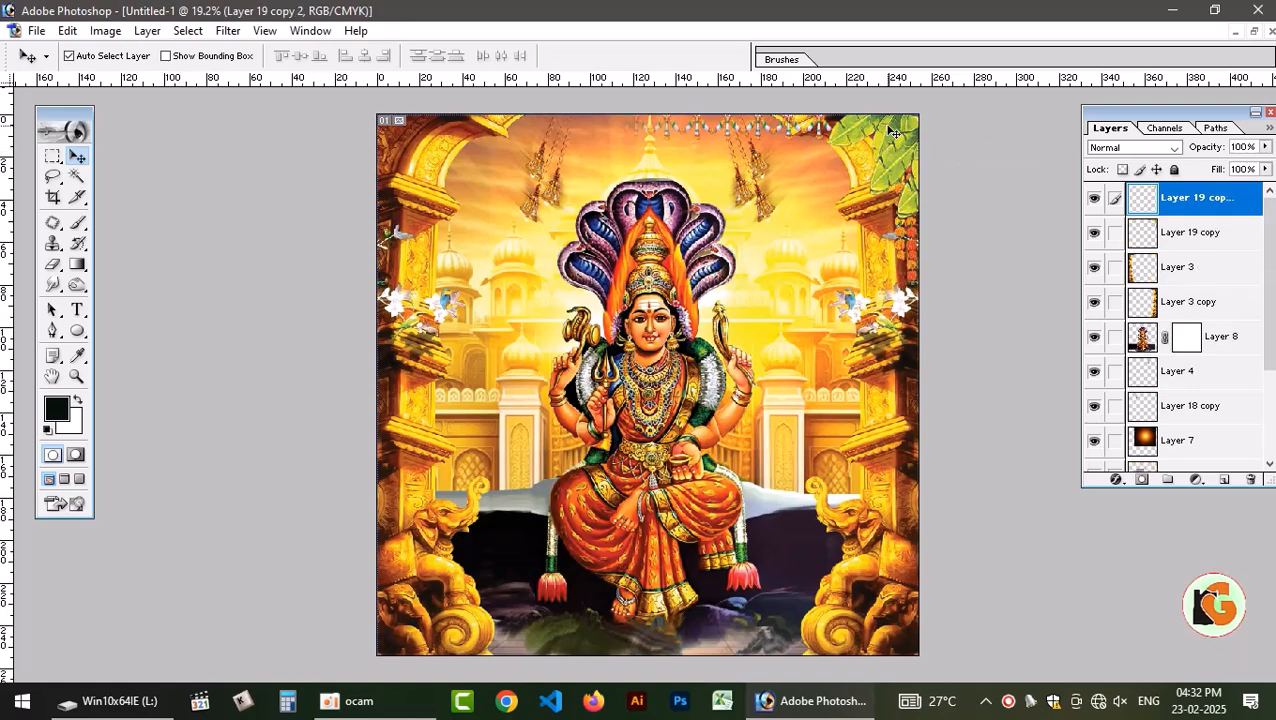
{"action": "key", "text": "ctrl+t"}
{"action": "right_click", "coordinate": [885, 128]}
{"action": "left_click", "coordinate": [955, 346]}
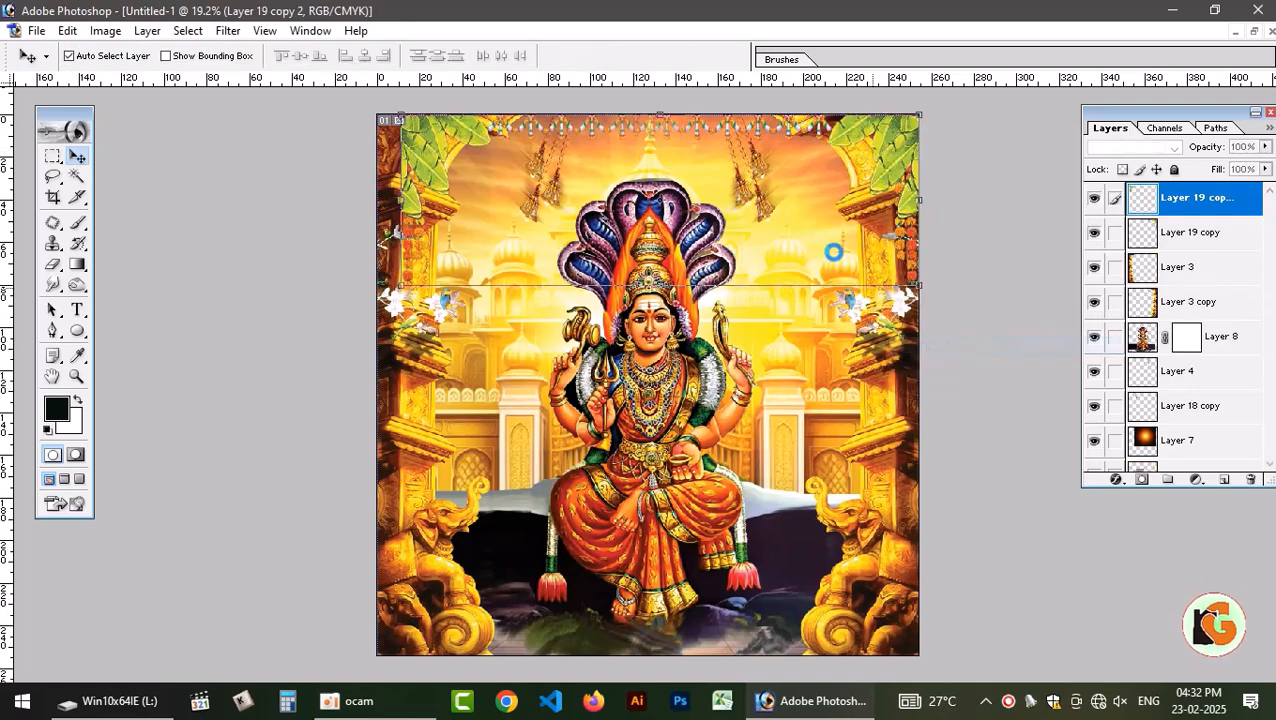
{"action": "key", "text": "Return"}
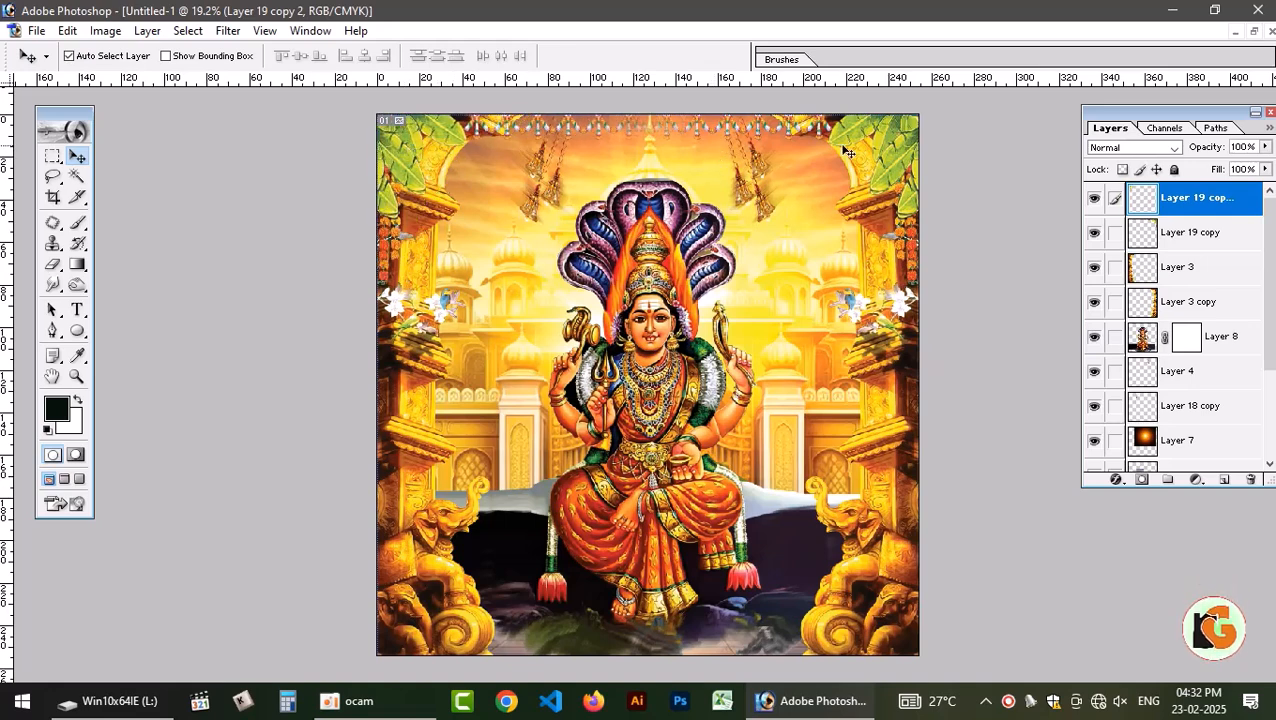
{"action": "left_click", "coordinate": [1115, 232]}
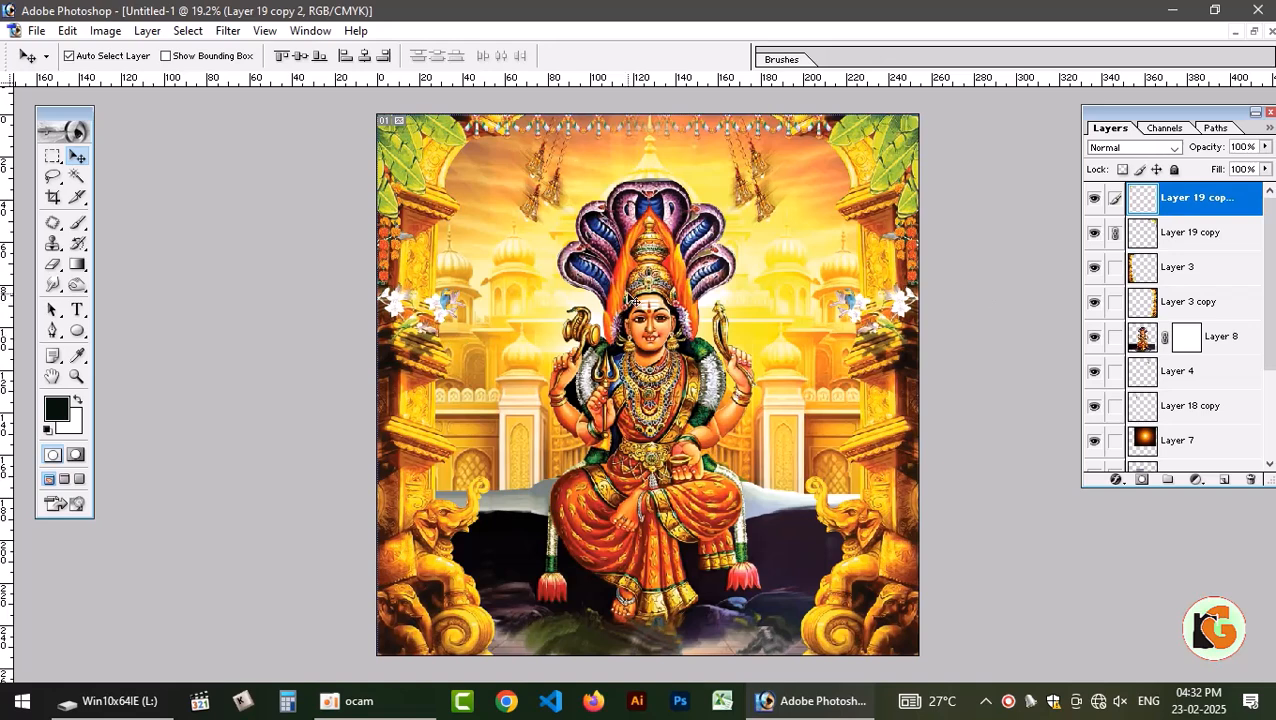
Adjust the right hanging bells on Layer 4 with Brightness/Contrast, setting brightness to +32 and contrast to +48.
{"action": "left_click", "coordinate": [757, 205]}
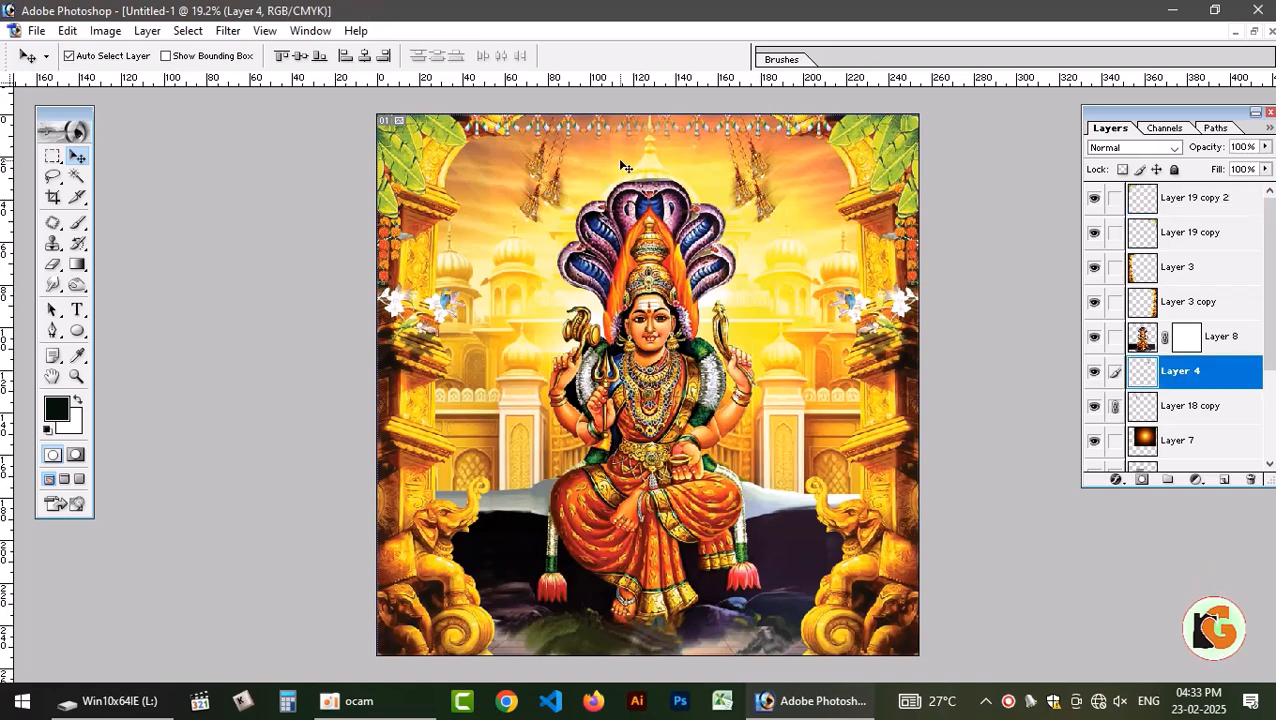
{"action": "left_click", "coordinate": [105, 30]}
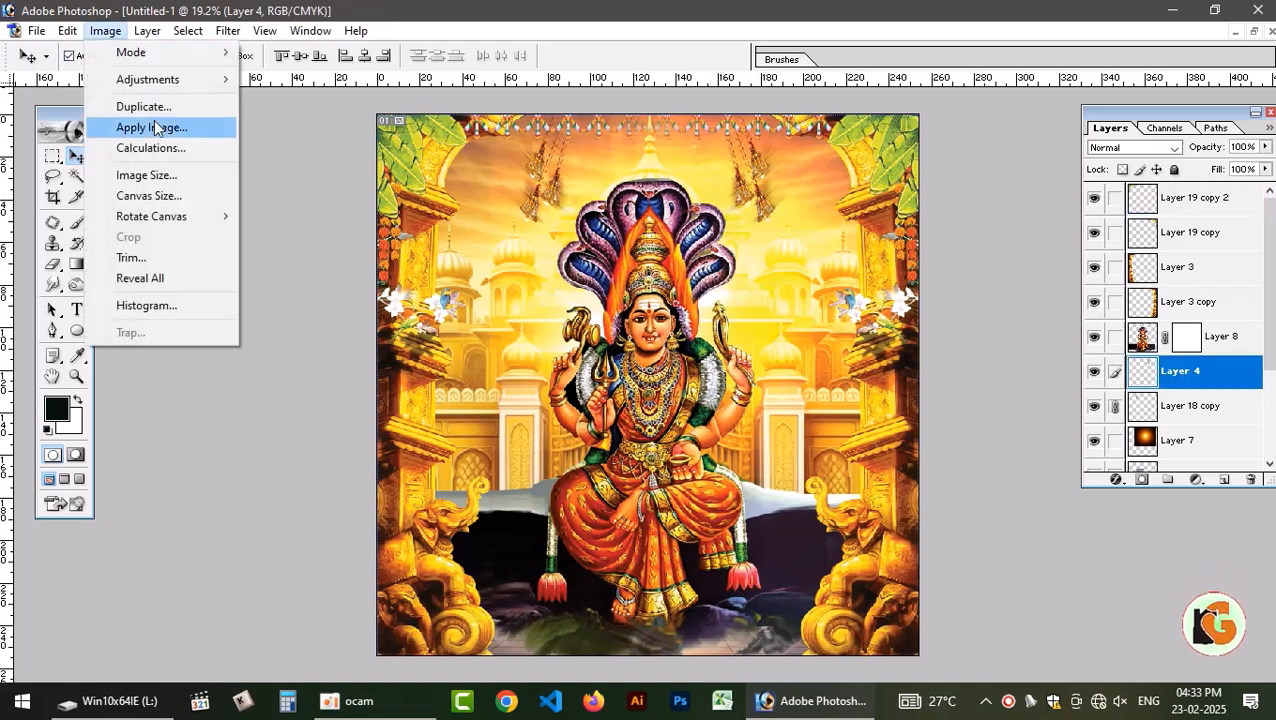
{"action": "left_click", "coordinate": [398, 203]}
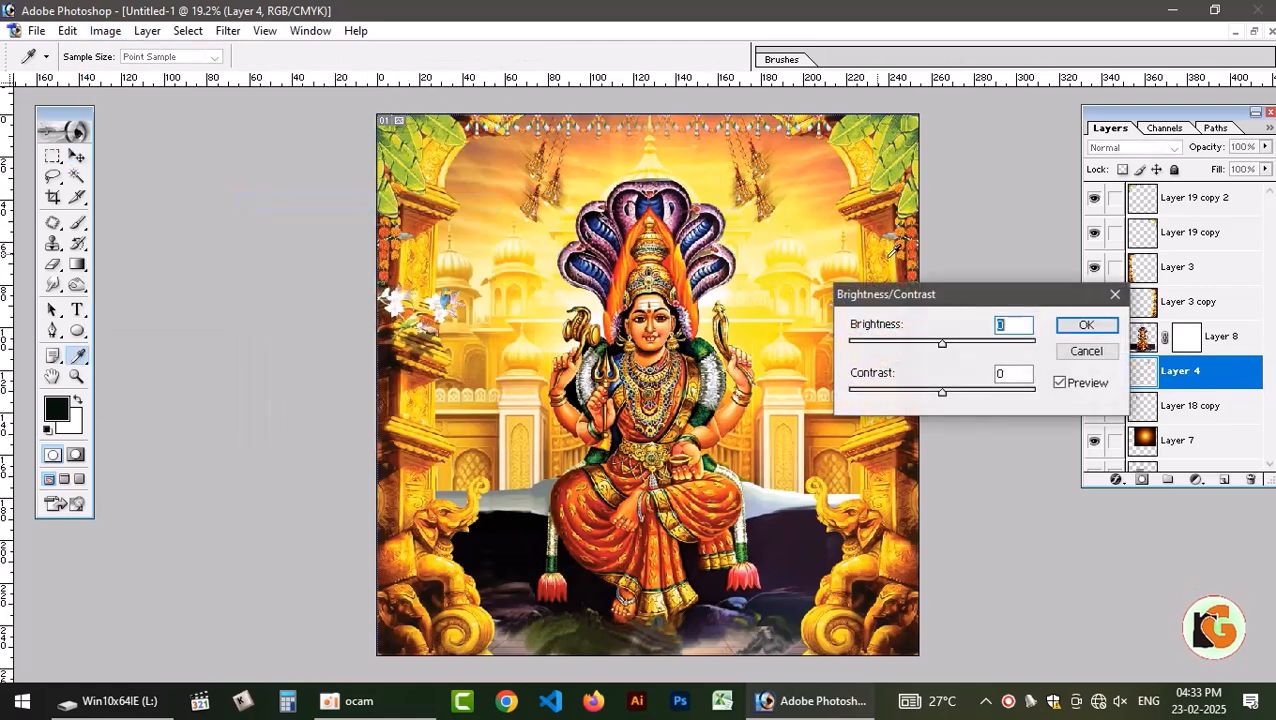
{"action": "left_click_drag", "start_coordinate": [942, 345], "coordinate": [972, 350]}
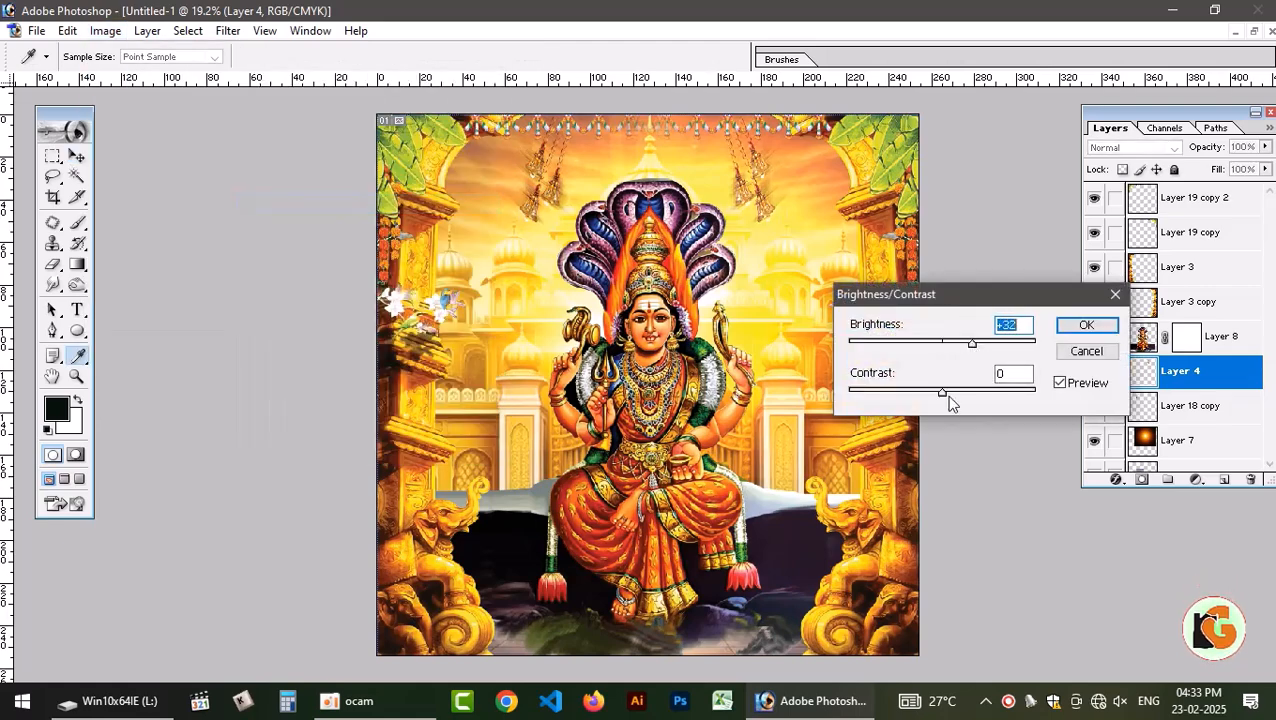
{"action": "left_click_drag", "start_coordinate": [946, 395], "coordinate": [979, 395]}
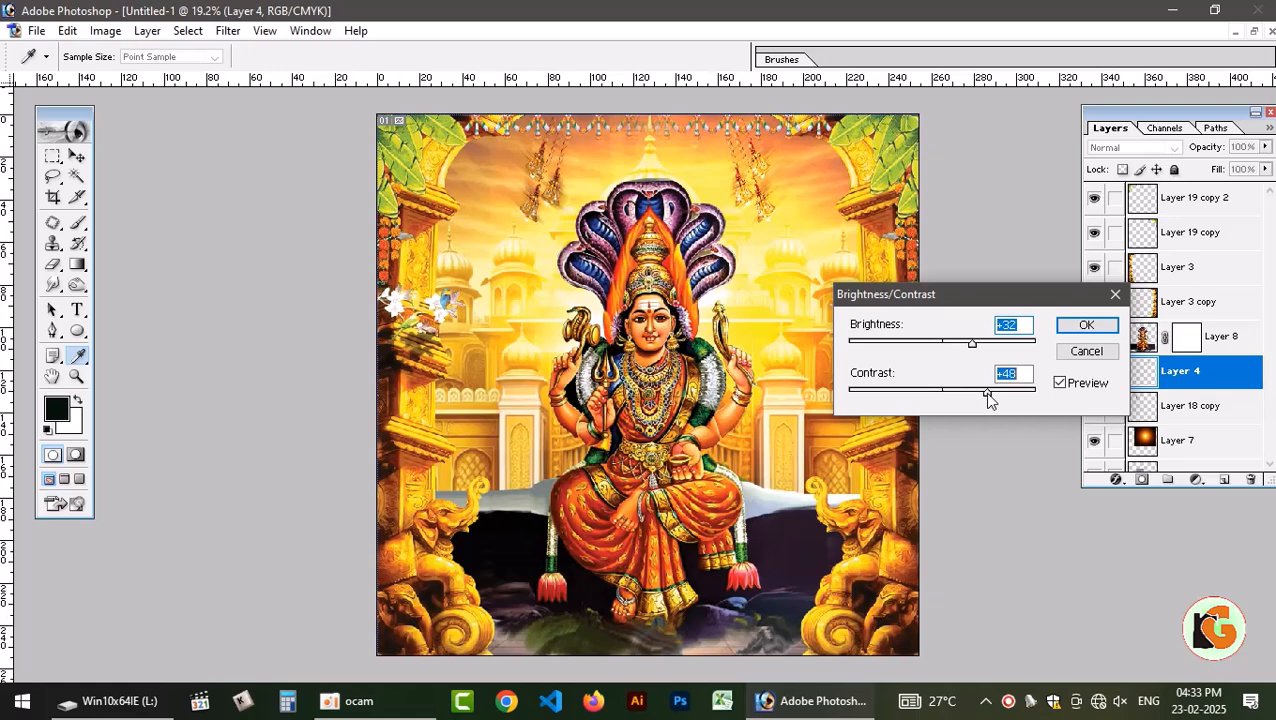
{"action": "left_click", "coordinate": [1064, 327]}
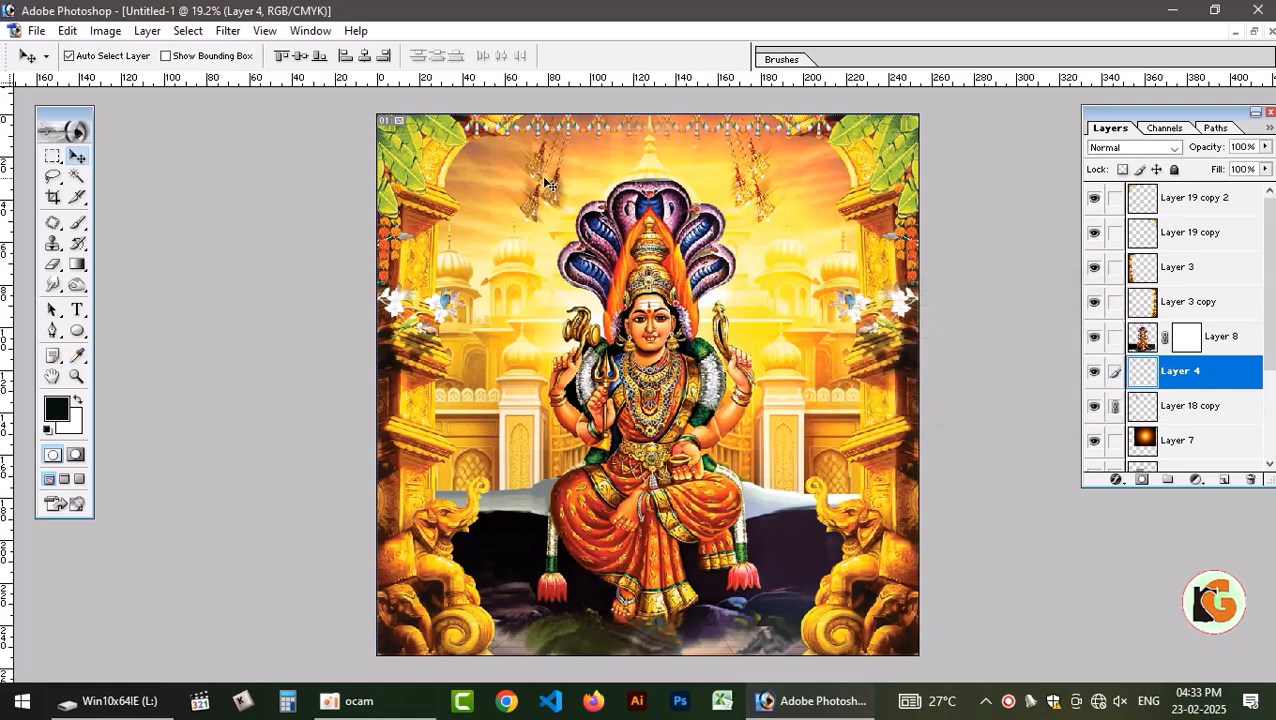
{"action": "right_click", "coordinate": [1220, 373]}
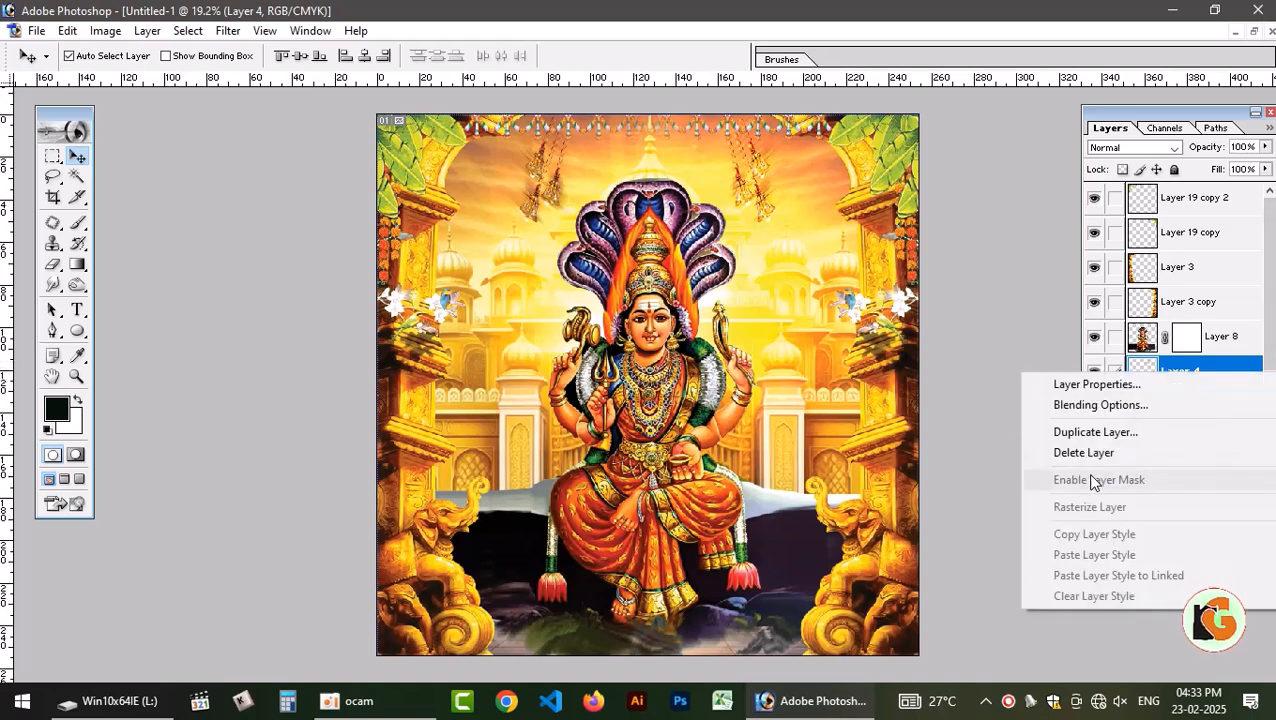
{"action": "left_click", "coordinate": [1017, 291]}
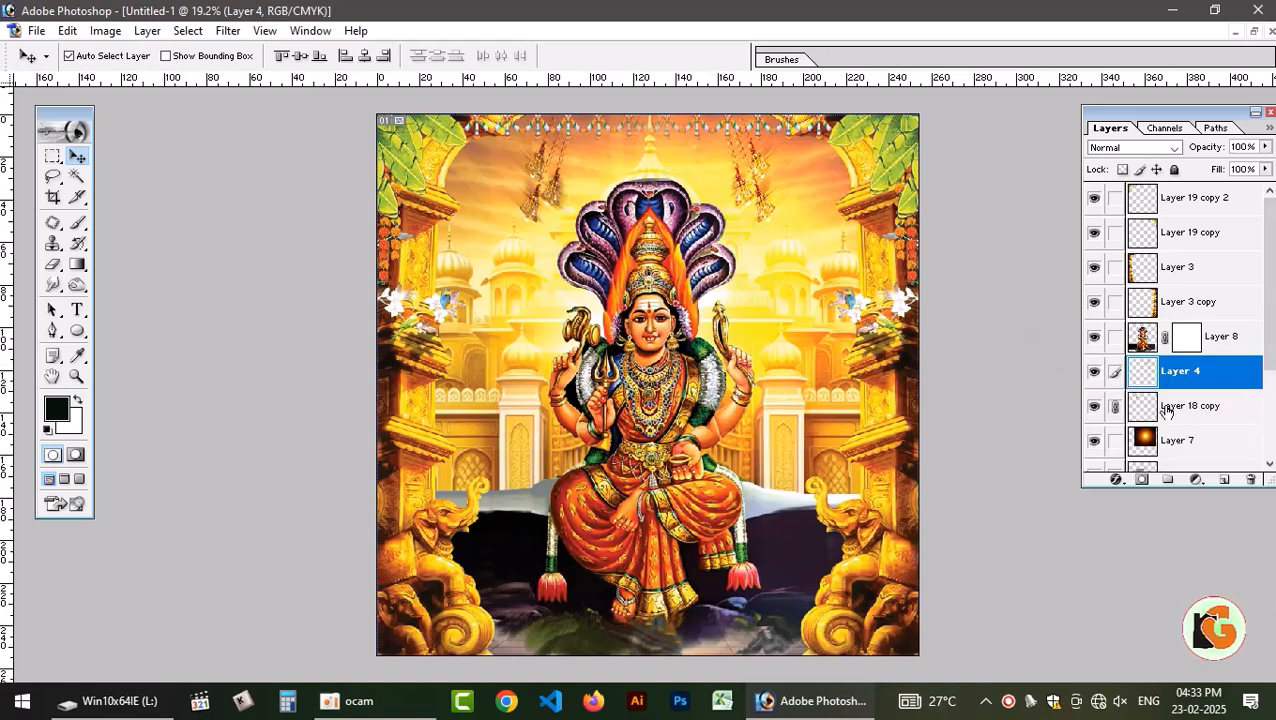
{"action": "right_click", "coordinate": [1210, 378]}
{"action": "left_click", "coordinate": [1010, 368]}
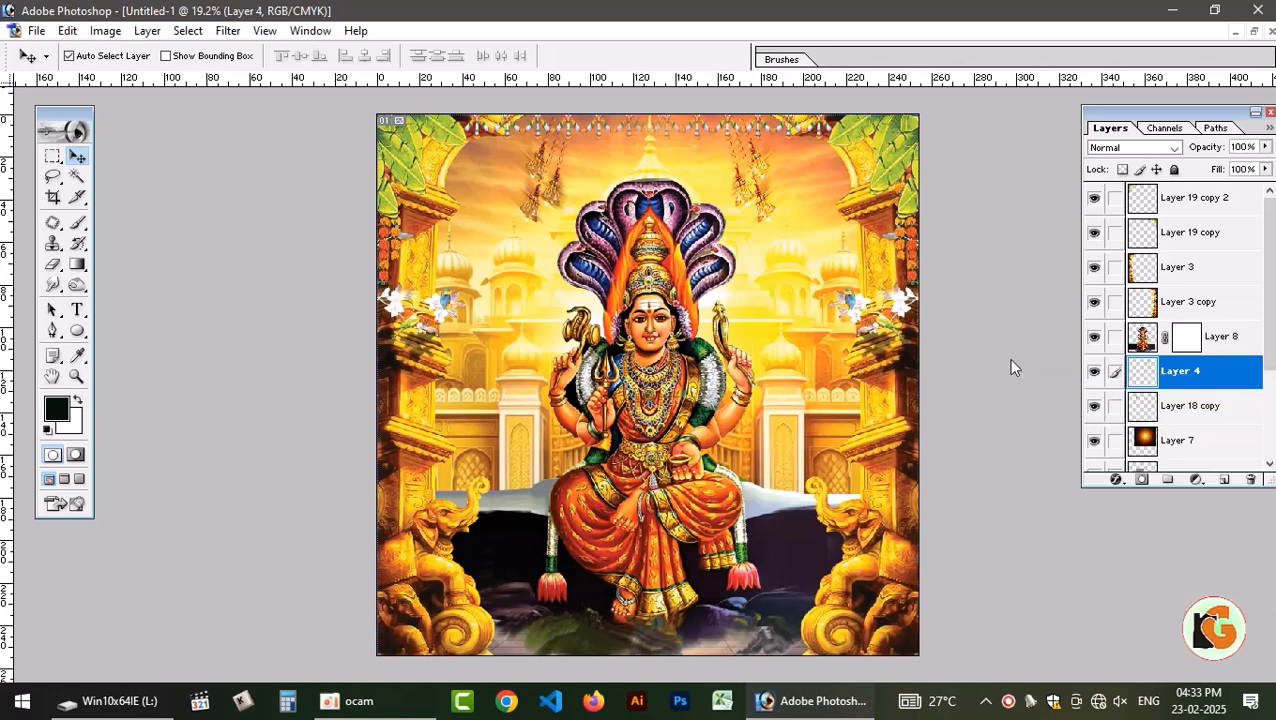
Delete the left hanging bells layer, Layer 18 copy, after checking its visibility.
{"action": "left_click", "coordinate": [1116, 407]}
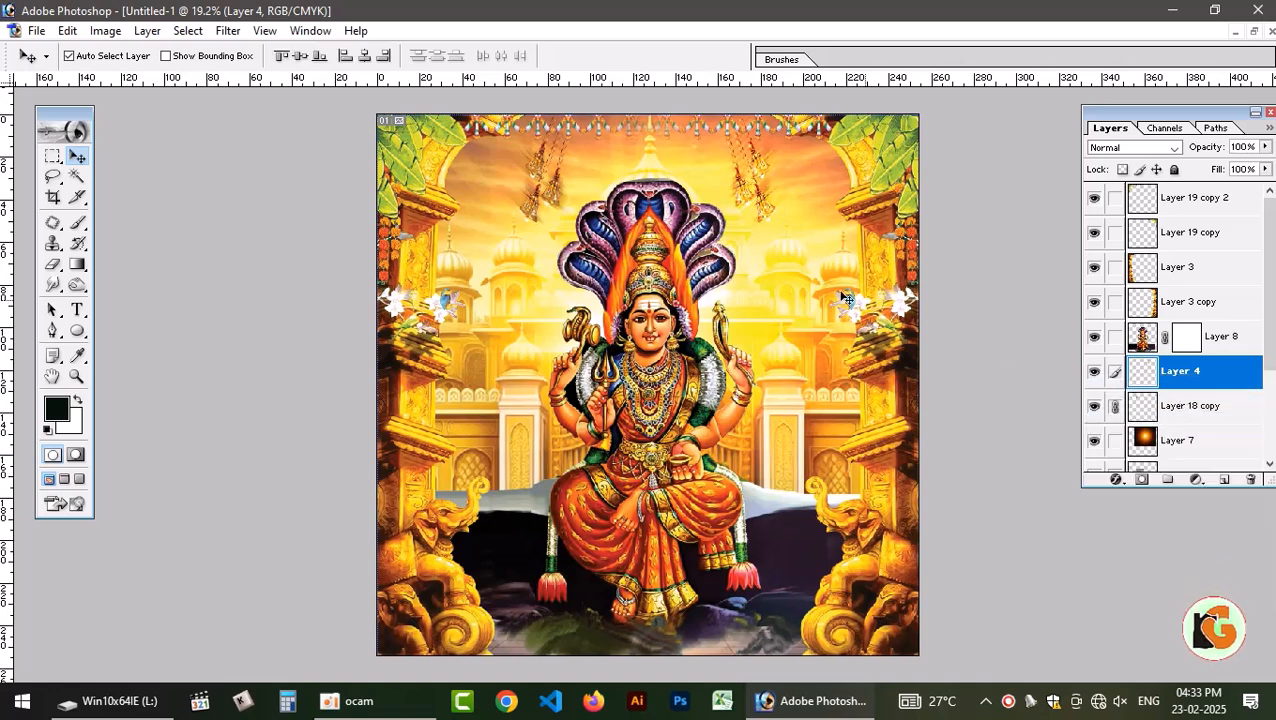
{"action": "left_click", "coordinate": [1095, 409]}
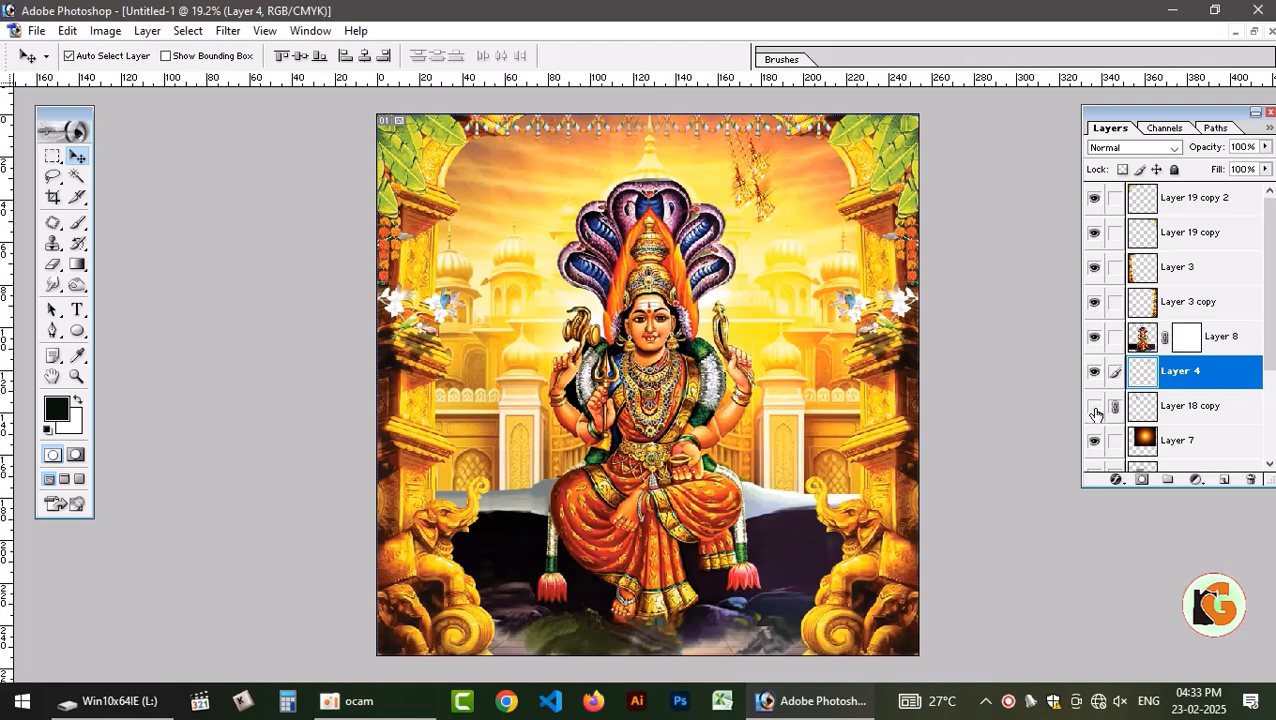
{"action": "left_click", "coordinate": [1118, 408]}
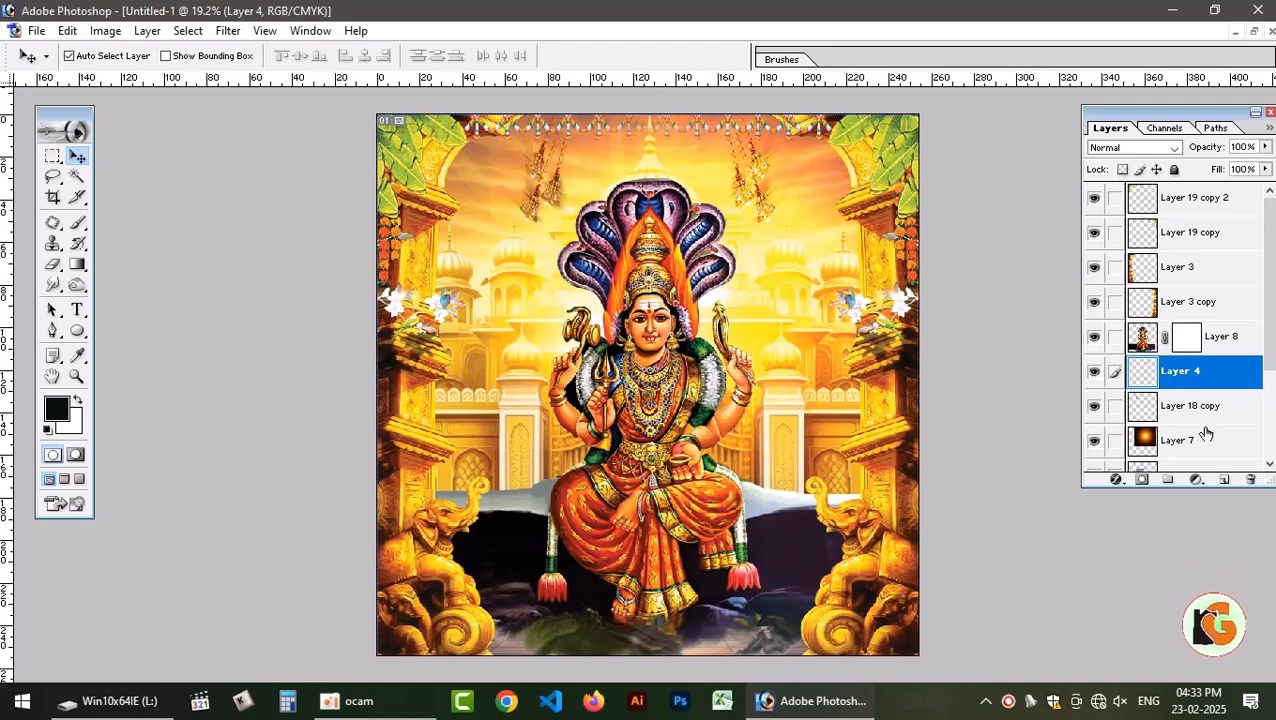
{"action": "left_click", "coordinate": [1200, 419]}
{"action": "left_click", "coordinate": [1249, 481]}
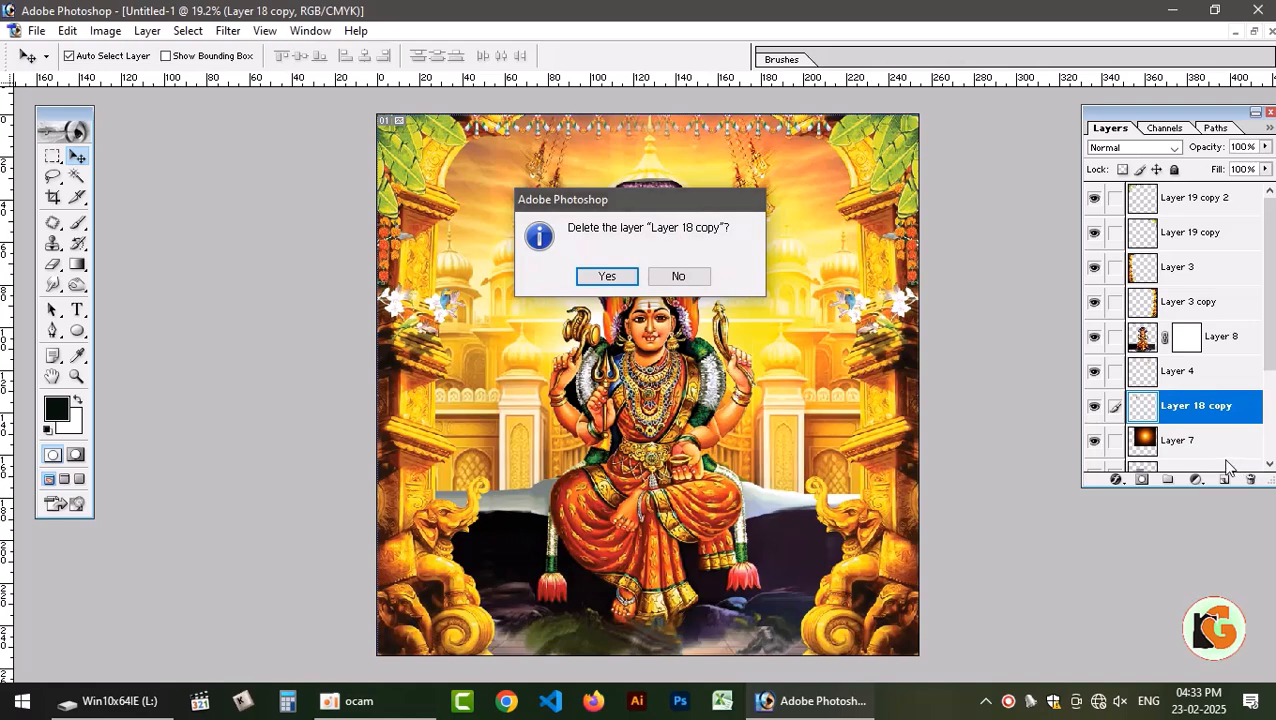
{"action": "key", "text": "Return"}
Duplicate the adjusted right hanging bells on Layer 4 and flip the copy horizontally.
{"action": "key", "text": "alt+bracketright"}
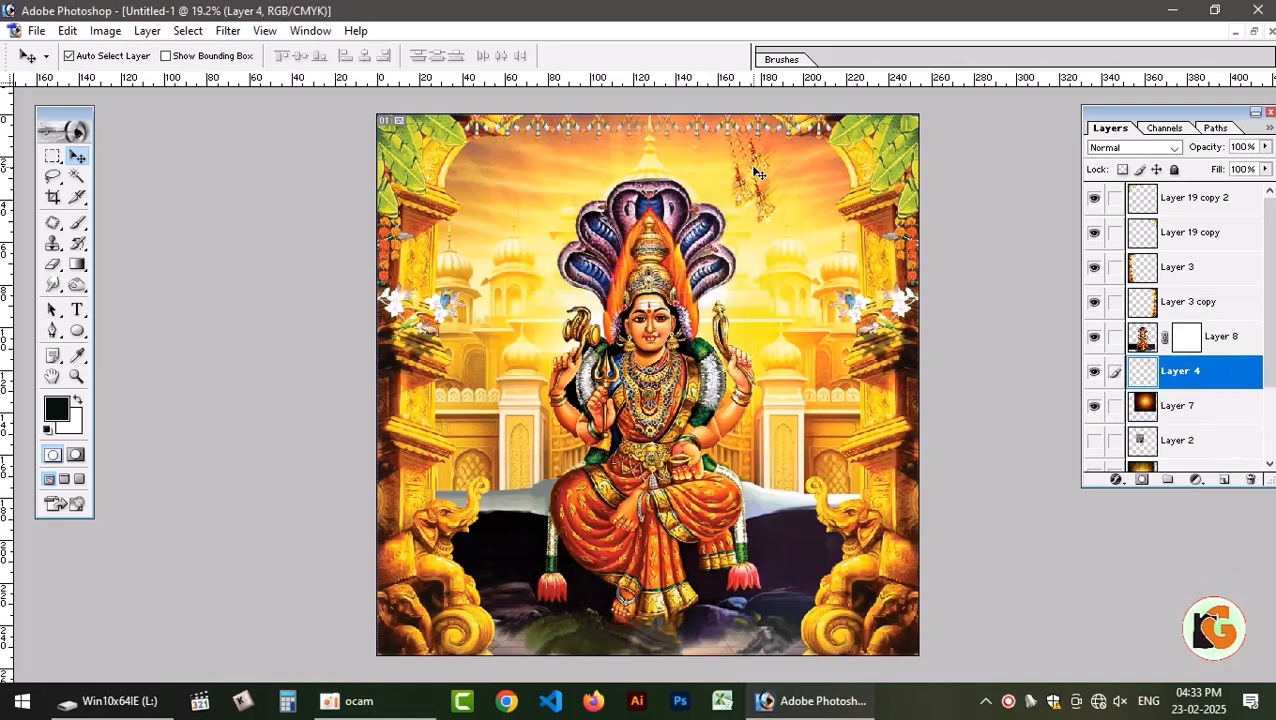
{"action": "key", "text": "ctrl+j"}
{"action": "key", "text": "ctrl+t"}
{"action": "right_click", "coordinate": [752, 168]}
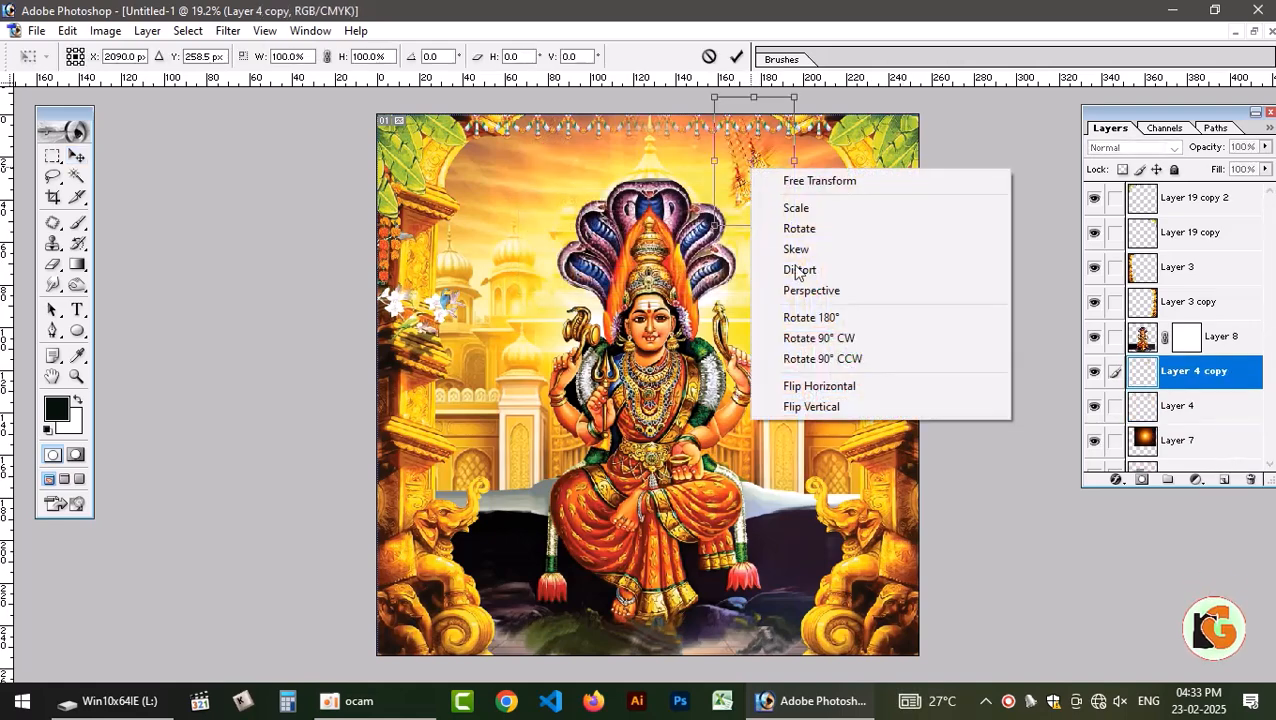
{"action": "left_click", "coordinate": [830, 383]}
{"action": "key", "text": "Return"}
{"action": "key", "text": "v"}
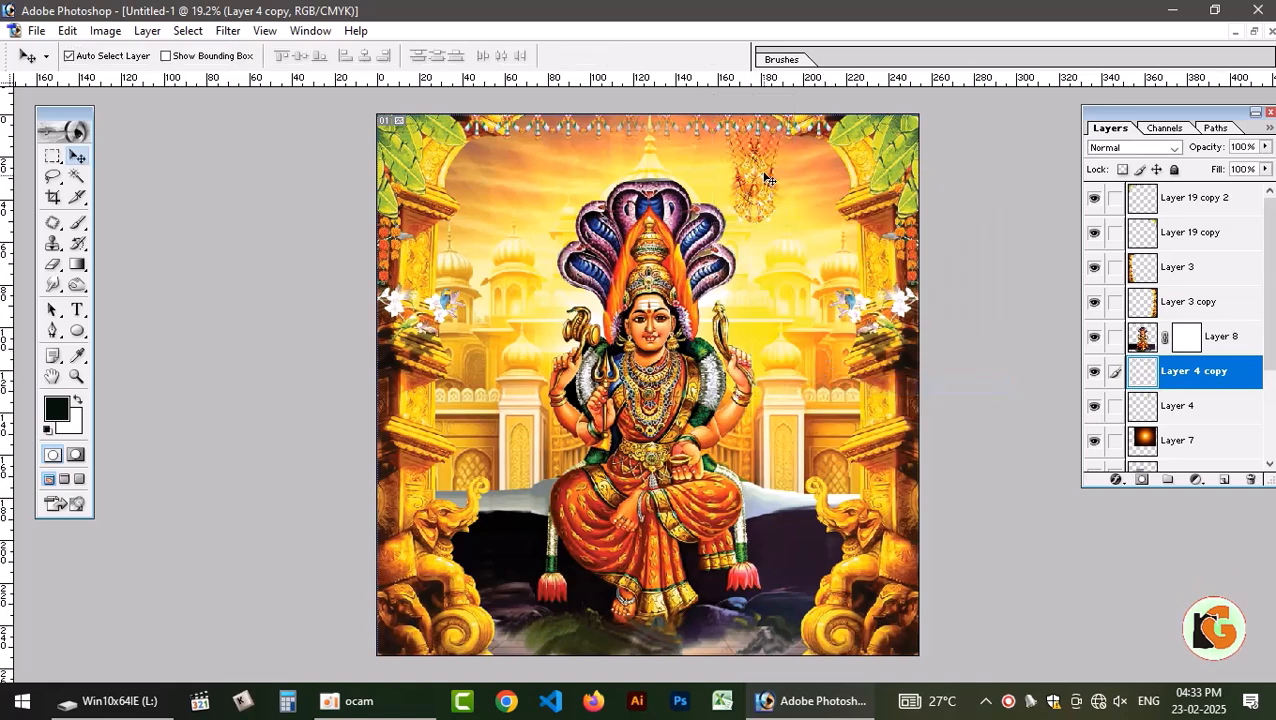
{"action": "left_click_drag", "start_coordinate": [762, 177], "coordinate": [545, 185]}
{"action": "key", "text": "ctrl+z"}
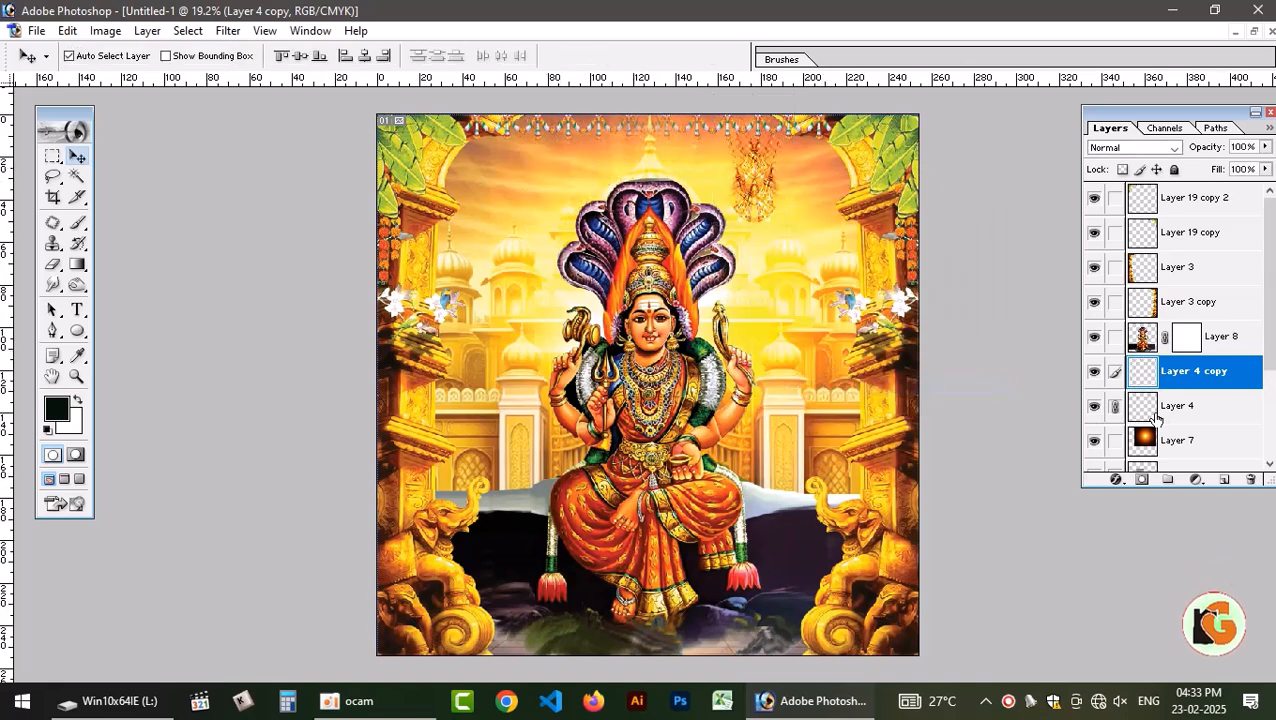
{"action": "left_click", "coordinate": [1115, 406]}
{"action": "left_click_drag", "start_coordinate": [765, 172], "coordinate": [717, 172]}
{"action": "key", "text": "ctrl+z"}
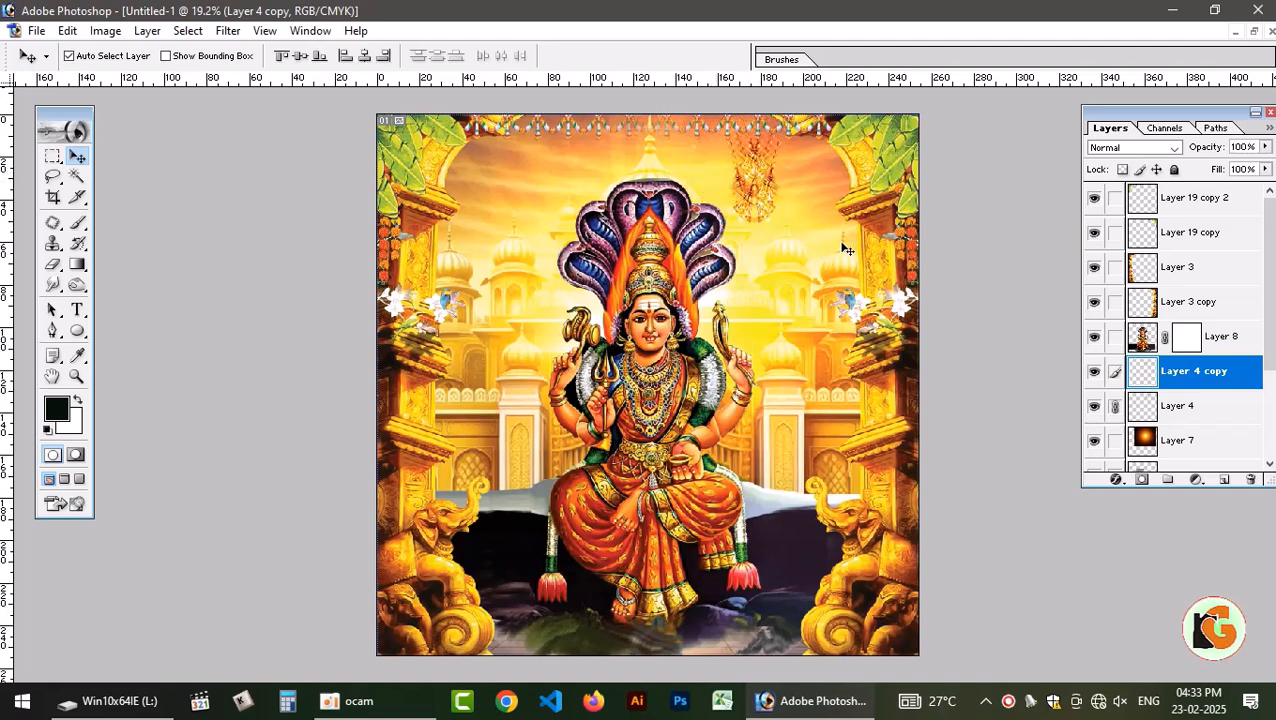
{"action": "left_click", "coordinate": [1115, 406]}
Move the flipped bells copy to the upper left of the canvas, mirroring the right hanging bells.
{"action": "left_click_drag", "start_coordinate": [758, 170], "coordinate": [519, 160]}
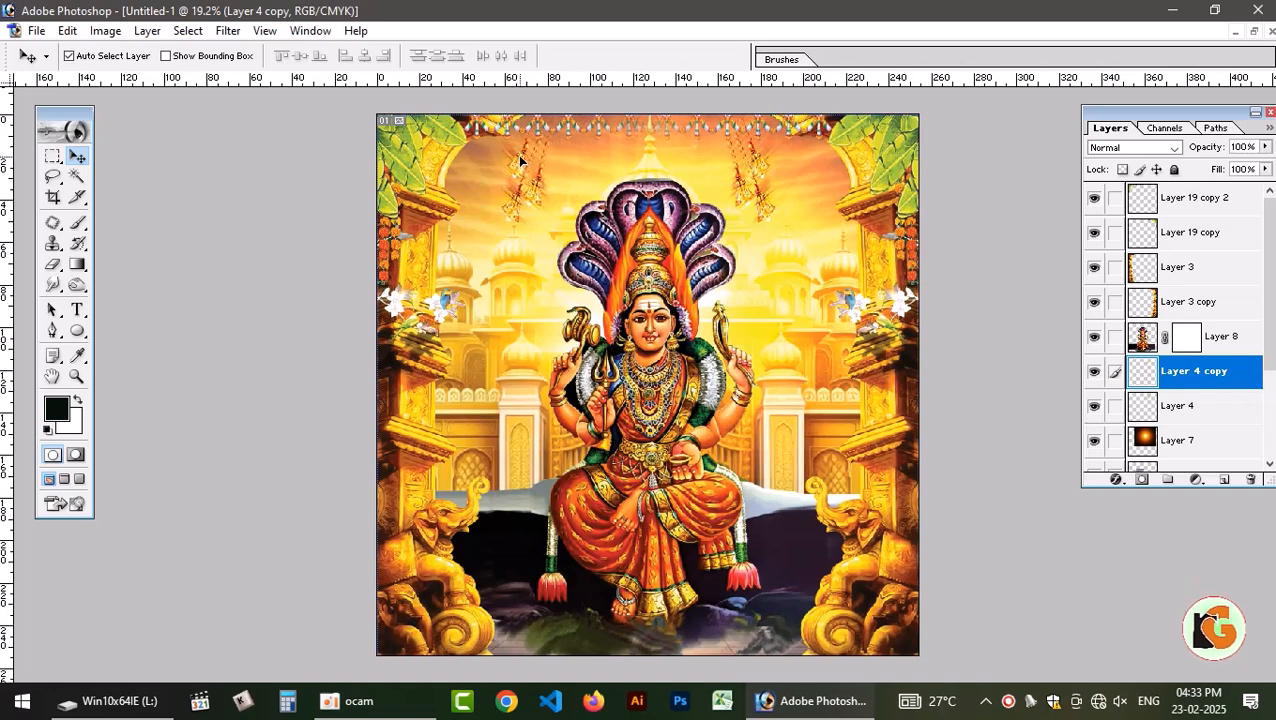
{"action": "left_click", "coordinate": [807, 368]}
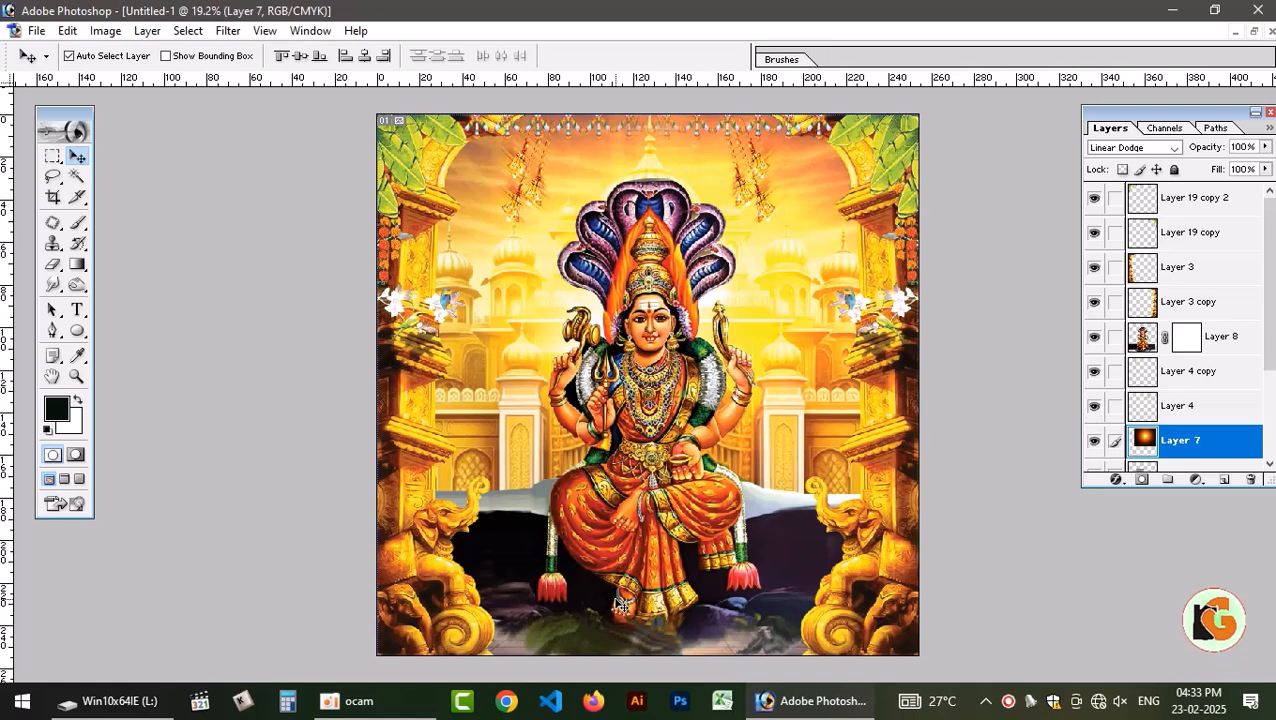
{"action": "key", "text": "ctrl+minus"}
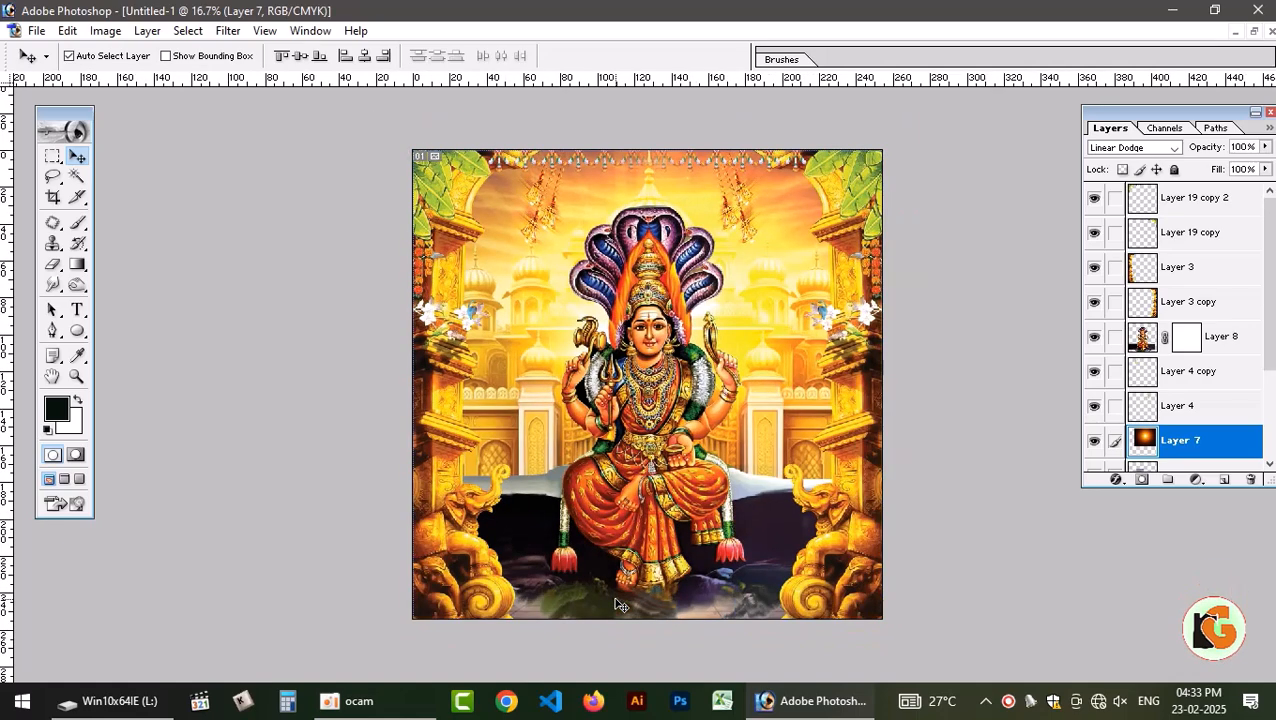